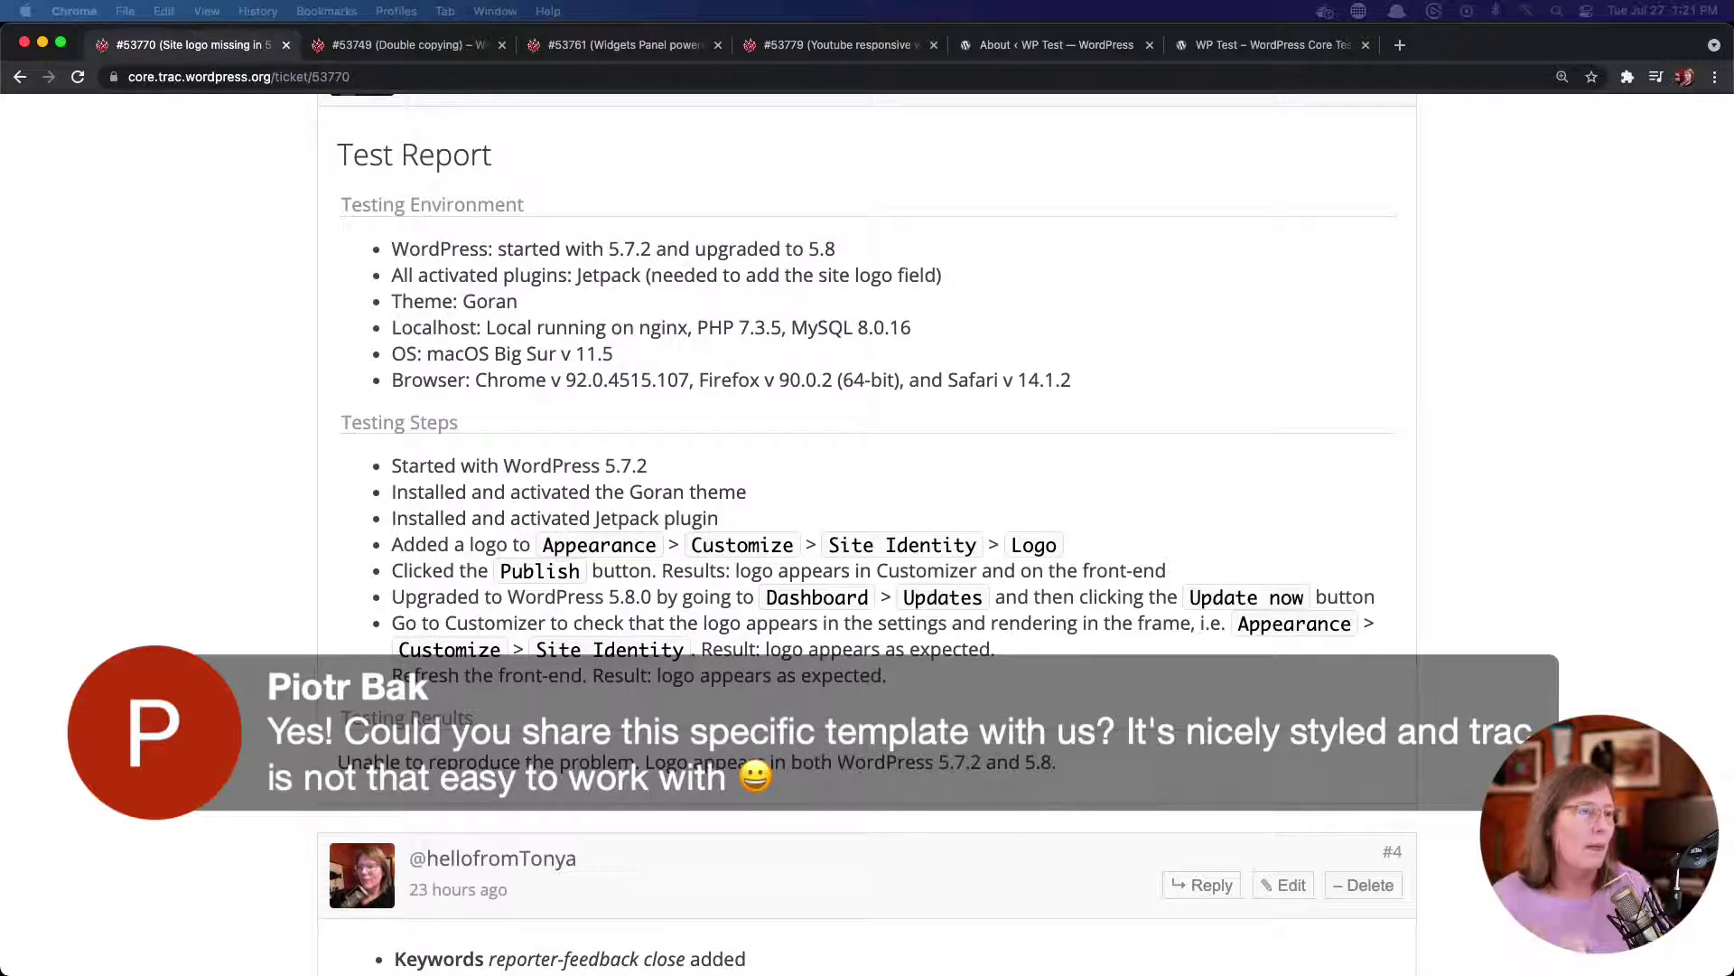
Open the test report in comment #3 for editing and examine its title and section heading markup and first environment entries
scroll(1018, 302, up, 2)
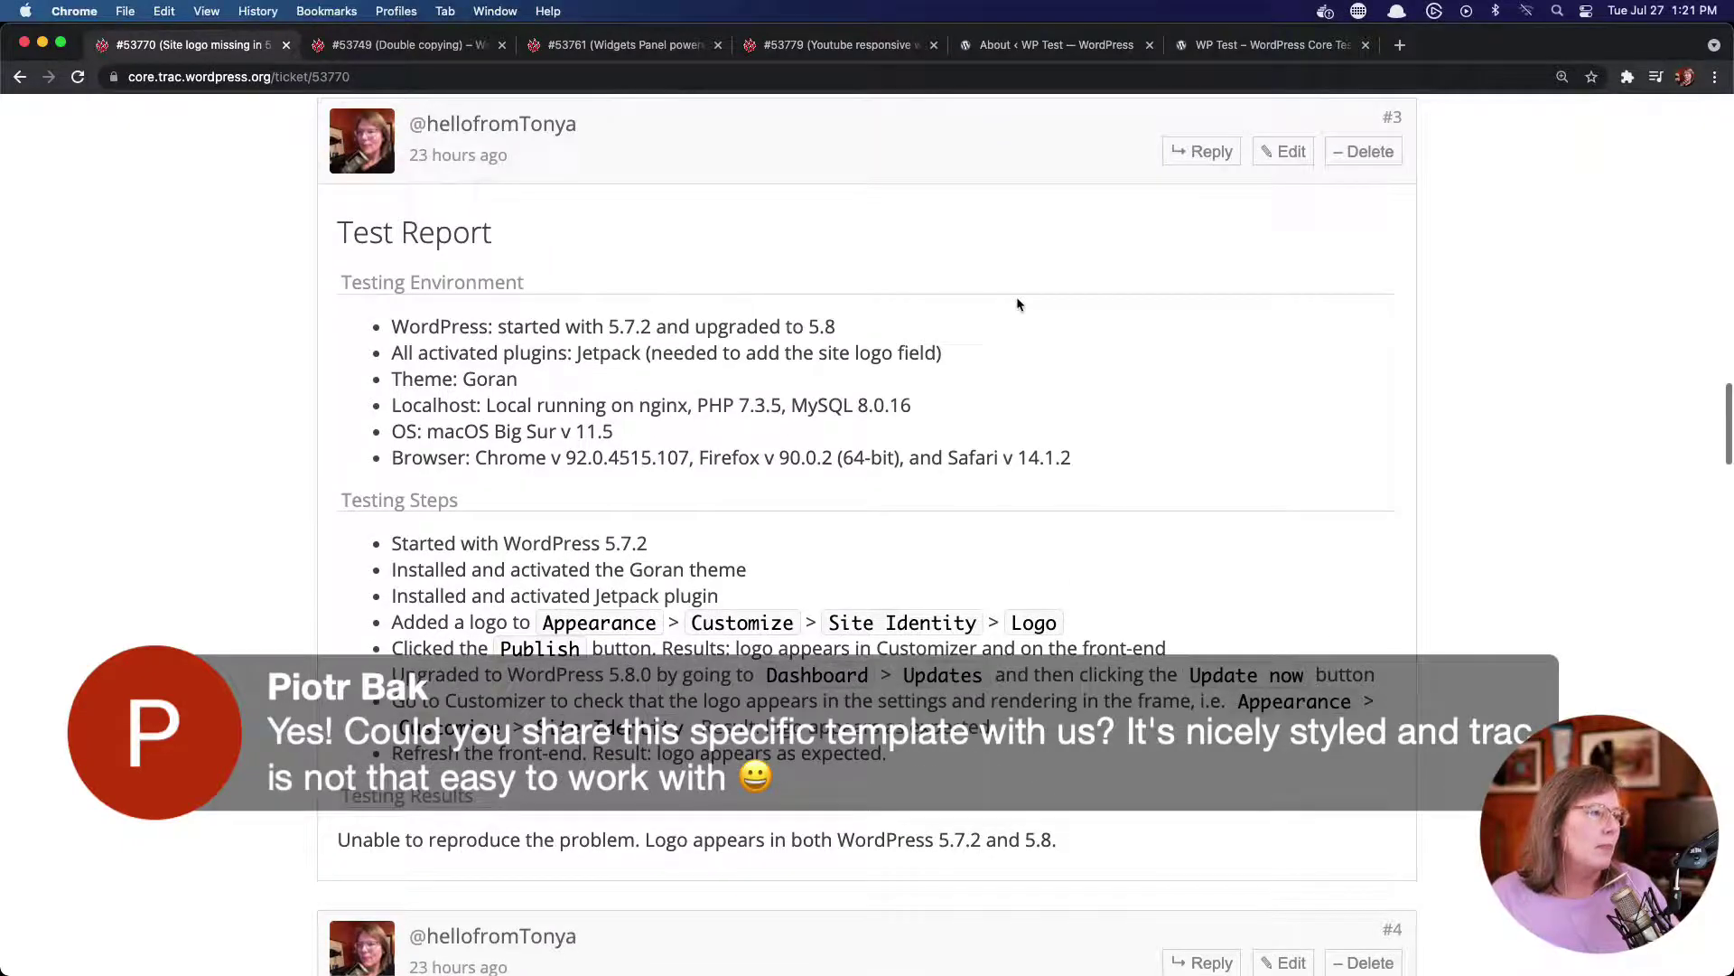
click(1285, 151)
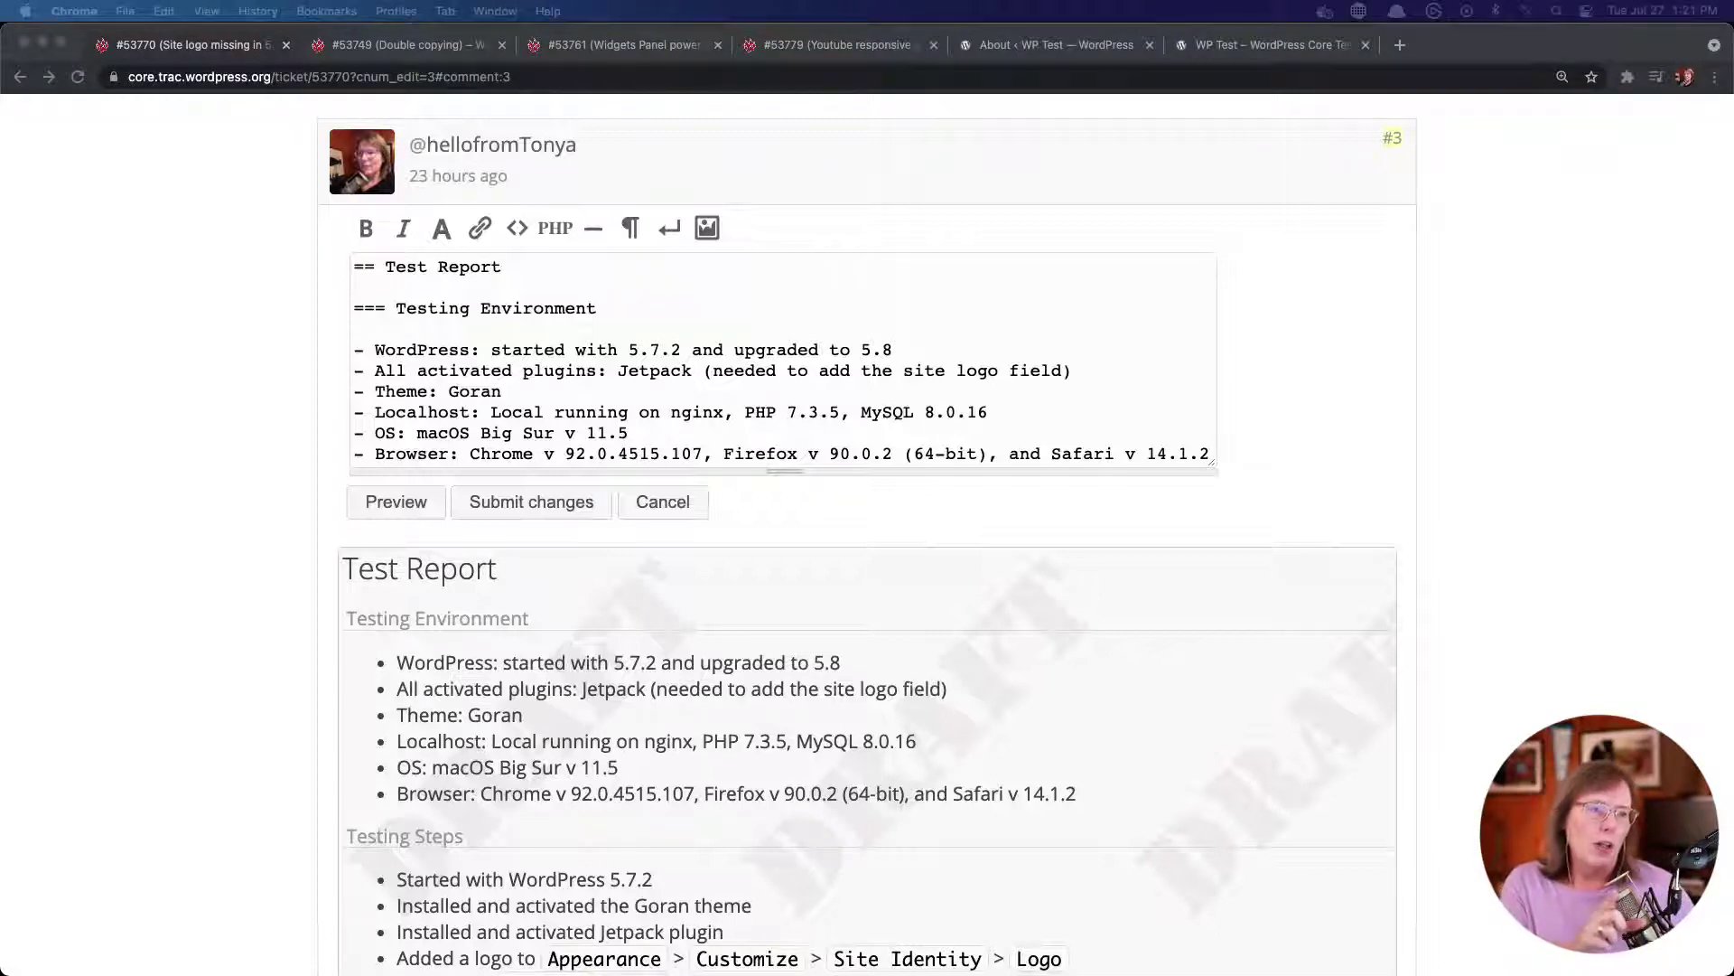
double_click(337, 268)
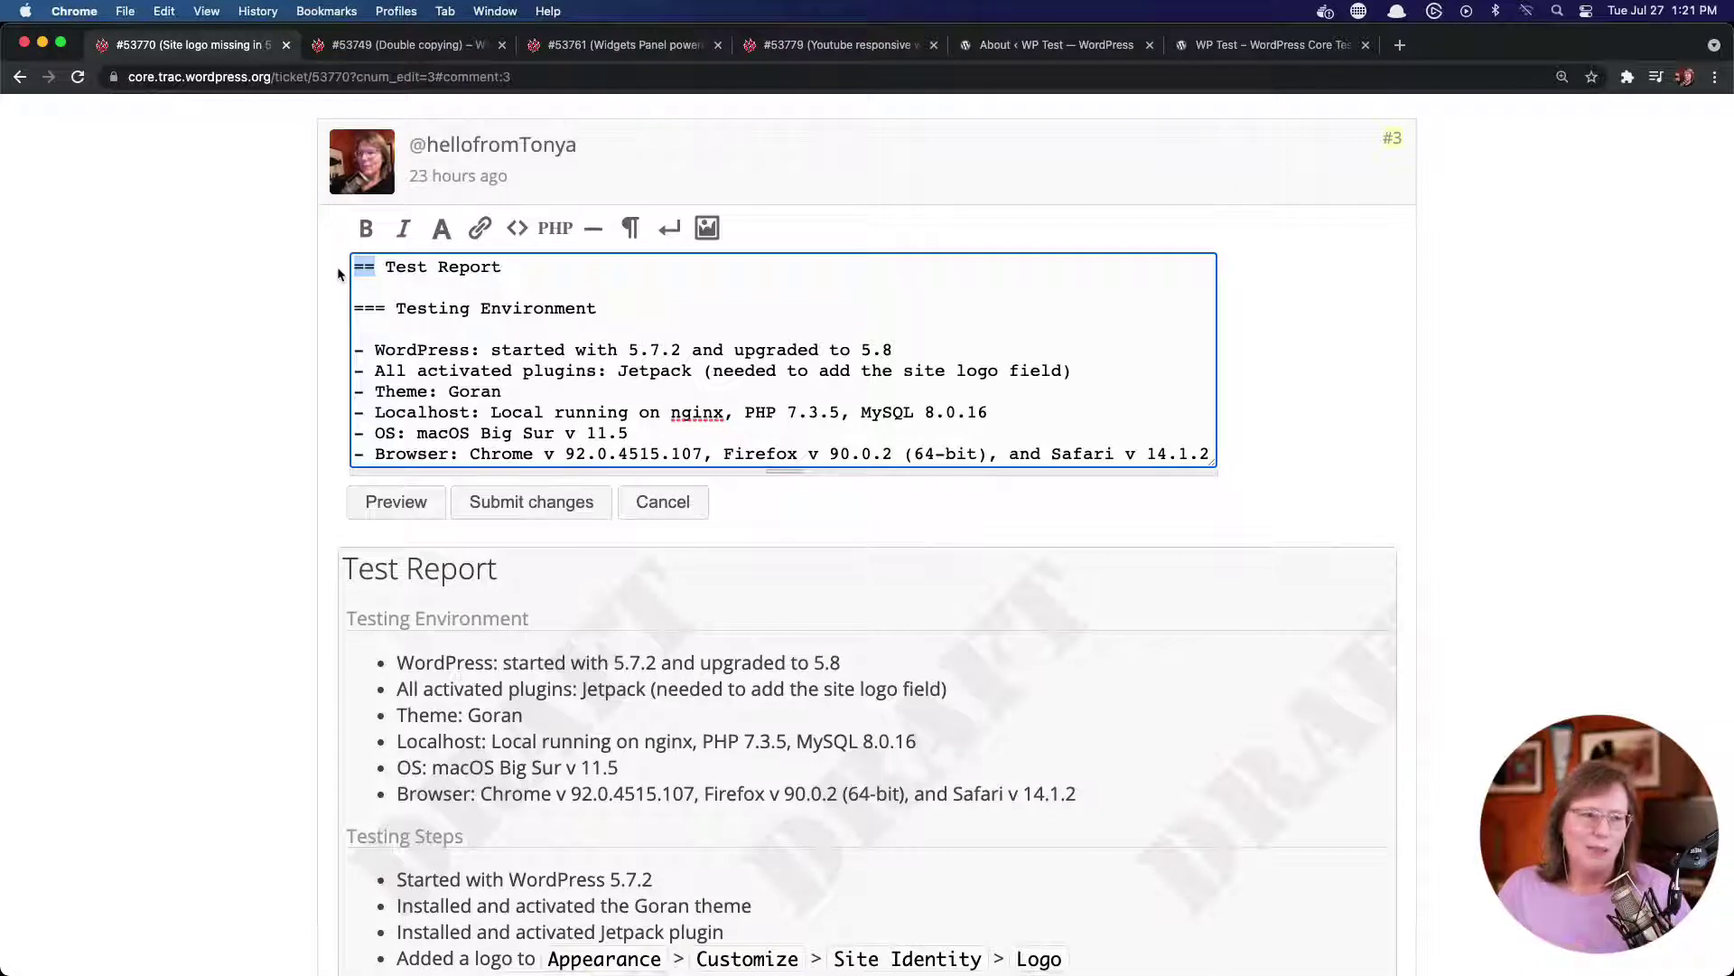
double_click(346, 310)
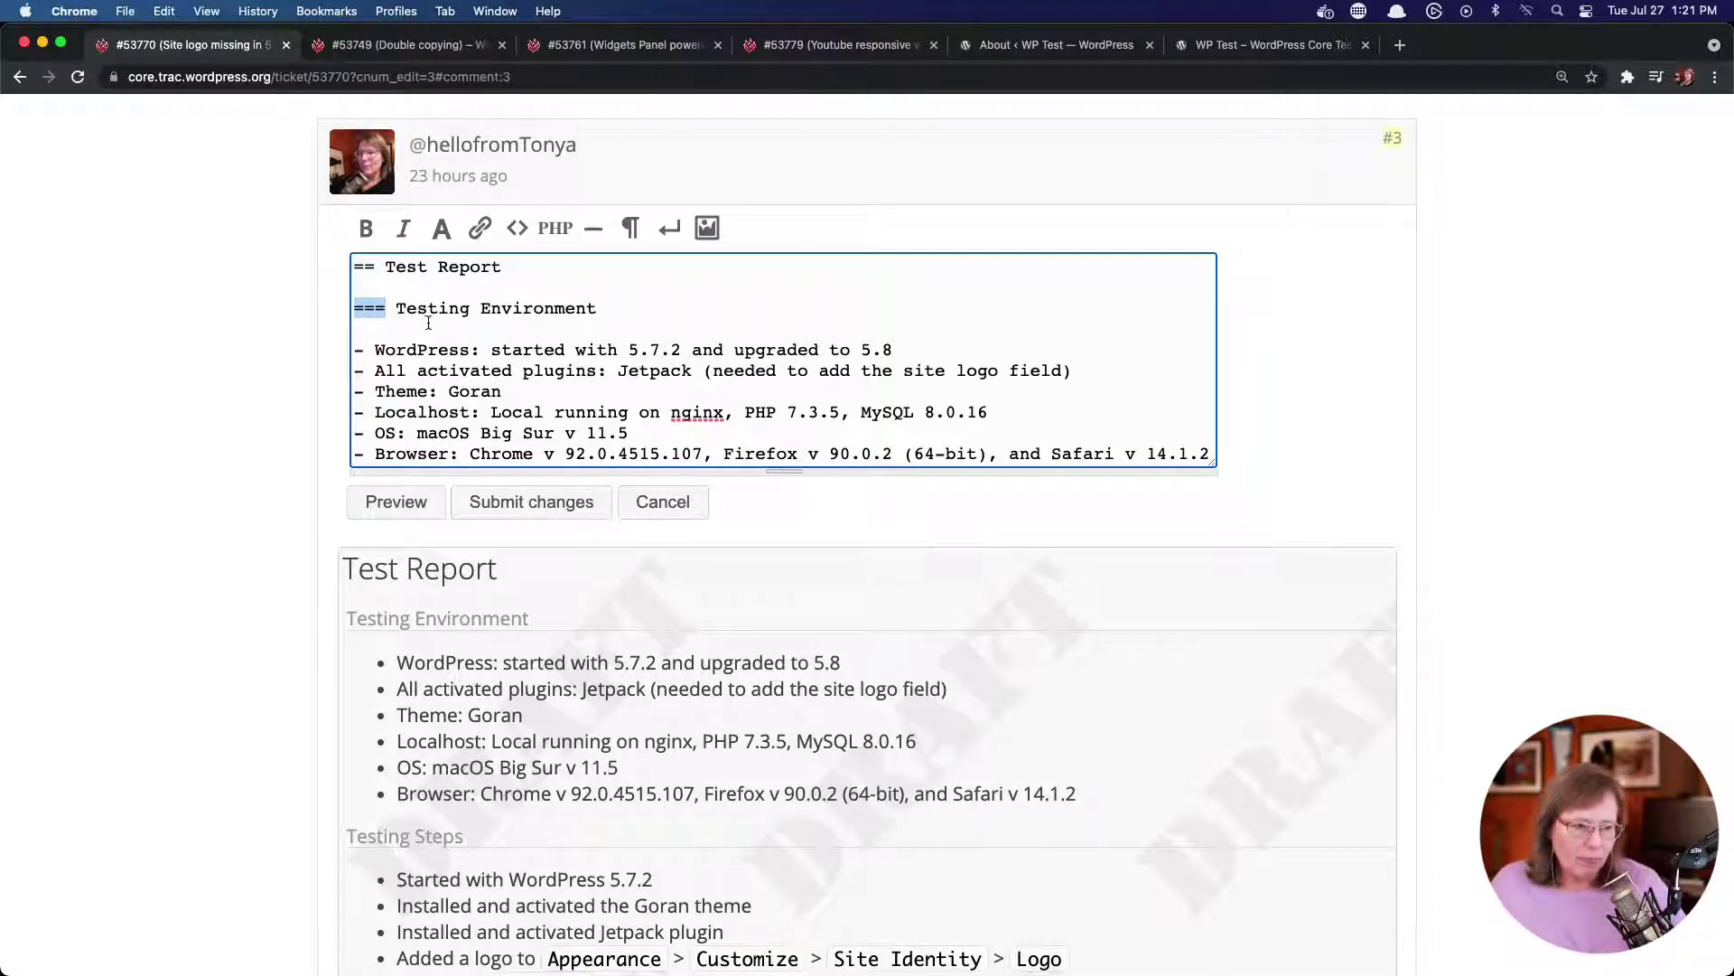
drag(501, 267, 339, 265)
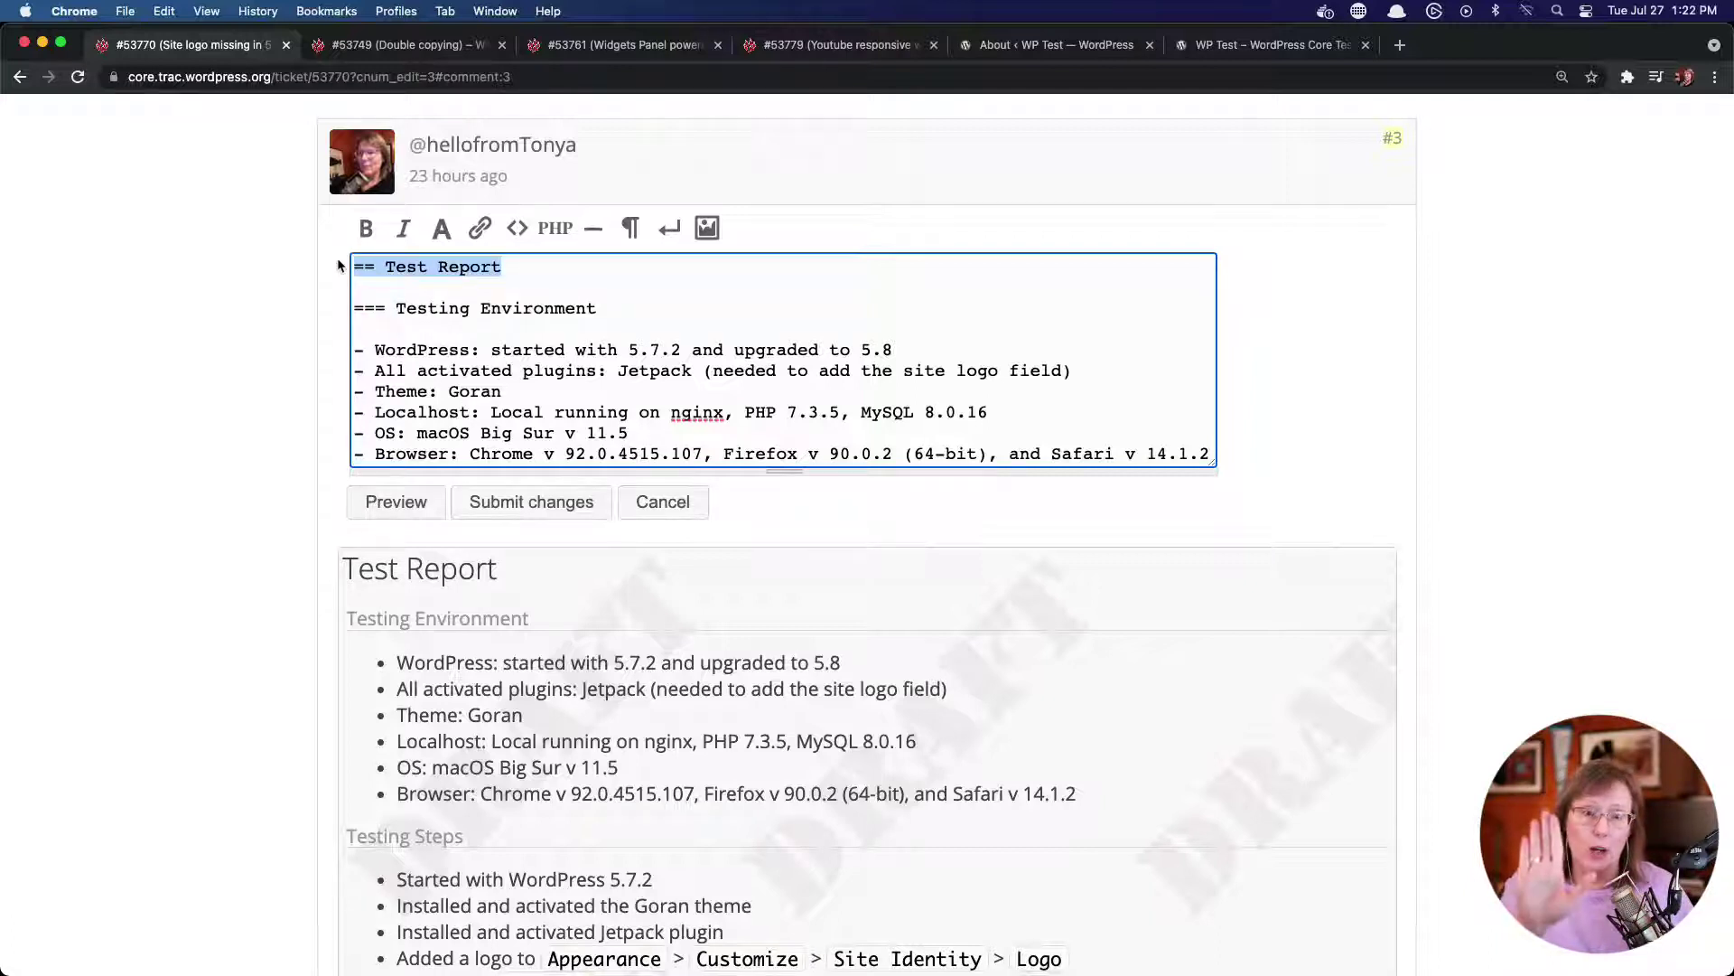
double_click(483, 310)
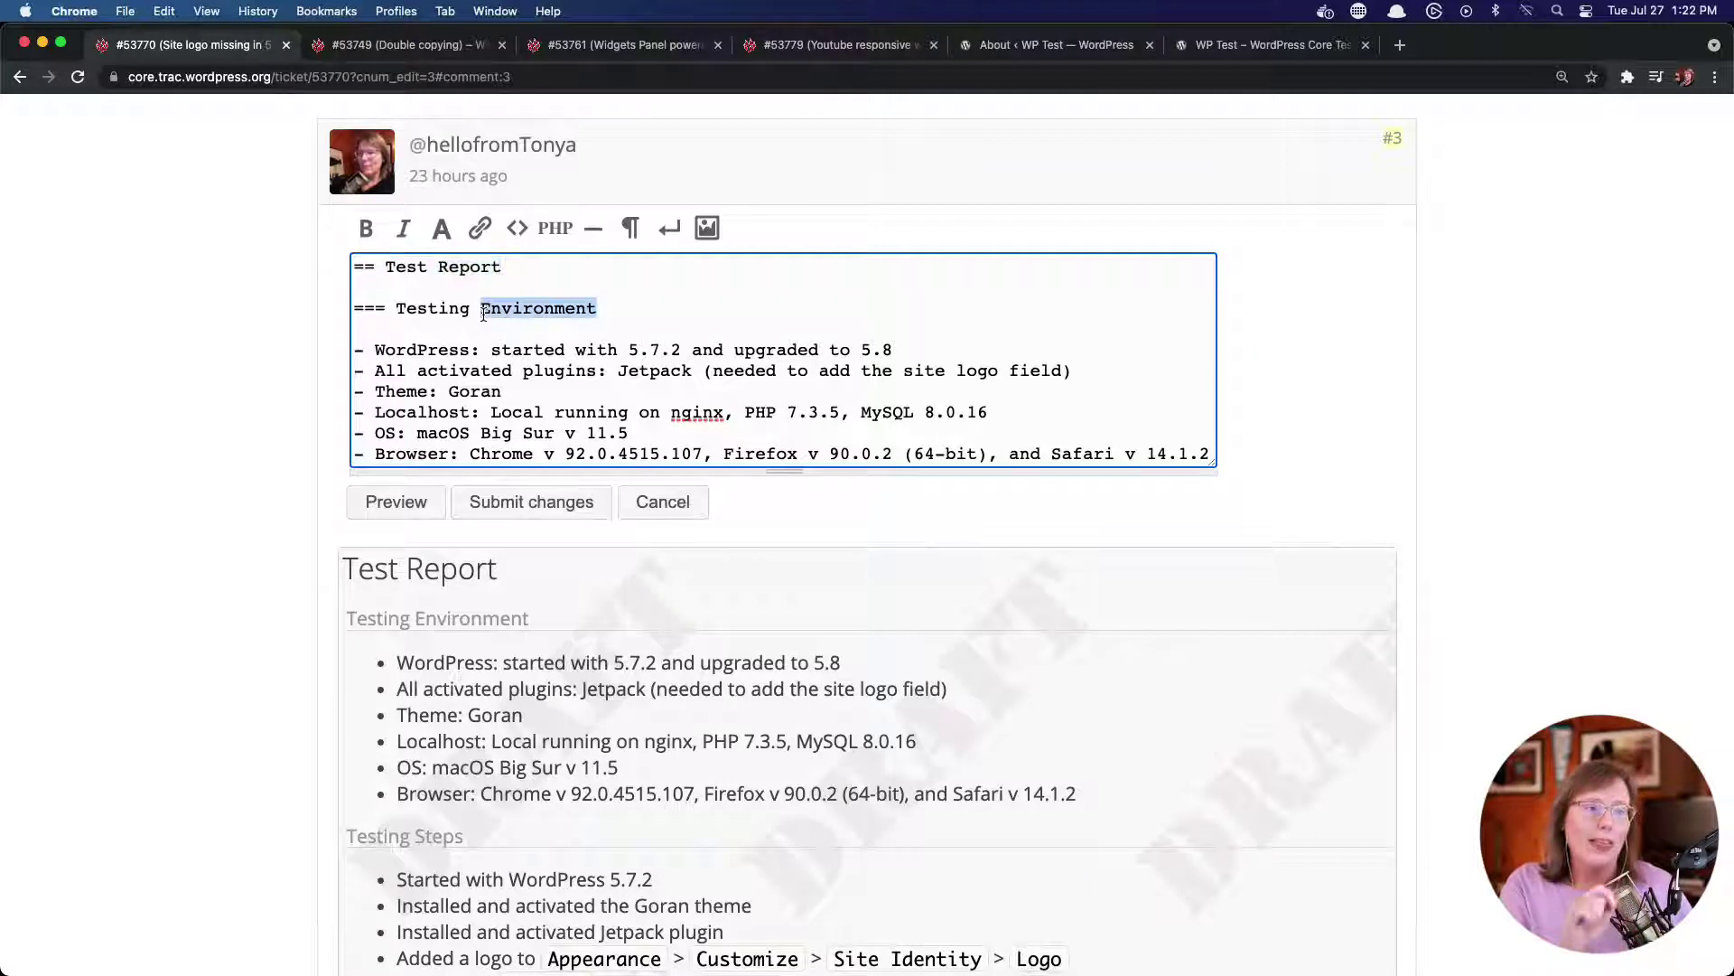
double_click(428, 369)
click(409, 350)
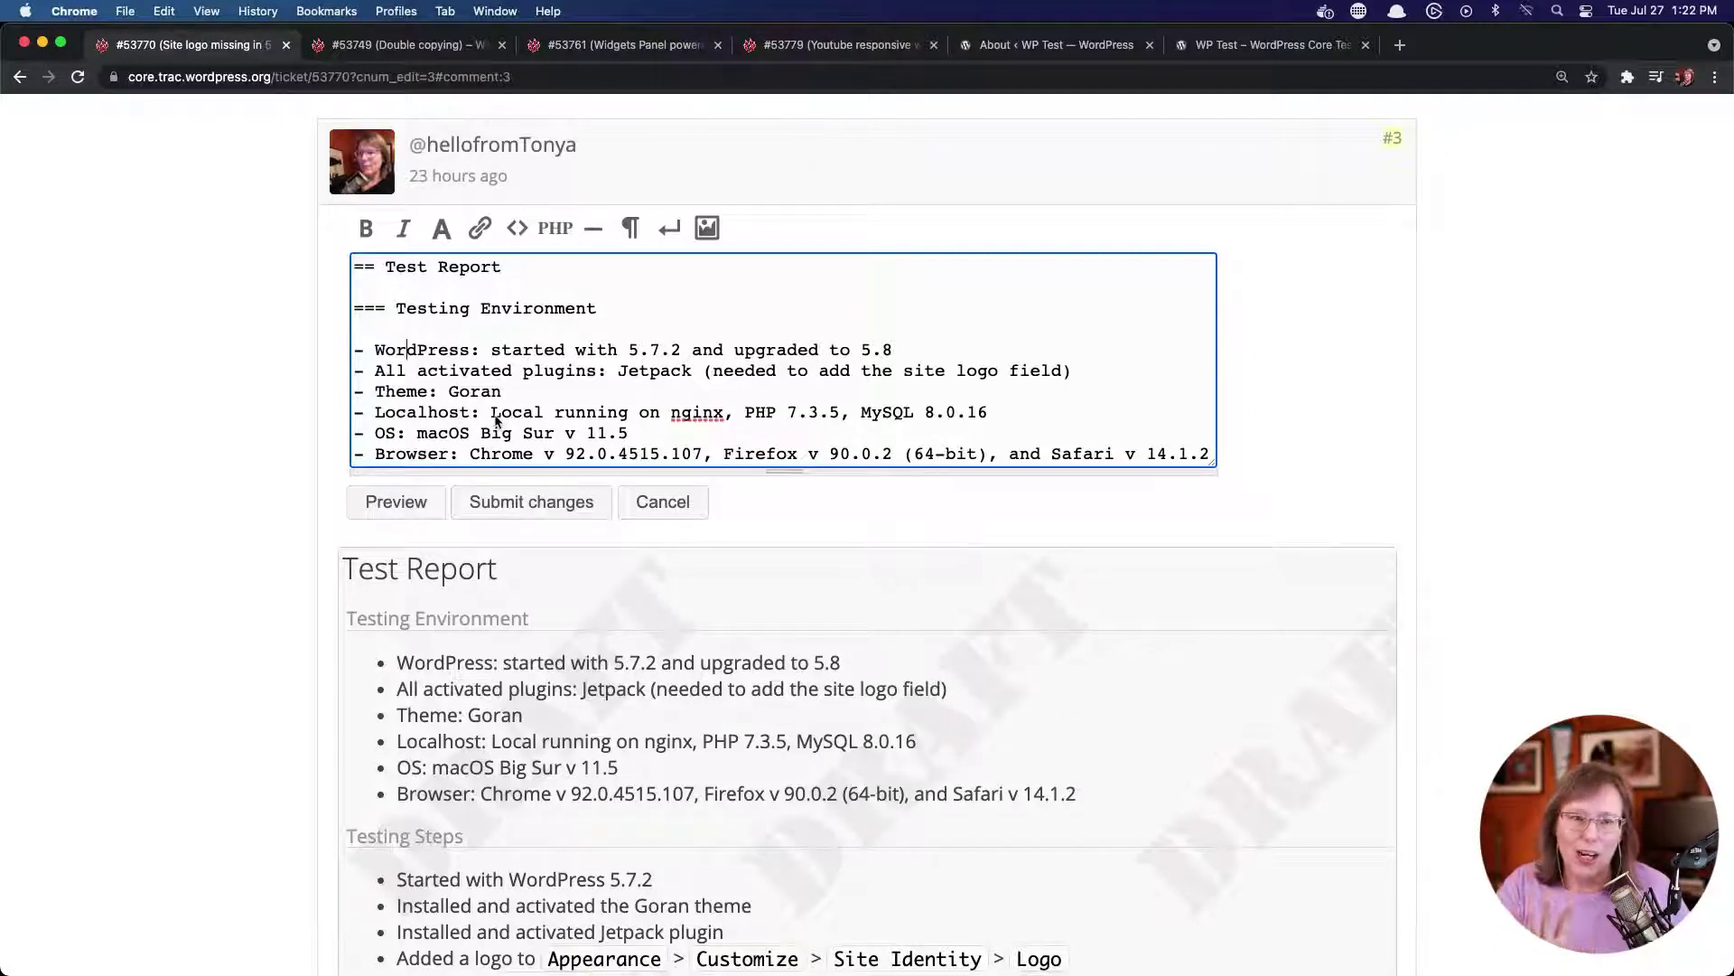
Examine the localhost, operating system and browser entries of the report's Testing Environment section
scroll(433, 434, down, 2)
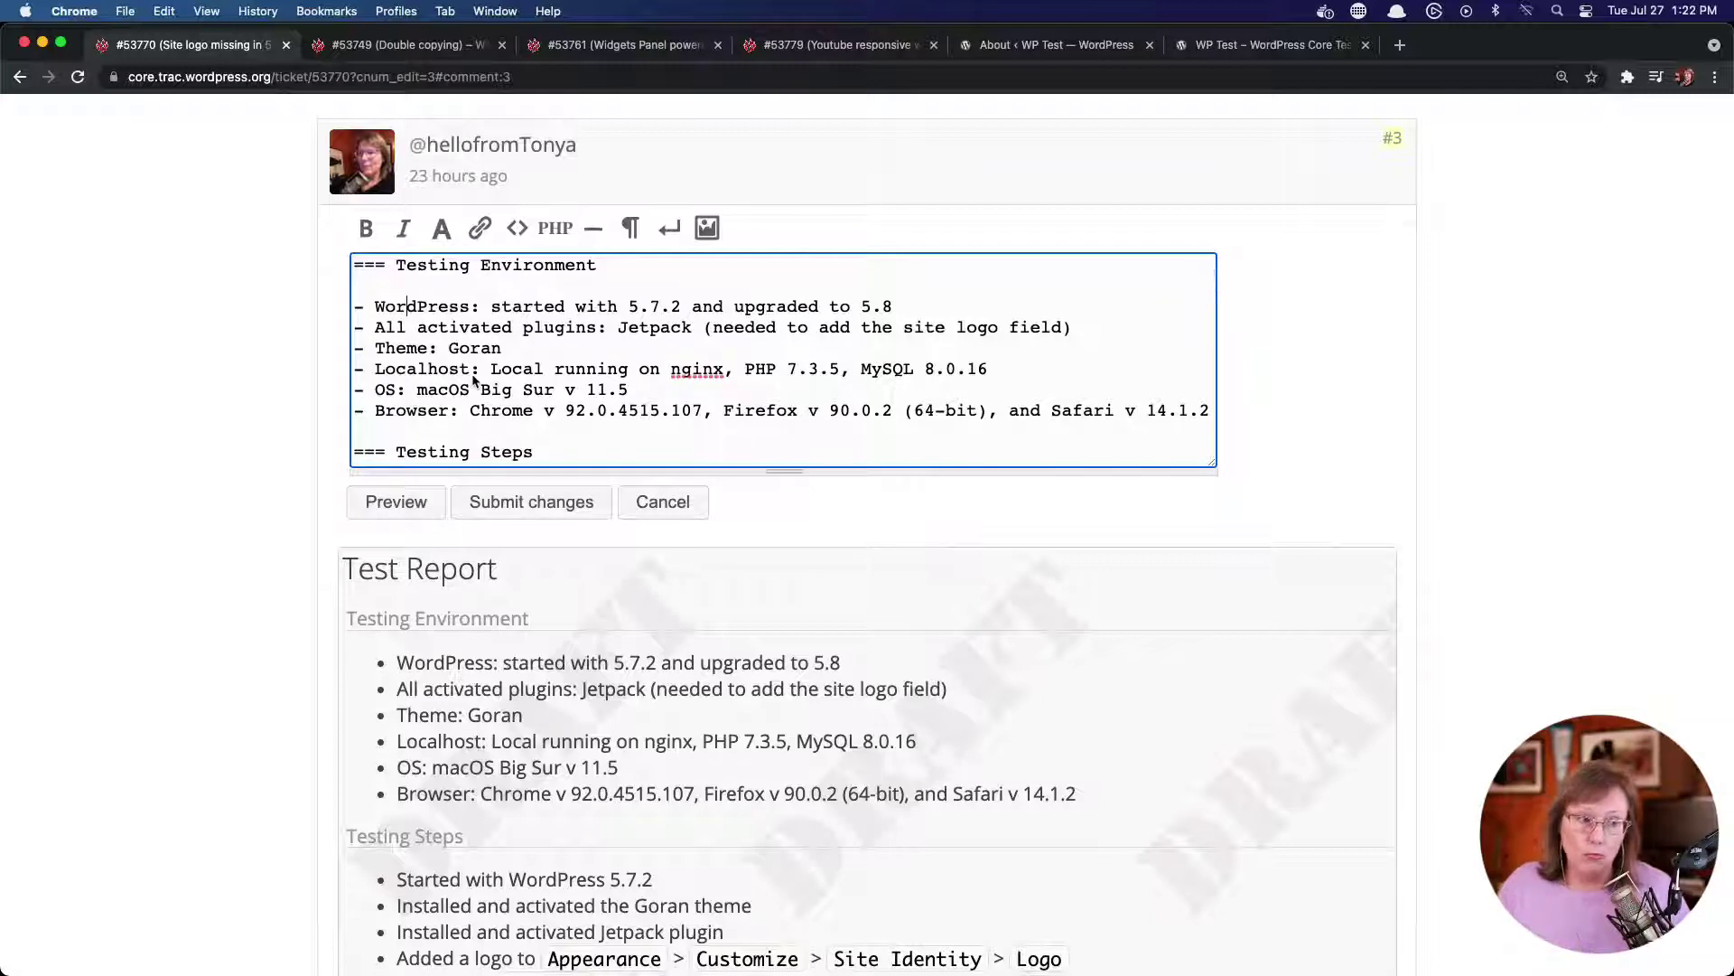
double_click(695, 371)
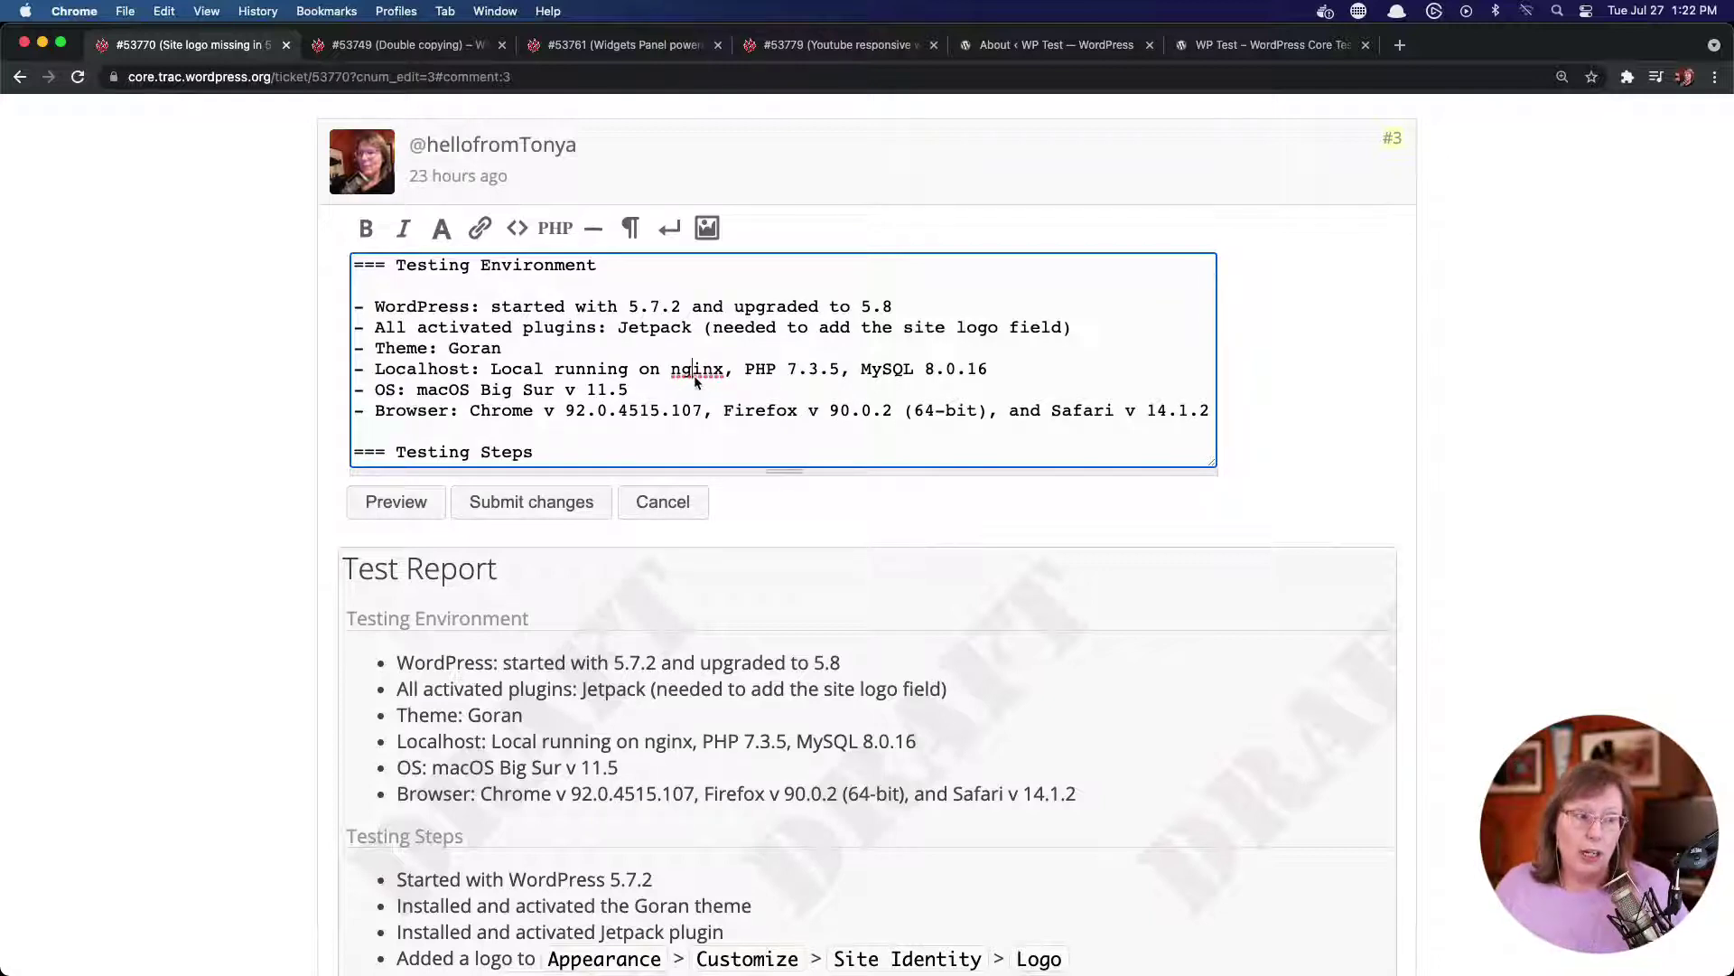
double_click(760, 370)
double_click(887, 371)
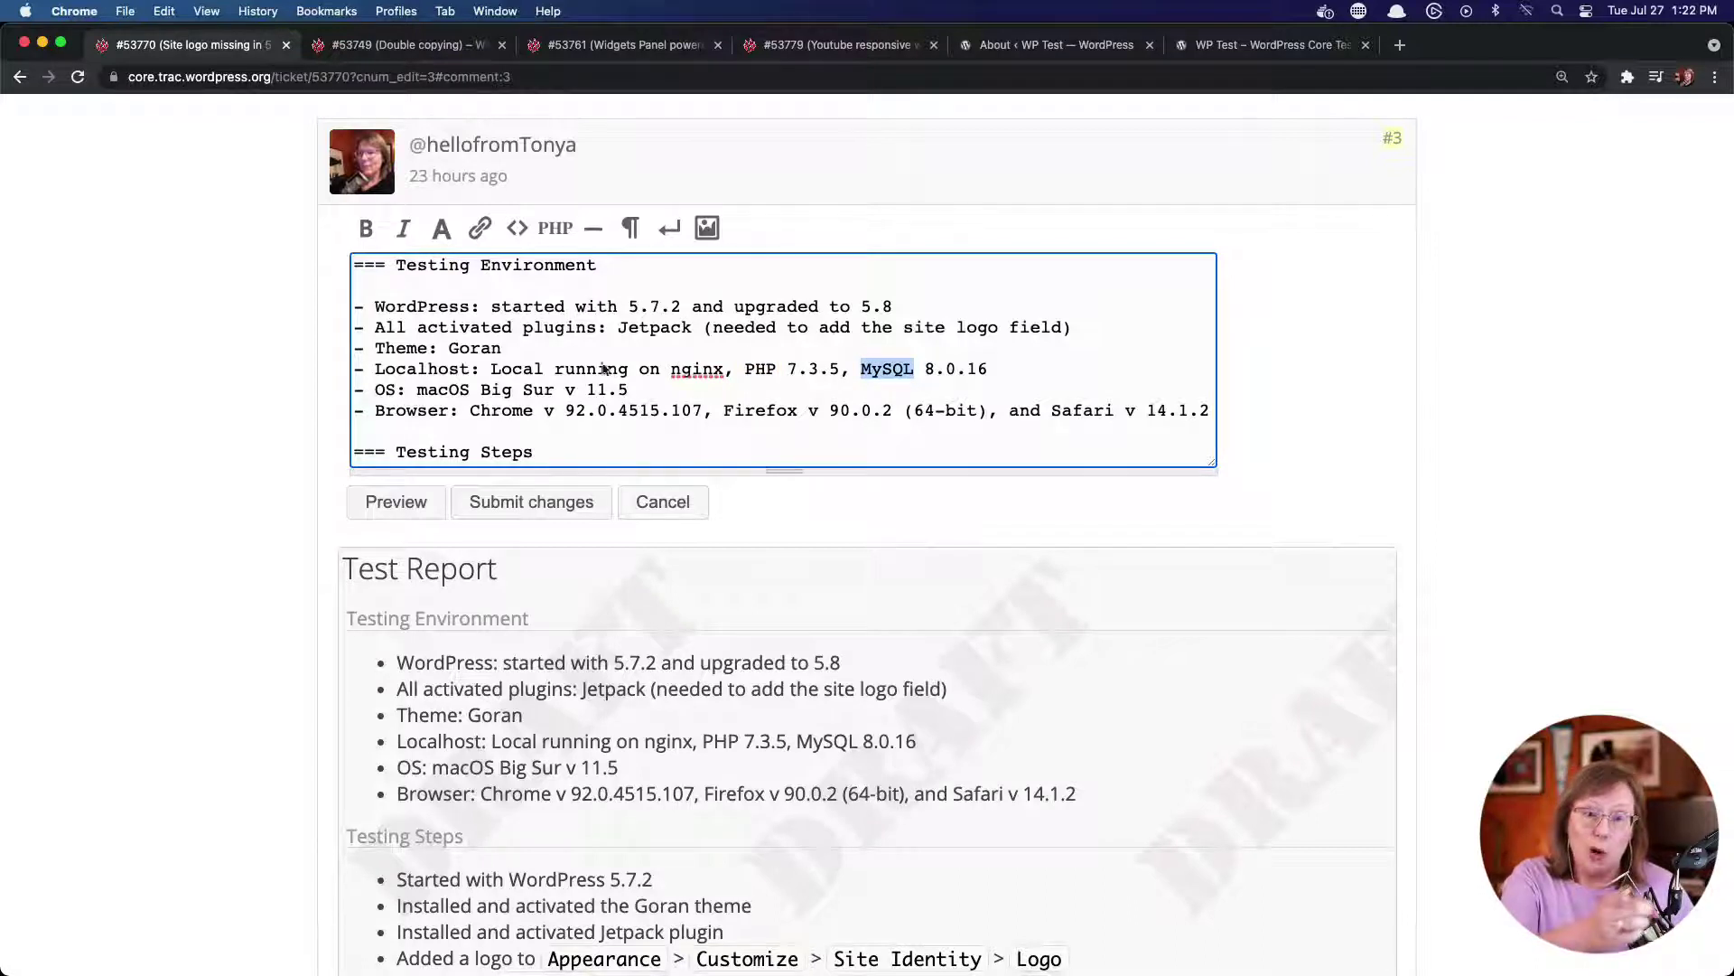
double_click(460, 392)
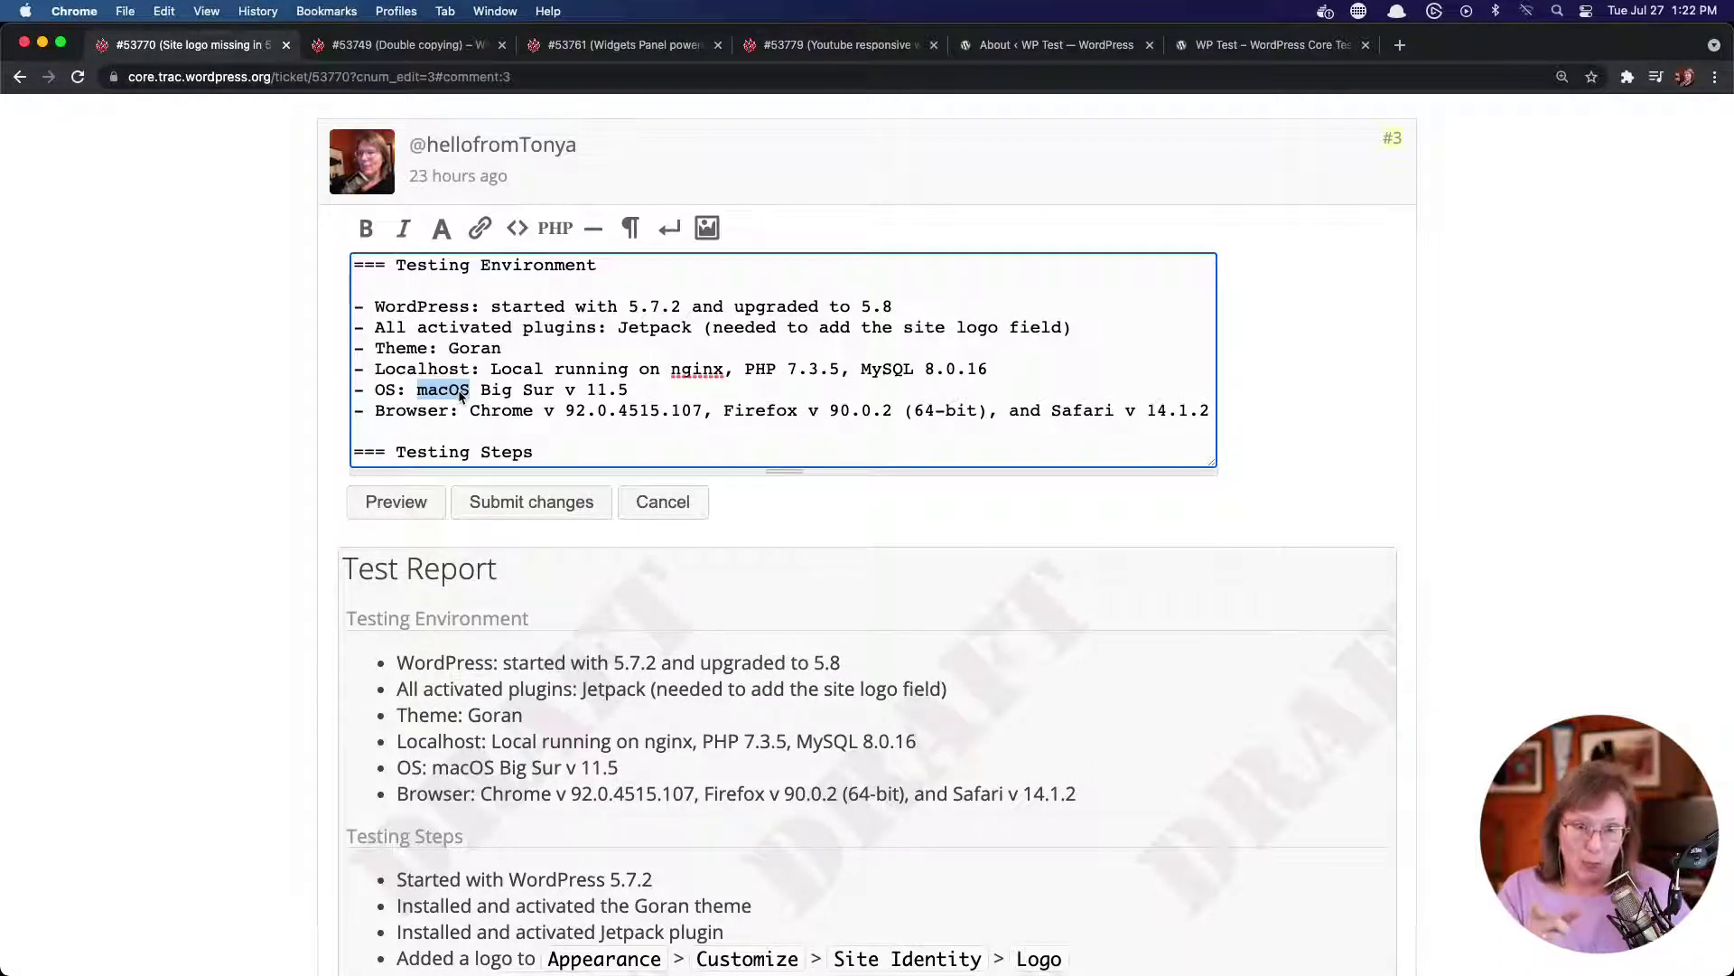
double_click(421, 411)
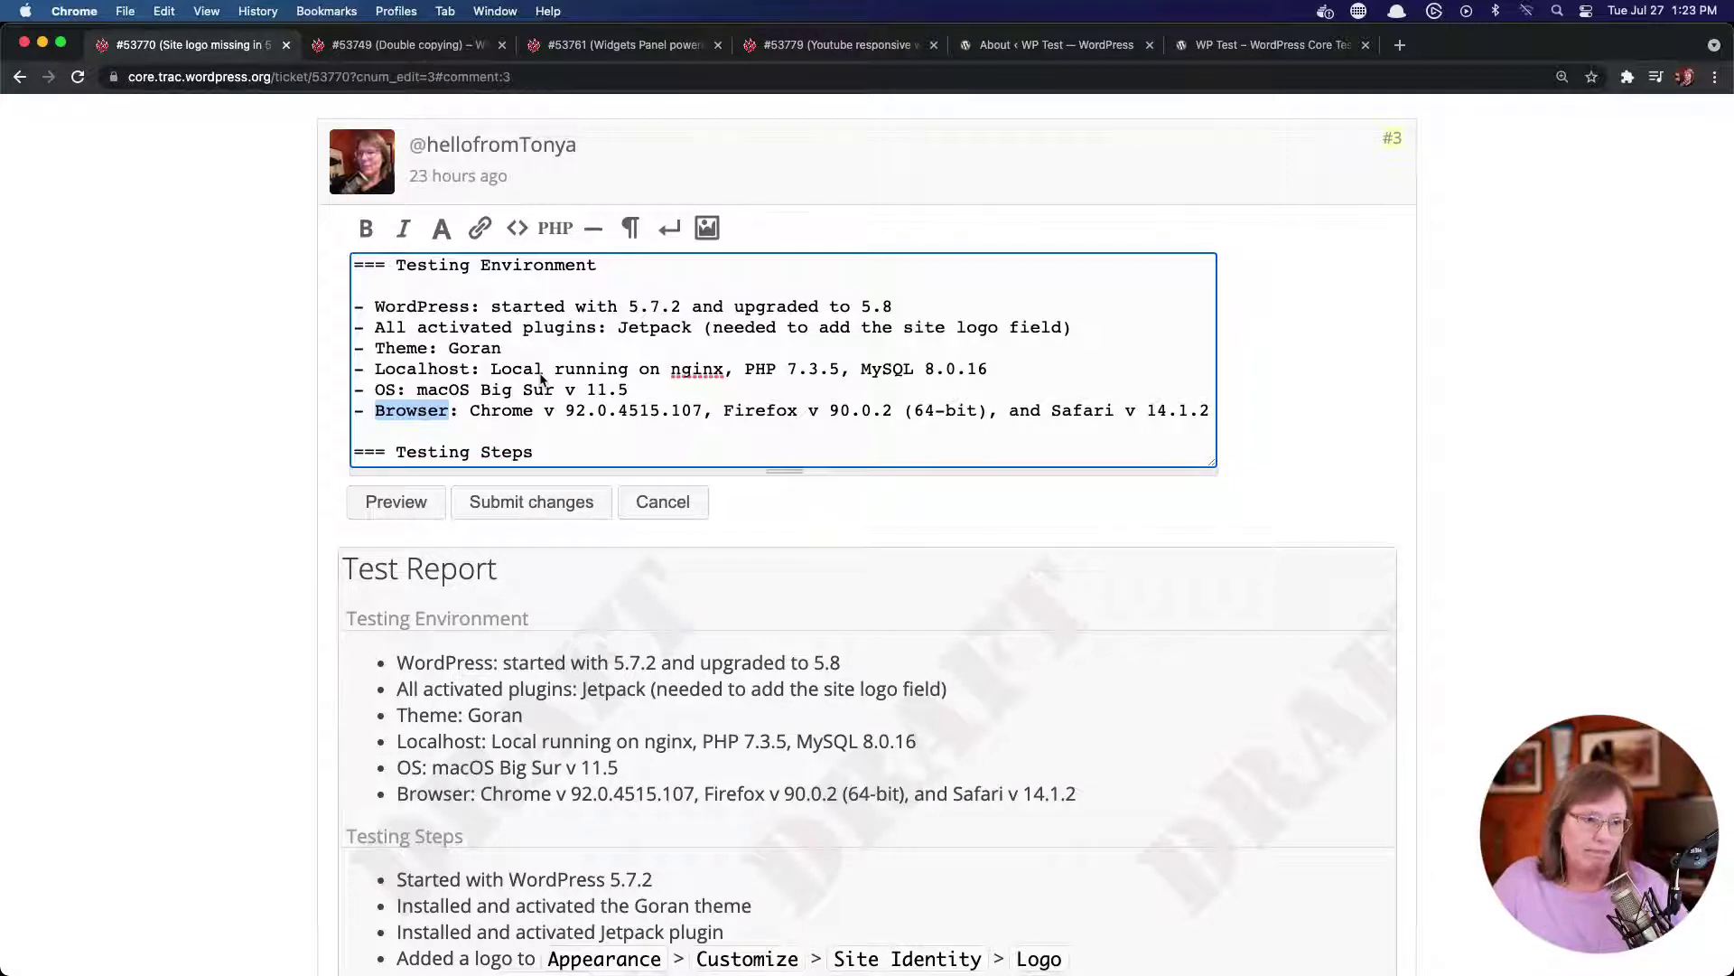
Try an asterisk as the bullet marker of the first Testing Steps item, and restore the hyphen
scroll(542, 379, down, 5)
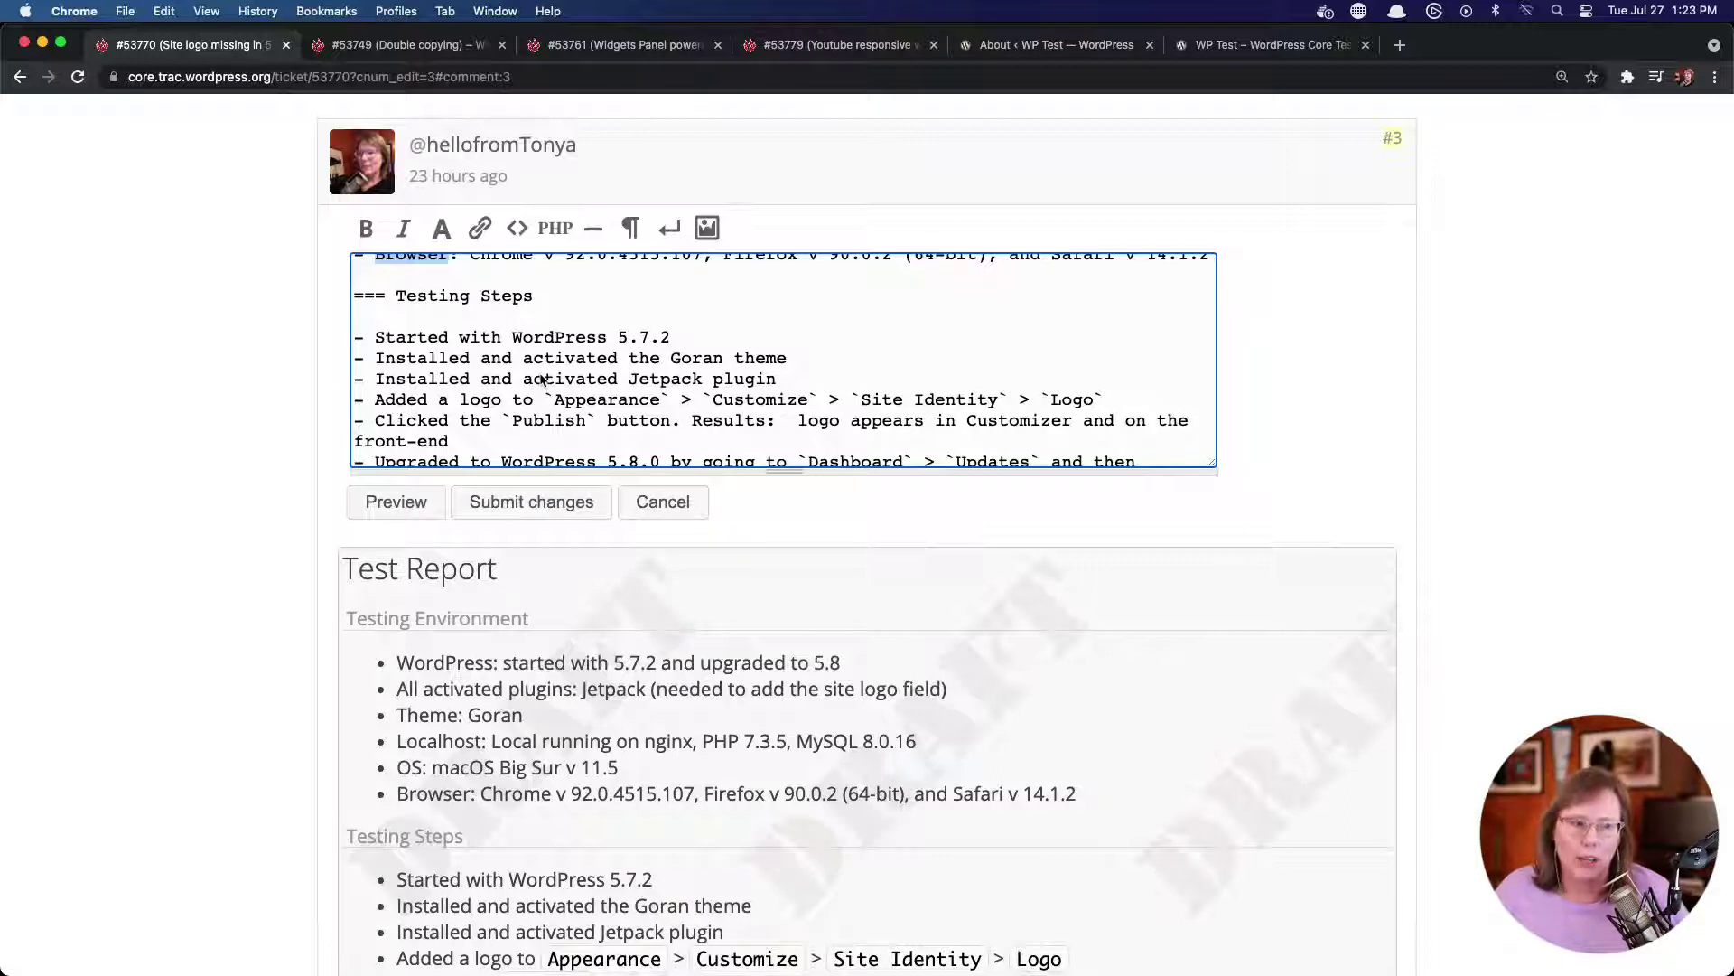
scroll(556, 389, down, 3)
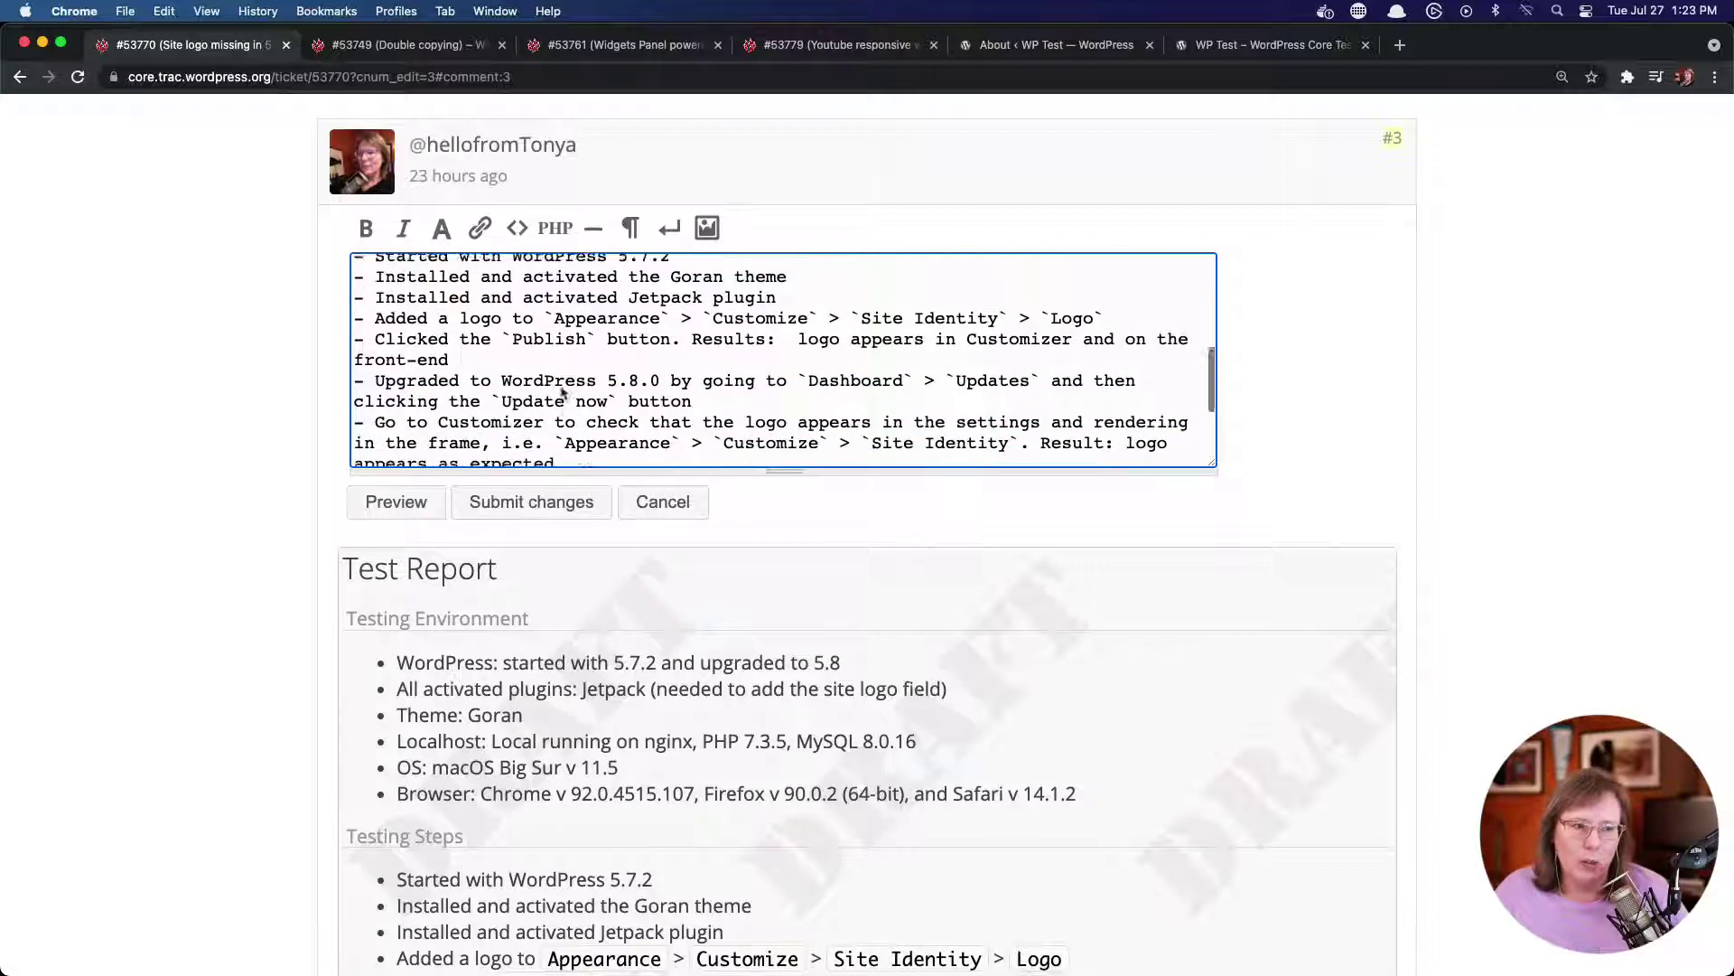
scroll(561, 391, up, 1)
drag(366, 271, 343, 275)
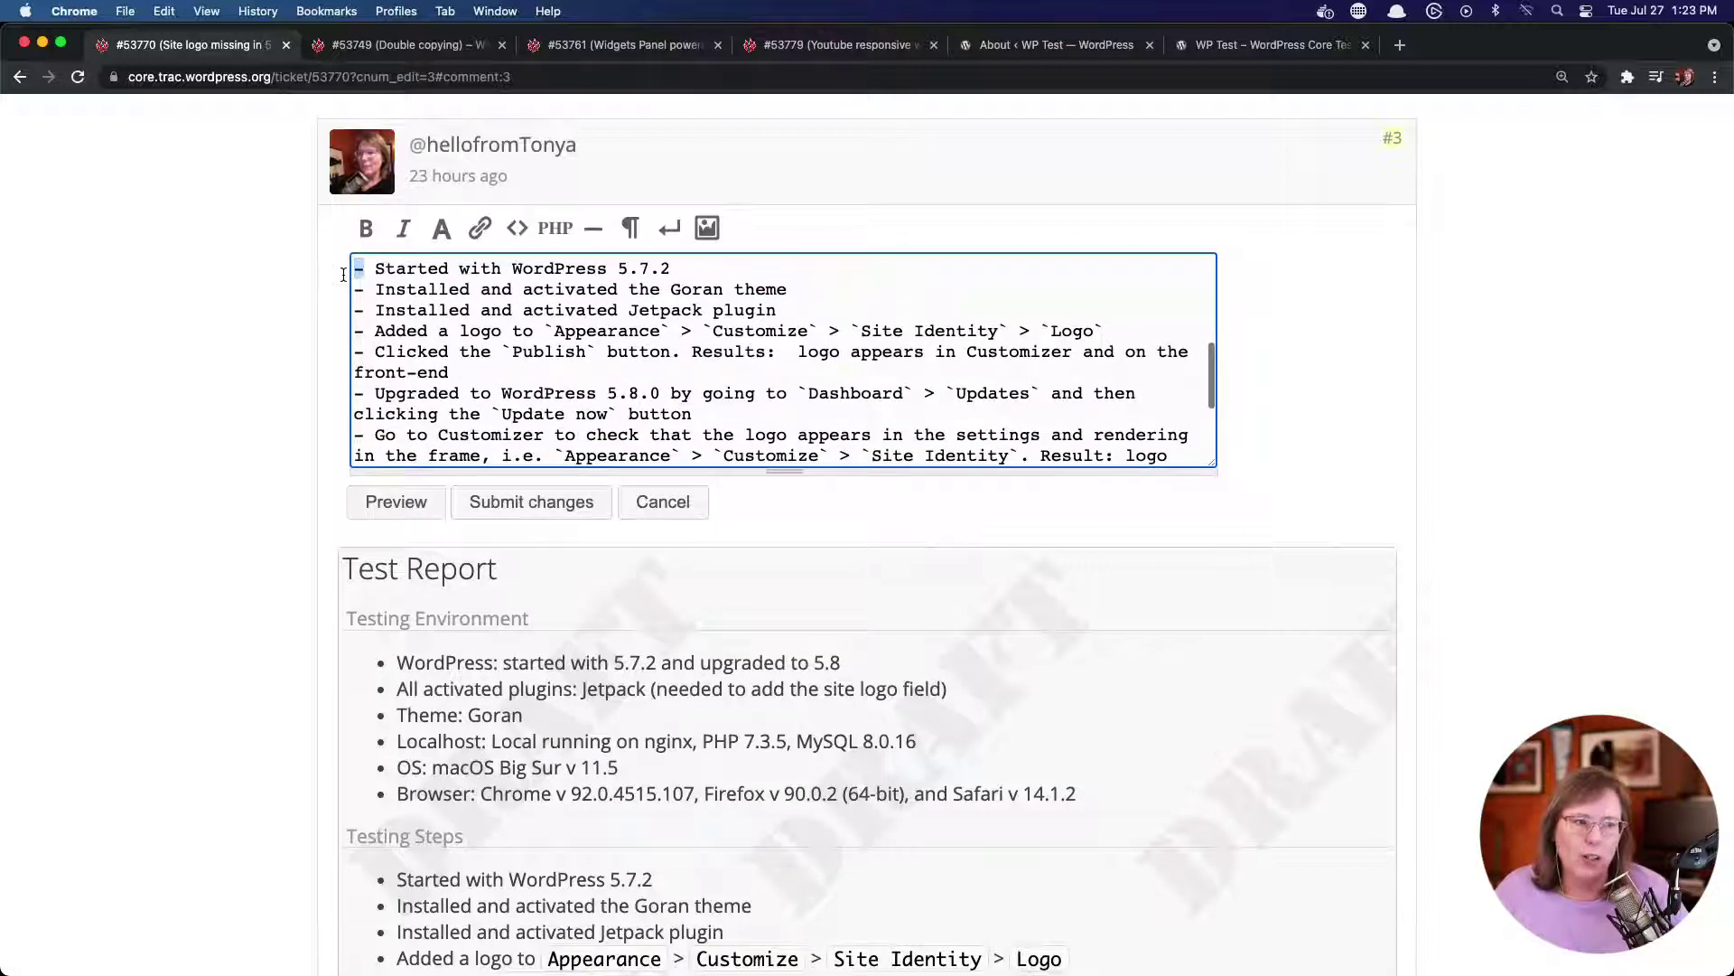
text(*)
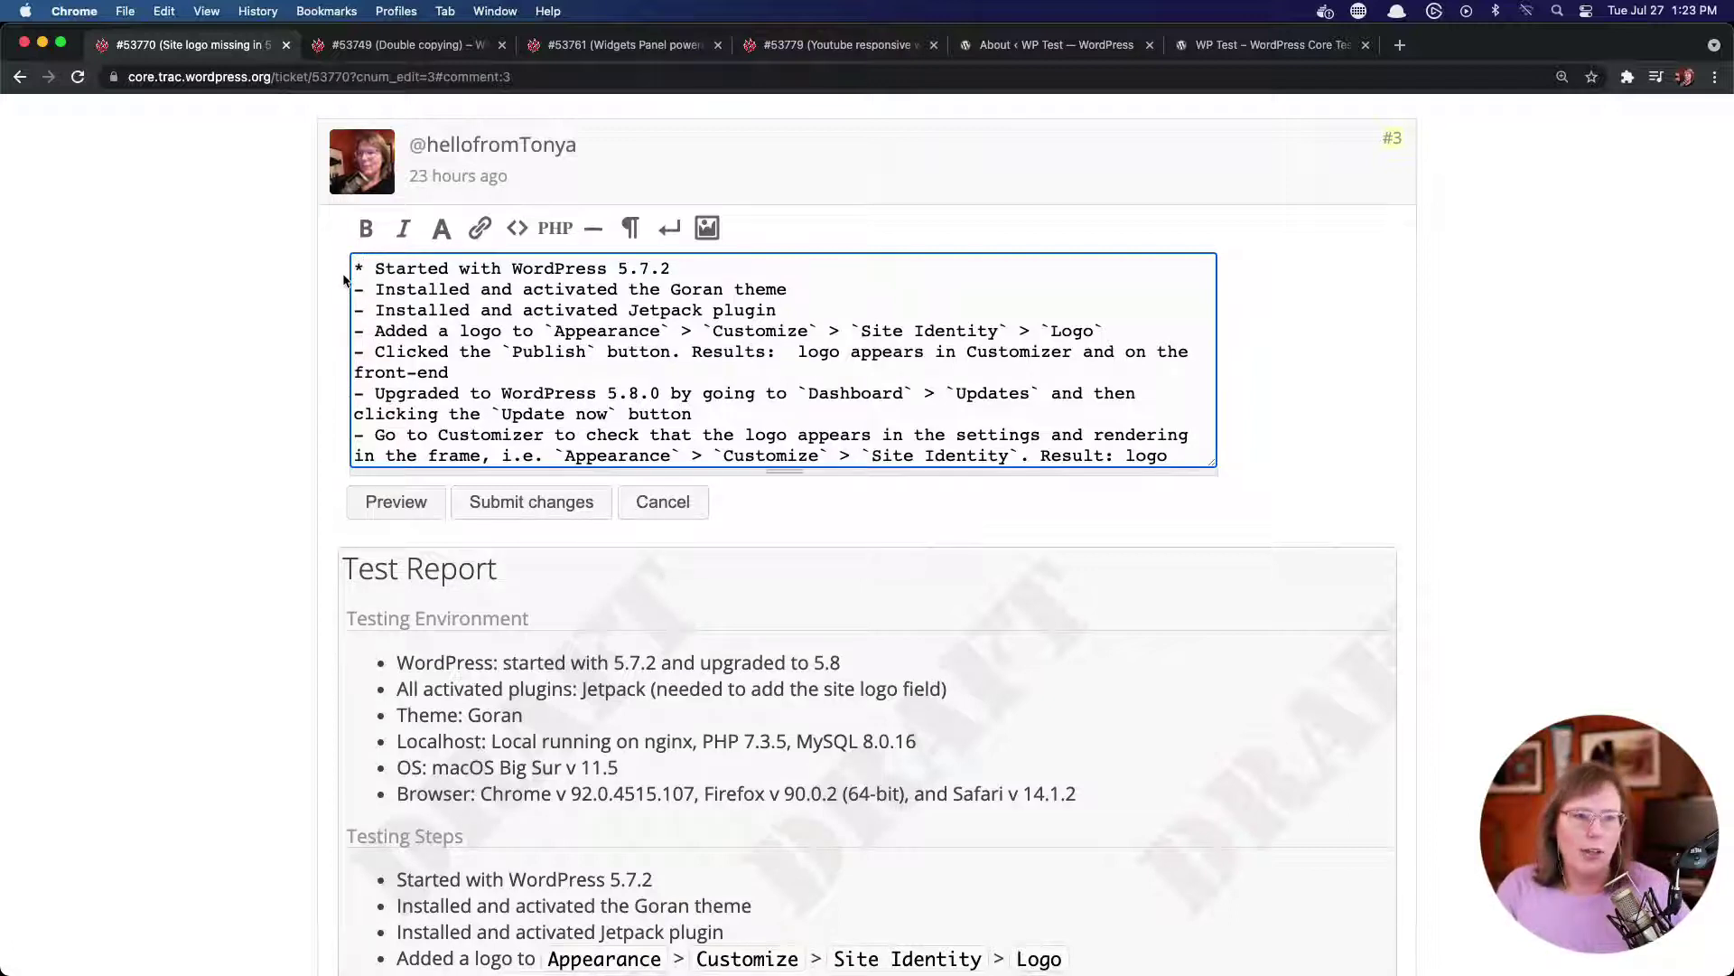
key(BackSpace)
text(-)
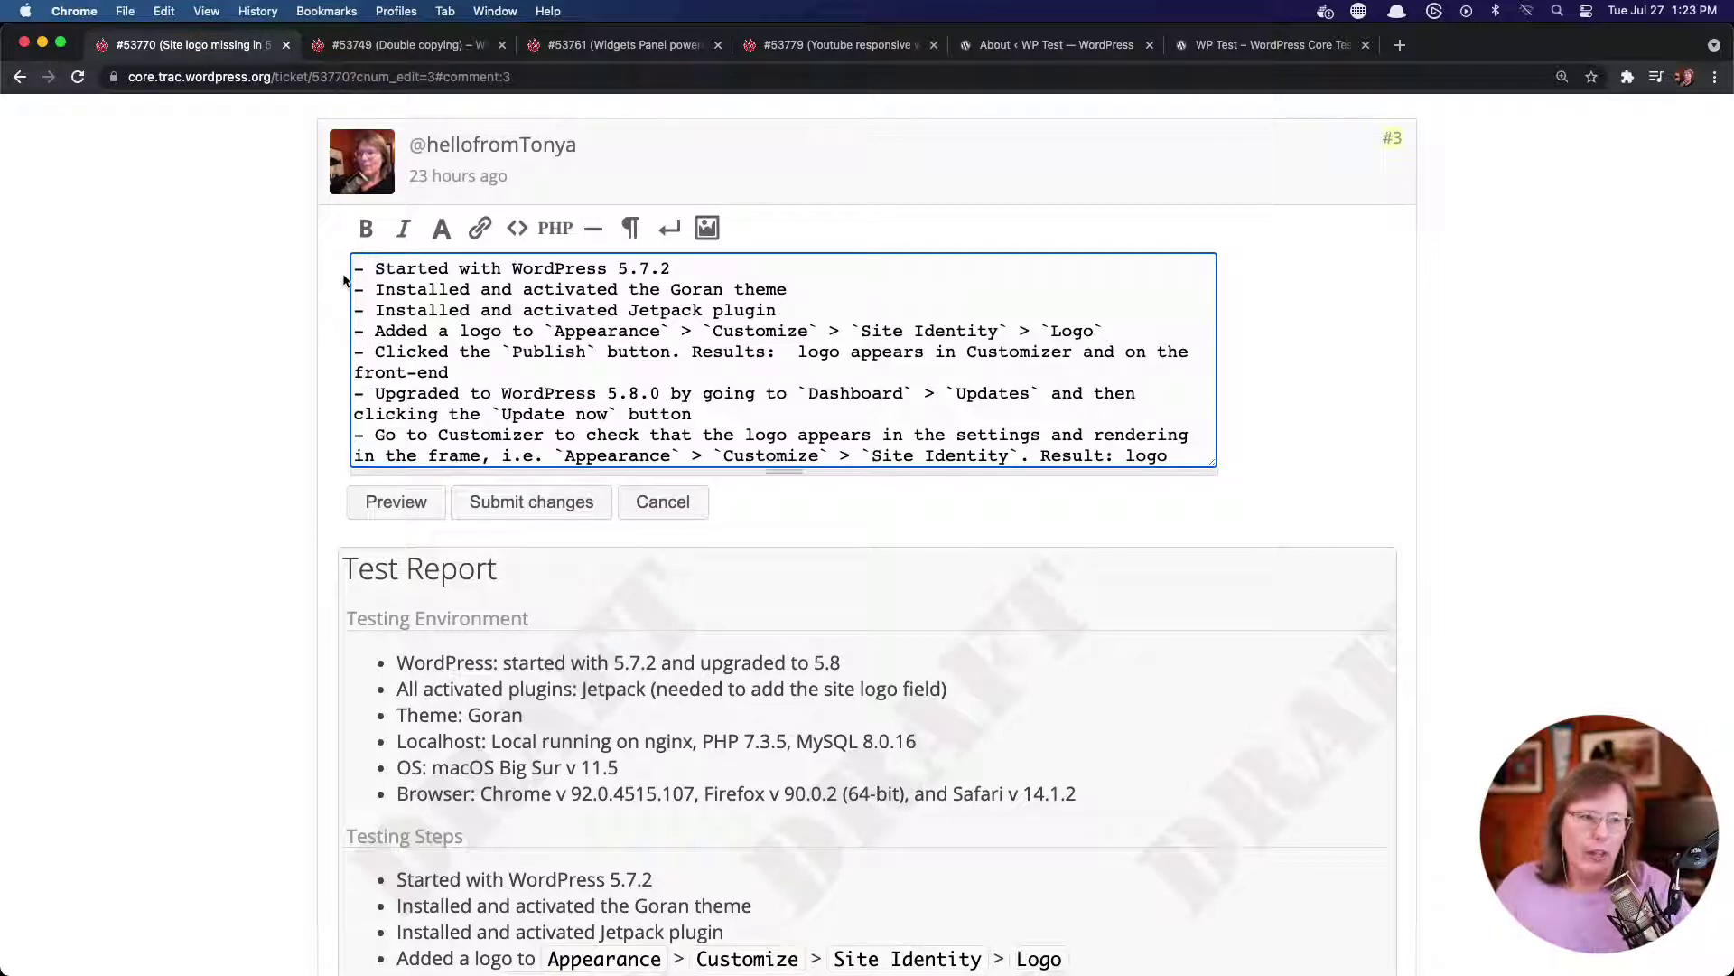
Review the remaining Testing Steps and the Testing Results markup, and cancel editing the comment
scroll(468, 391, down, 2)
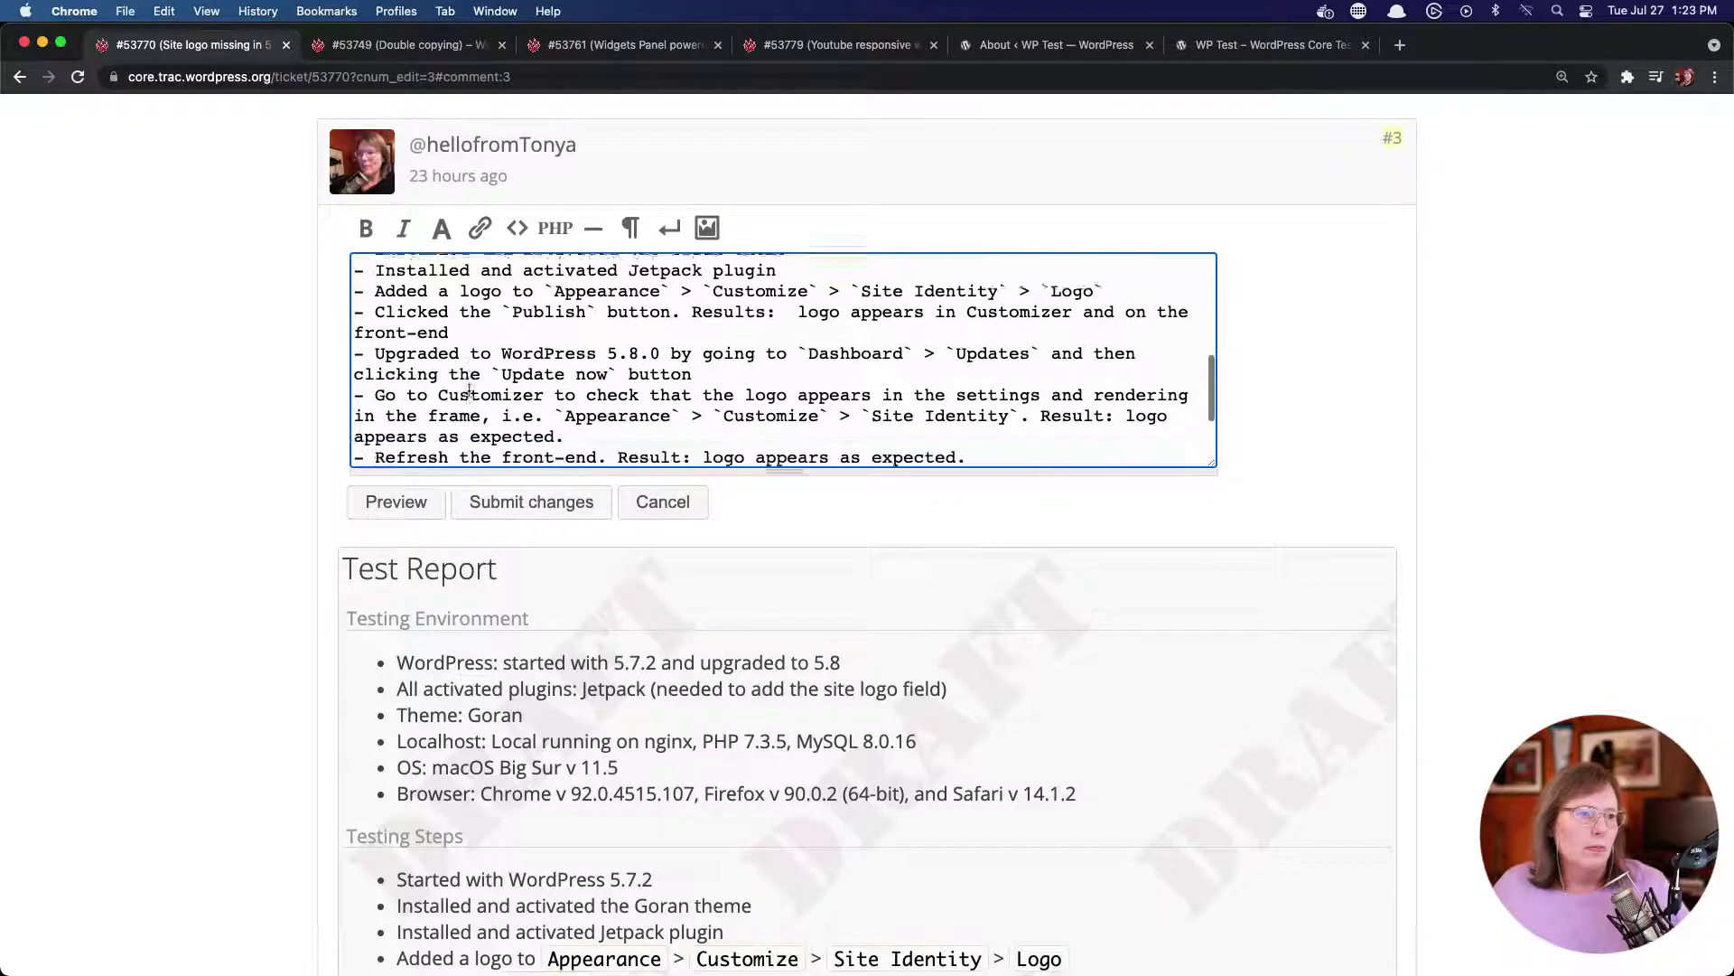
double_click(714, 304)
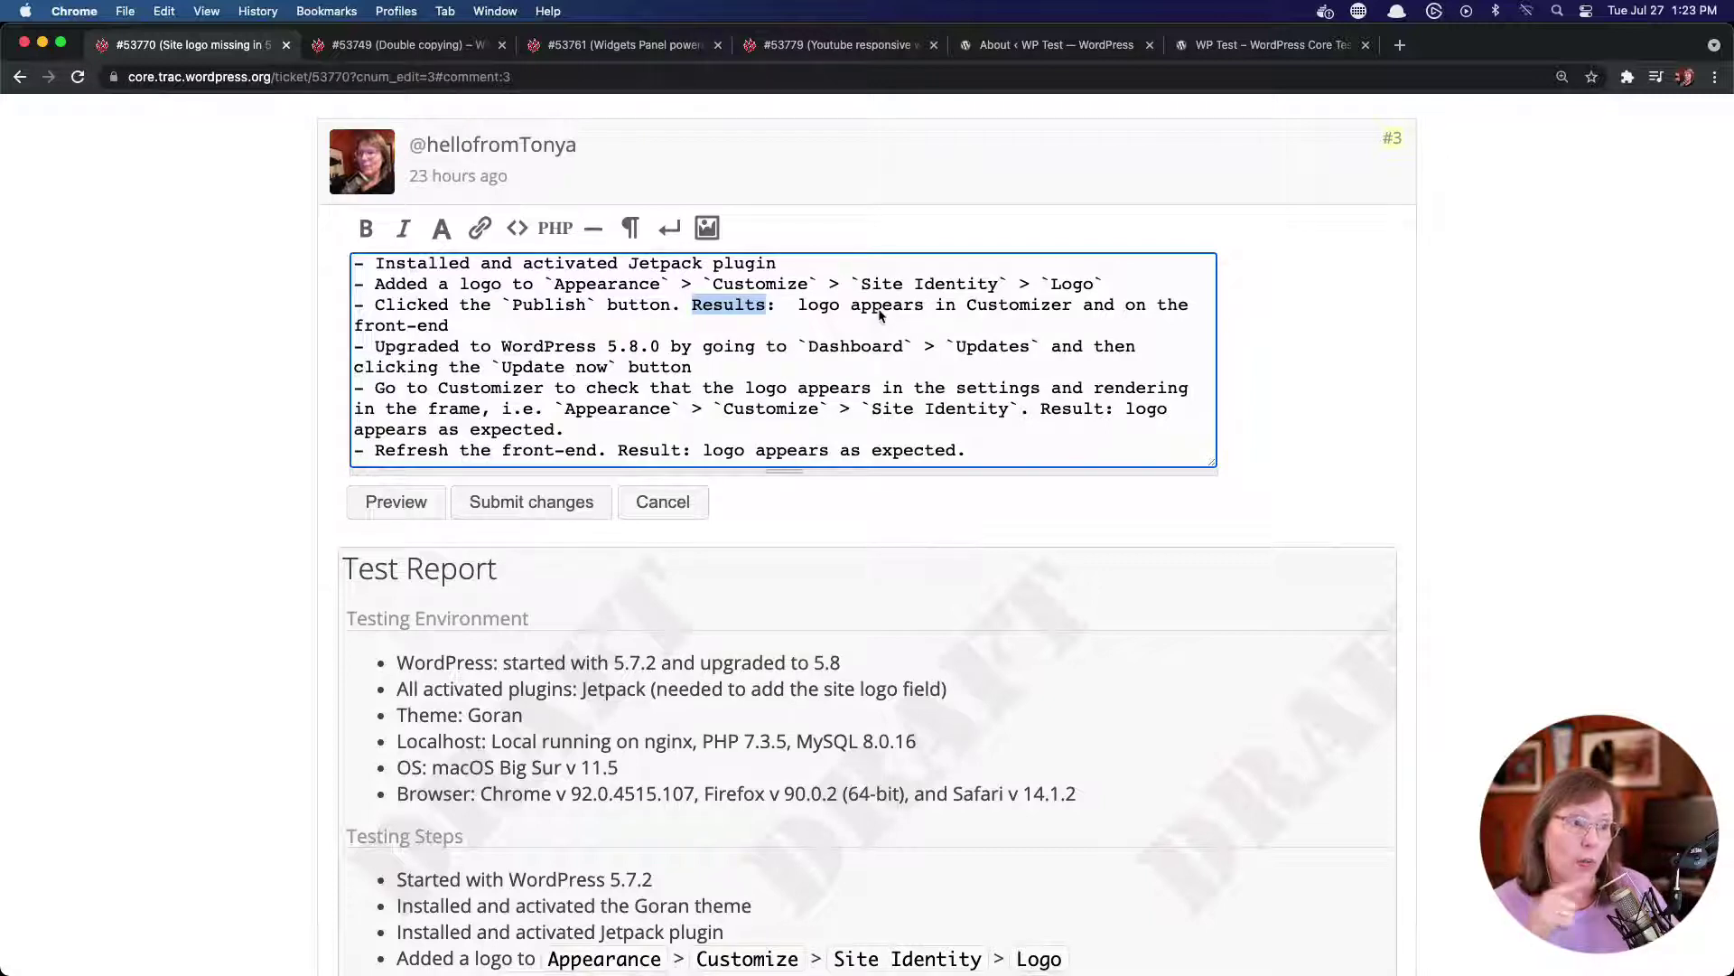
scroll(772, 380, down, 2)
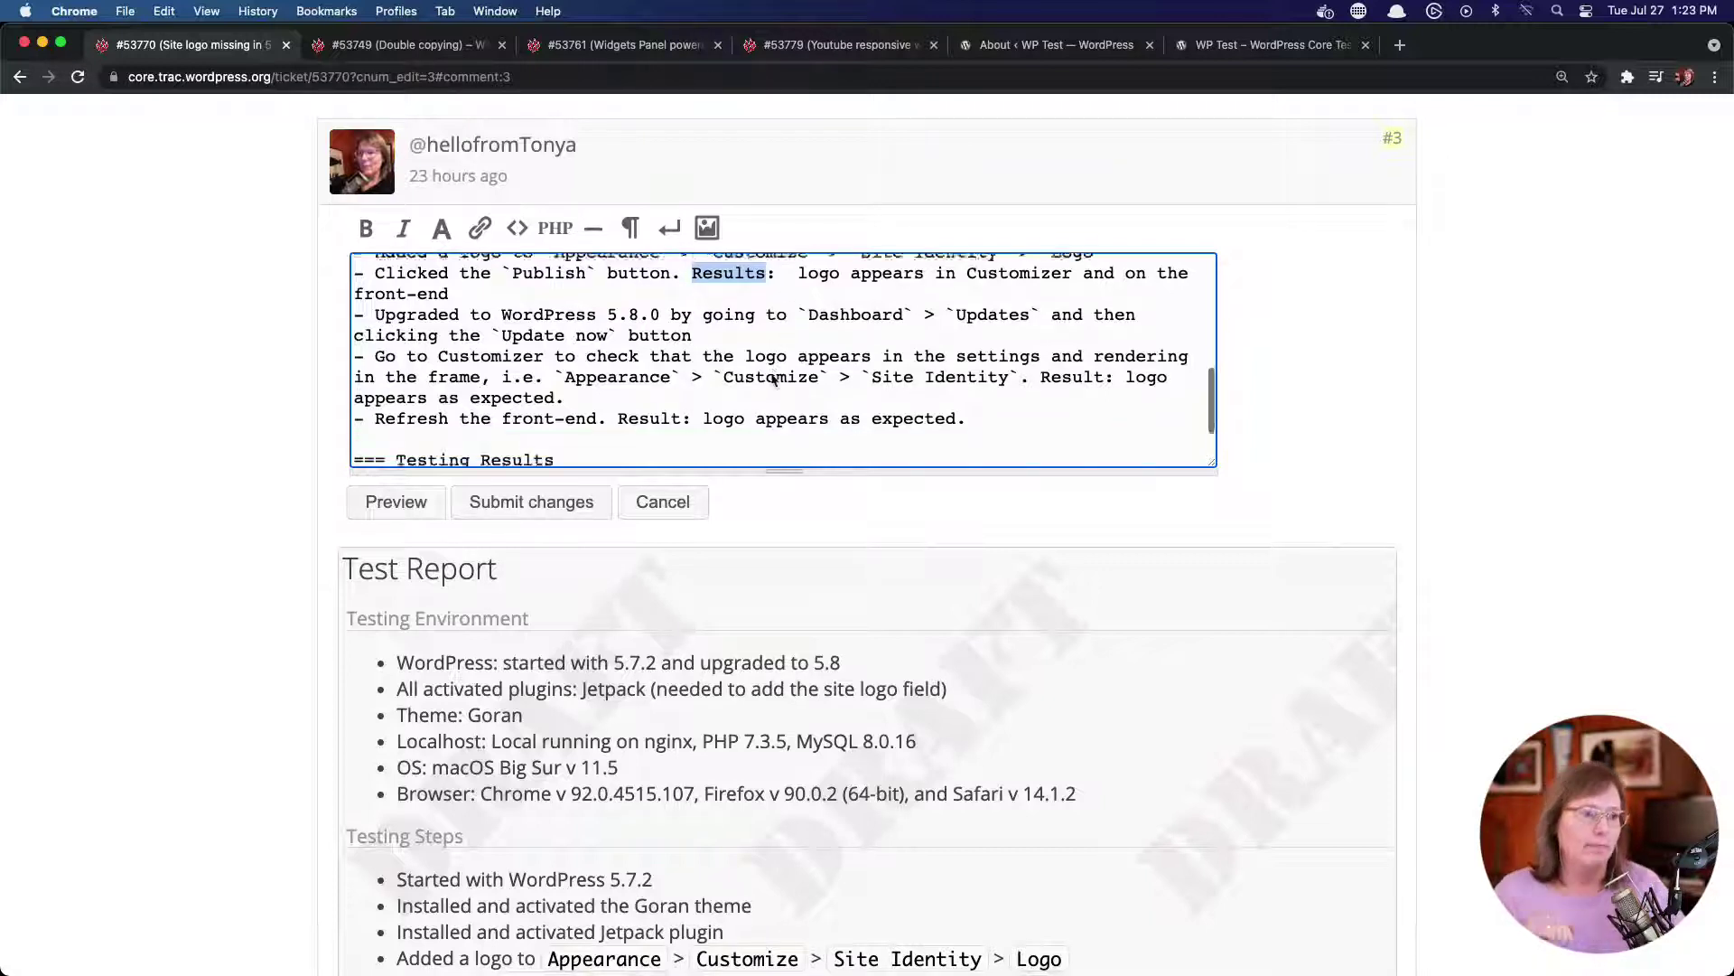
scroll(568, 405, down, 1)
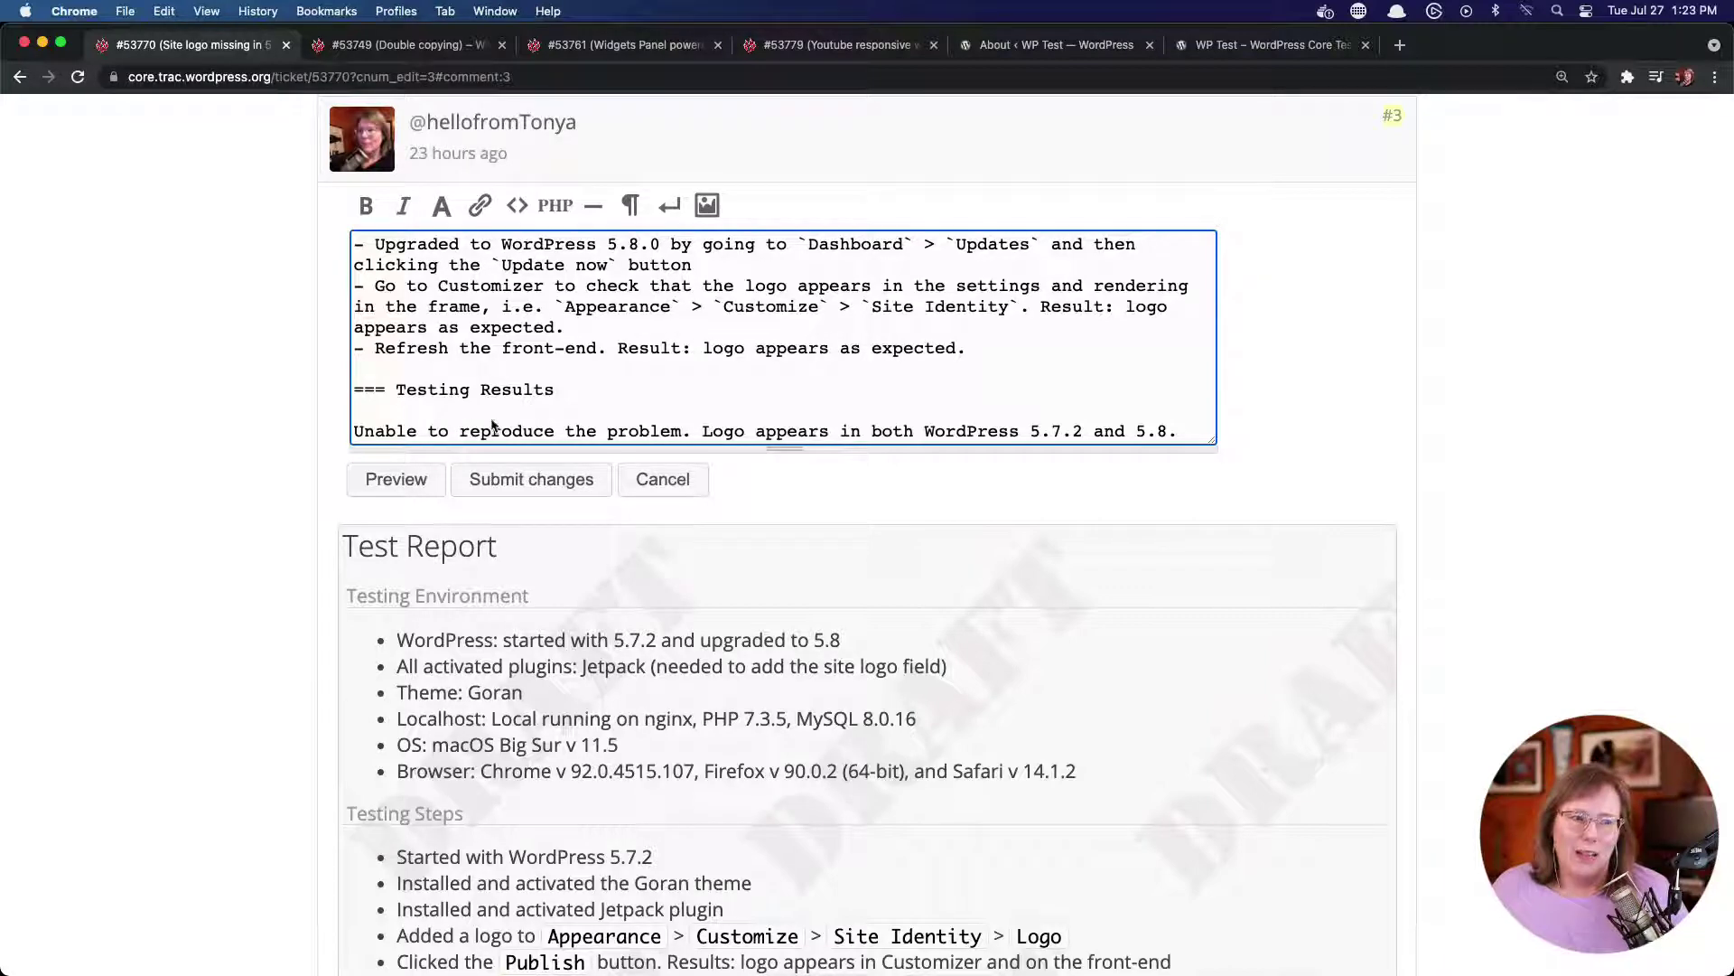
click(679, 478)
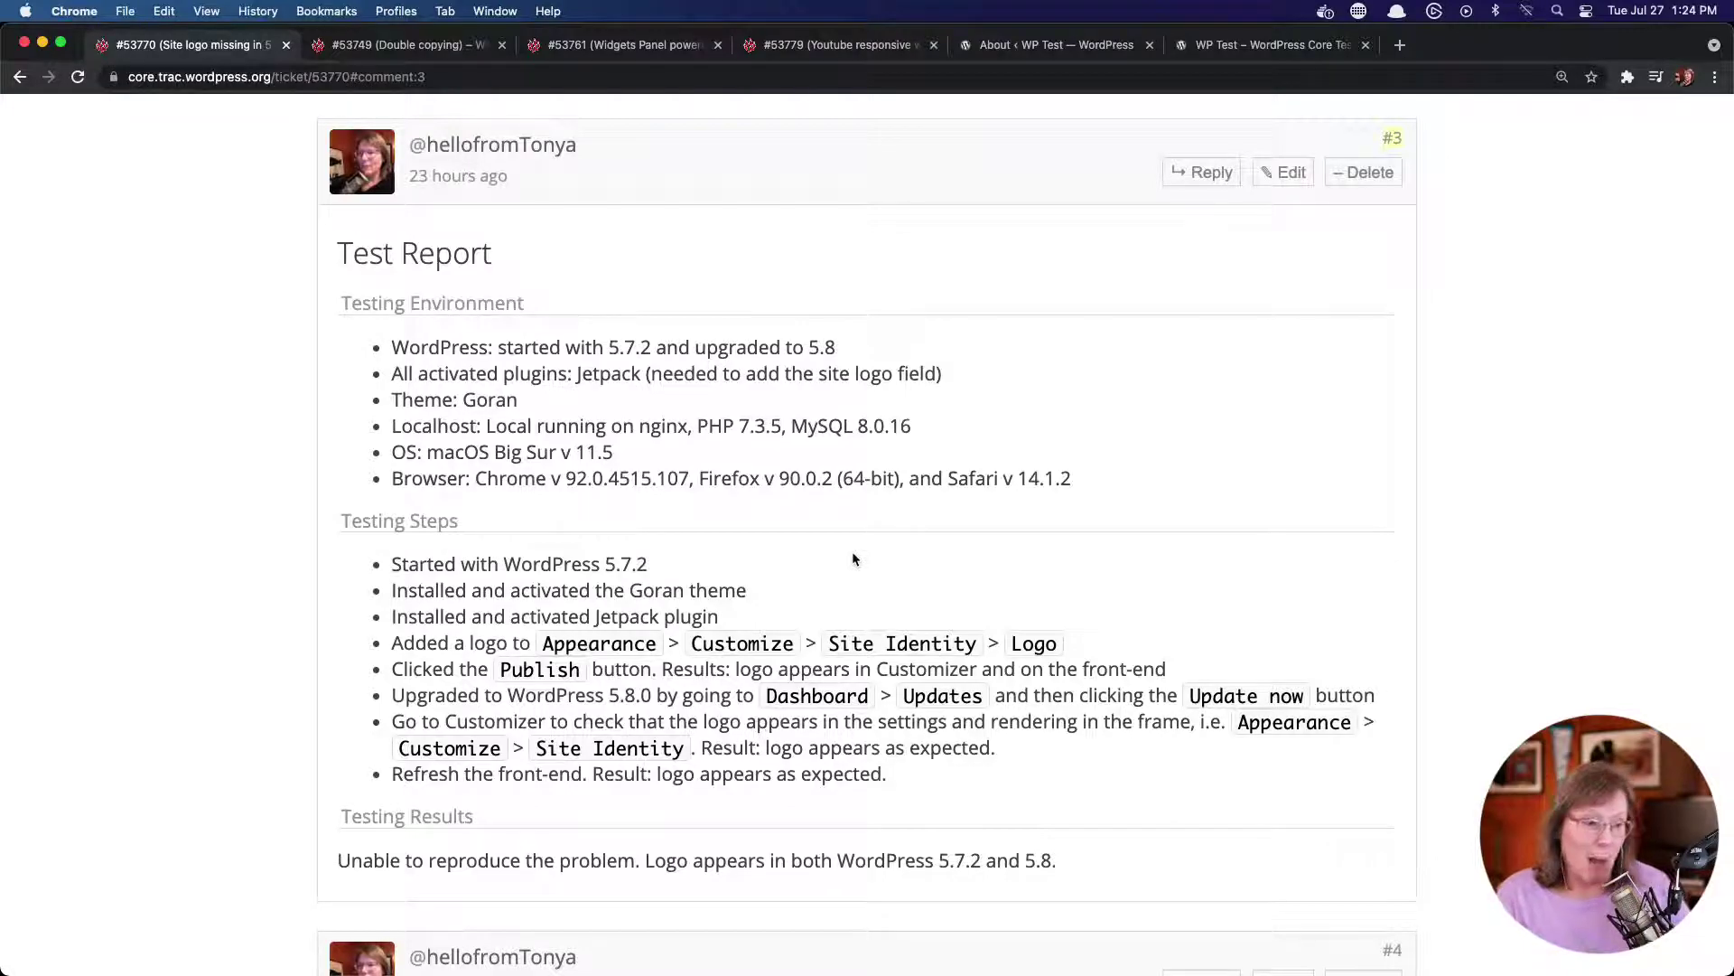
Look over the follow-up reply in comment #4 and find 53770-reproduce-test1.gif in the ticket's attachment list
scroll(834, 539, down, 5)
scroll(834, 539, down, 9)
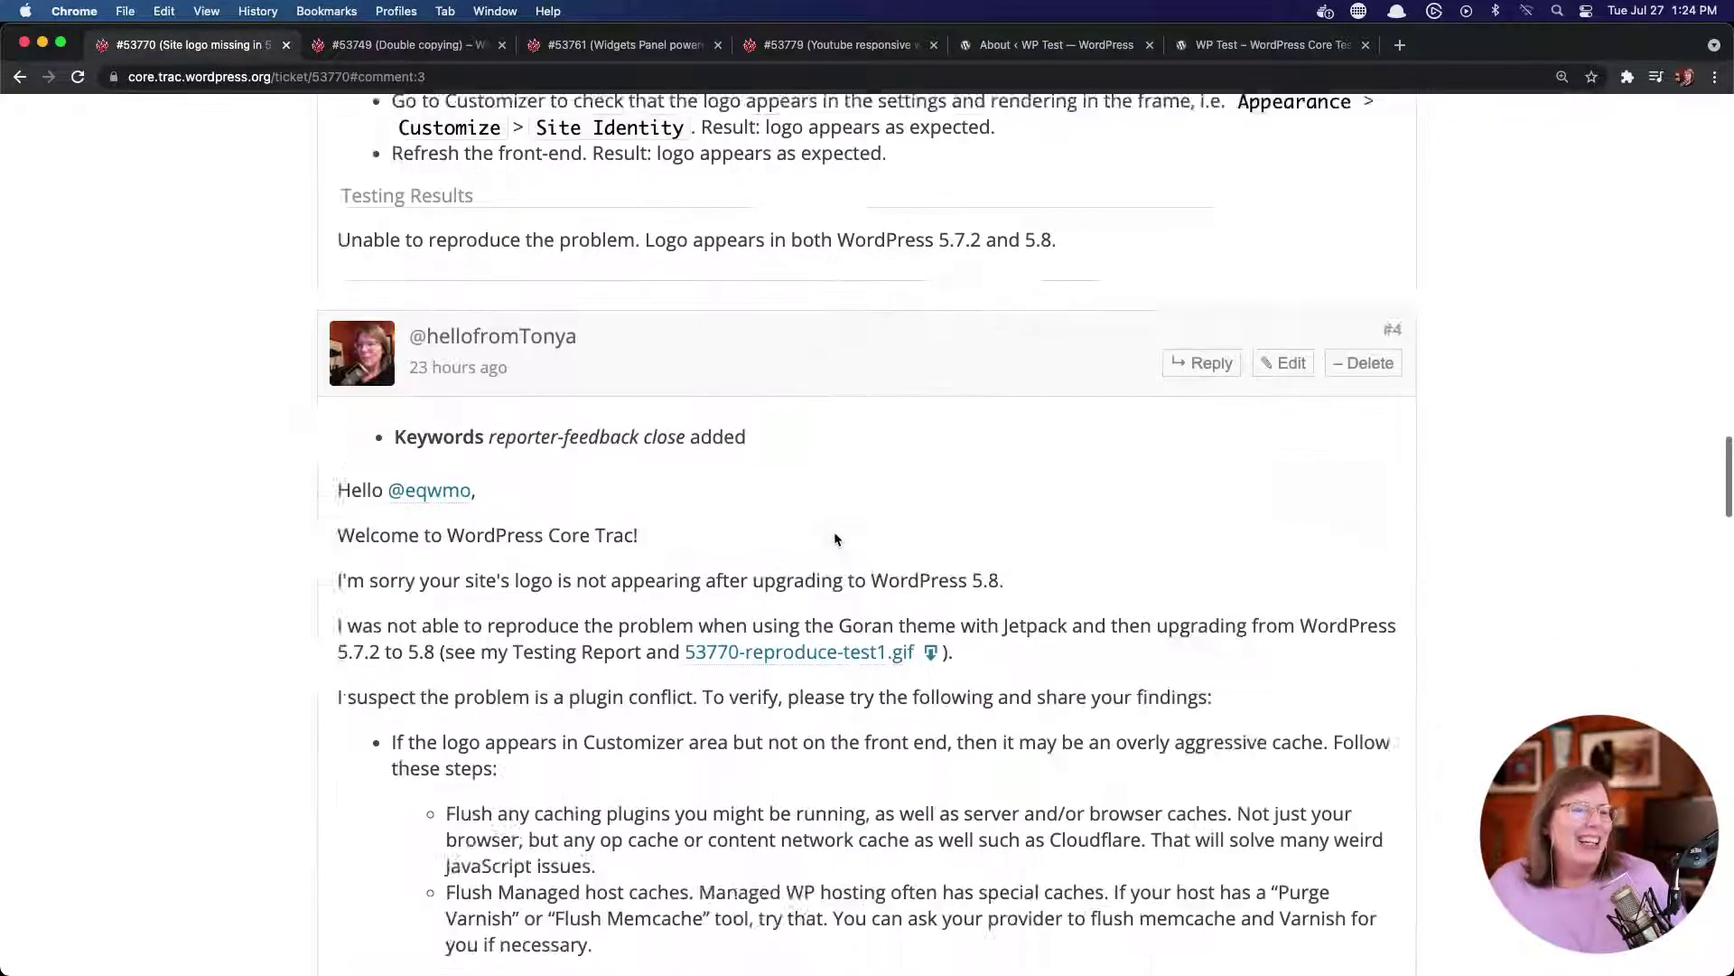
scroll(834, 539, up, 3)
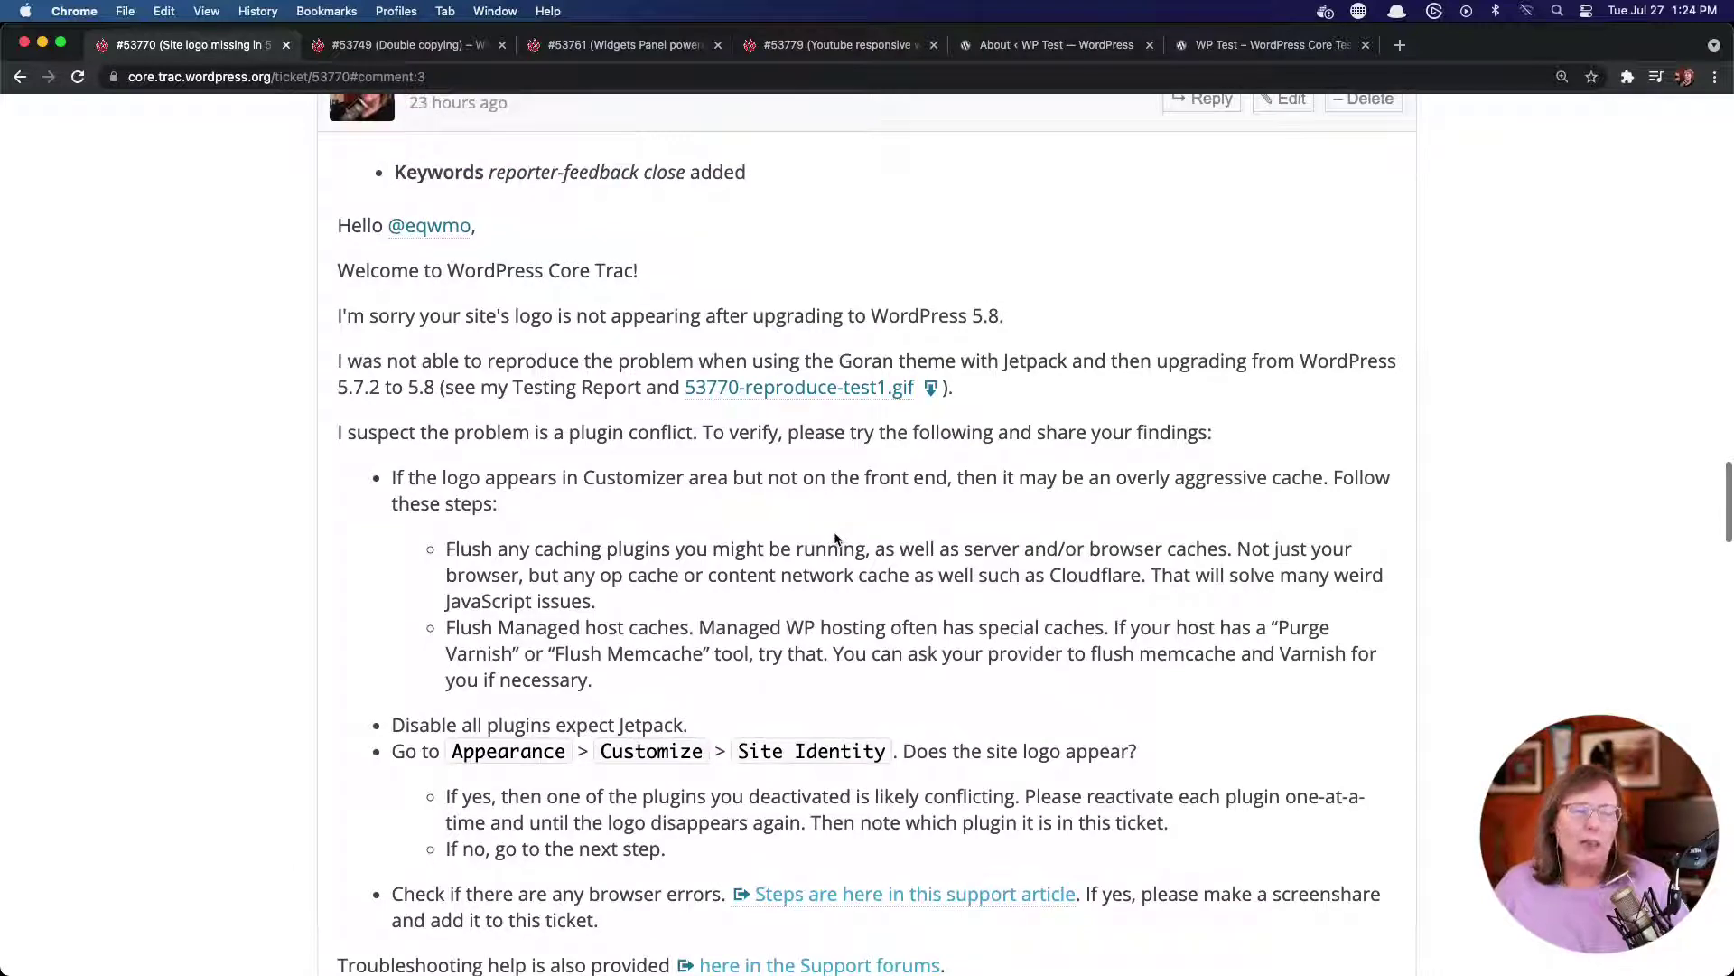
scroll(835, 539, up, 17)
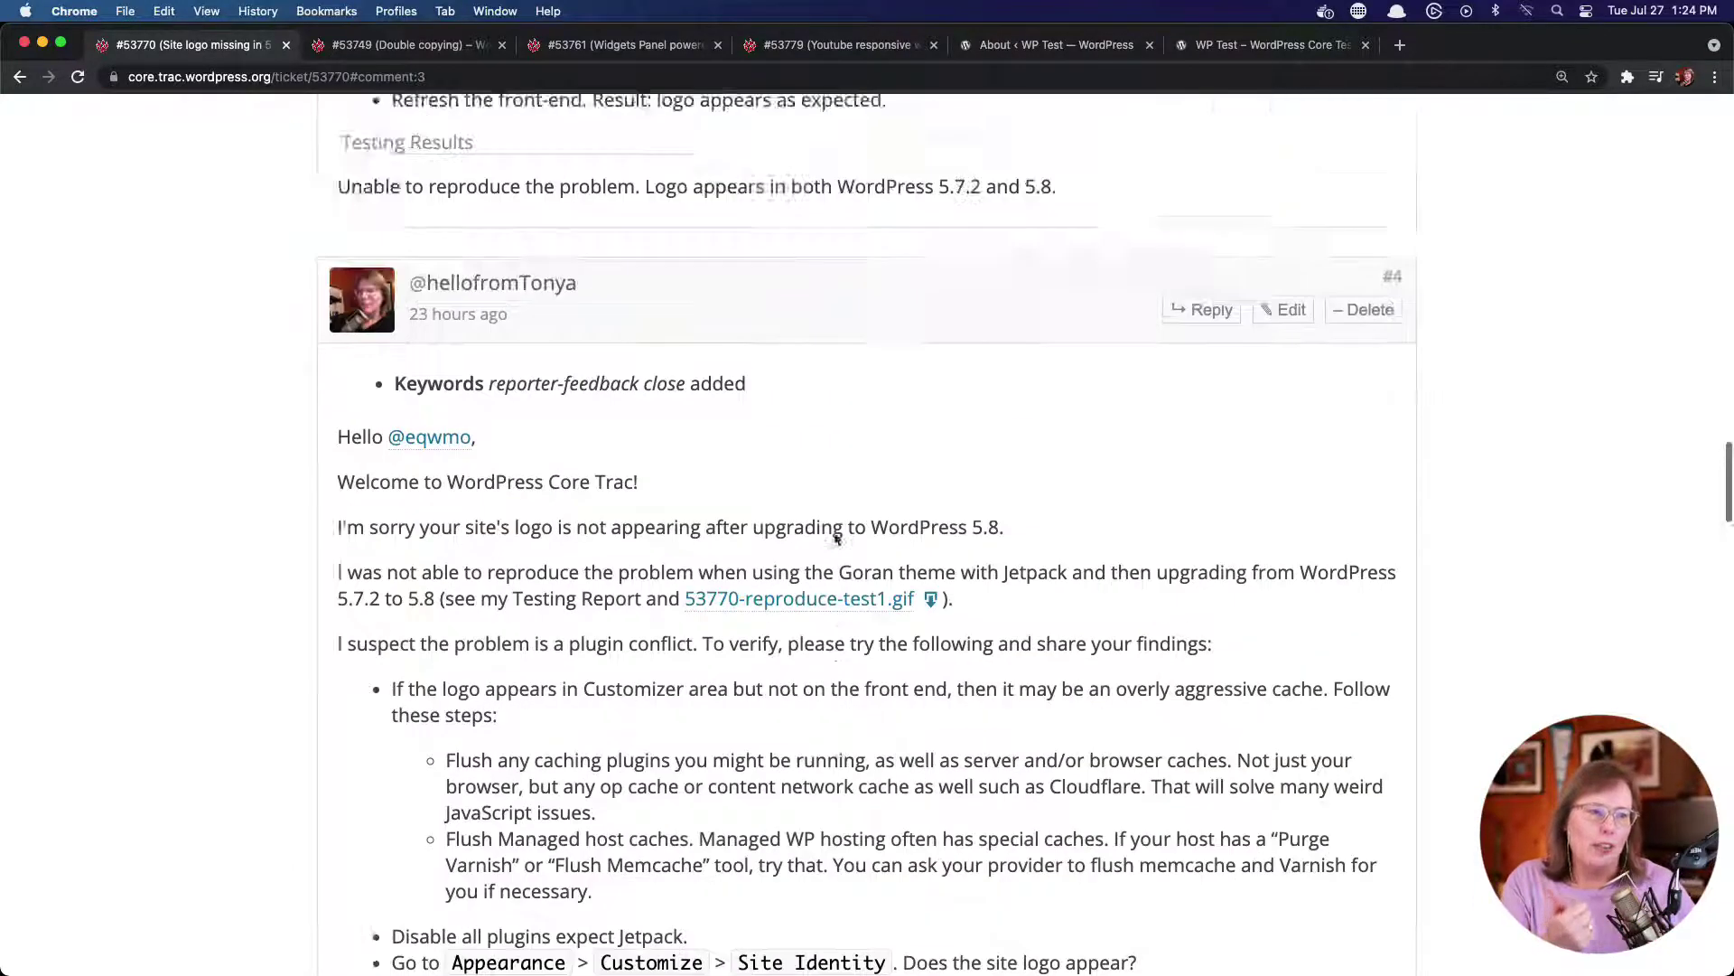
scroll(834, 539, up, 5)
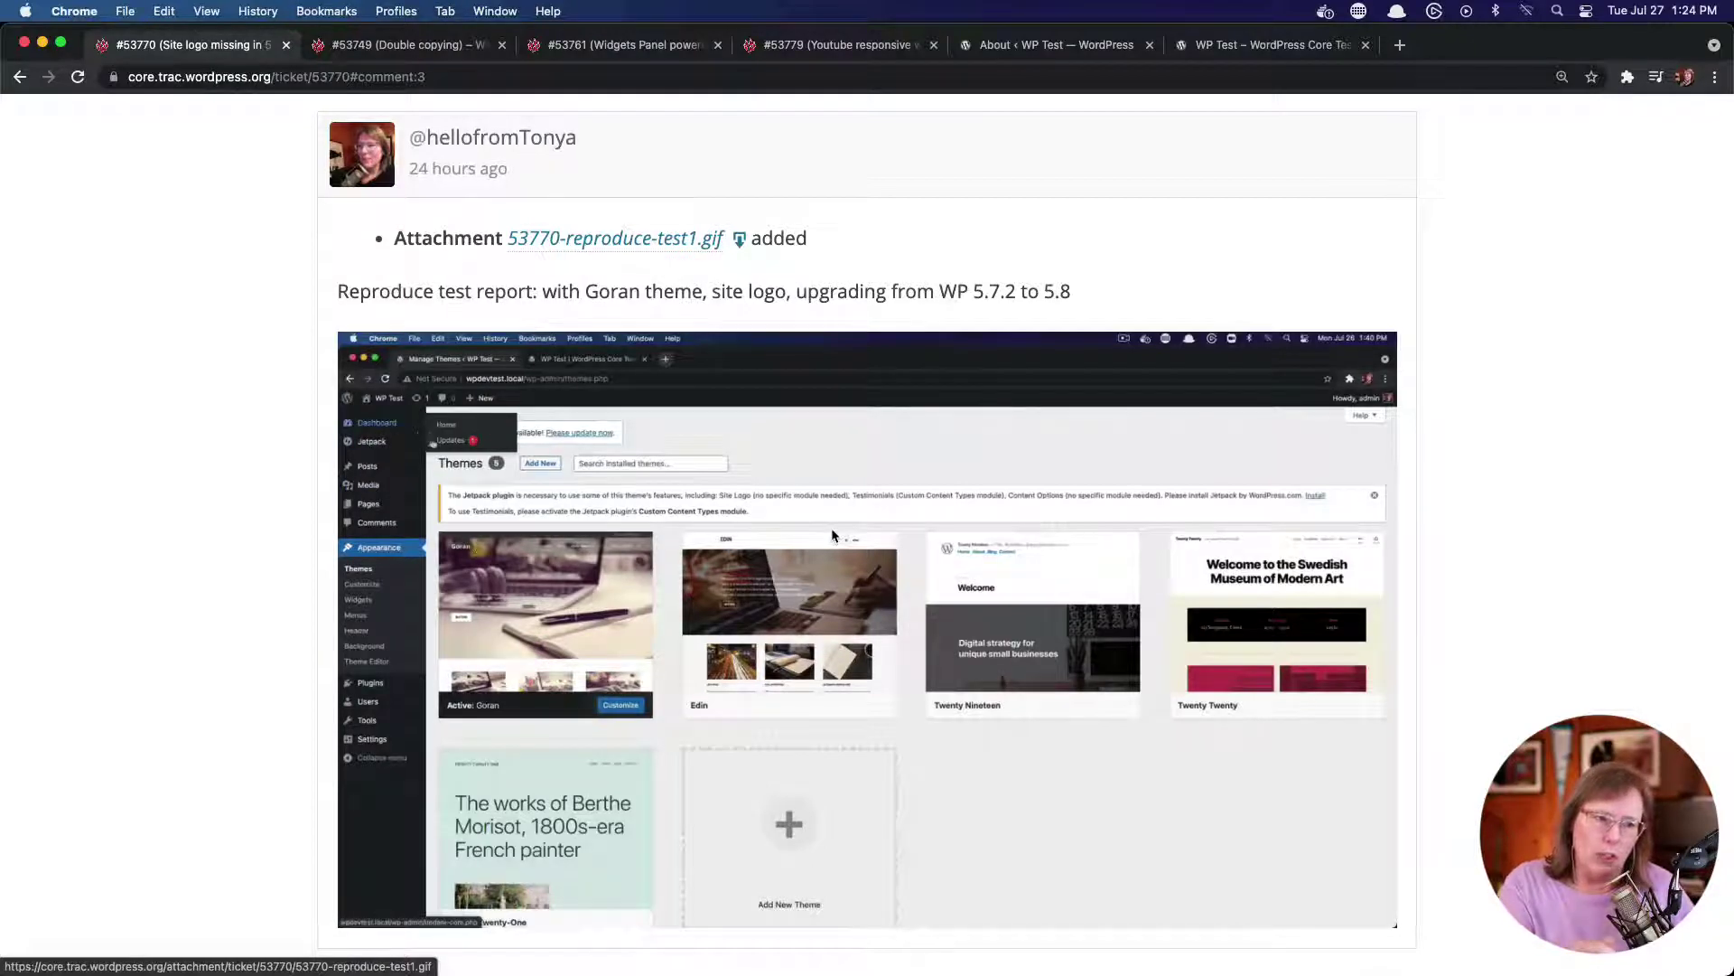
scroll(832, 535, up, 10)
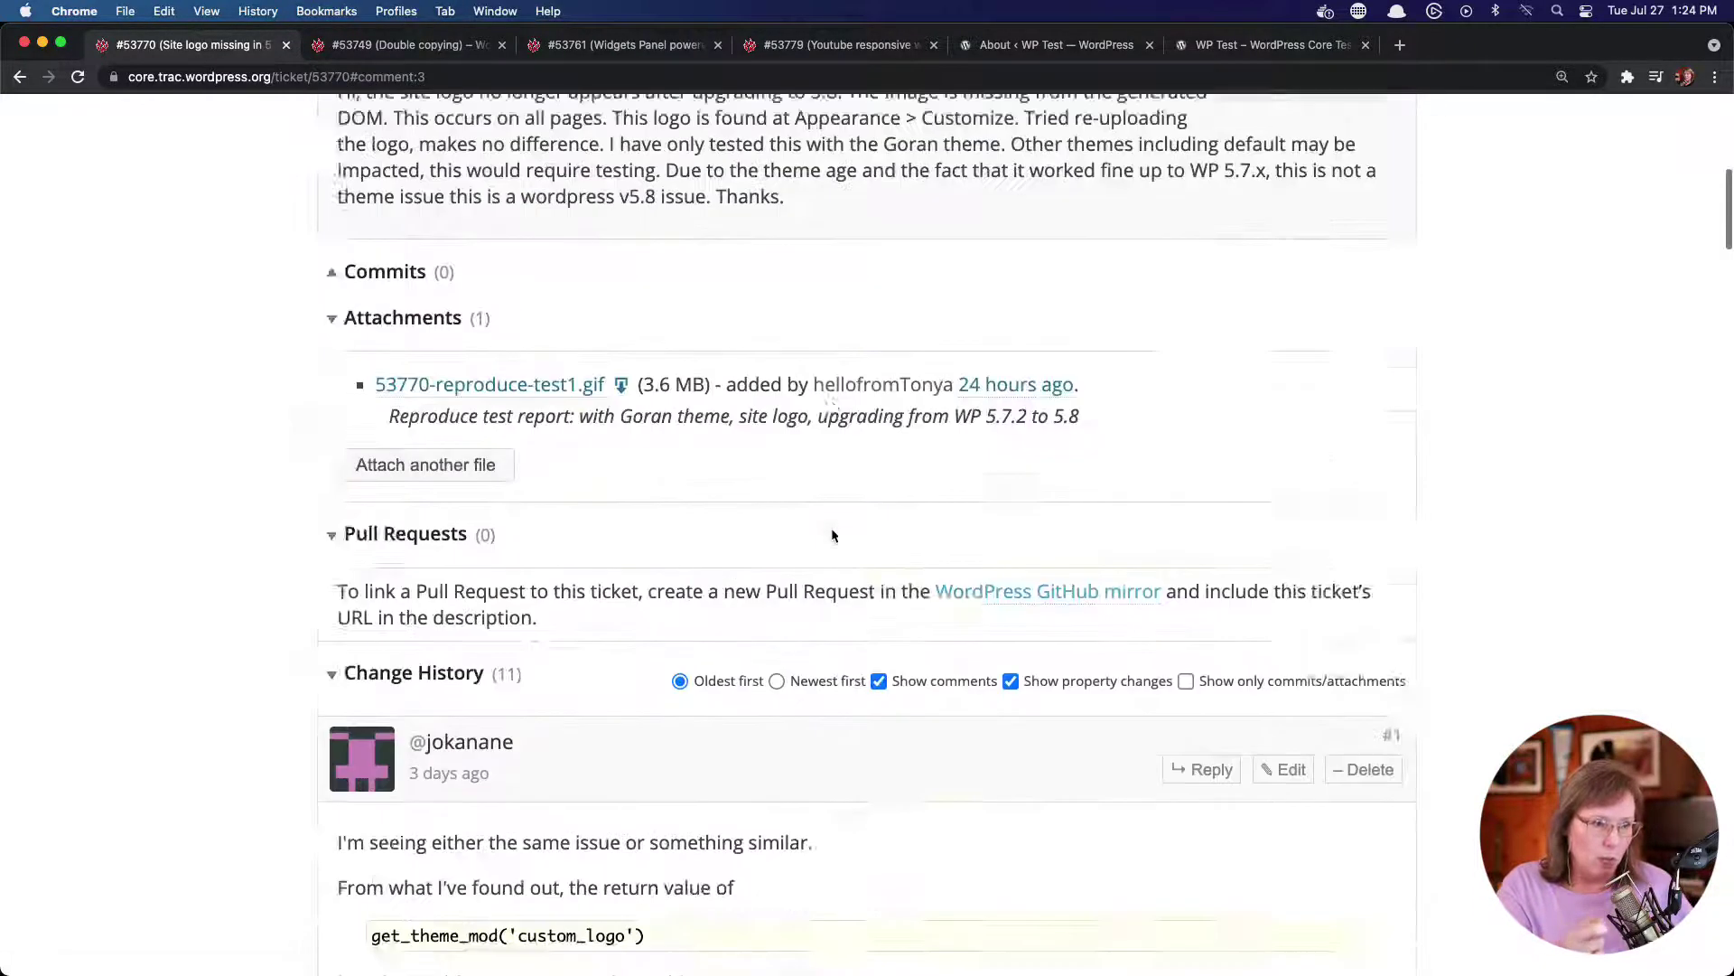
scroll(832, 535, up, 3)
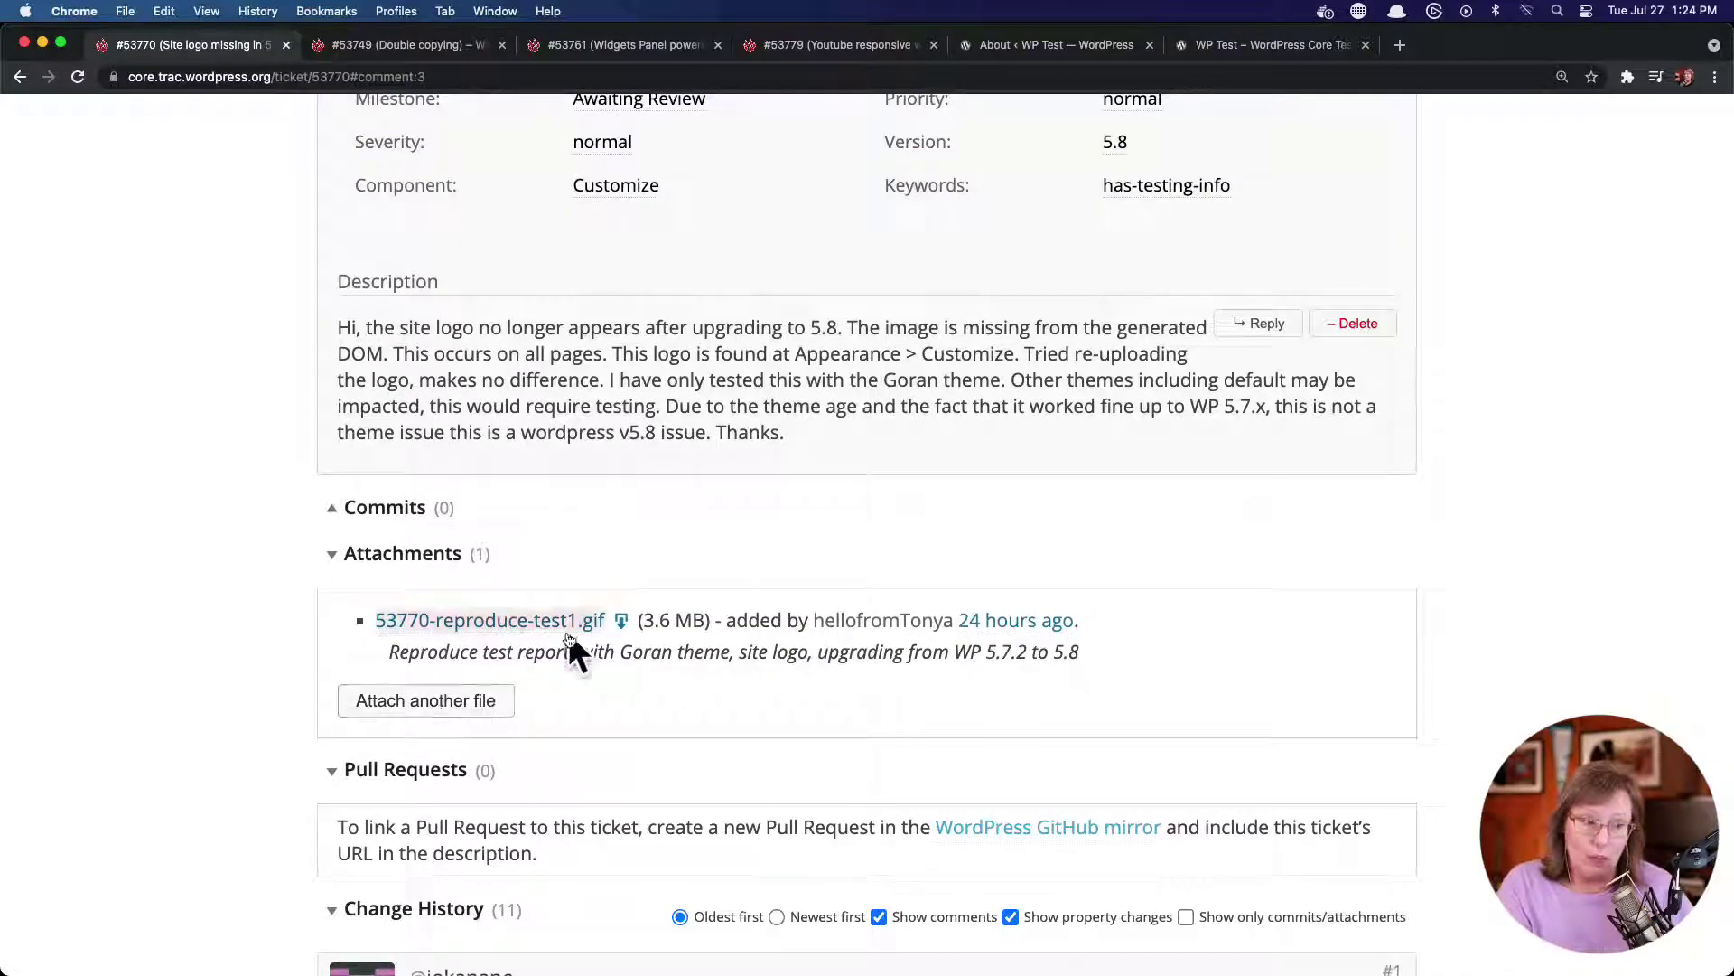
View the embedded 53770-reproduce-test1.gif recording in the change history and the test report in comment #3
scroll(588, 667, down, 15)
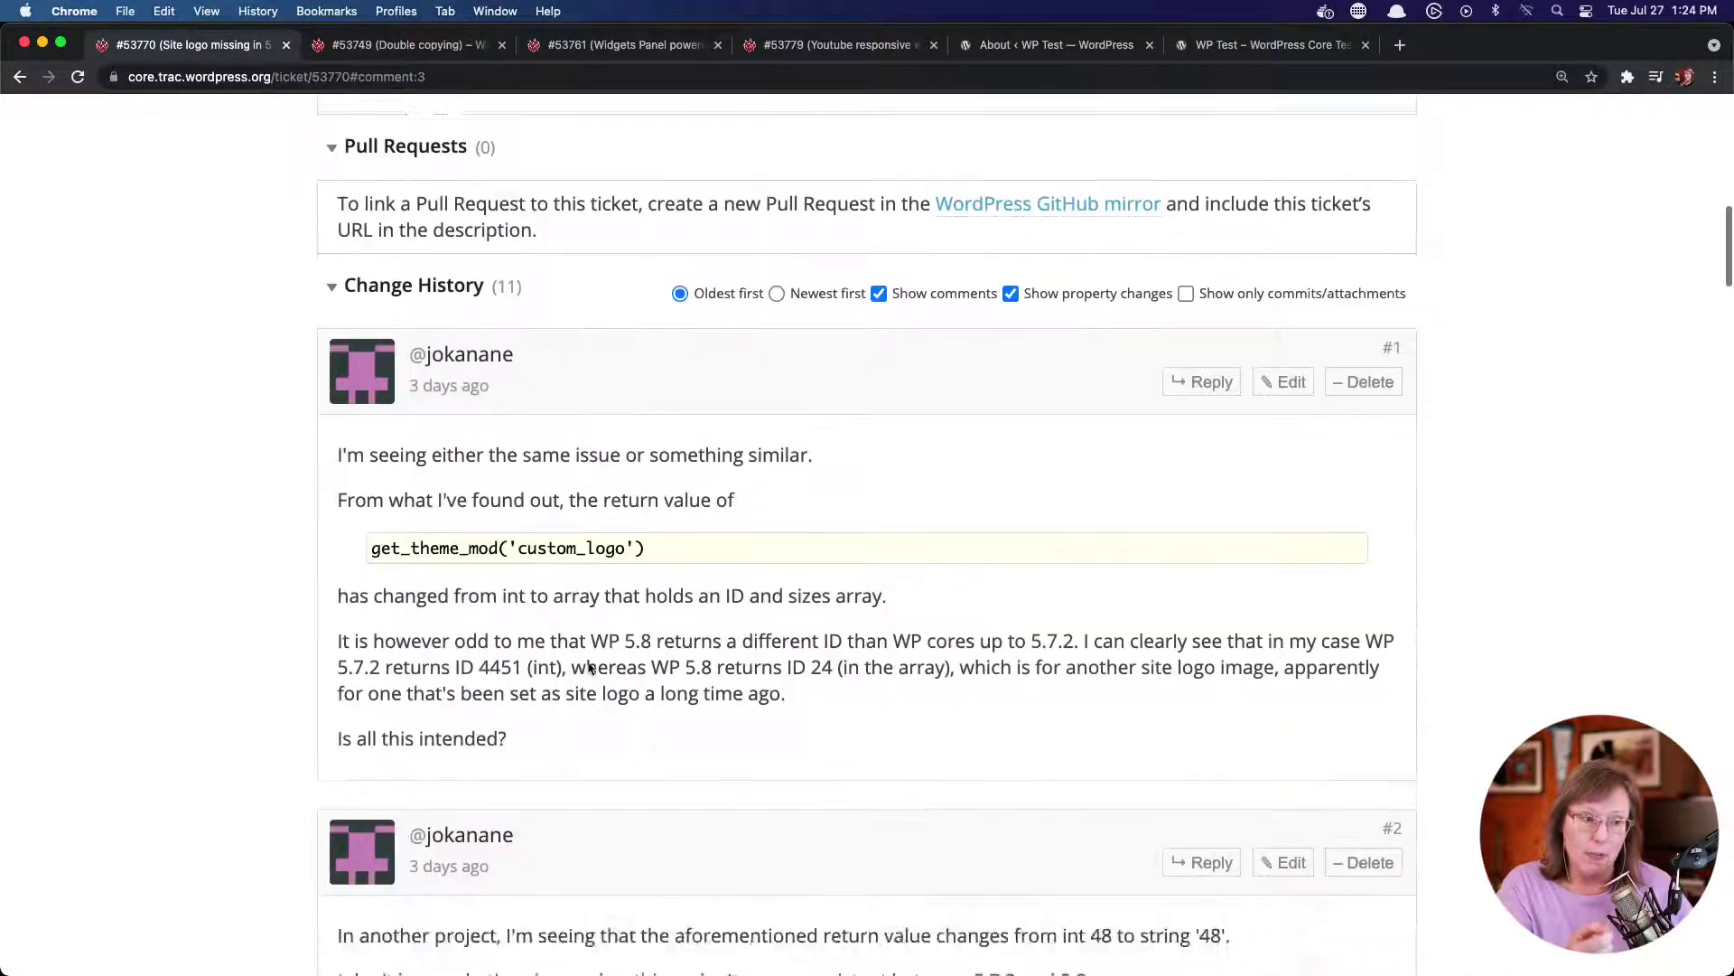
scroll(588, 666, down, 5)
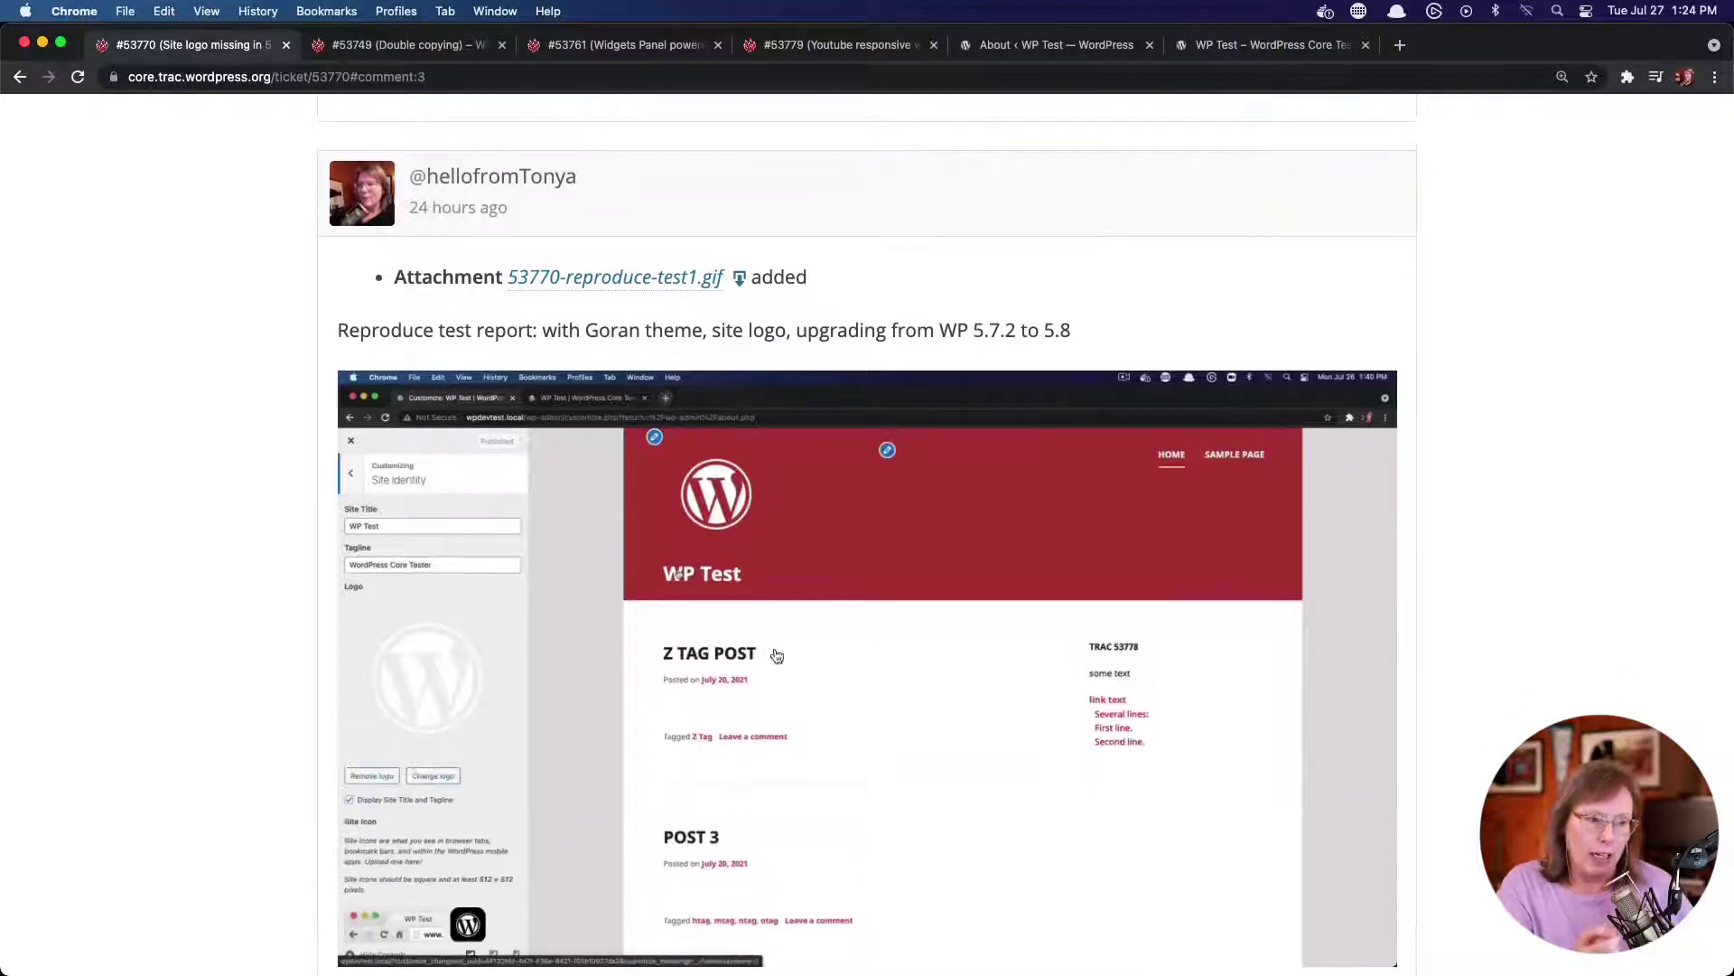
scroll(504, 465, down, 4)
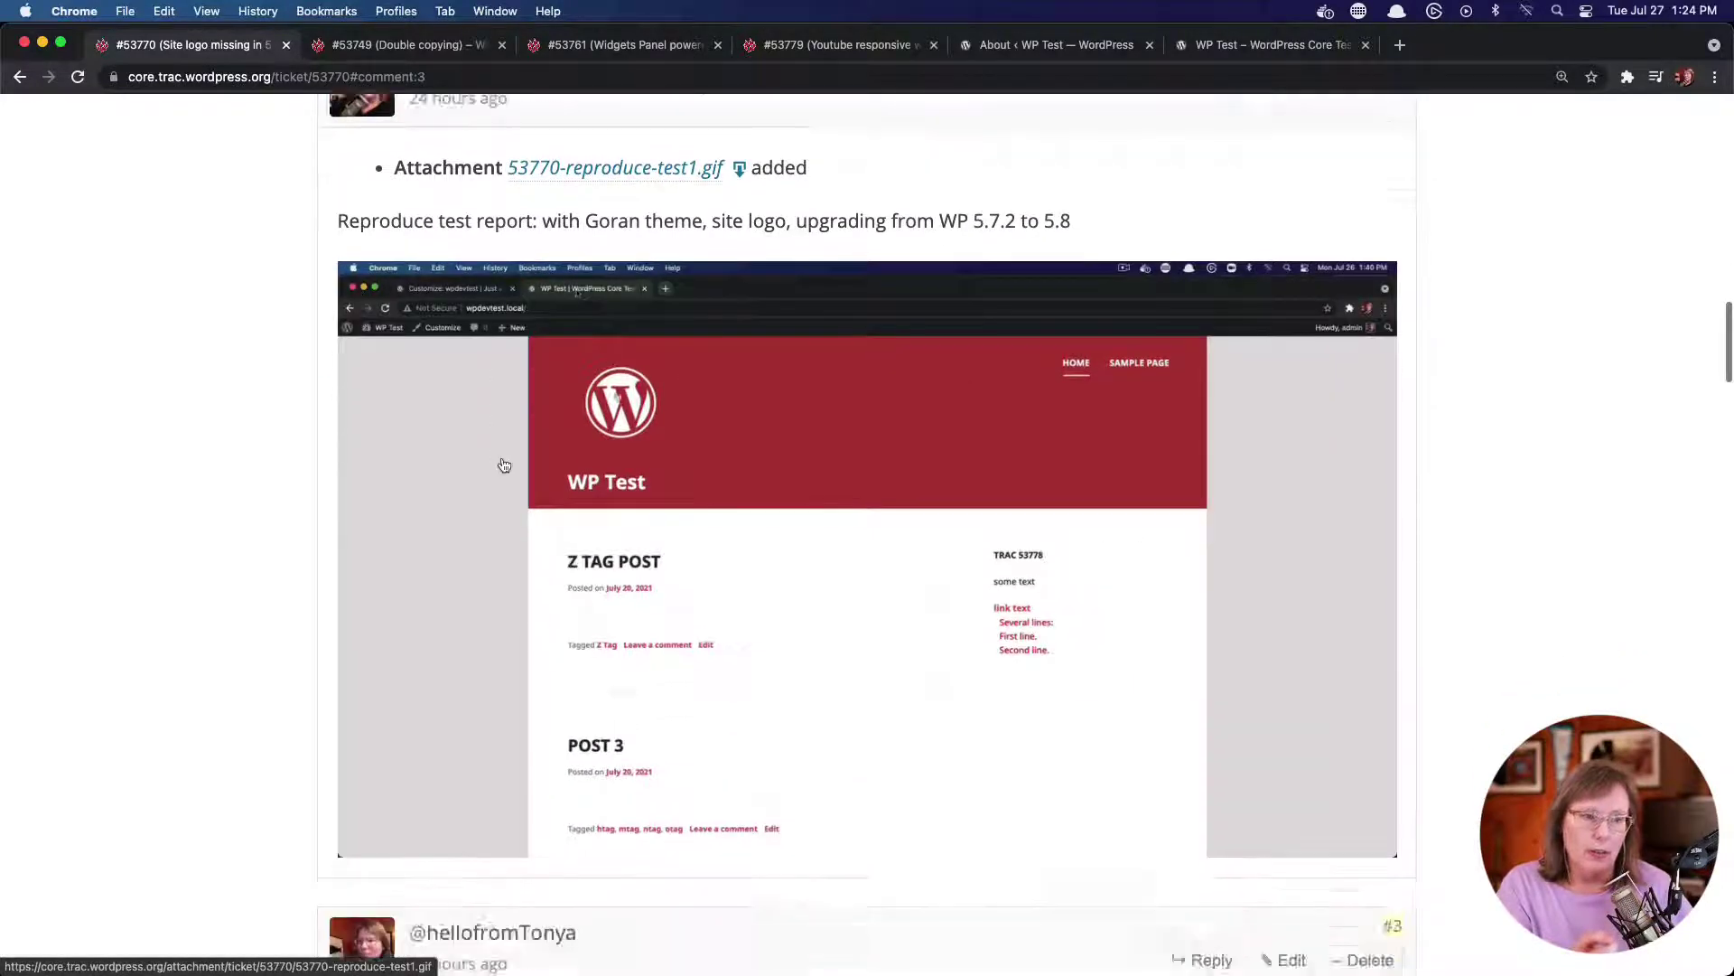
scroll(504, 465, down, 3)
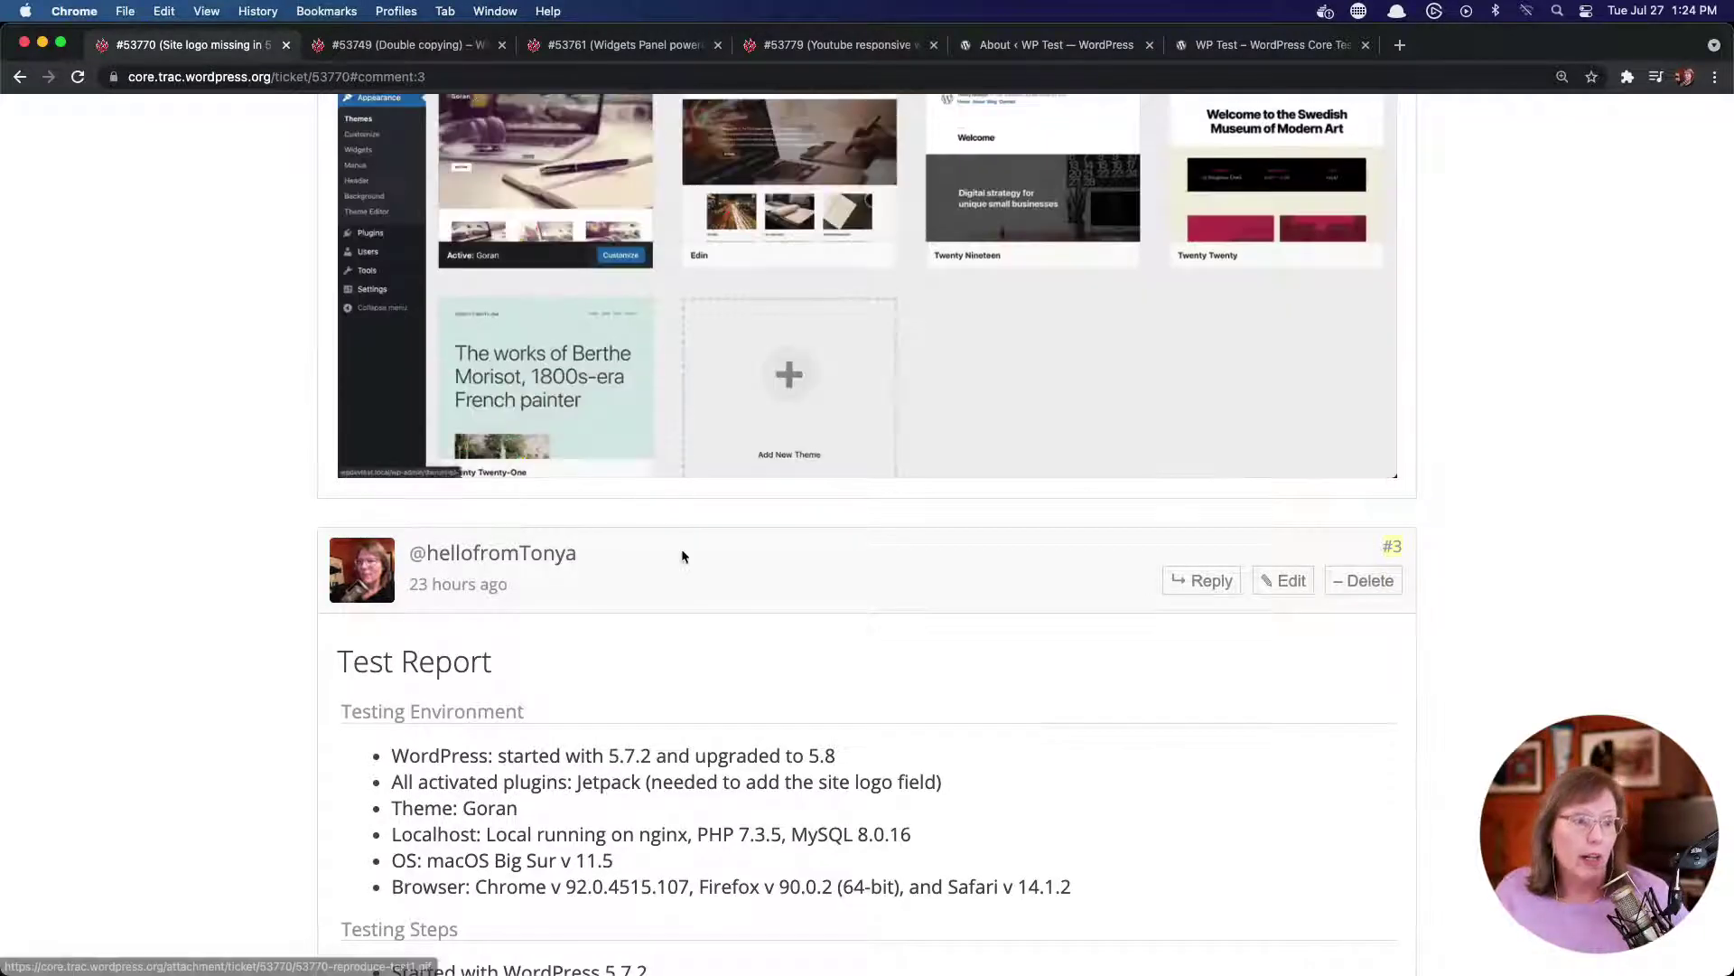
scroll(675, 575, down, 7)
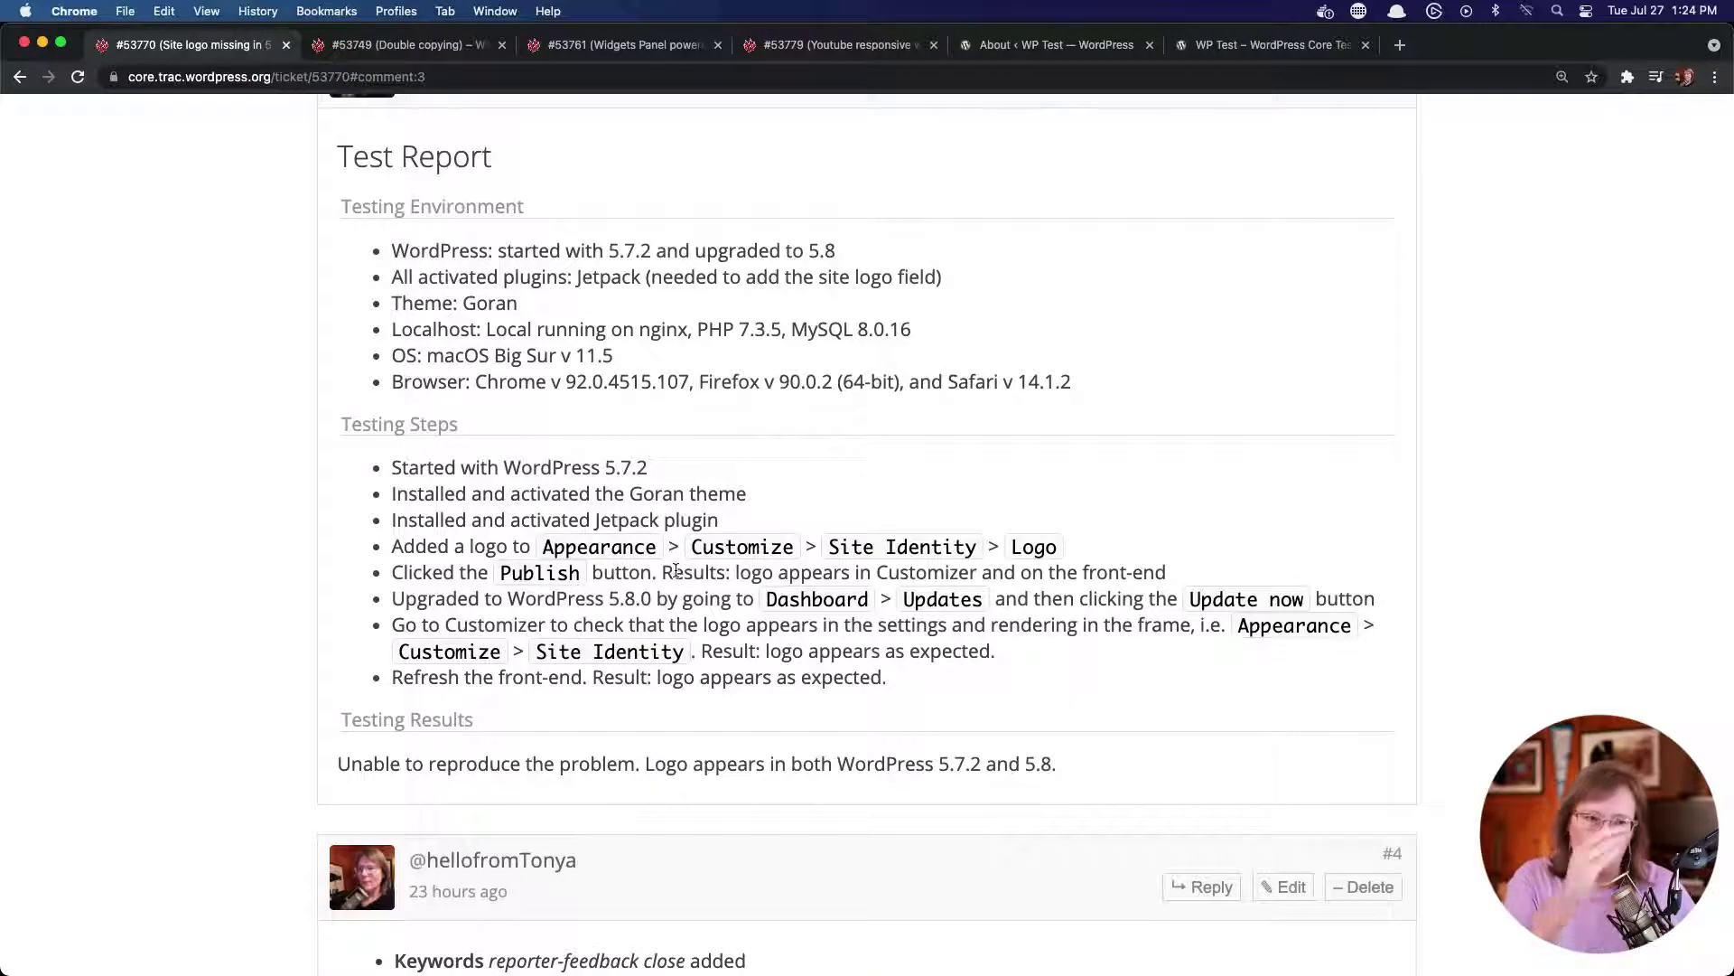
Read the troubleshooting instructions in comment #4 through to the closing line about the Support forums
scroll(676, 570, down, 12)
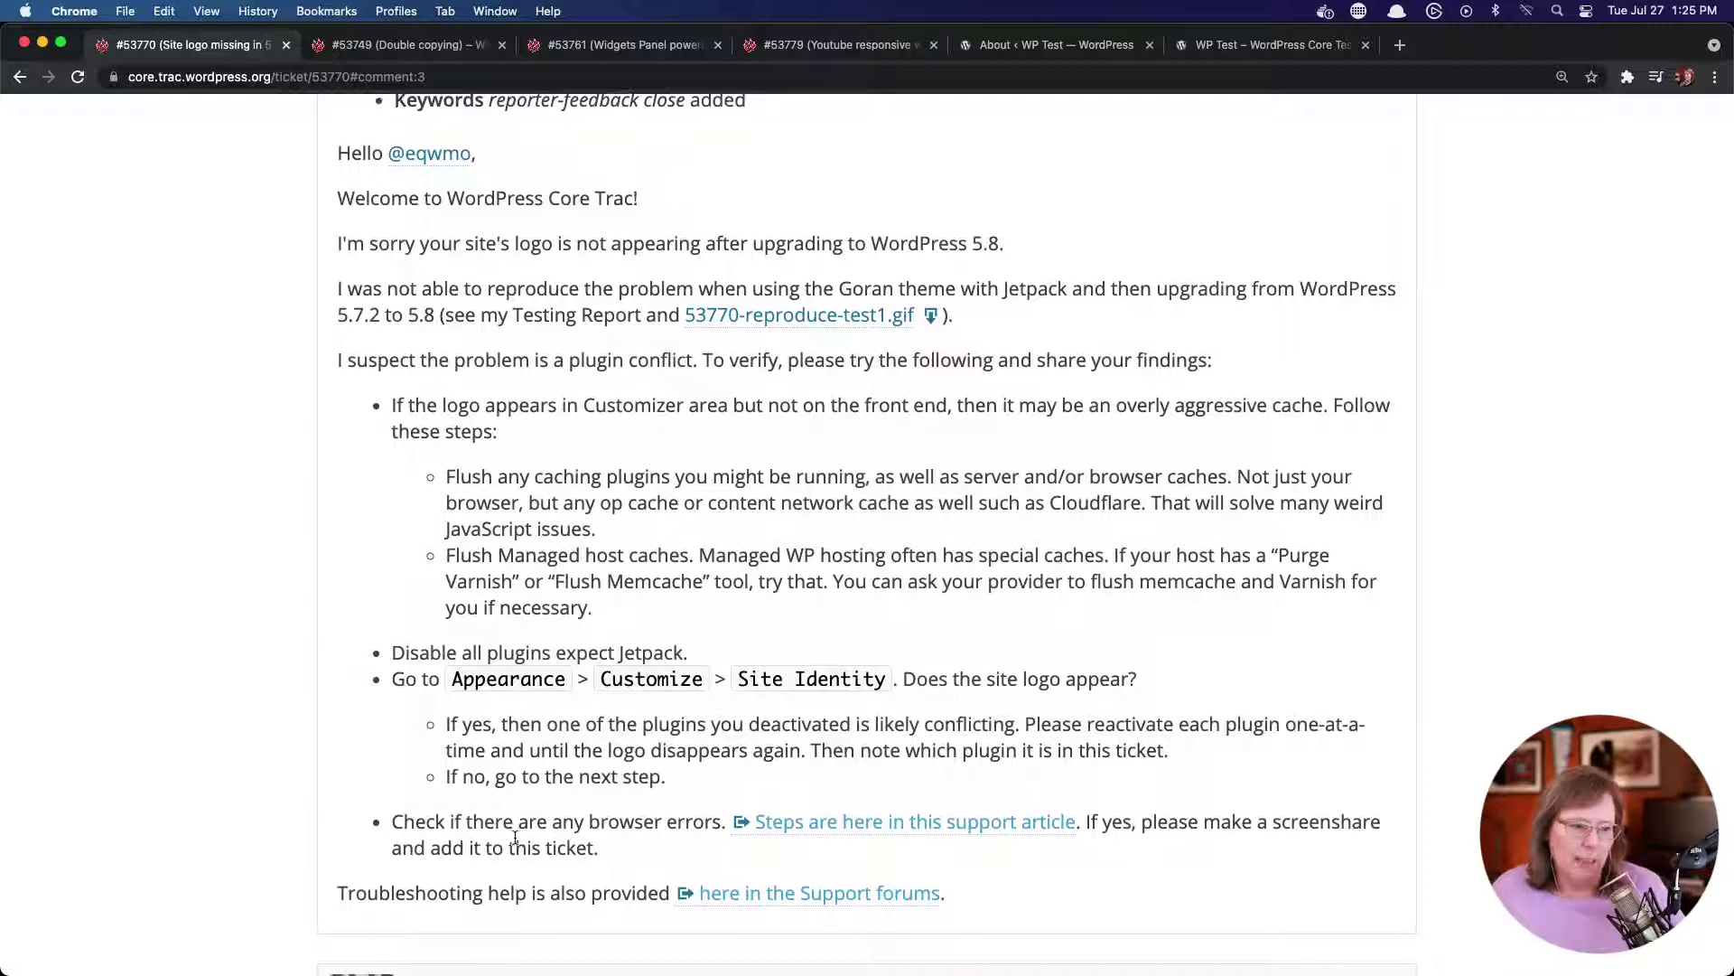
scroll(499, 840, down, 3)
double_click(402, 734)
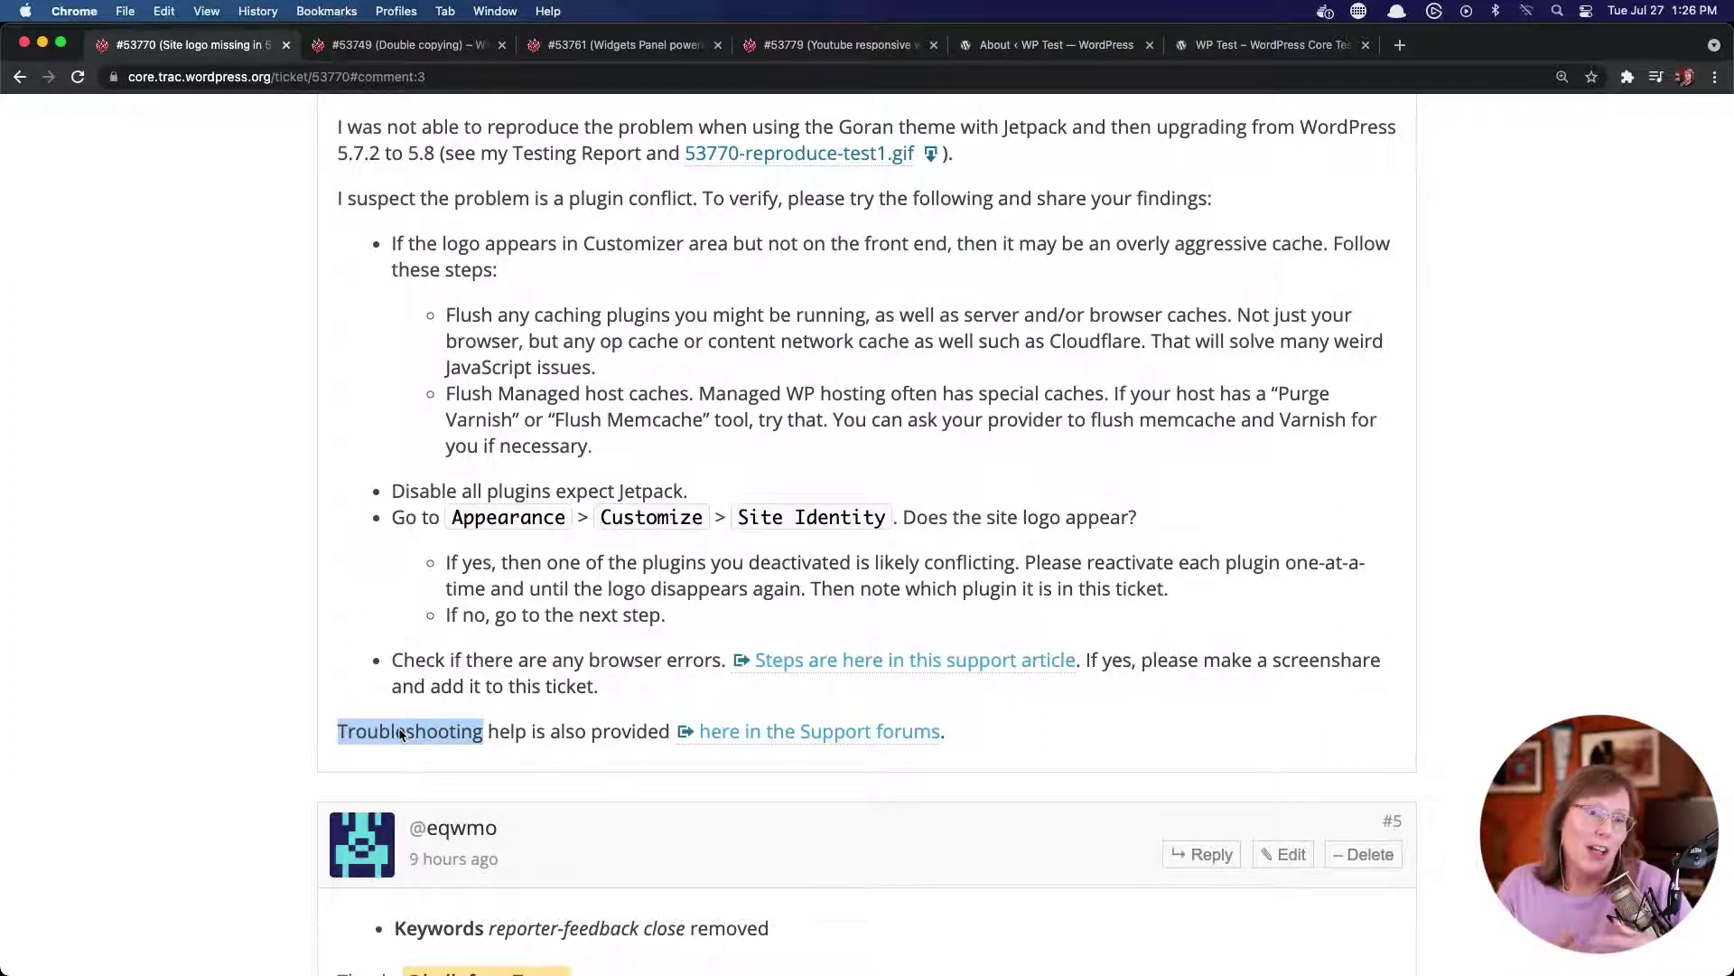
Look at the keywords added in comment #4 and read the reporter's numbered test results in comment #5
scroll(447, 700, up, 5)
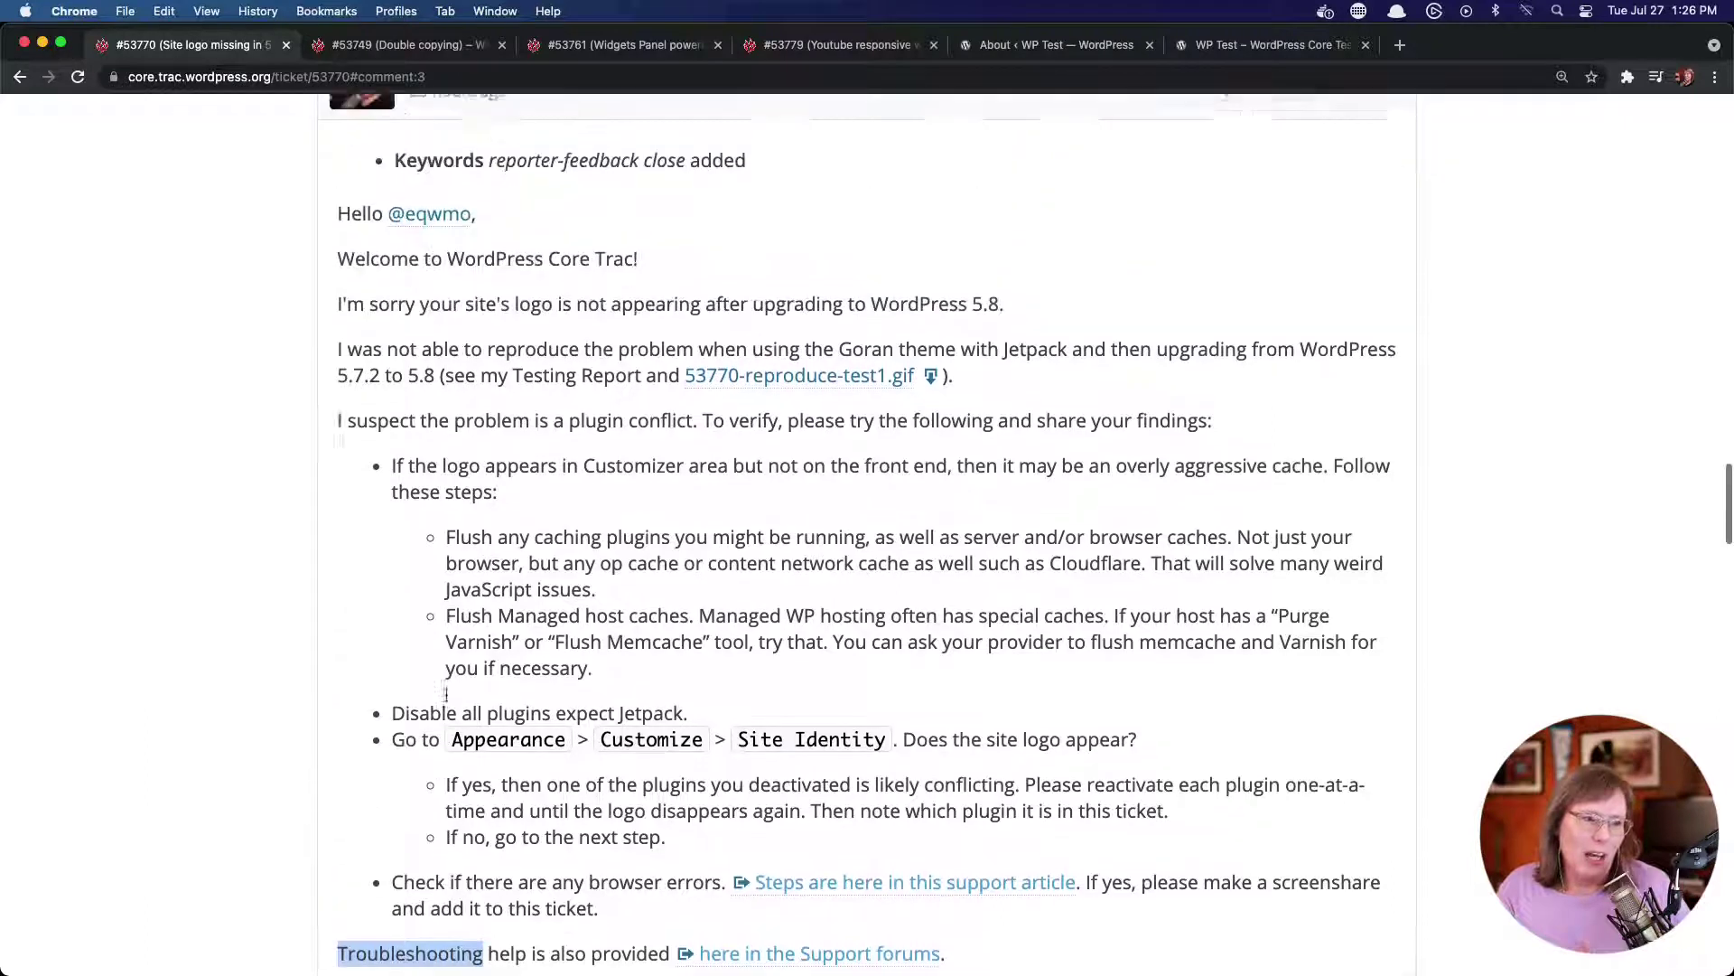
drag(489, 198, 643, 200)
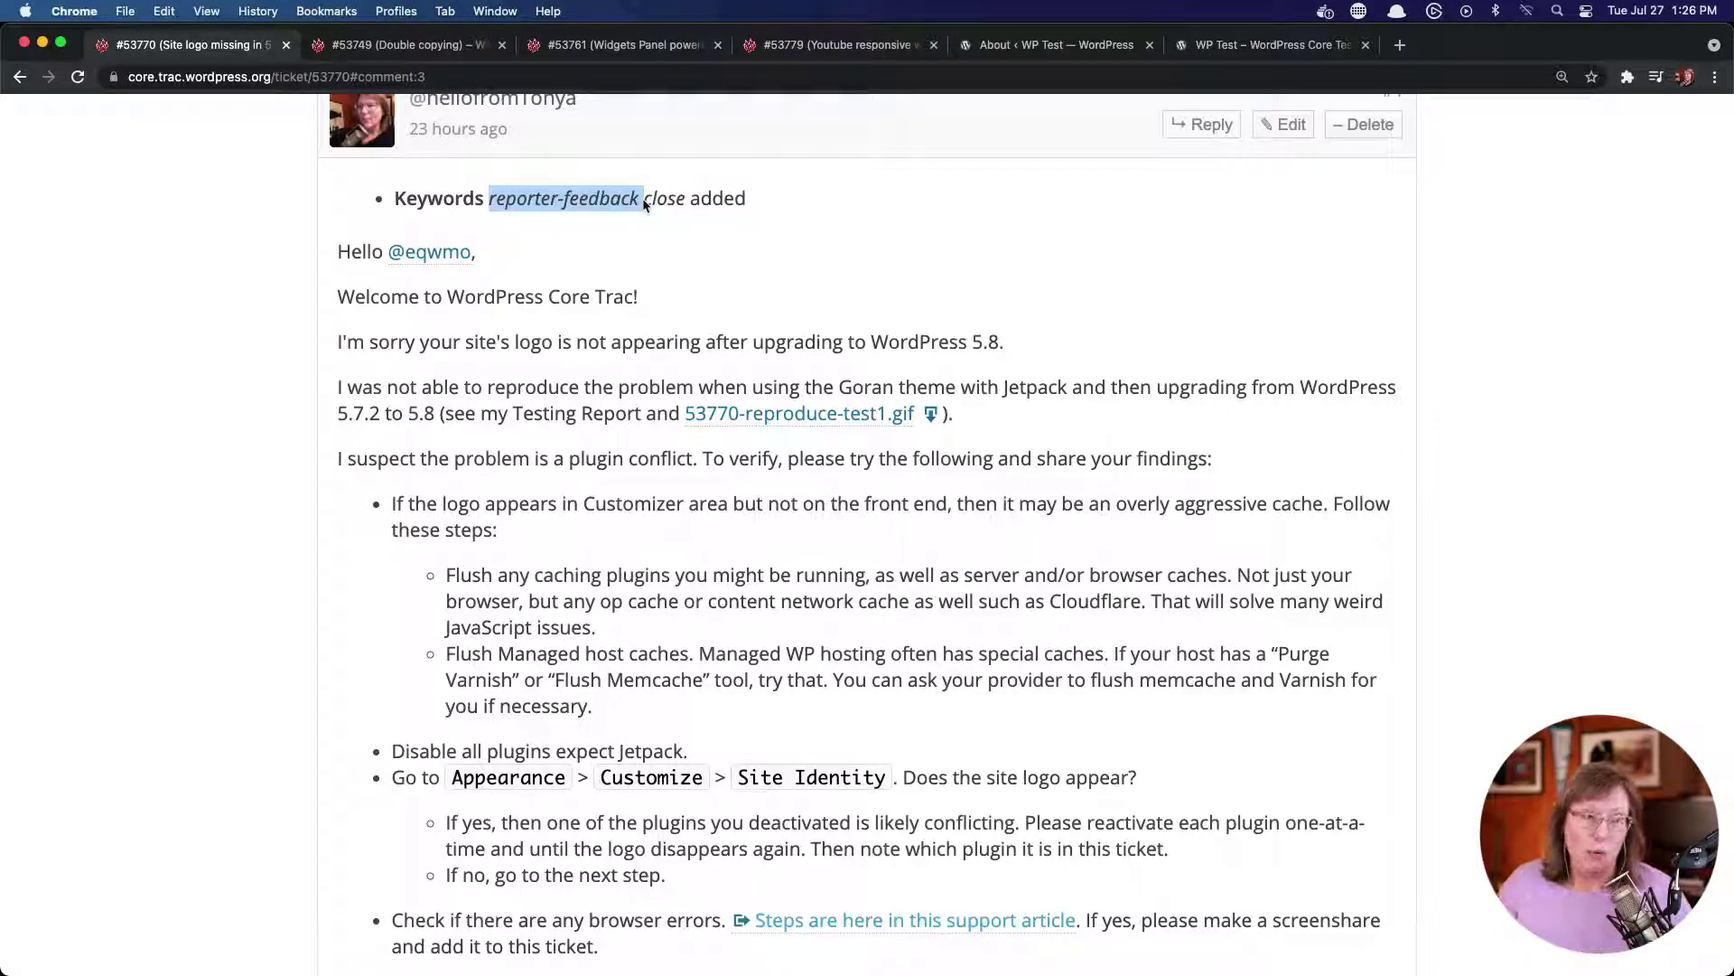
scroll(730, 560, down, 10)
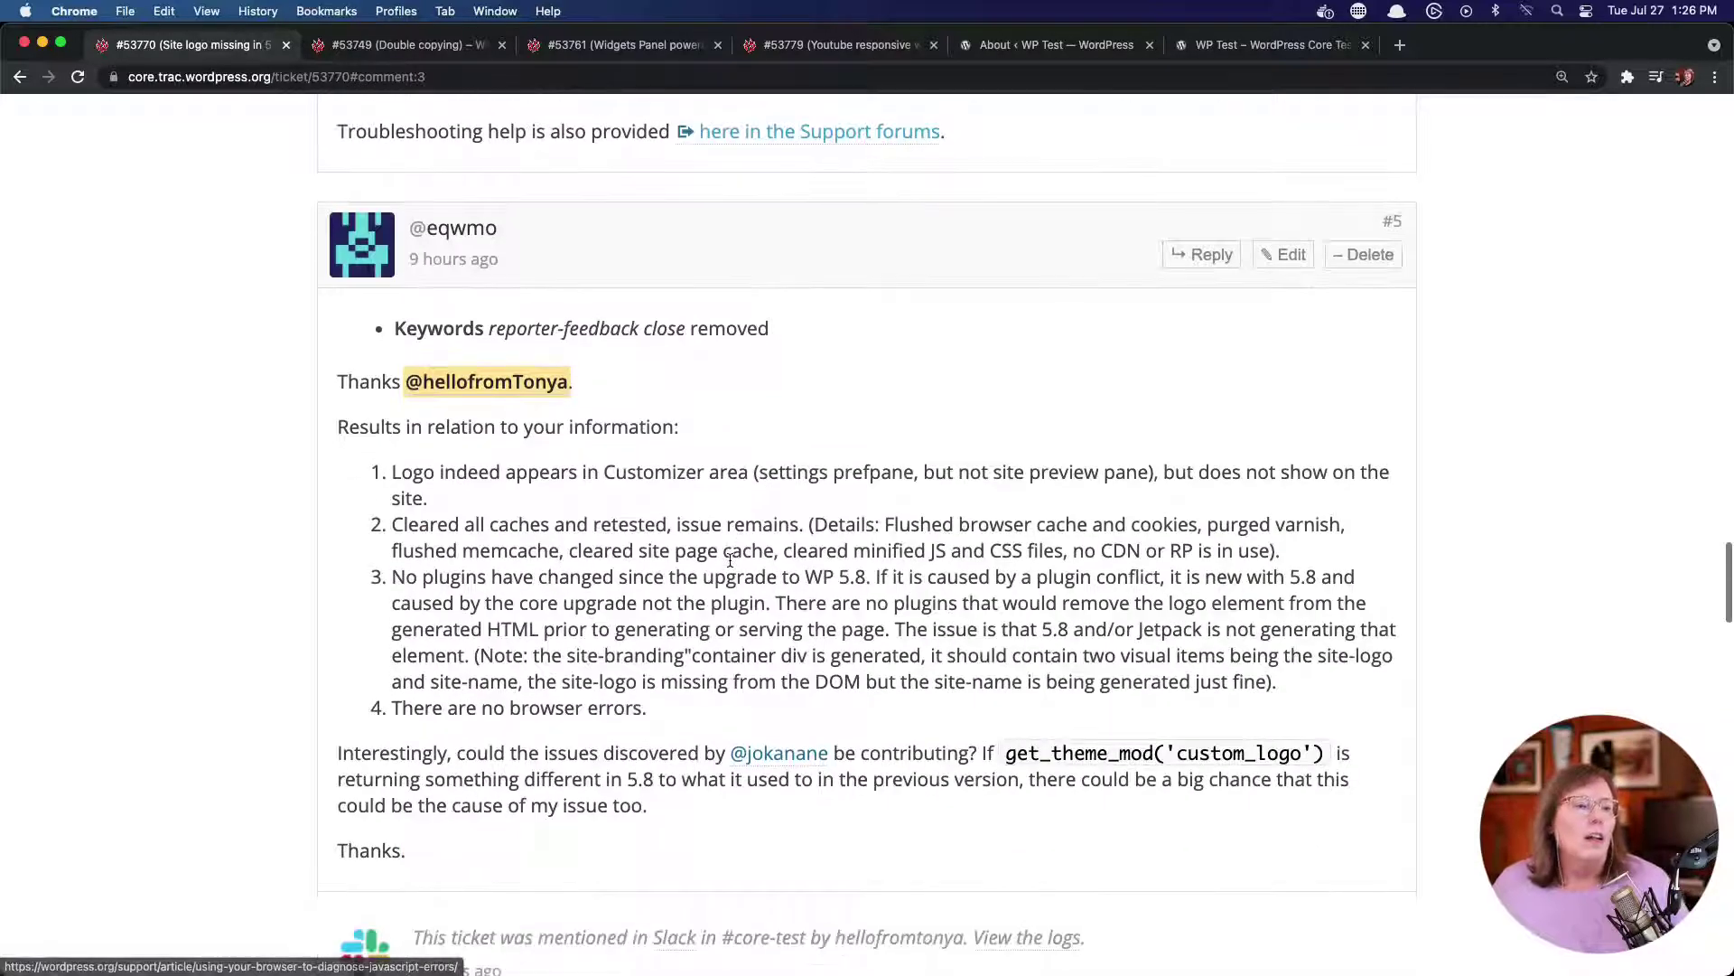
scroll(730, 560, down, 1)
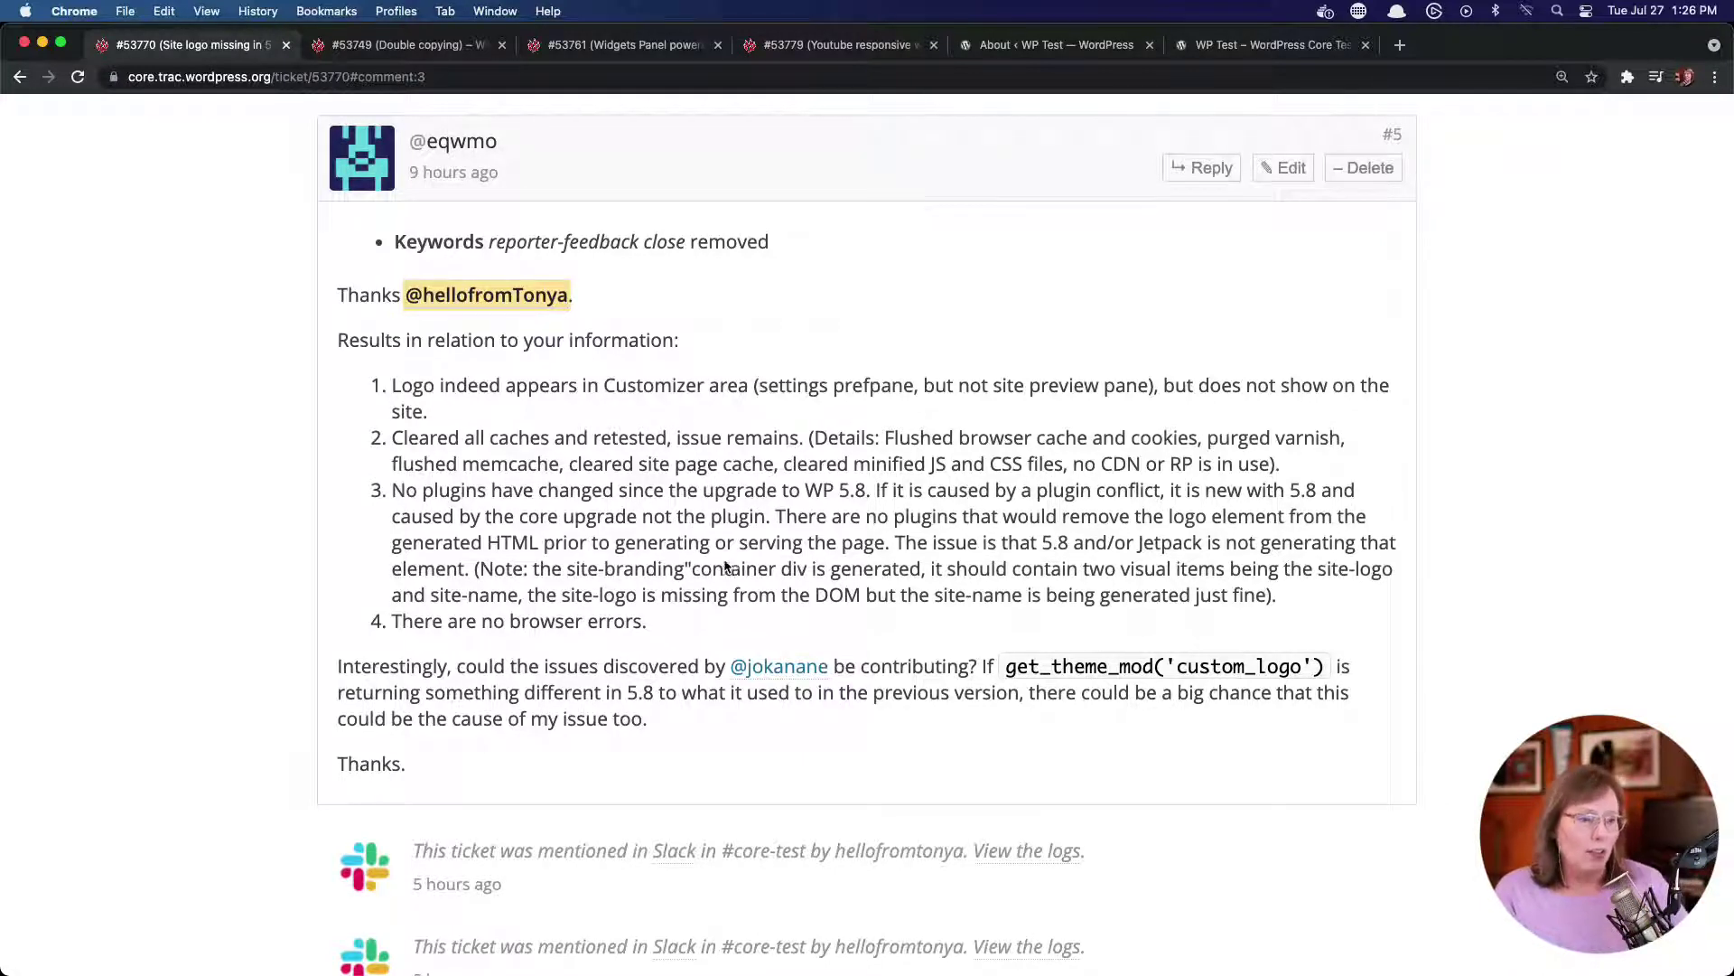
double_click(761, 440)
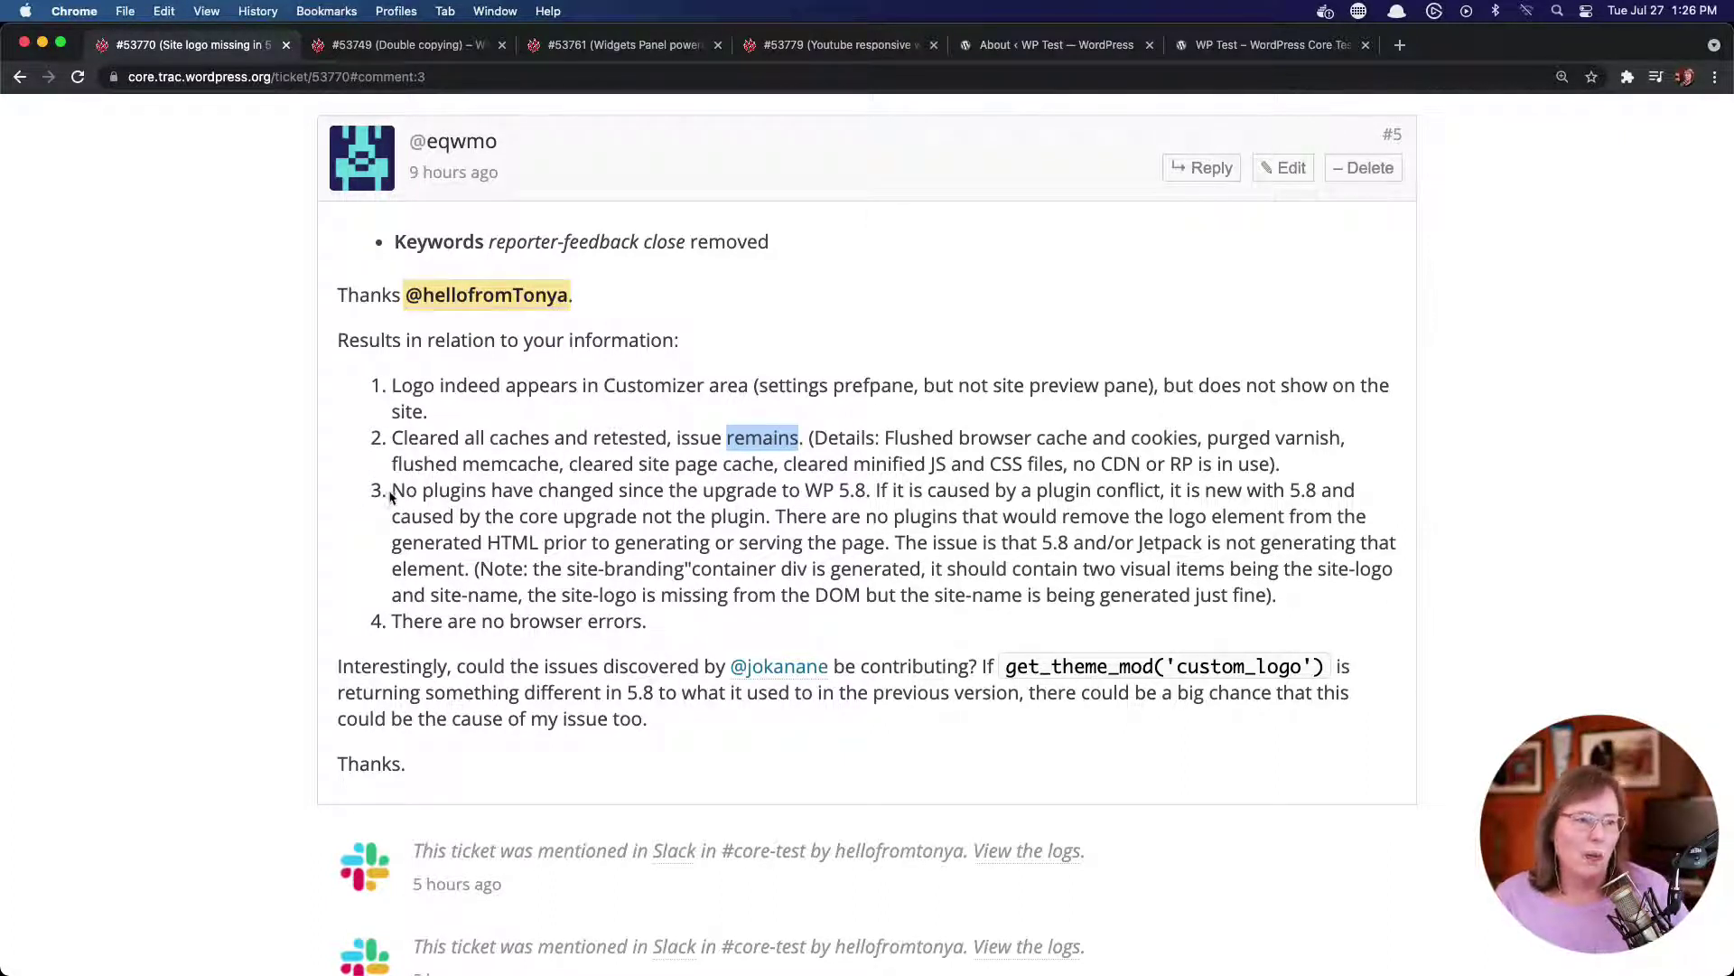
drag(392, 495, 622, 497)
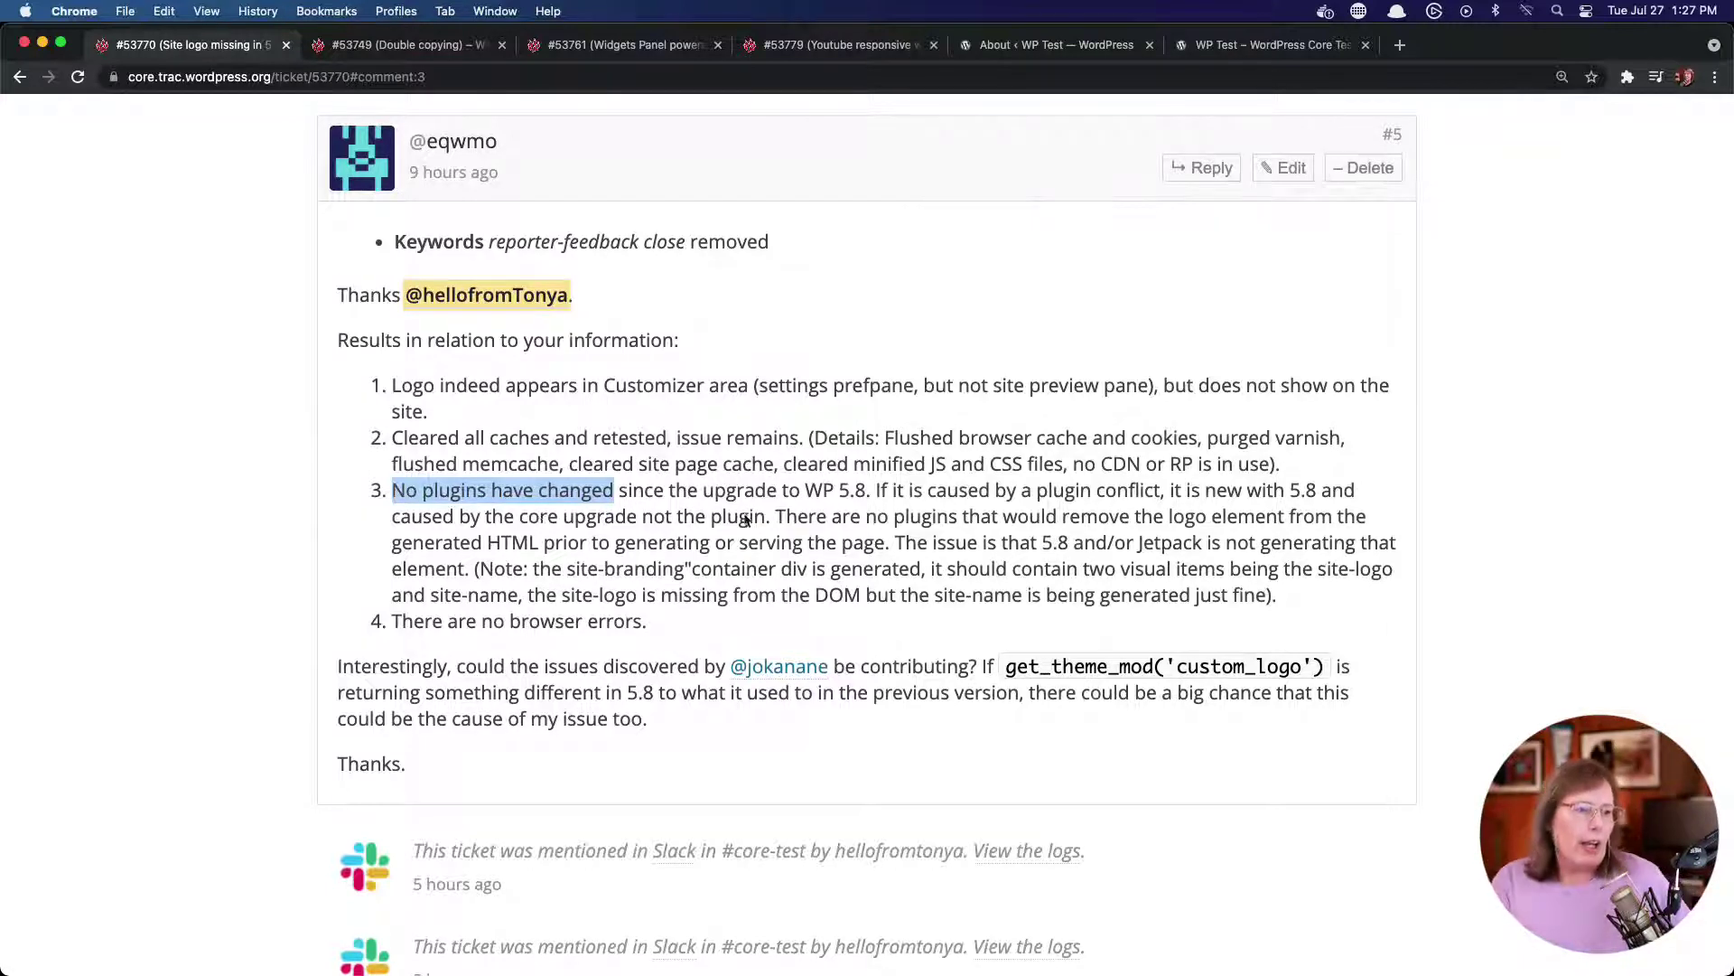
scroll(754, 555, down, 2)
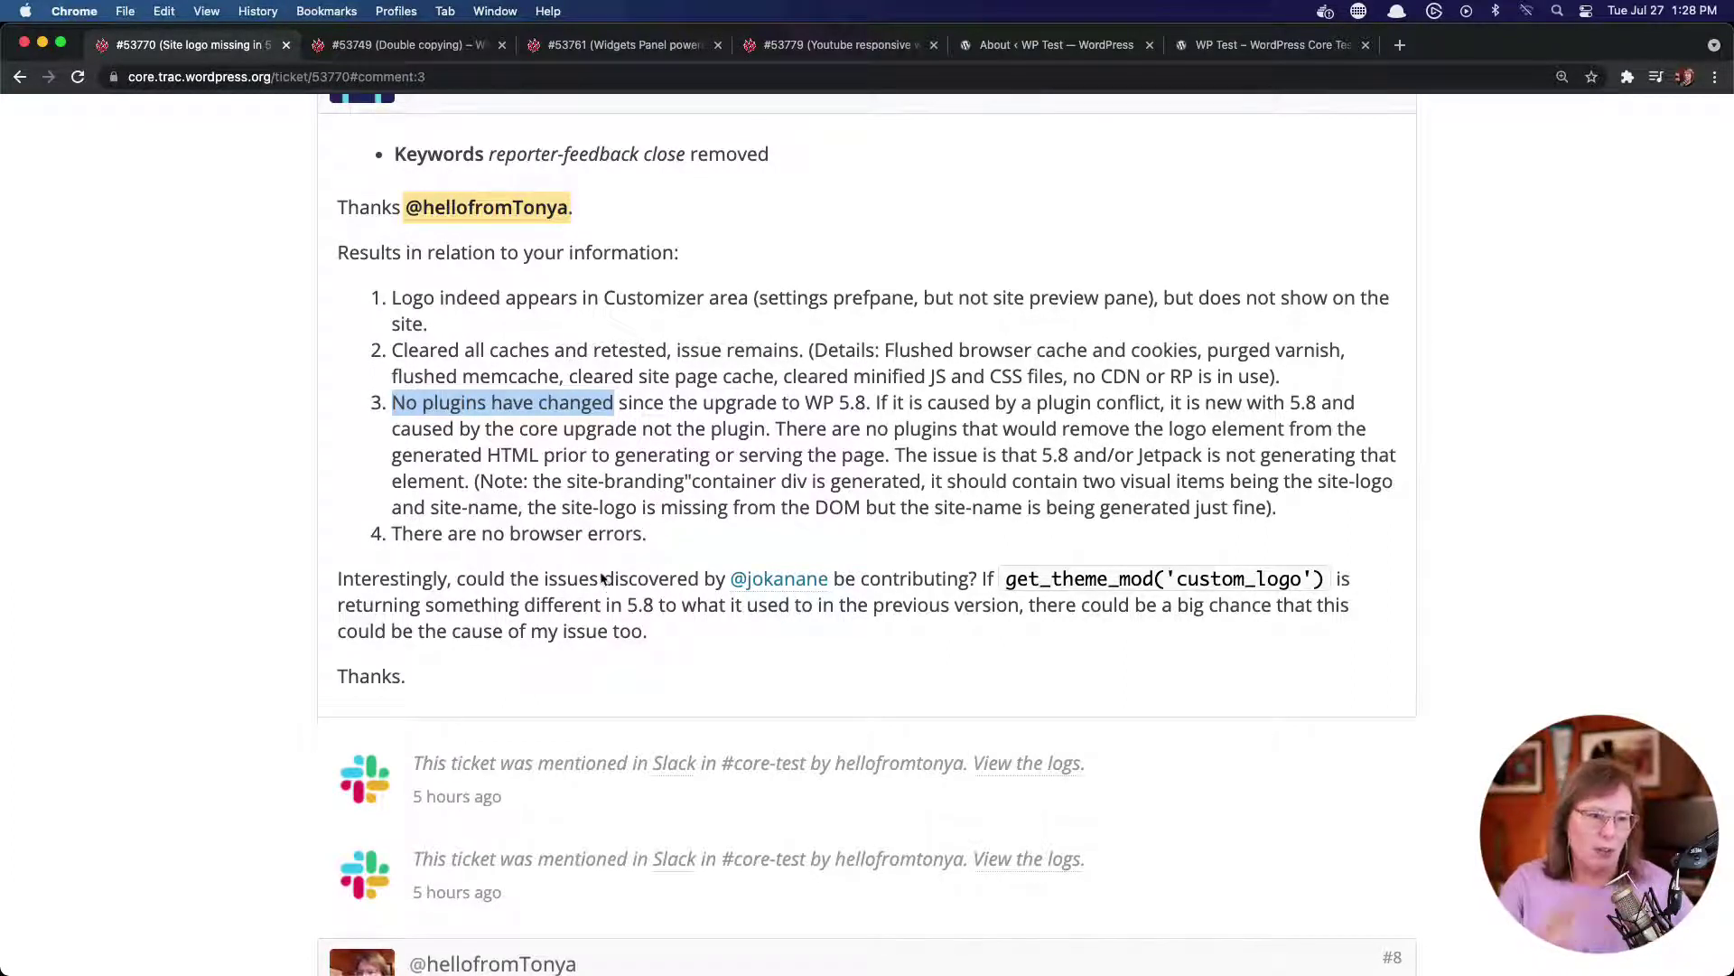
Read the Testing Info to Reproduce and has-testing-info keyword in comment #8, glancing at the follow-up in comment #10
click(596, 592)
scroll(593, 595, down, 3)
scroll(592, 594, down, 9)
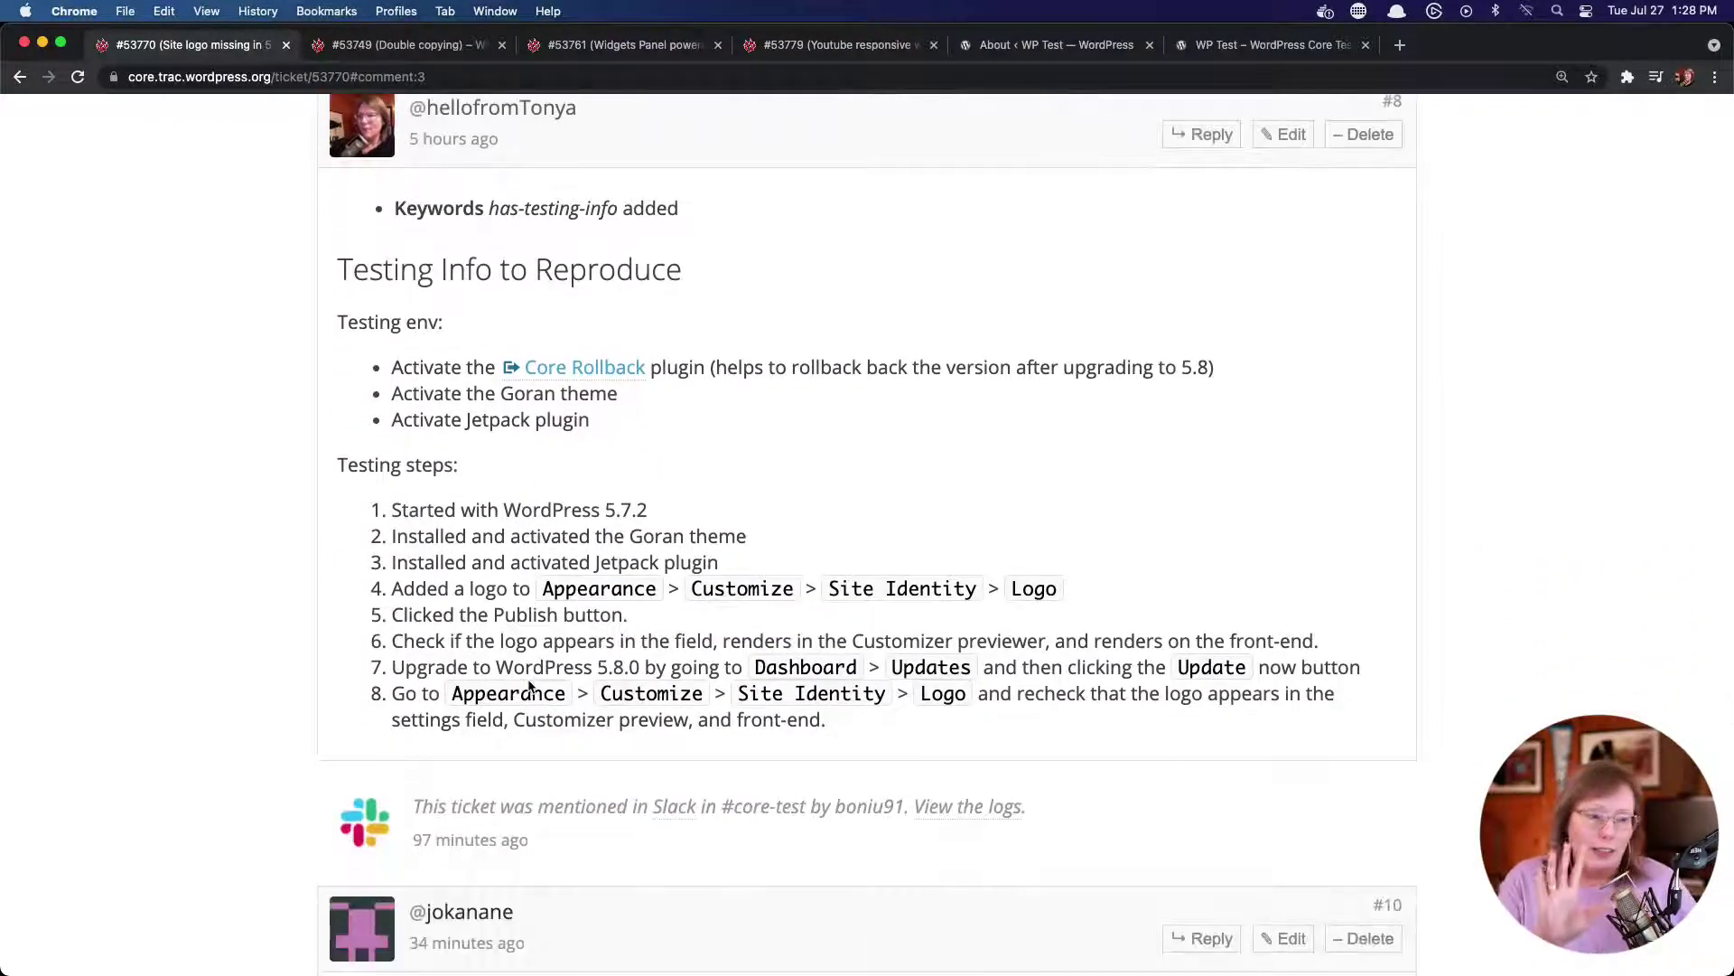
scroll(530, 684, down, 1)
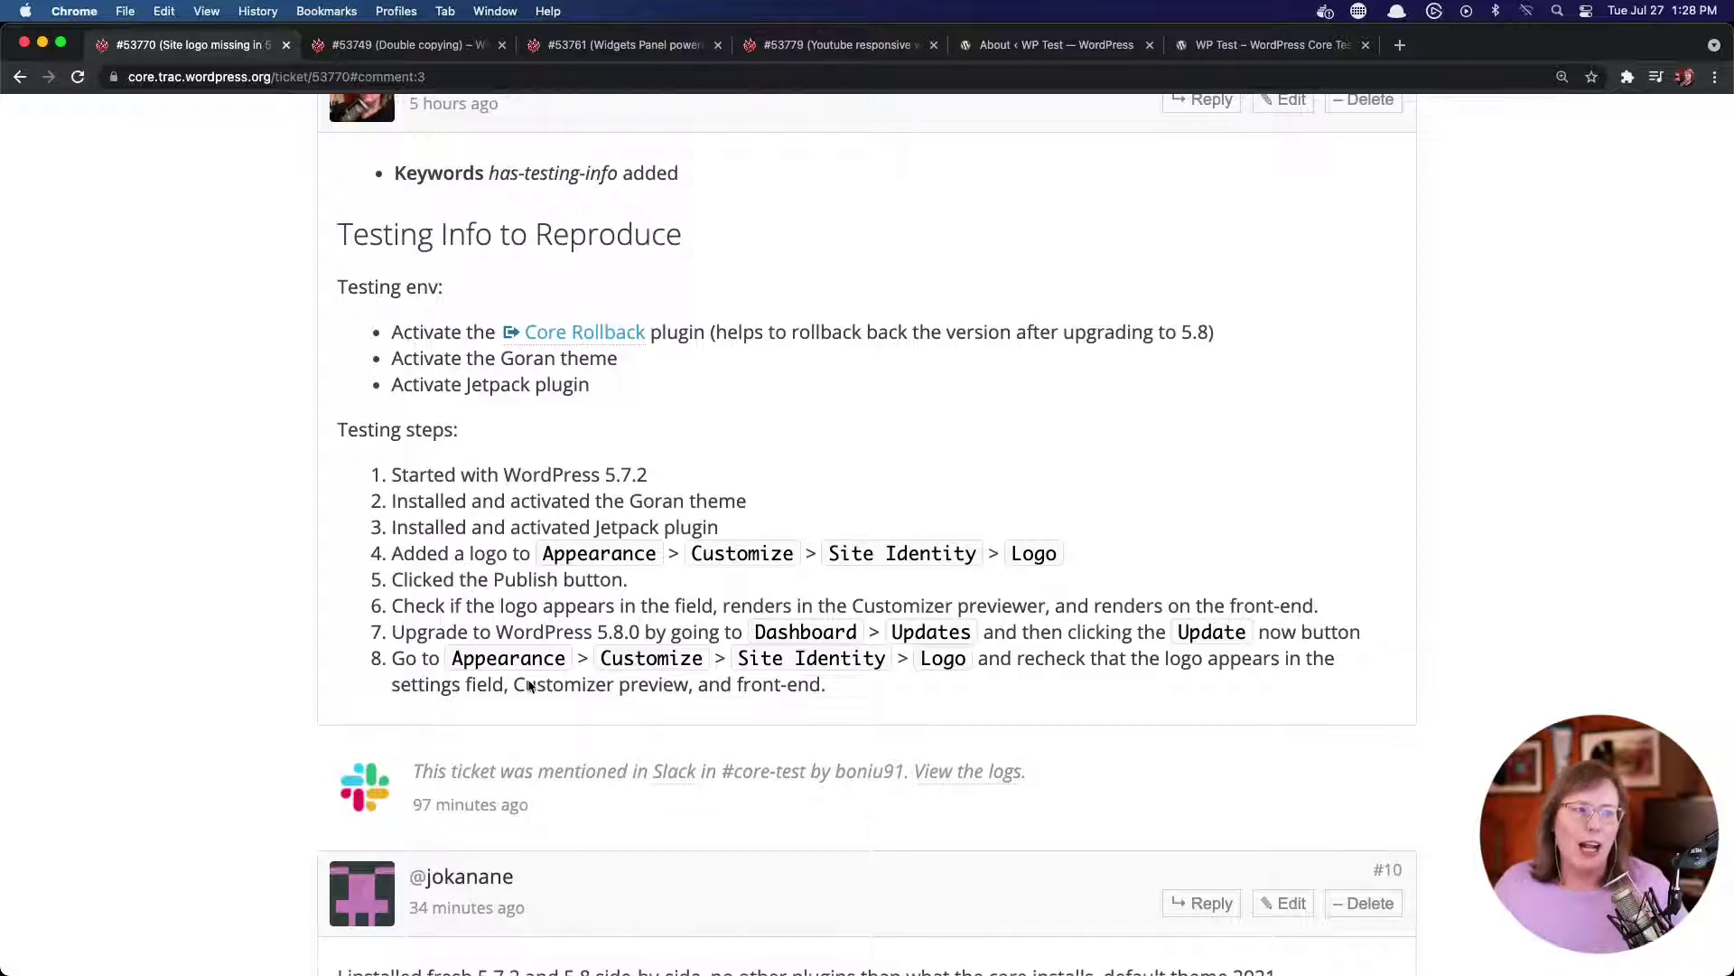
double_click(555, 177)
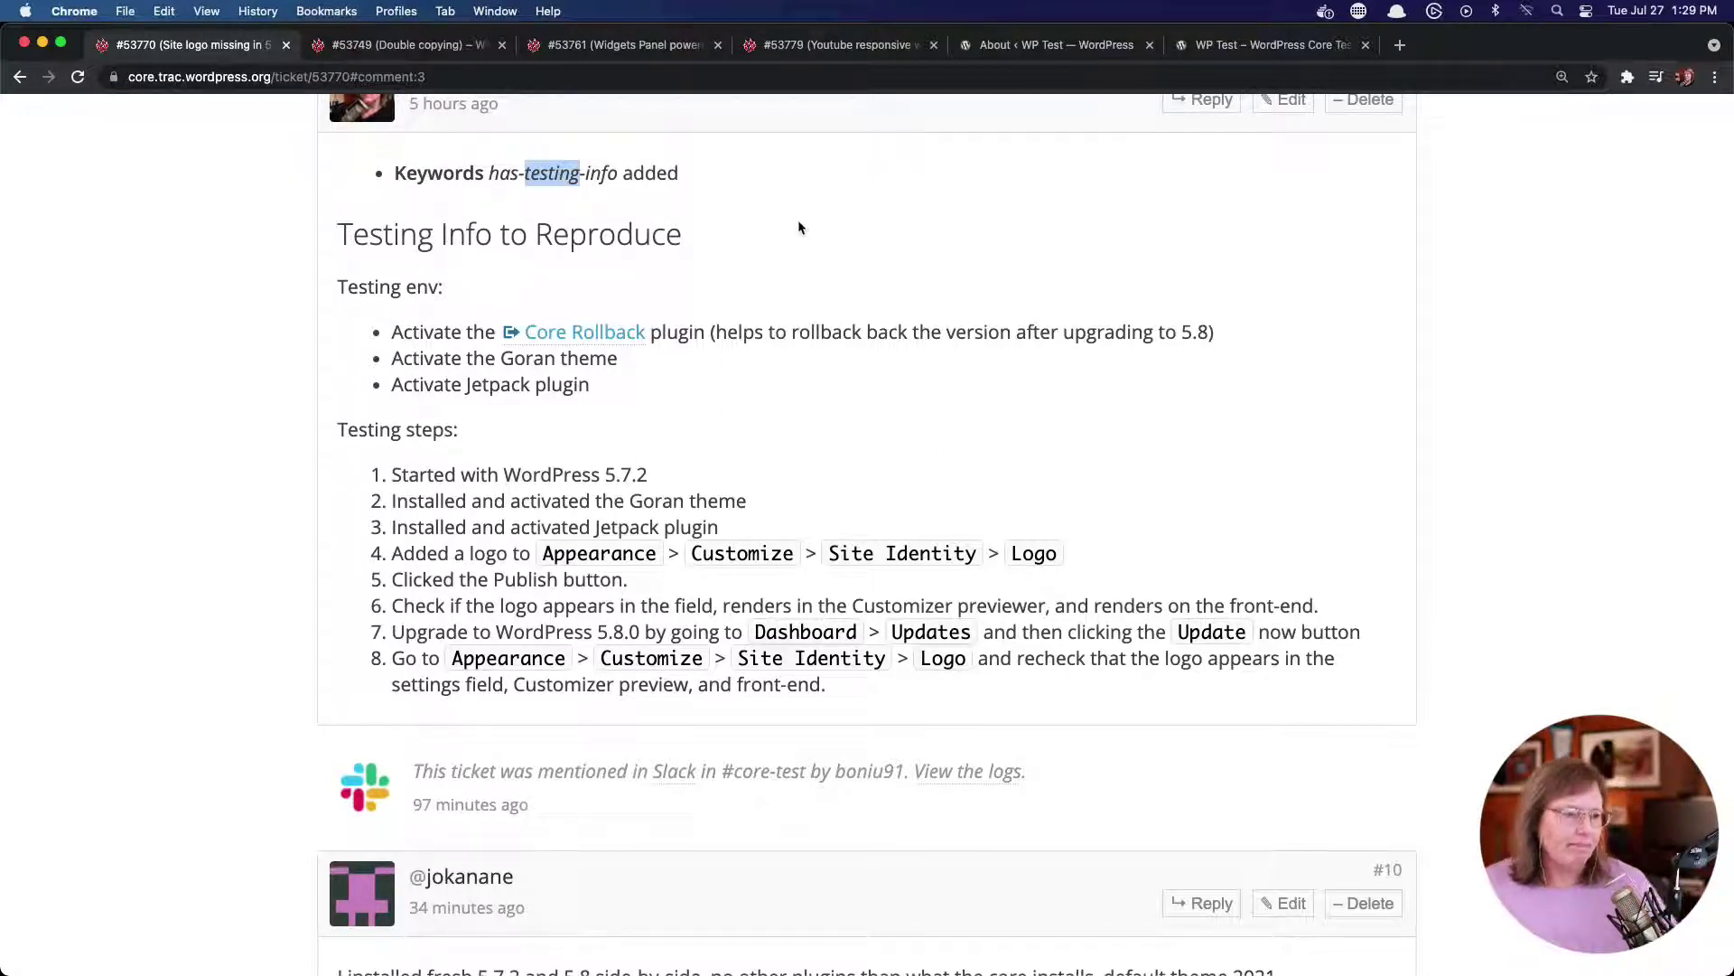
click(768, 356)
scroll(712, 537, down, 5)
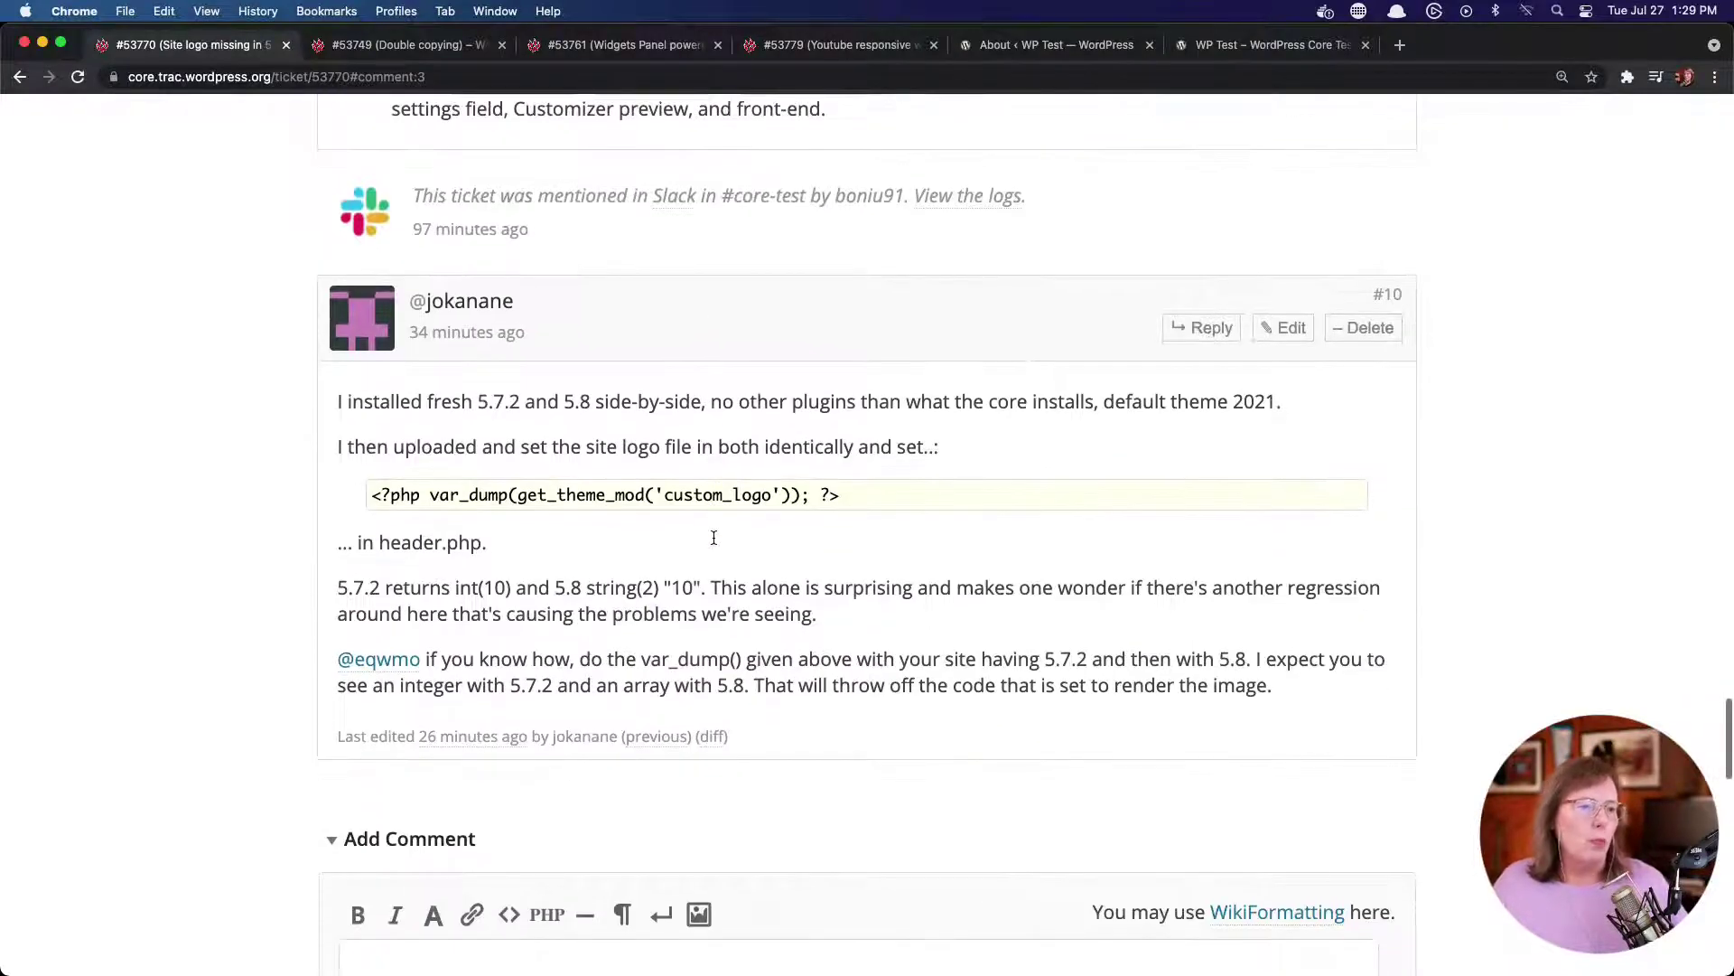
scroll(713, 536, up, 8)
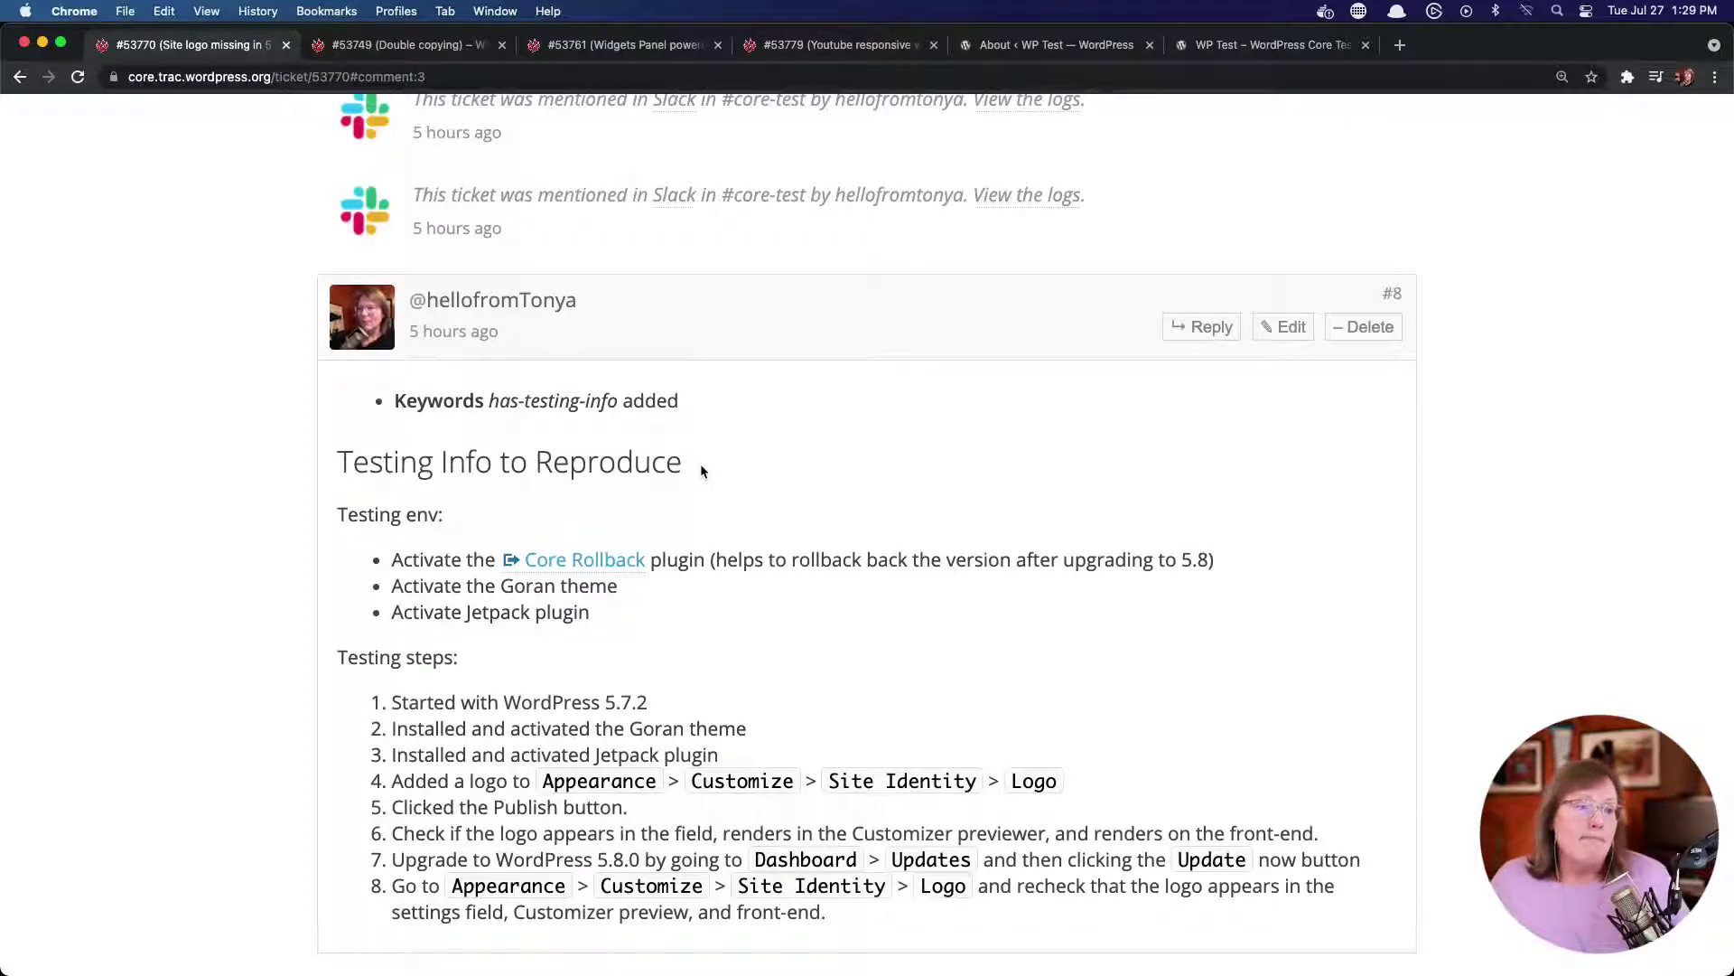
scroll(701, 465, down, 1)
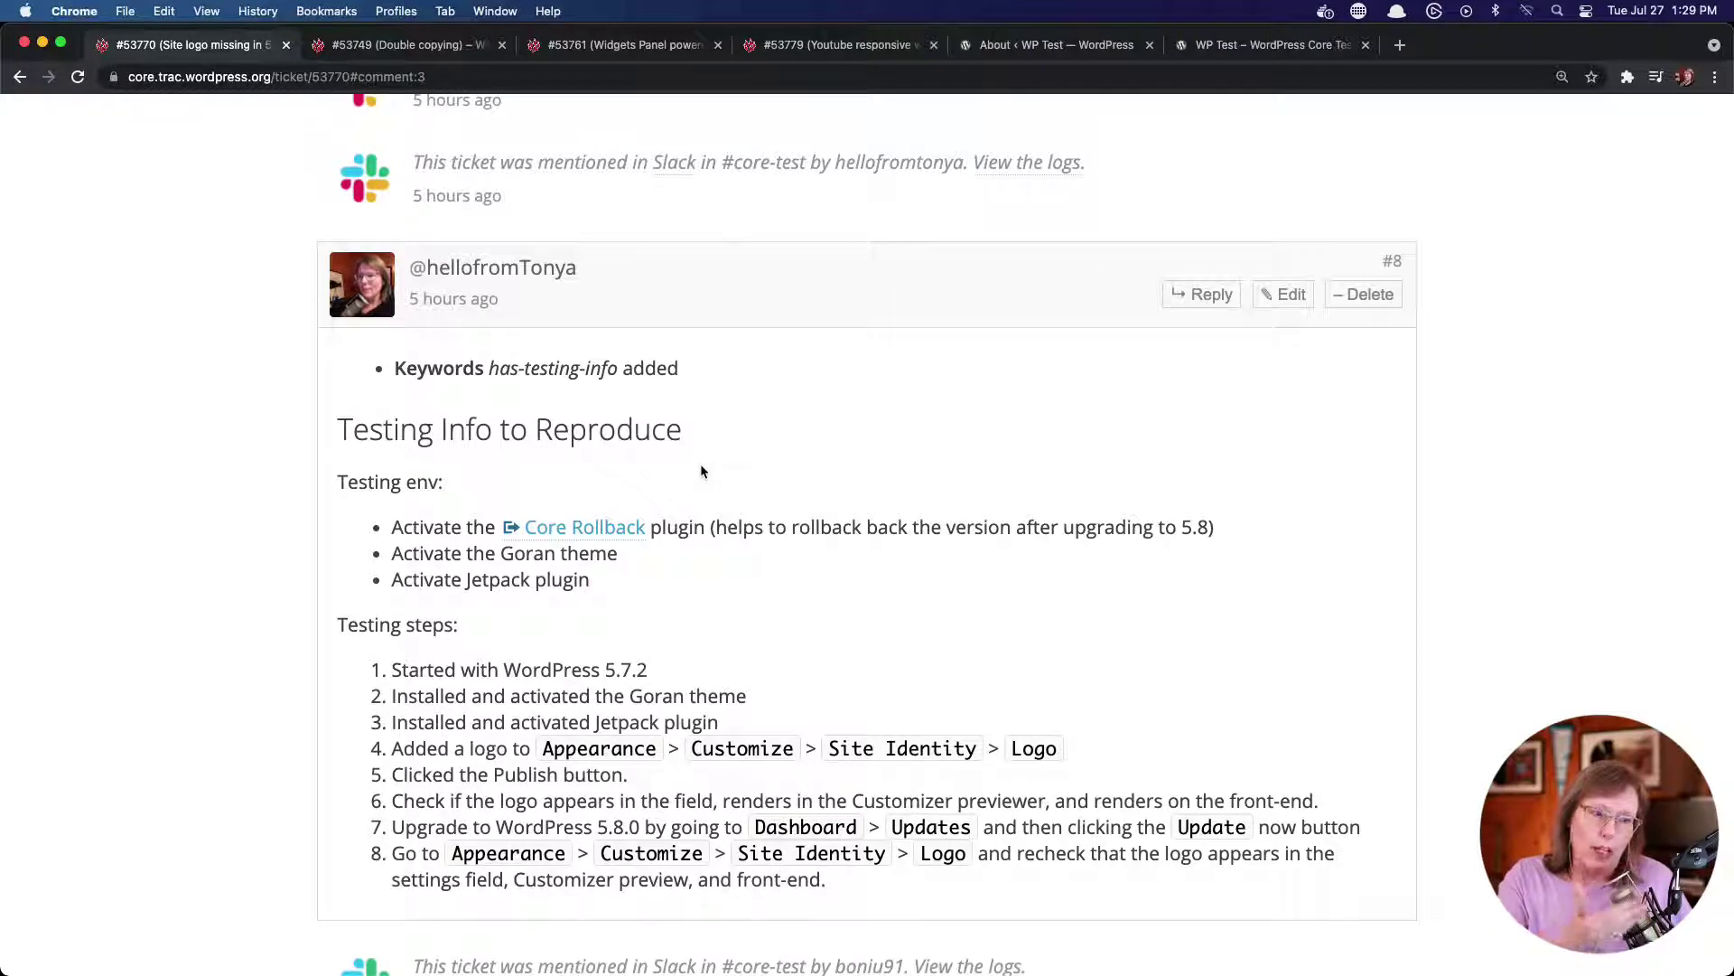
scroll(701, 470, down, 2)
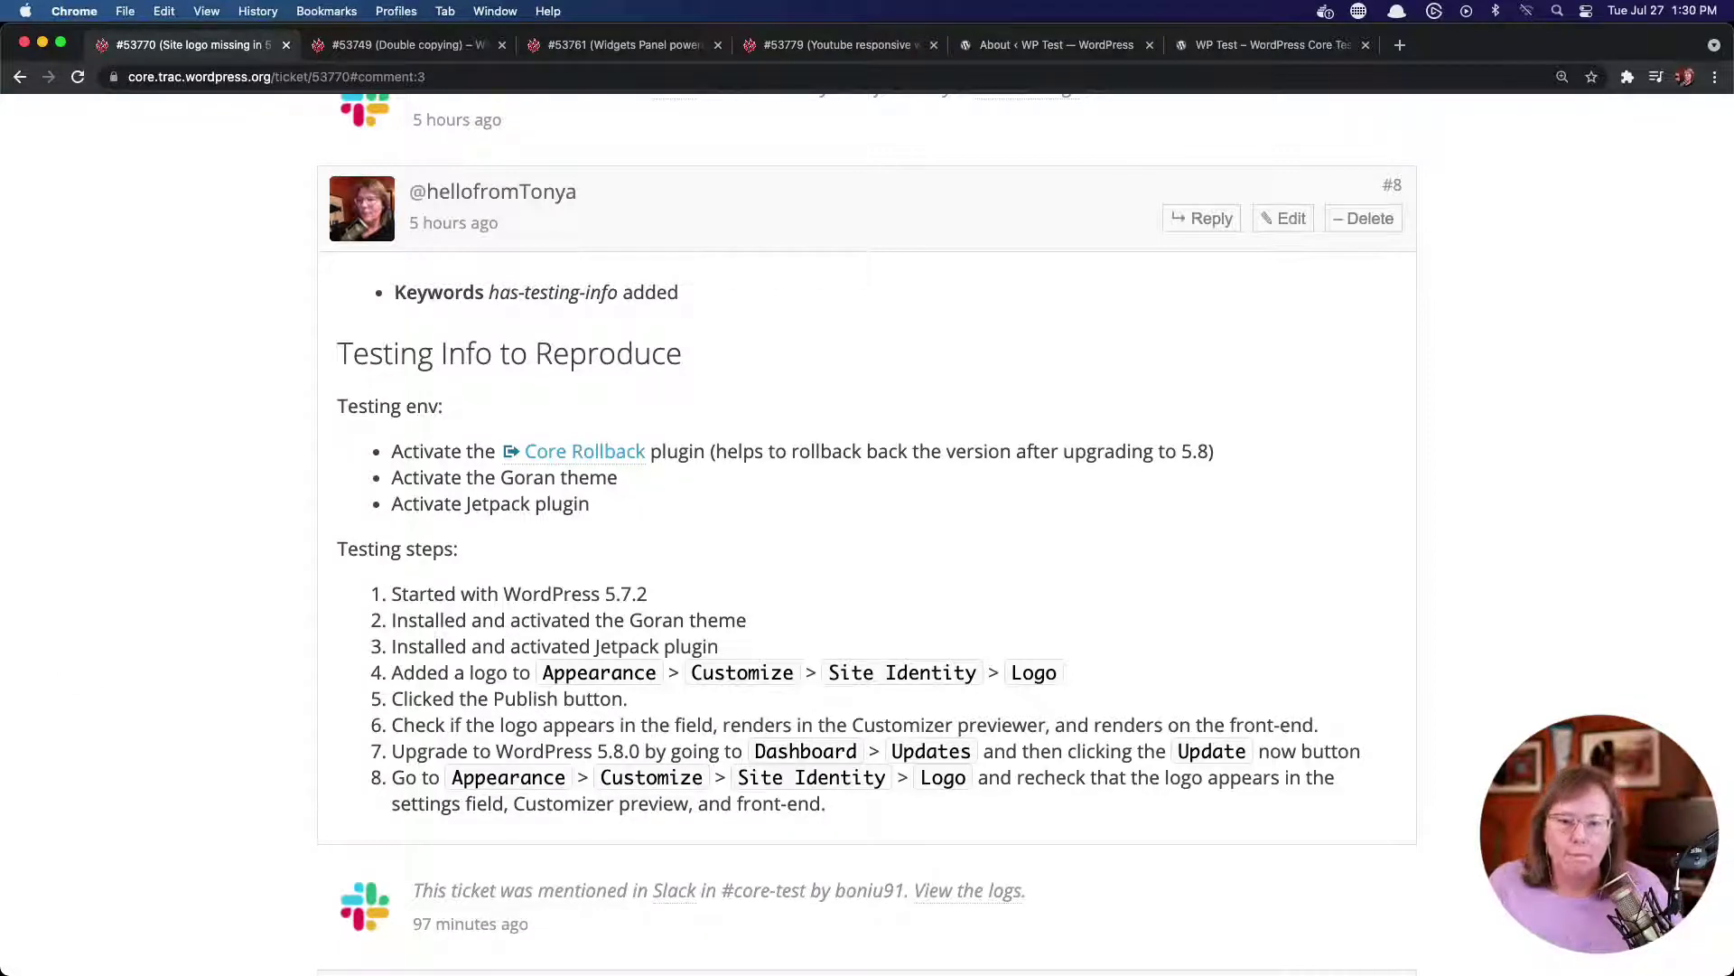
Open the installed plugins list on the WP Test site and place the ticket #53770 tab directly beside it
click(1052, 50)
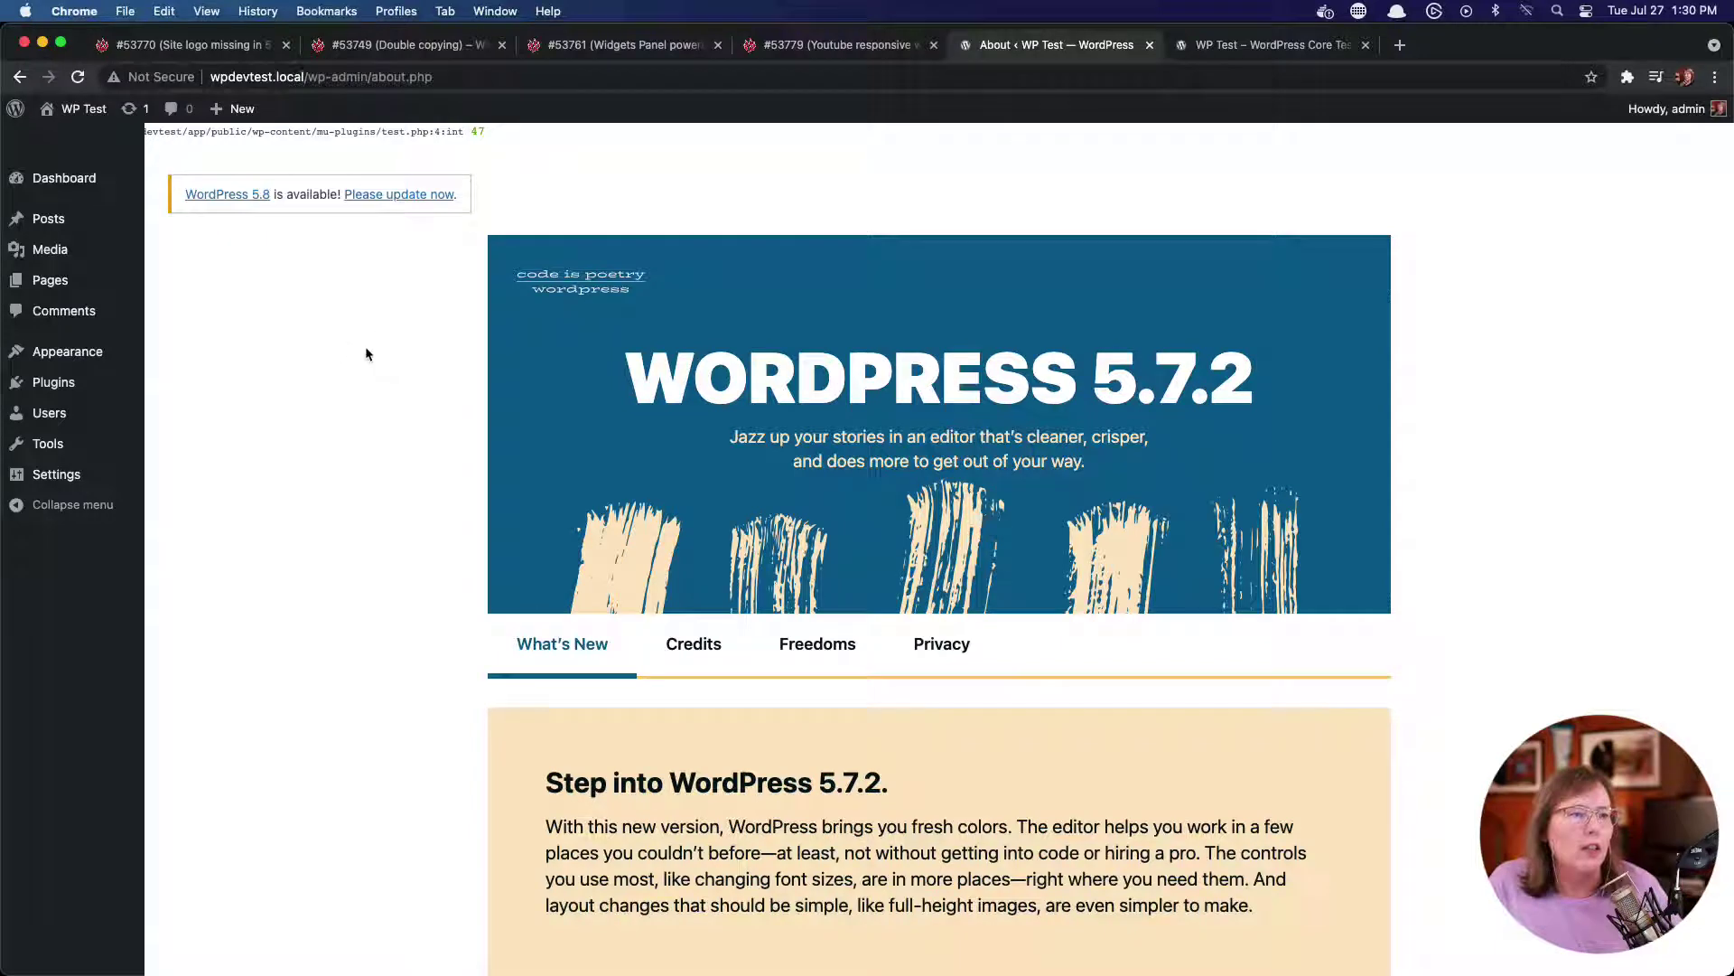
click(81, 384)
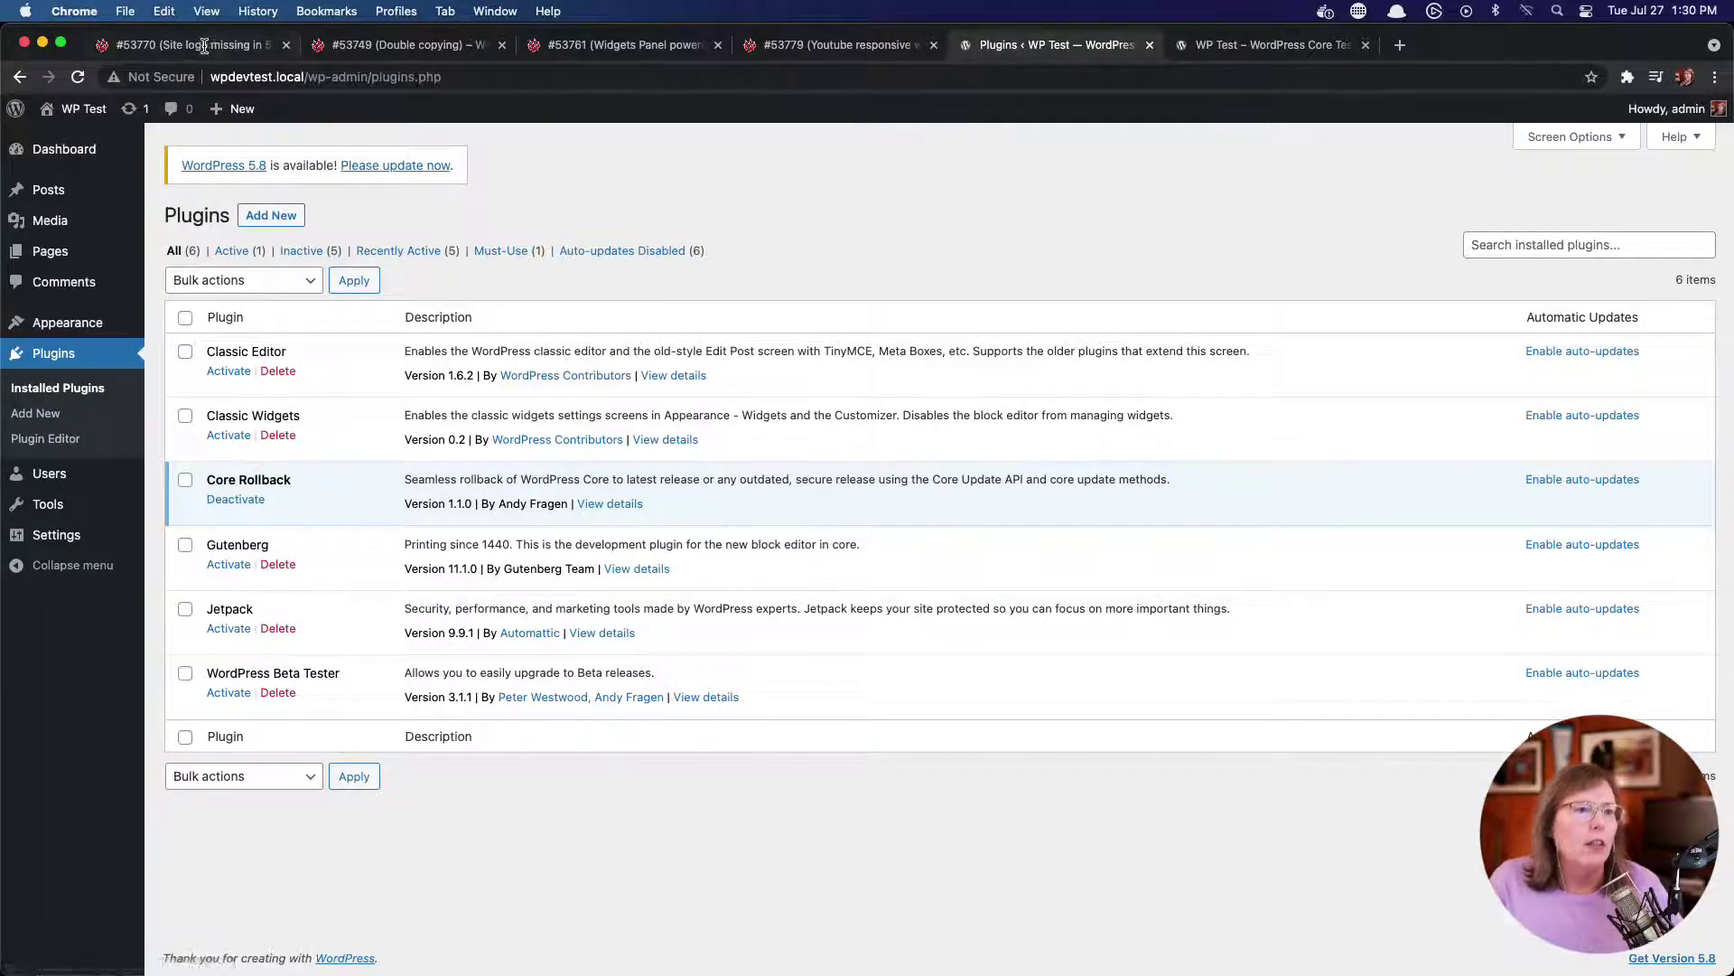
drag(204, 46, 863, 56)
click(1064, 43)
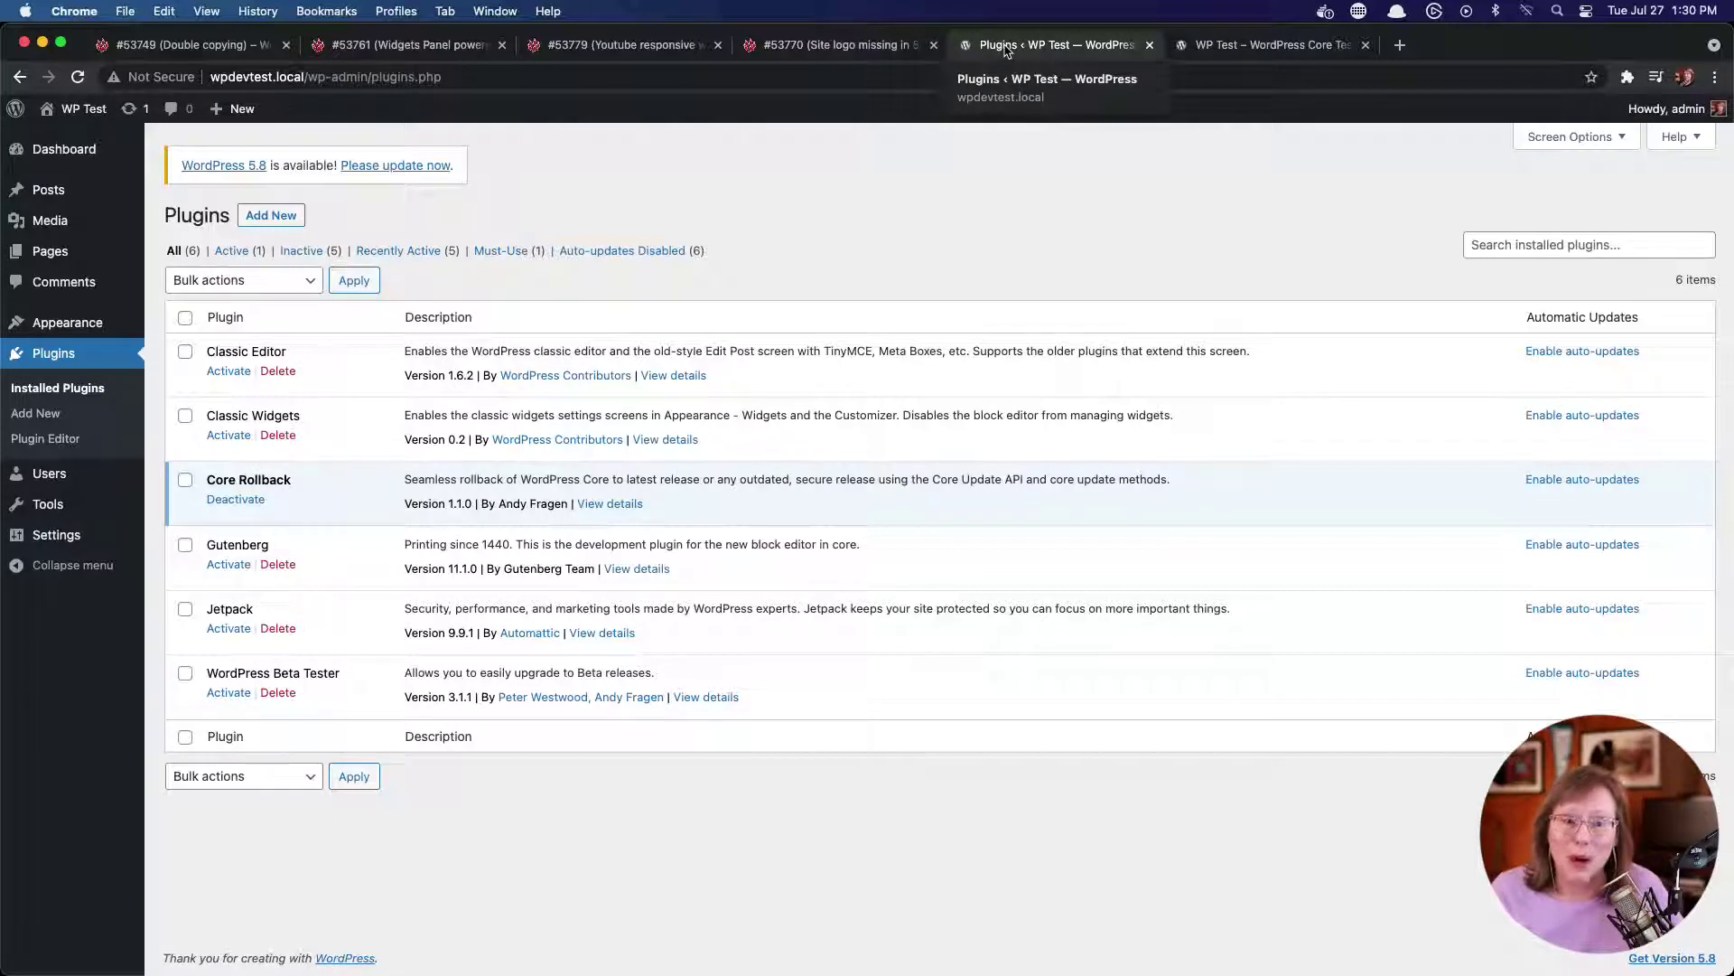
Check the testing environment requirements in comment #8 and activate the Jetpack plugin on the WP Test site
click(832, 50)
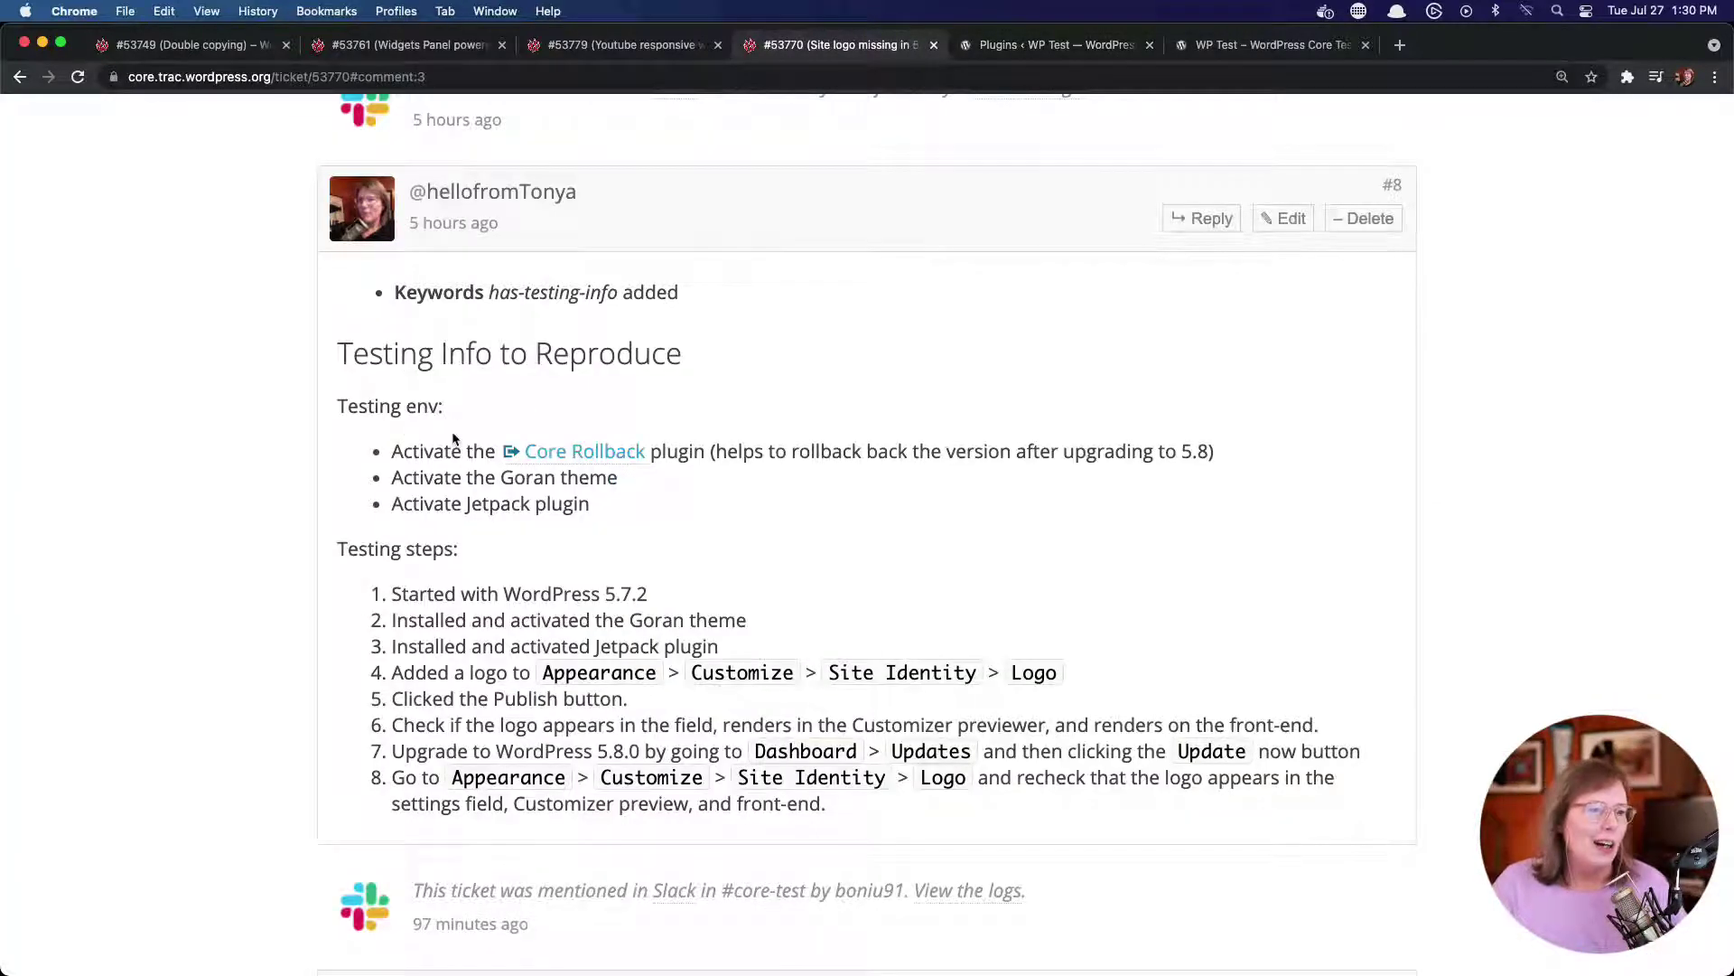
double_click(426, 479)
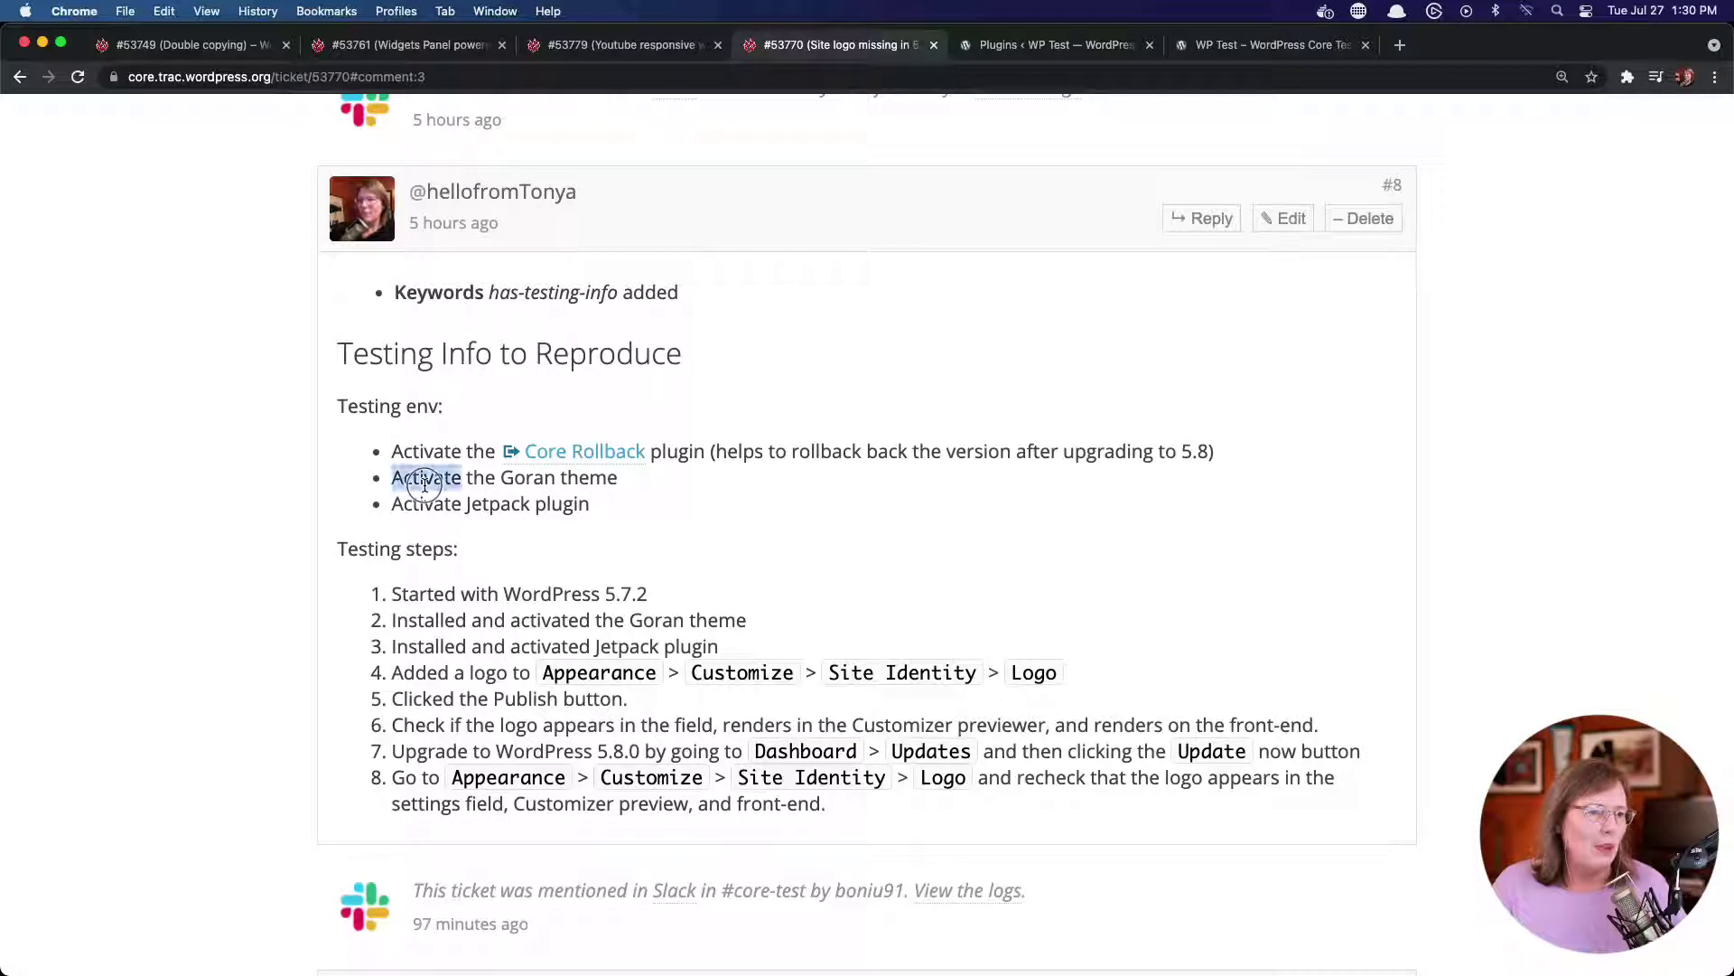
double_click(499, 503)
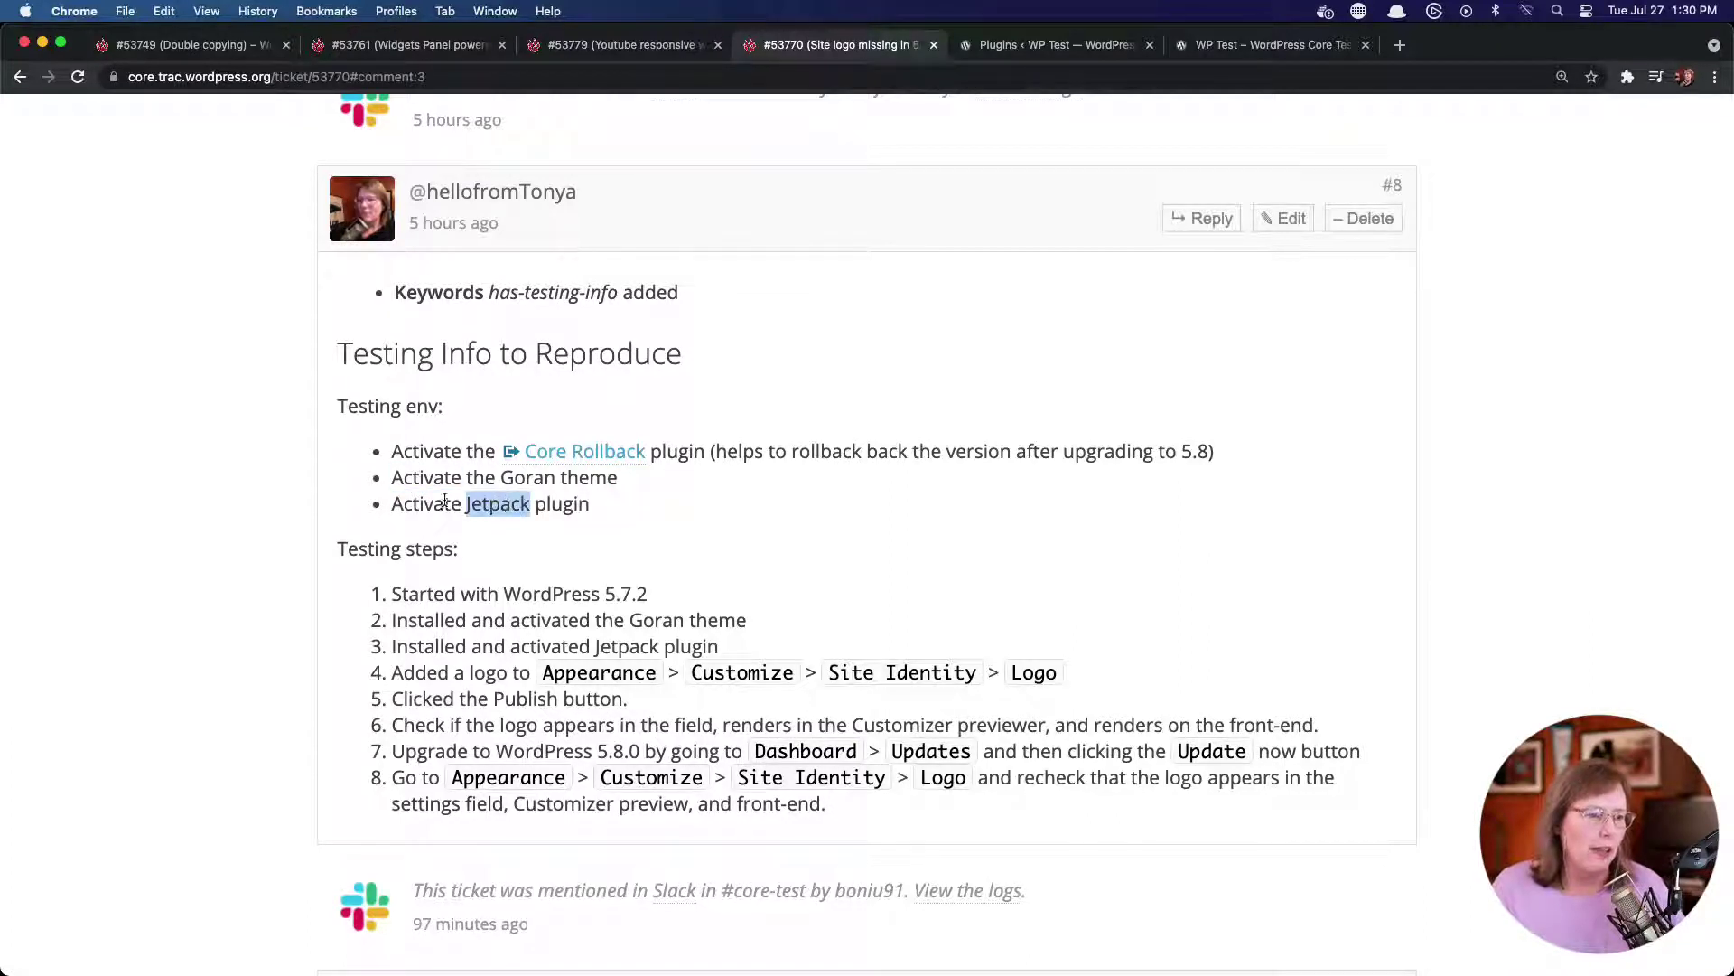
click(1047, 47)
click(229, 629)
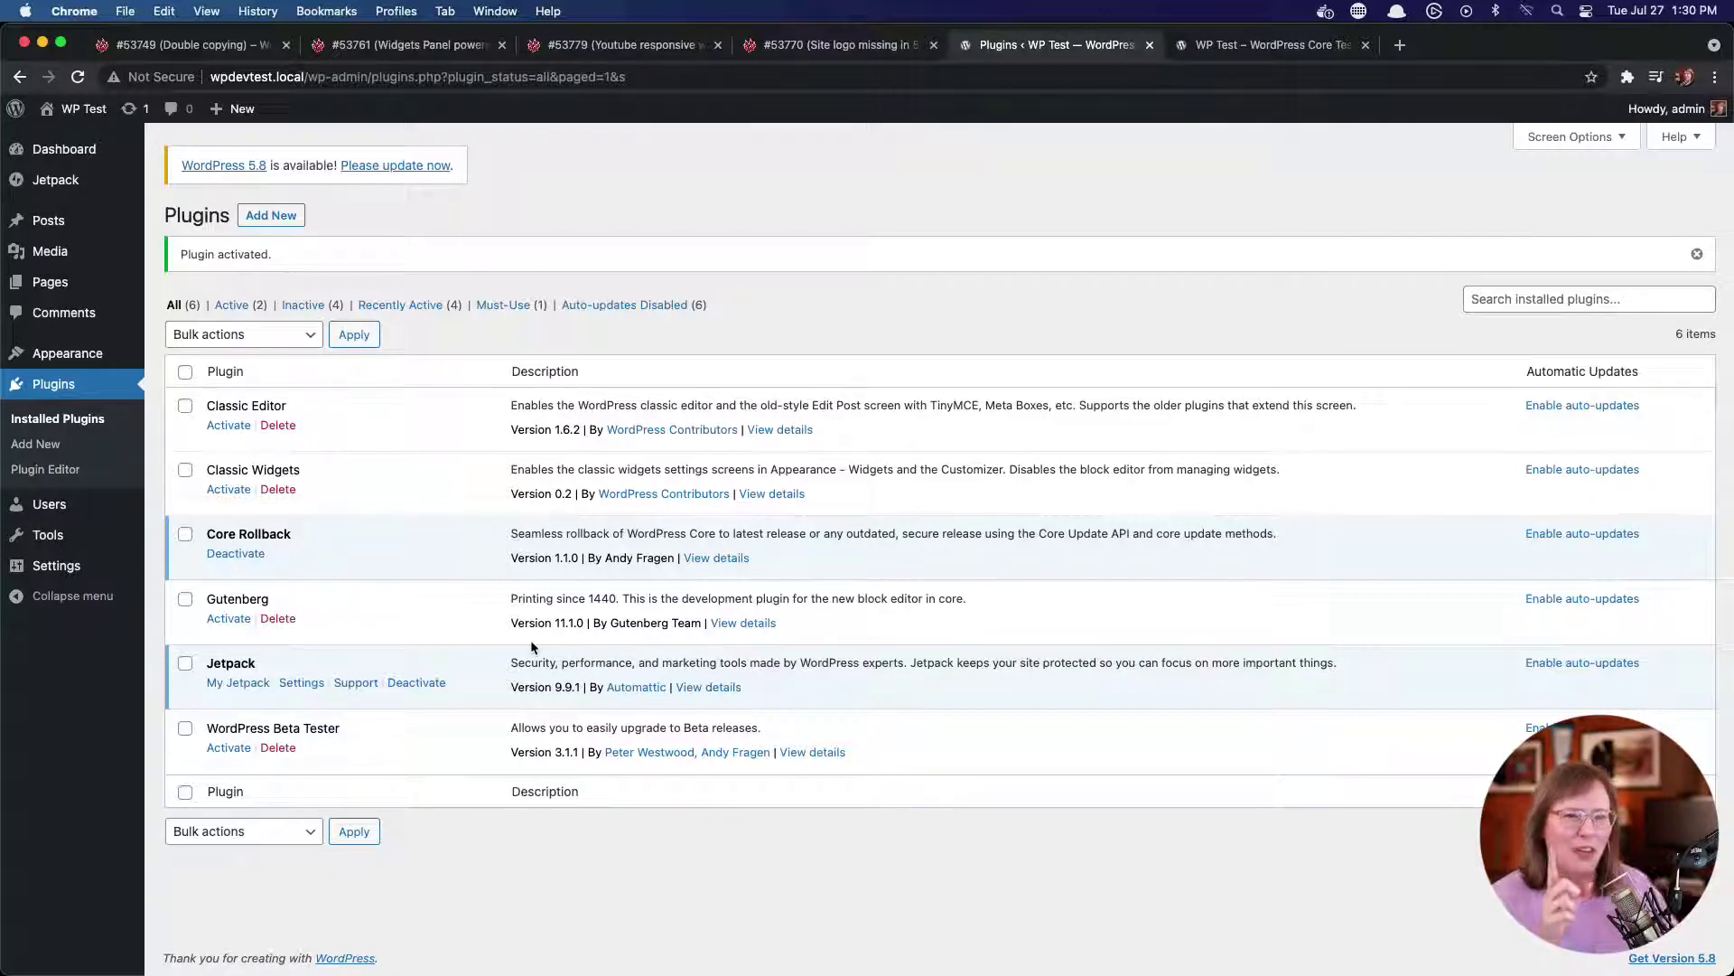
Activate the Goran theme on the WP Test site
mouse_move(81, 351)
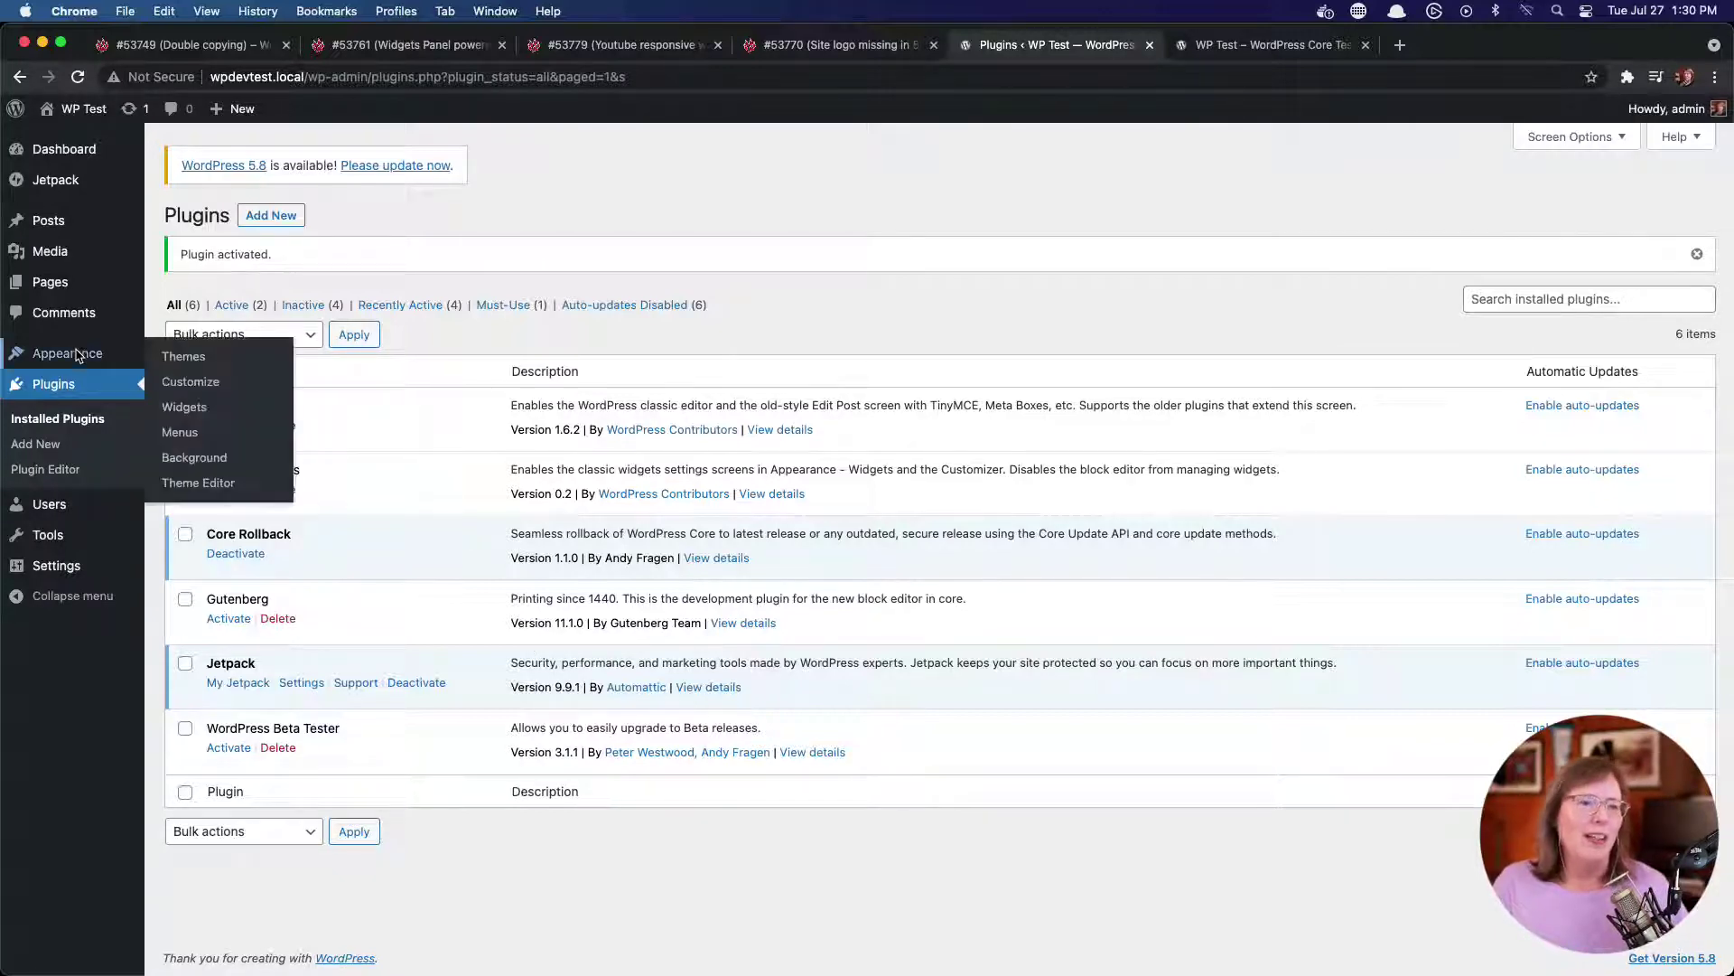
click(183, 358)
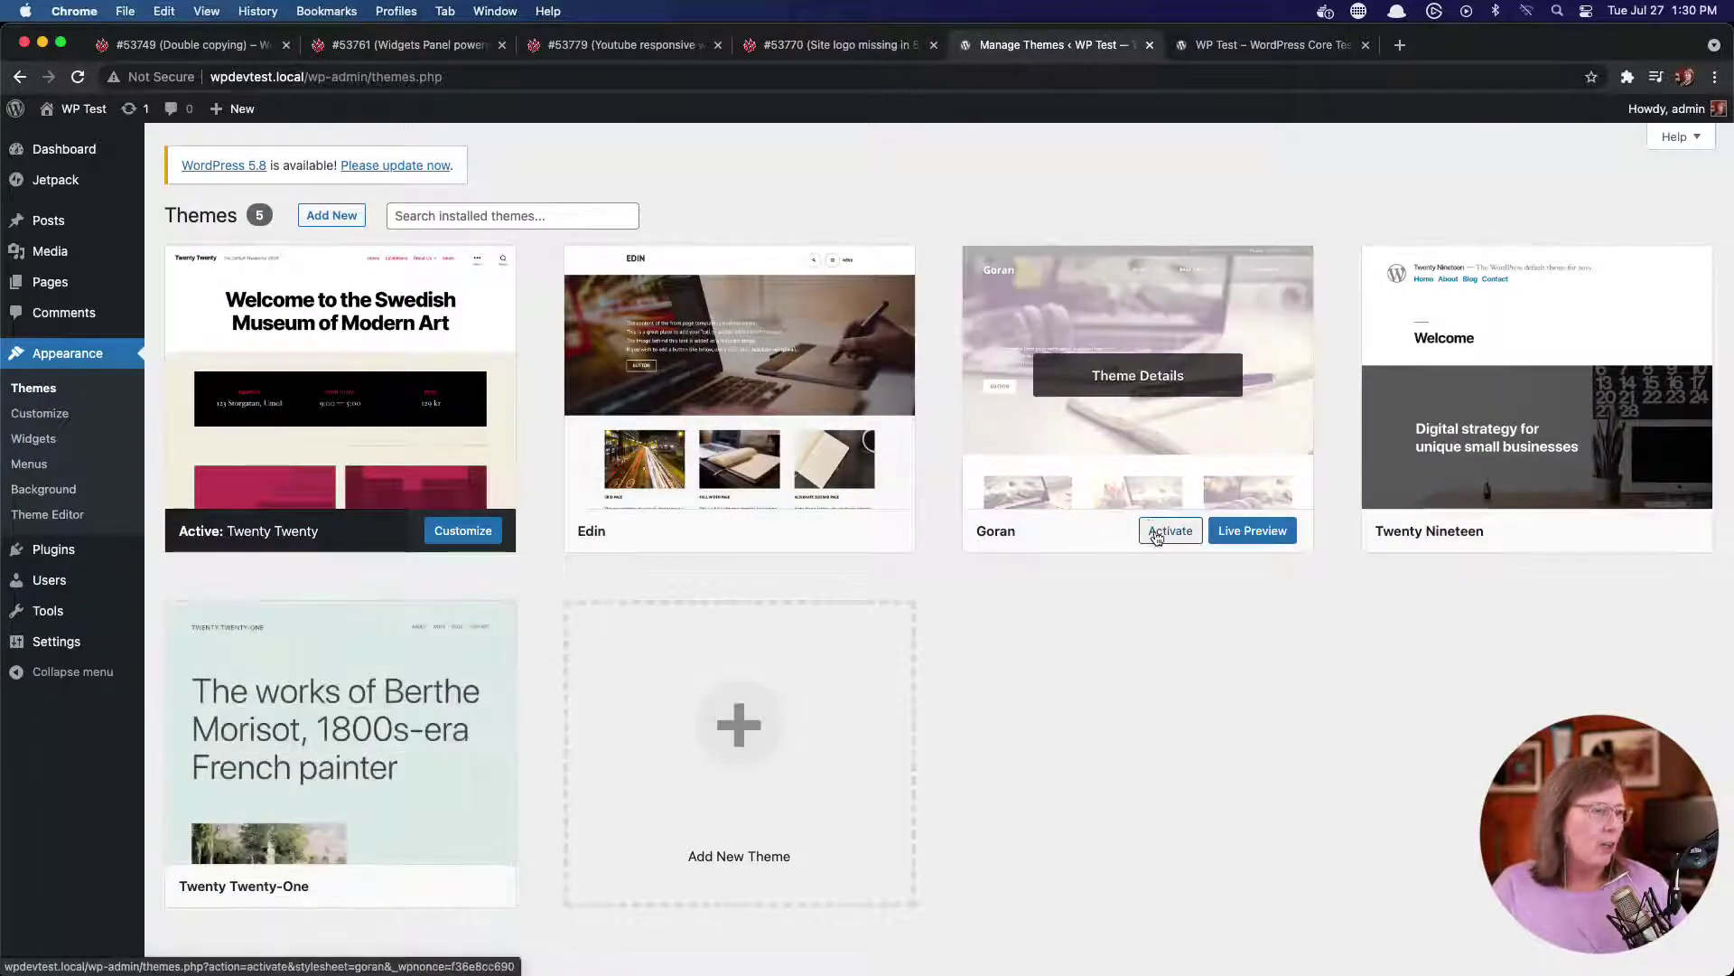
click(1163, 531)
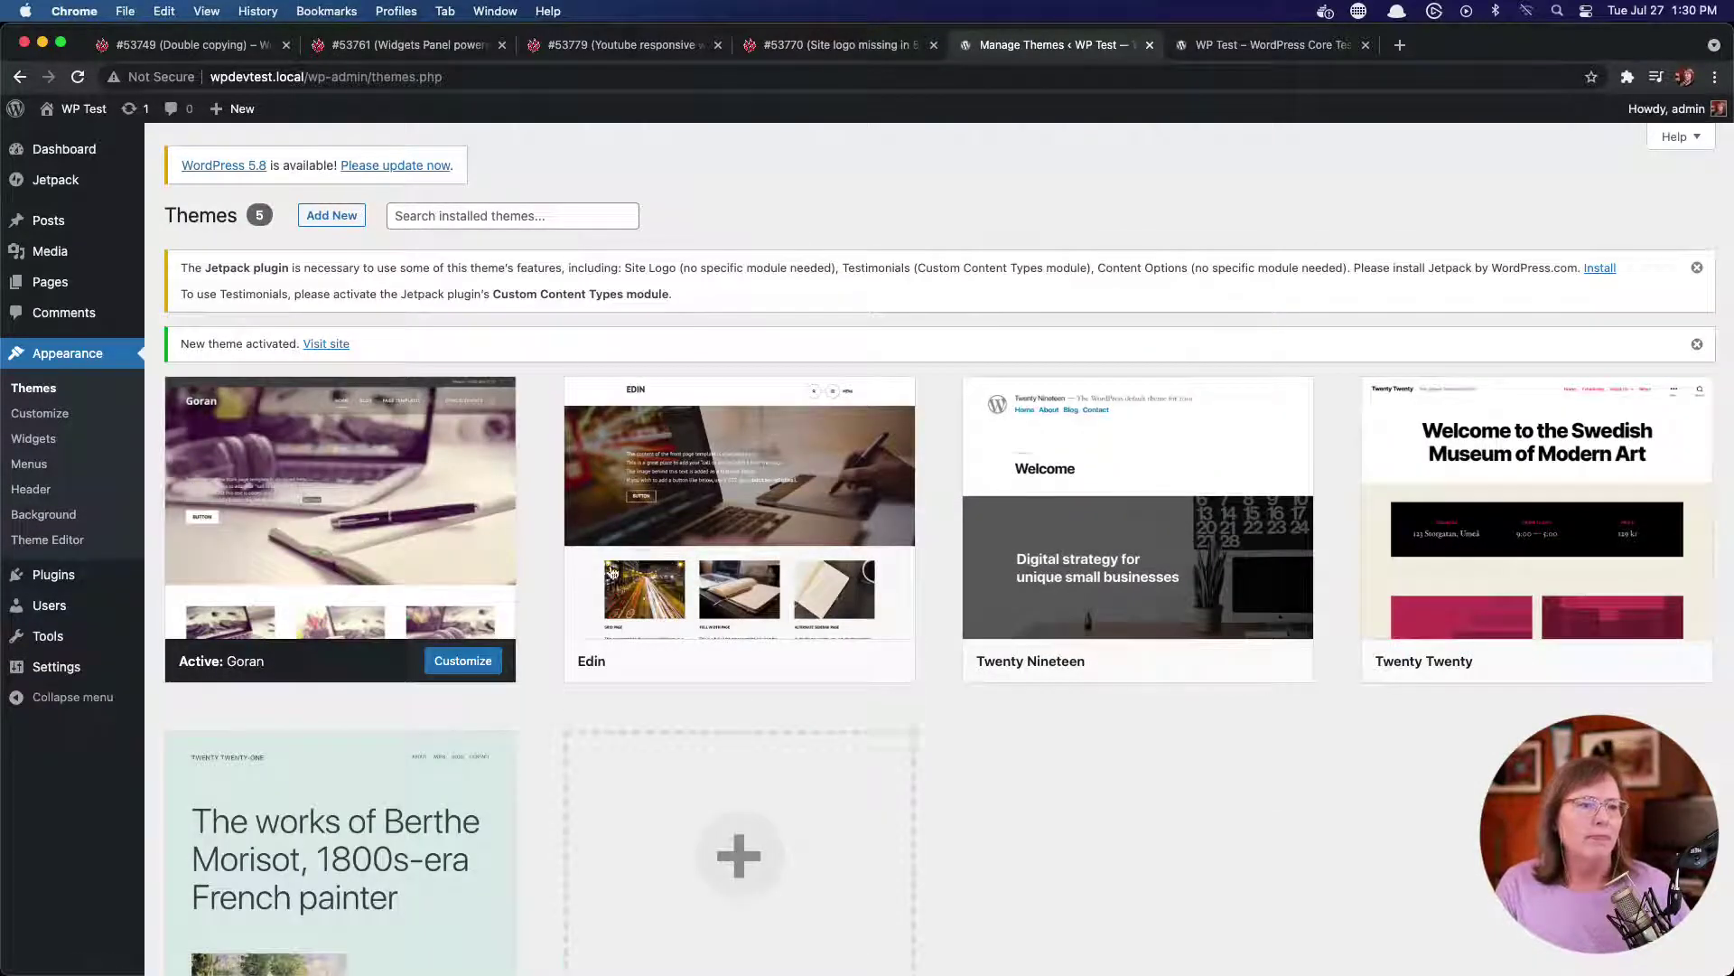
mouse_move(638, 391)
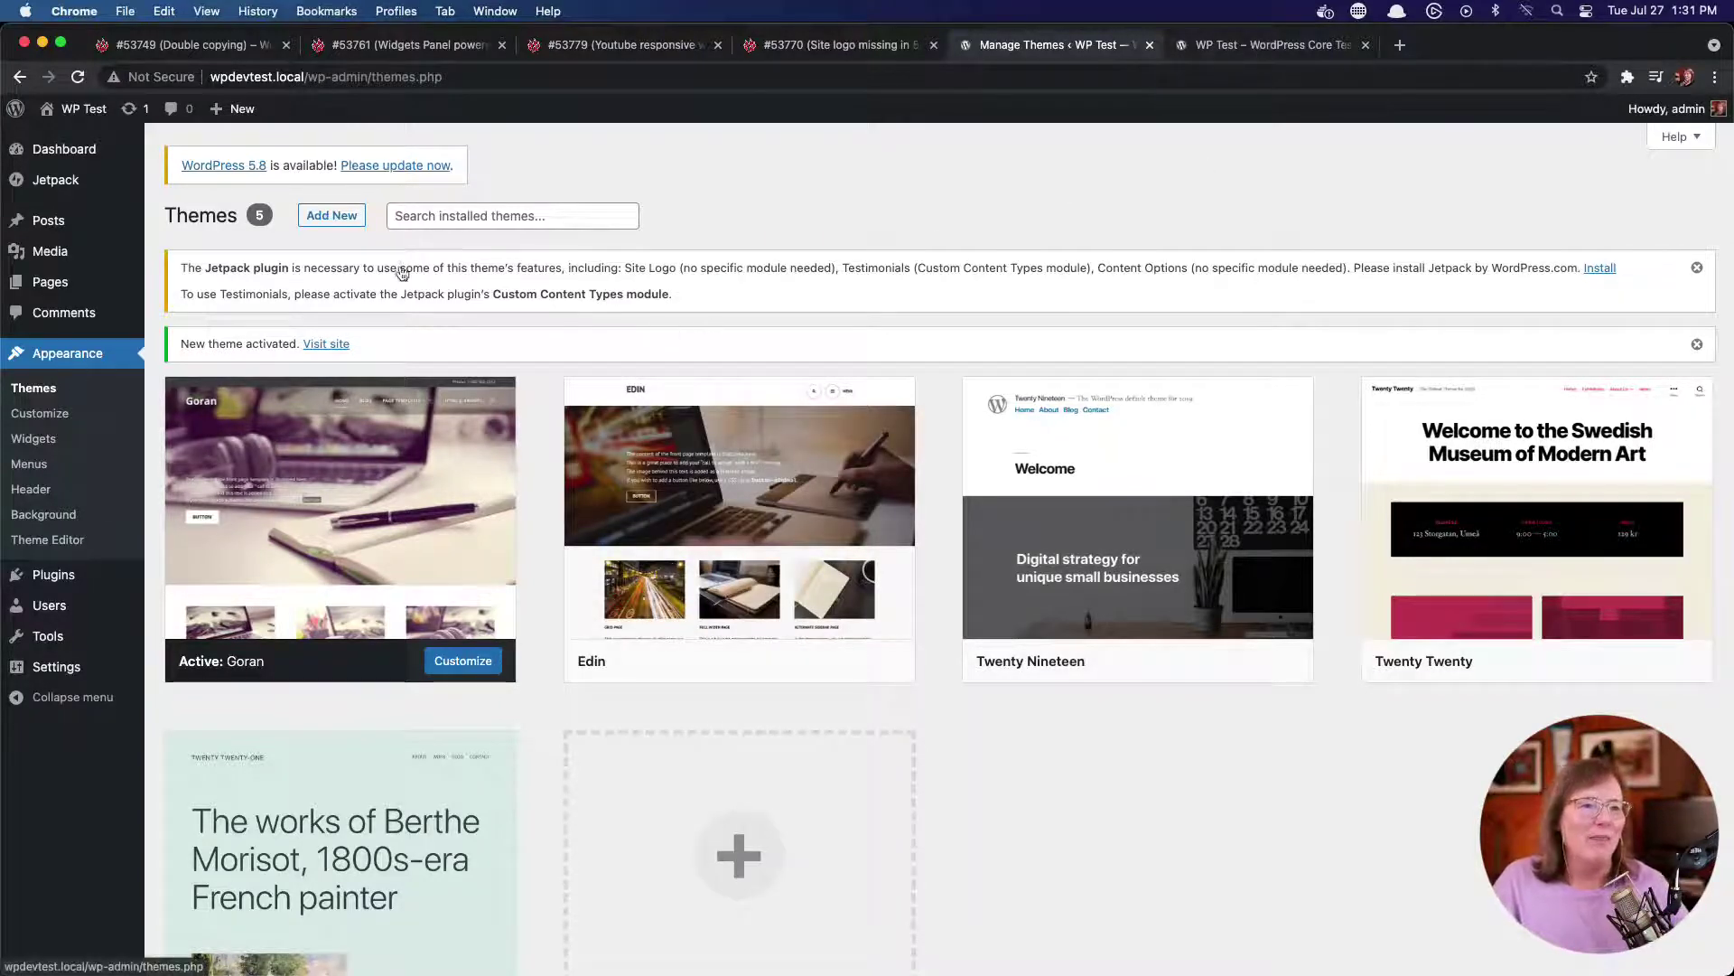
Review the ticket's testing steps in comment #8, tracing the settings path for adding a logo in step 4
click(837, 45)
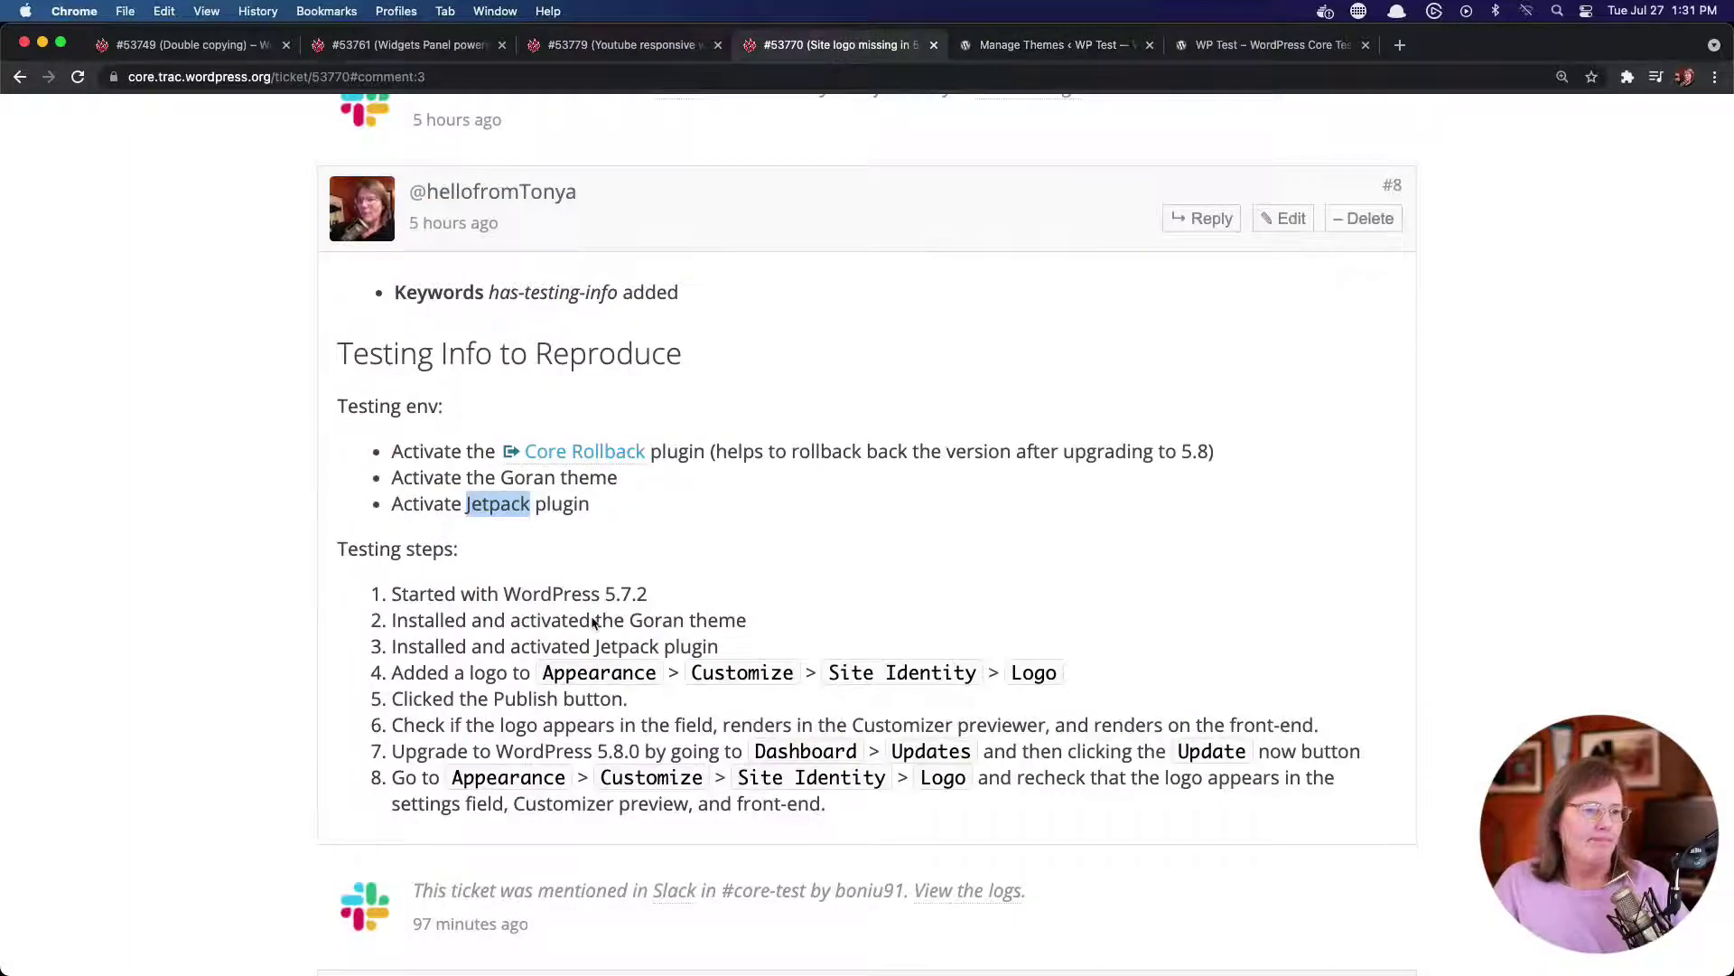
scroll(596, 626, down, 3)
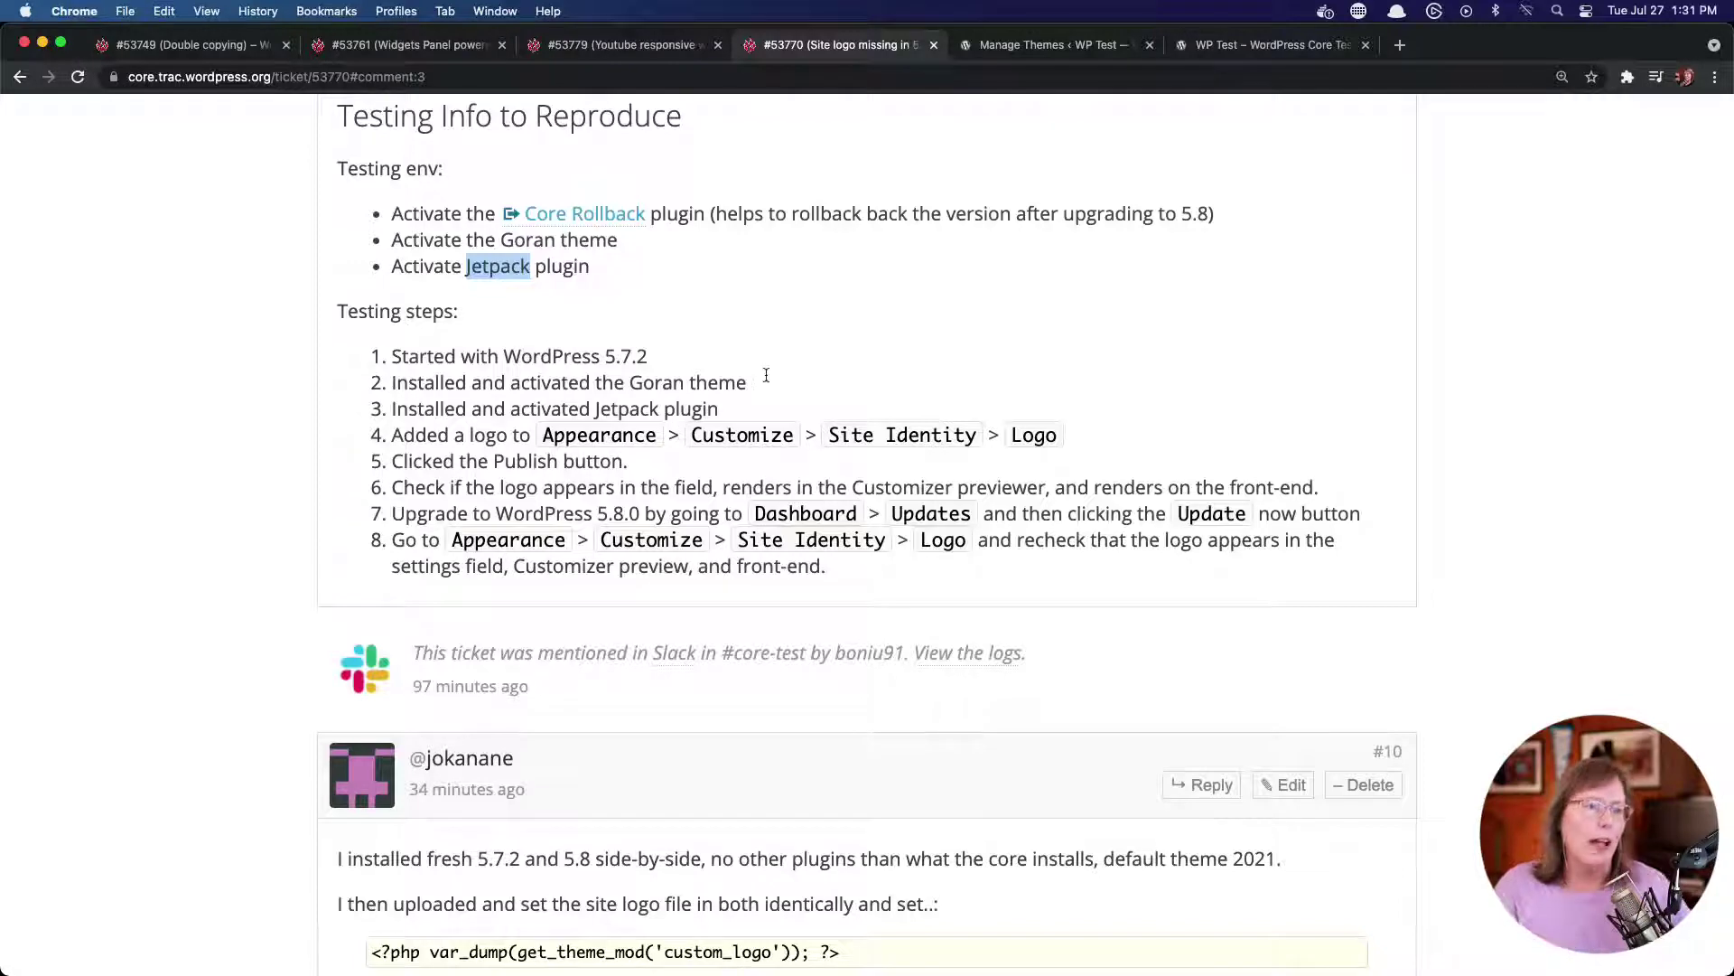
click(1046, 47)
click(859, 47)
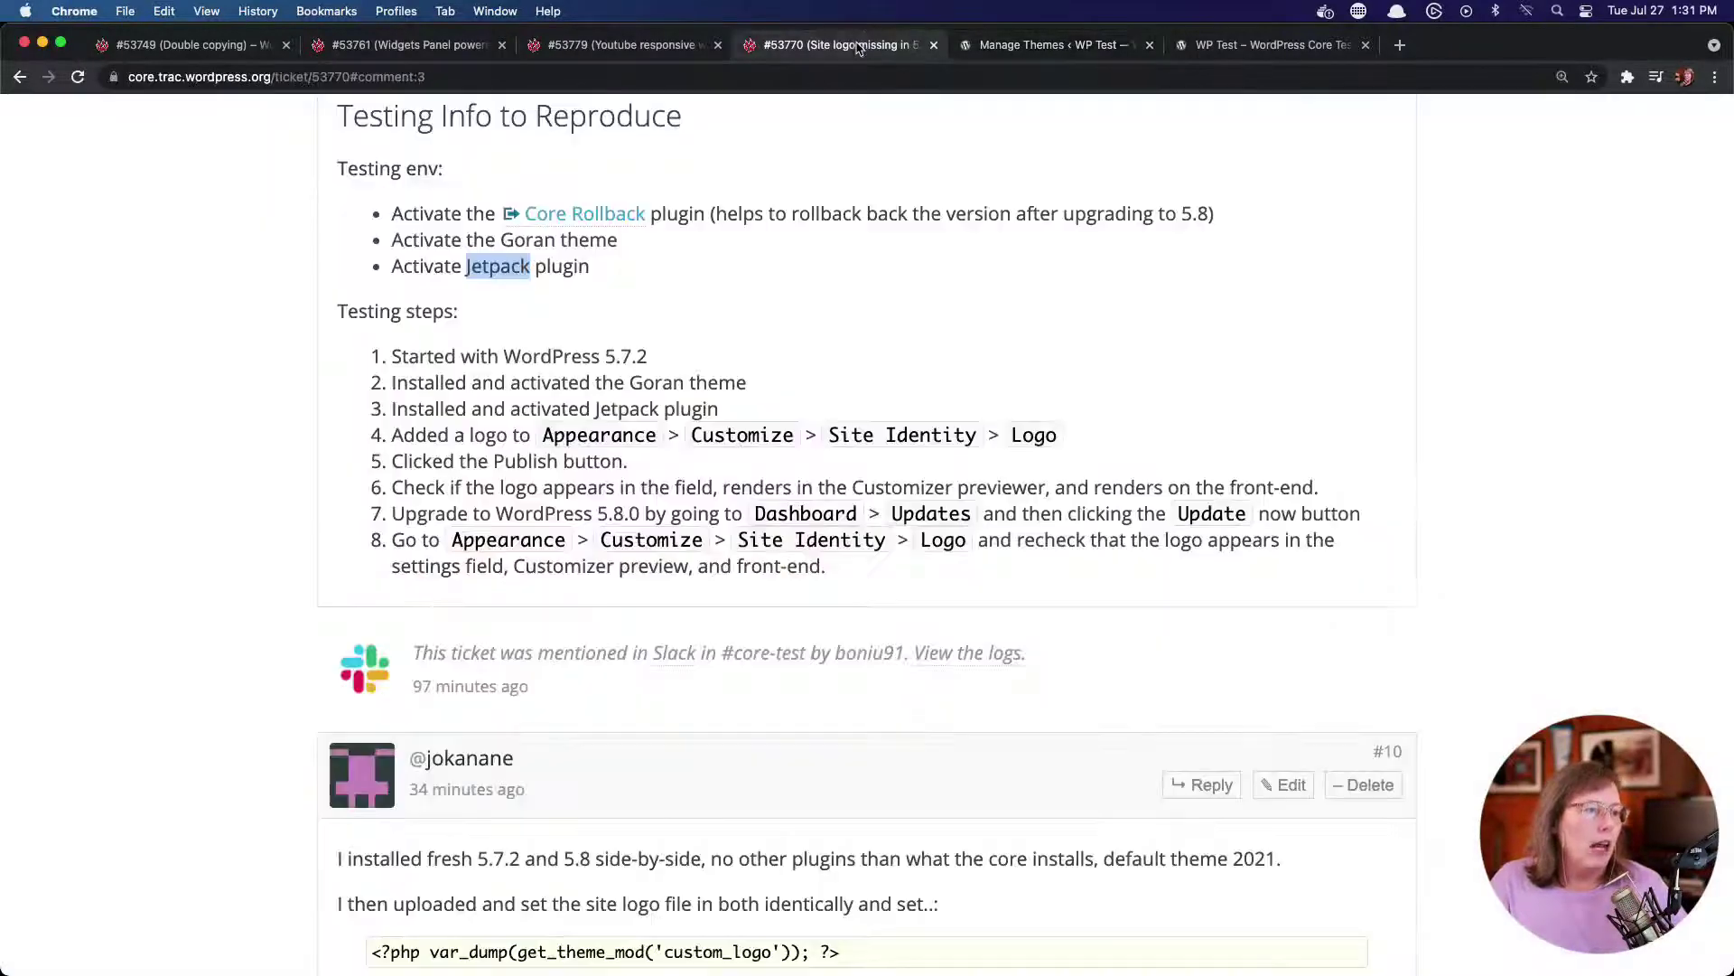
scroll(611, 394, down, 1)
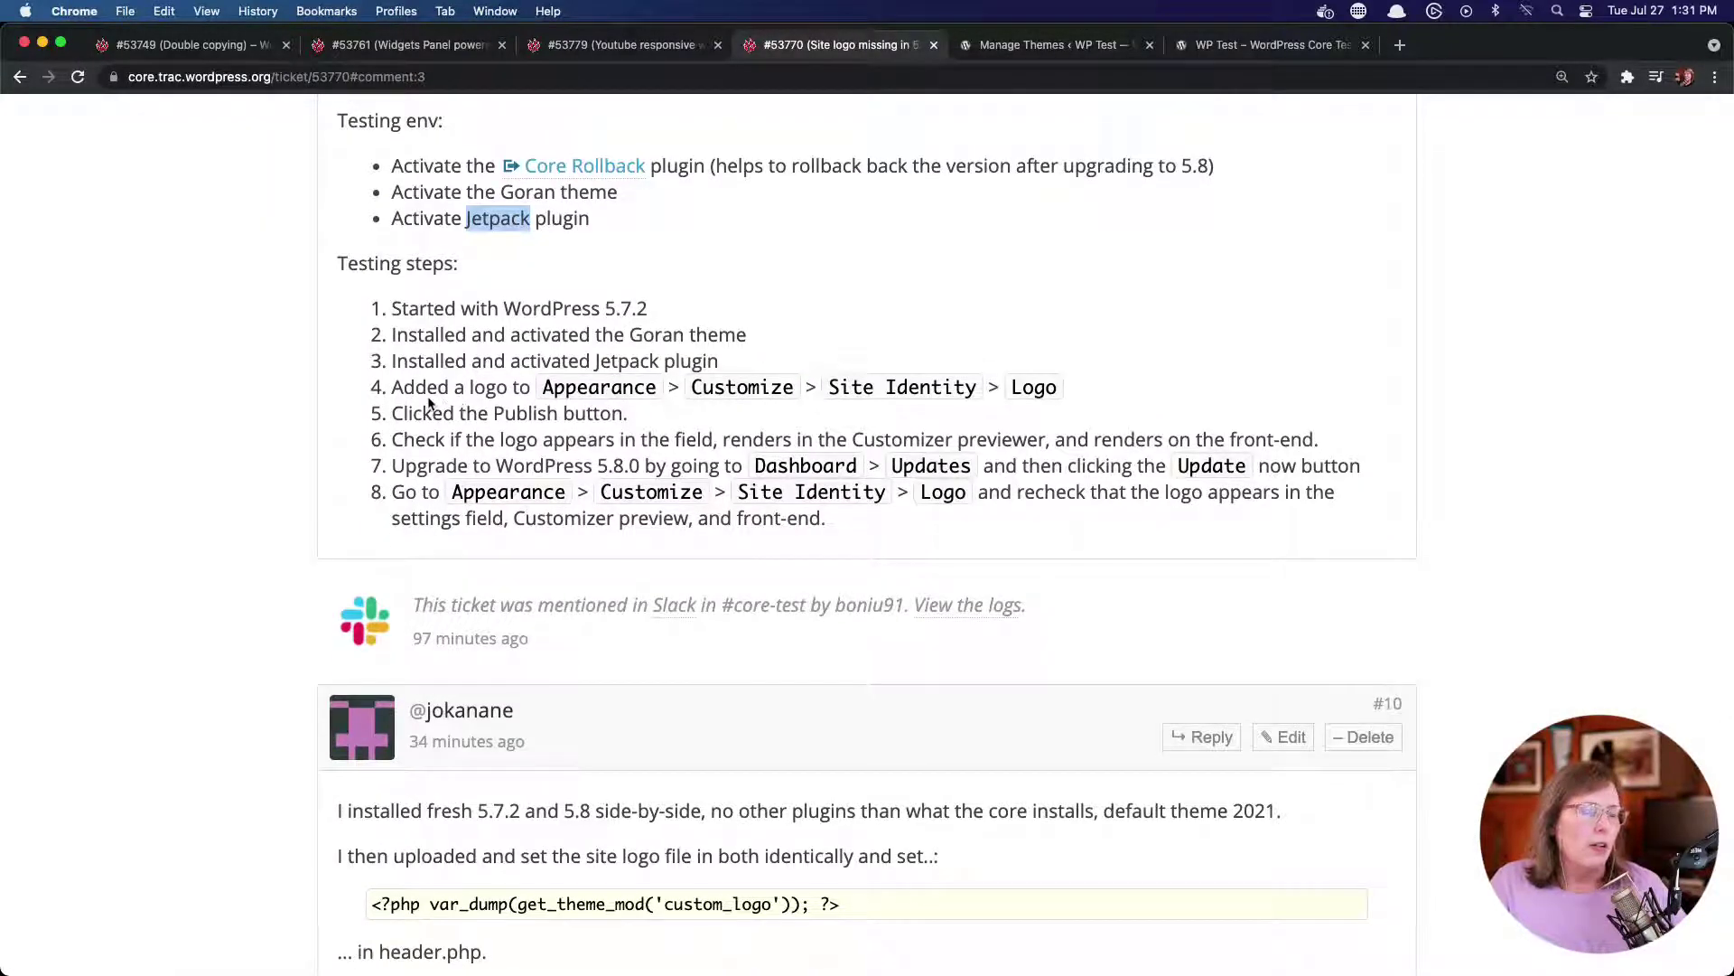
double_click(619, 388)
double_click(716, 389)
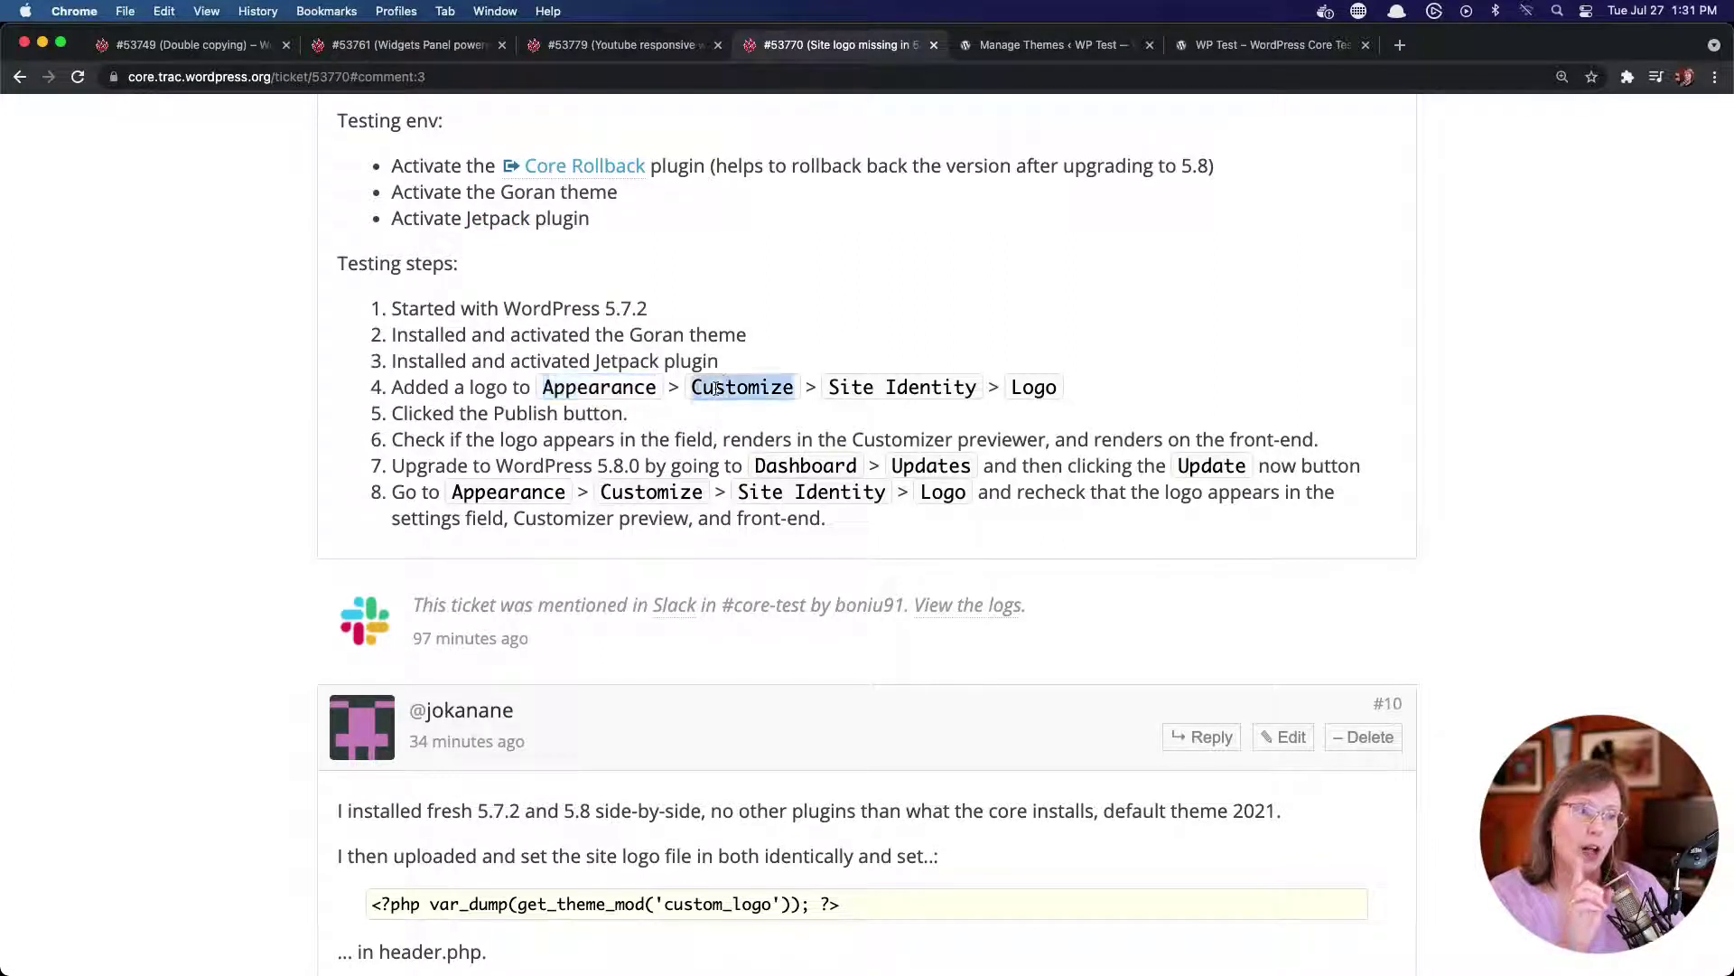
double_click(849, 388)
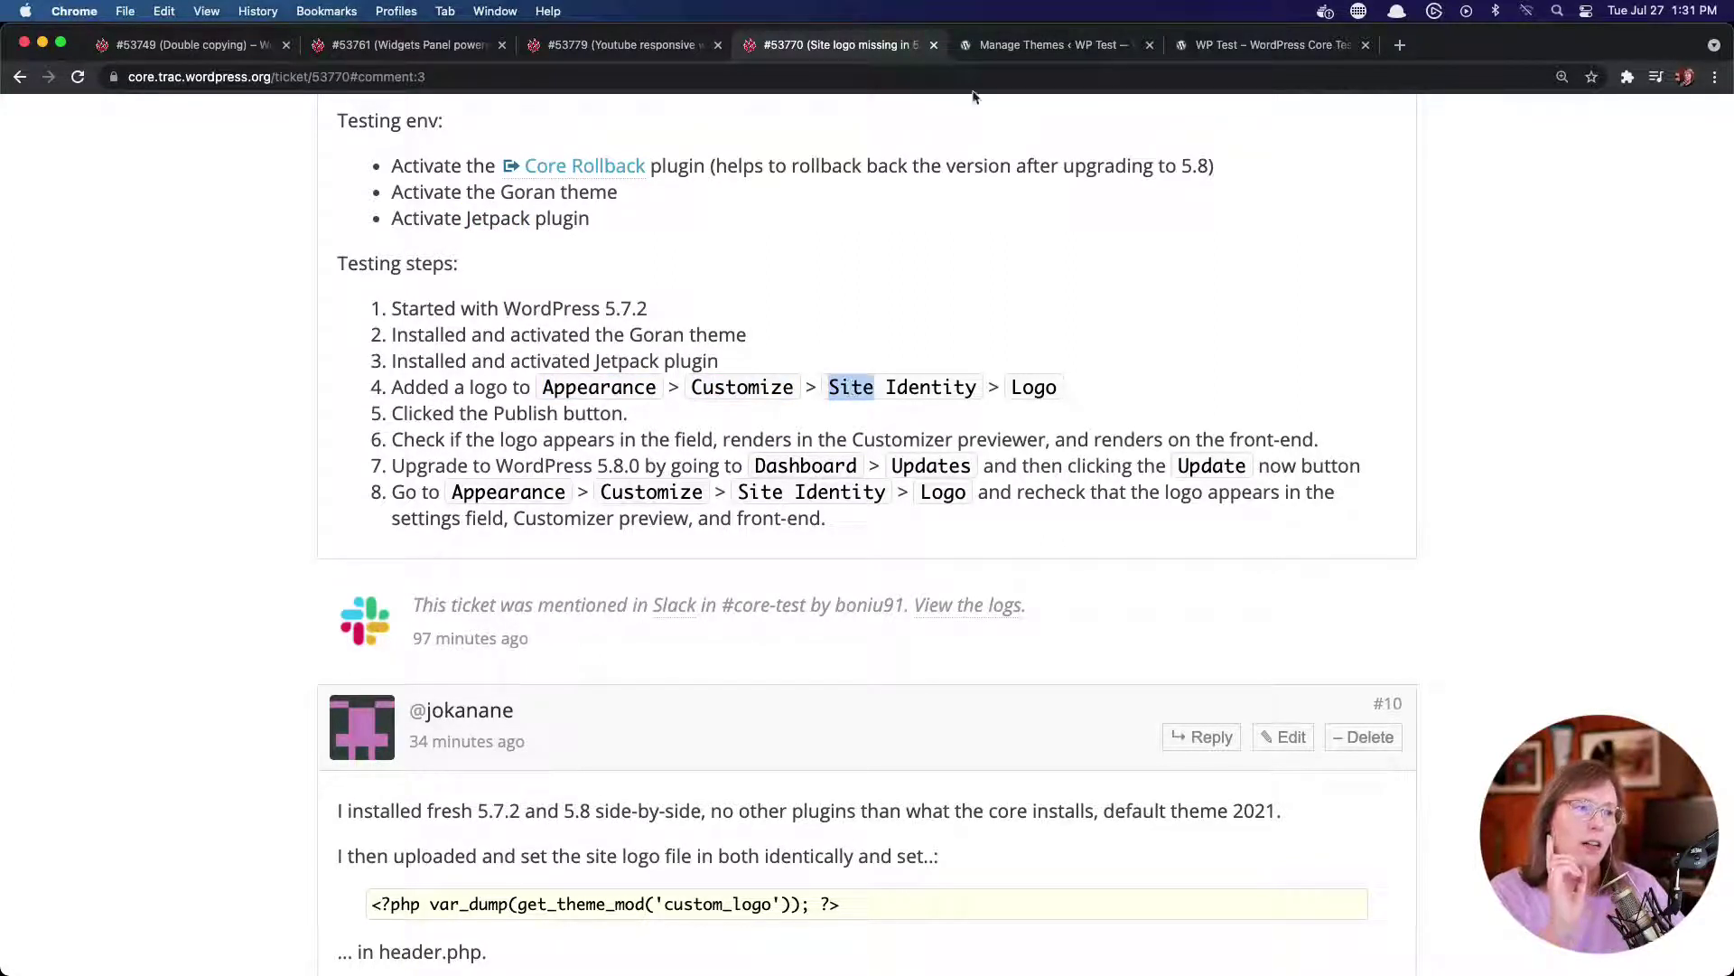
Open the Site Identity settings in the WP Test Customizer and remove the existing logo
click(1006, 55)
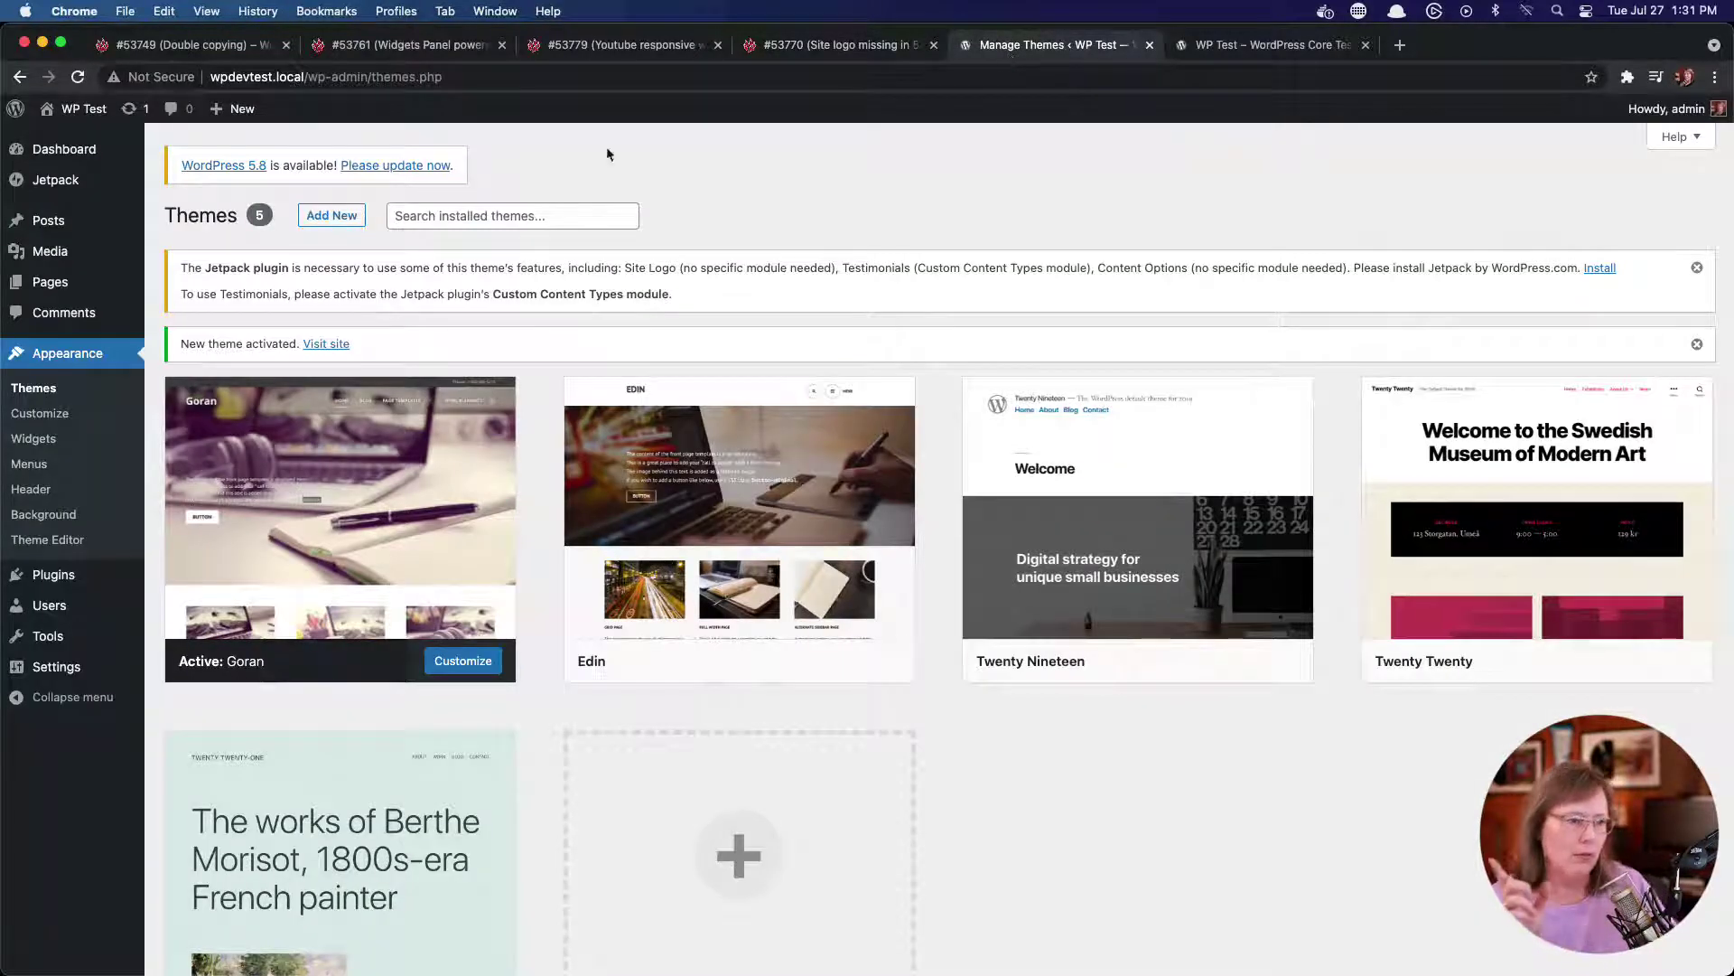
click(63, 412)
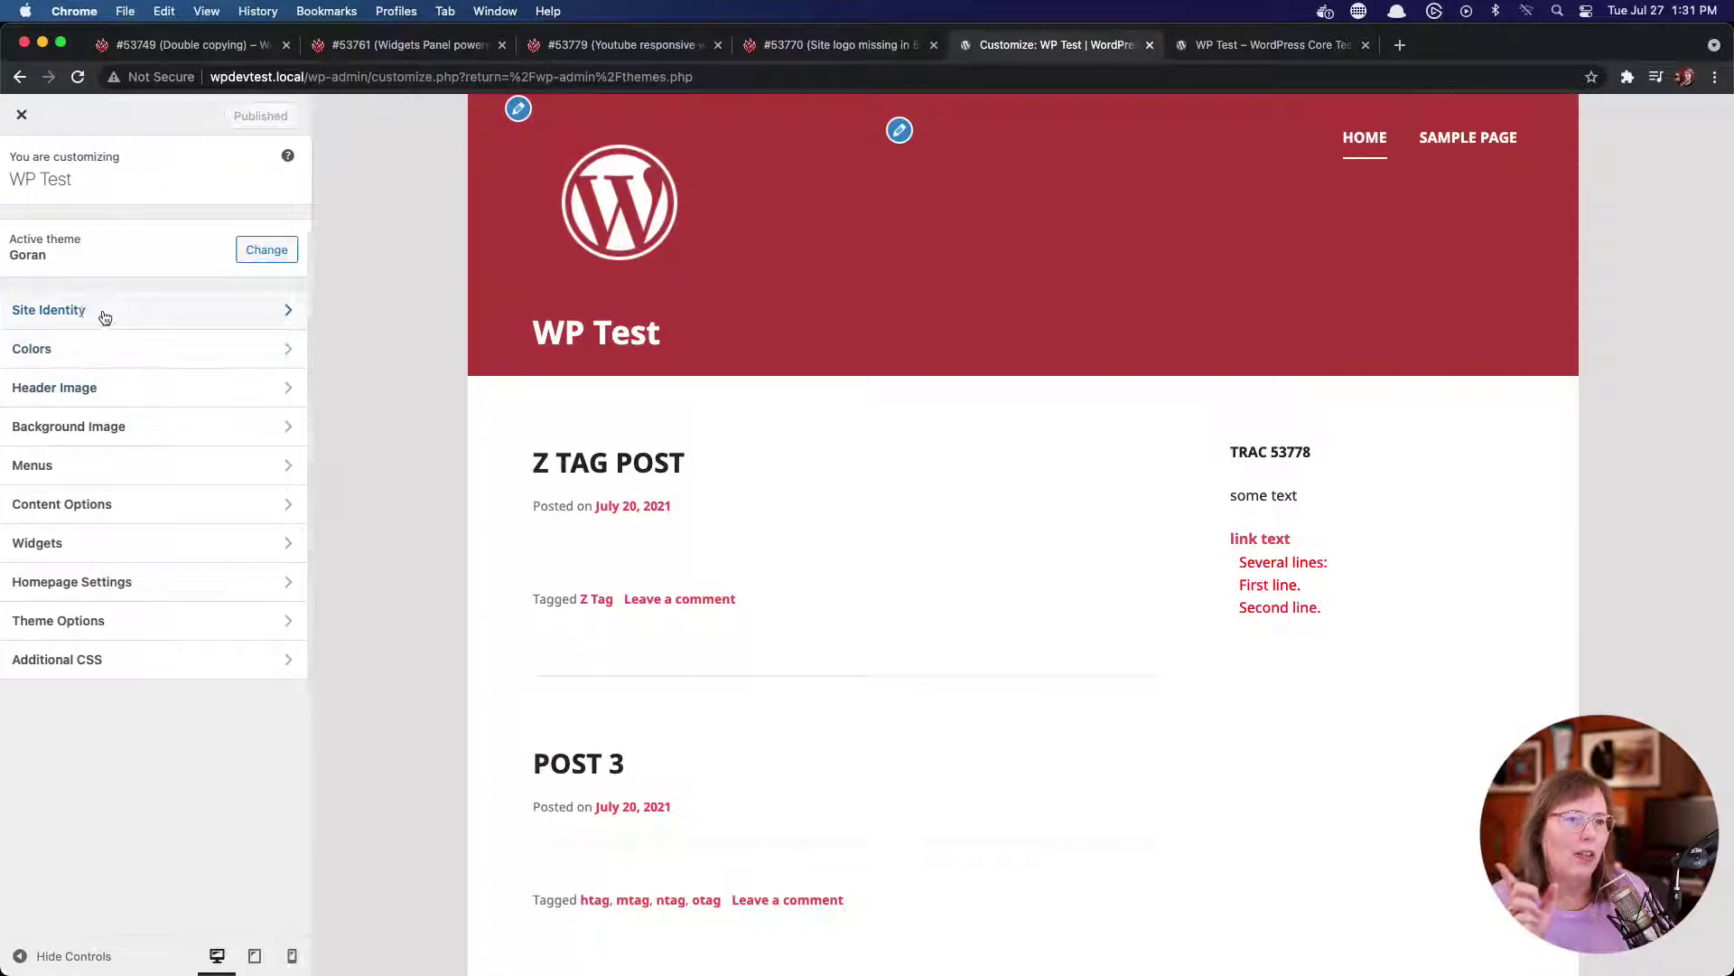
click(99, 312)
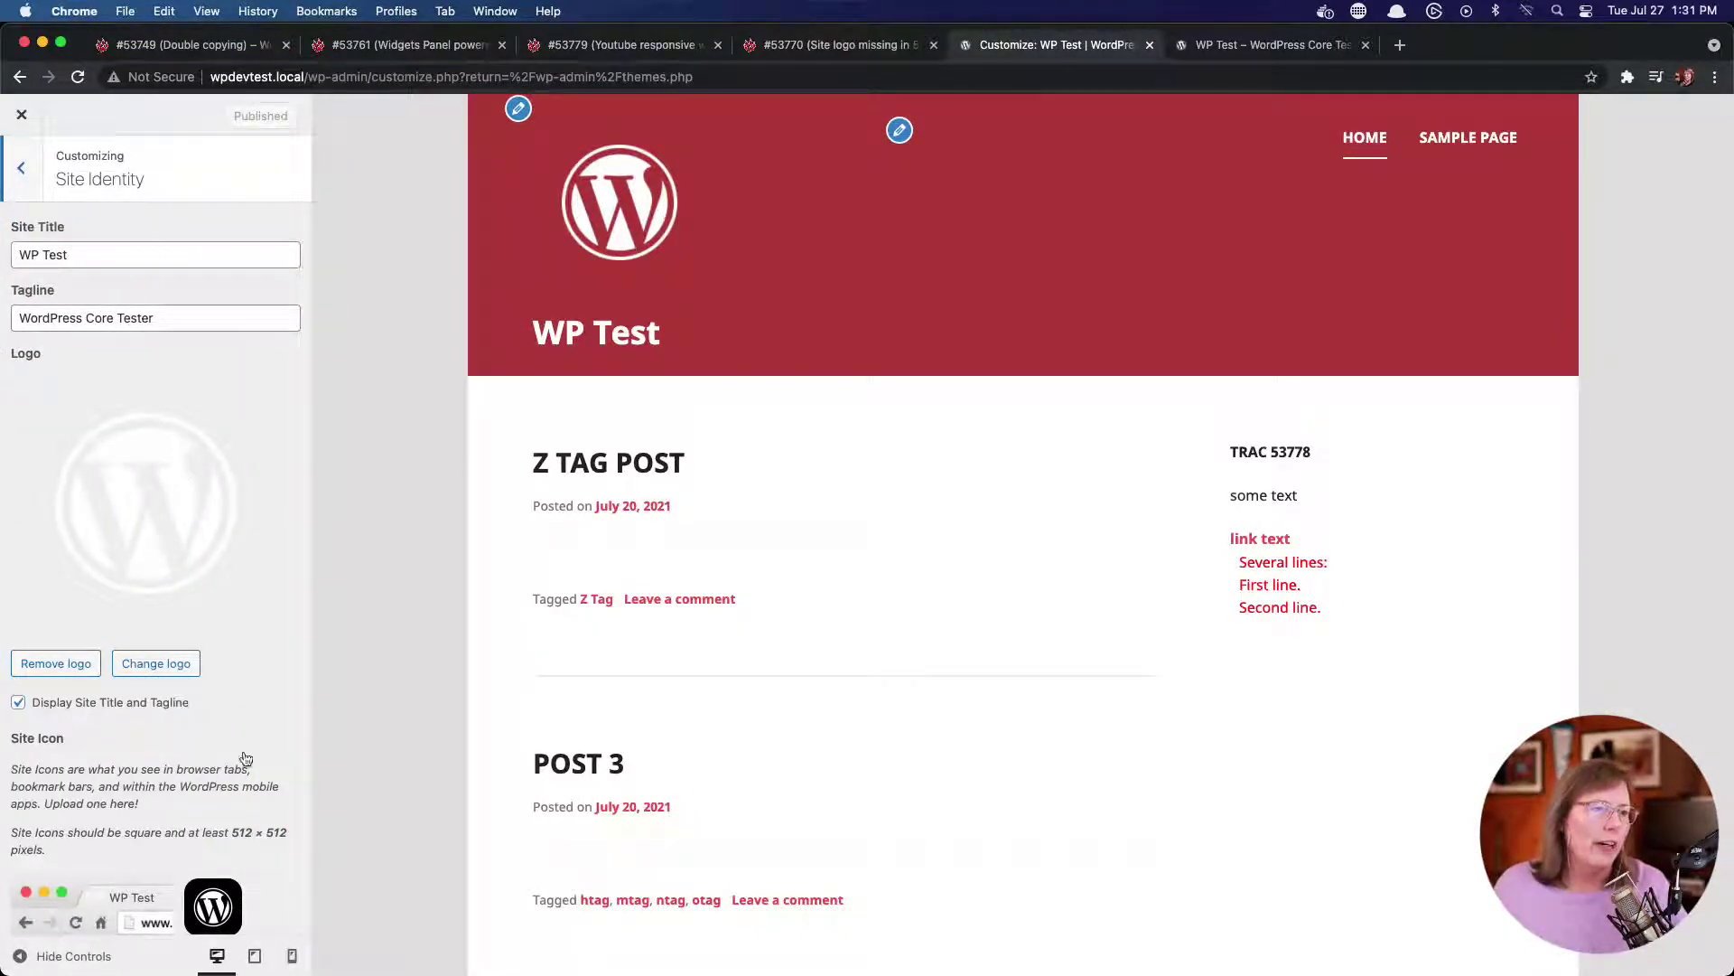
click(54, 669)
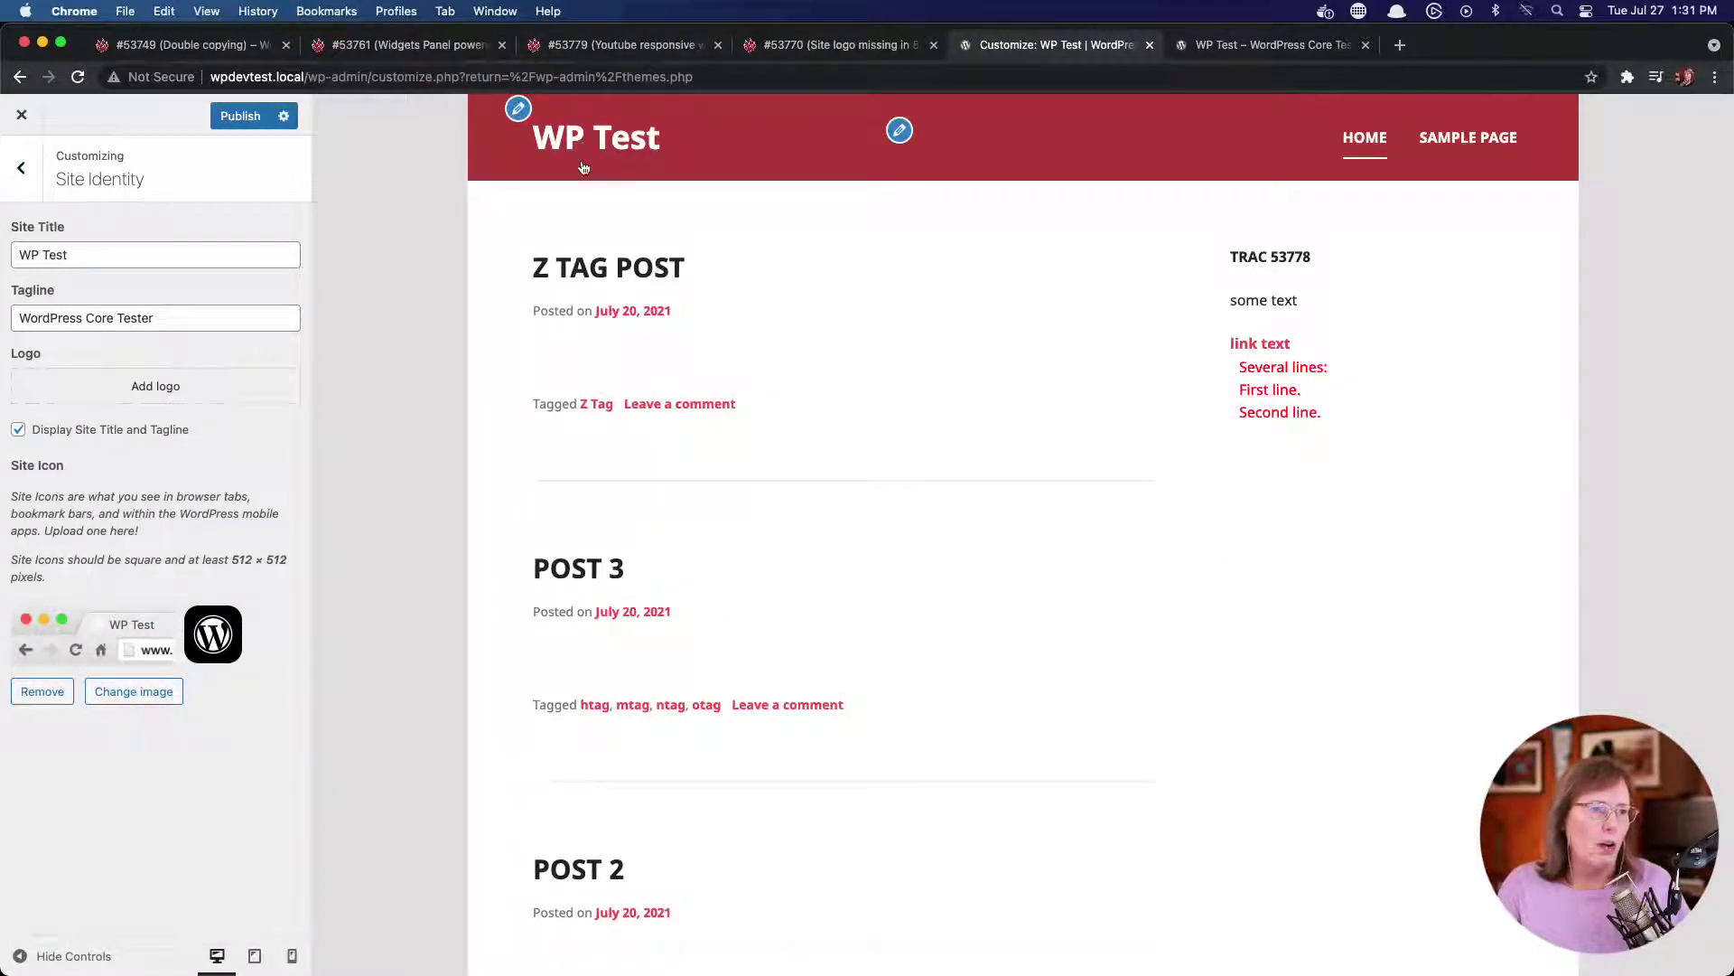
Add cropped-cropped-WordPress-logotype-wmark-white.png from the Media Library as the site logo, crop it with the suggested area, and publish
click(162, 387)
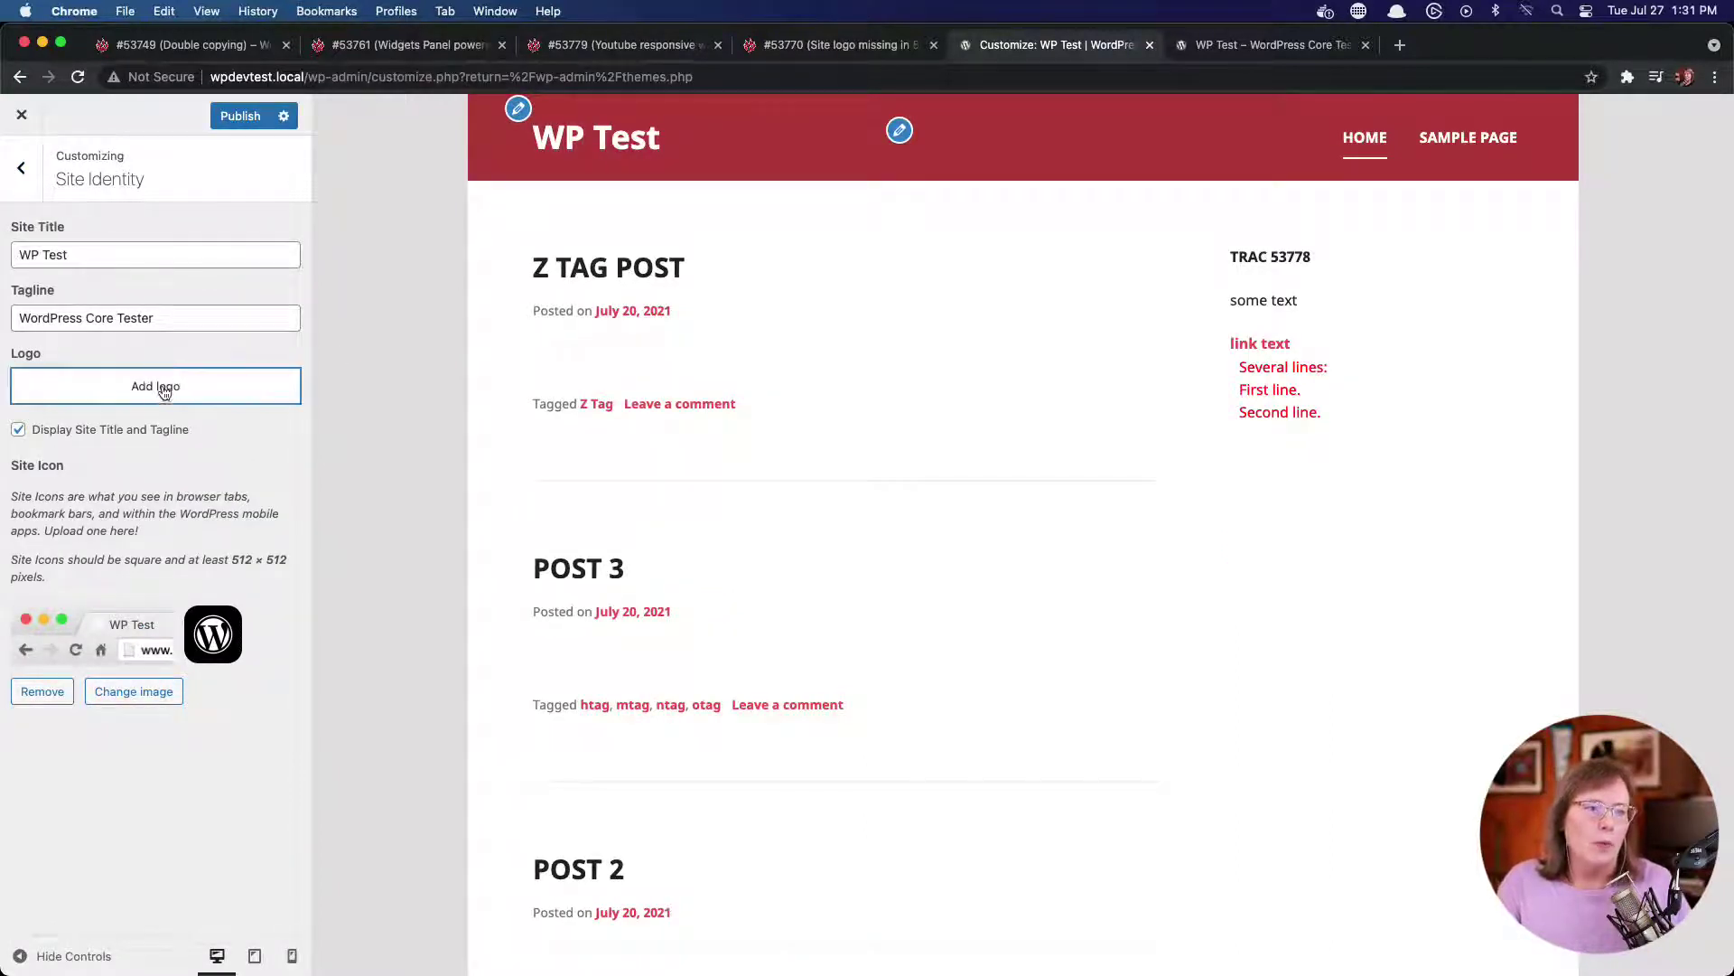
click(245, 357)
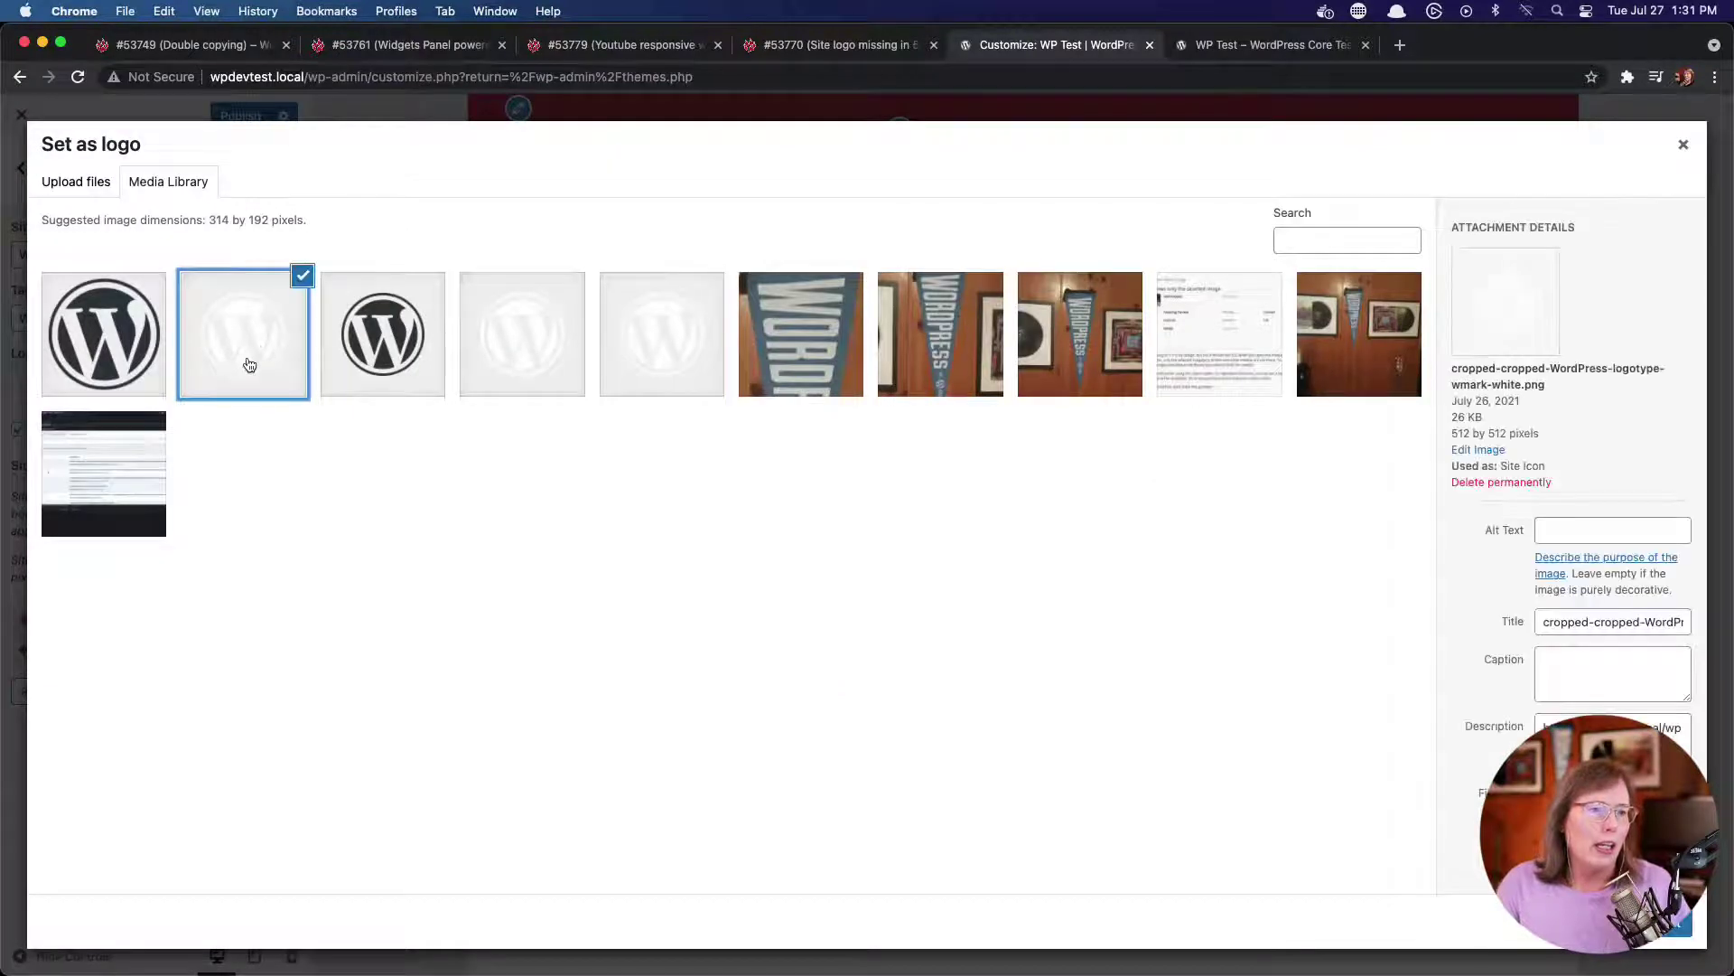
click(1667, 923)
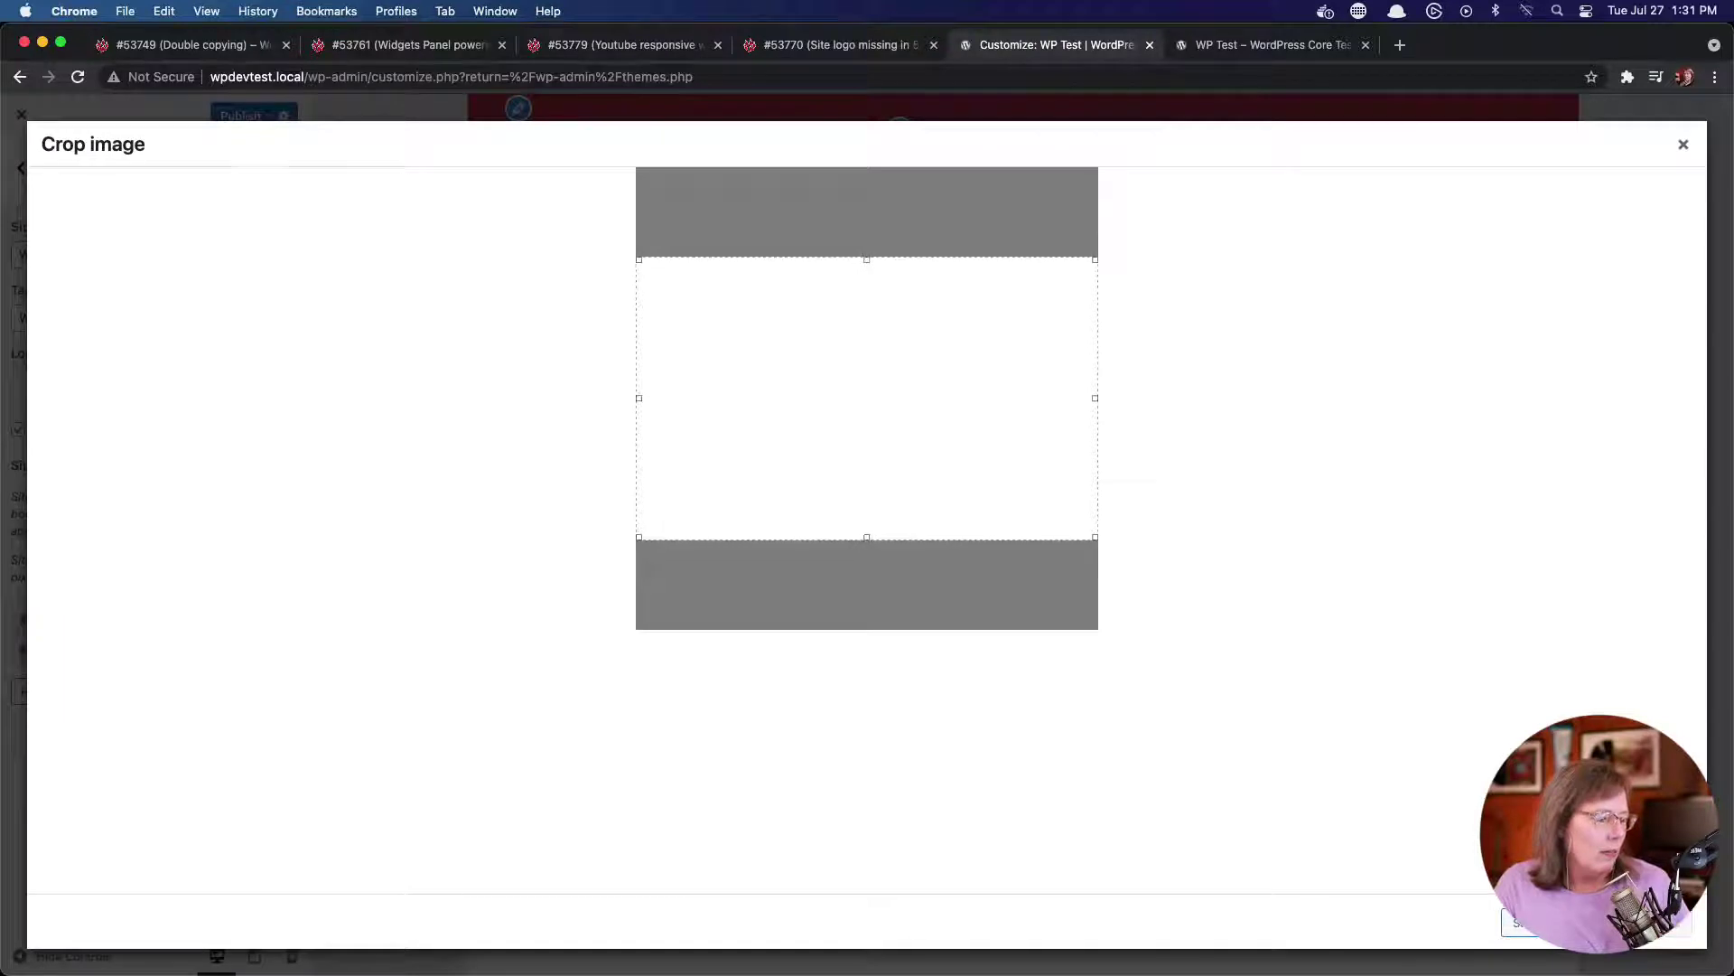
click(1667, 923)
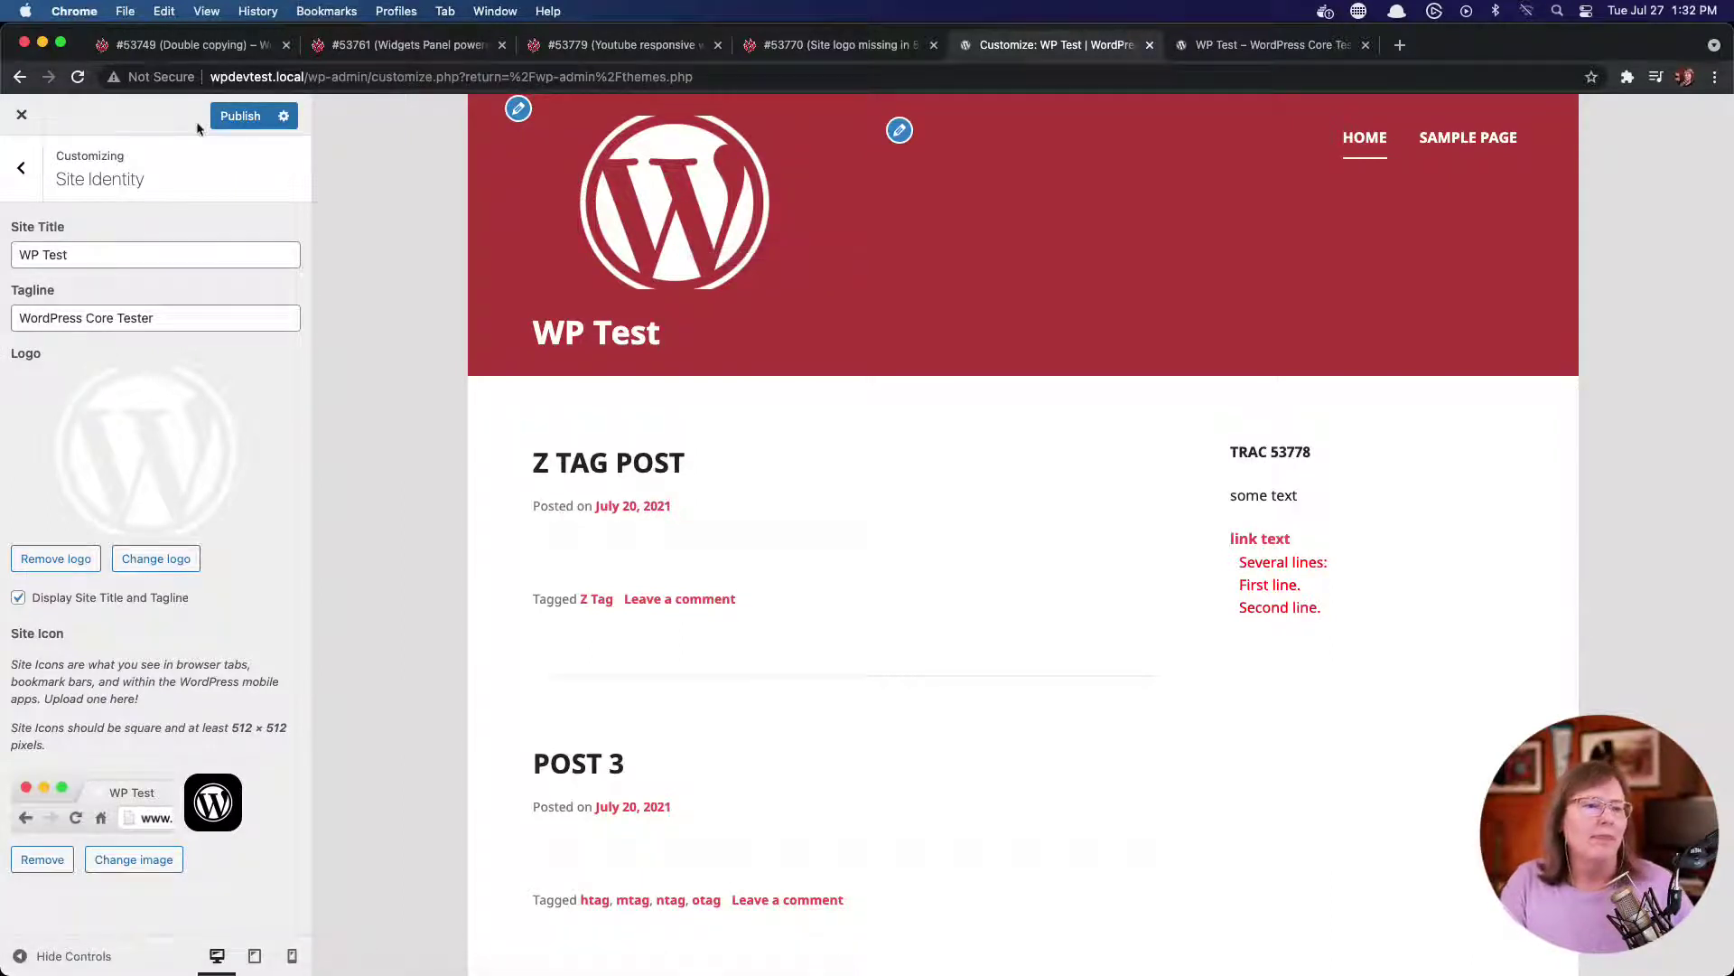
click(233, 117)
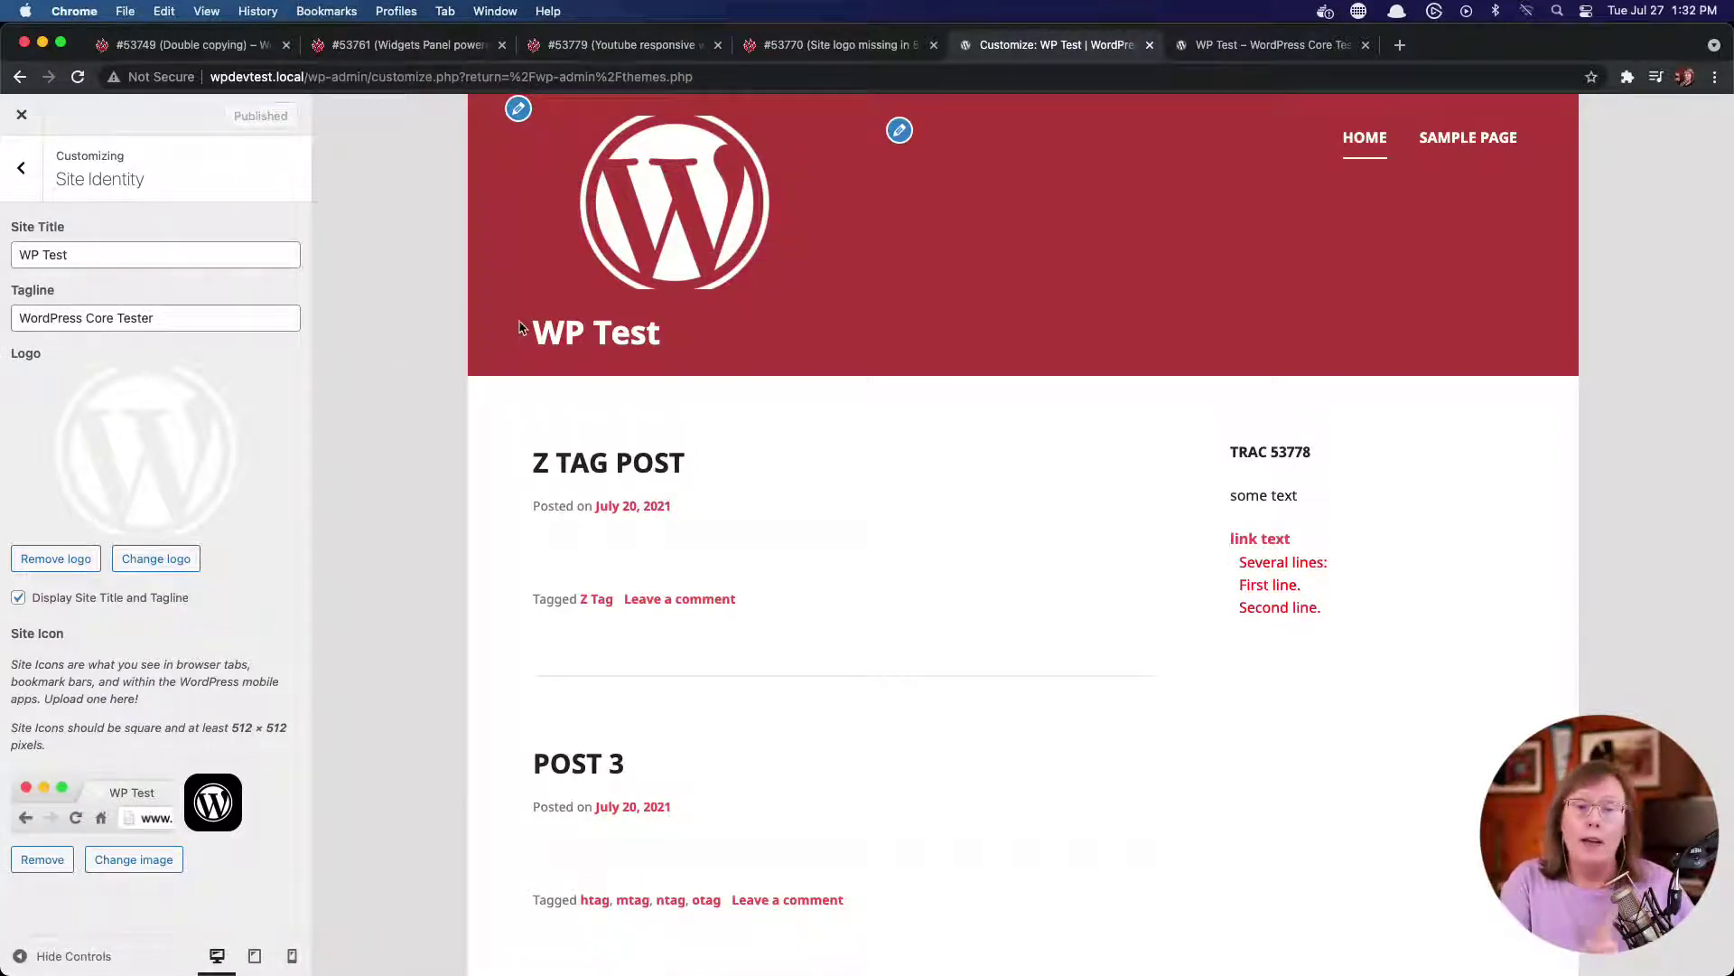
Follow testing step 6 of the ticket by checking the logo in the Customizer field, its preview, and the reloaded front end
click(878, 52)
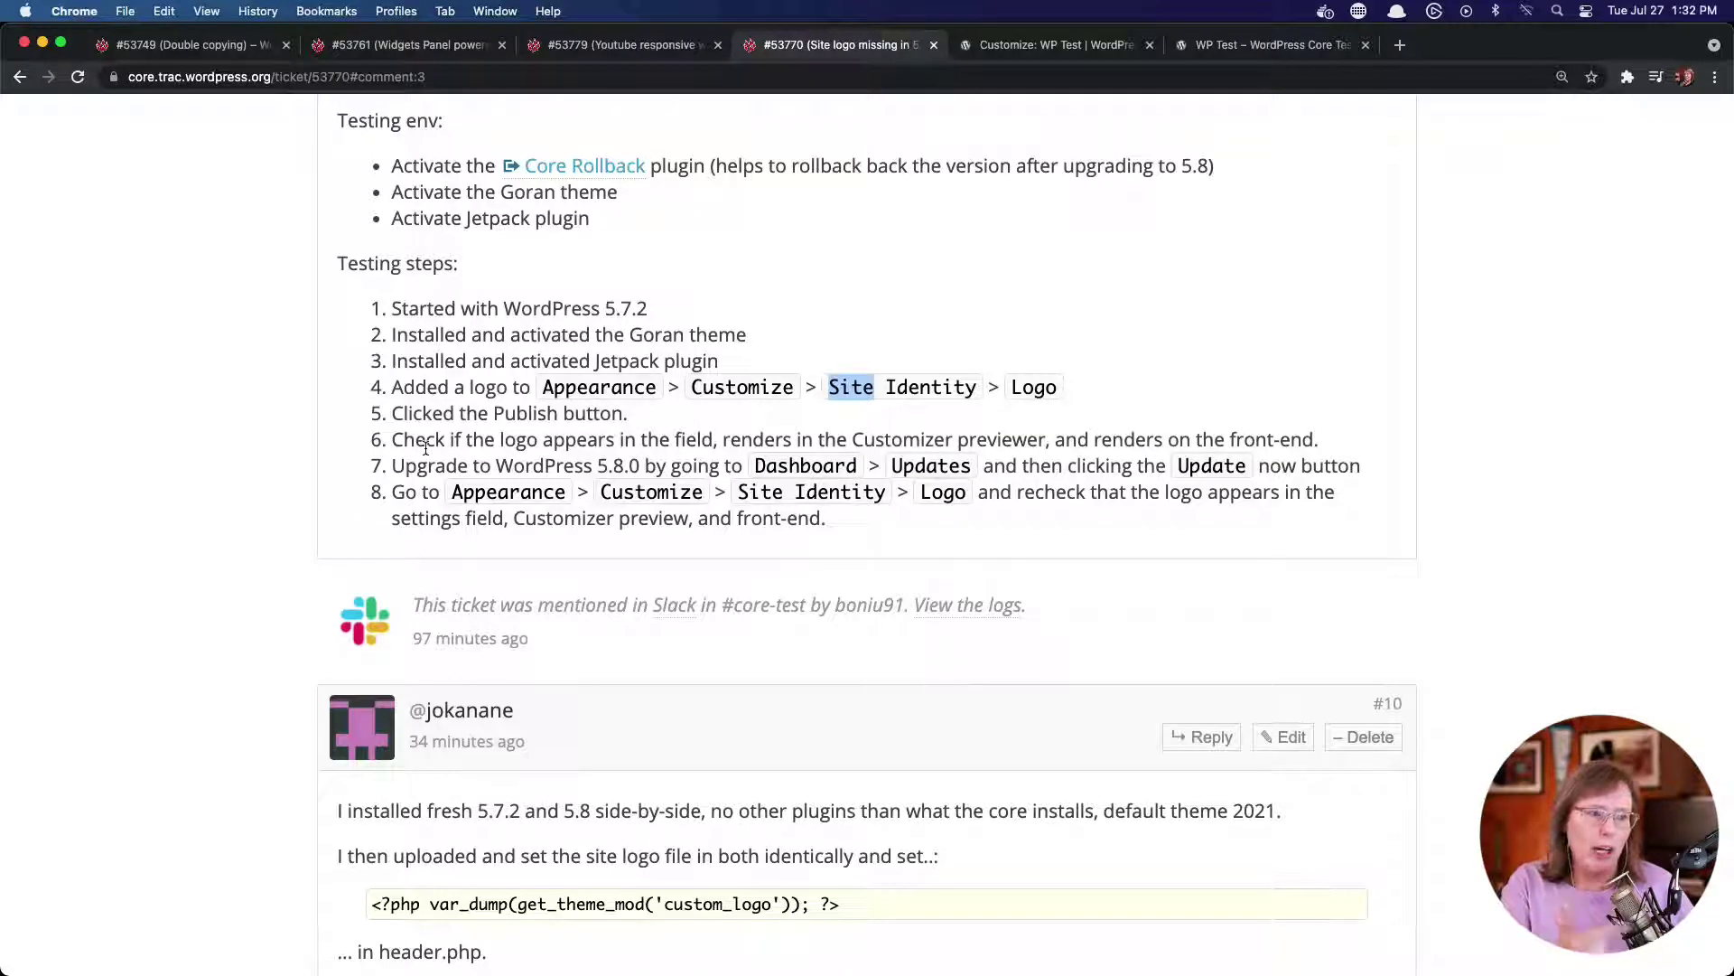
click(1024, 53)
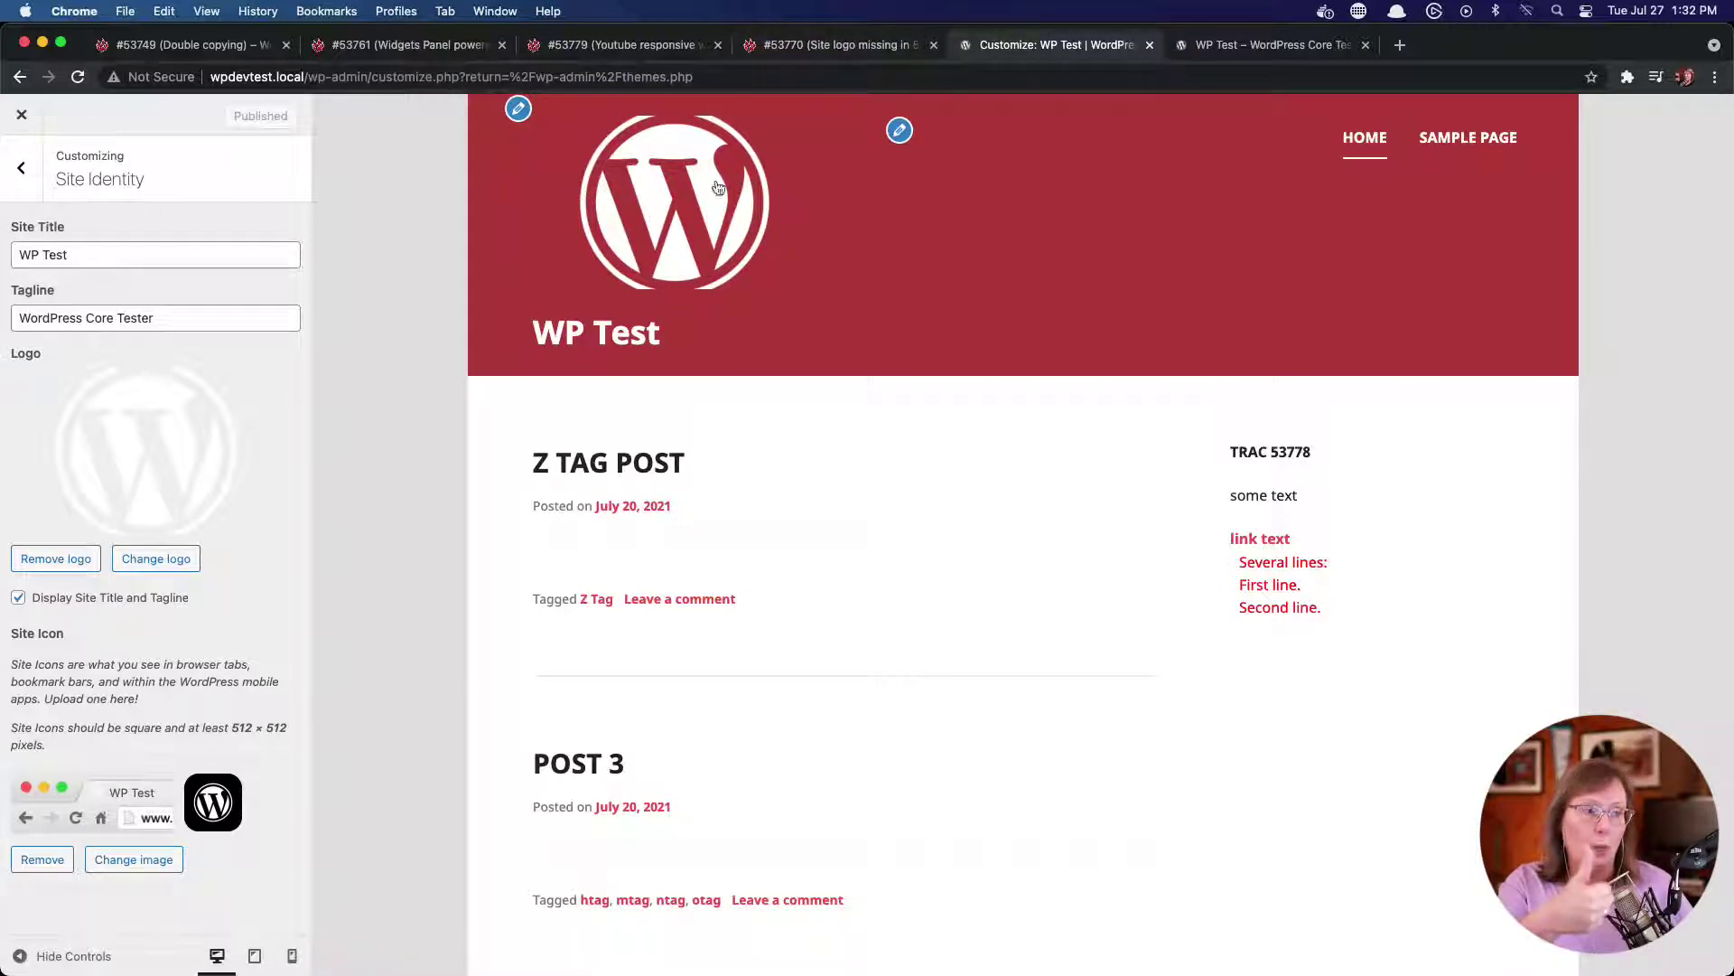
click(790, 47)
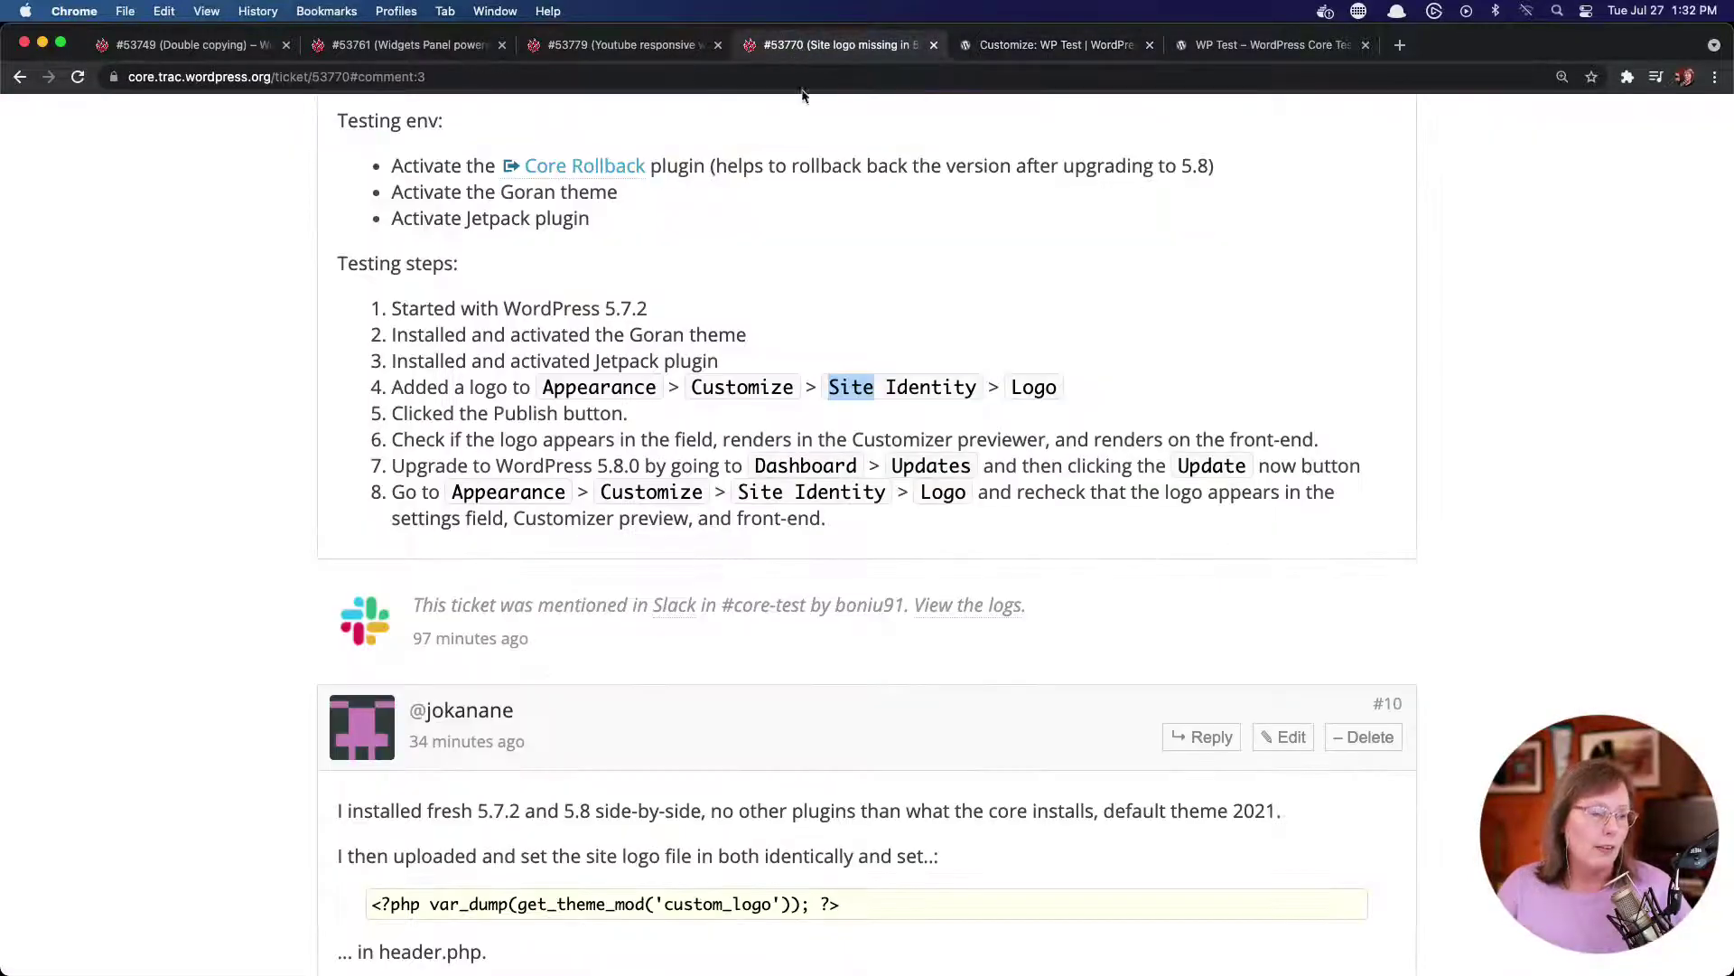
click(1238, 47)
click(77, 77)
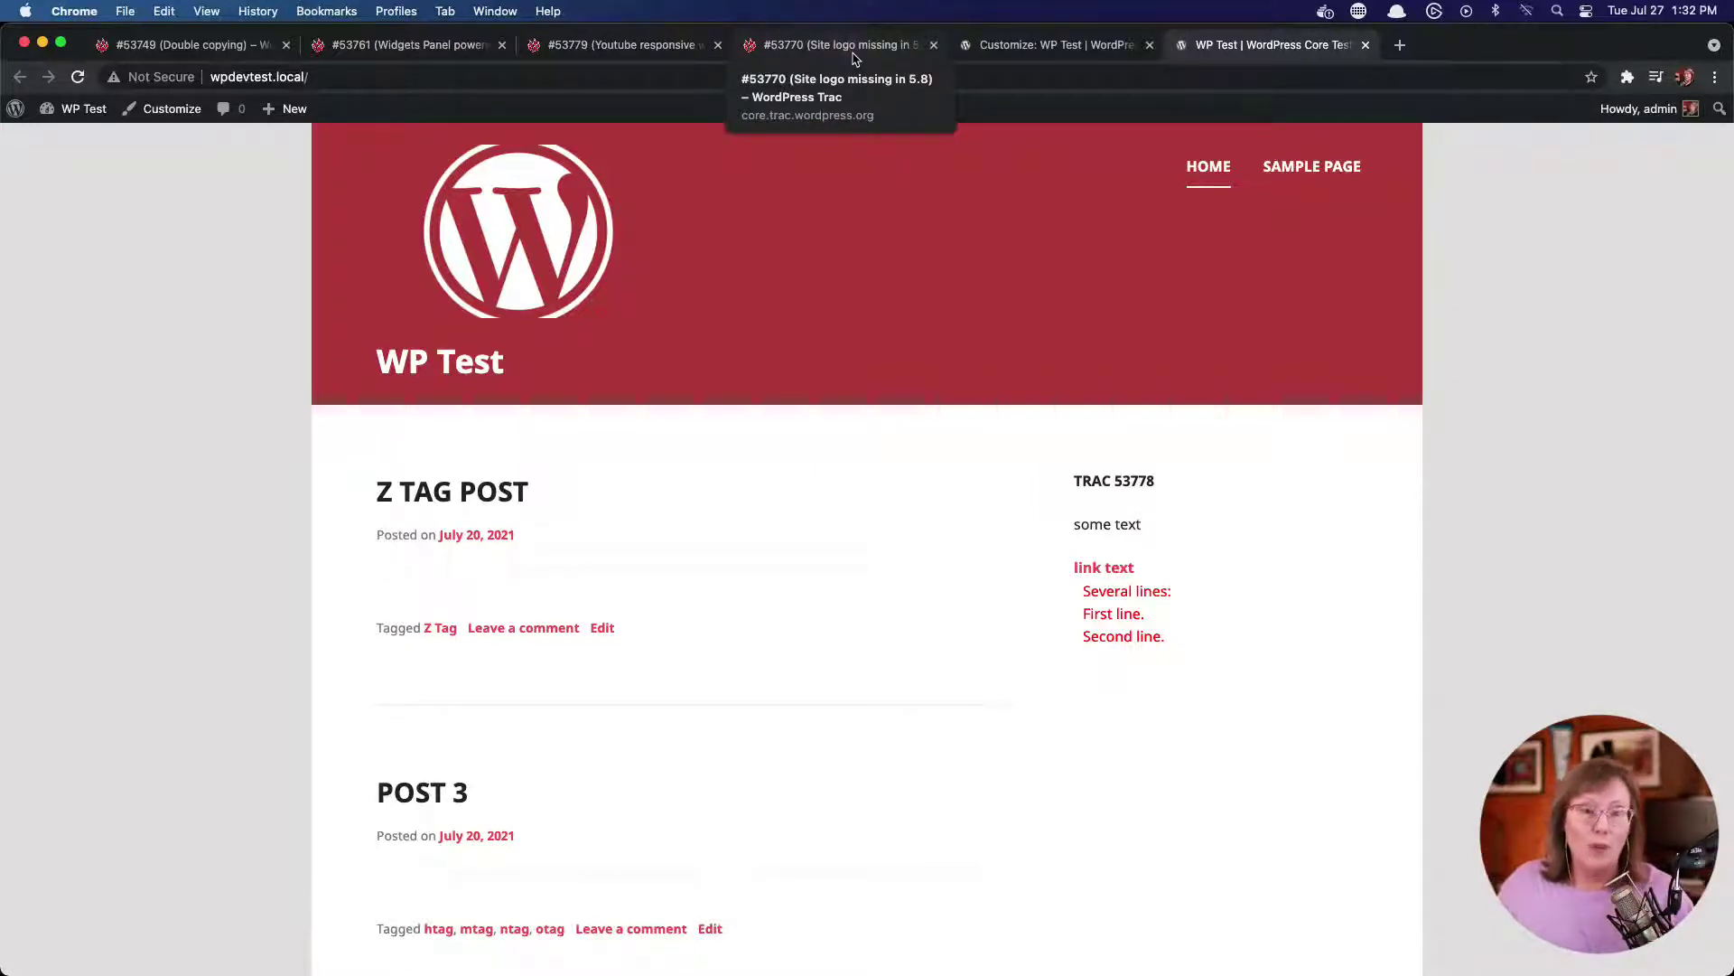
Close the Customizer and update the WP Test site to WordPress 5.8, following testing step 7 of the ticket
click(1051, 47)
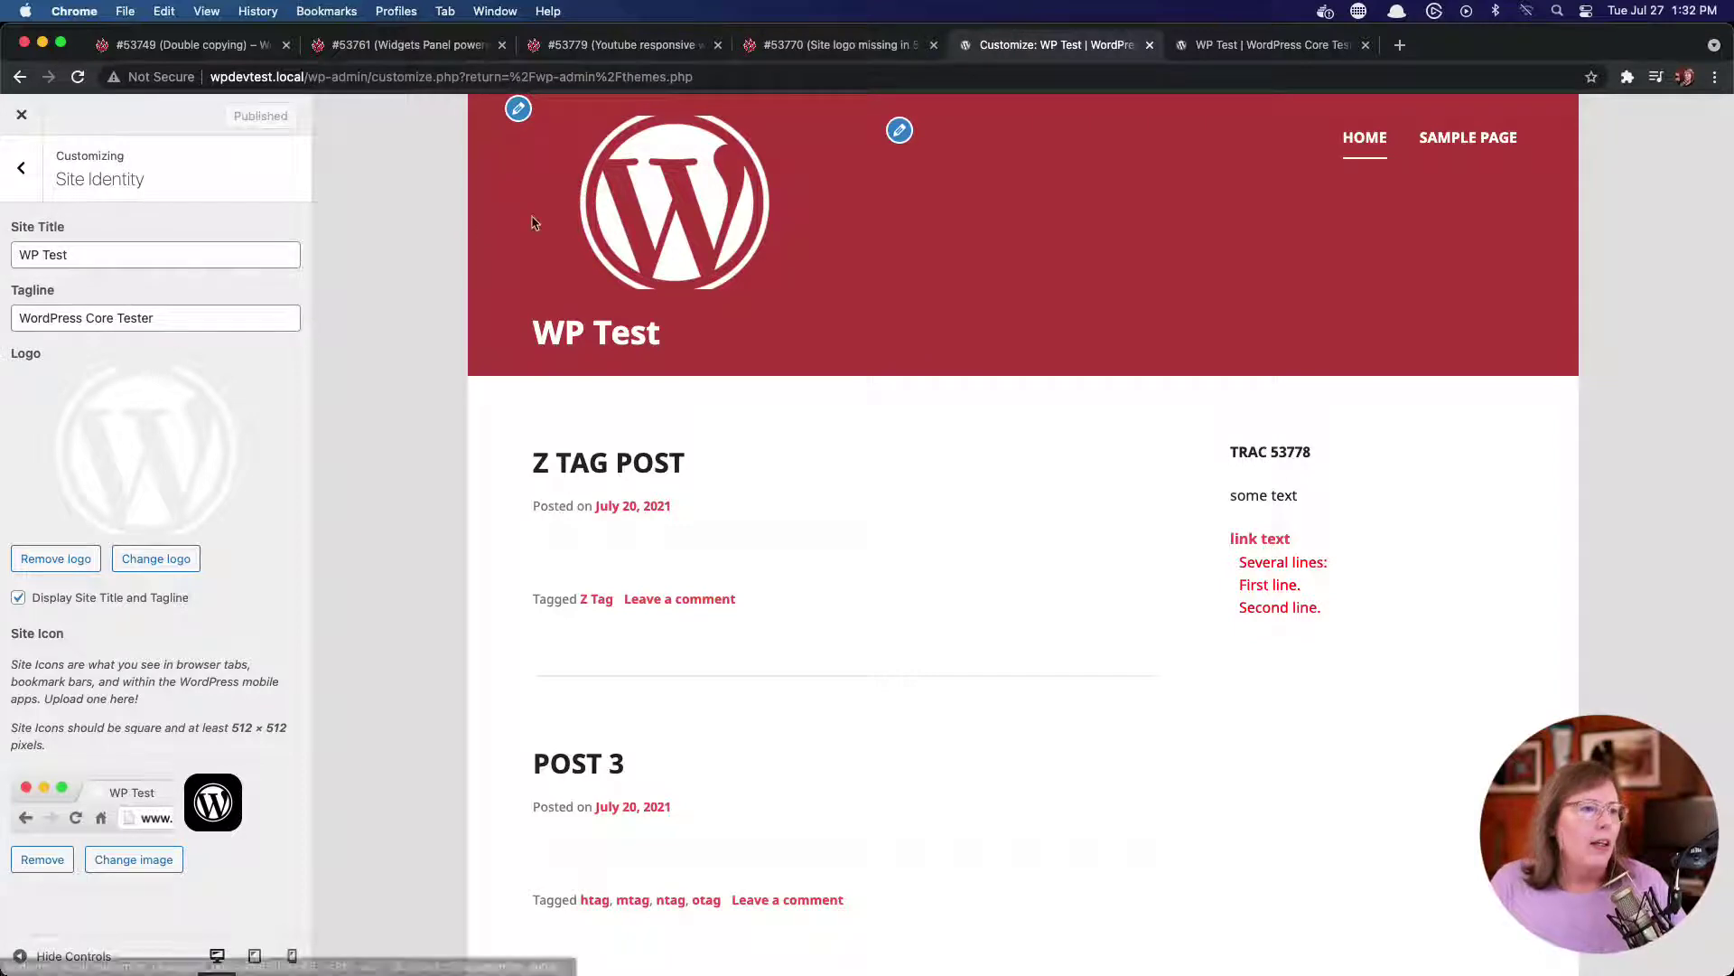
click(20, 120)
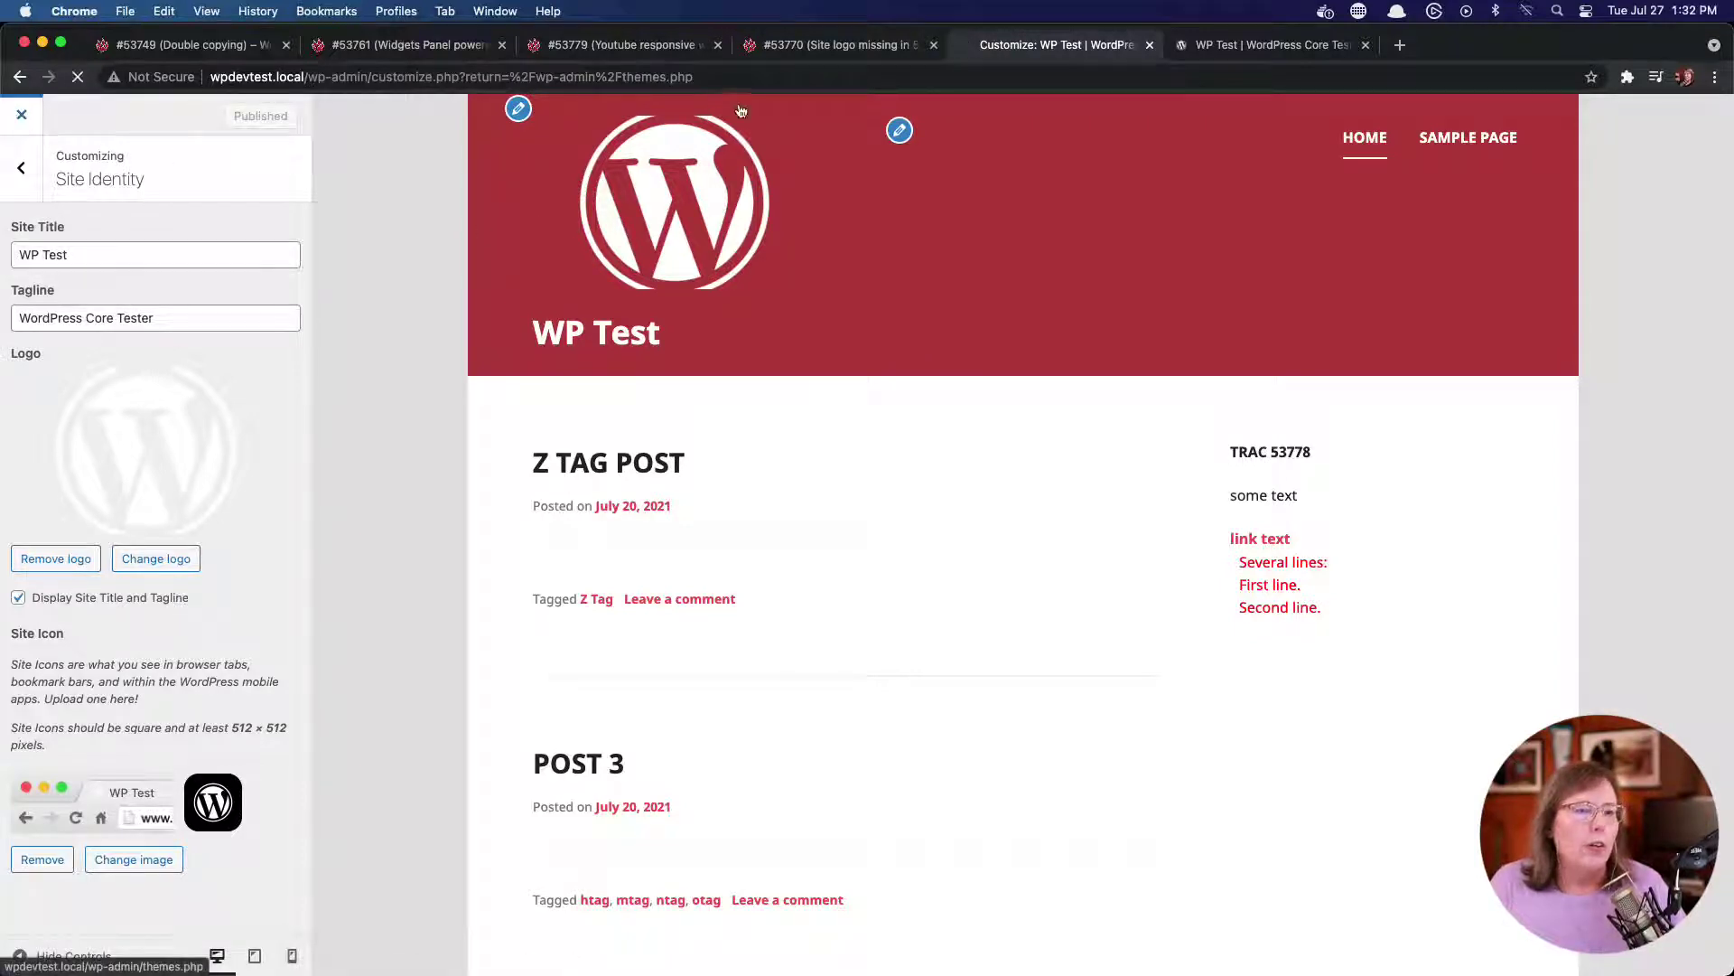
click(893, 46)
scroll(494, 422, down, 3)
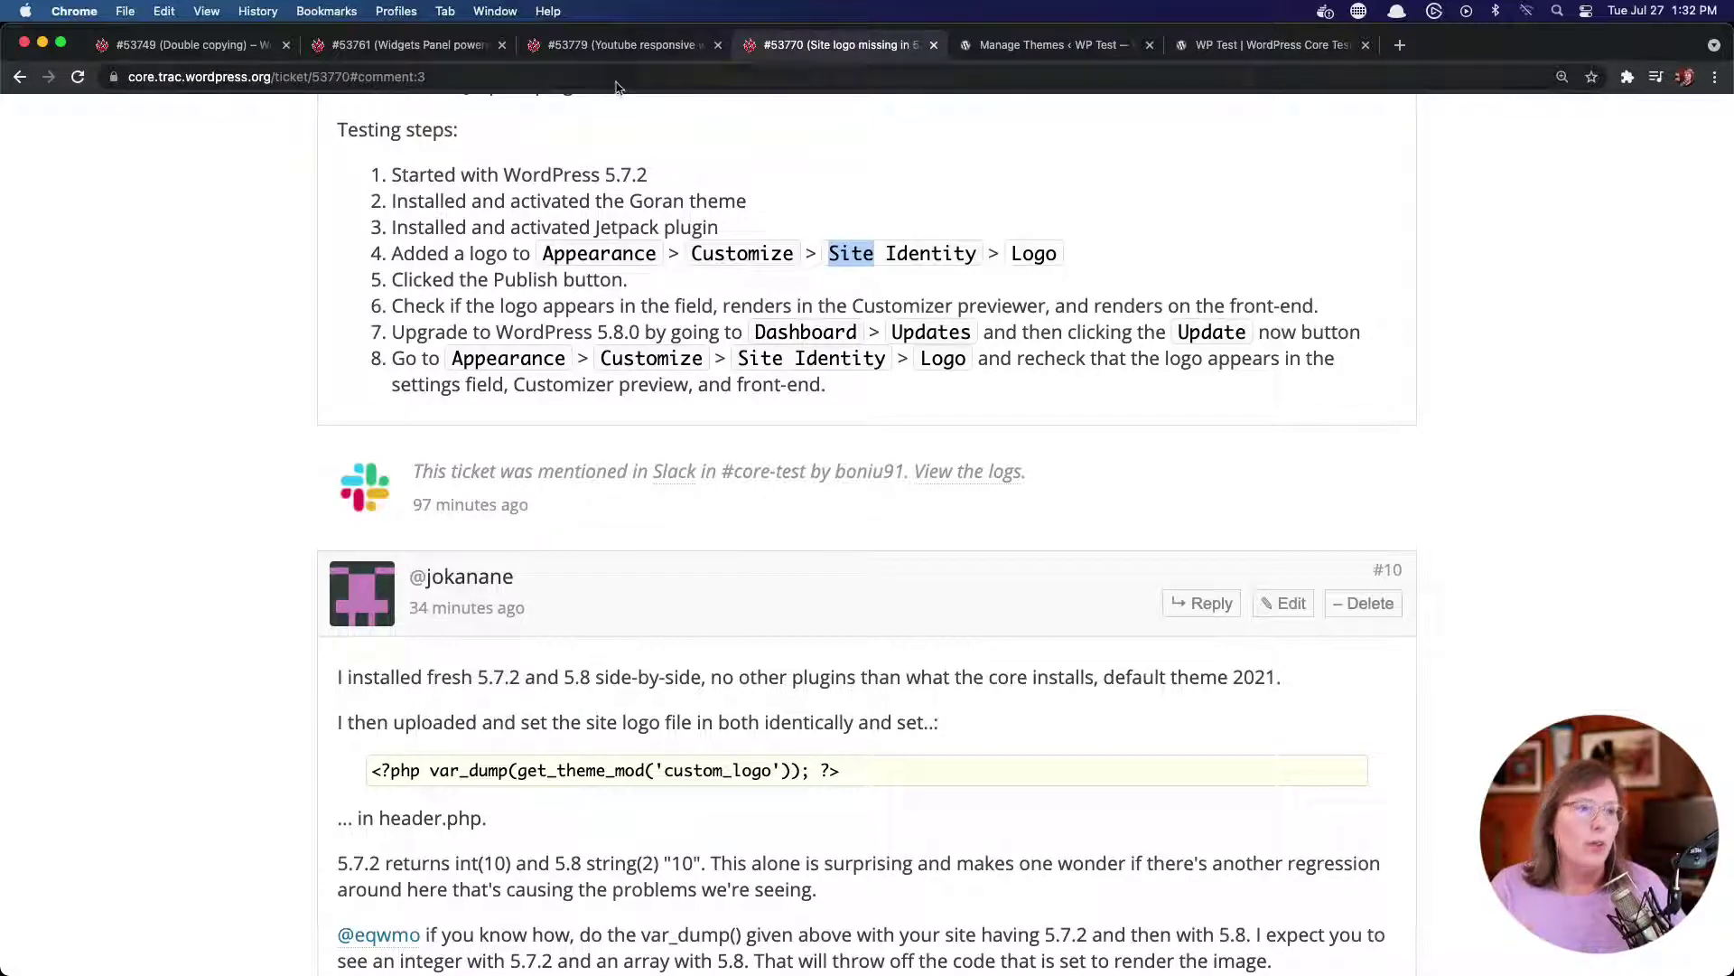
click(1026, 47)
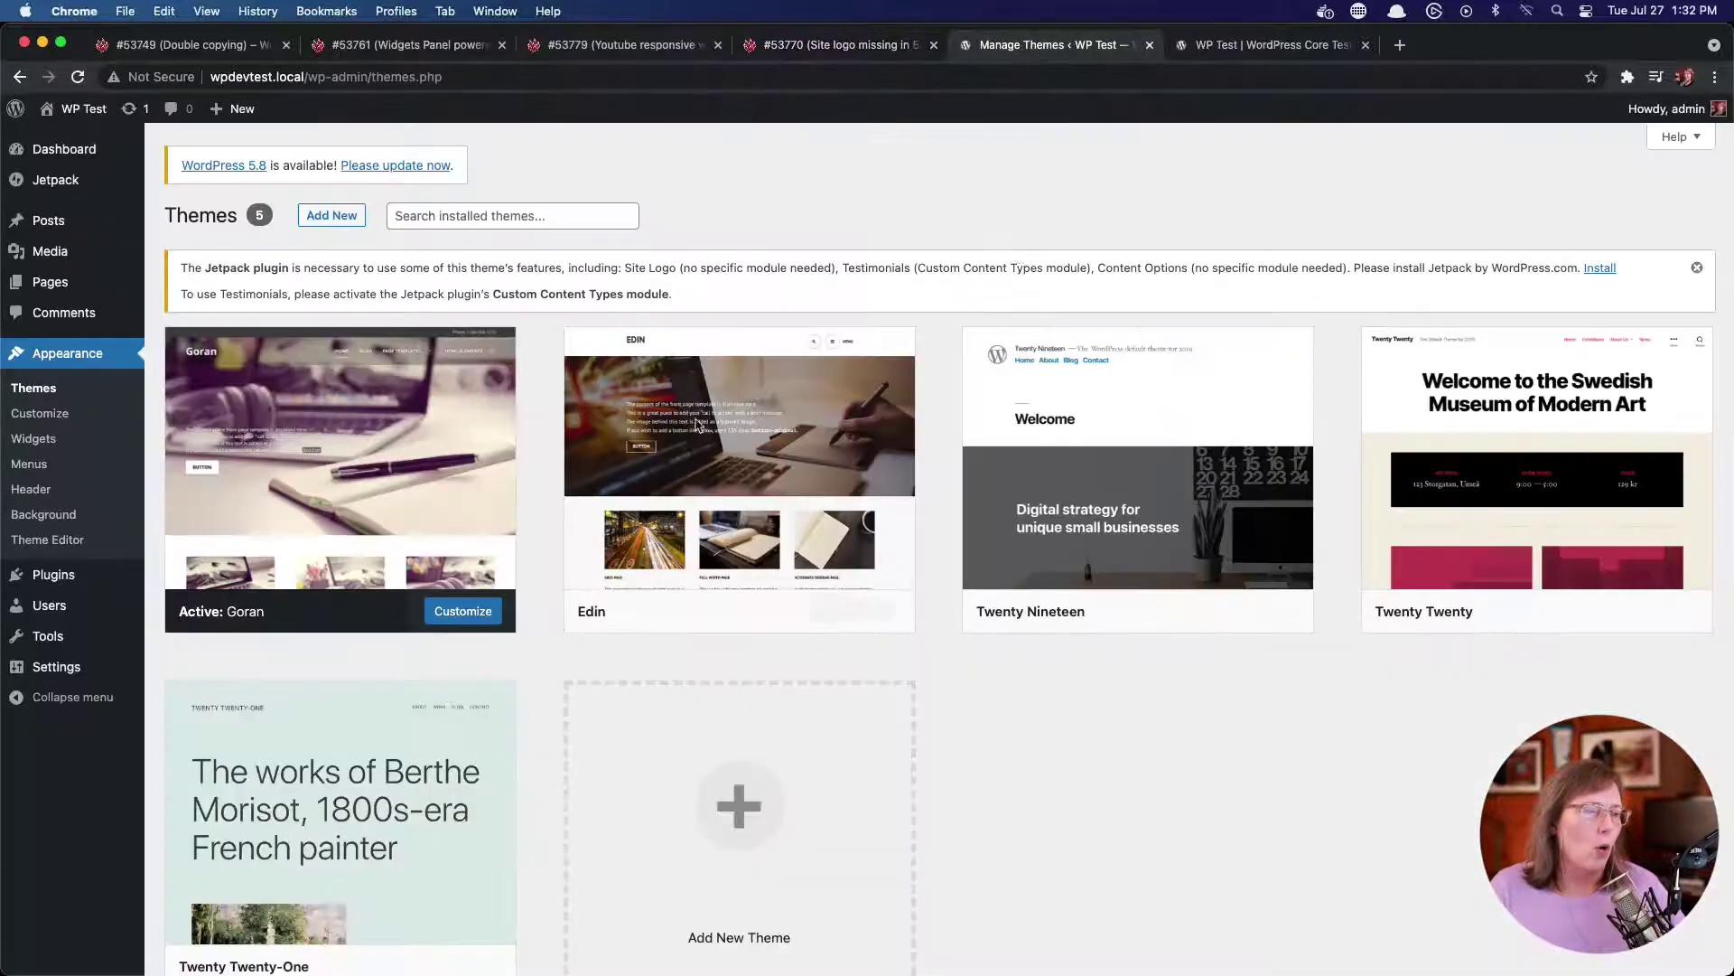
mouse_move(86, 154)
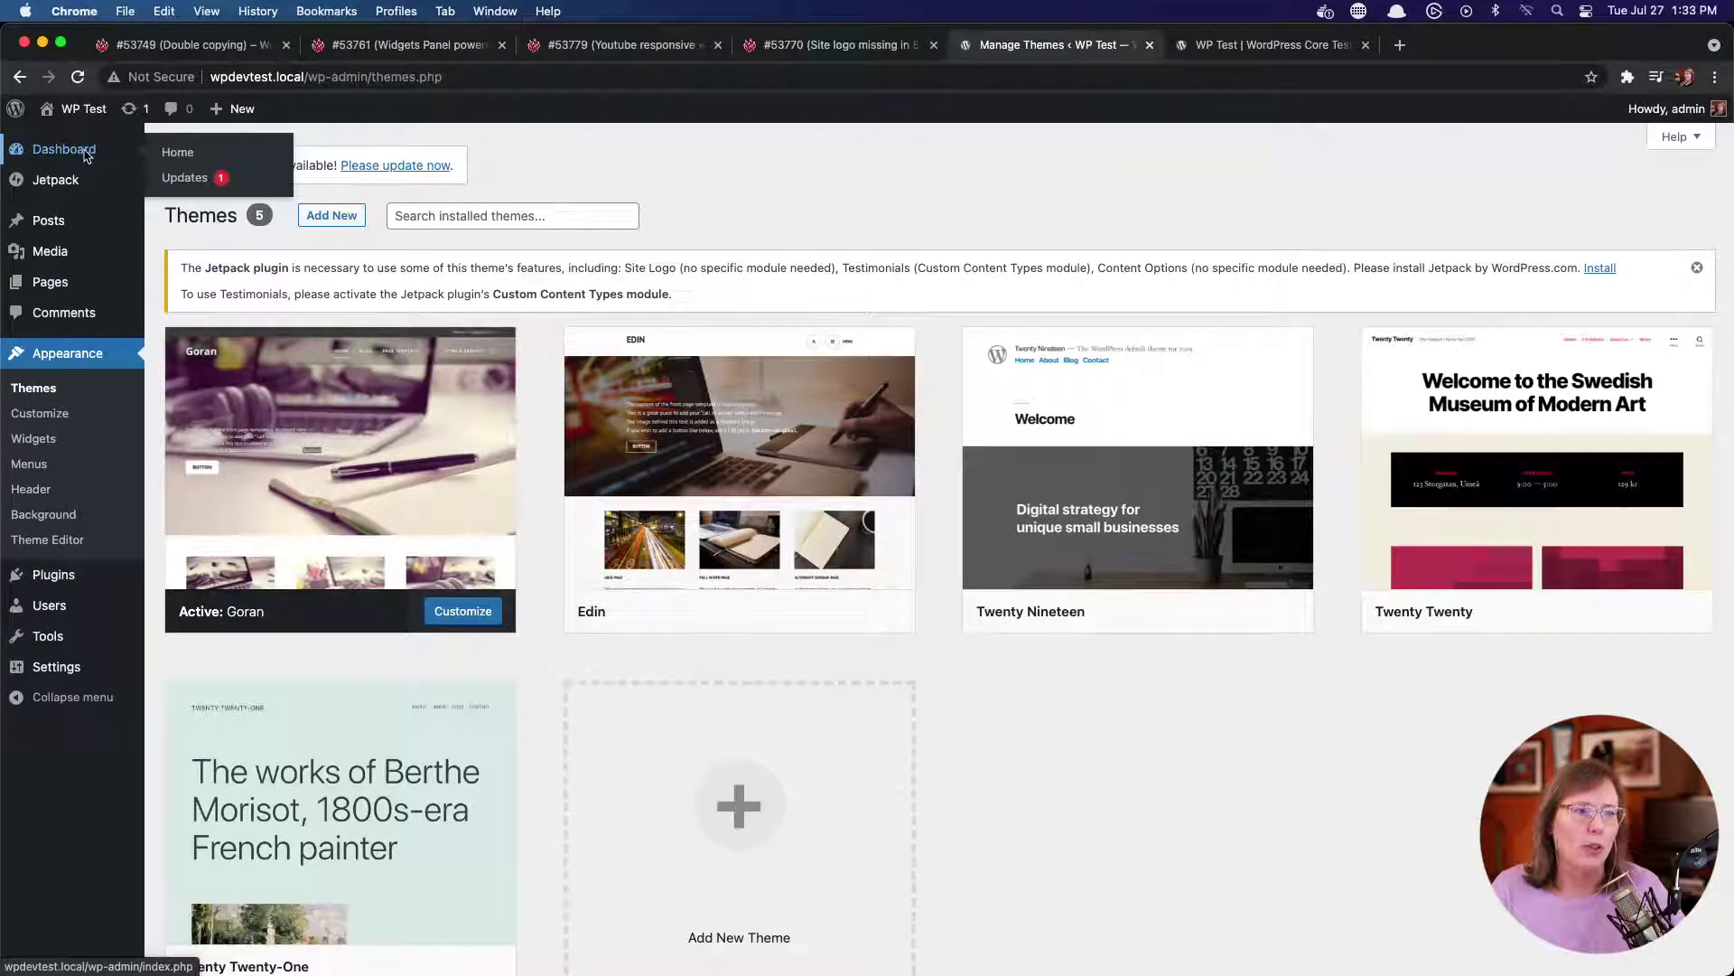
click(190, 180)
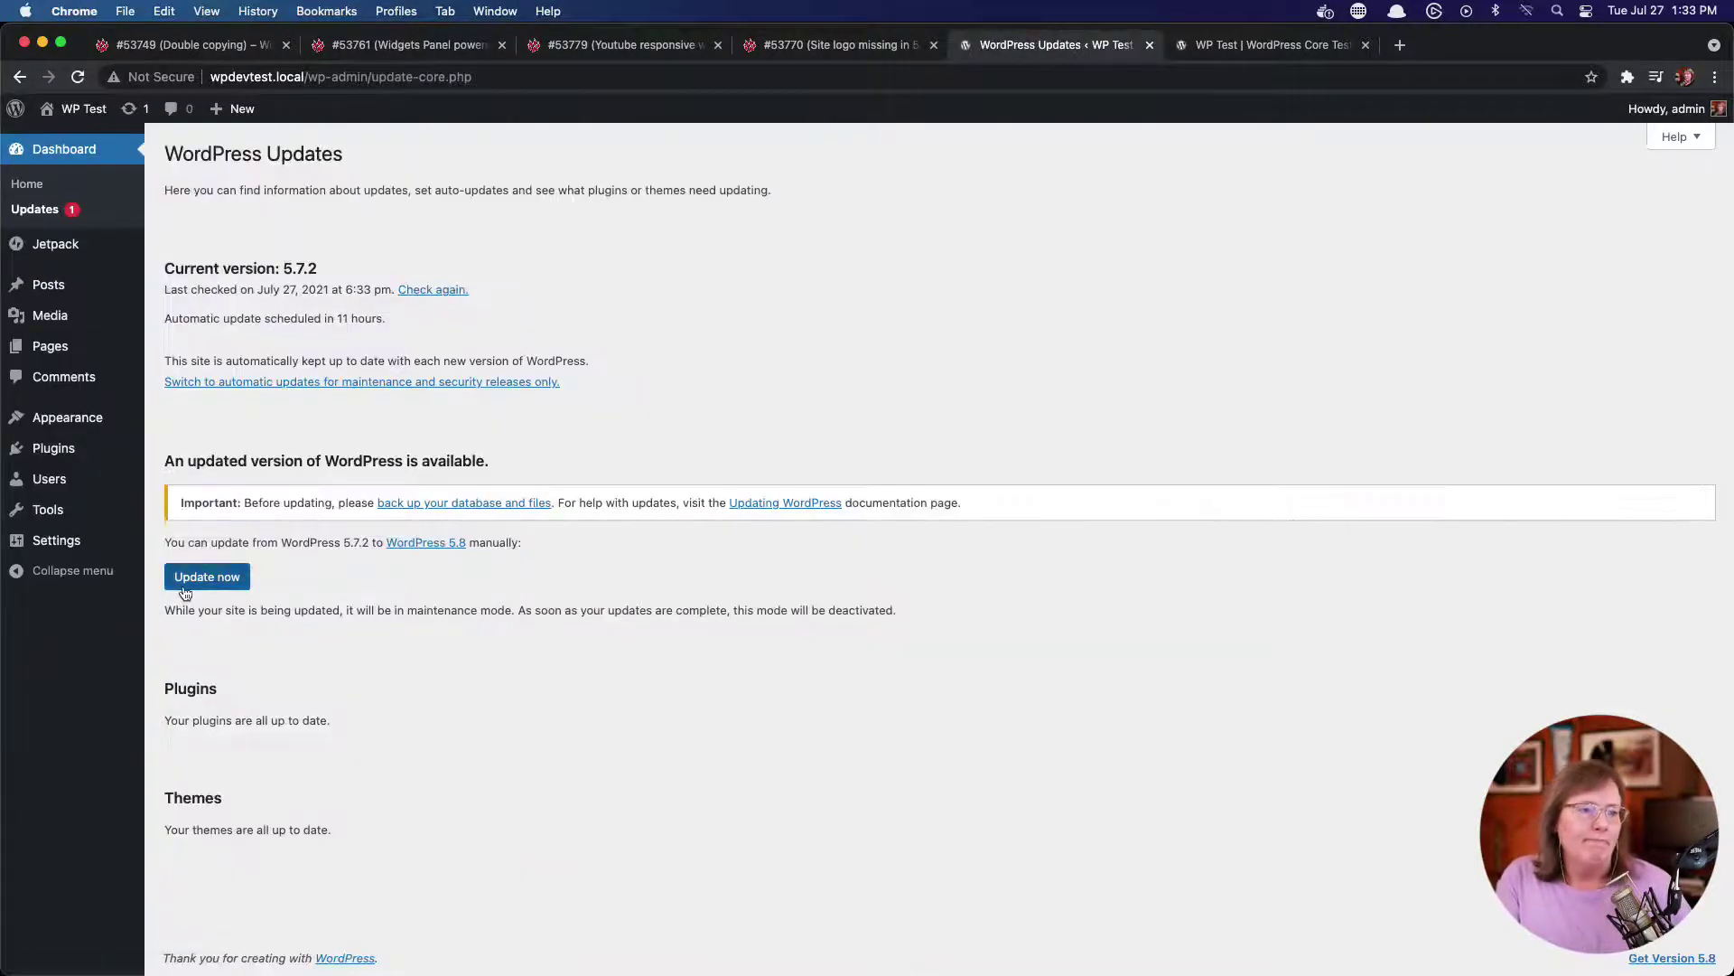
click(185, 582)
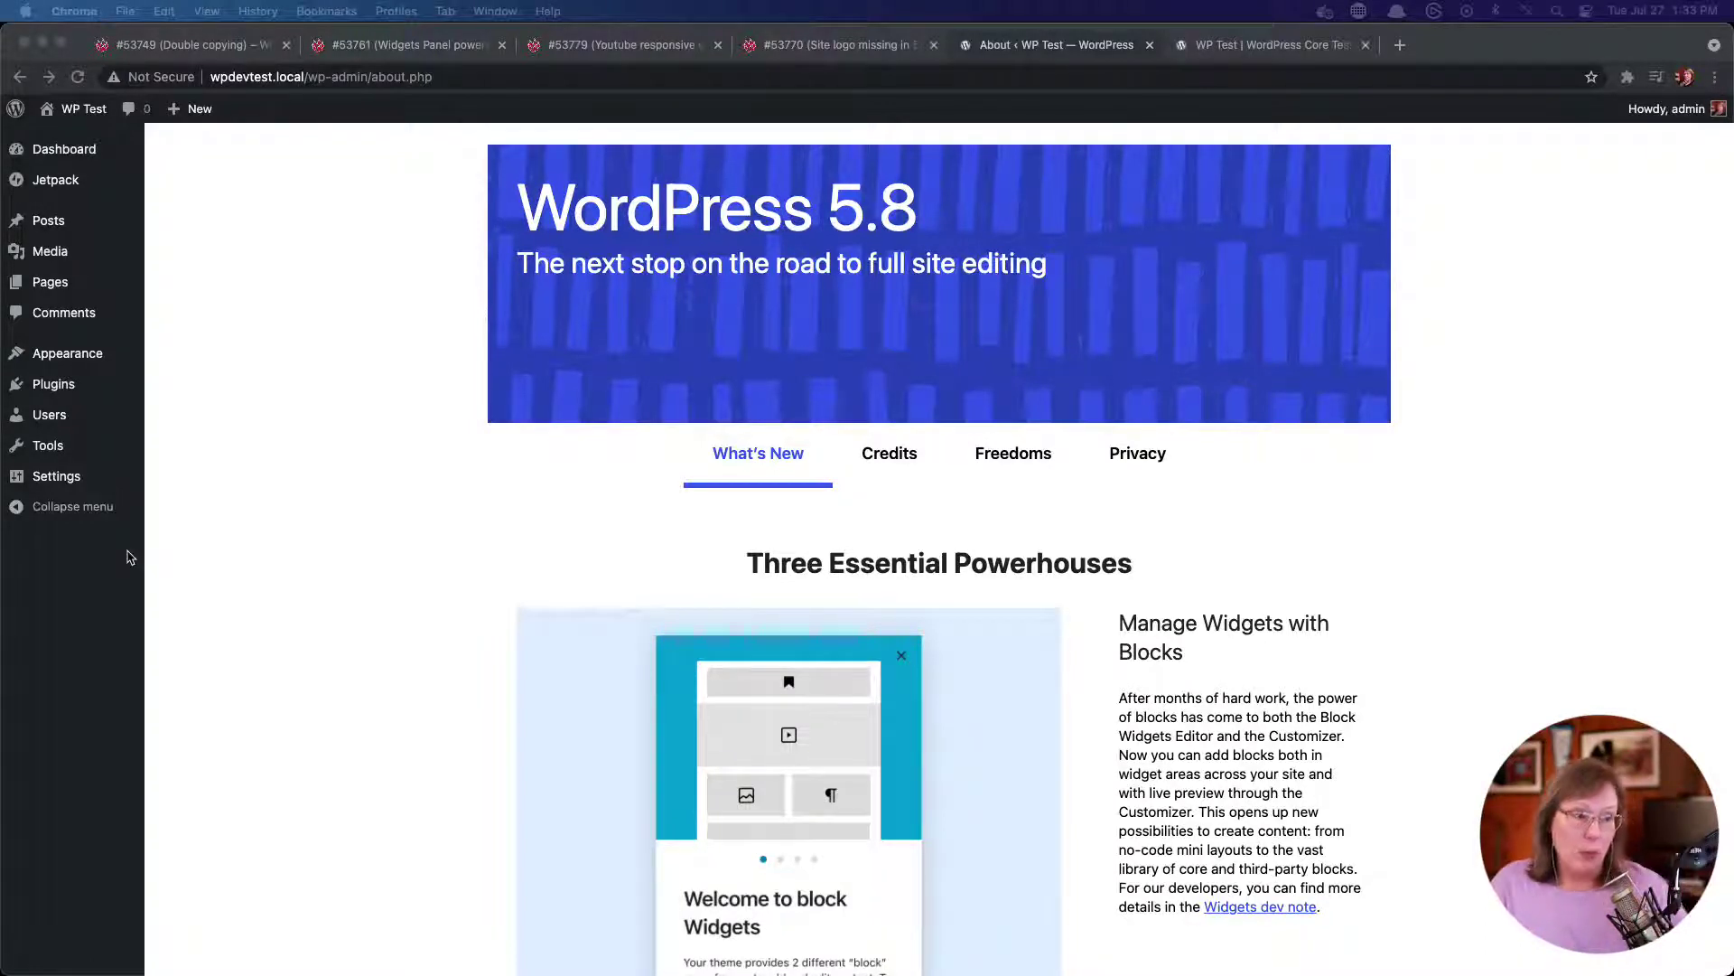
Check the WordPress version number at the end of the About page
scroll(1196, 566, down, 10)
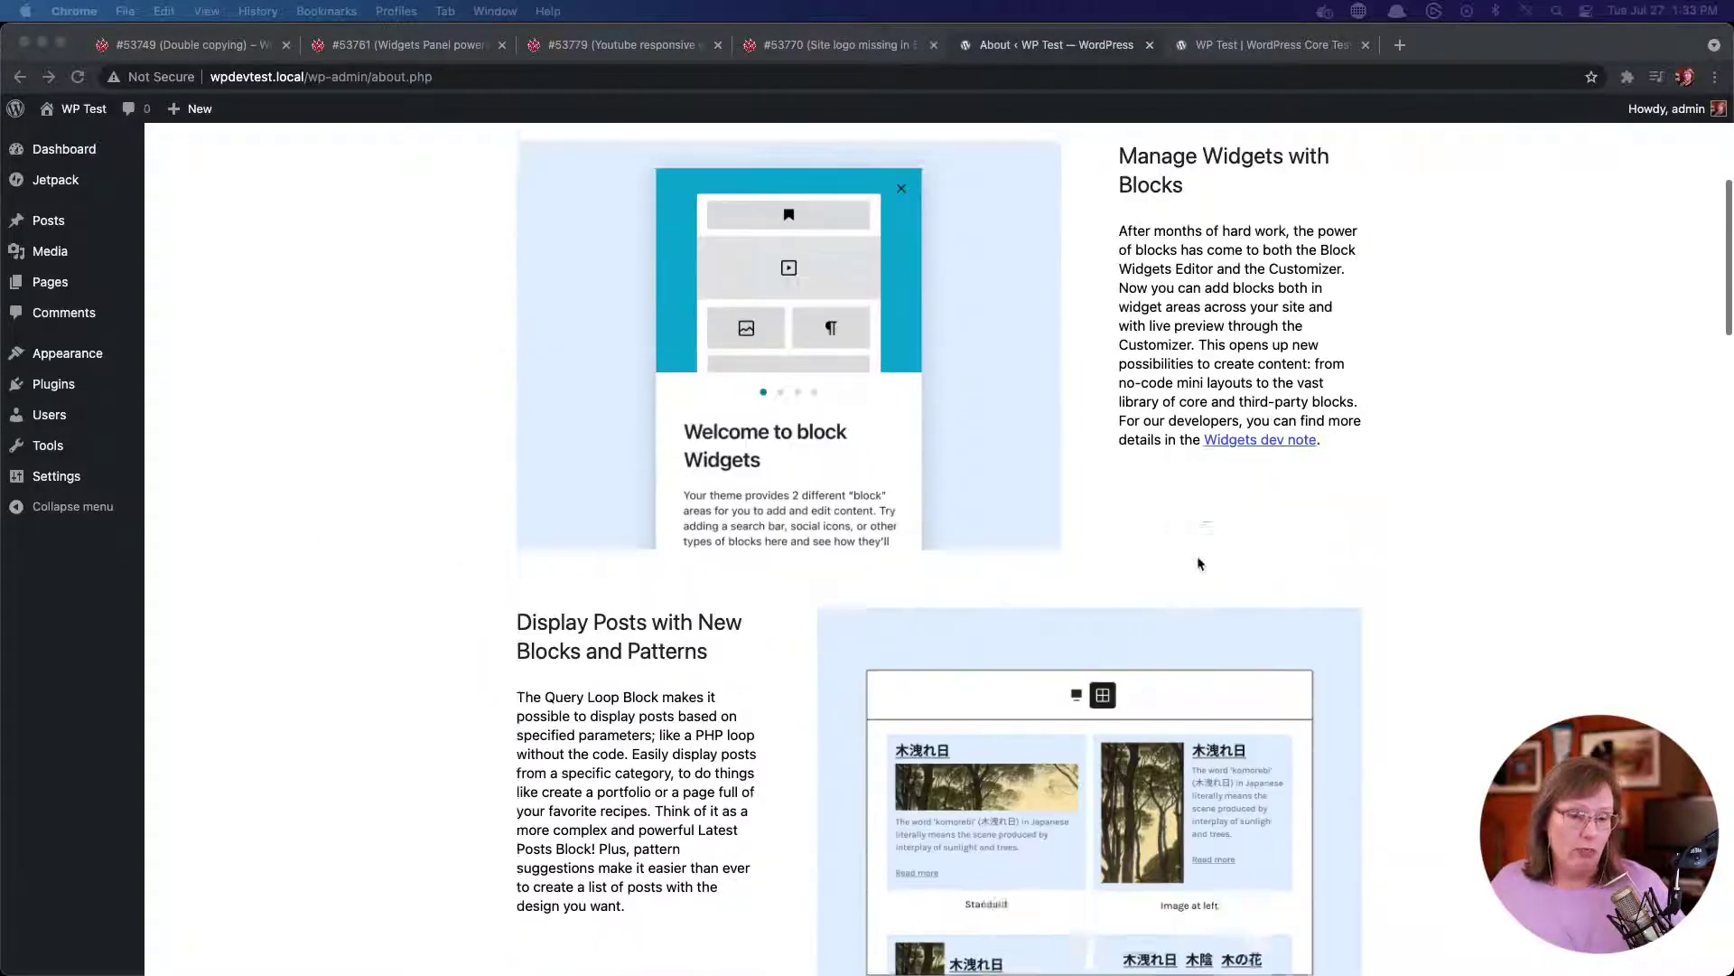
scroll(1198, 561, down, 15)
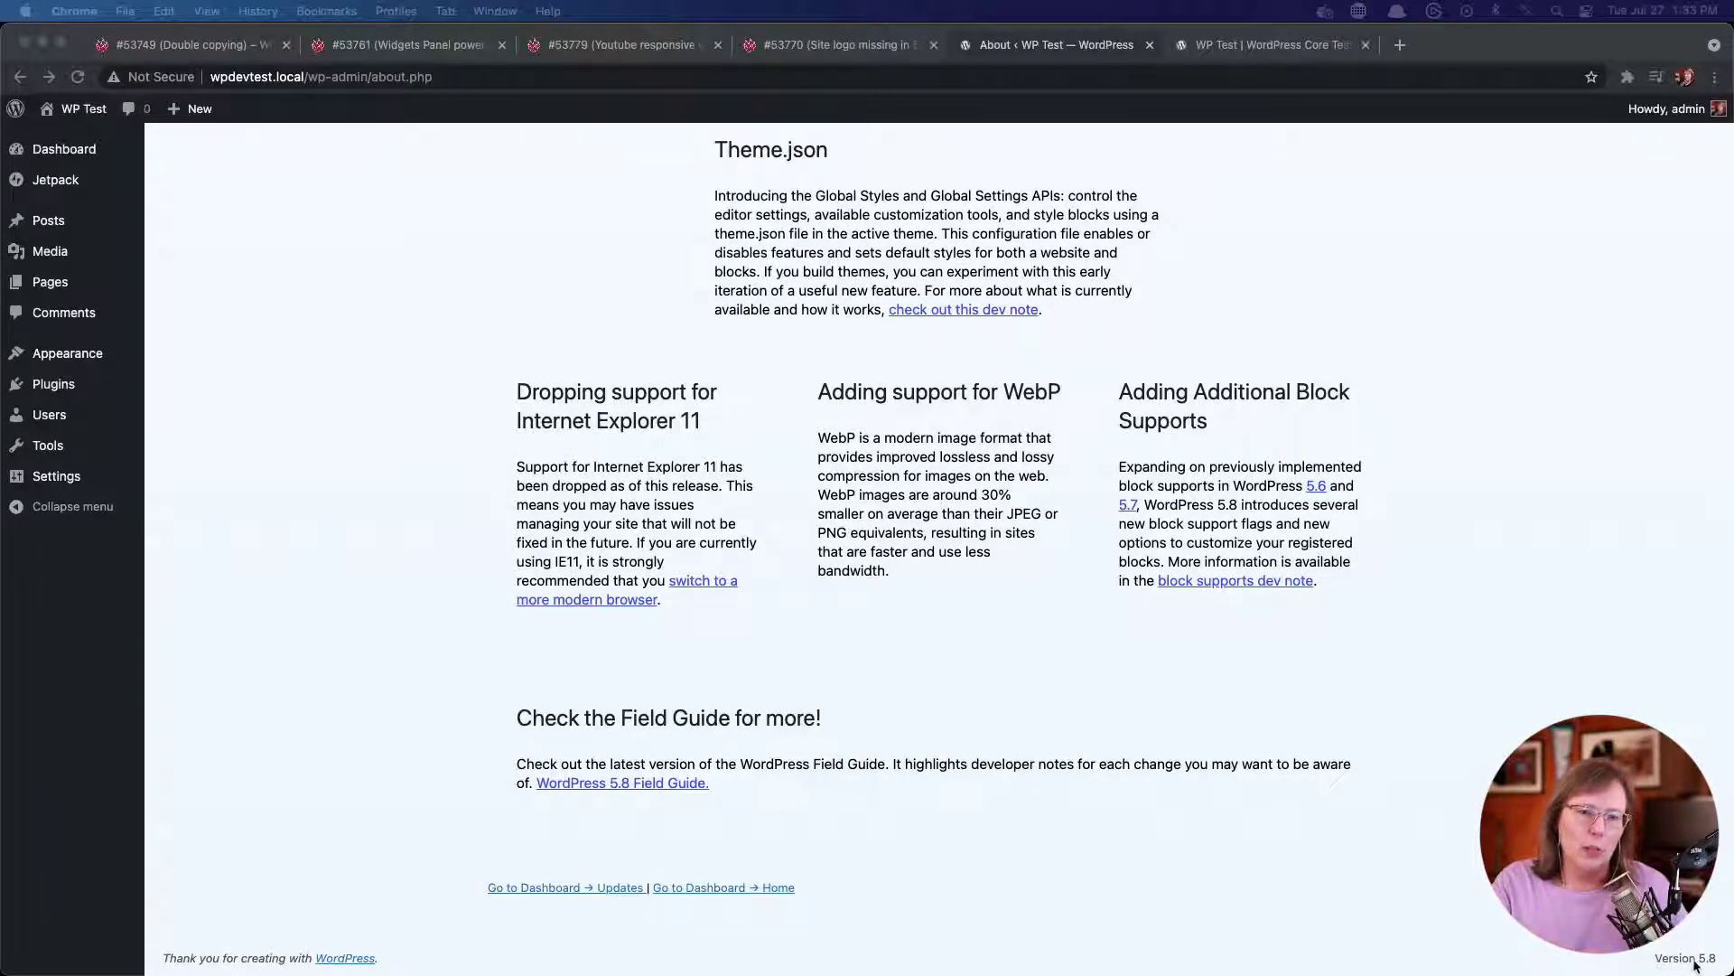
scroll(867, 389, up, 15)
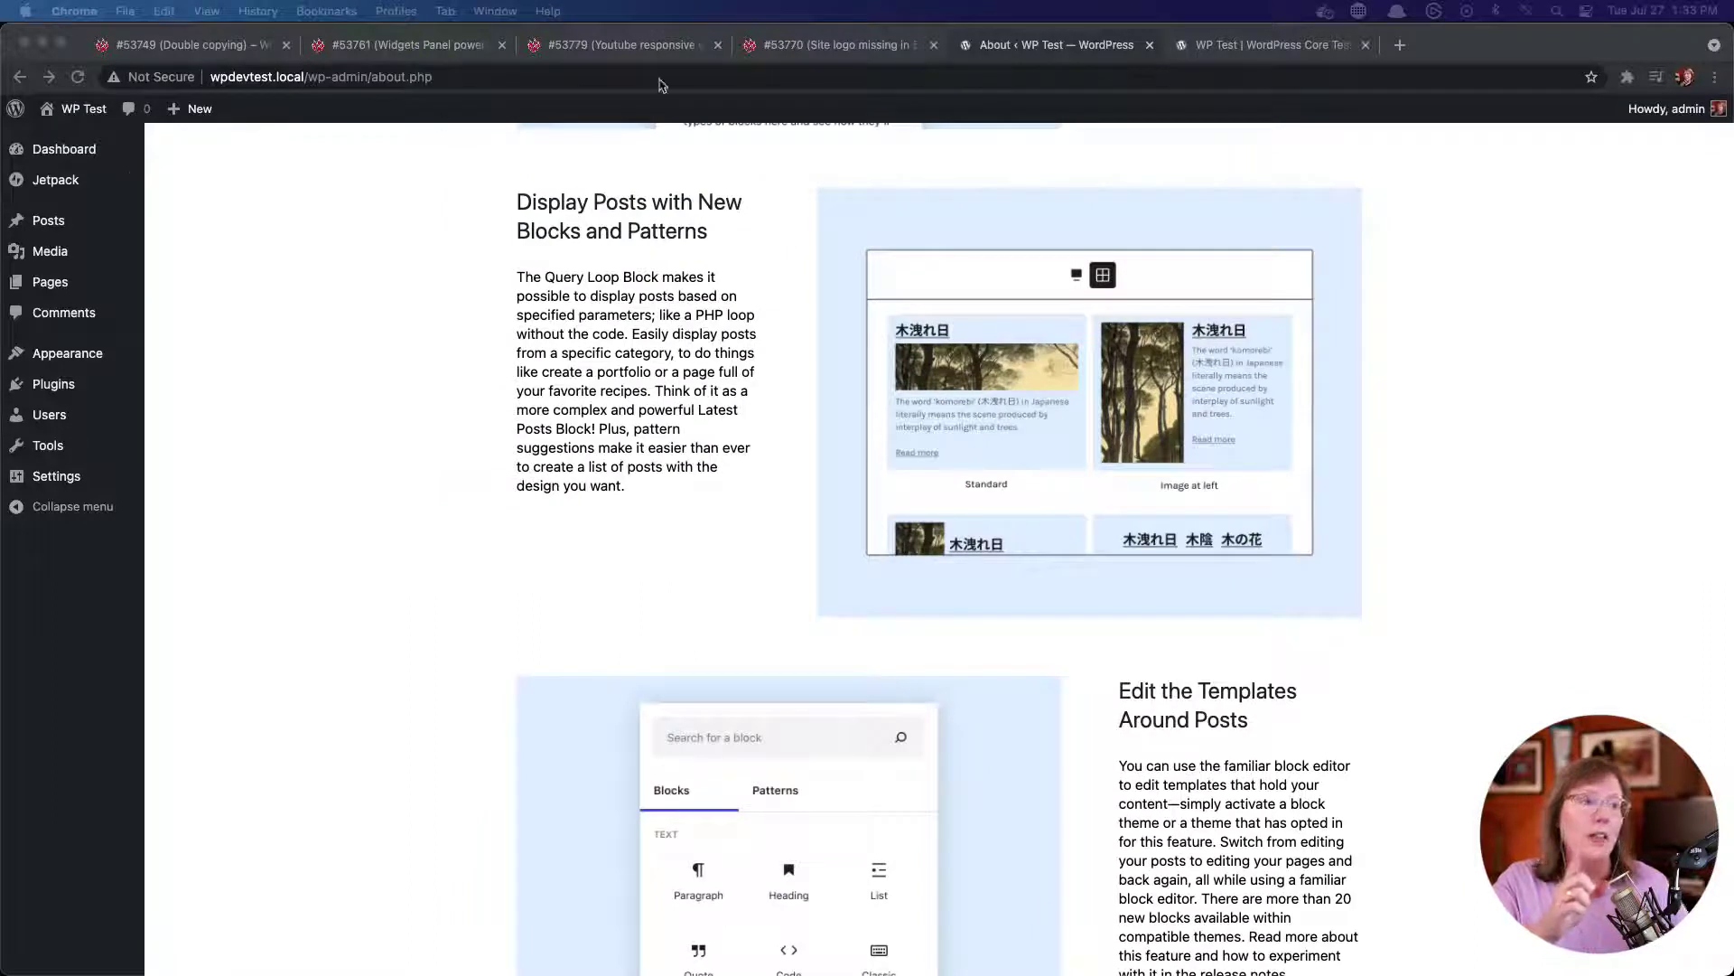
Consult testing step 8 in the ticket and reopen the Customizer's Site Identity settings to recheck the logo
click(835, 50)
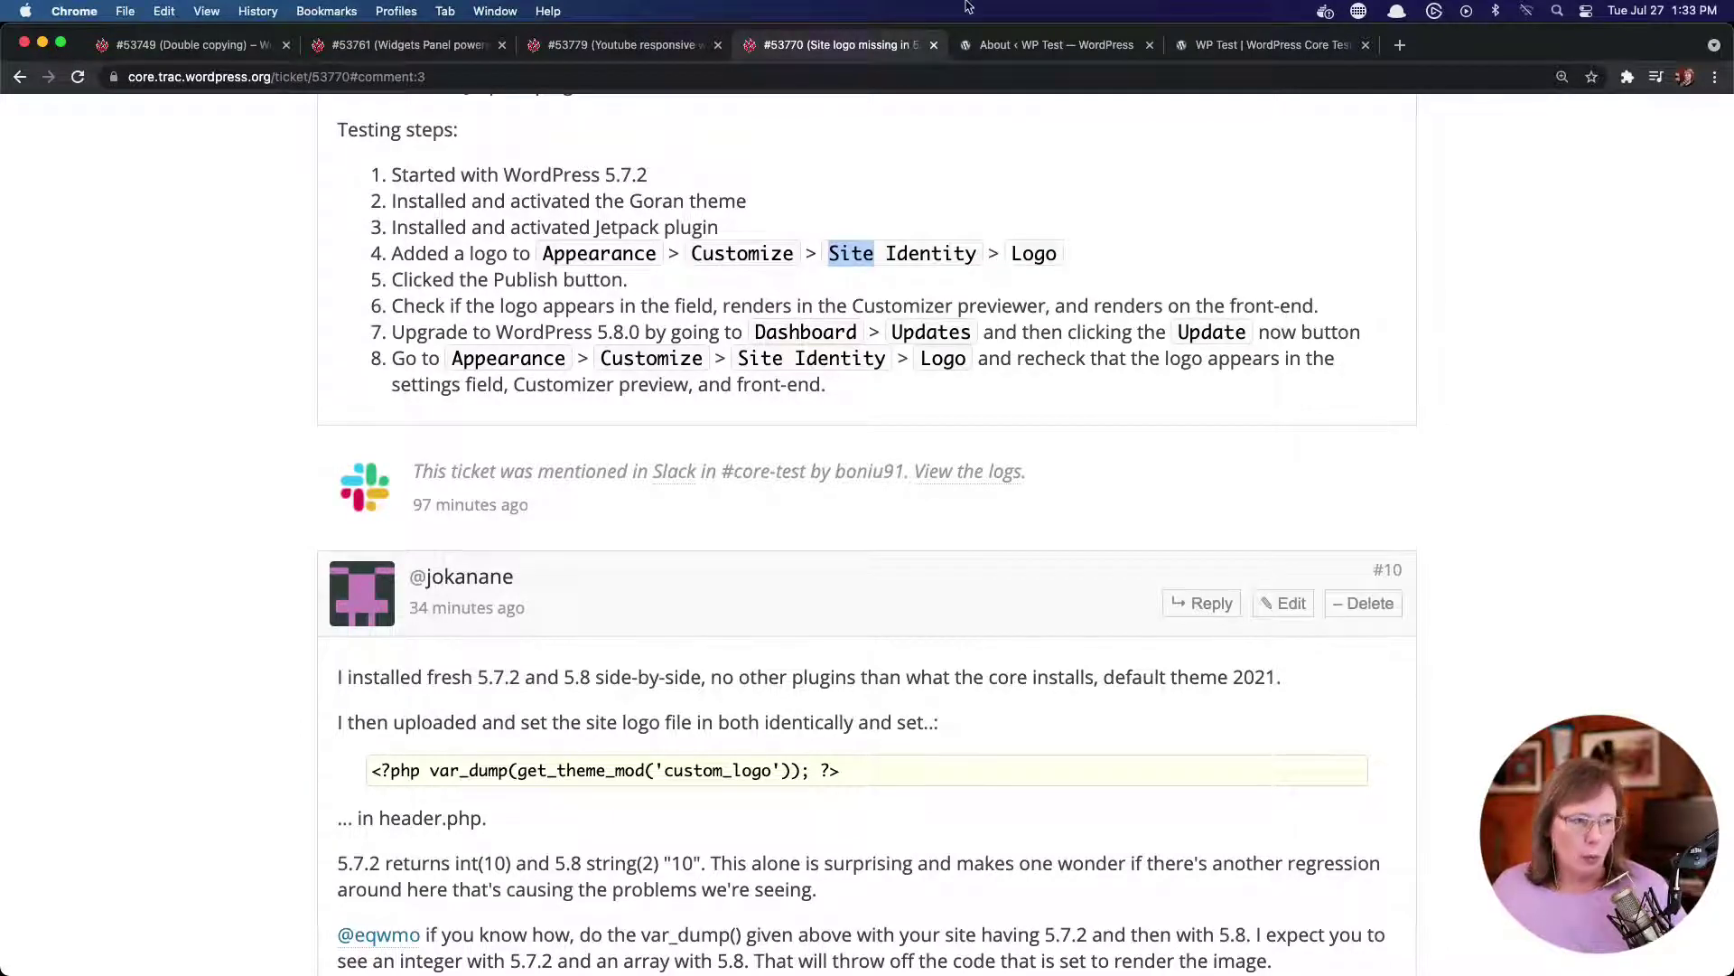
click(999, 43)
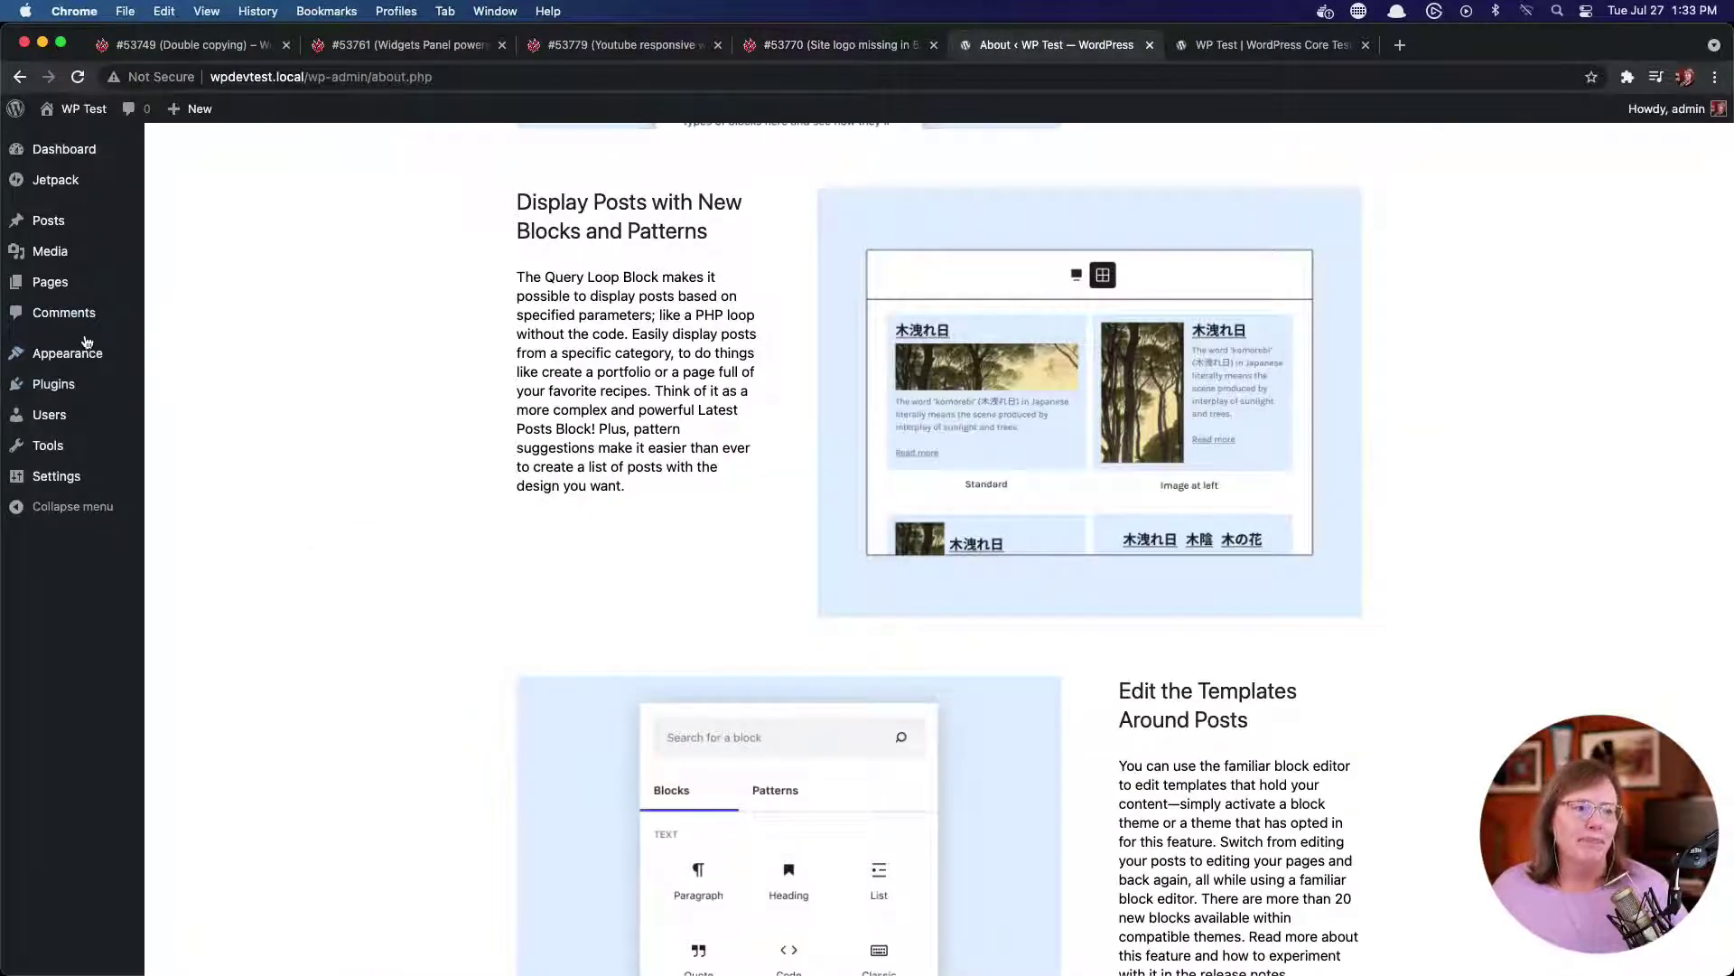
mouse_move(85, 353)
click(163, 379)
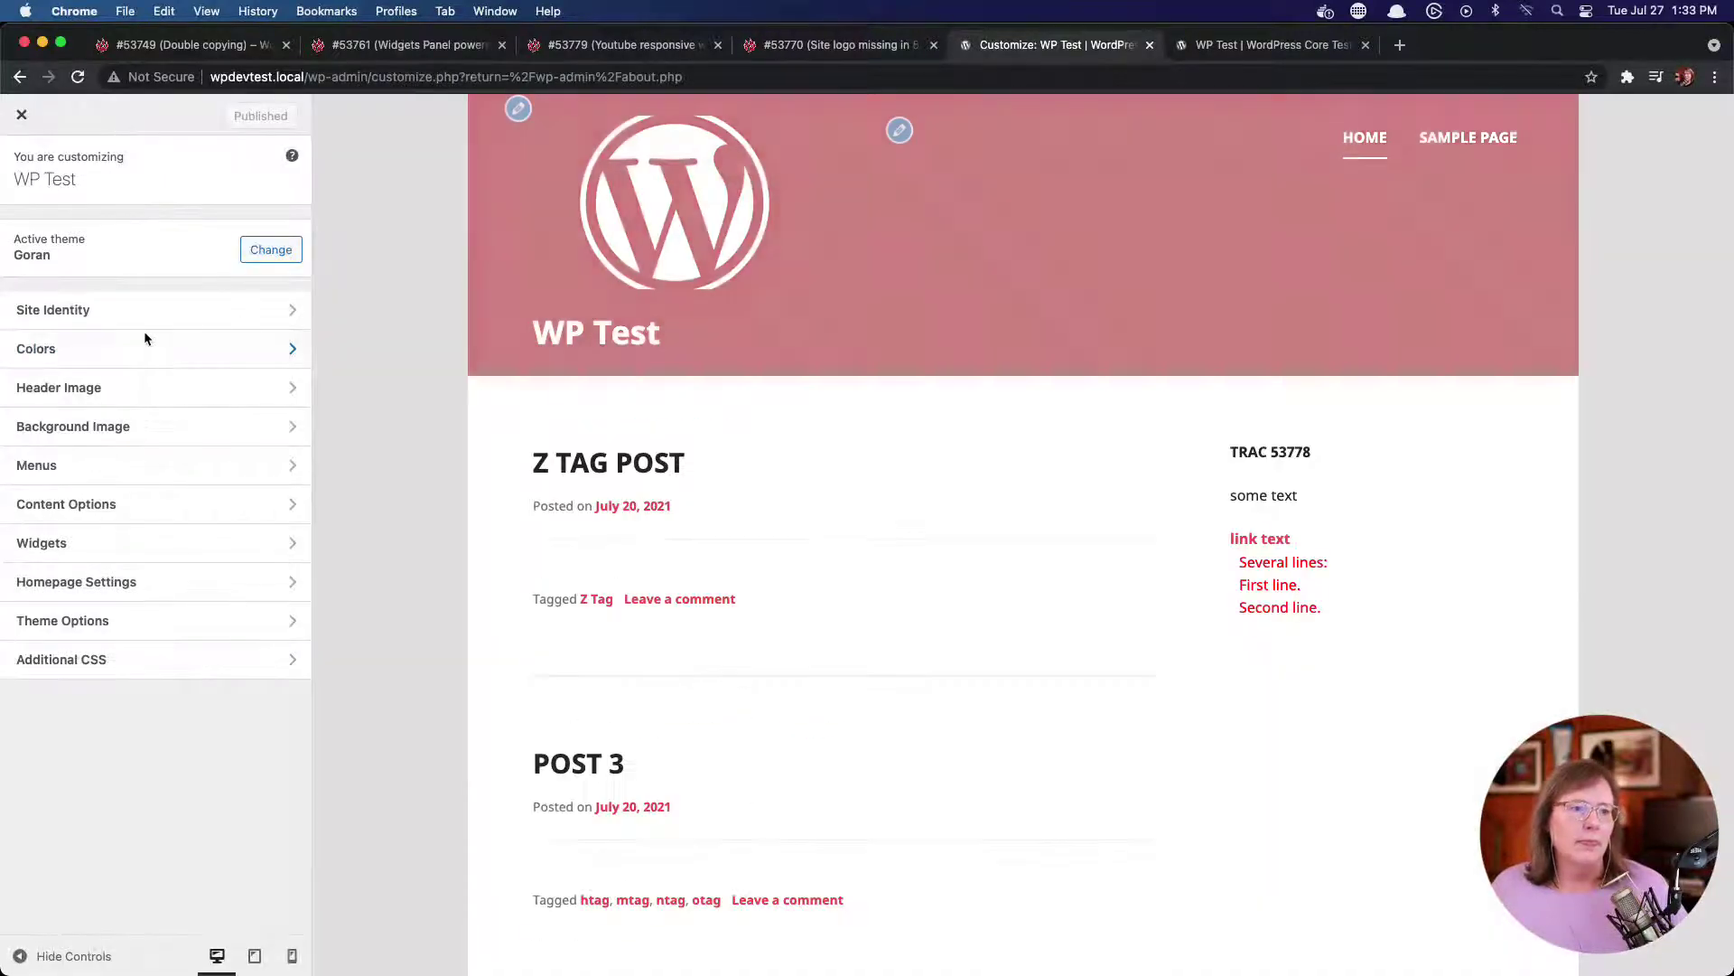
click(140, 312)
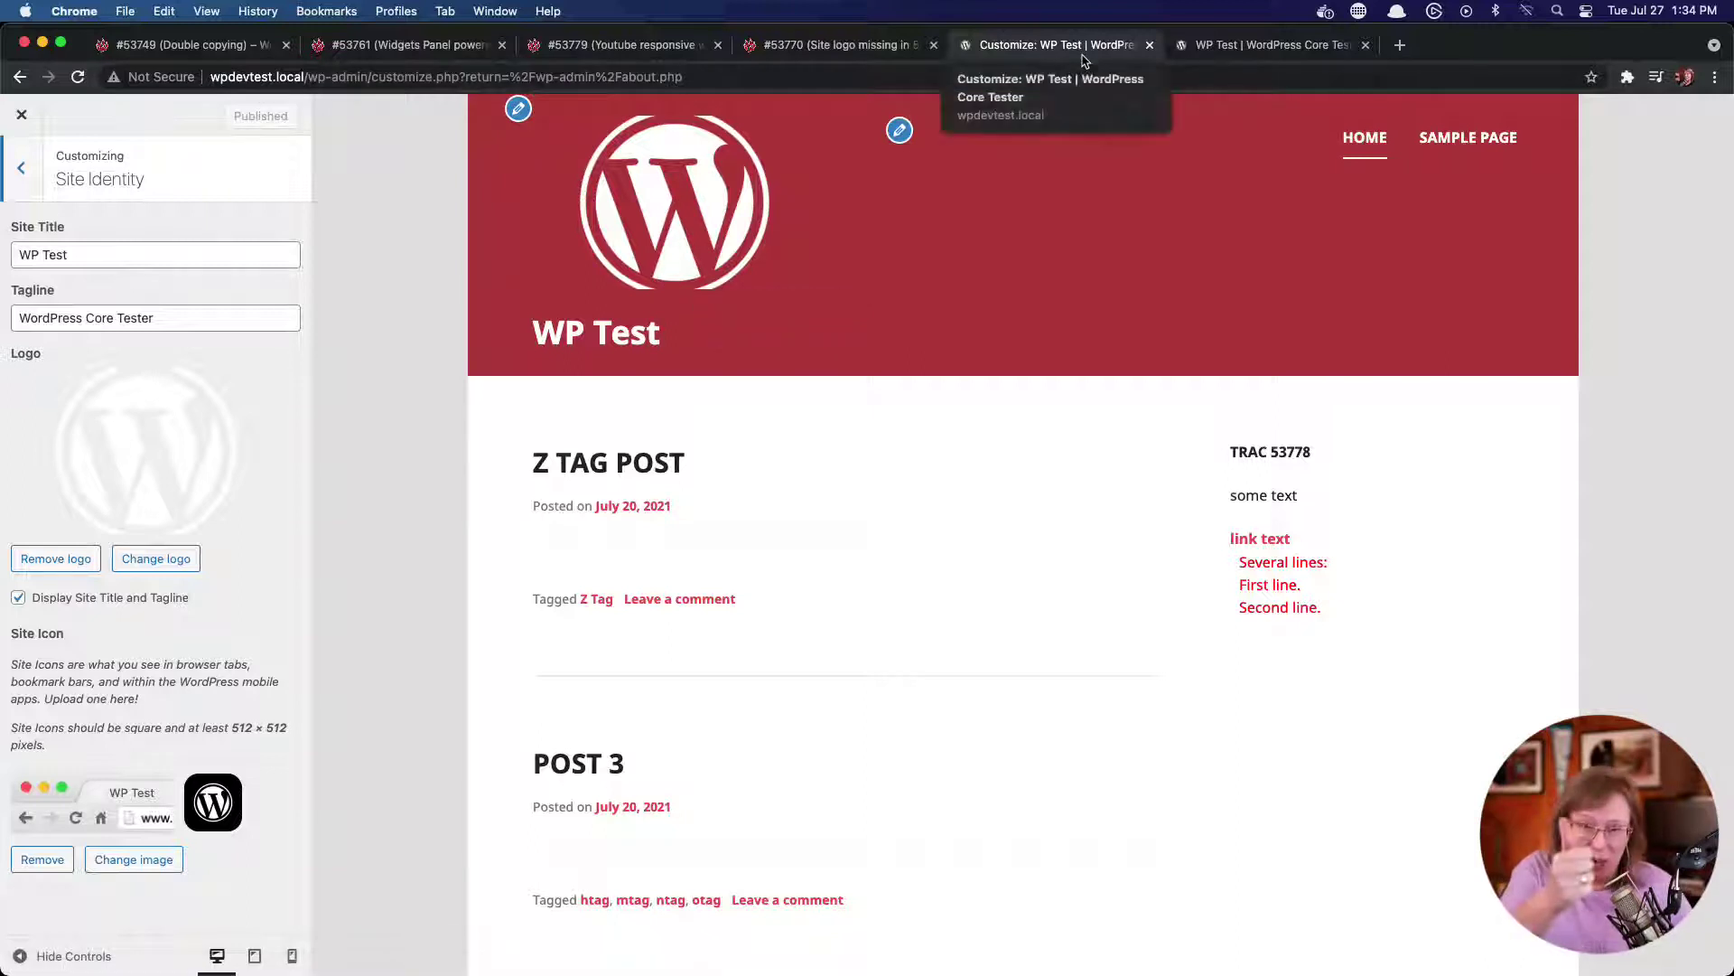
Reload the WP Test front end to recheck the logo and compare it with the Customizer preview
click(1230, 53)
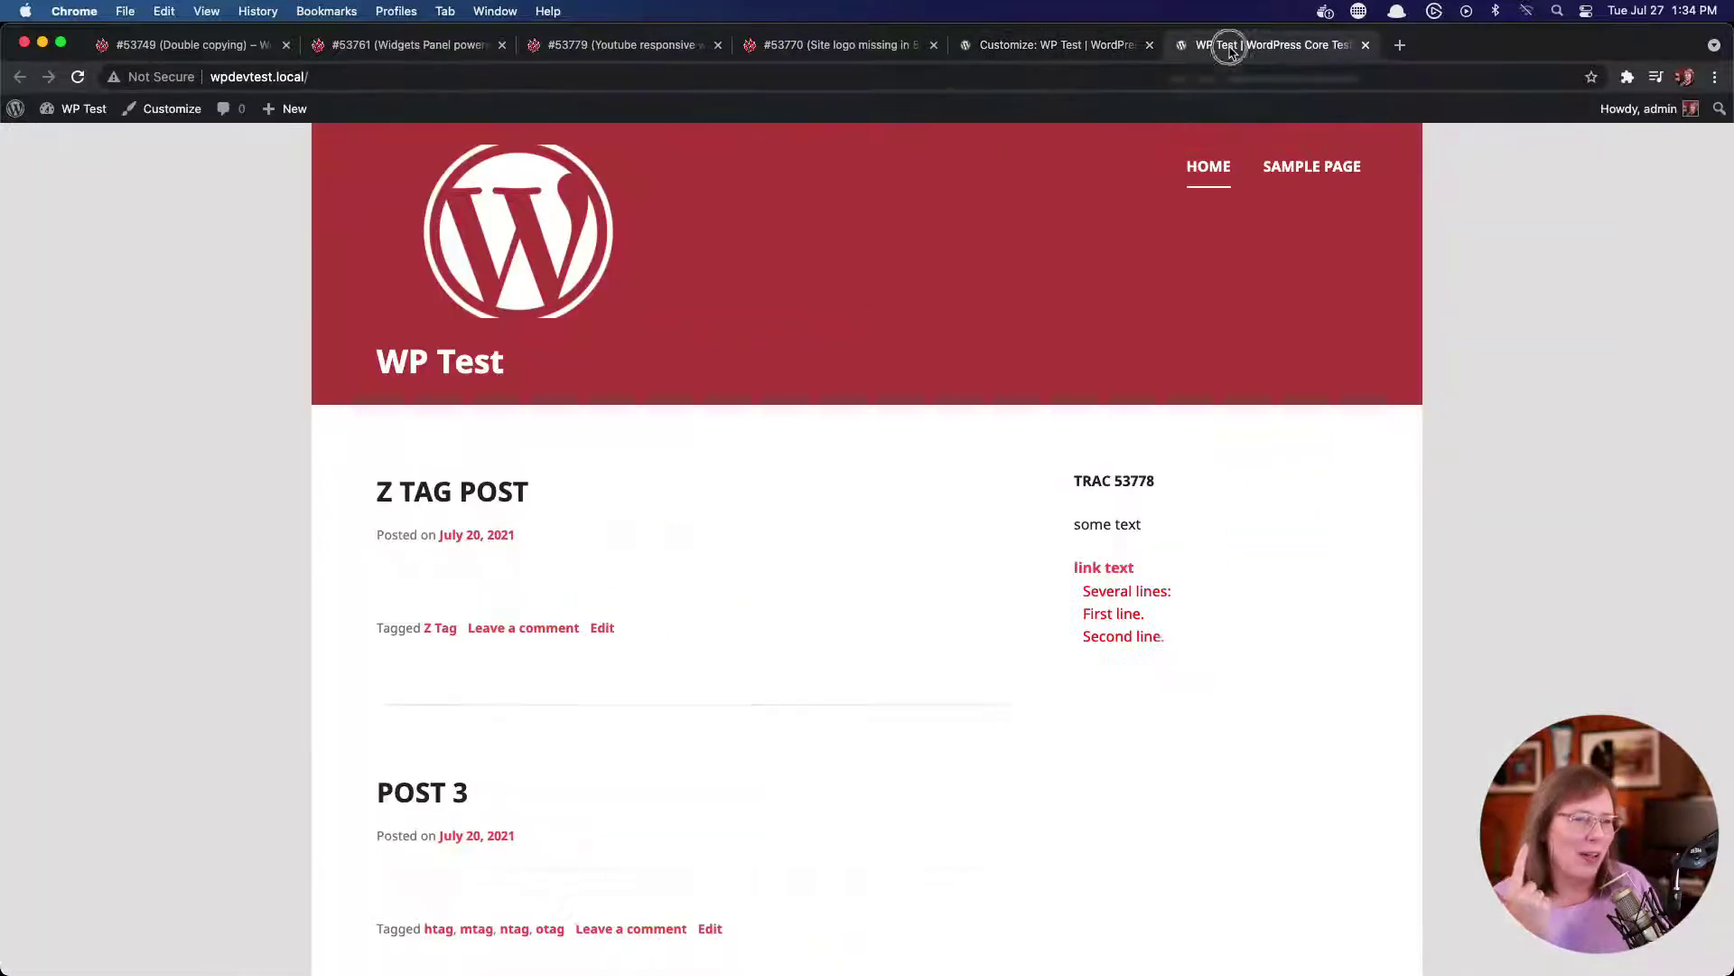
click(75, 79)
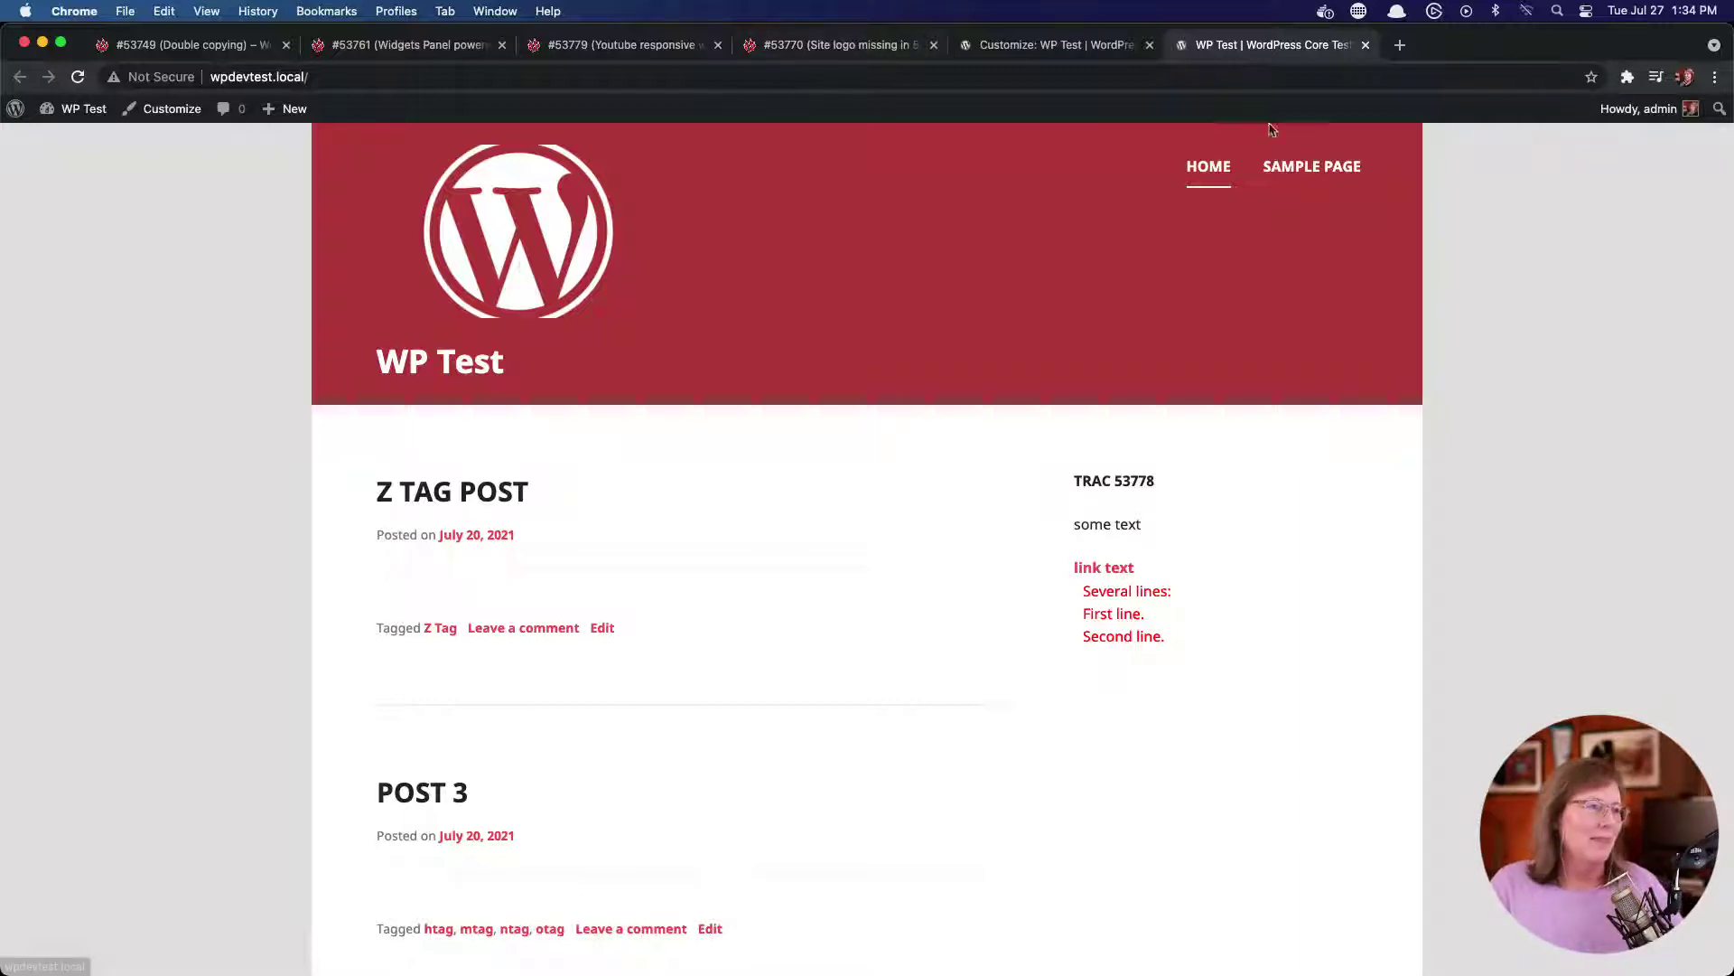
click(1047, 52)
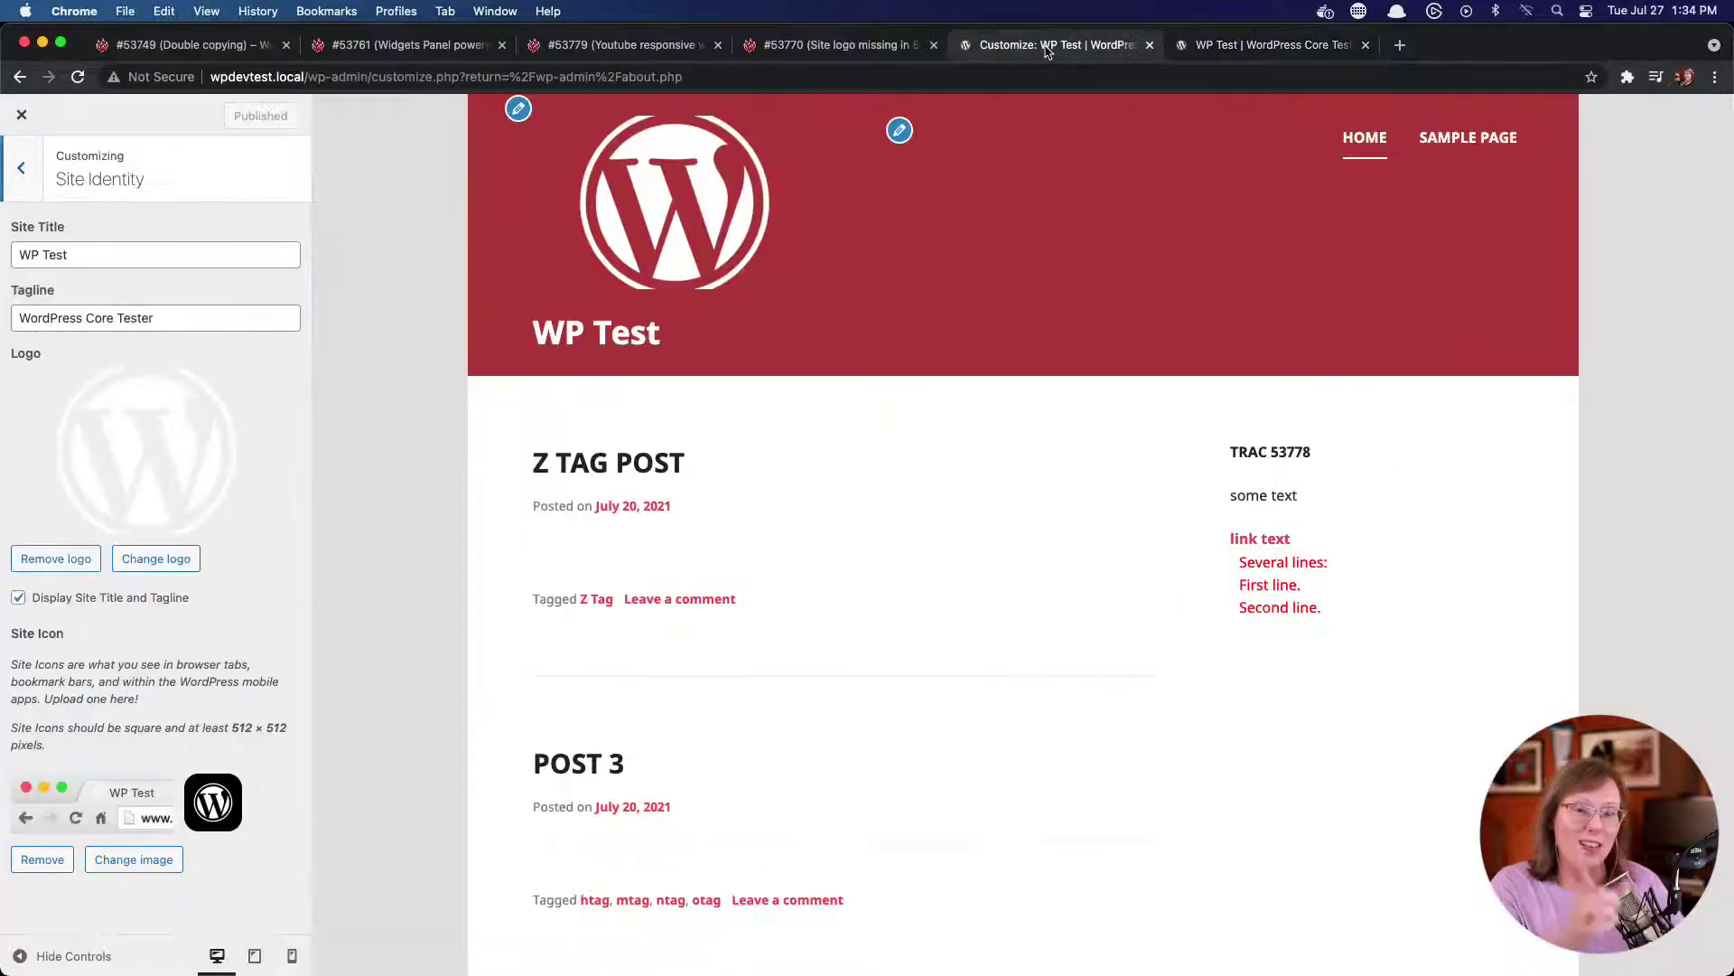
Reread the testing steps in ticket #53770 to compare them with the test just performed
click(854, 52)
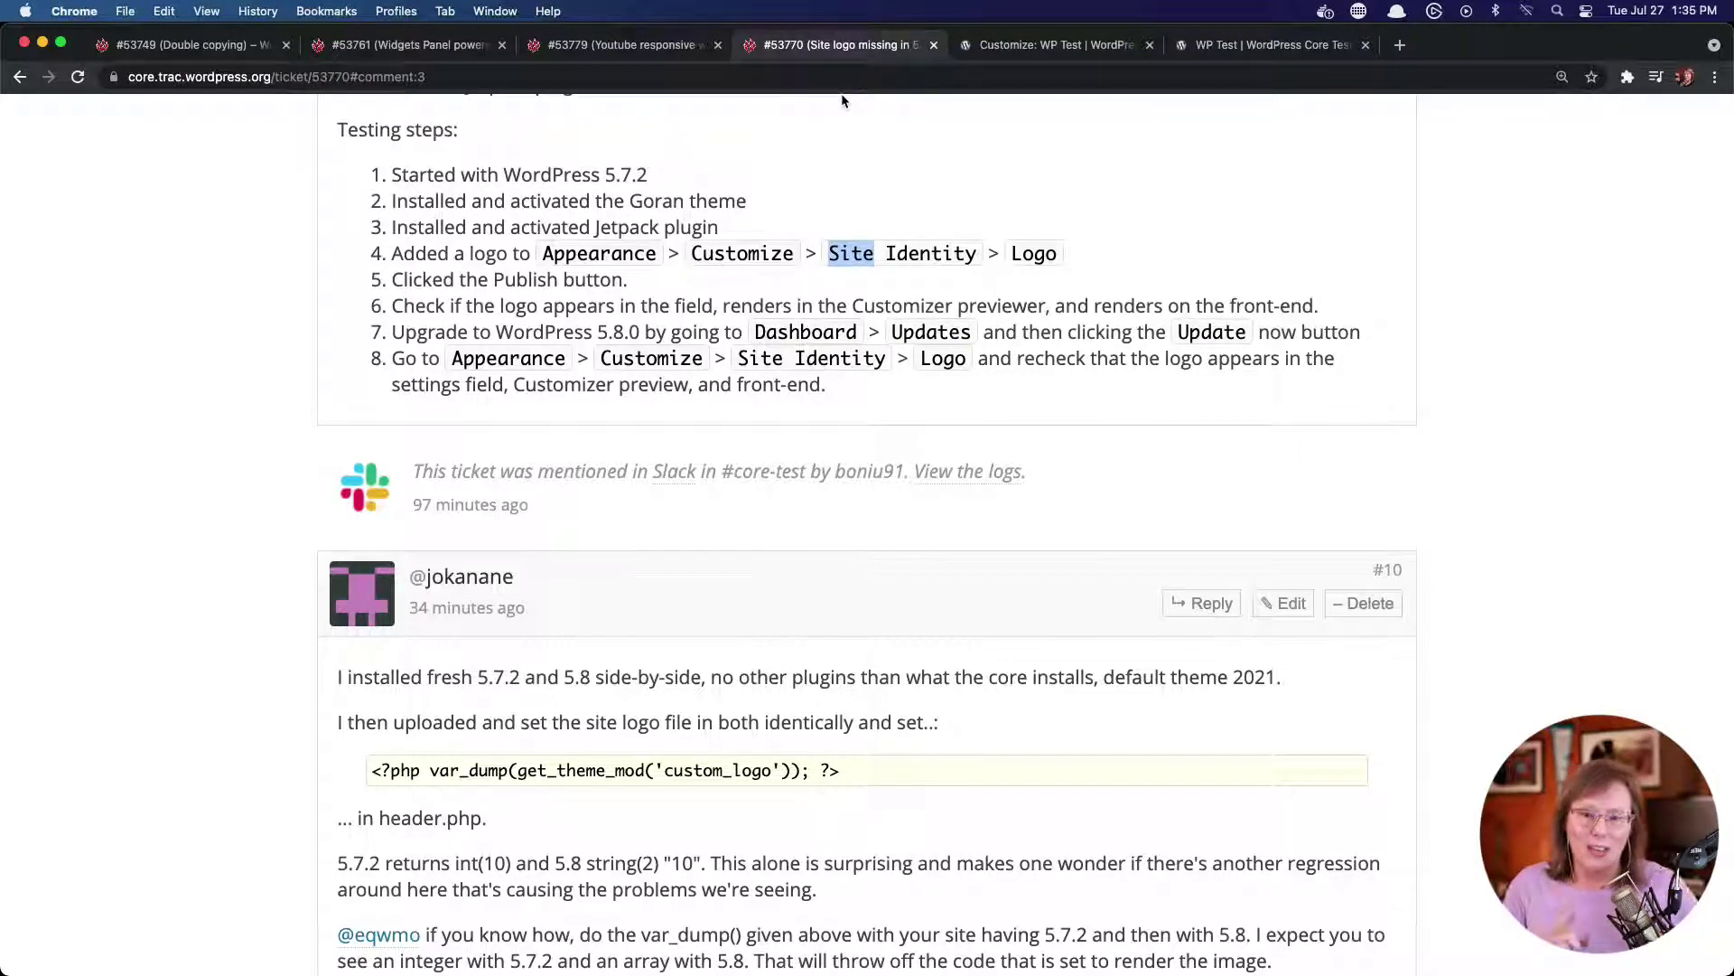
click(618, 328)
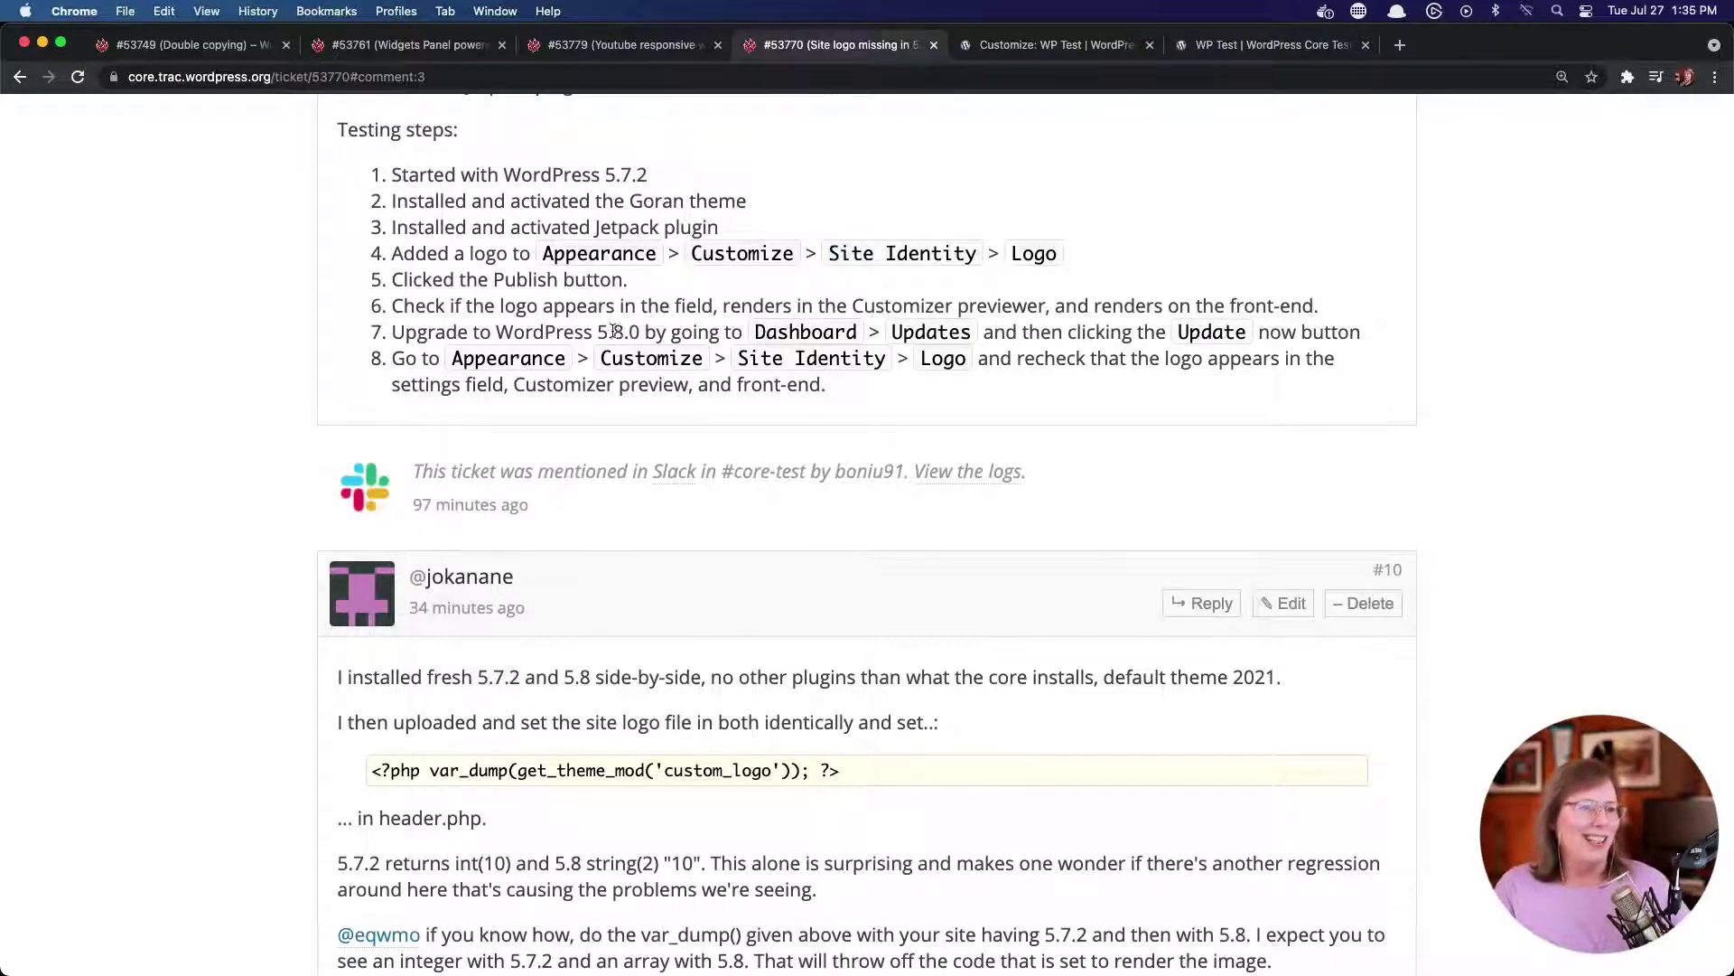
scroll(511, 348, down, 1)
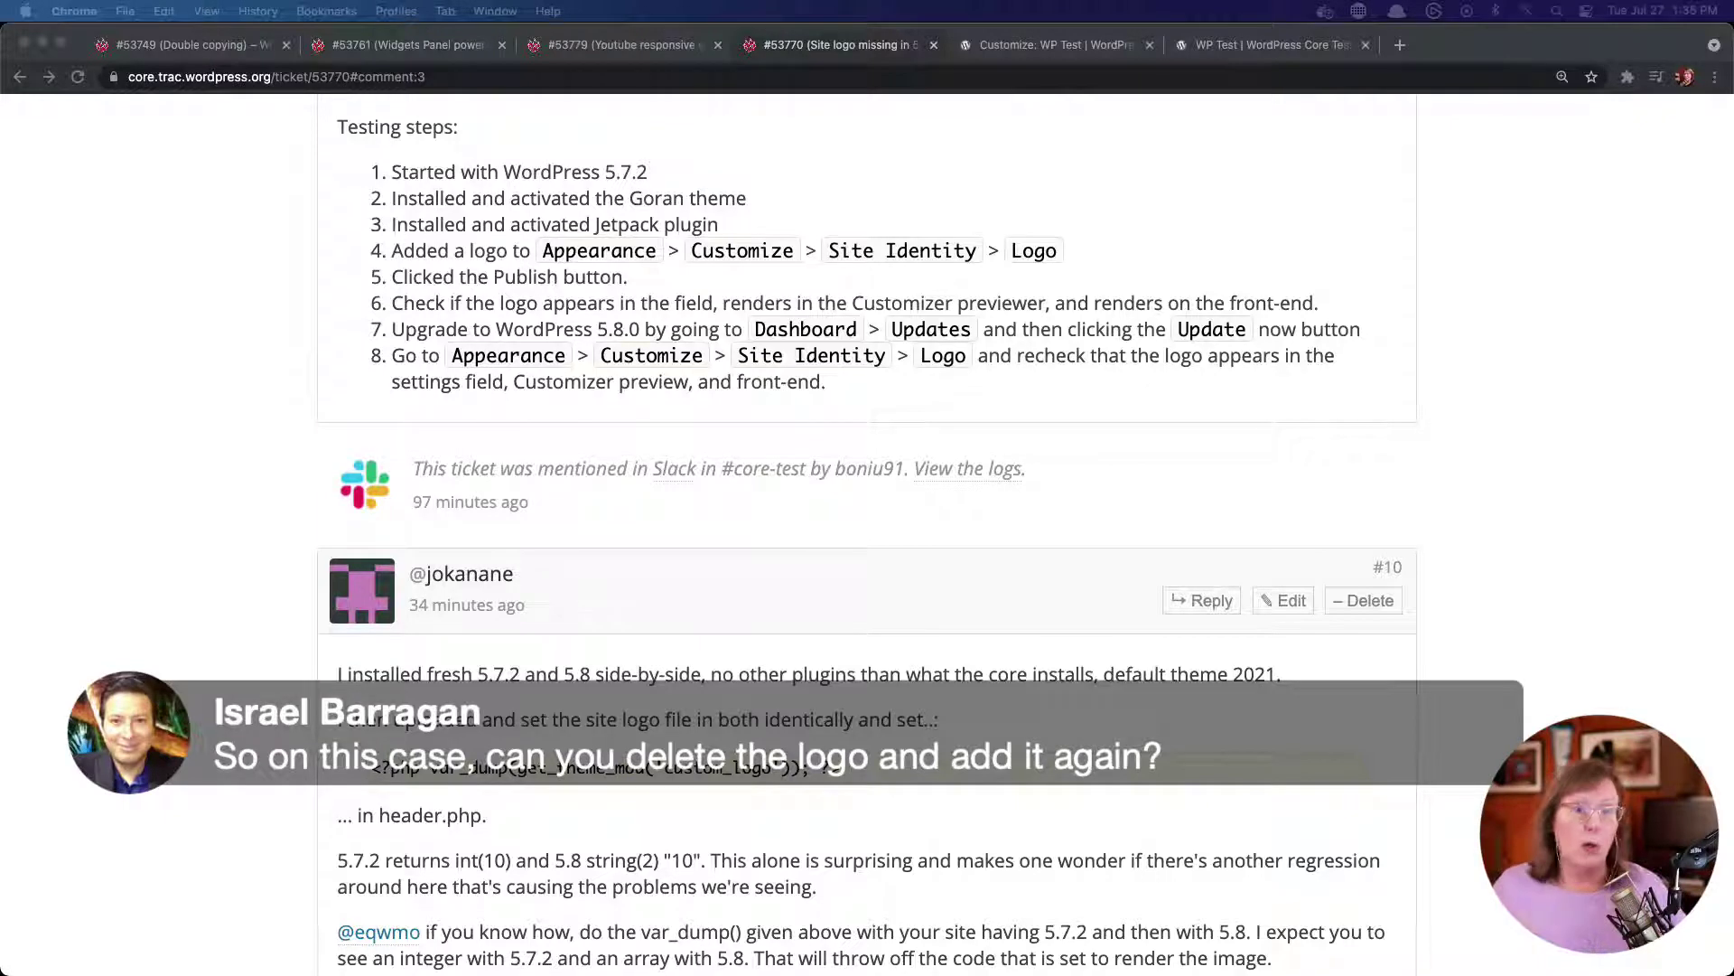
Remove the site logo in the Customizer, publish the change, and reload the front end to check the header
click(1095, 45)
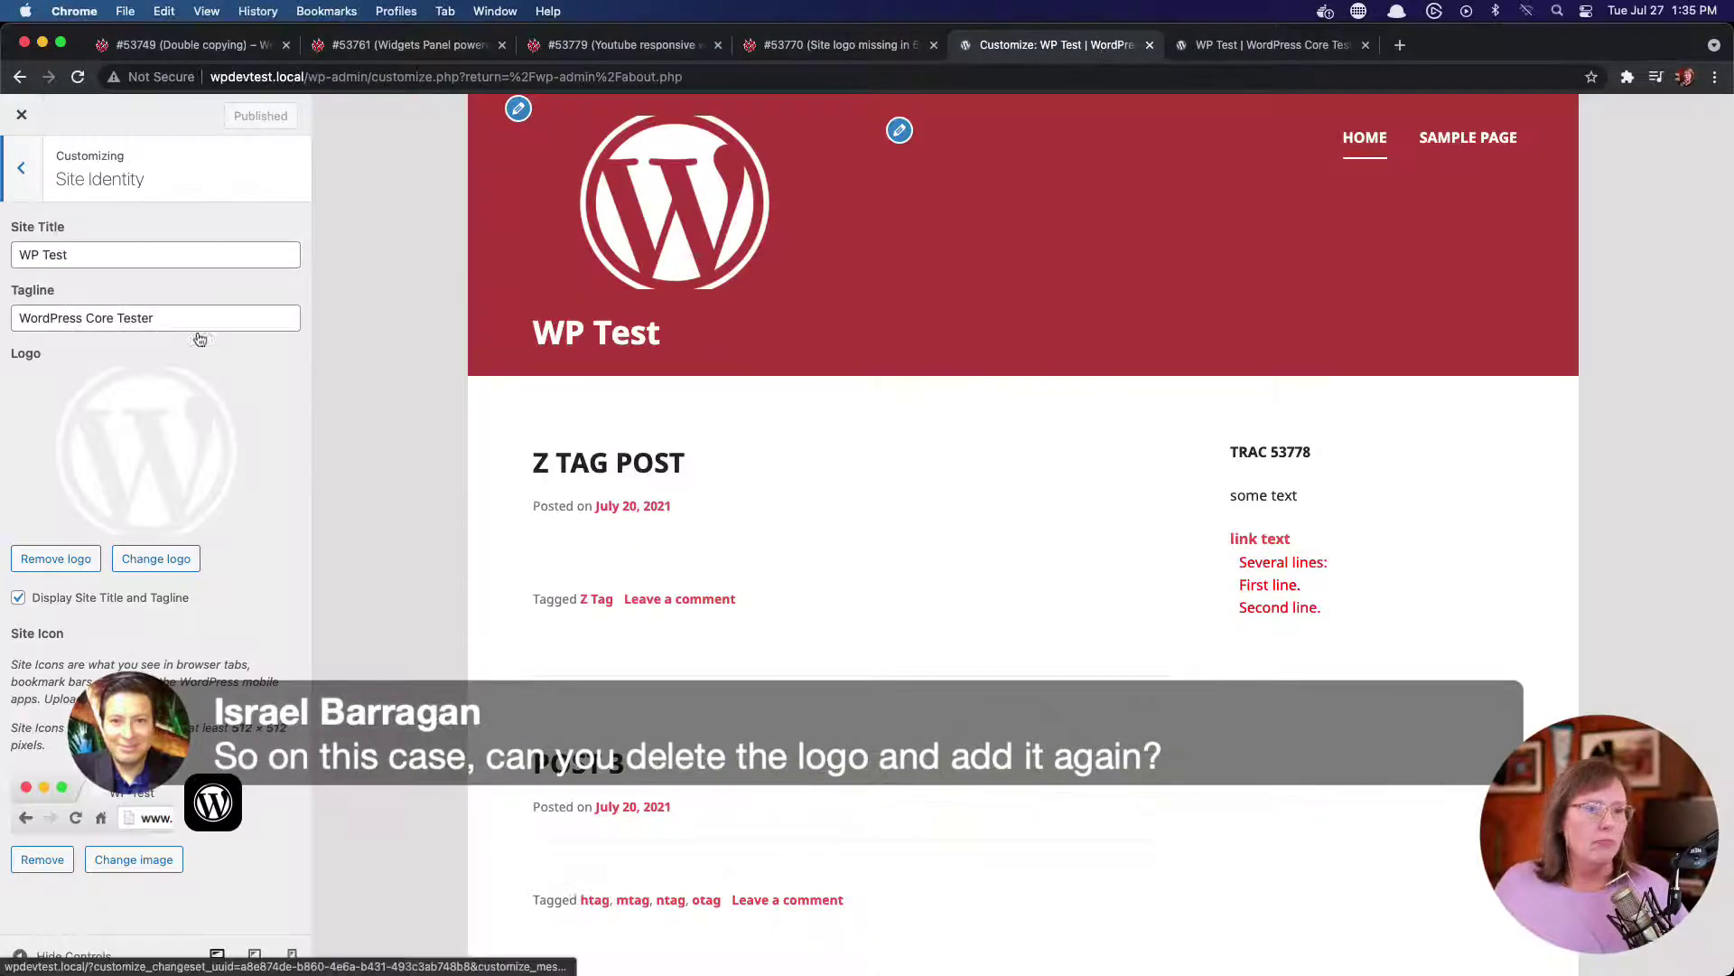
click(49, 569)
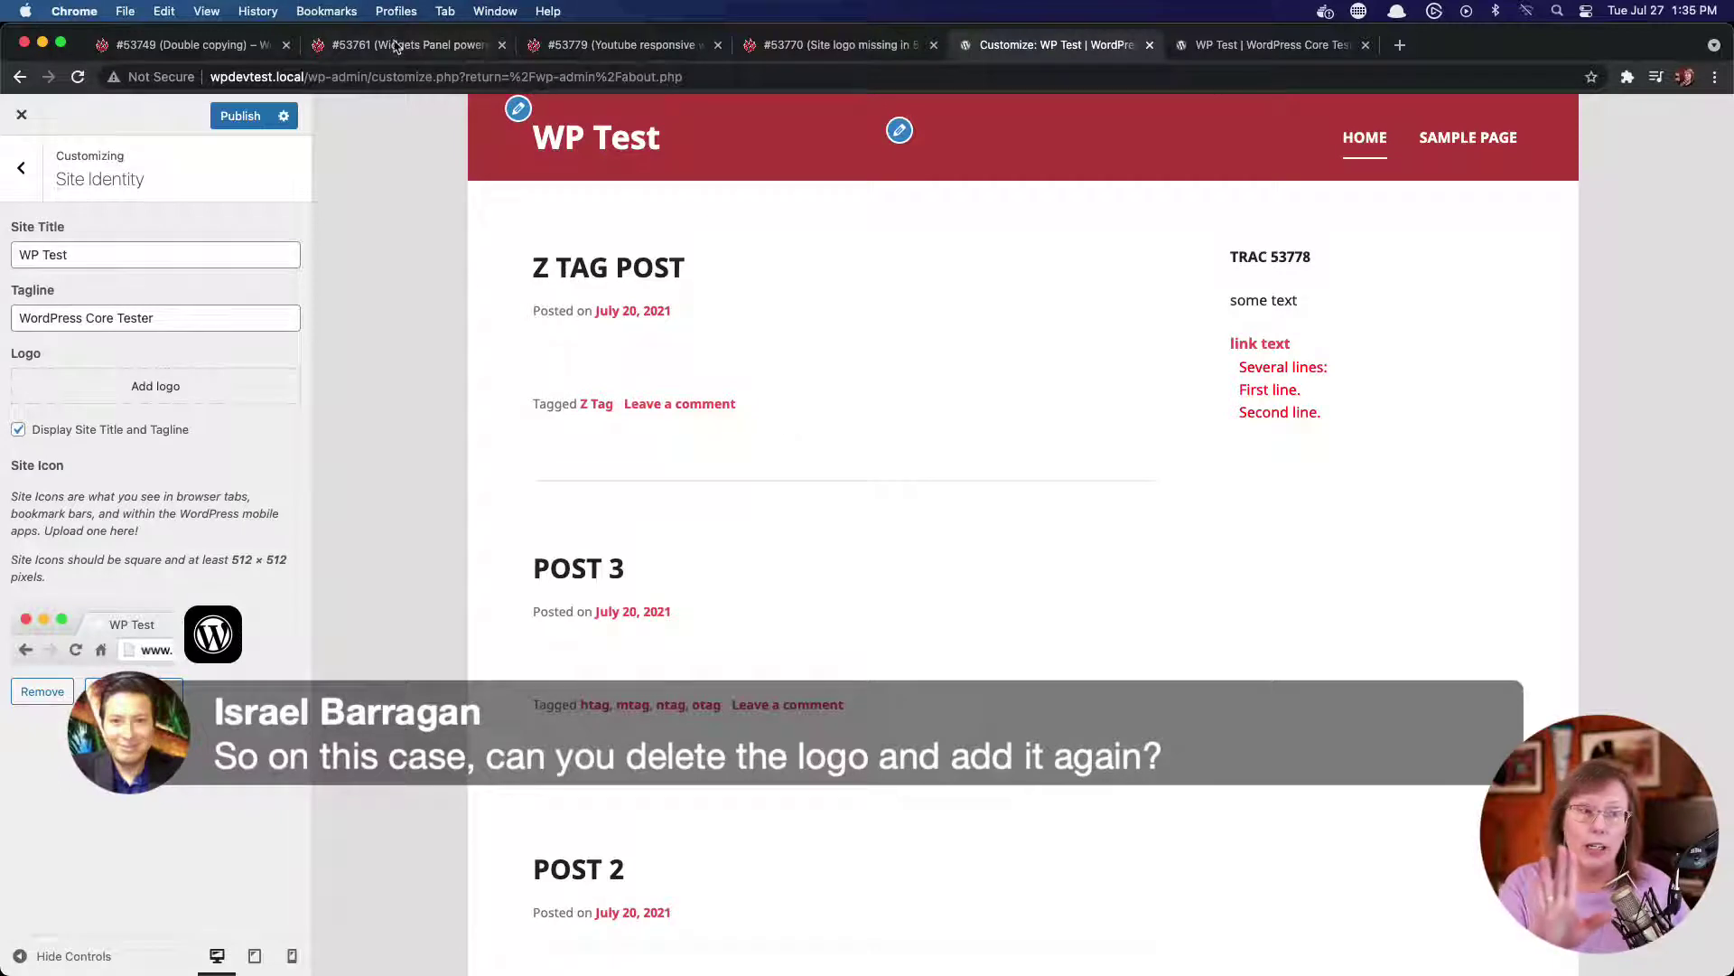
click(249, 118)
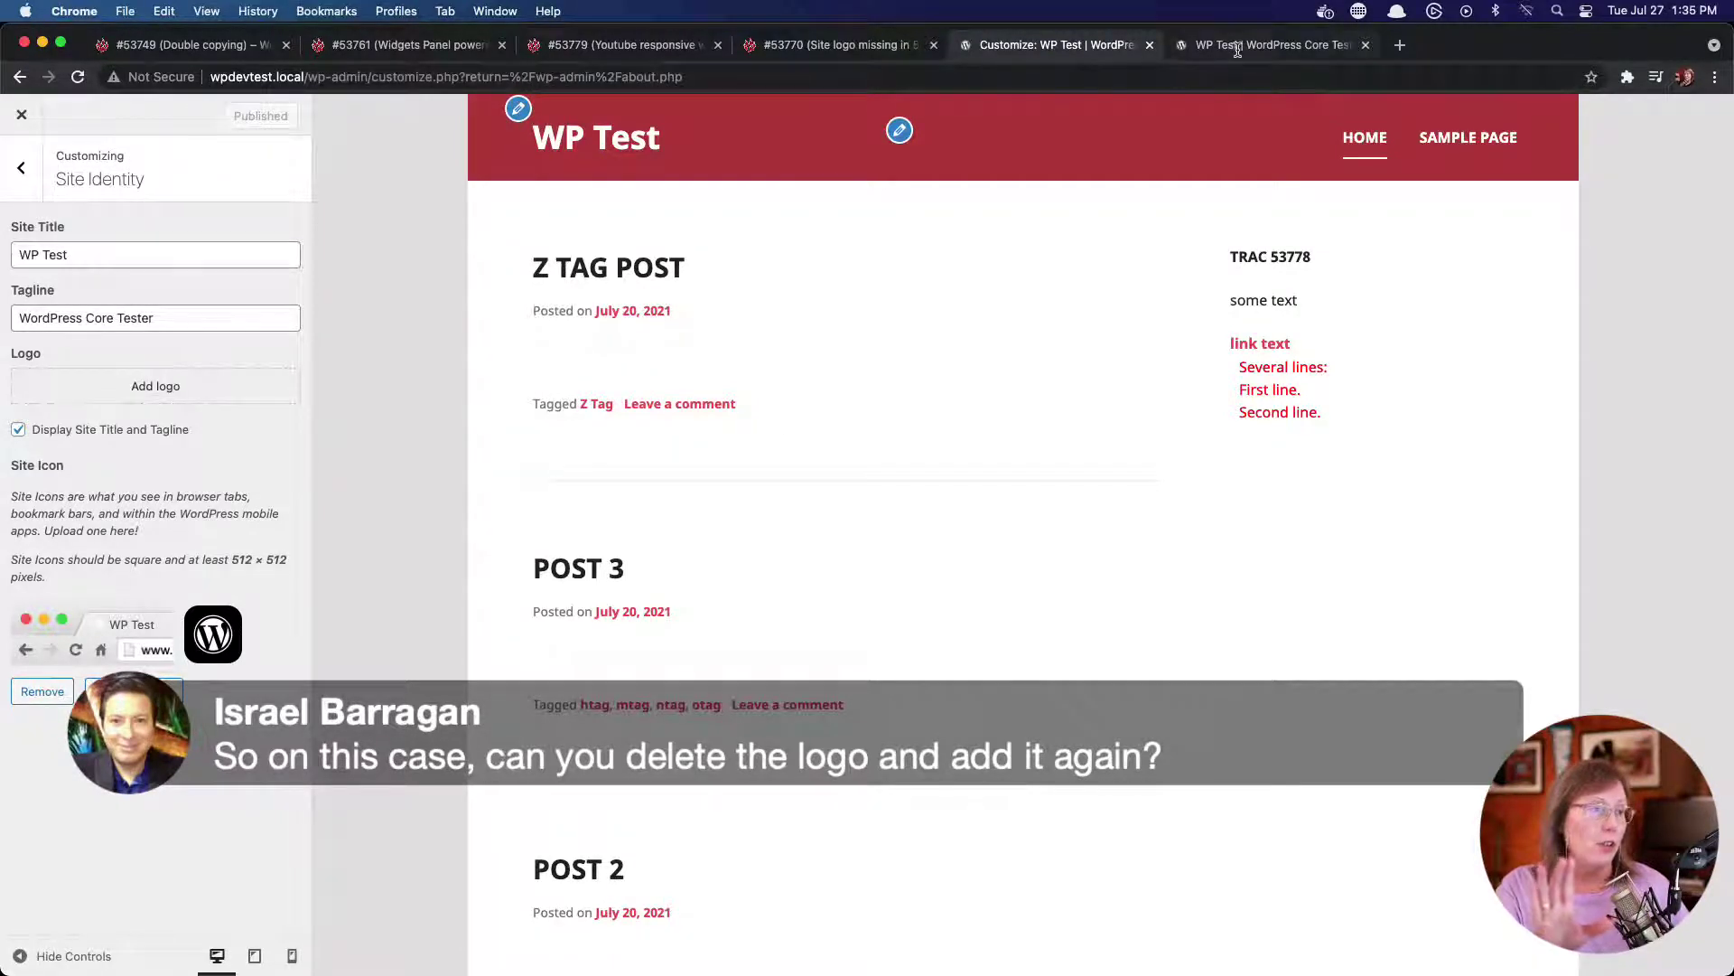
click(1273, 45)
click(78, 77)
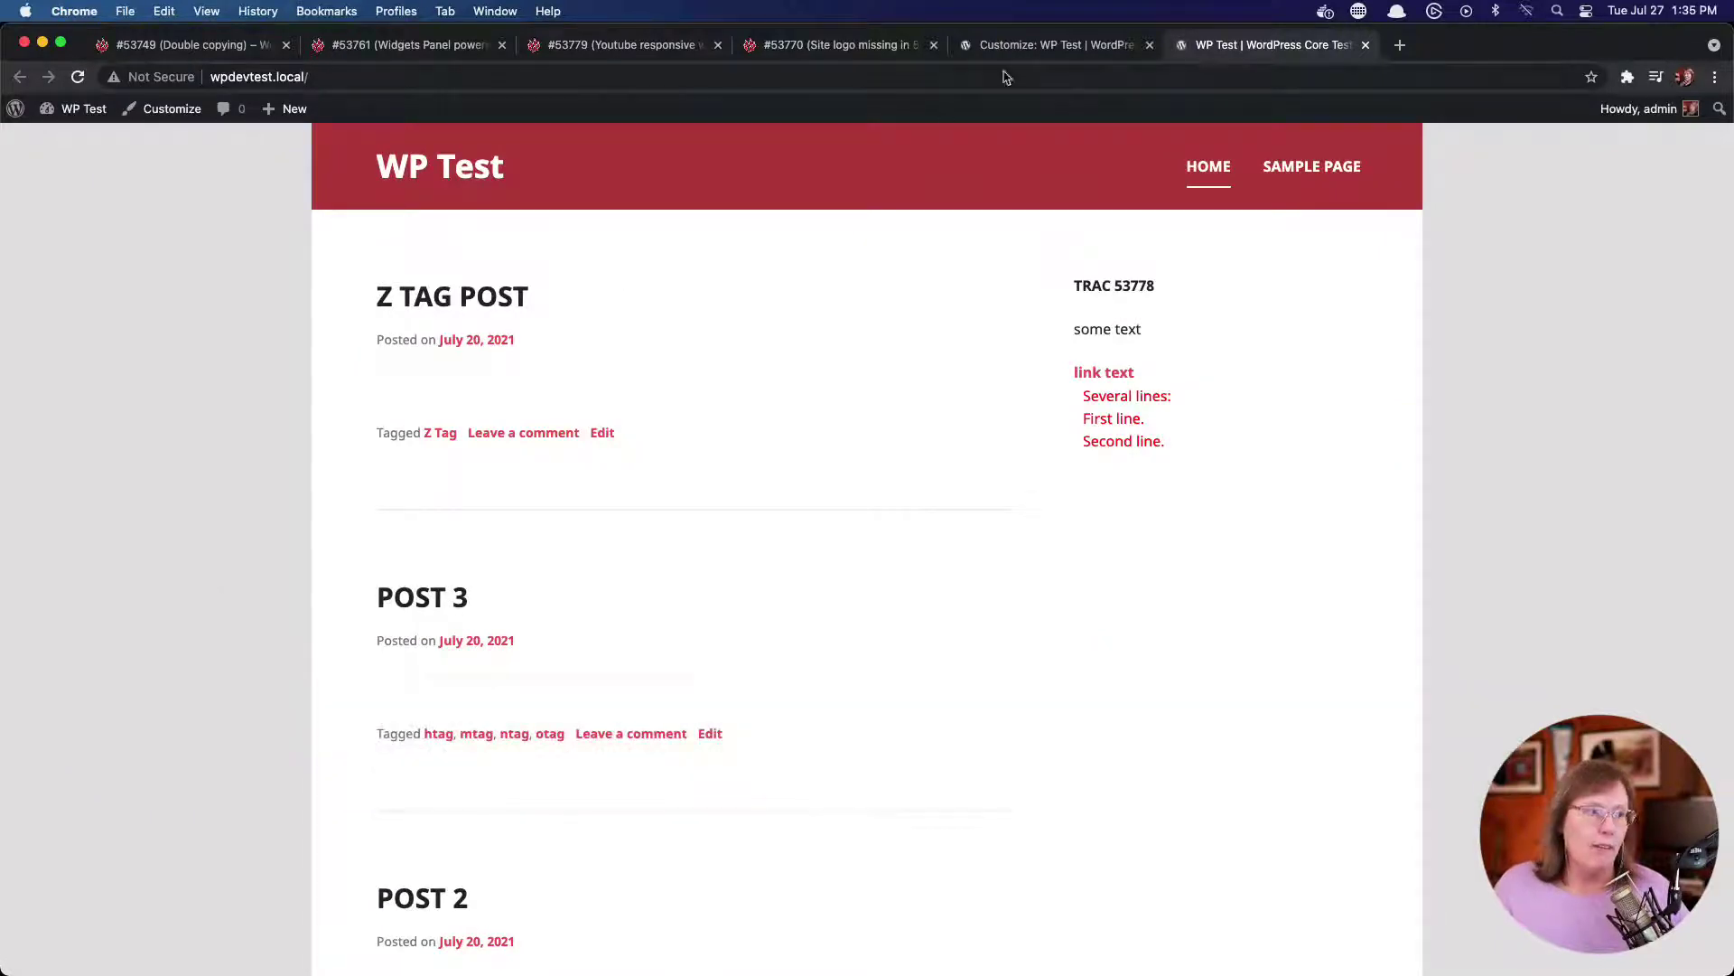
Set WordPress-logotype-wmark.png as the site logo with the crop area enlarged to fit the full circle, and publish the change
click(1030, 45)
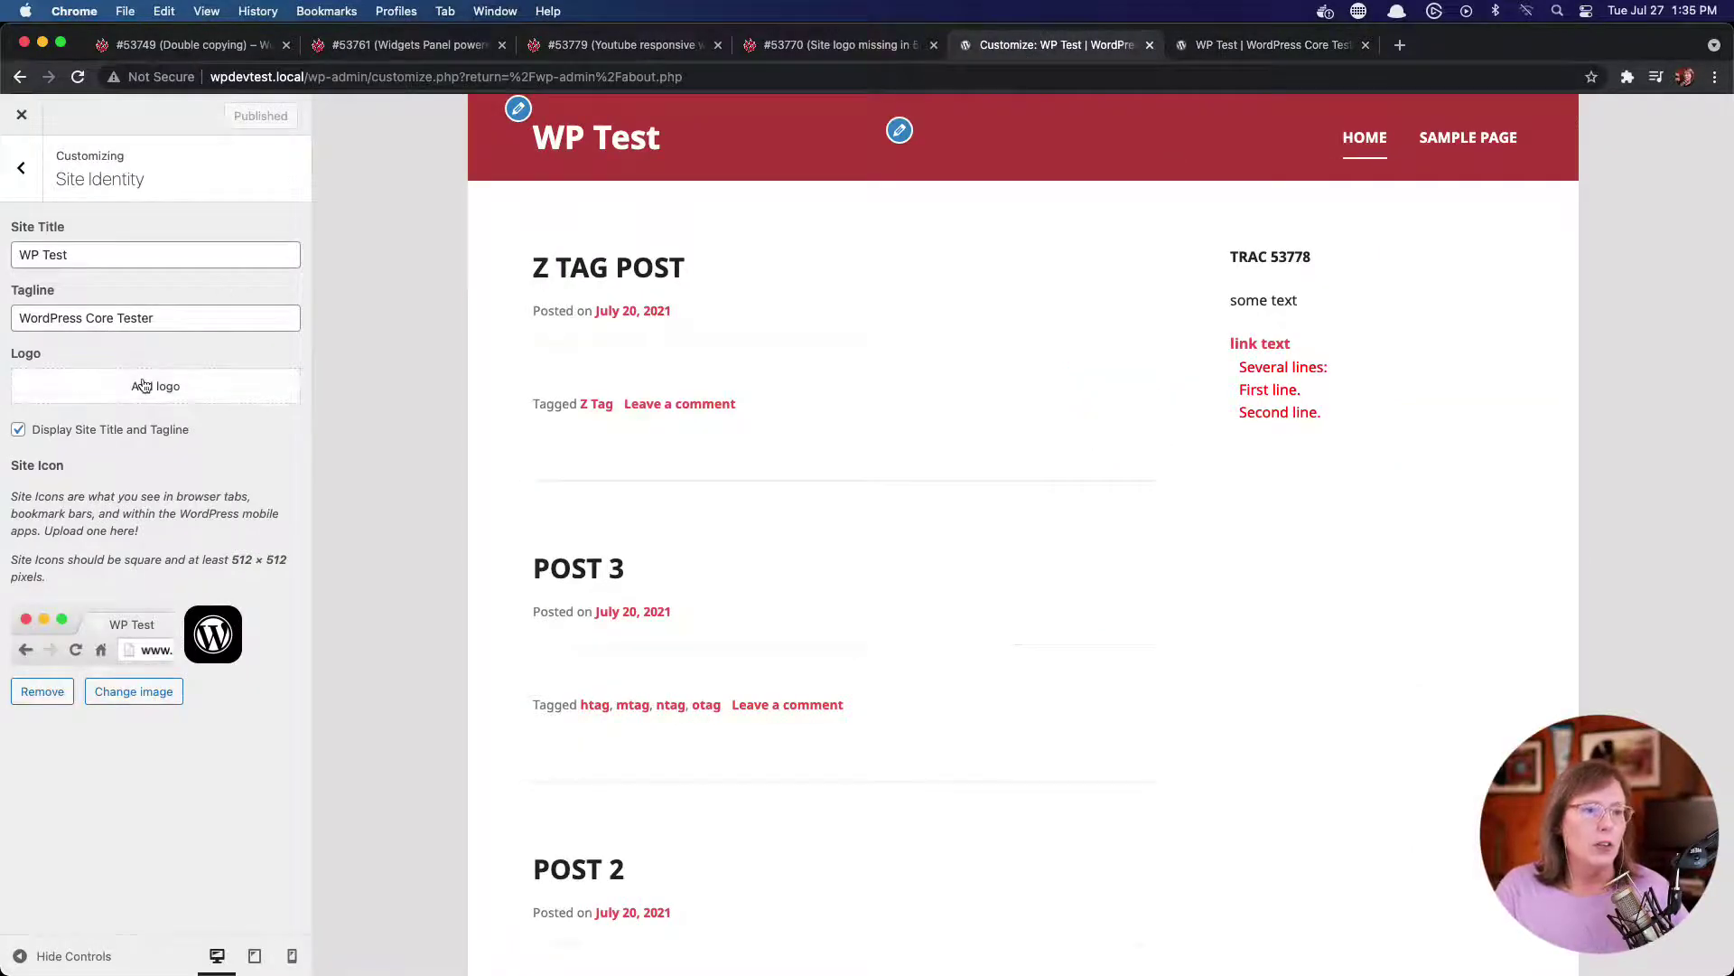
click(140, 385)
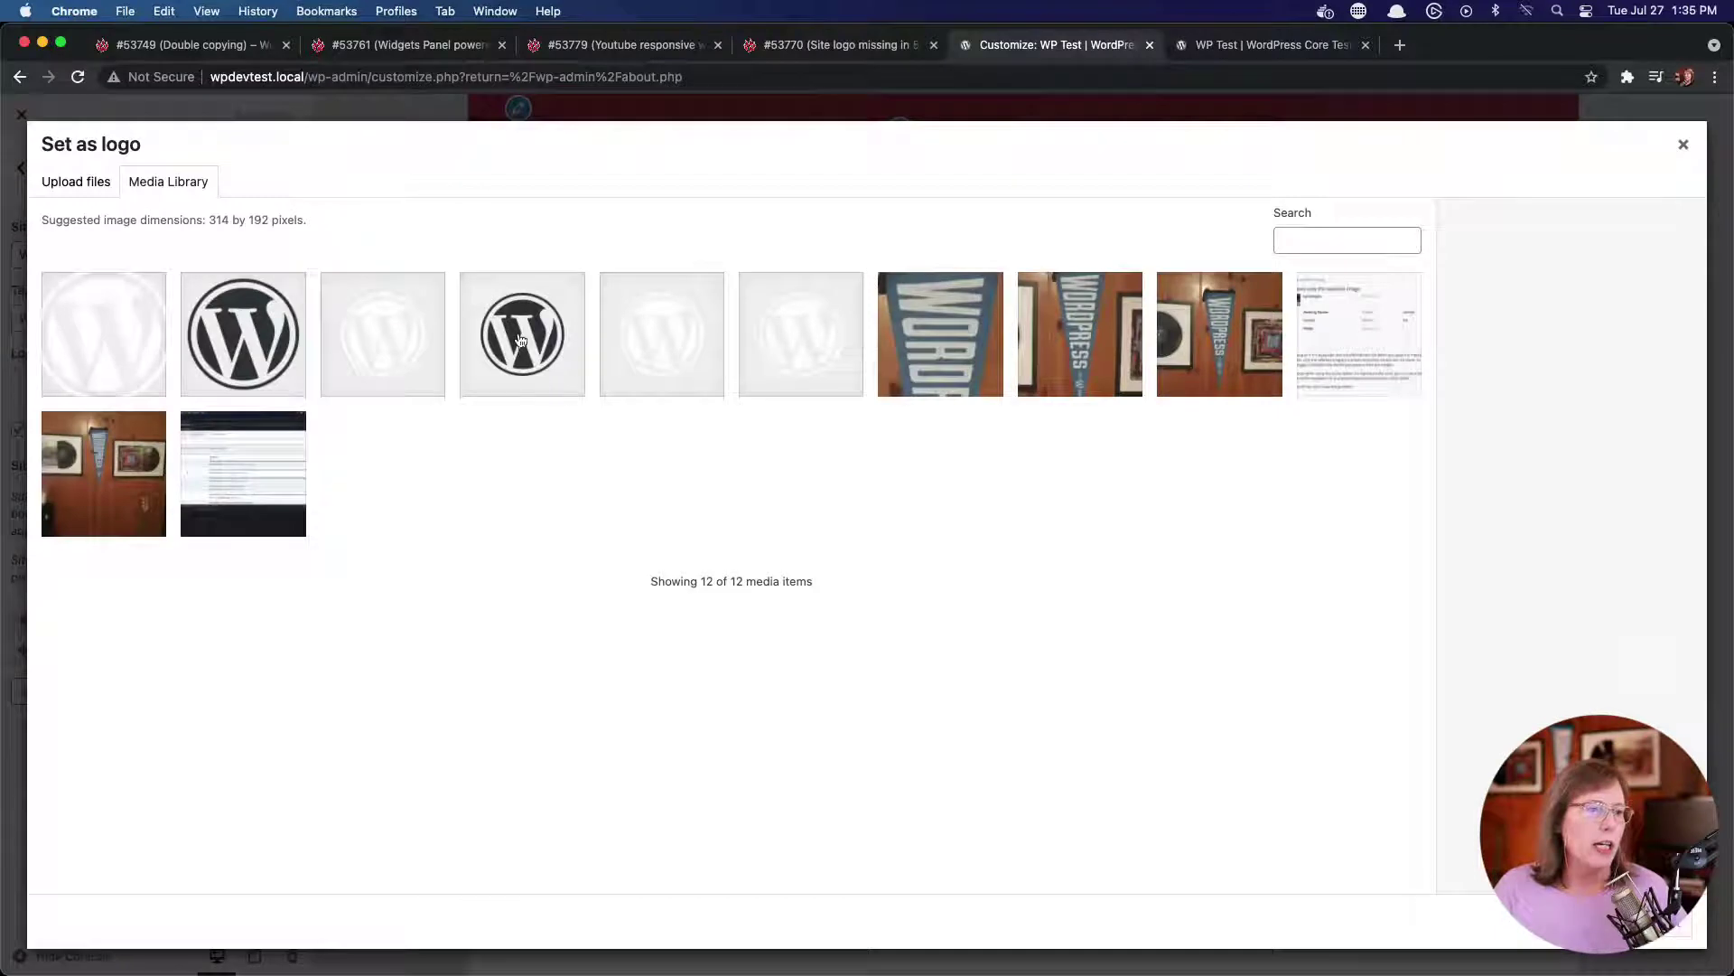
click(563, 390)
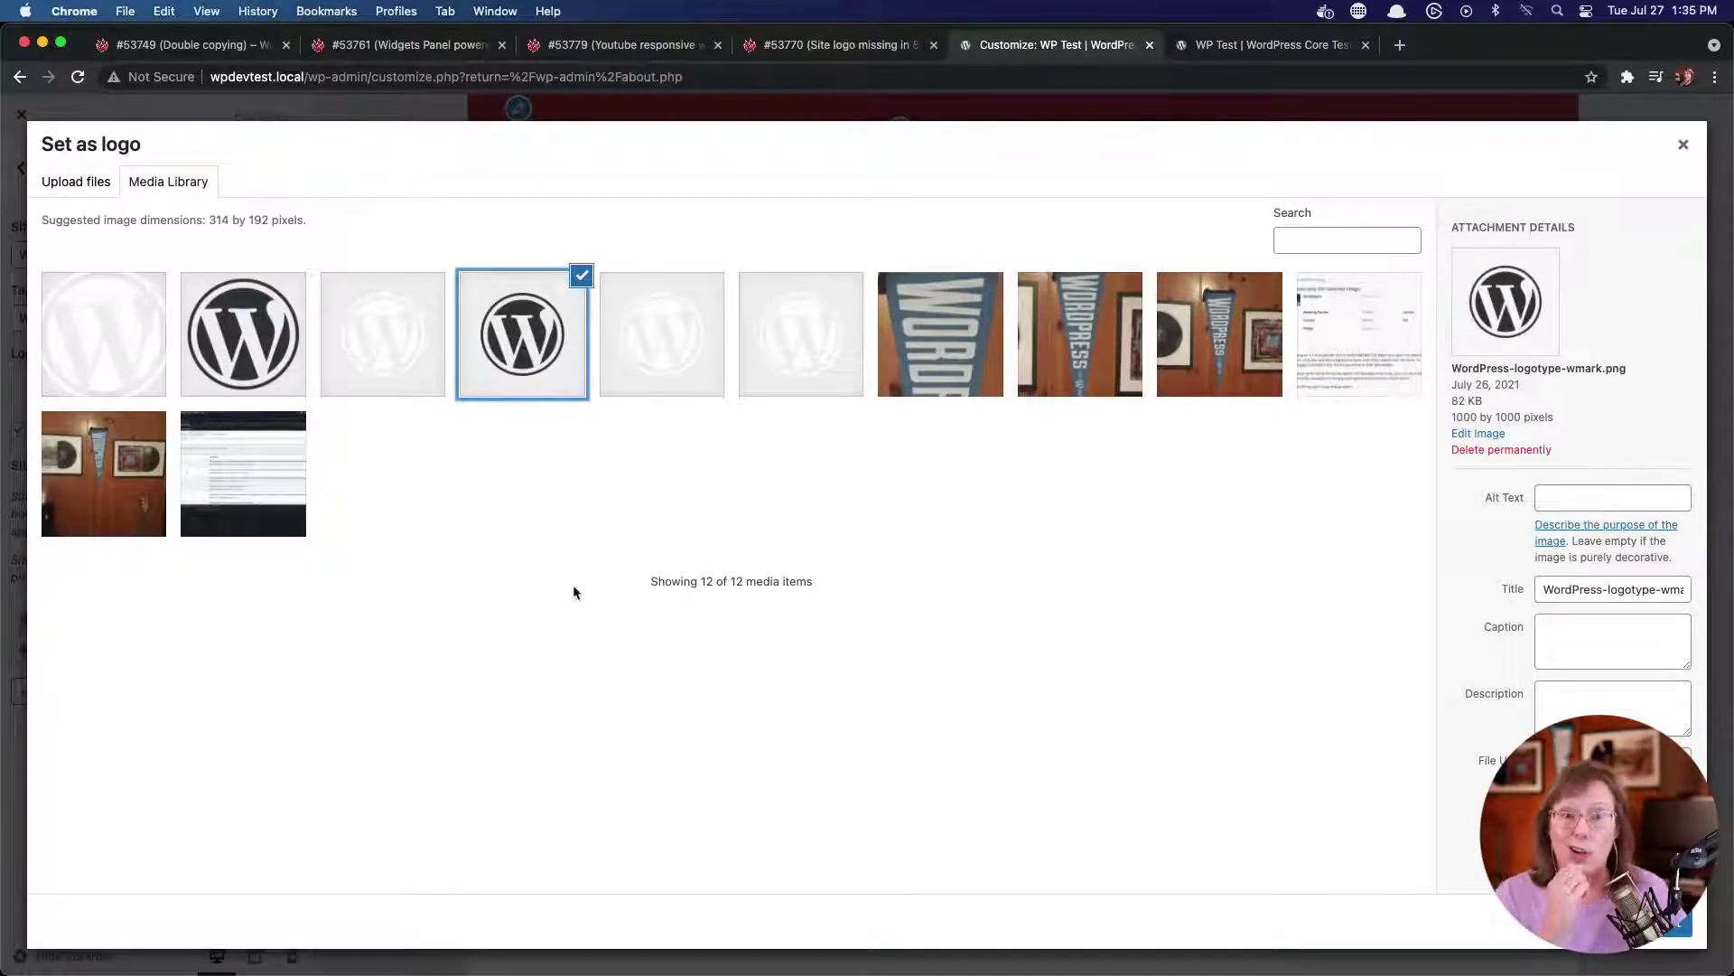
click(1676, 925)
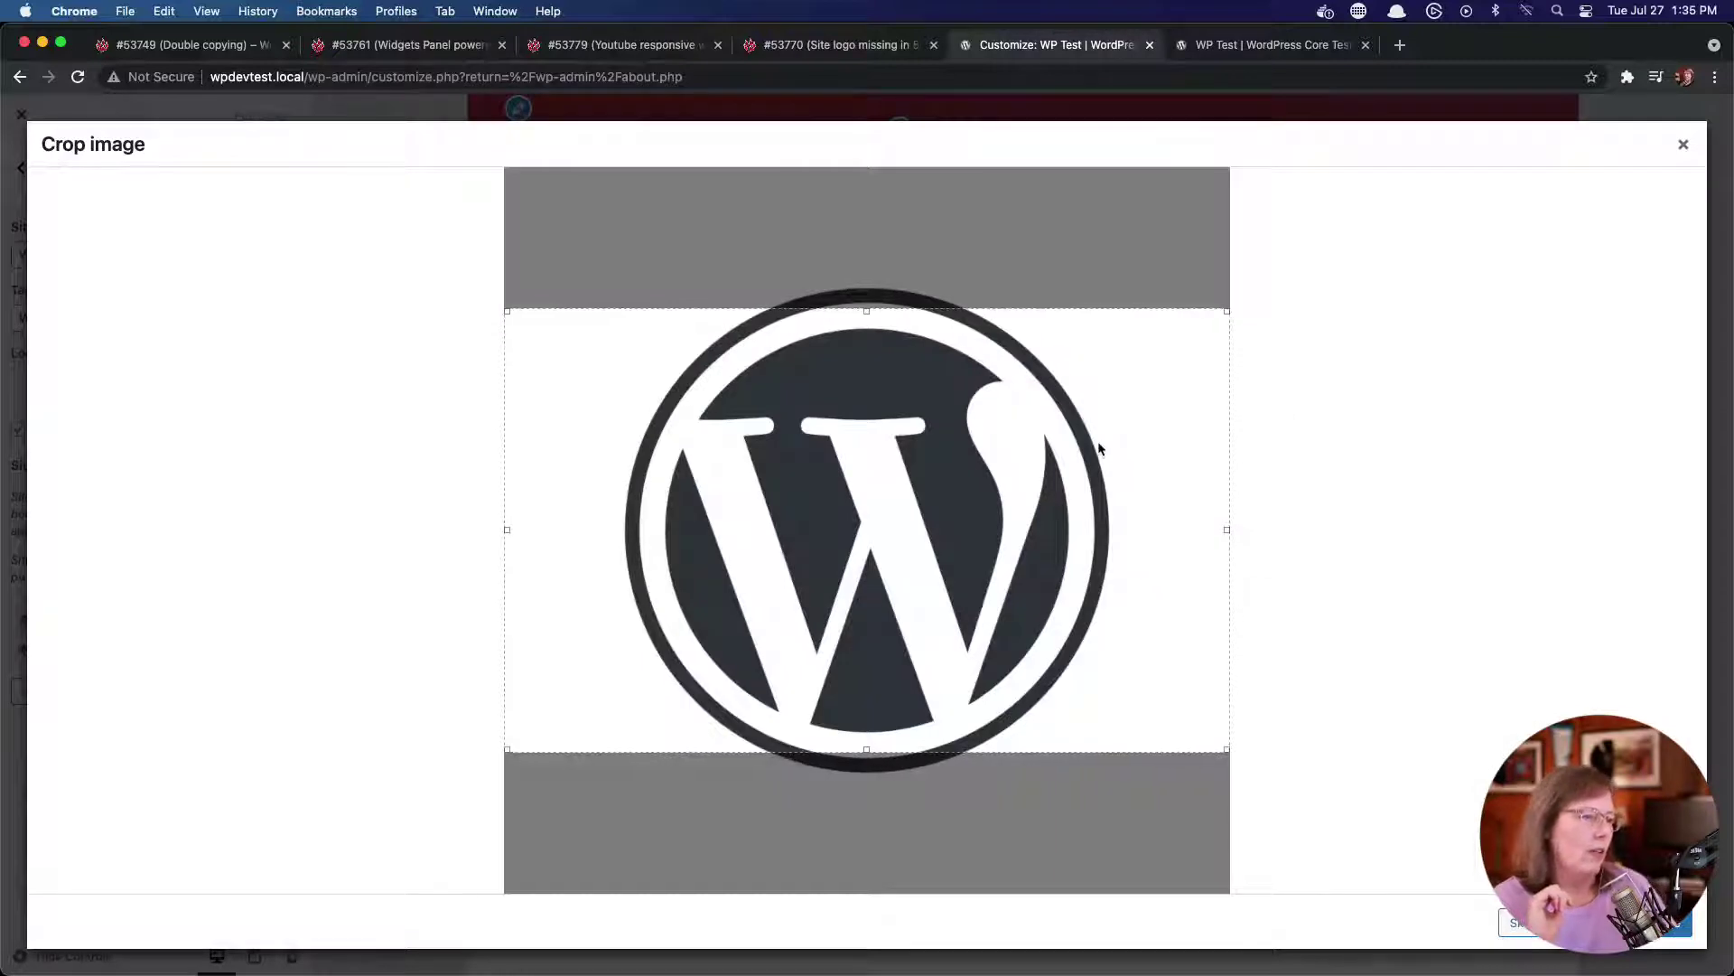
drag(867, 311, 867, 266)
drag(878, 745, 867, 791)
click(1667, 922)
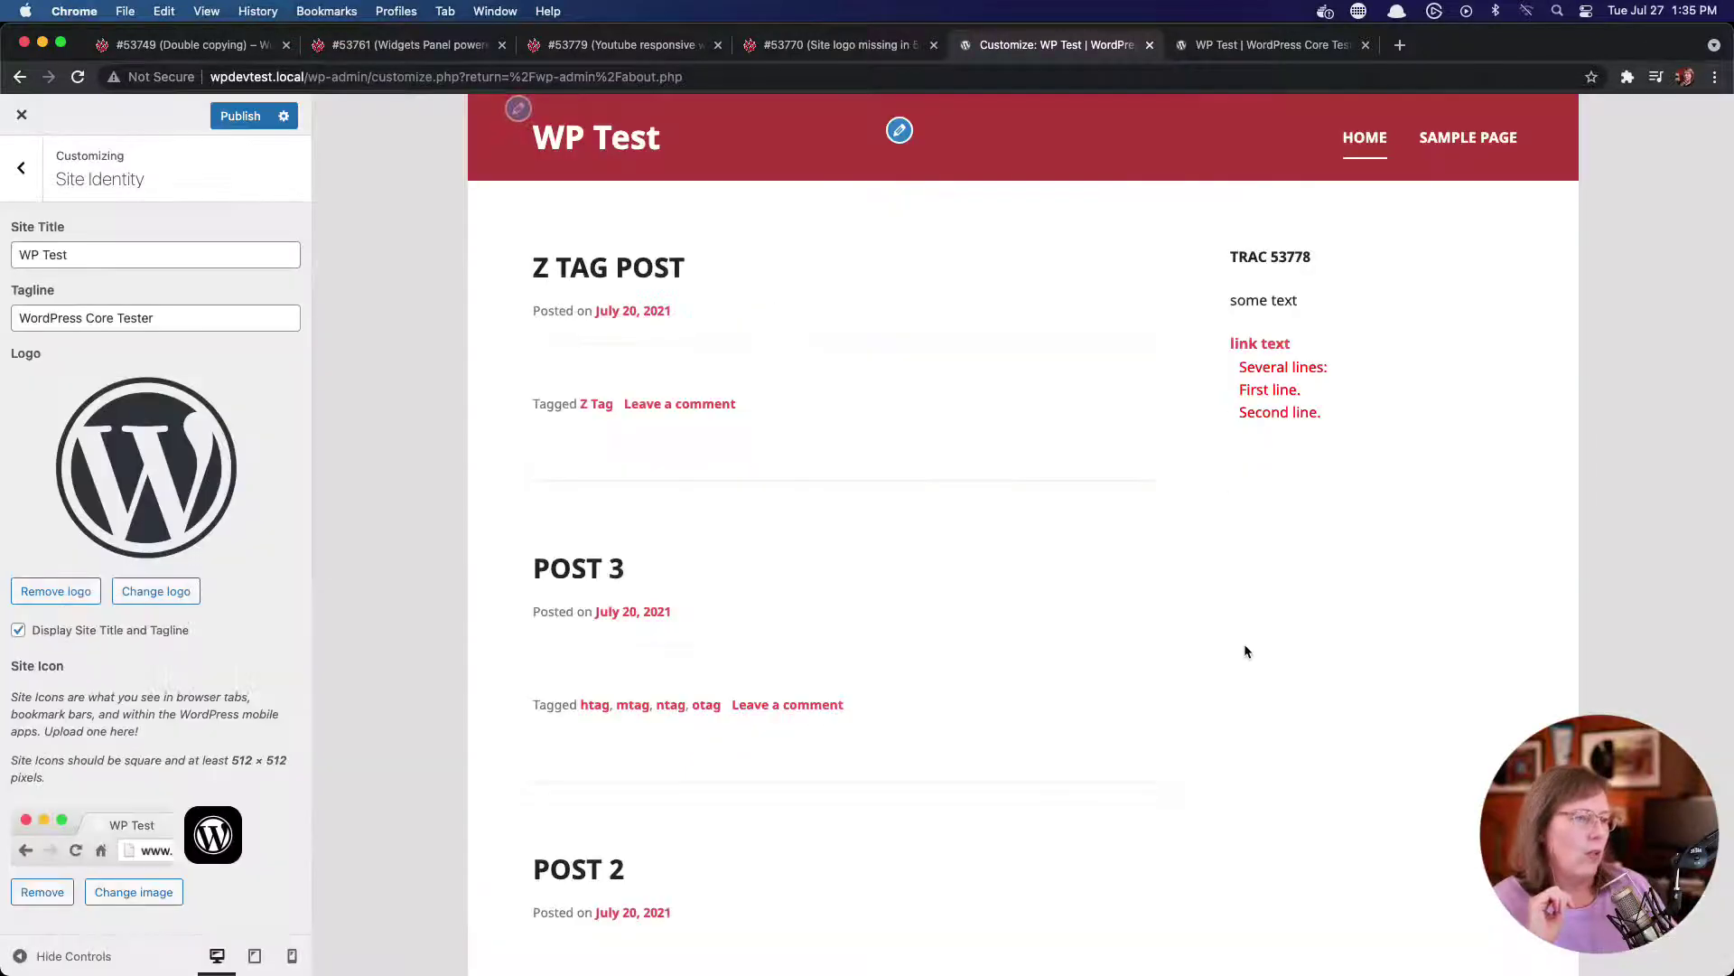
click(230, 126)
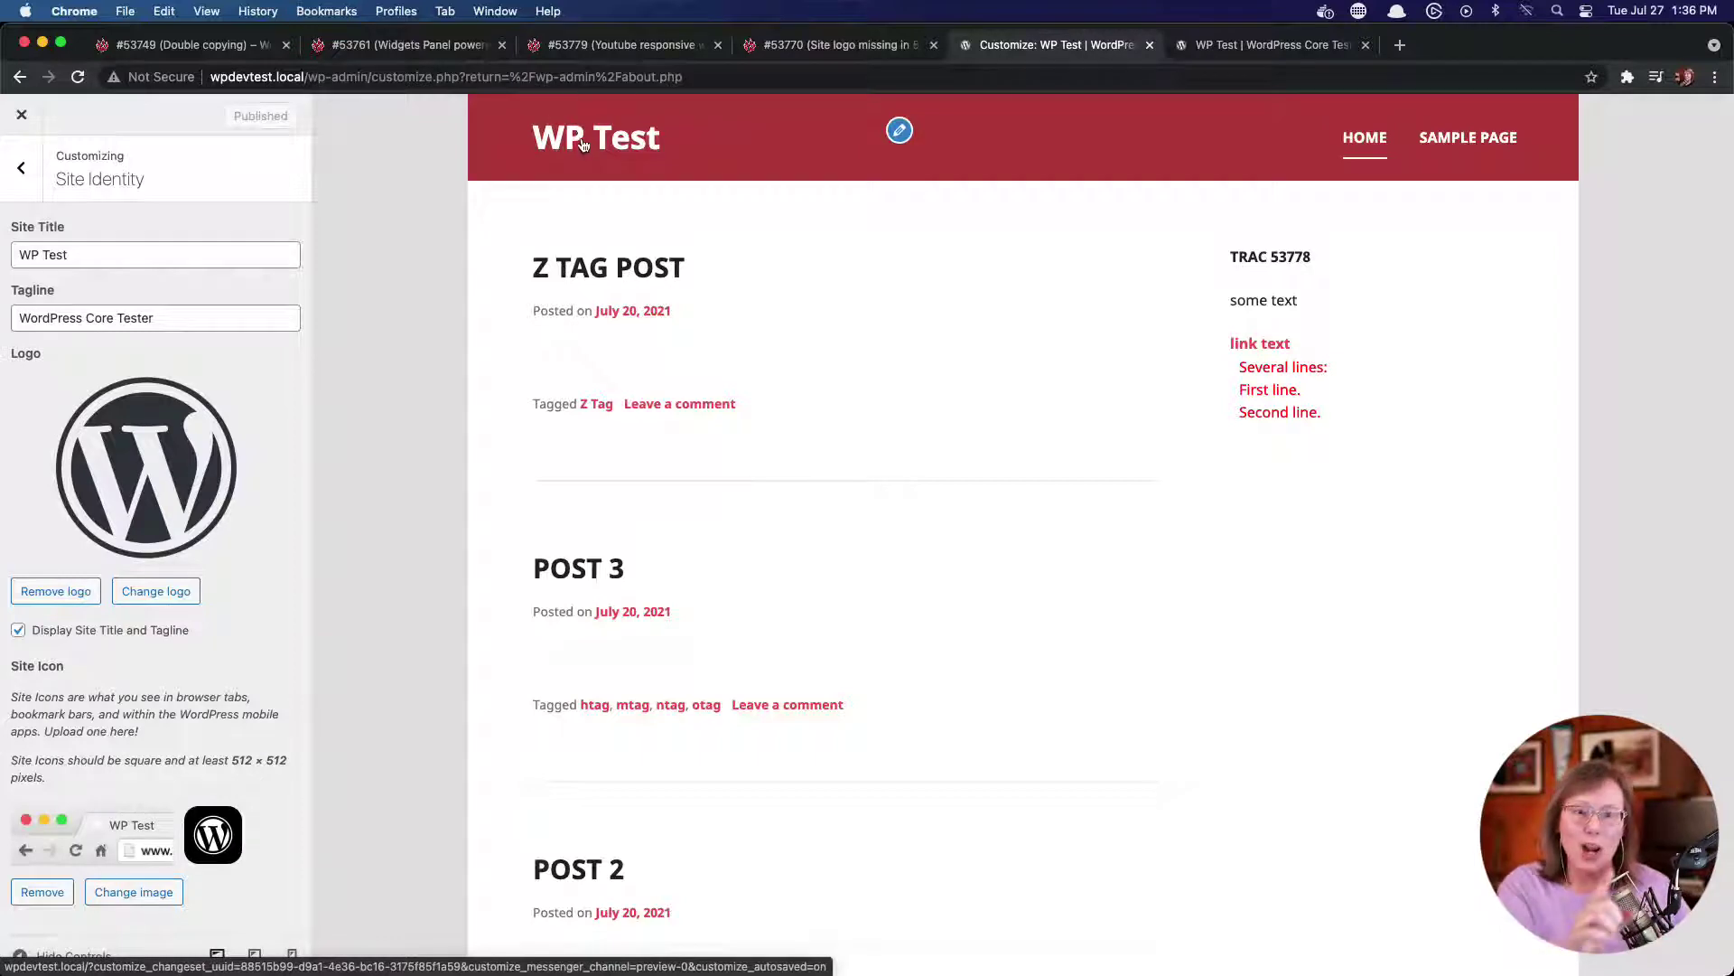
Inspect the Customizer preview's site header in the developer tools and check the console for errors
right_click(601, 117)
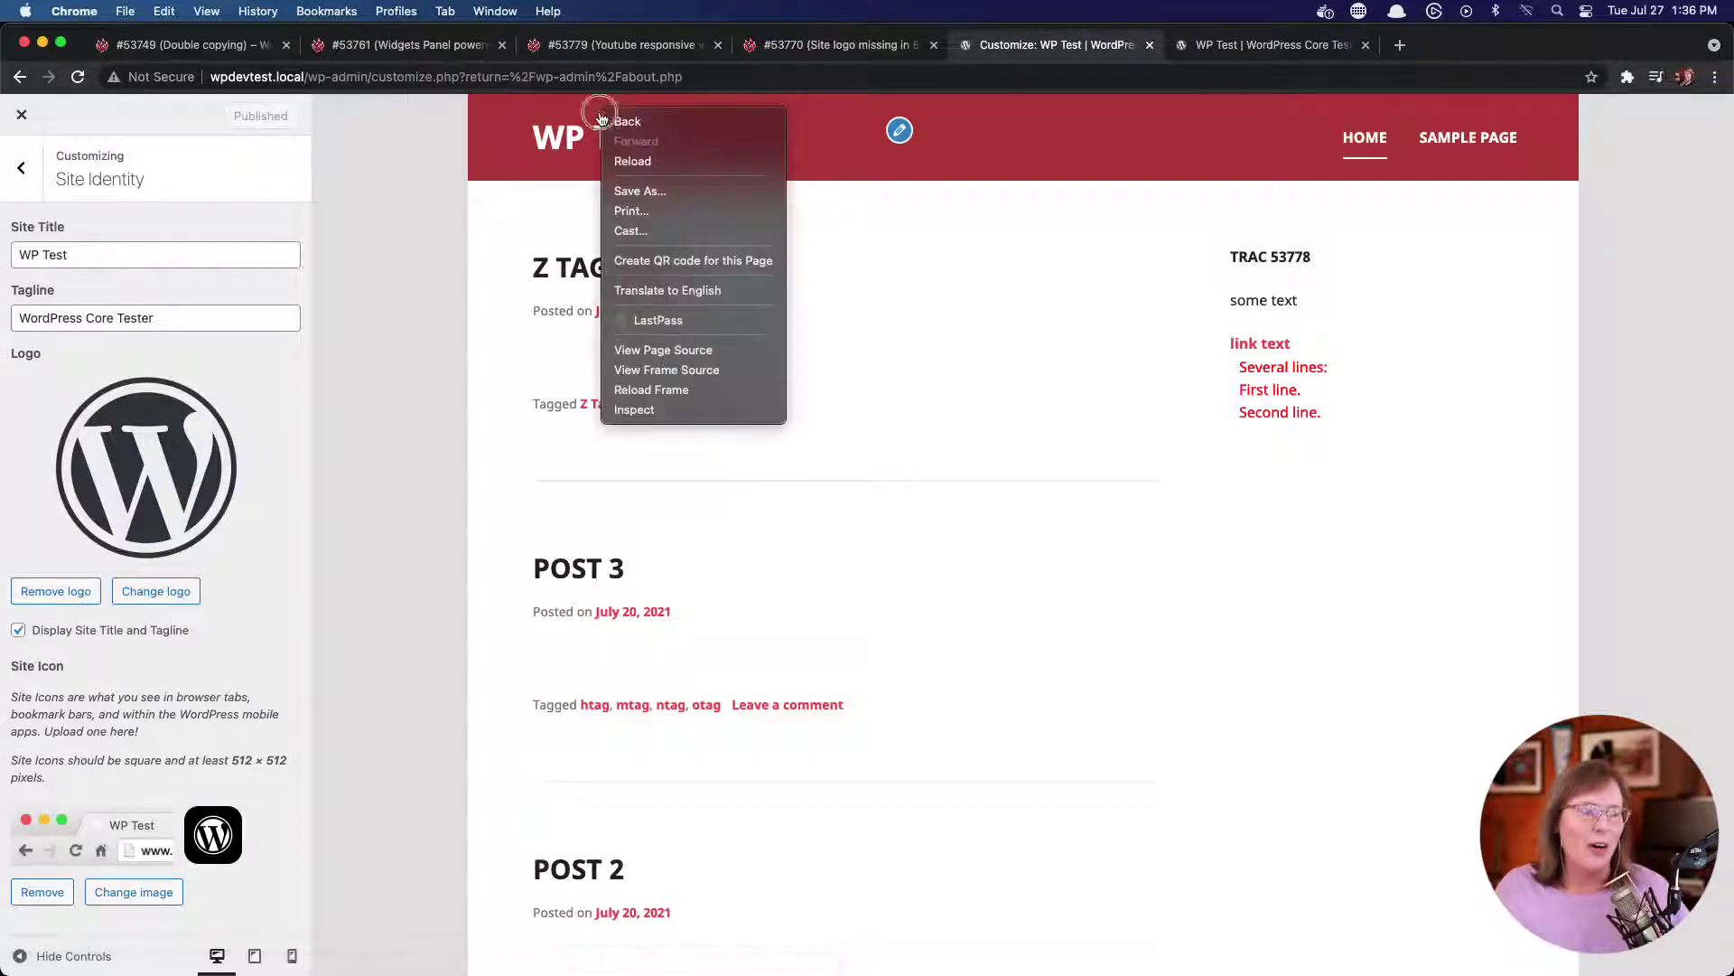
click(669, 410)
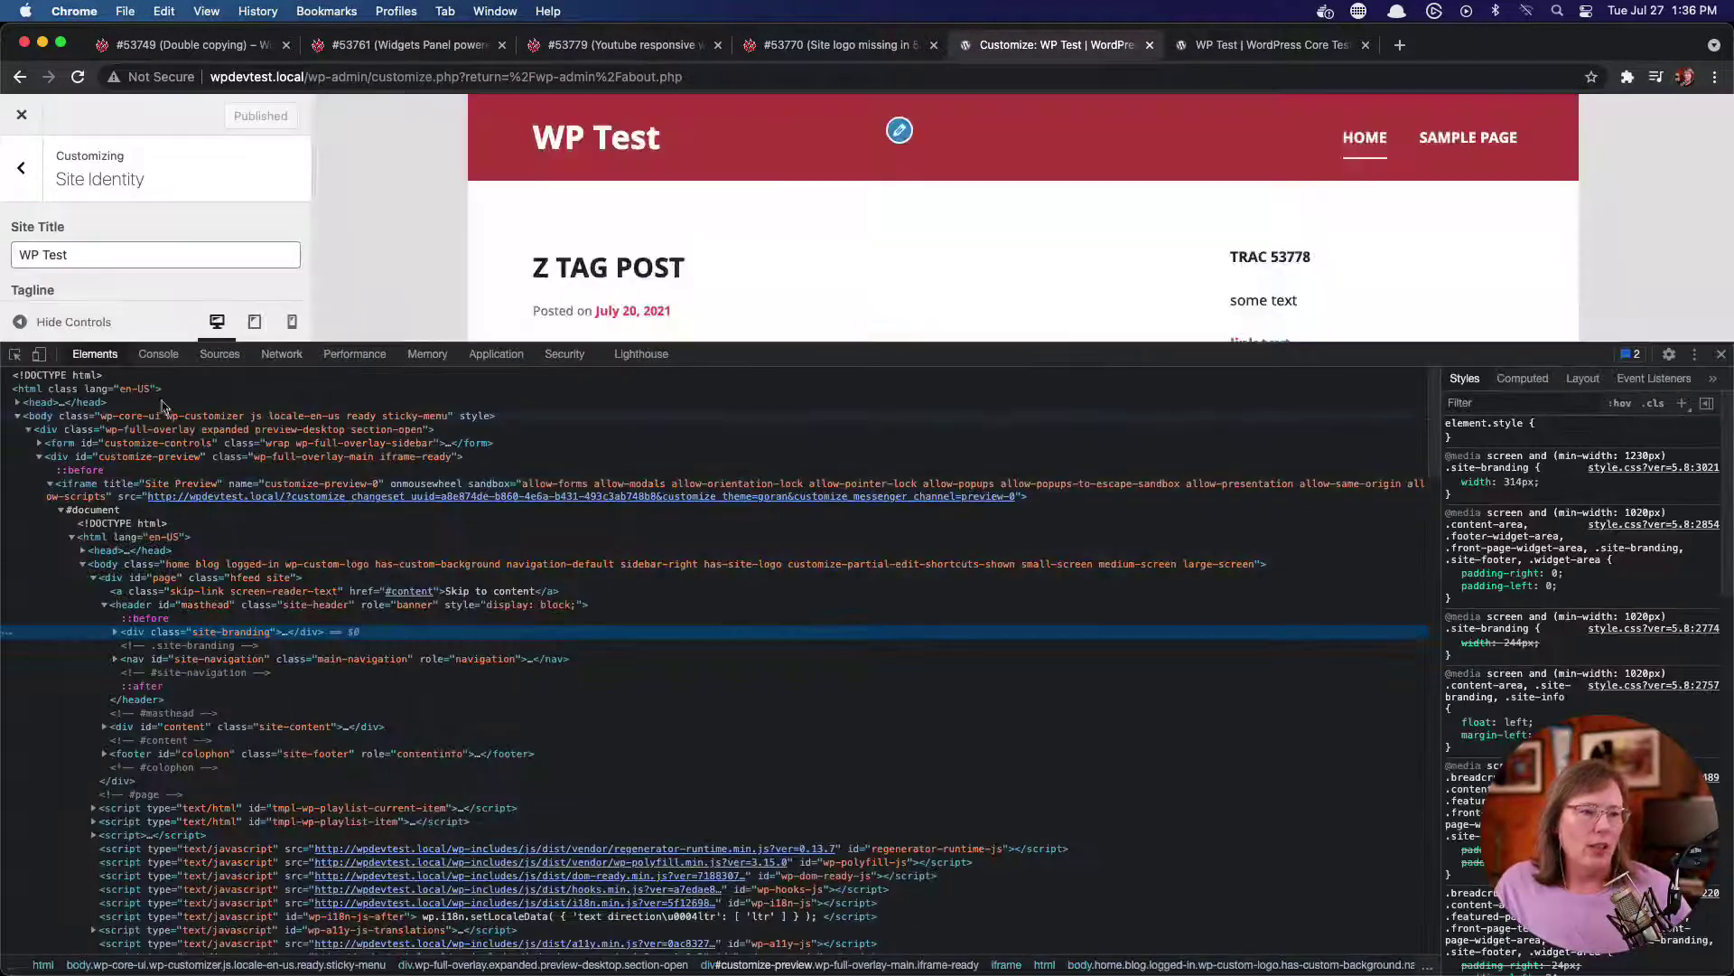
click(157, 354)
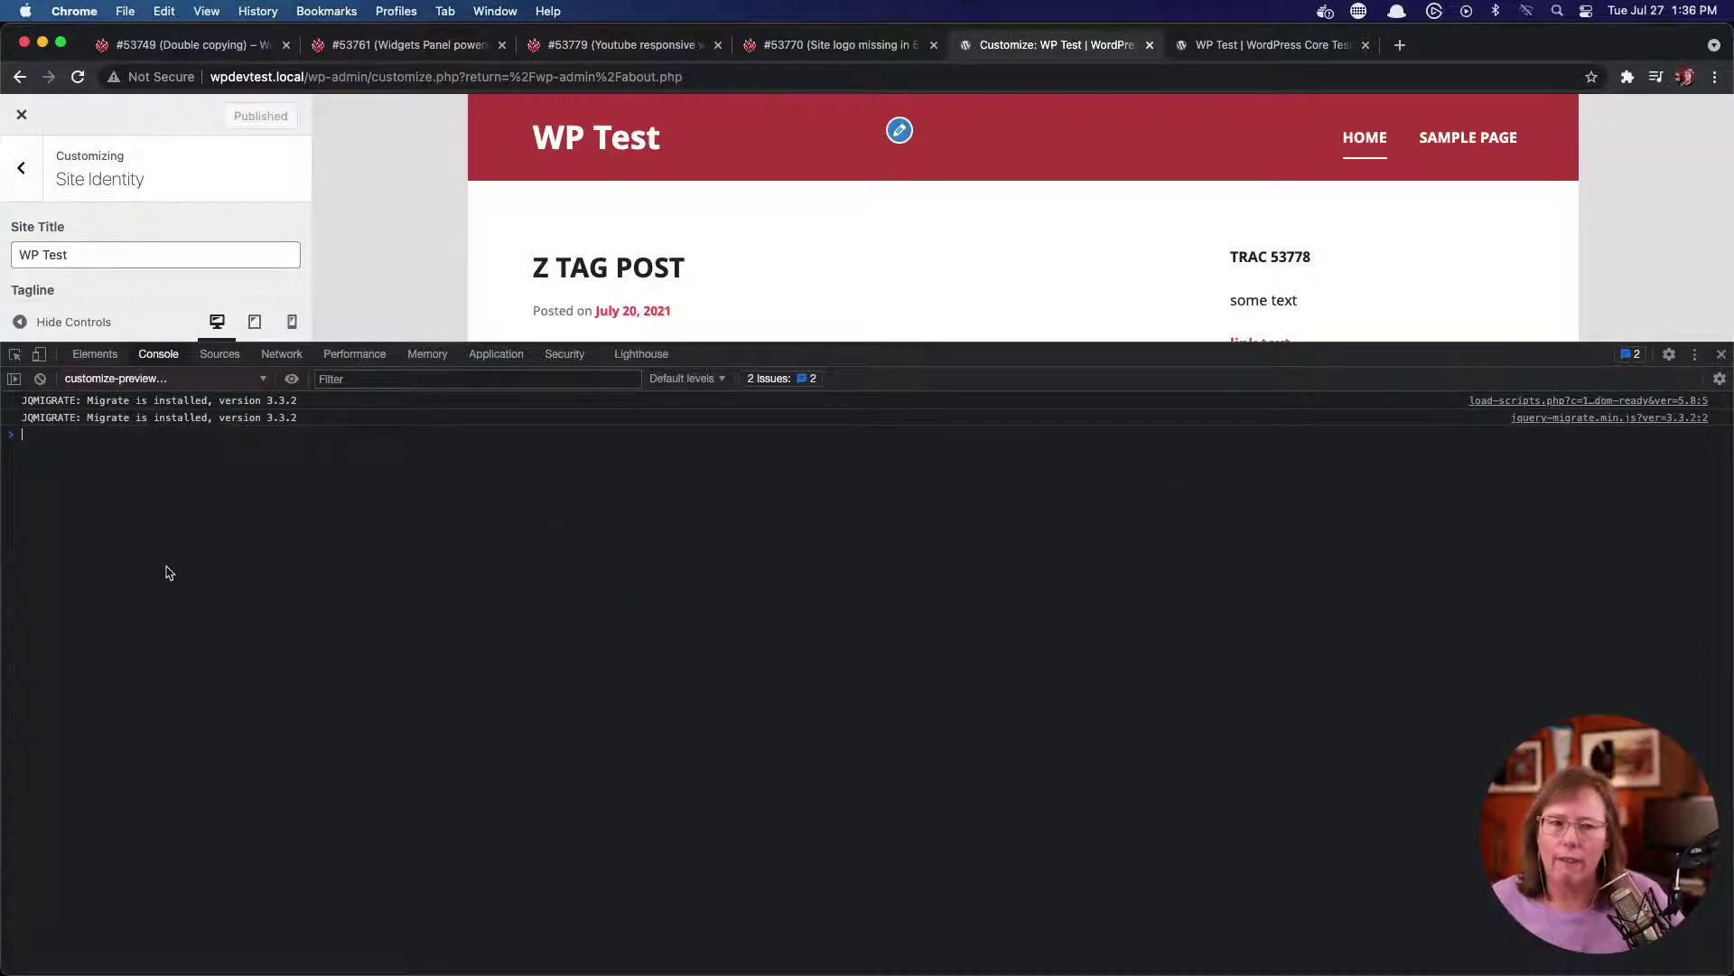
click(1721, 356)
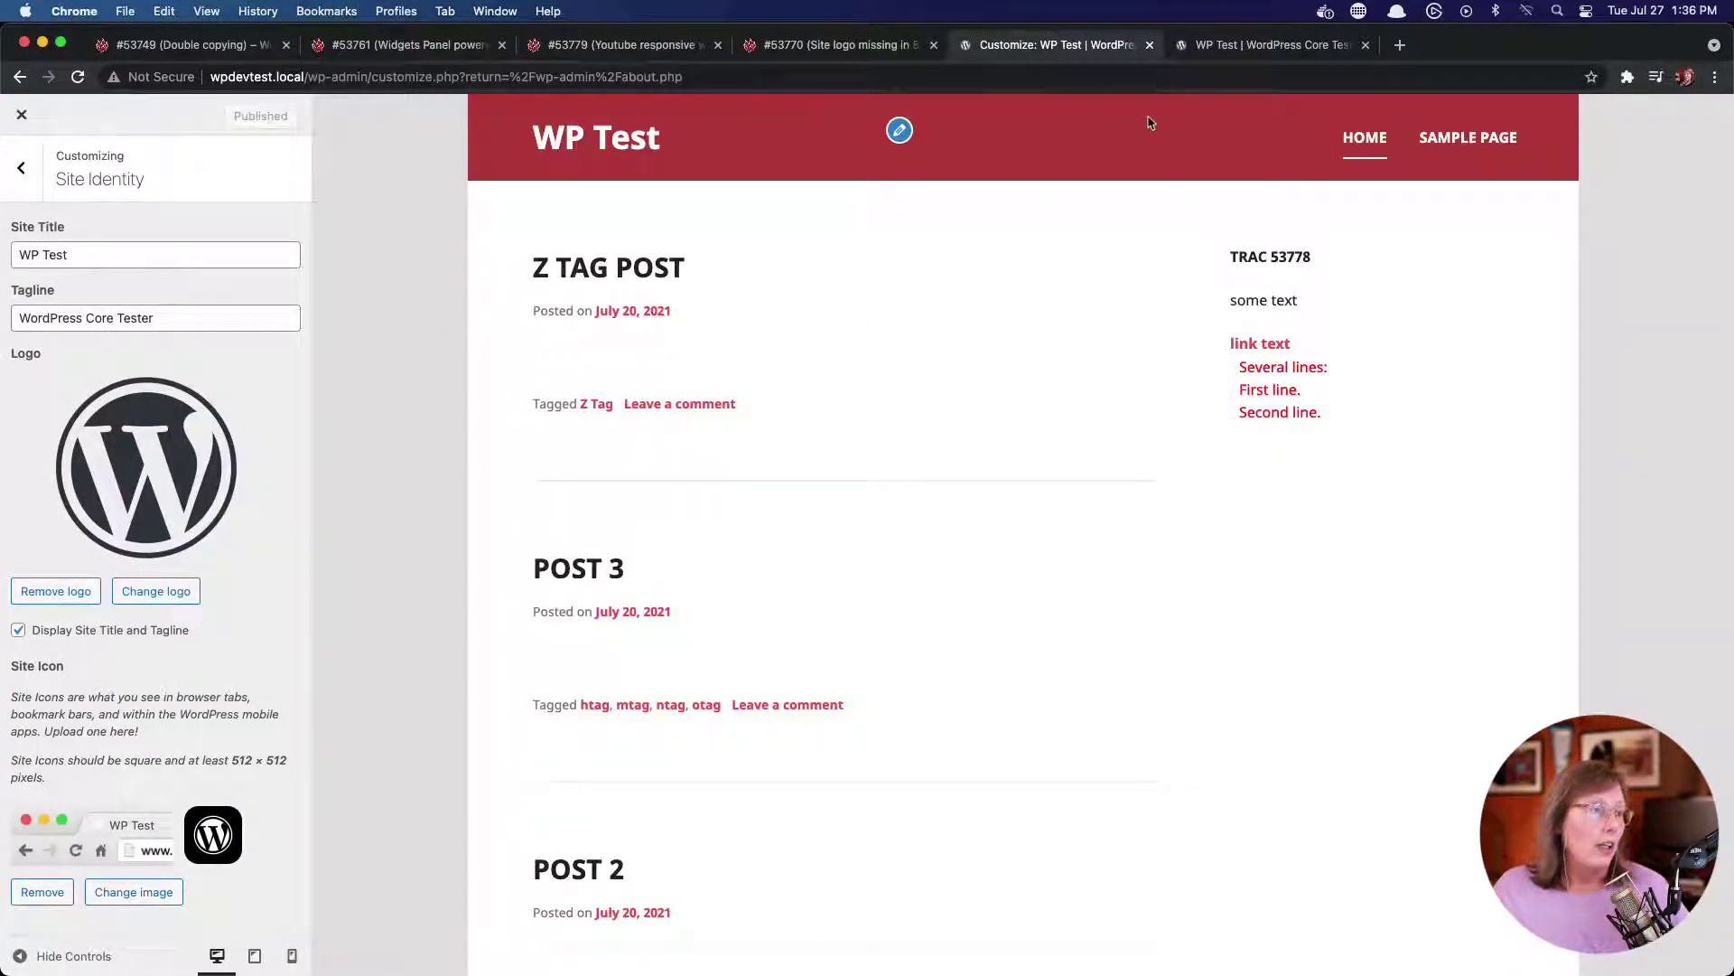
Reload the WP Test front end and the Customizer to compare the header logo in both
click(1220, 54)
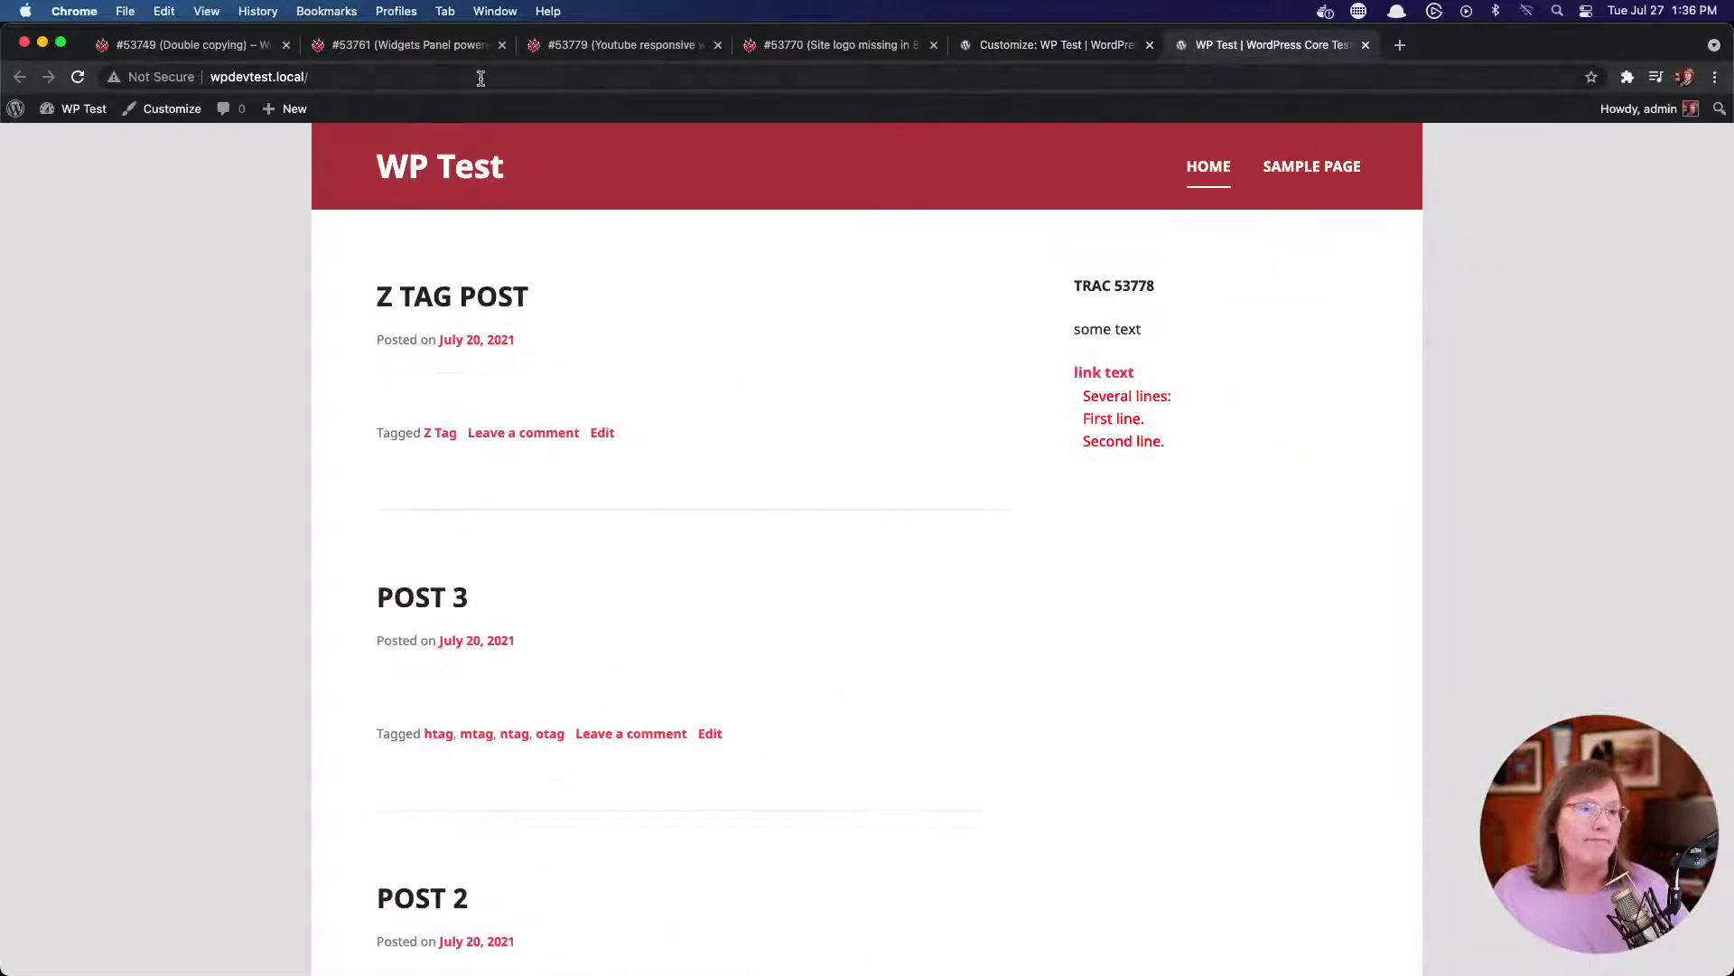
click(77, 76)
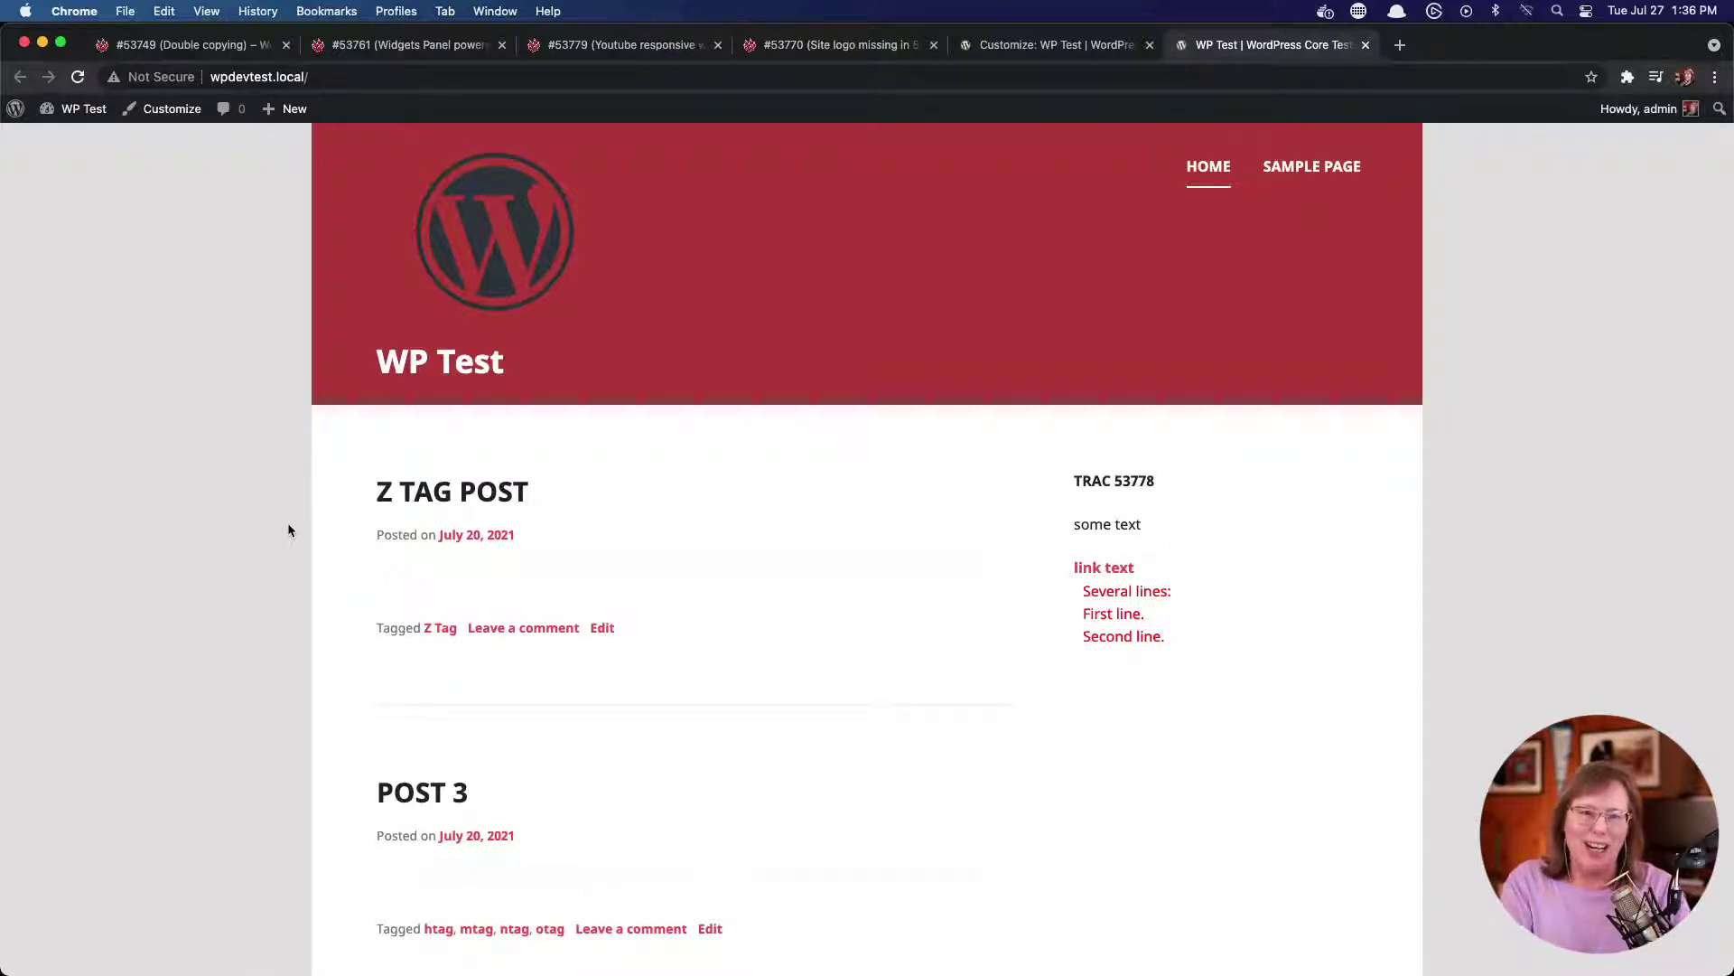
click(1019, 46)
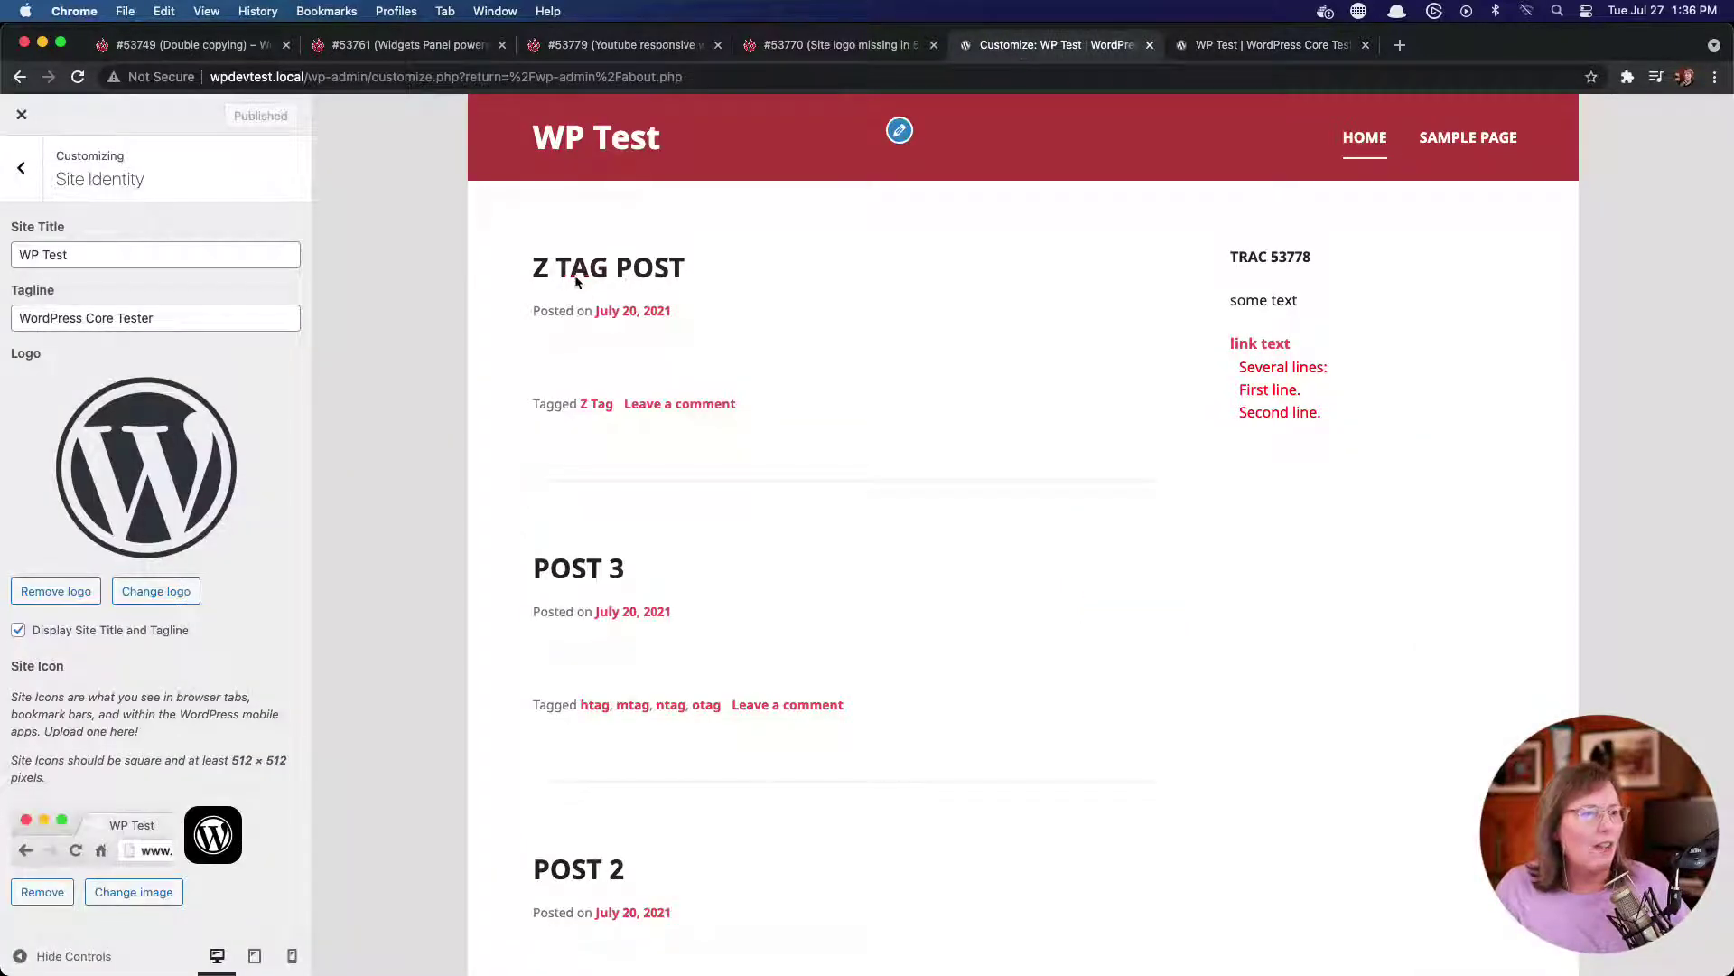
click(78, 77)
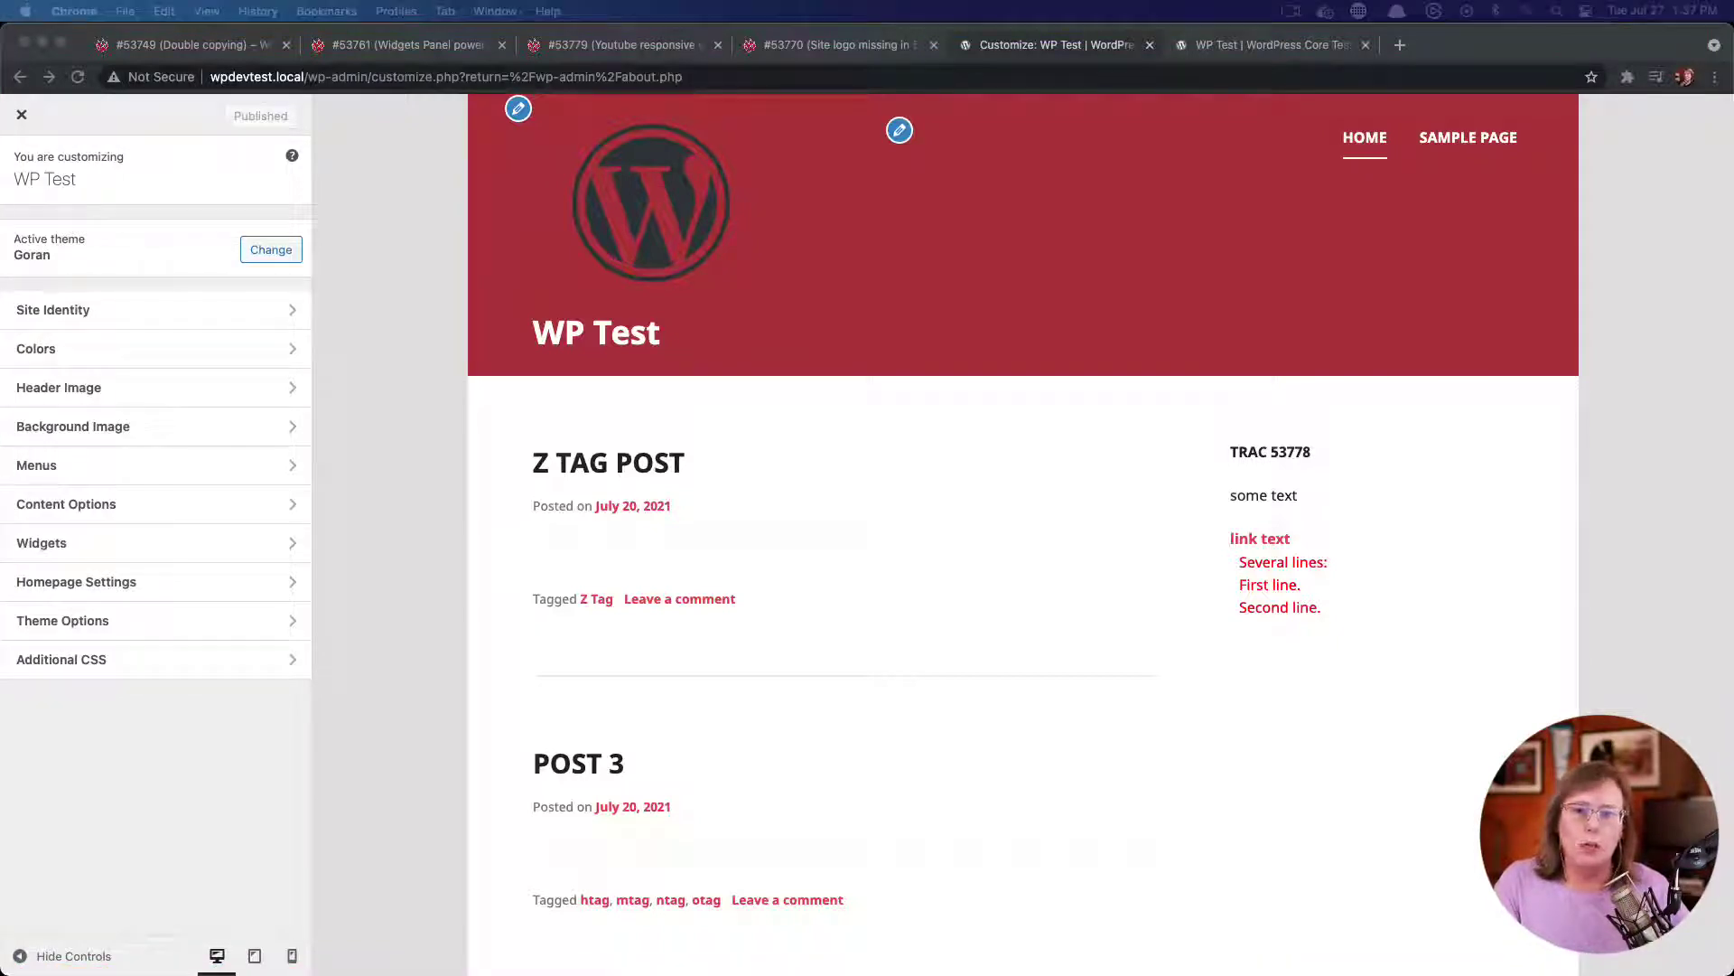
Remove the logo from the Site Identity settings, publish the change, and check the header on the reloaded front end
key(super+shift+2)
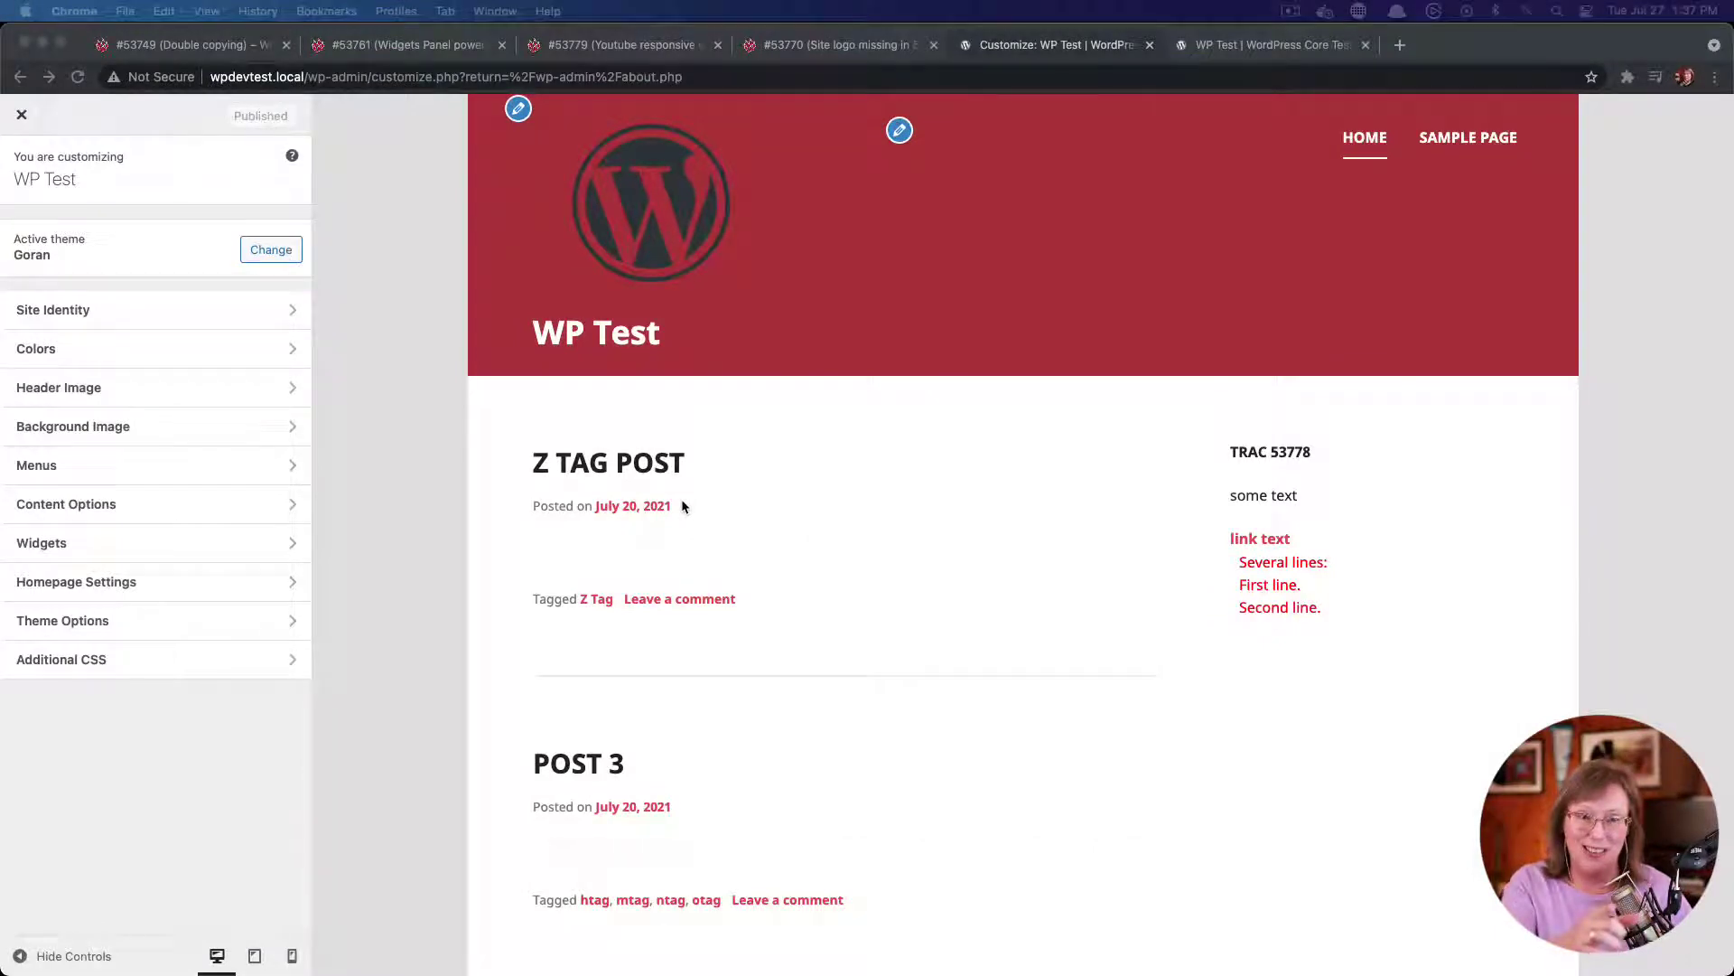
click(1008, 338)
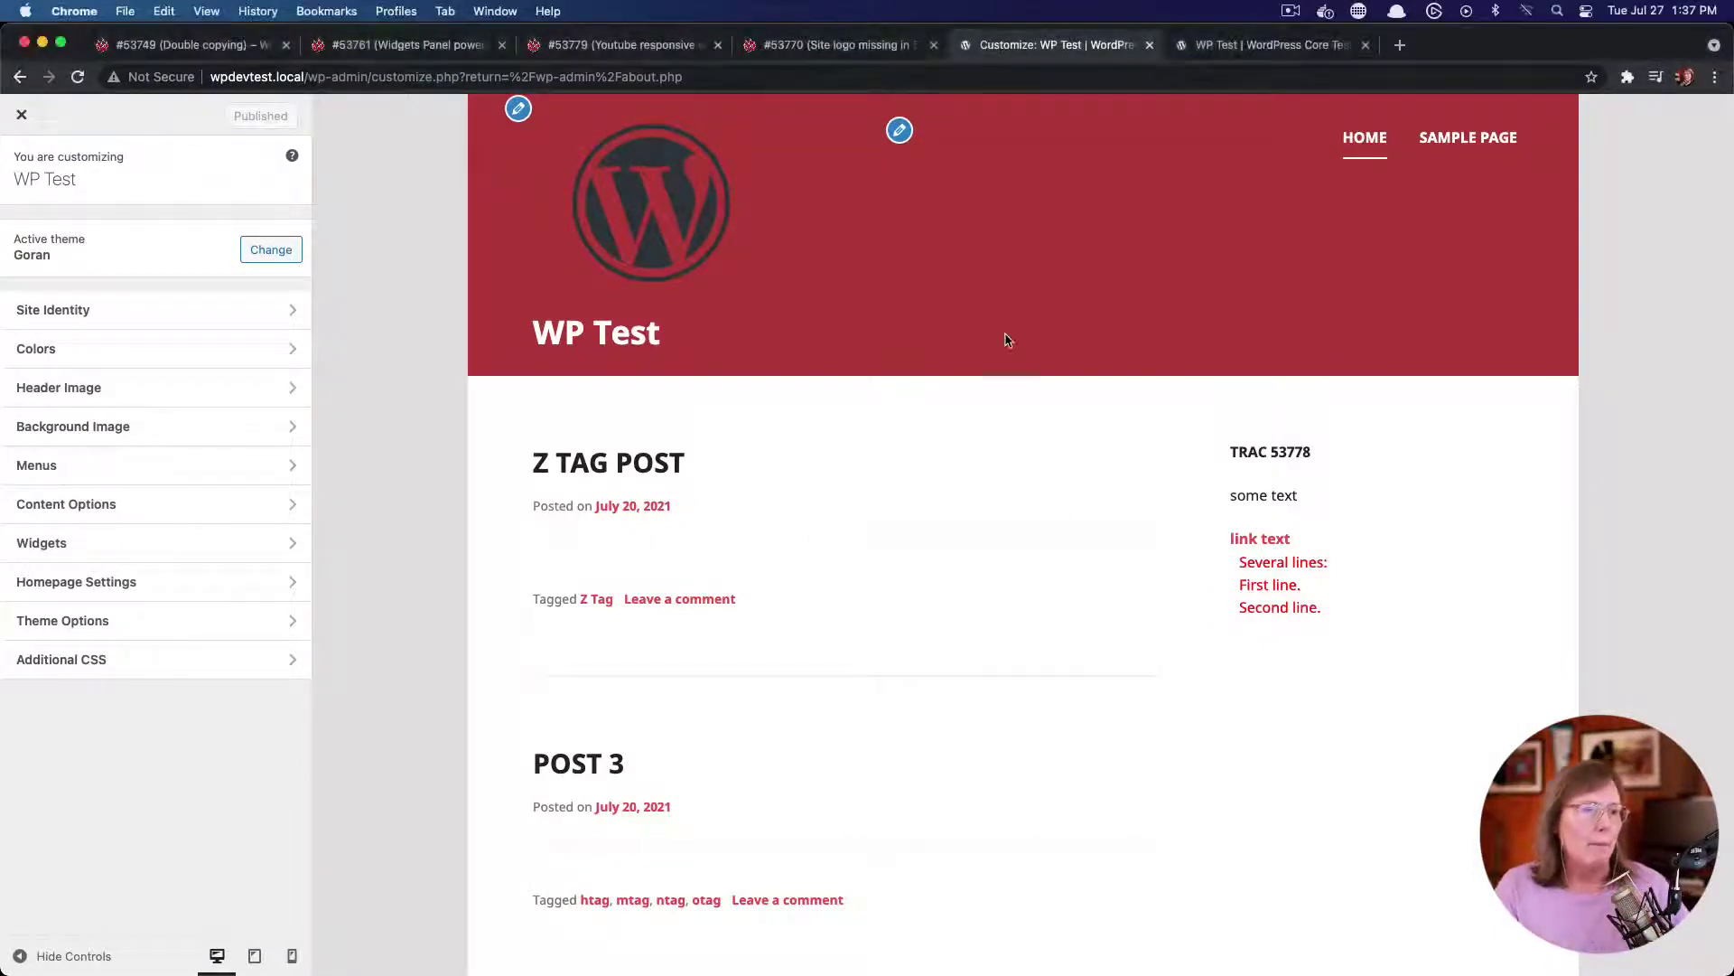
click(248, 309)
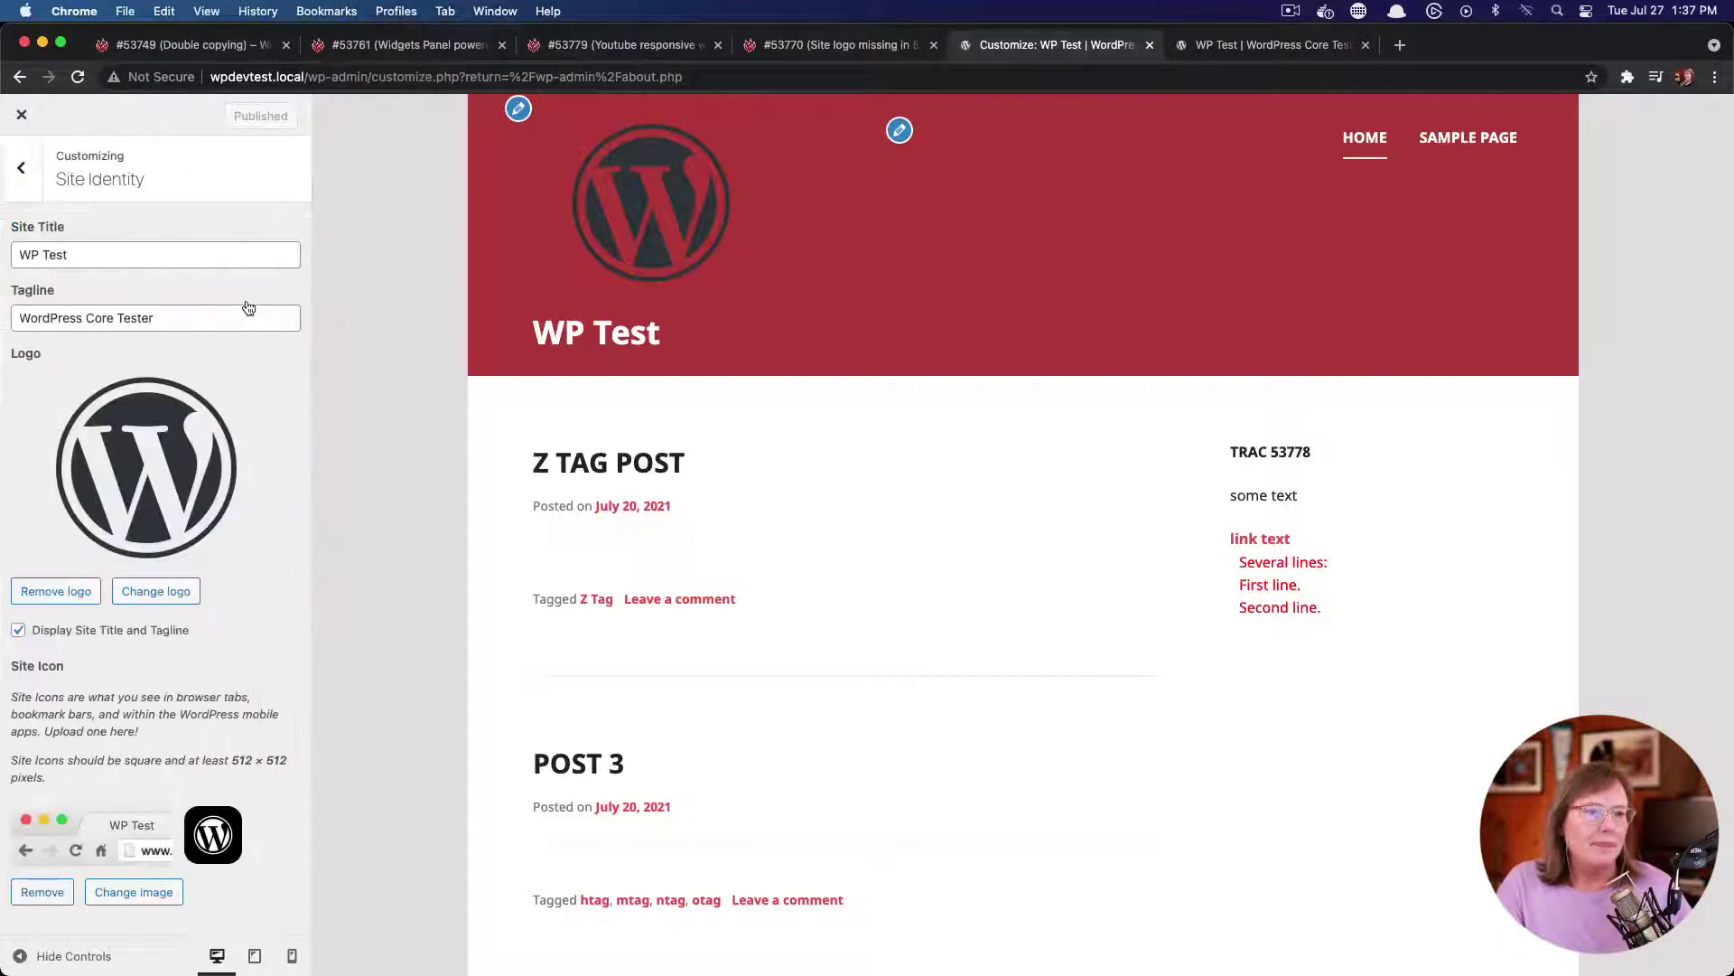
click(60, 591)
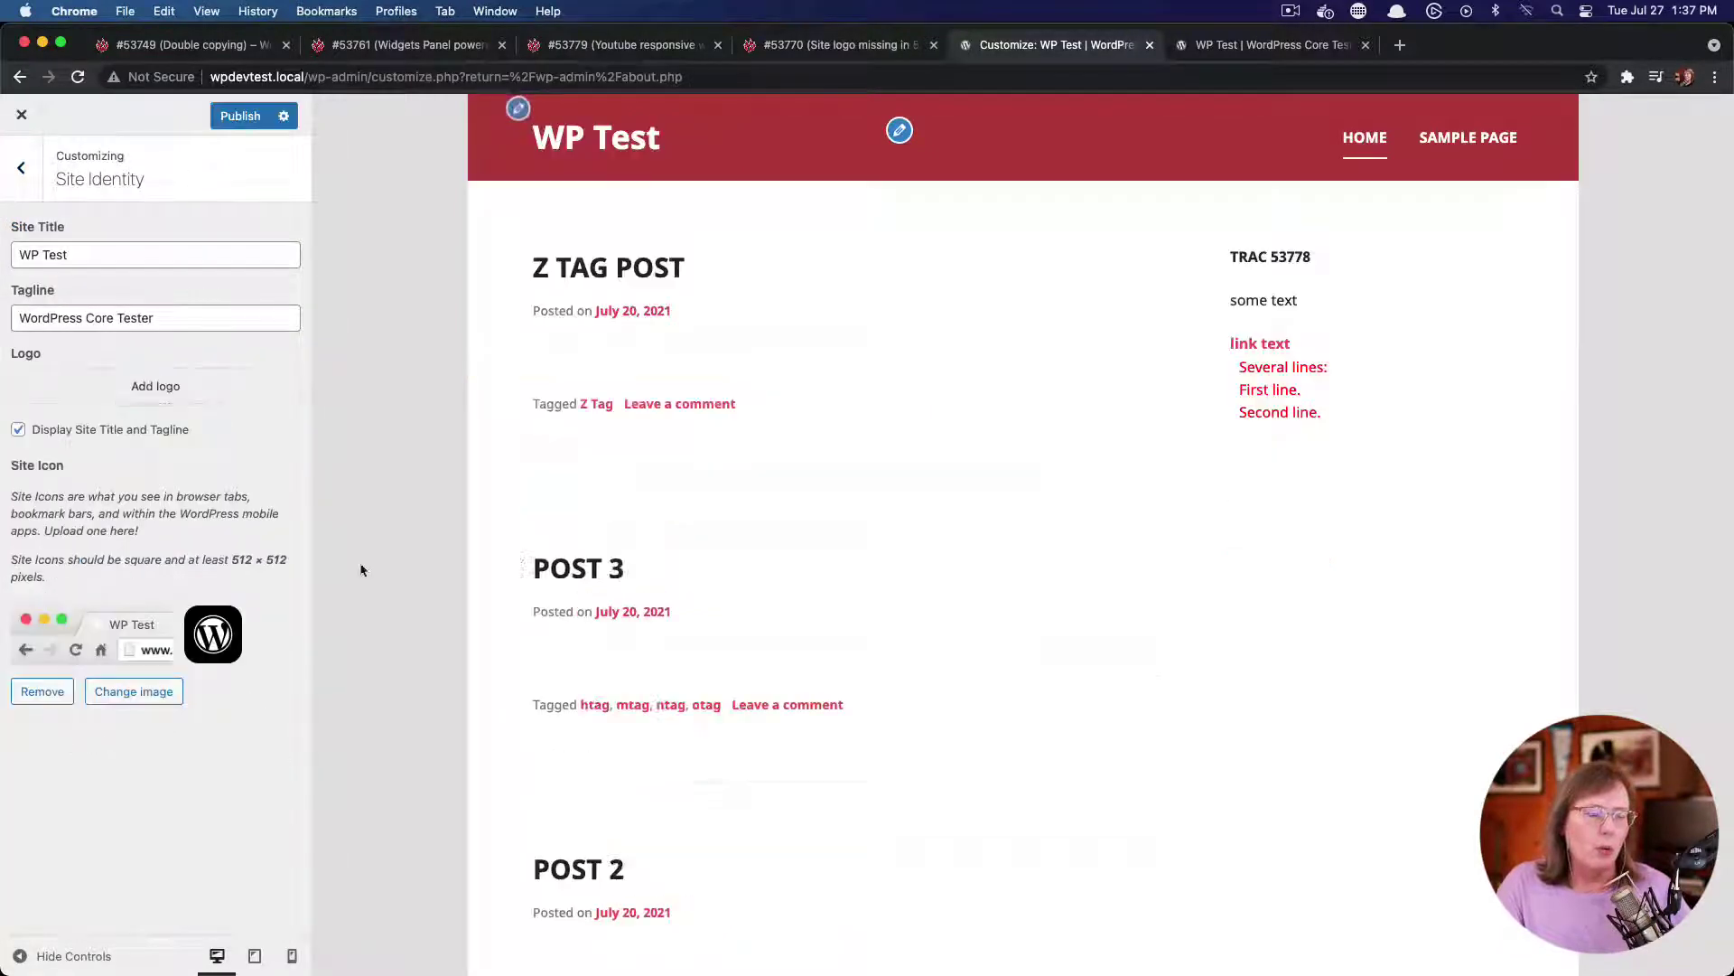
click(237, 119)
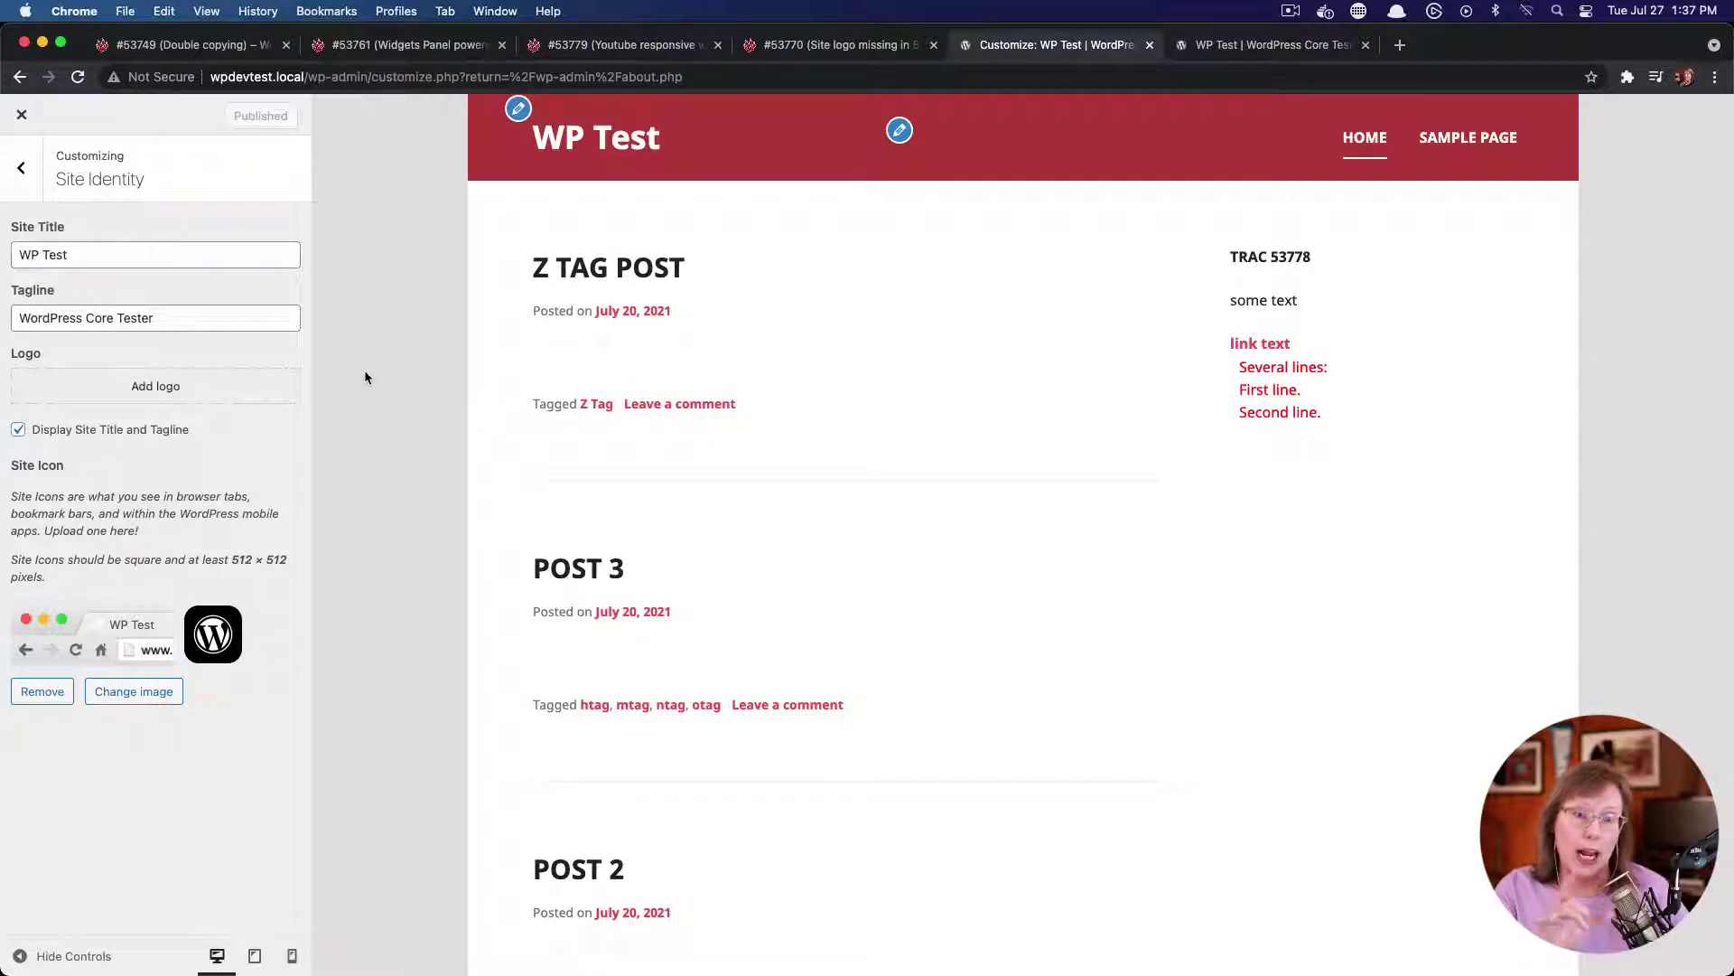
click(1235, 46)
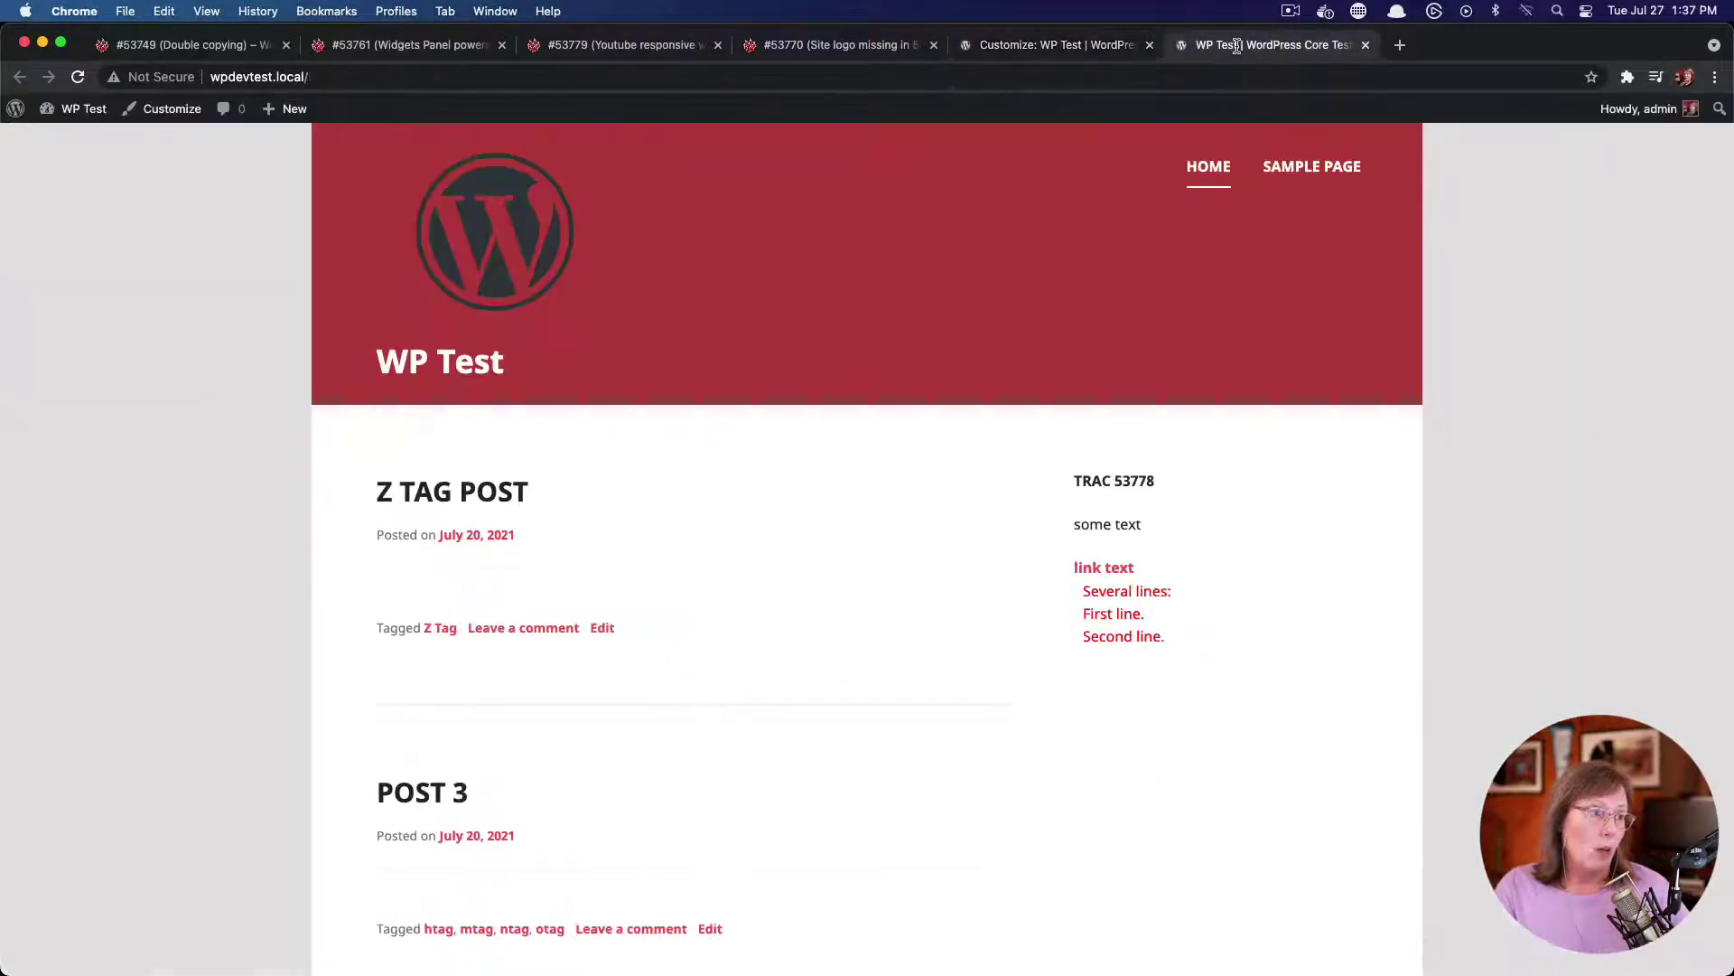
click(78, 78)
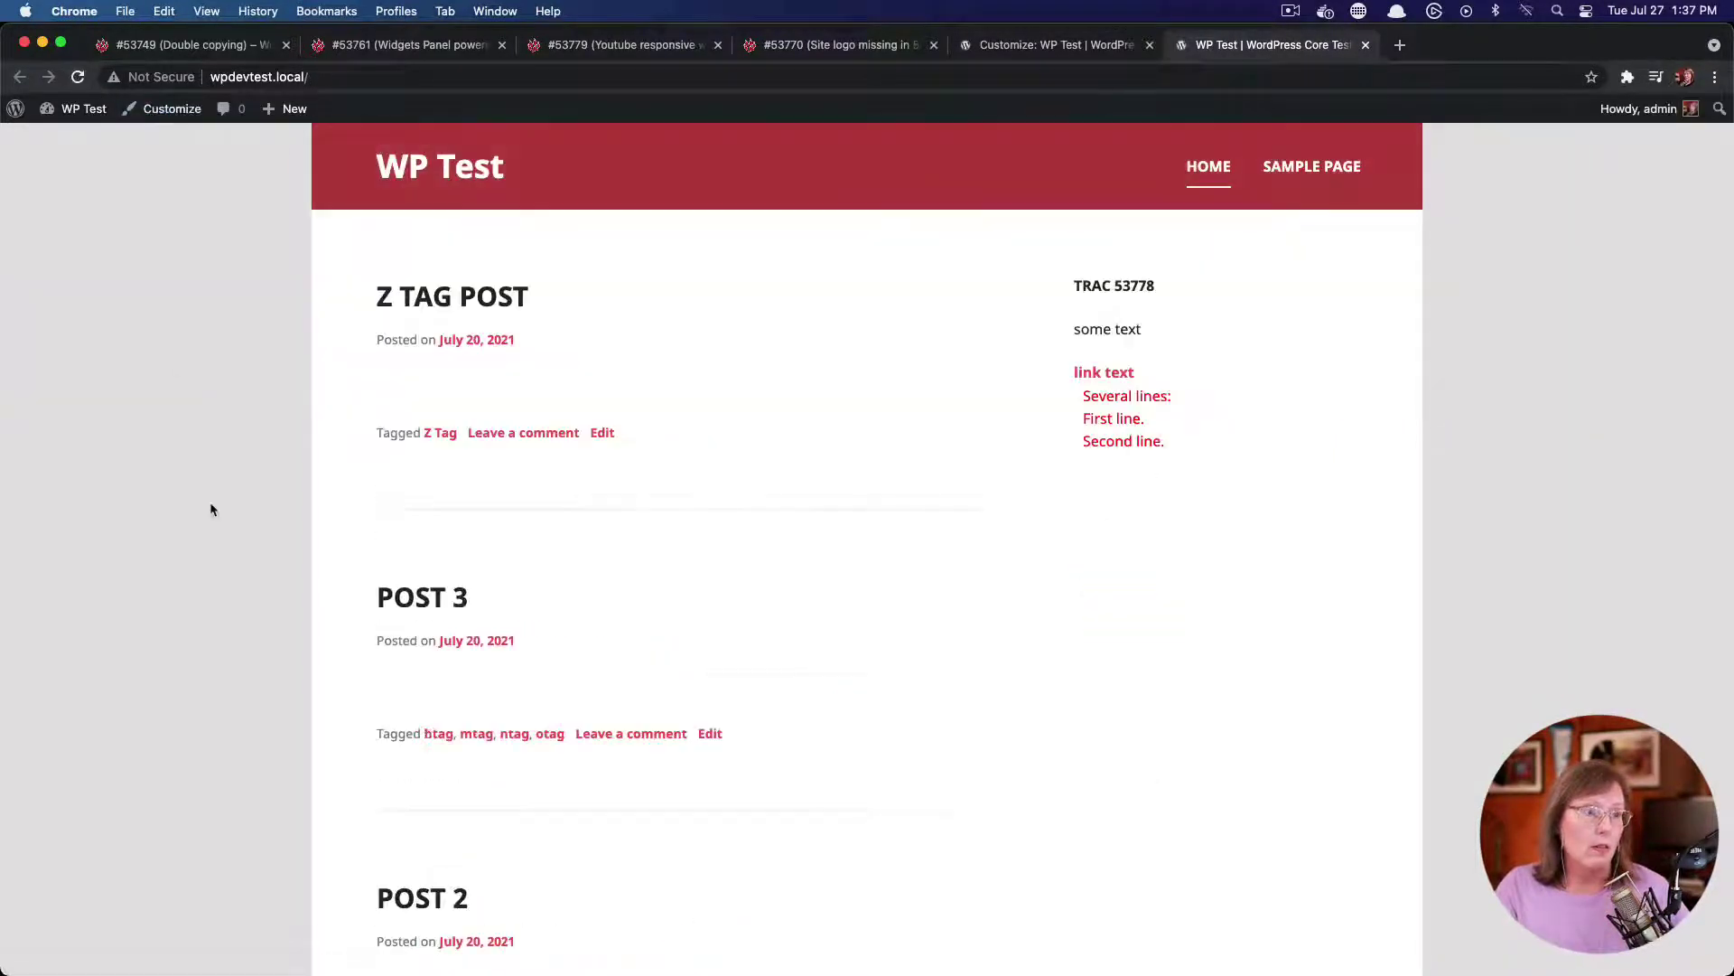
click(1036, 50)
click(213, 397)
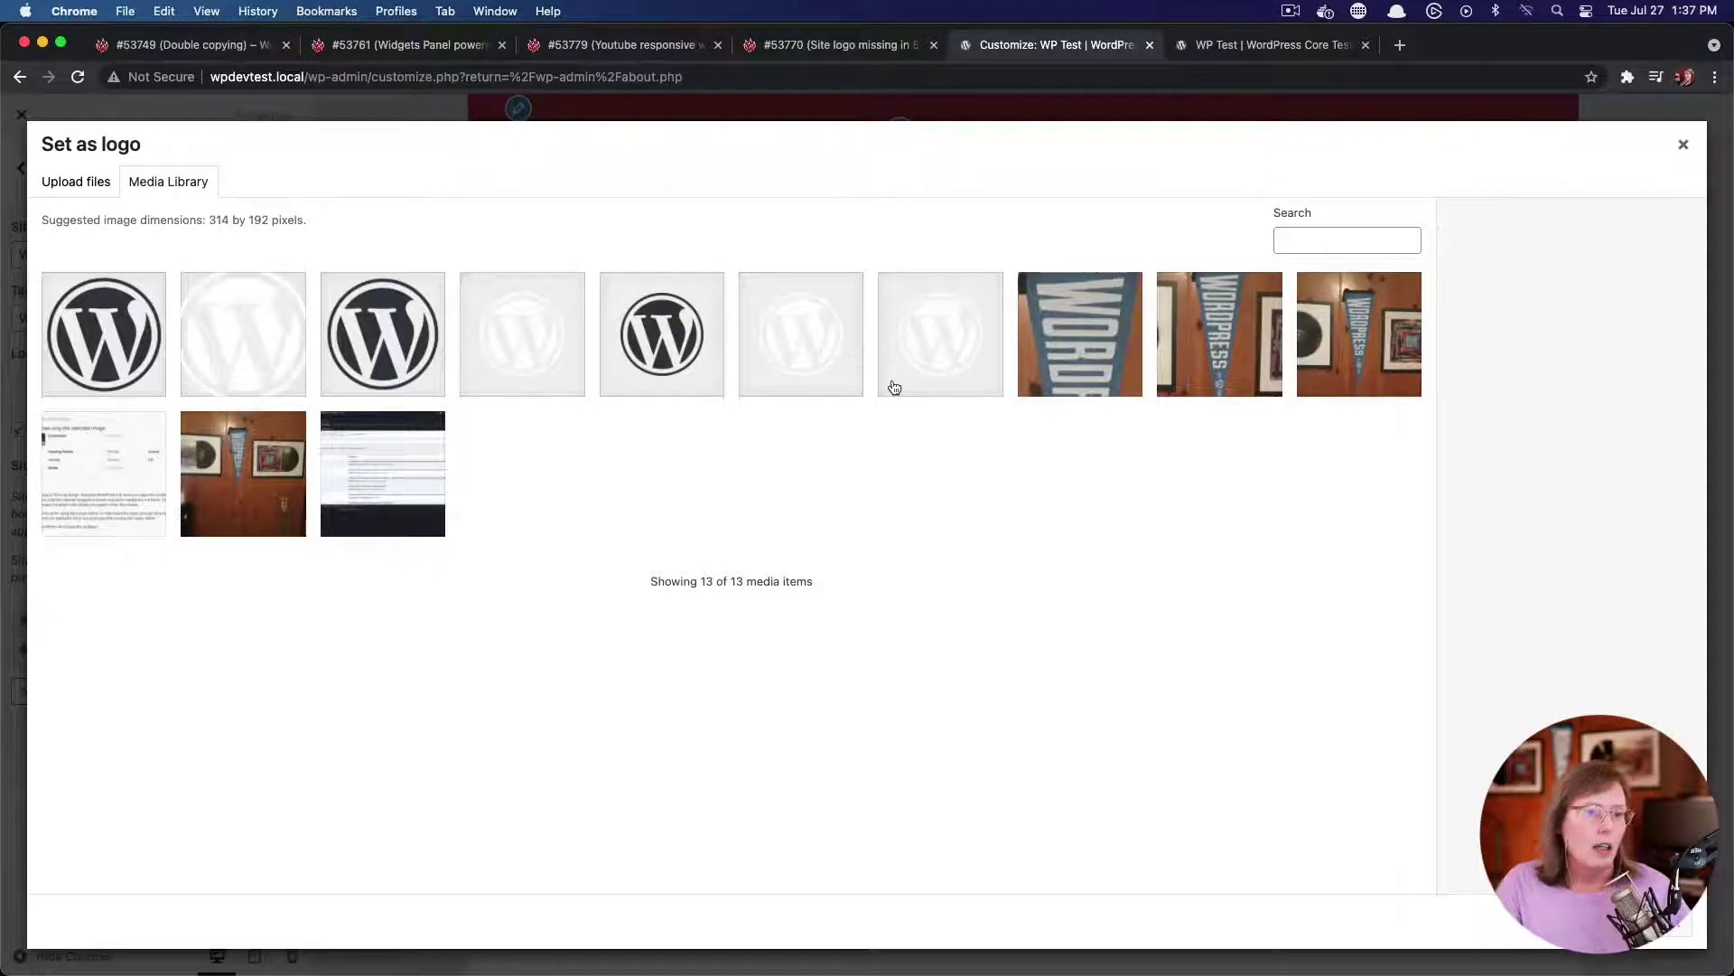
click(1030, 360)
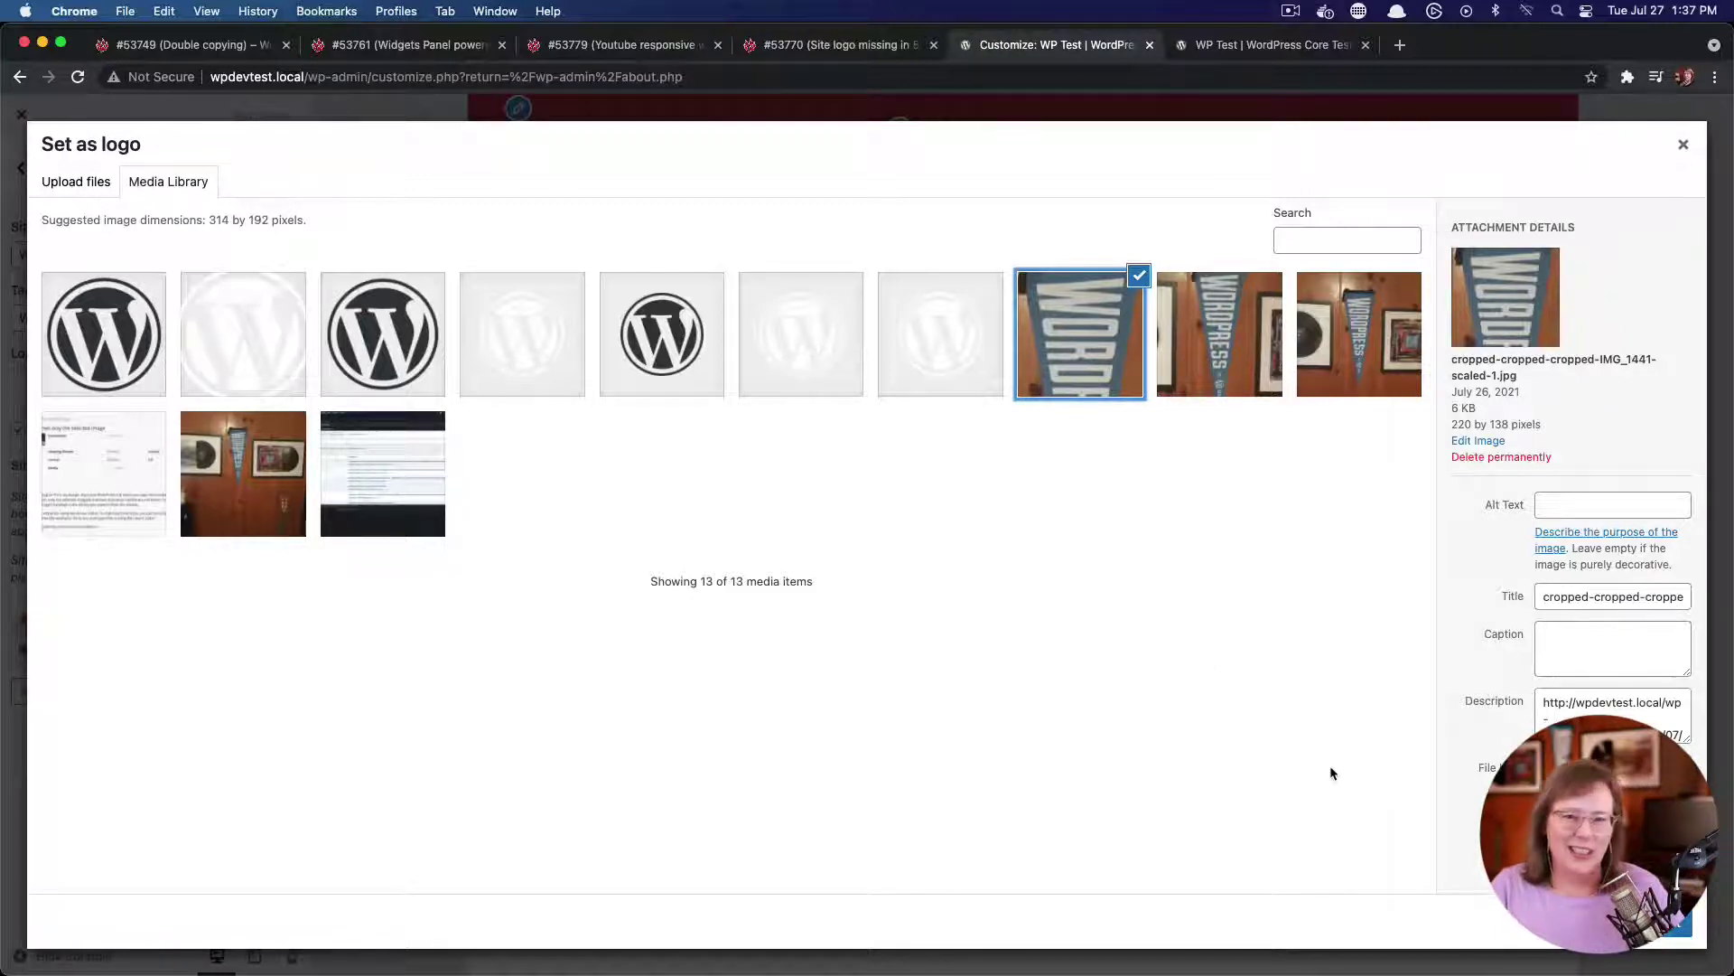
click(1676, 924)
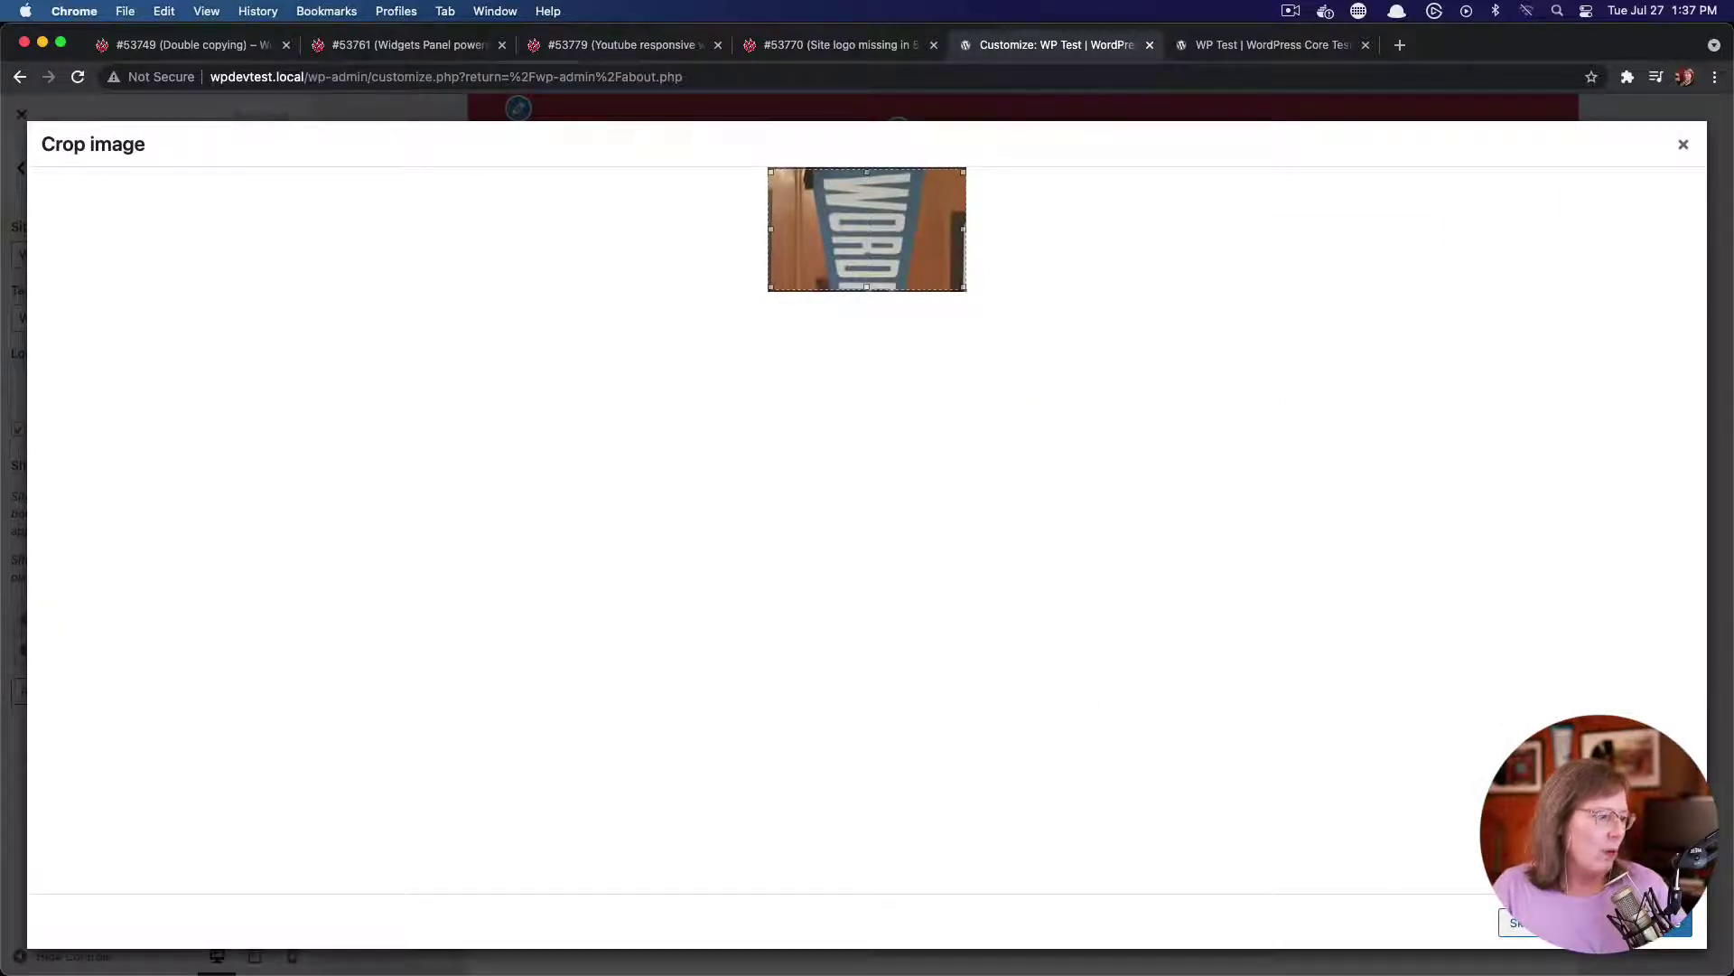
click(1662, 923)
click(56, 519)
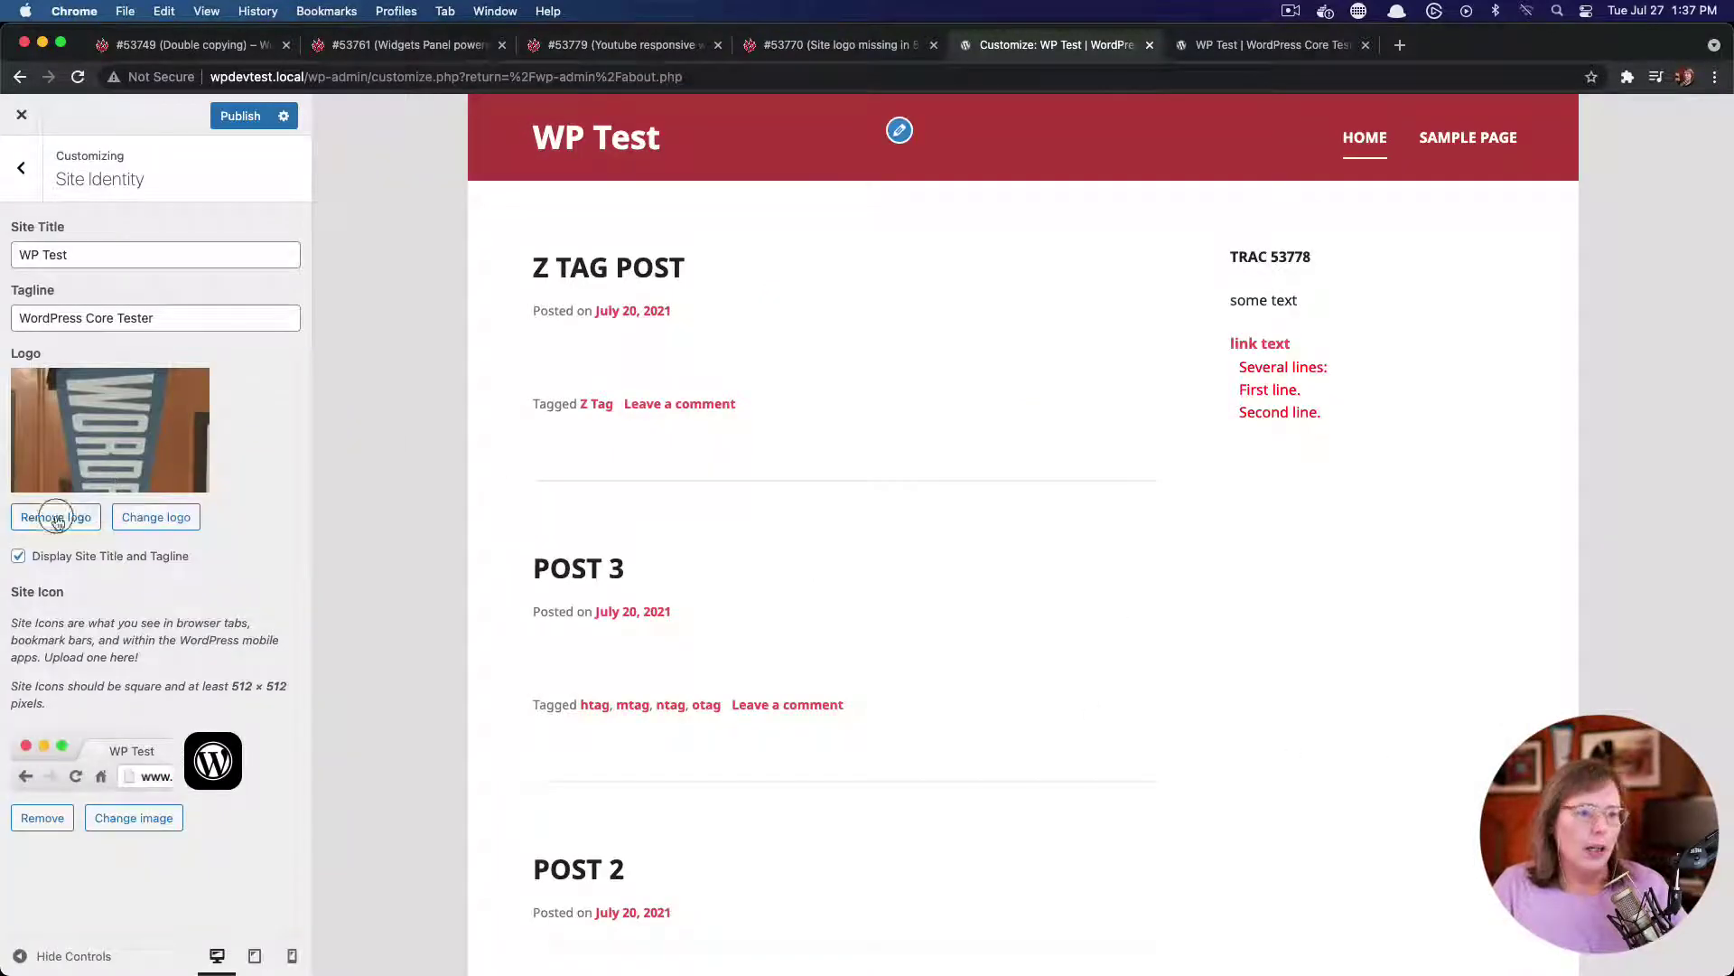
Set the pennant photo cropped-cropped-IMG_1441-scaled-1.jpg as the site logo and publish the change
click(167, 386)
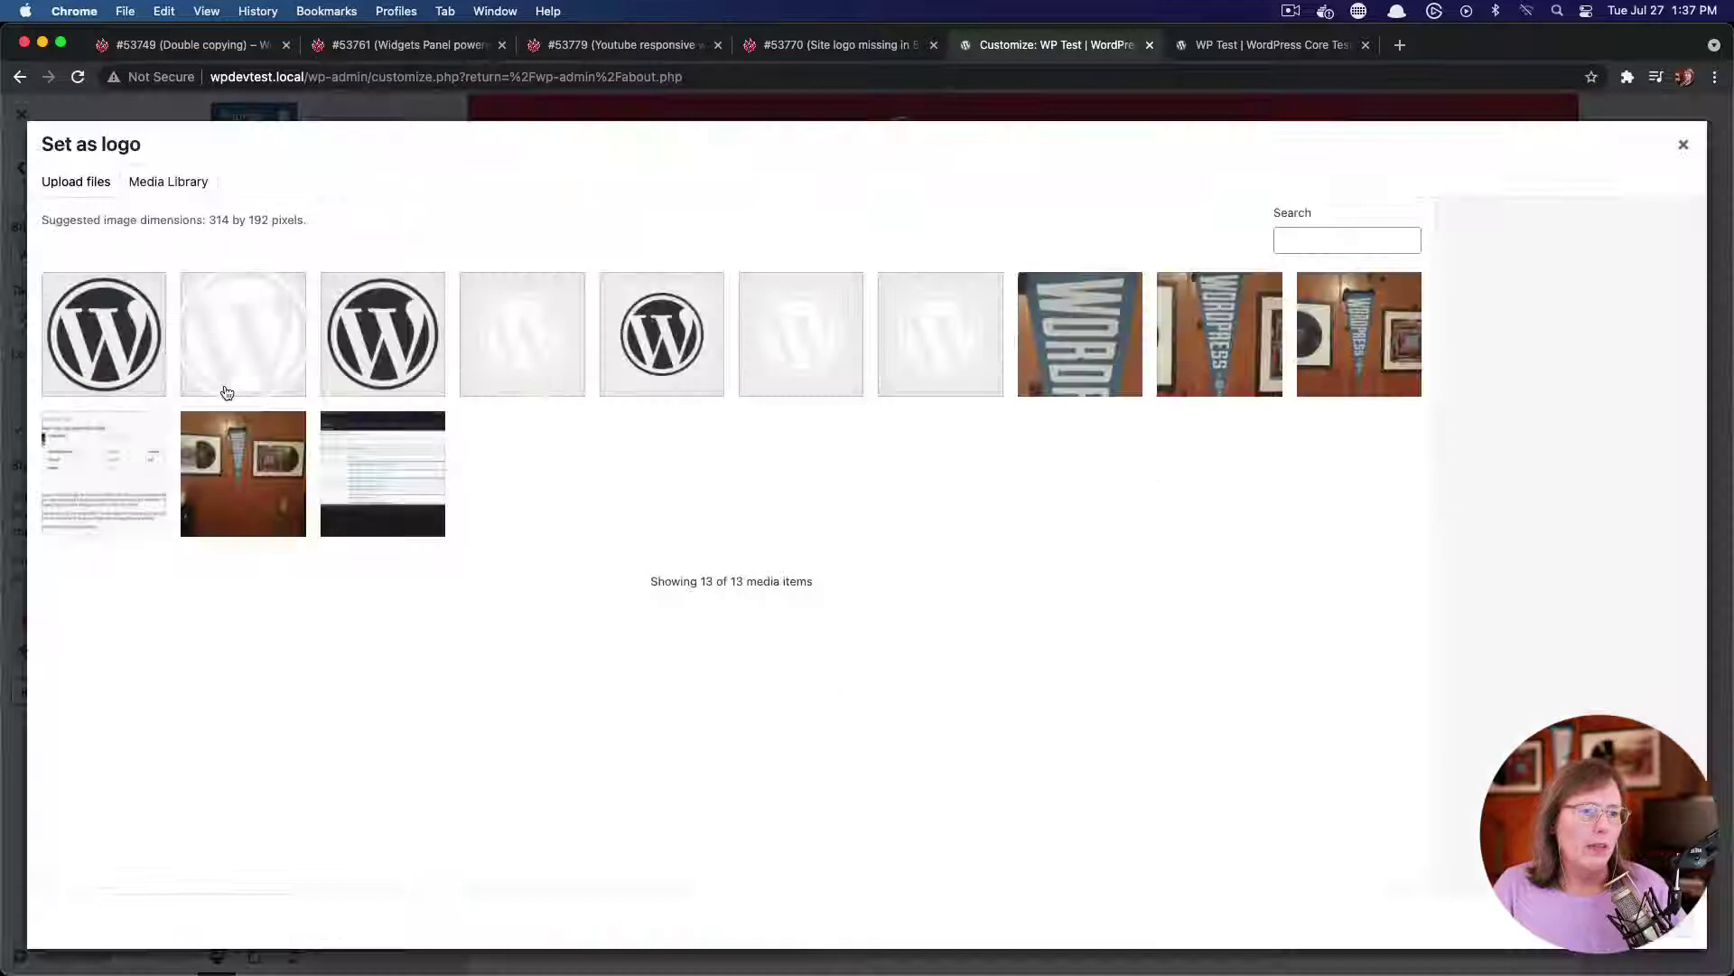
click(1279, 284)
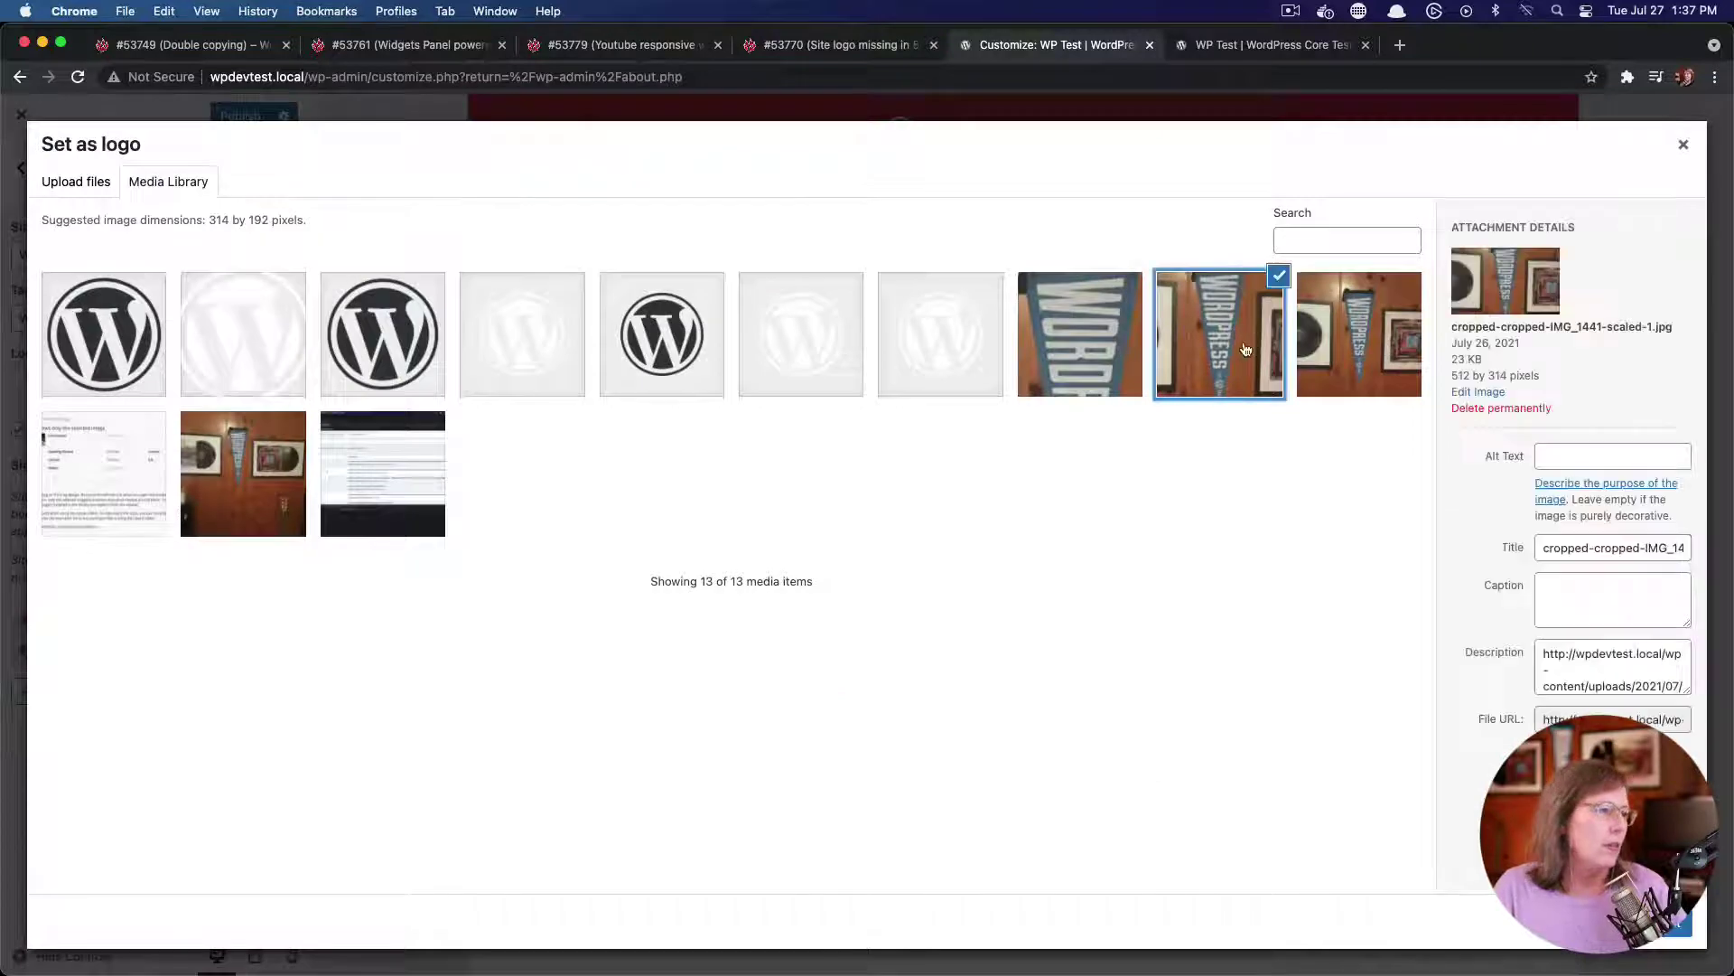
click(1682, 927)
click(1662, 936)
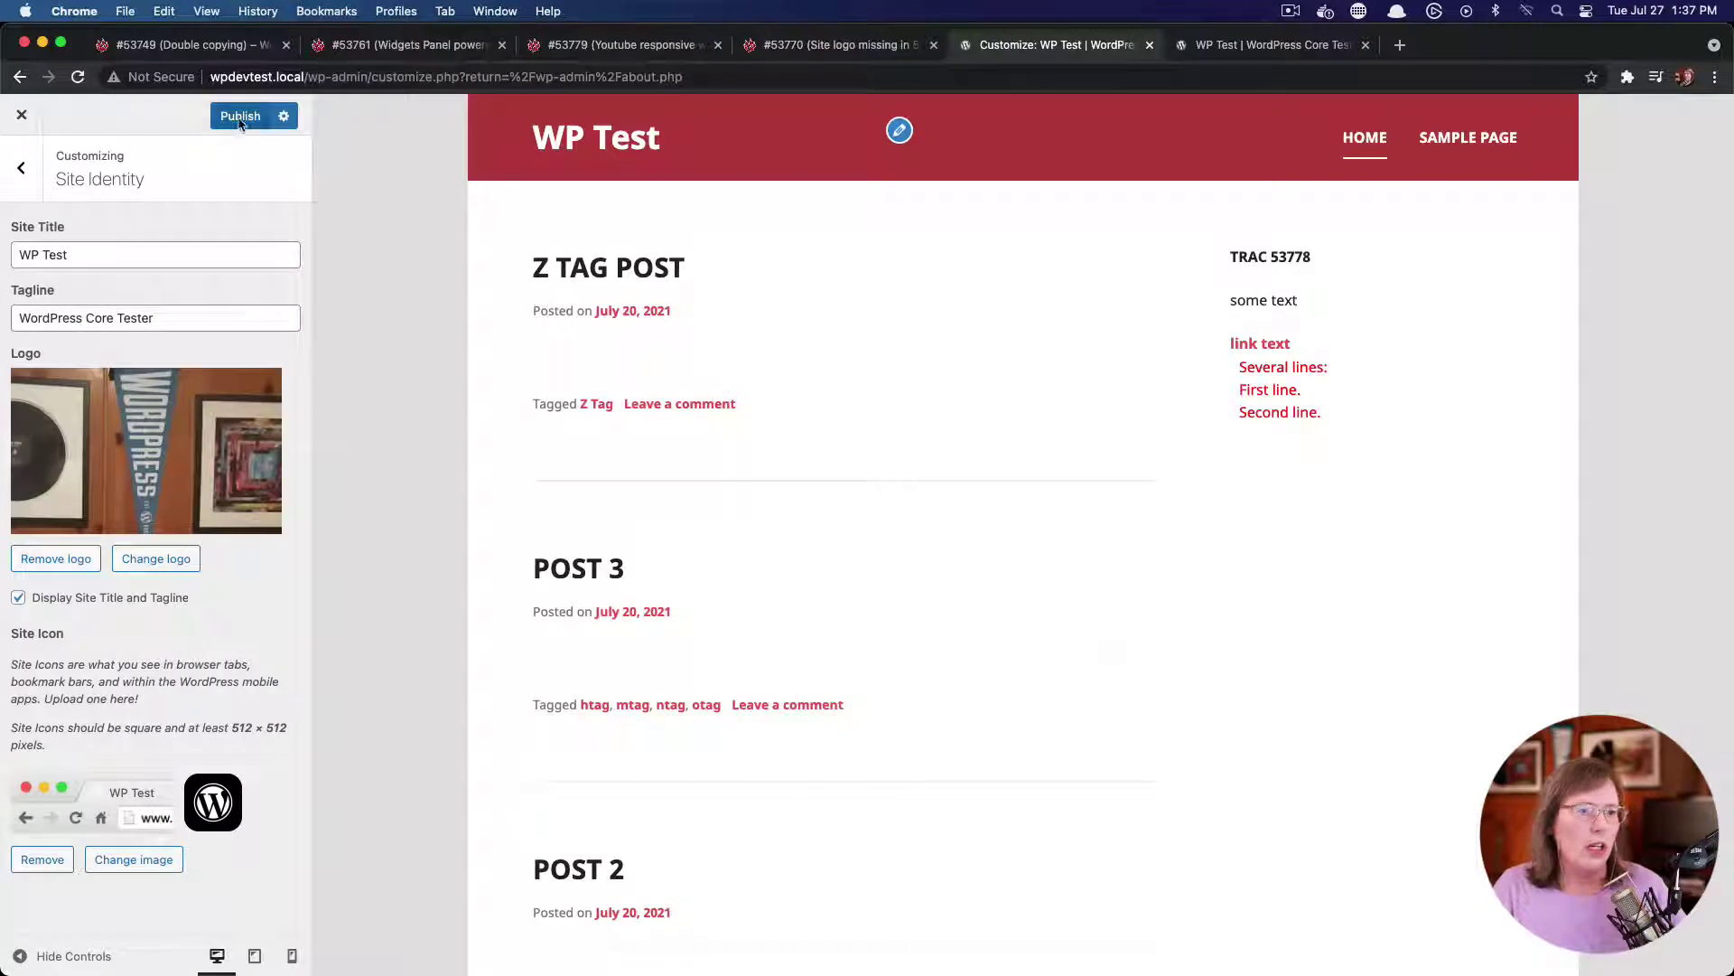
Reload the front end and compare its header with the Customizer preview for the pennant logo
click(1252, 45)
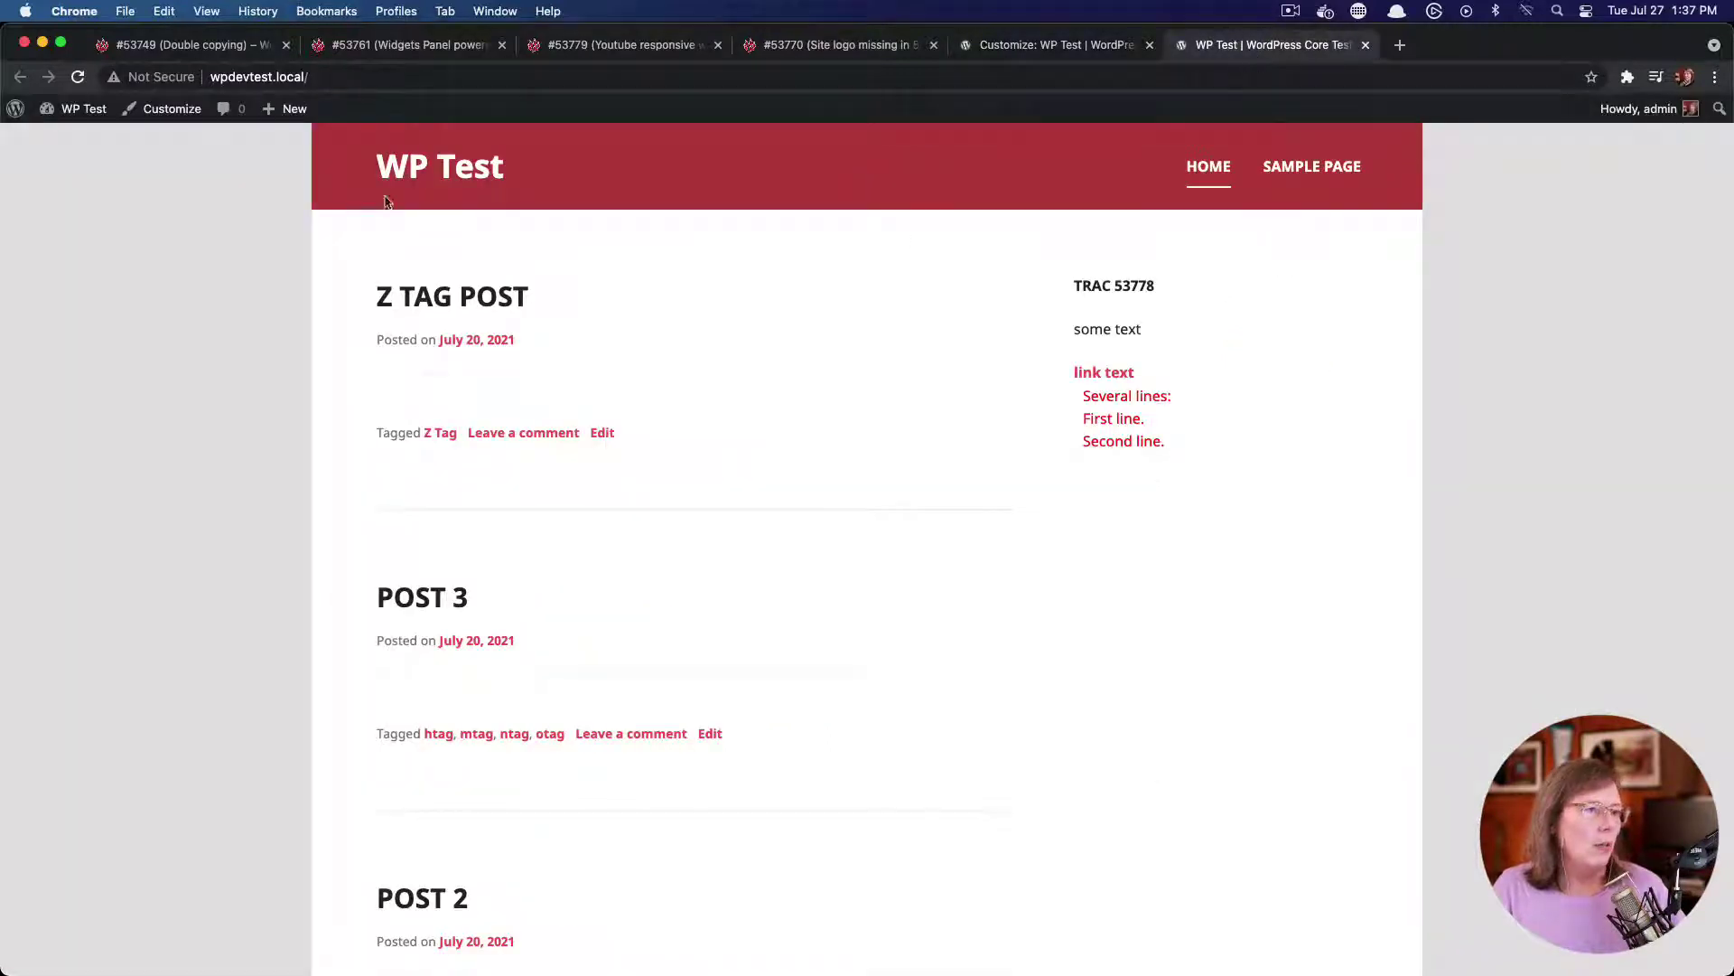
click(78, 77)
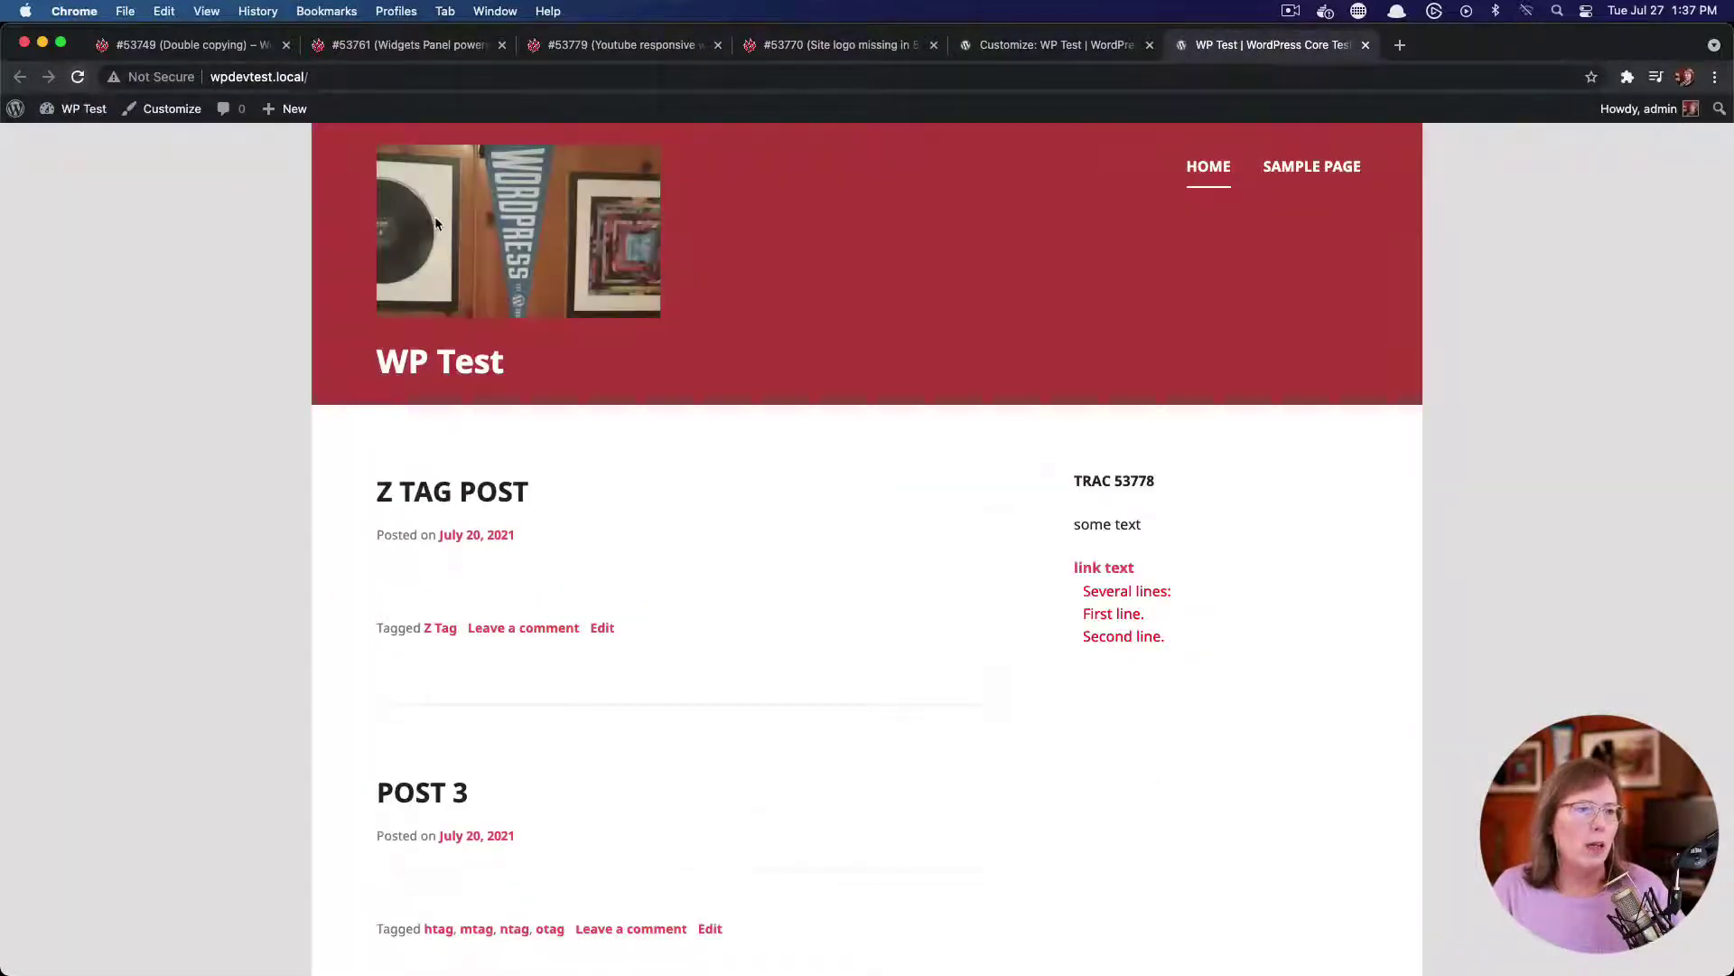
click(1046, 47)
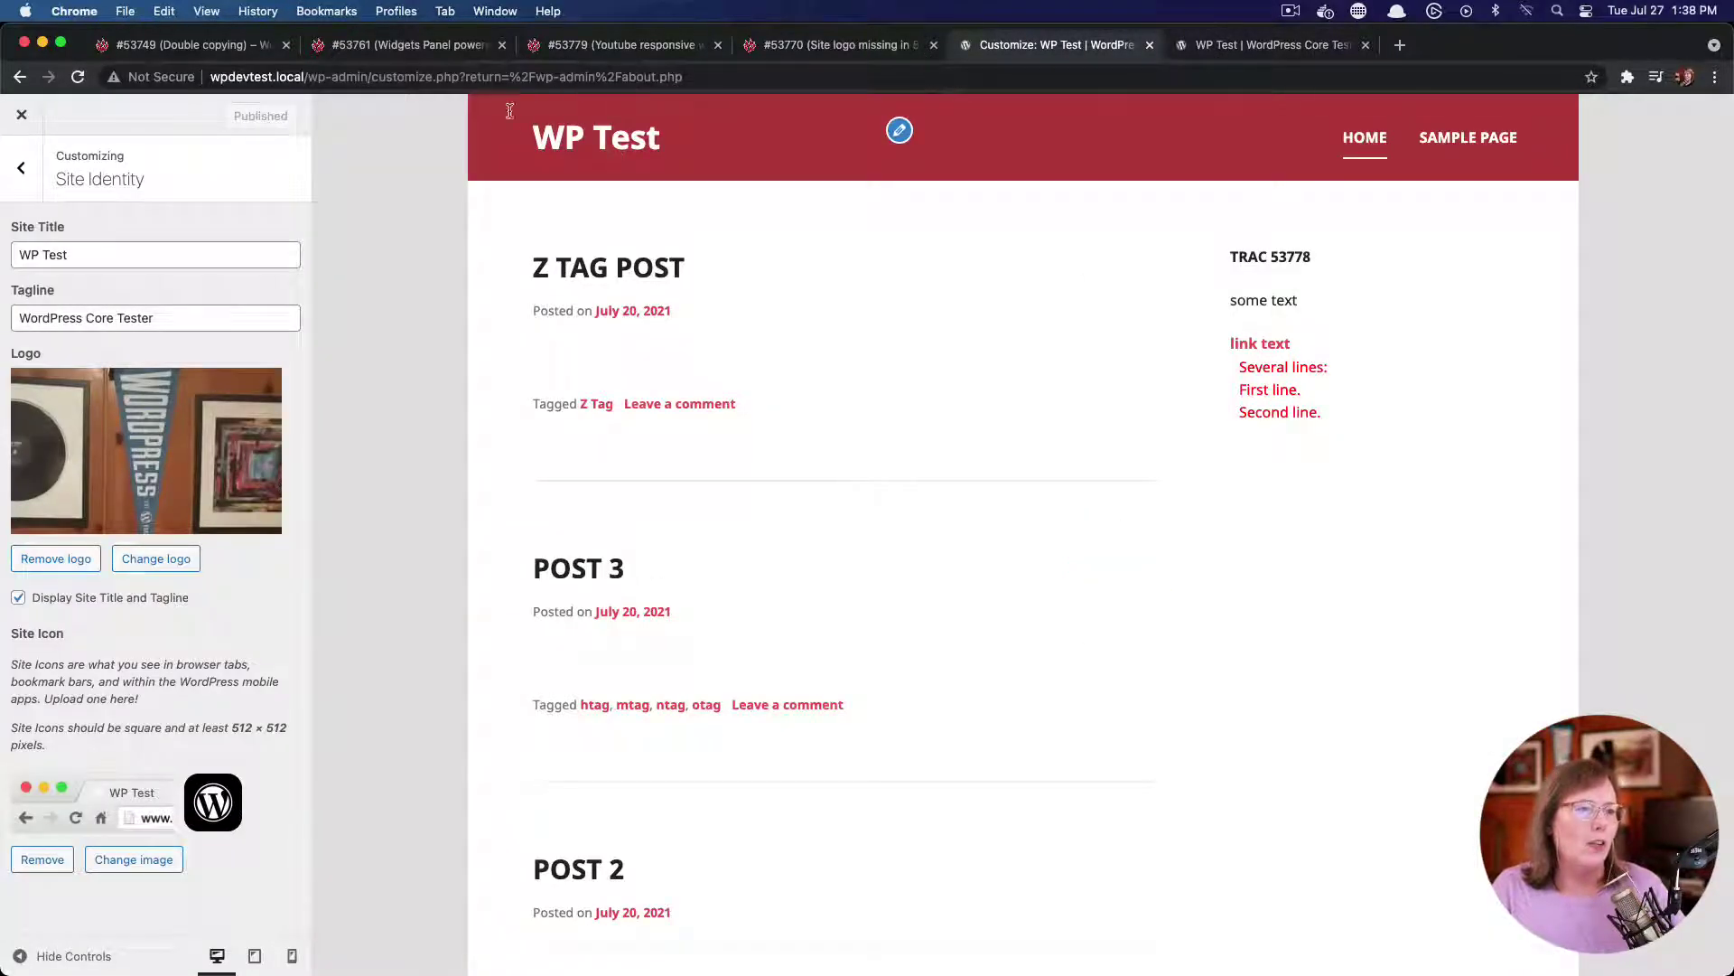
Inspect the Customizer preview's header markup for the pennant logo and check the console for errors
right_click(469, 173)
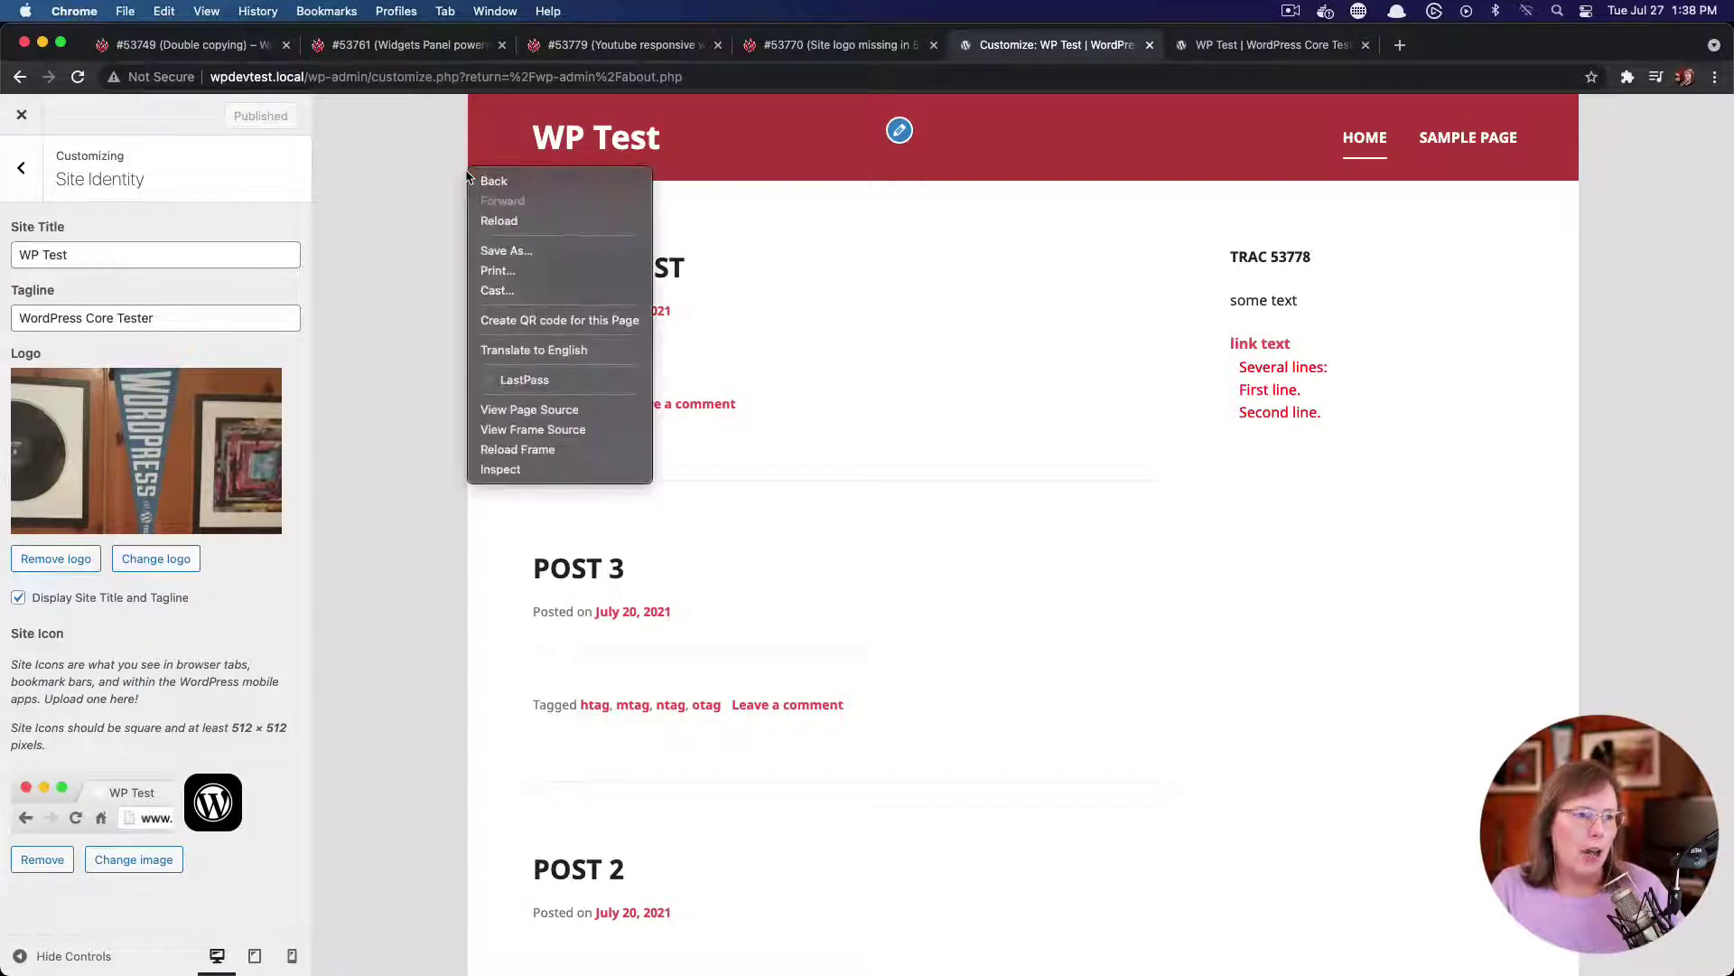
click(538, 470)
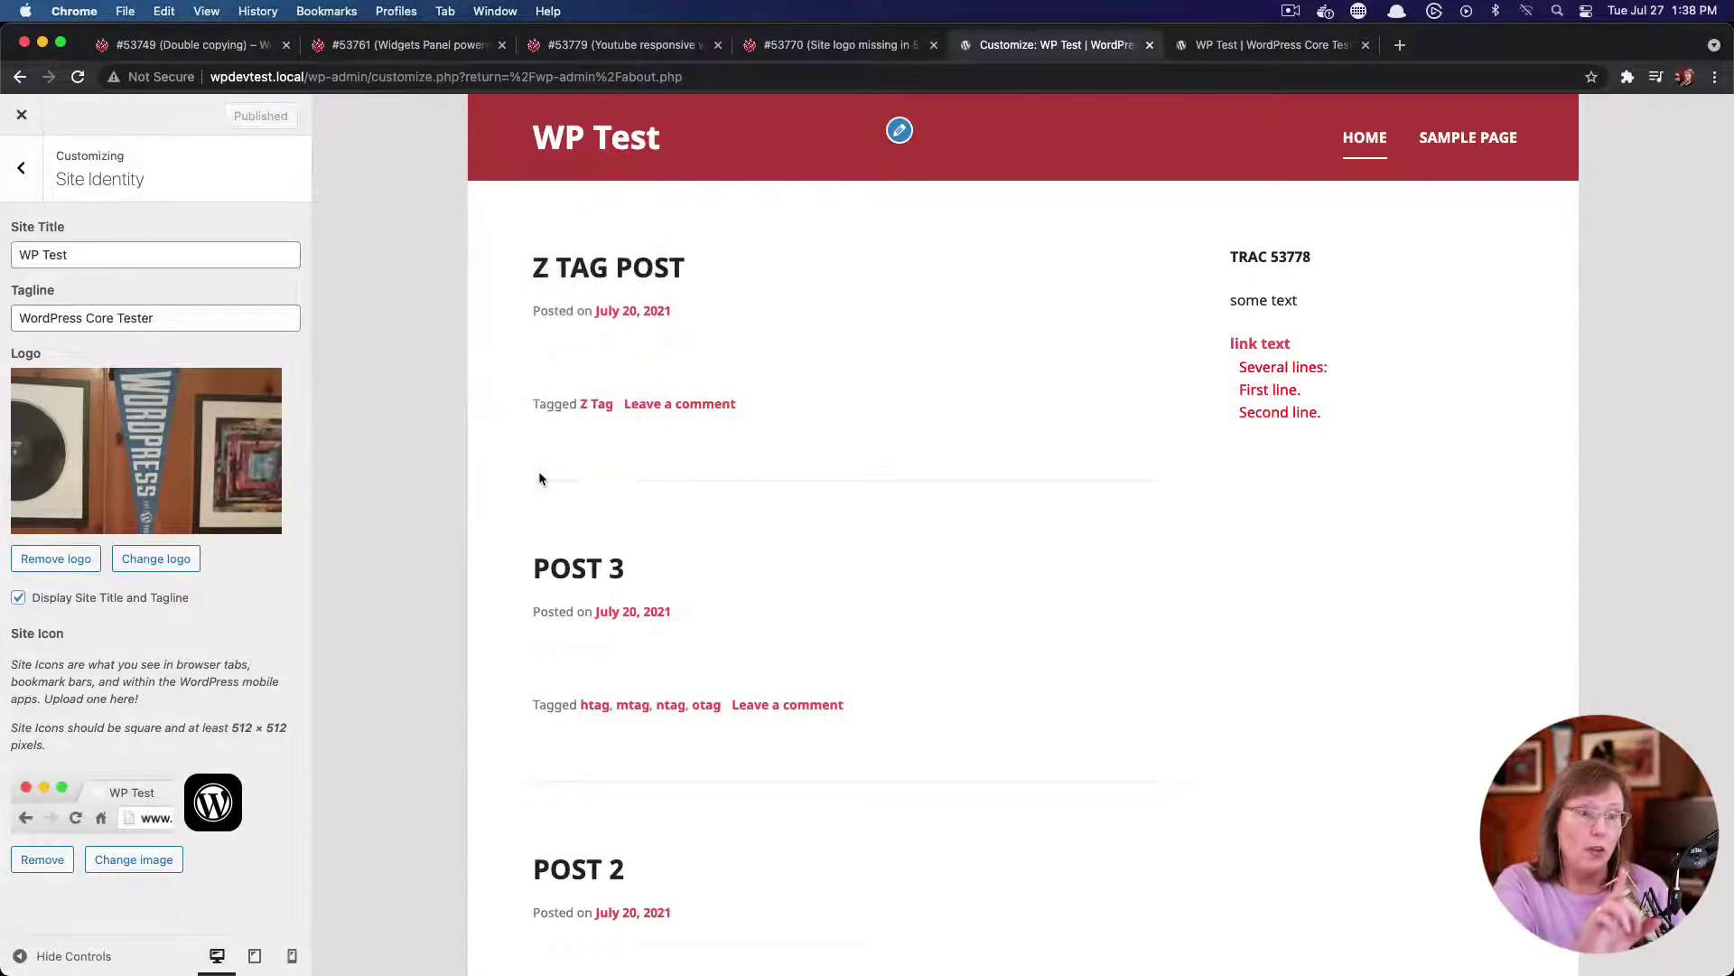
click(158, 353)
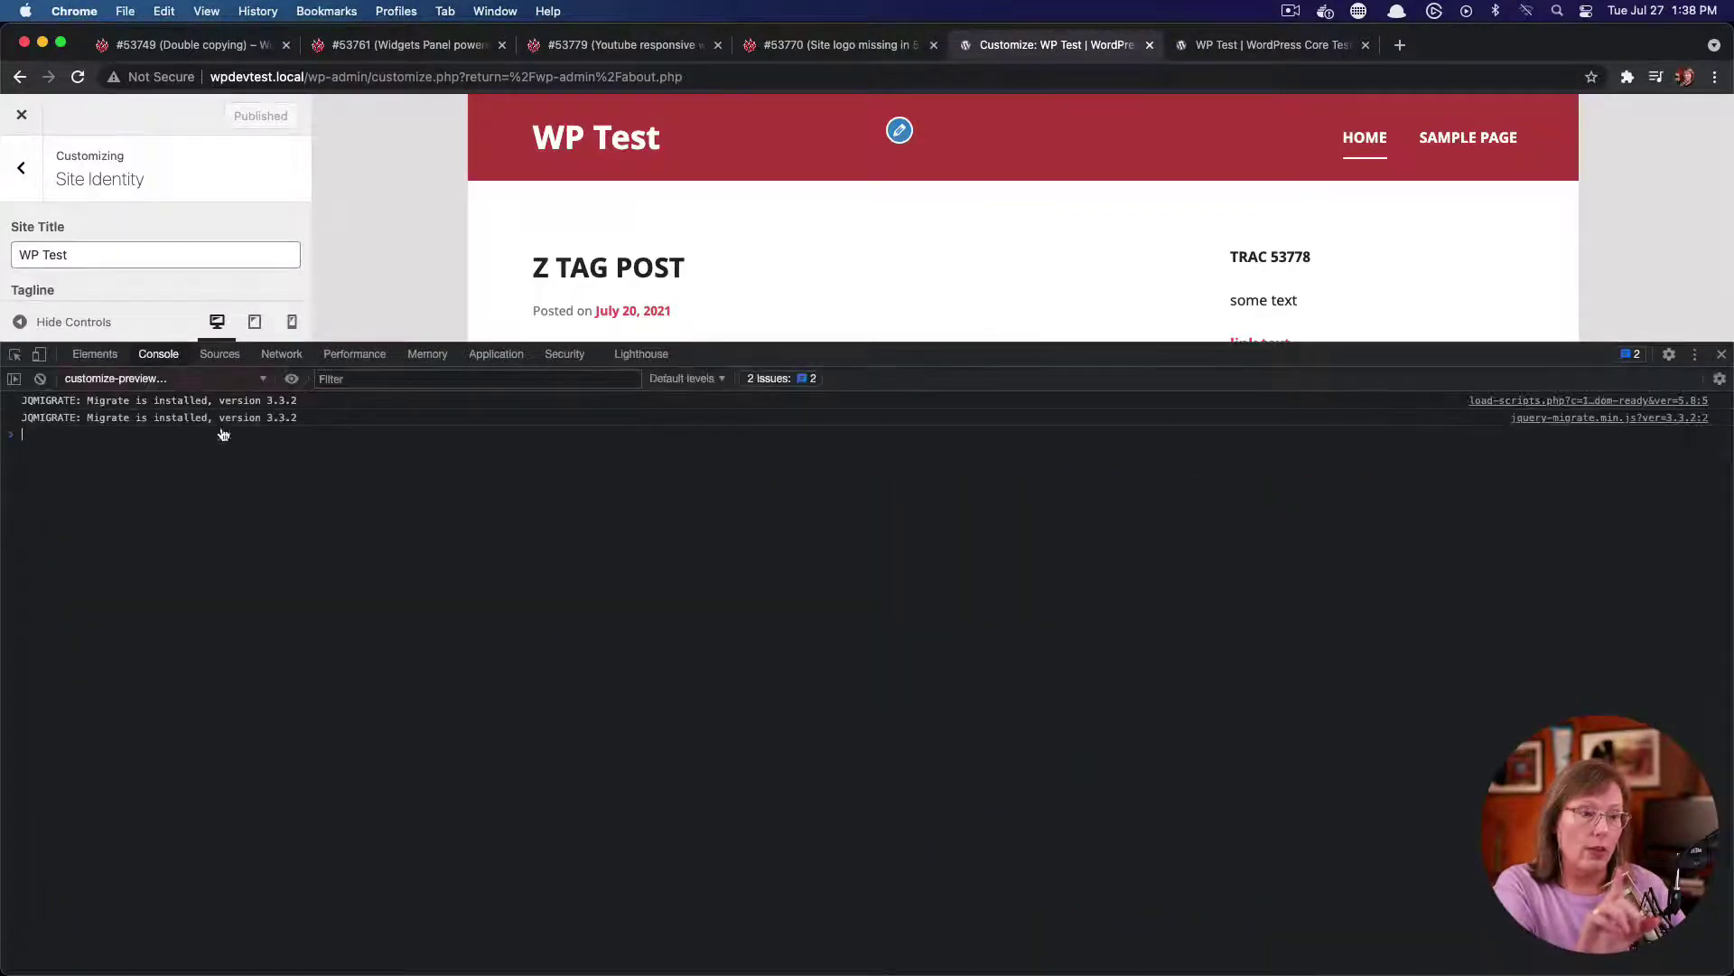
click(95, 353)
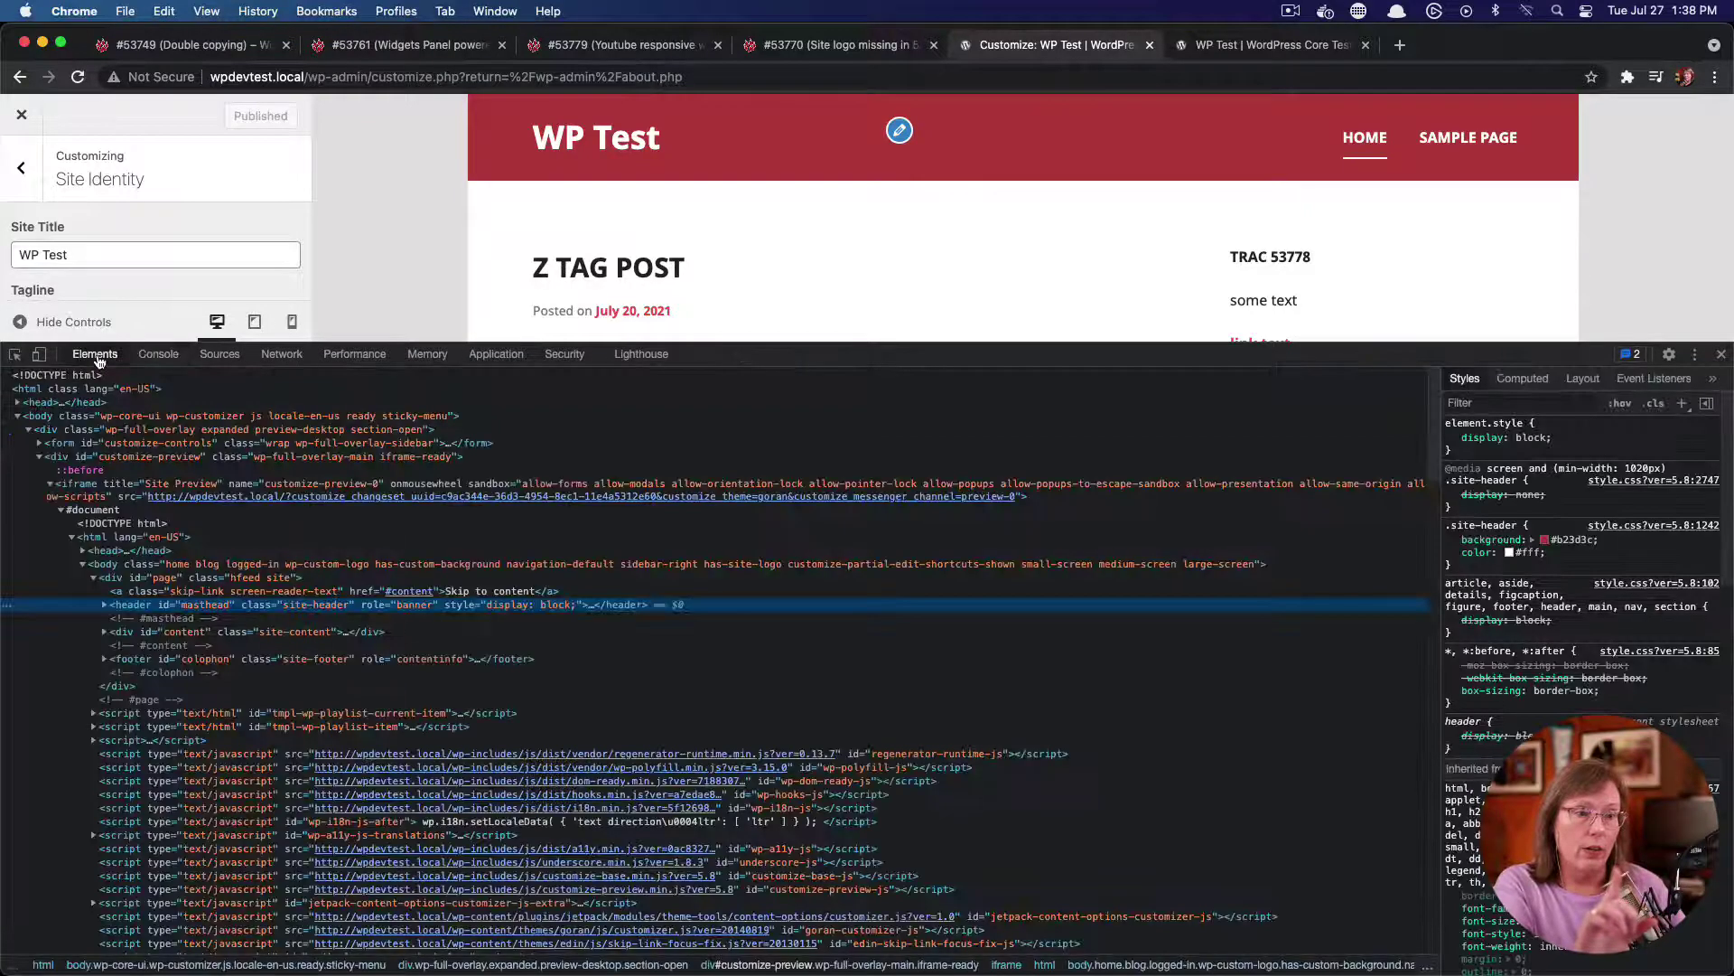
Inspect the site title link in the Customizer preview and examine the sibling site-logo-link and site-logo image markup
right_click(594, 155)
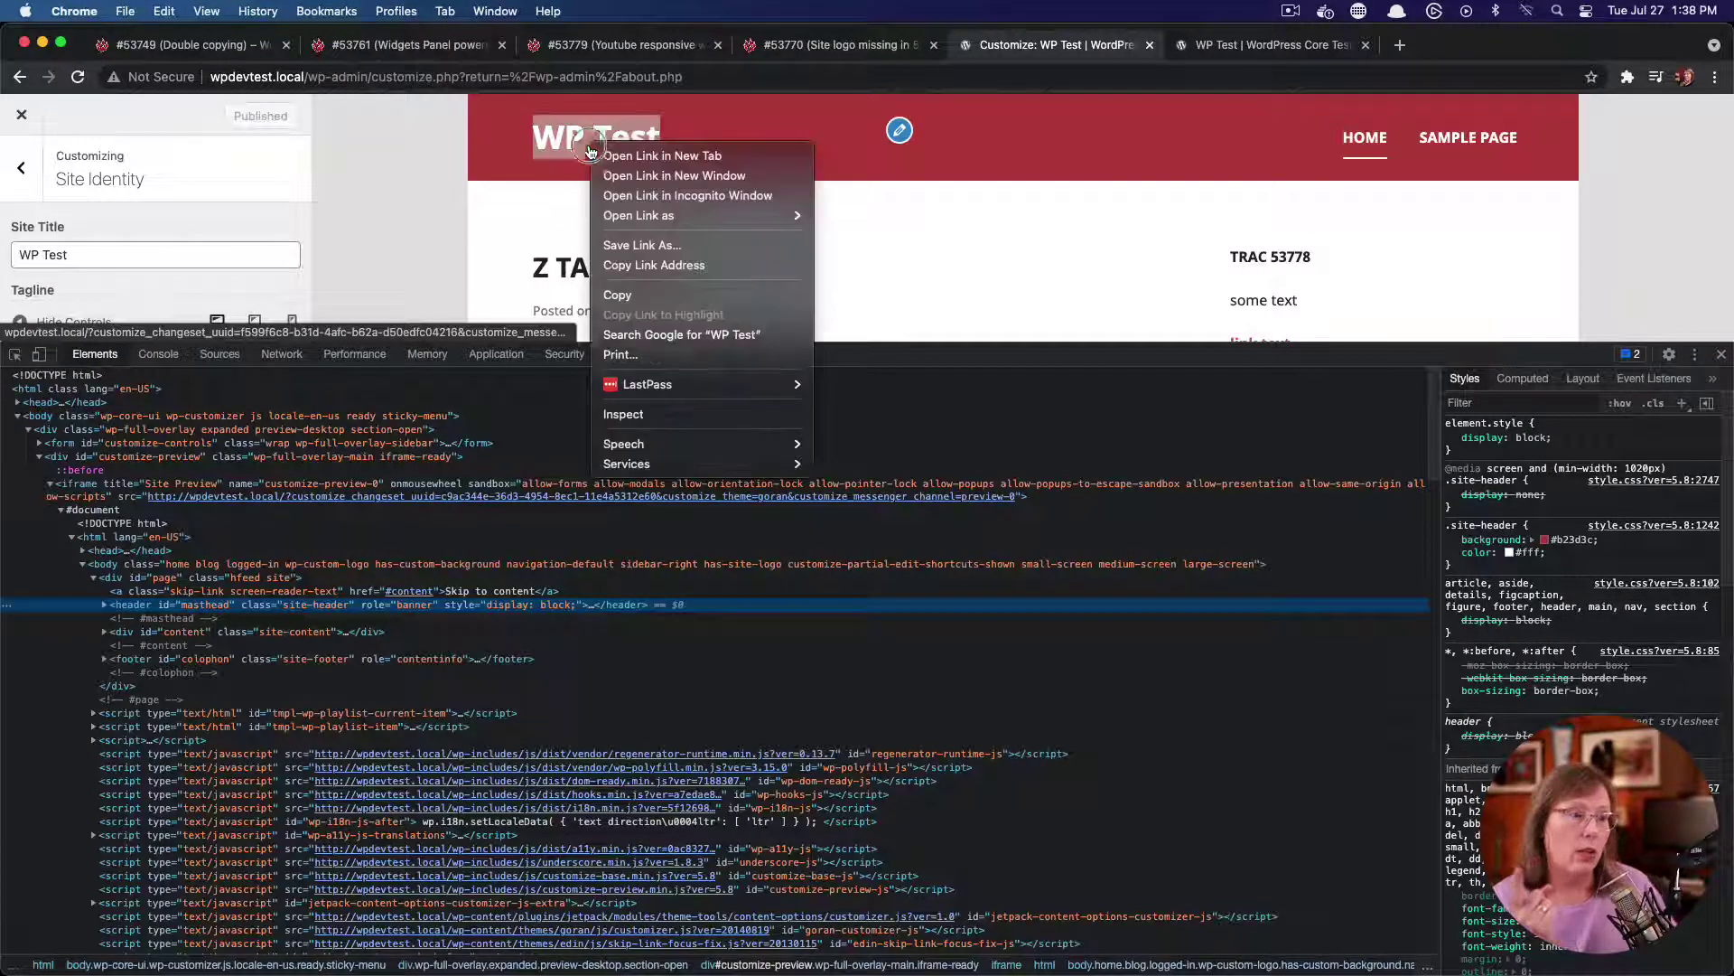
click(658, 414)
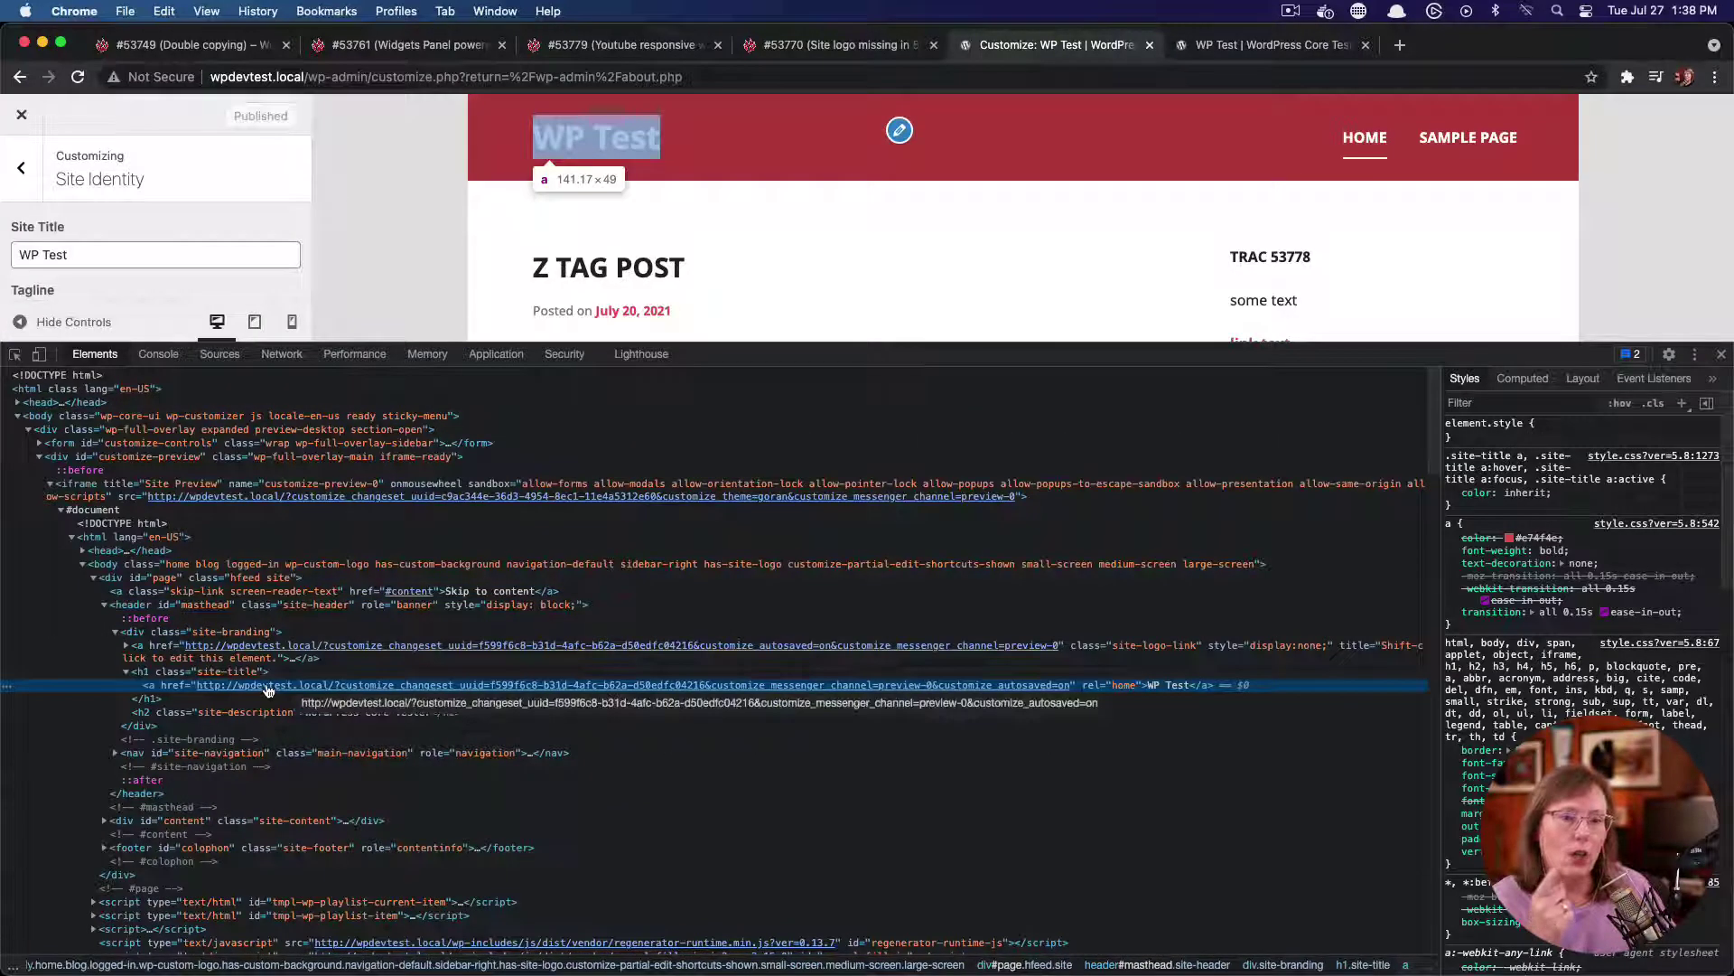
click(128, 647)
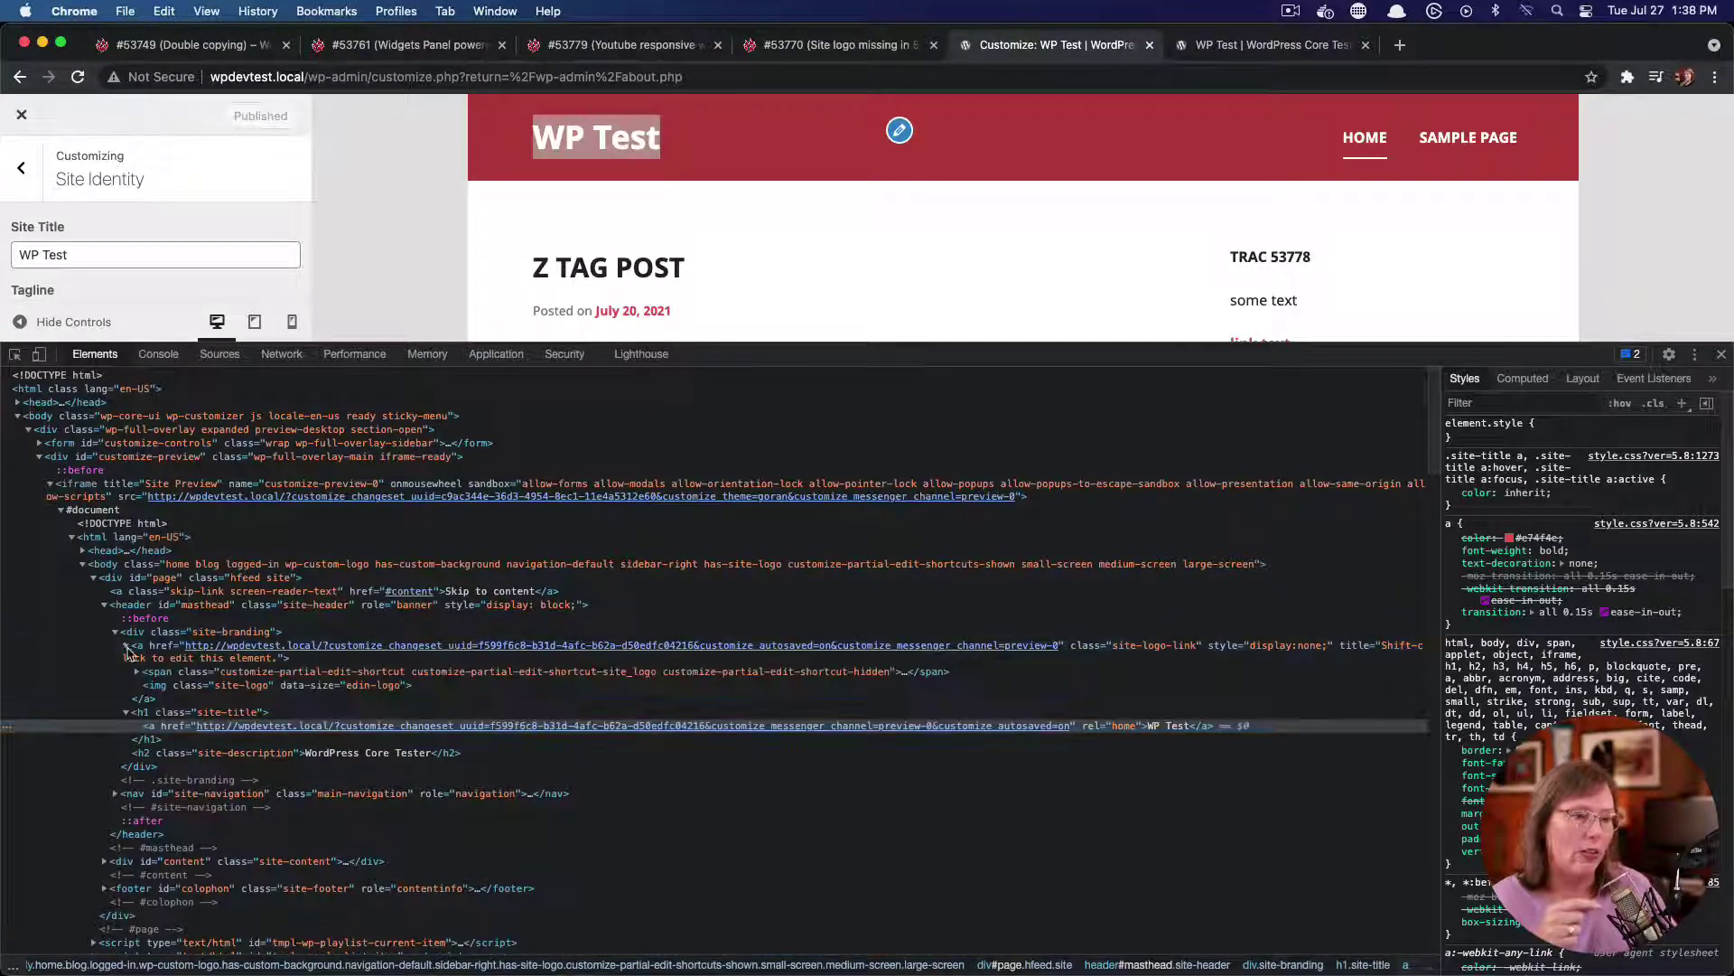
click(164, 686)
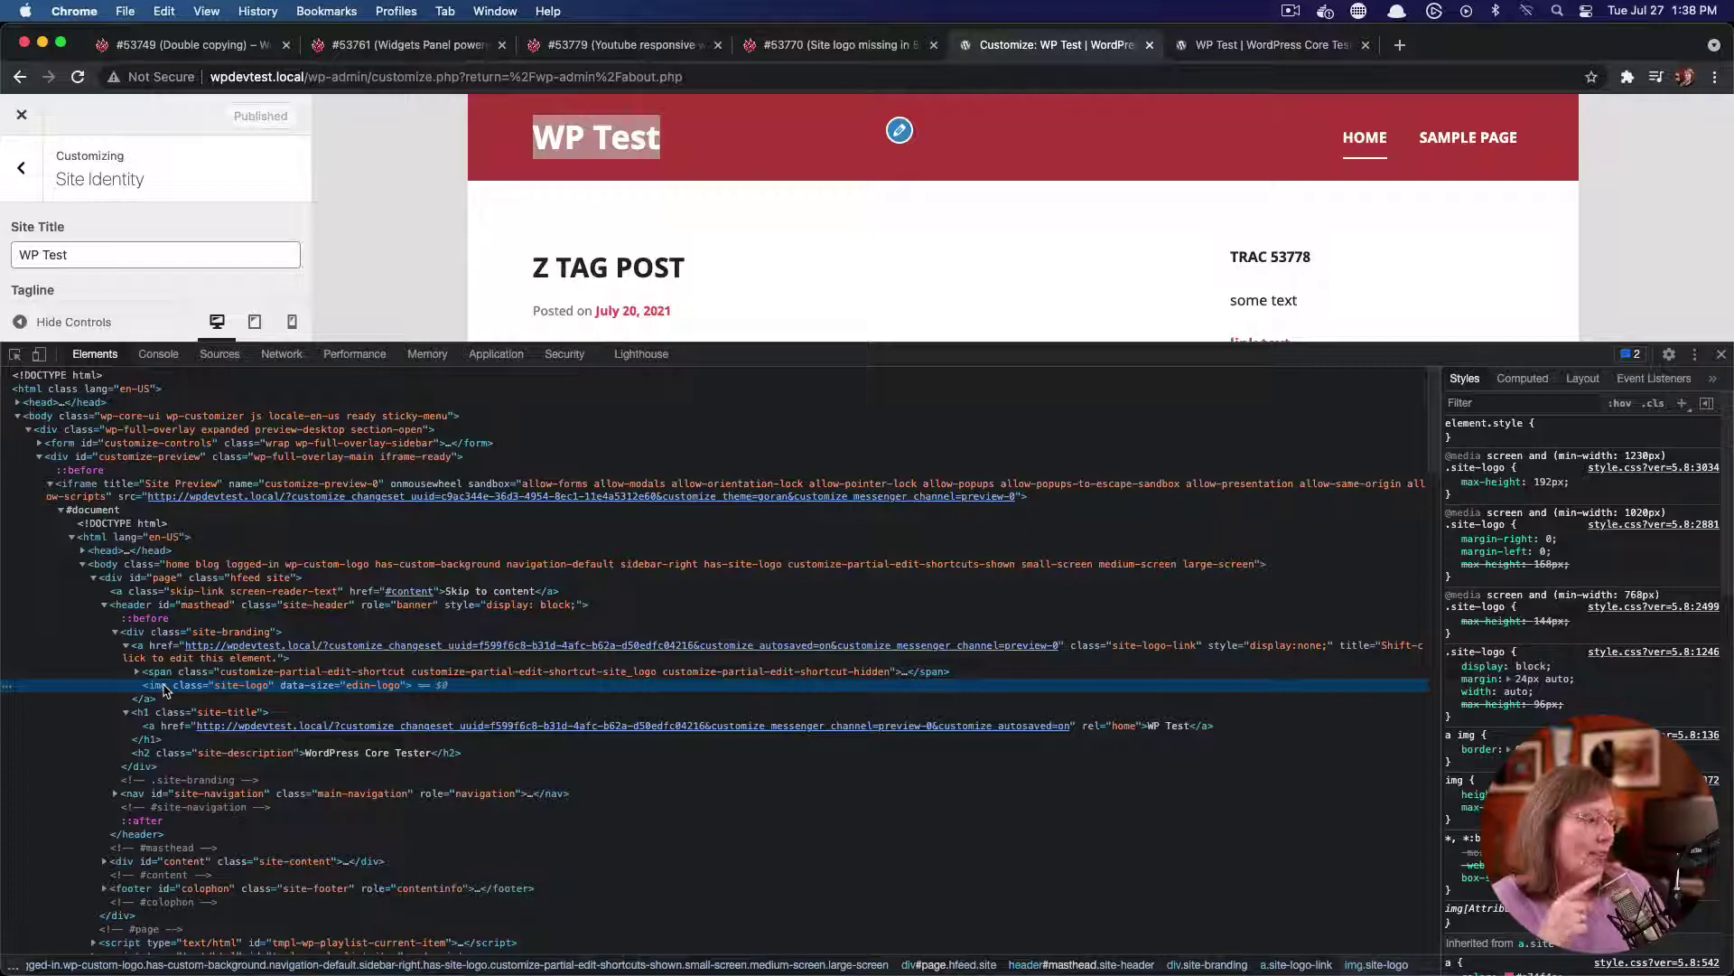
click(159, 649)
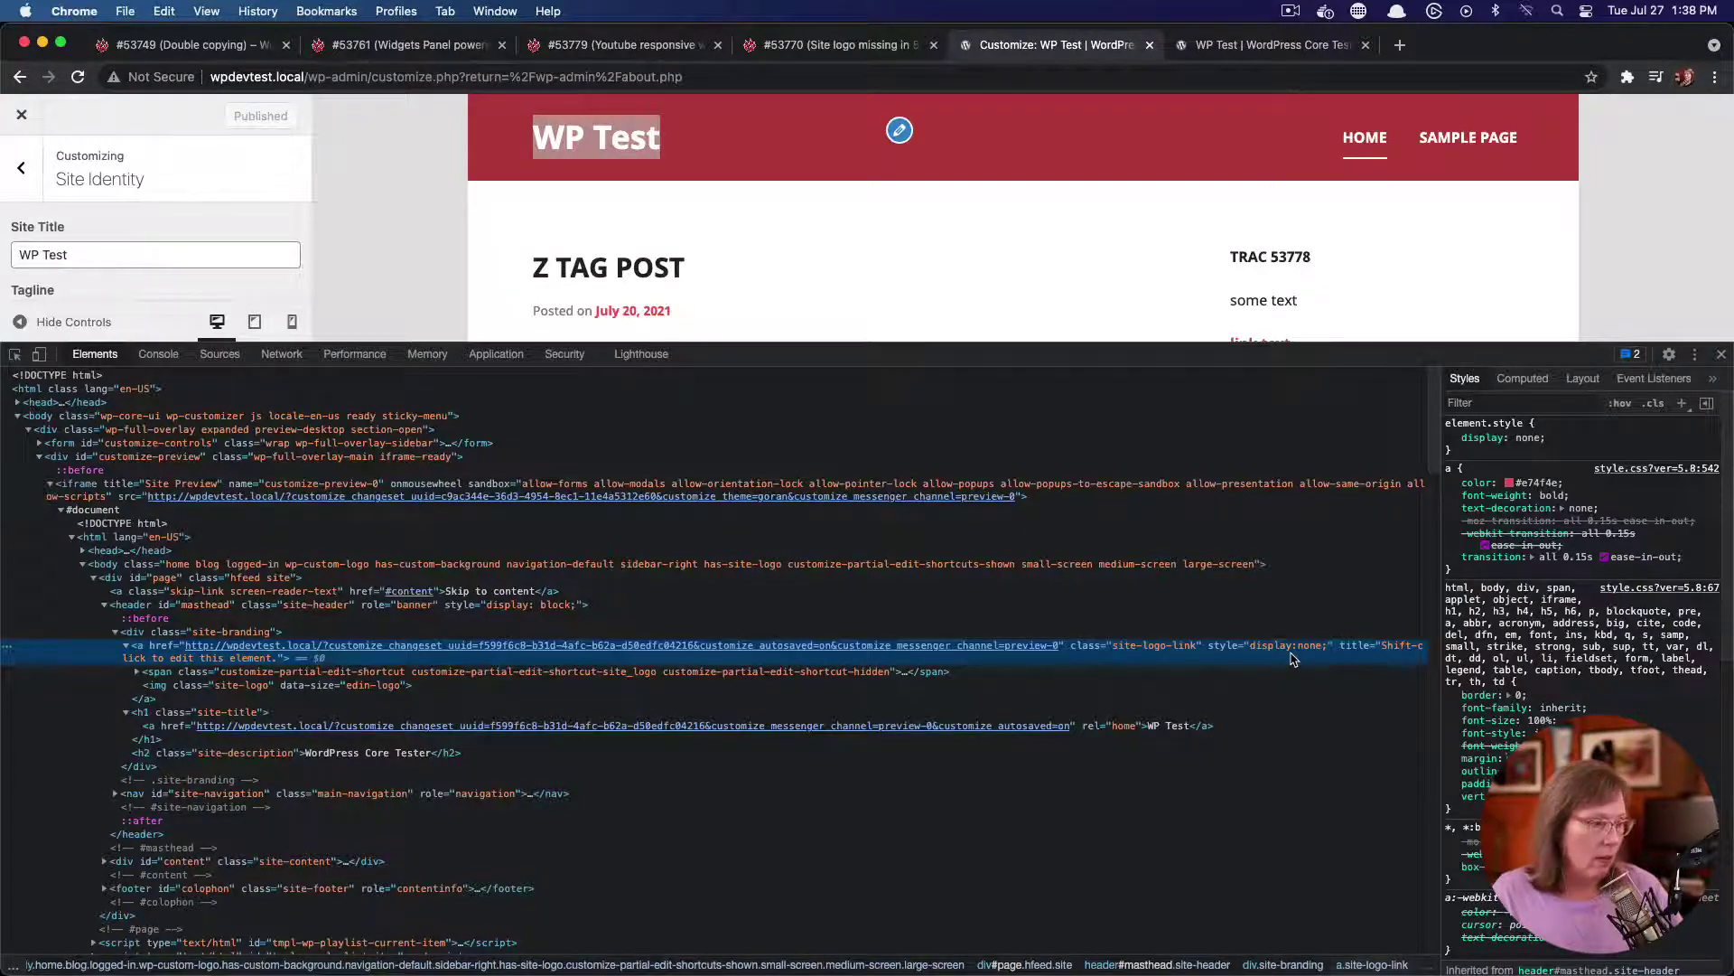
key(super+equal)
key(super+equal)
key(super+equal)
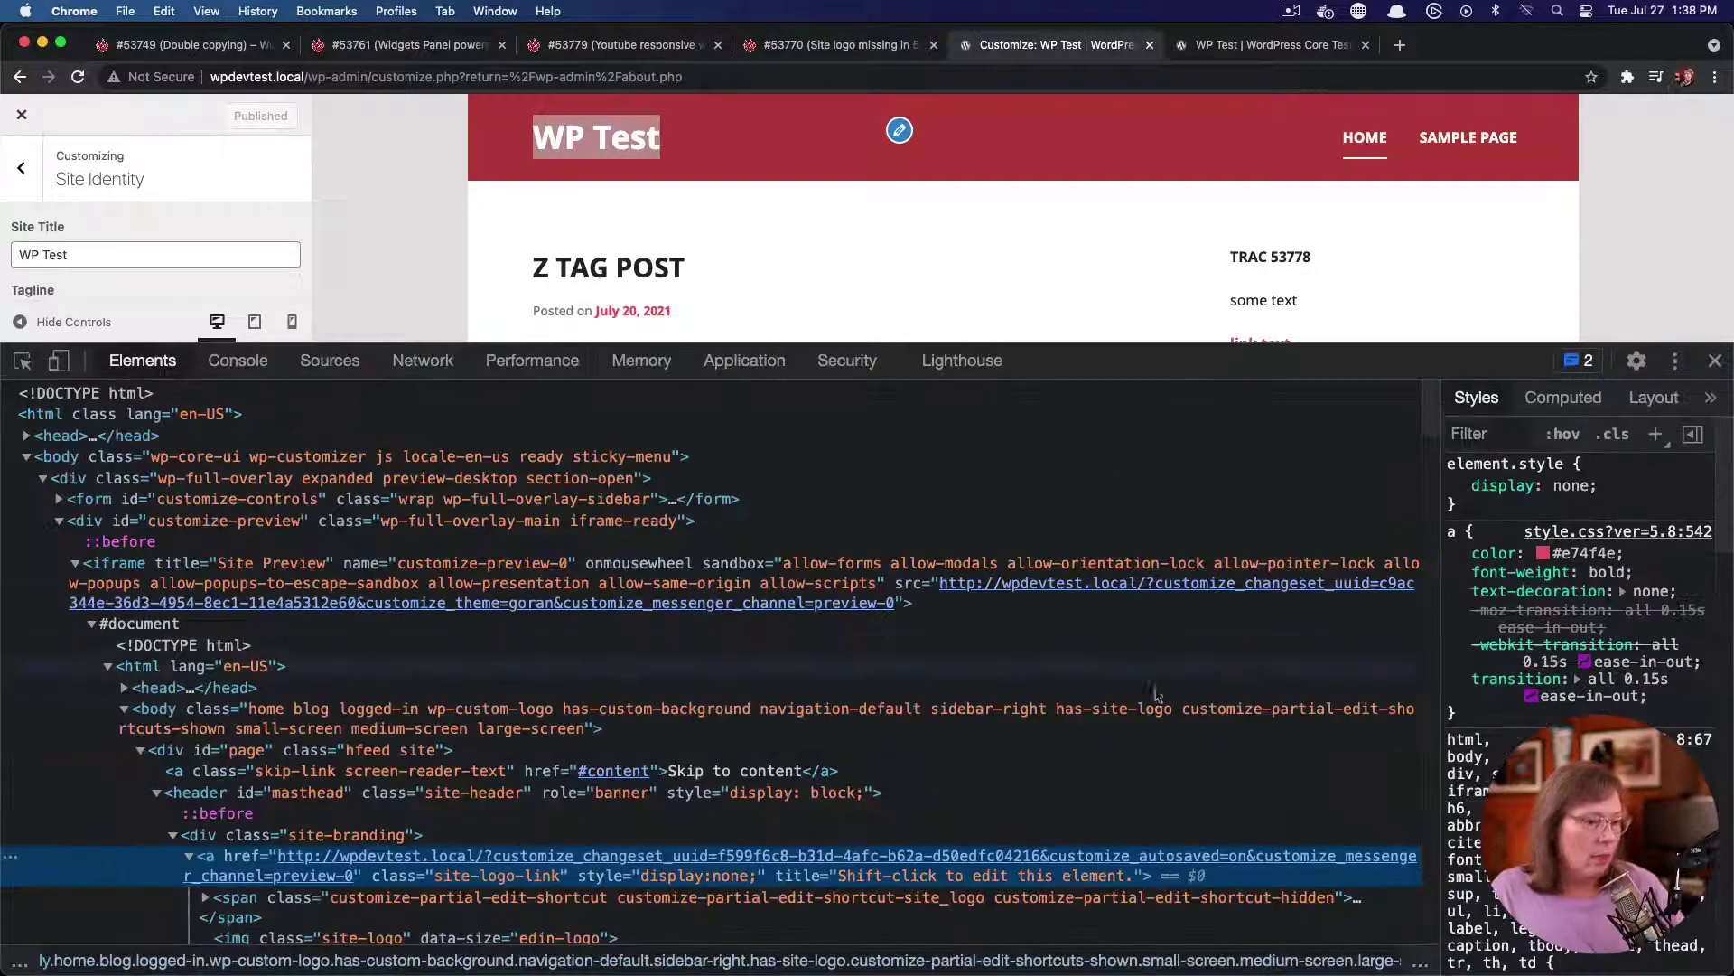
scroll(1156, 696, down, 5)
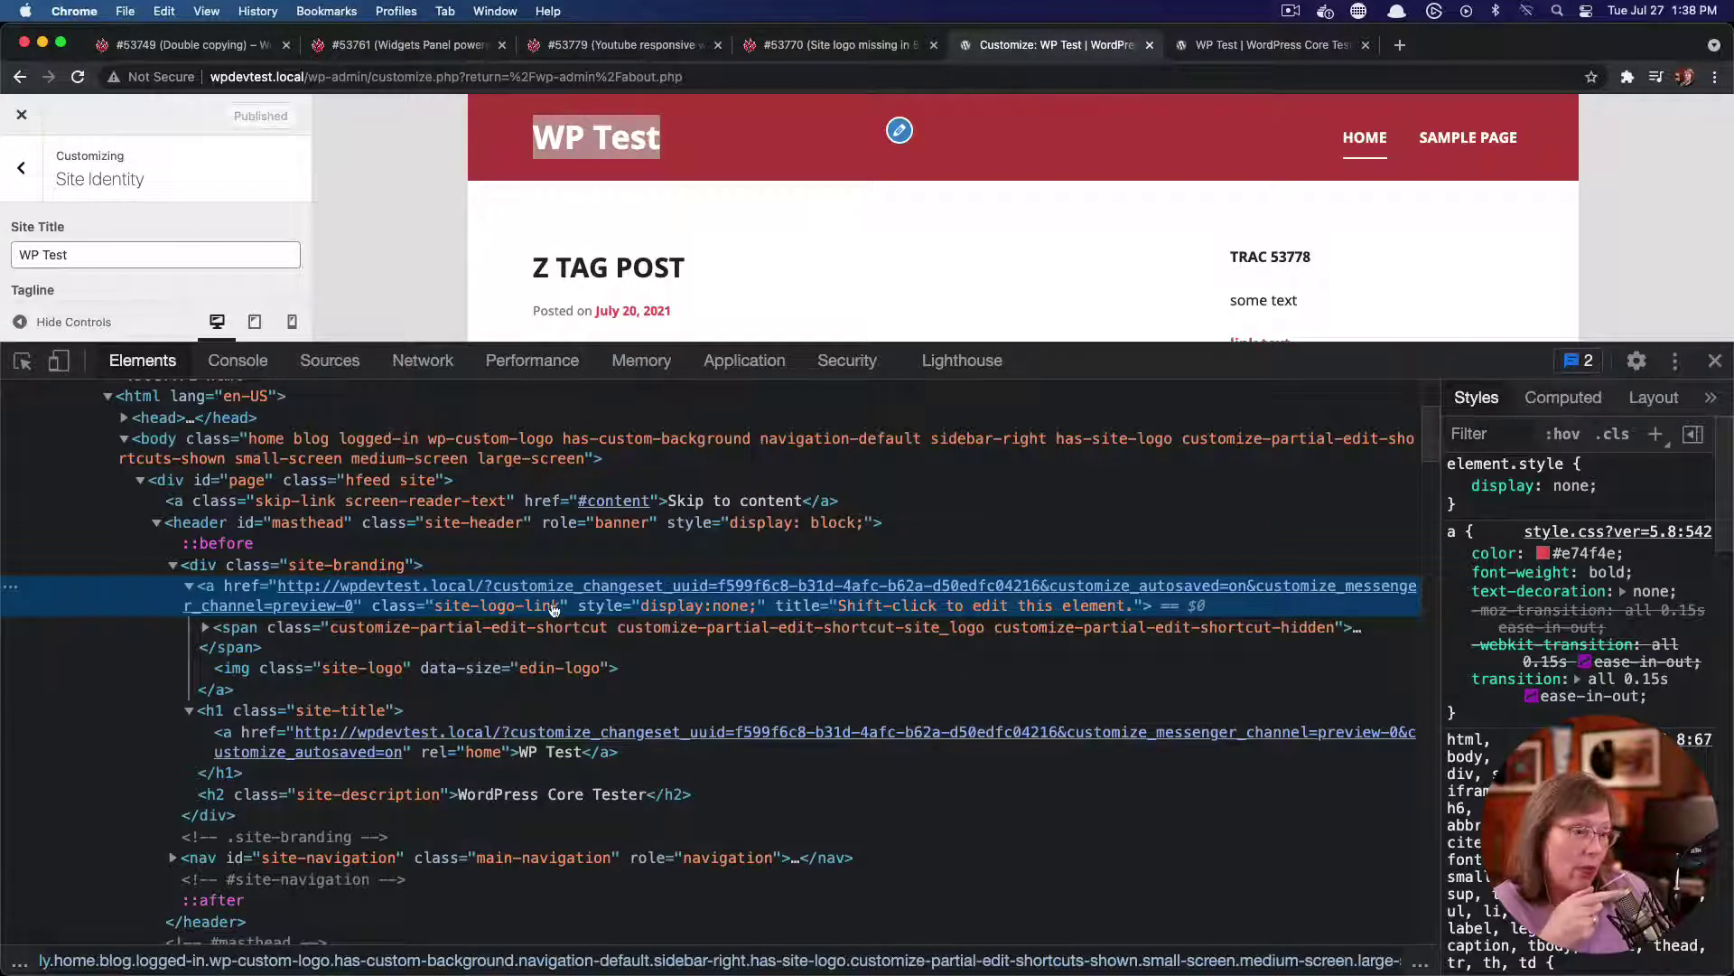
Remove the inline display:none style from the site-logo-link element in the preview's header markup
click(668, 611)
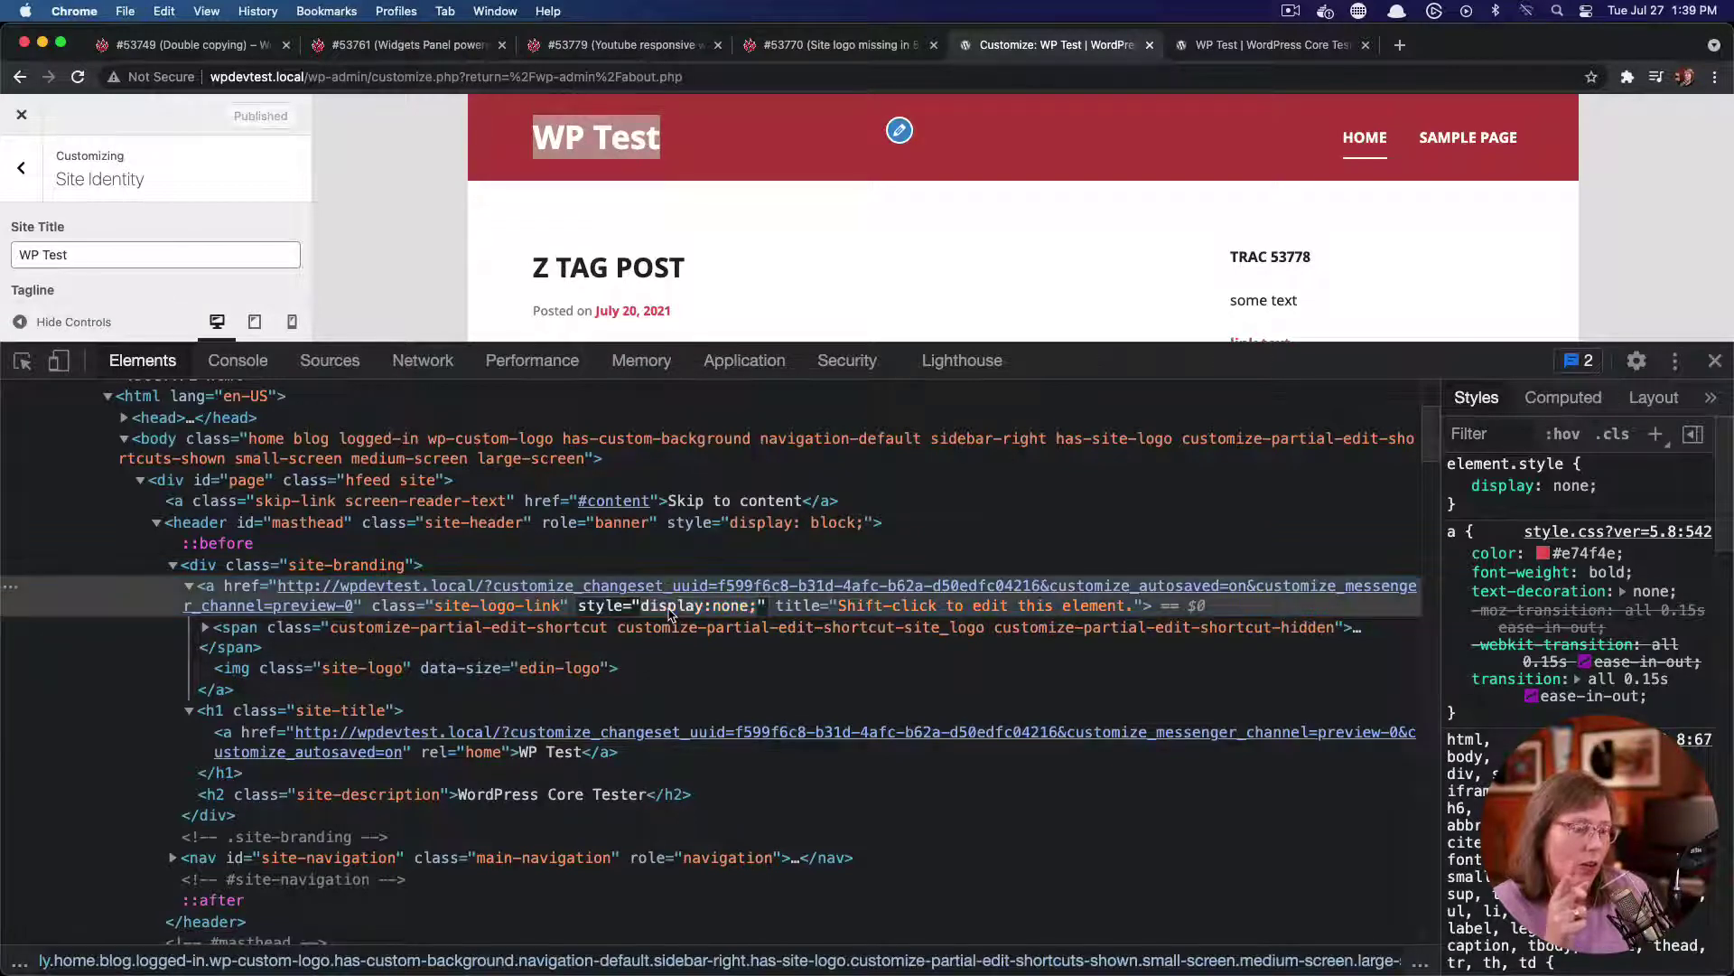
key(BackSpace)
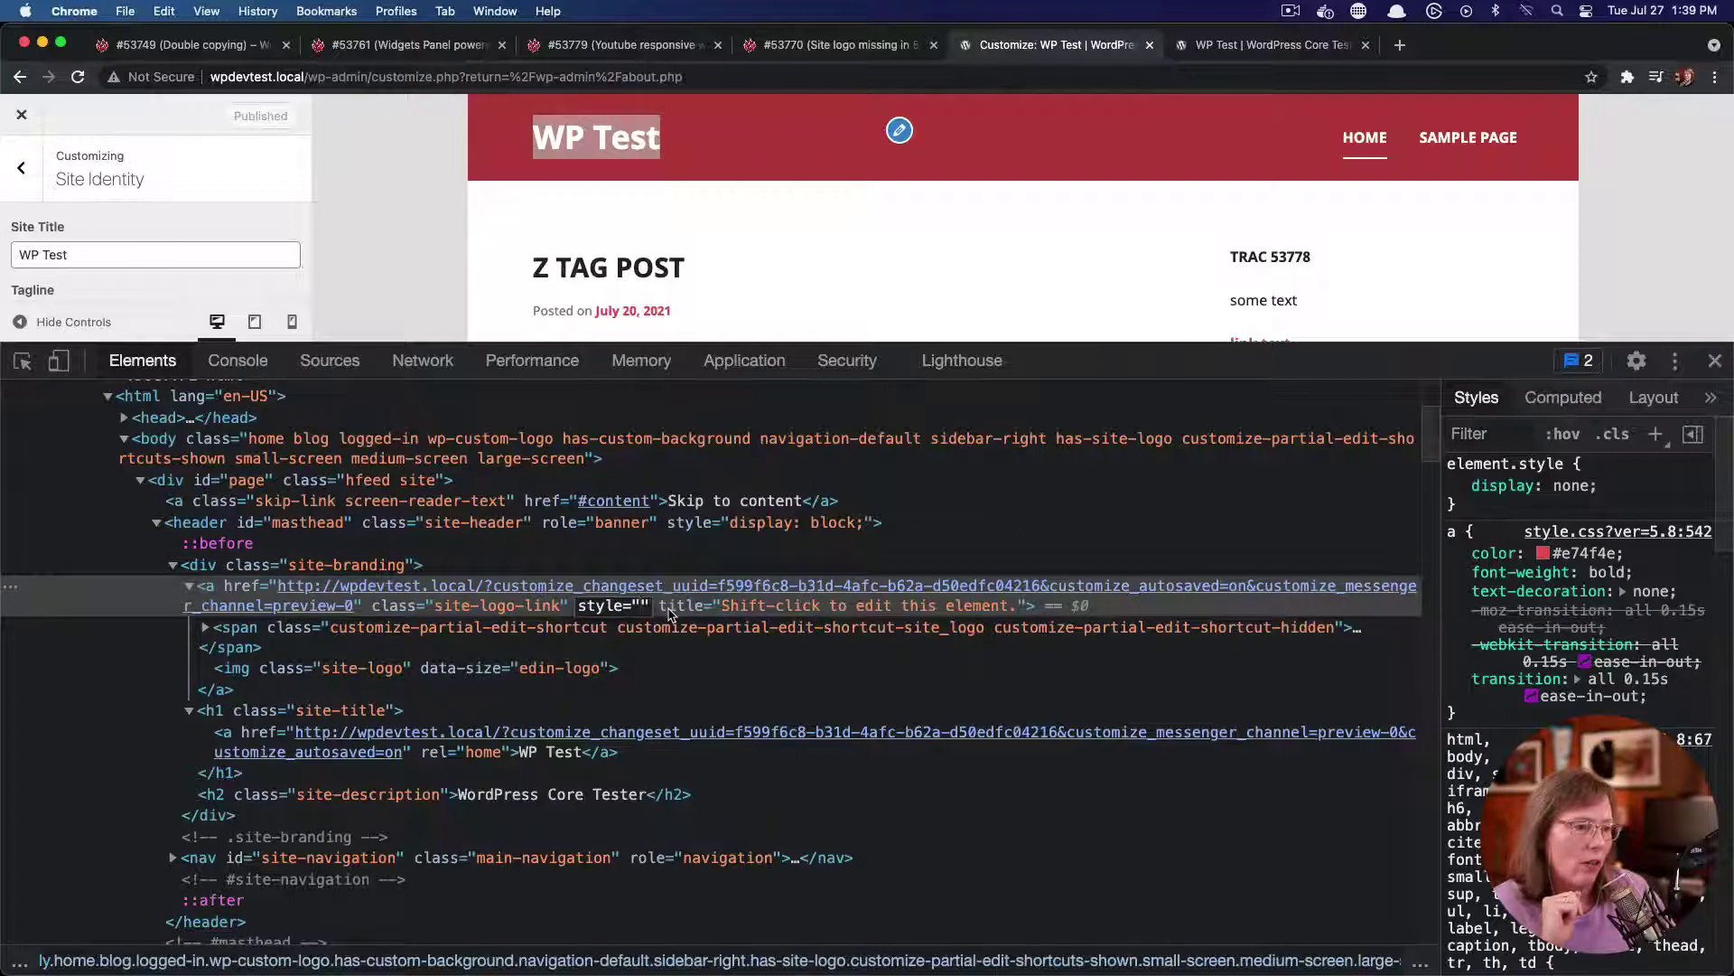
click(736, 562)
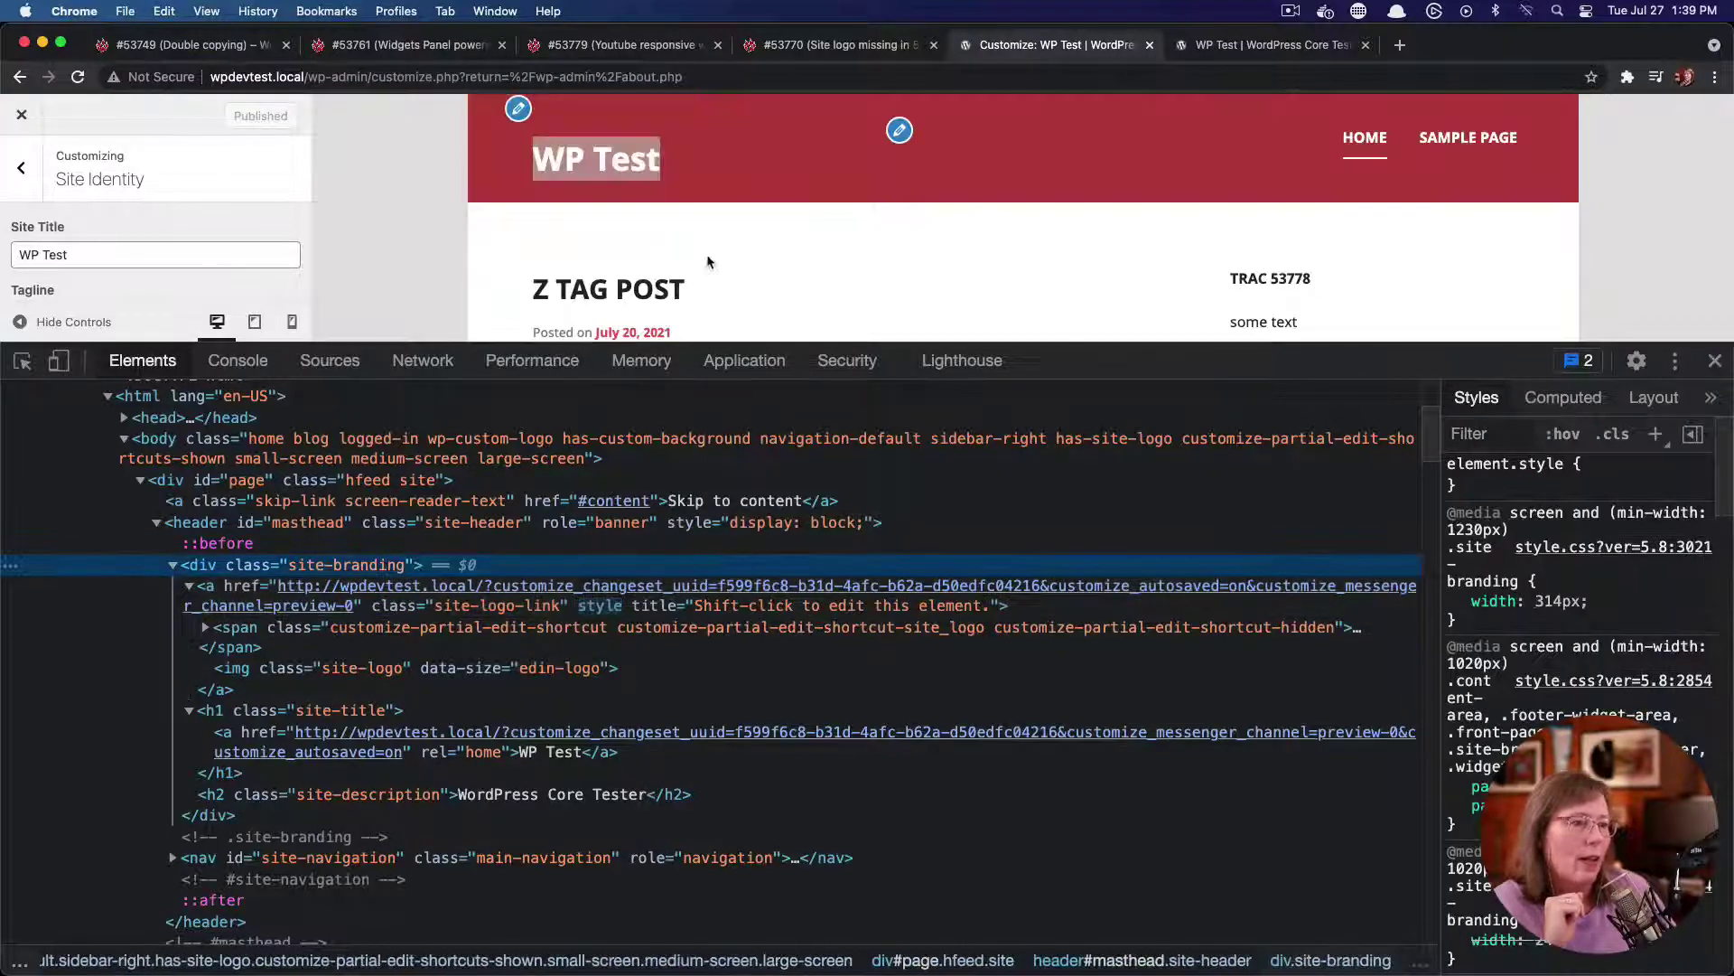
click(602, 603)
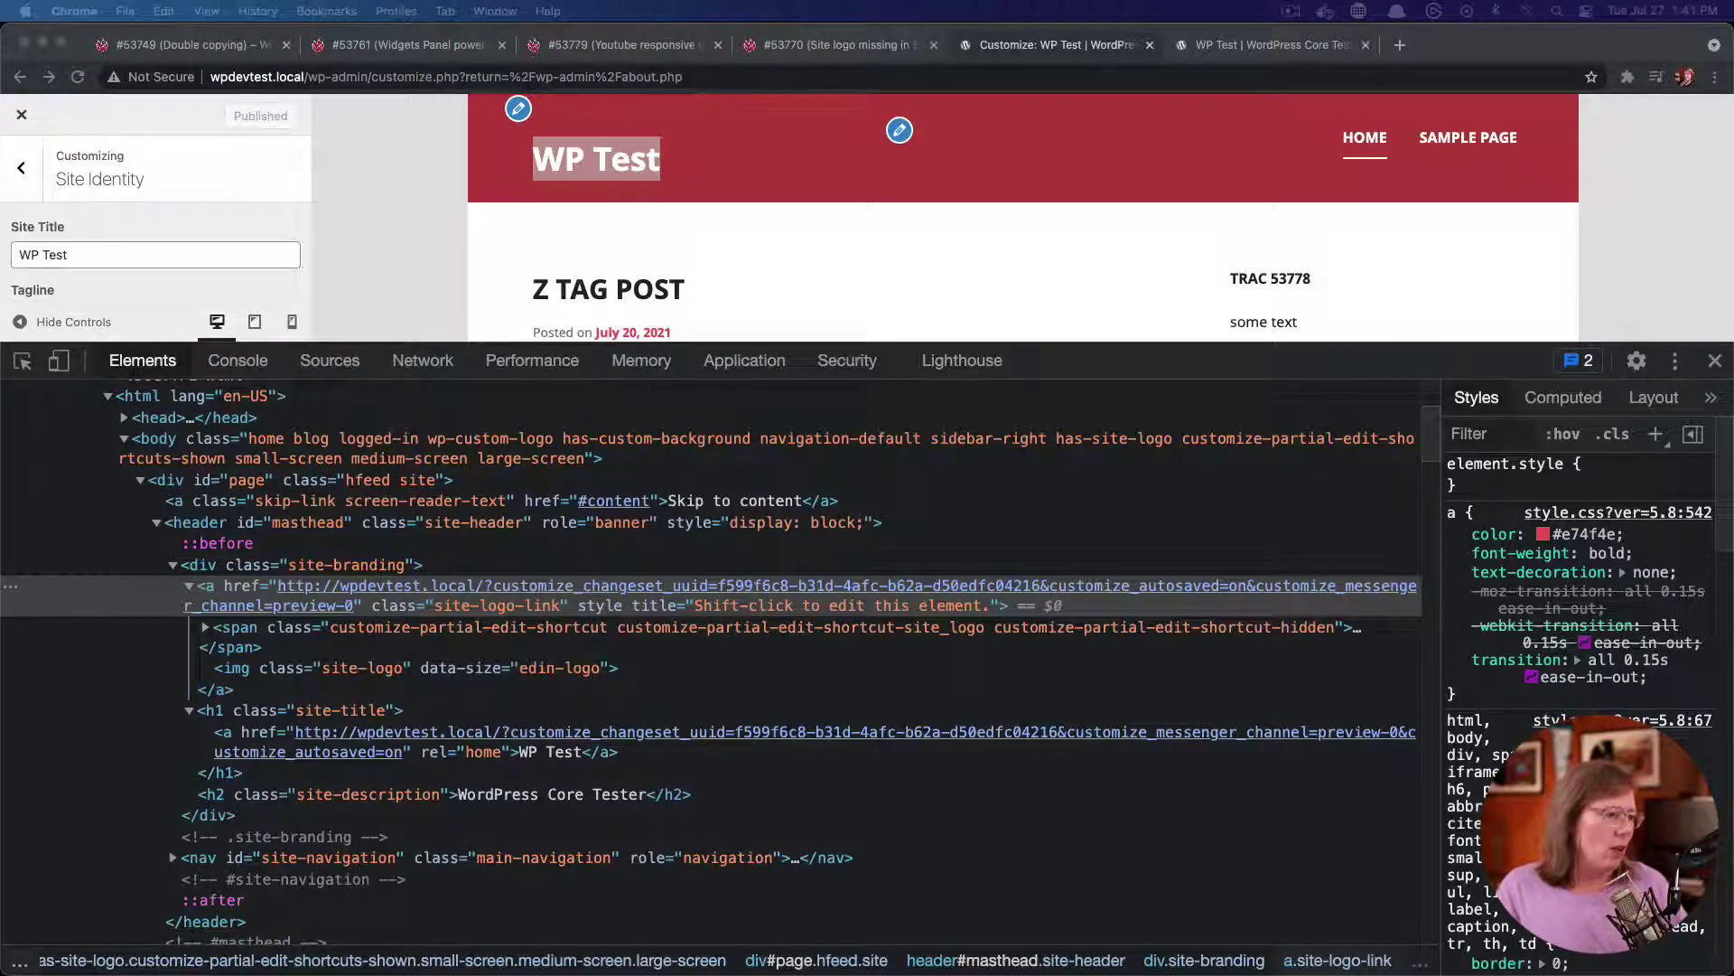
Shrink the developer tools to show more of the preview, and check the console and the header markup
drag(722, 345, 723, 643)
click(238, 658)
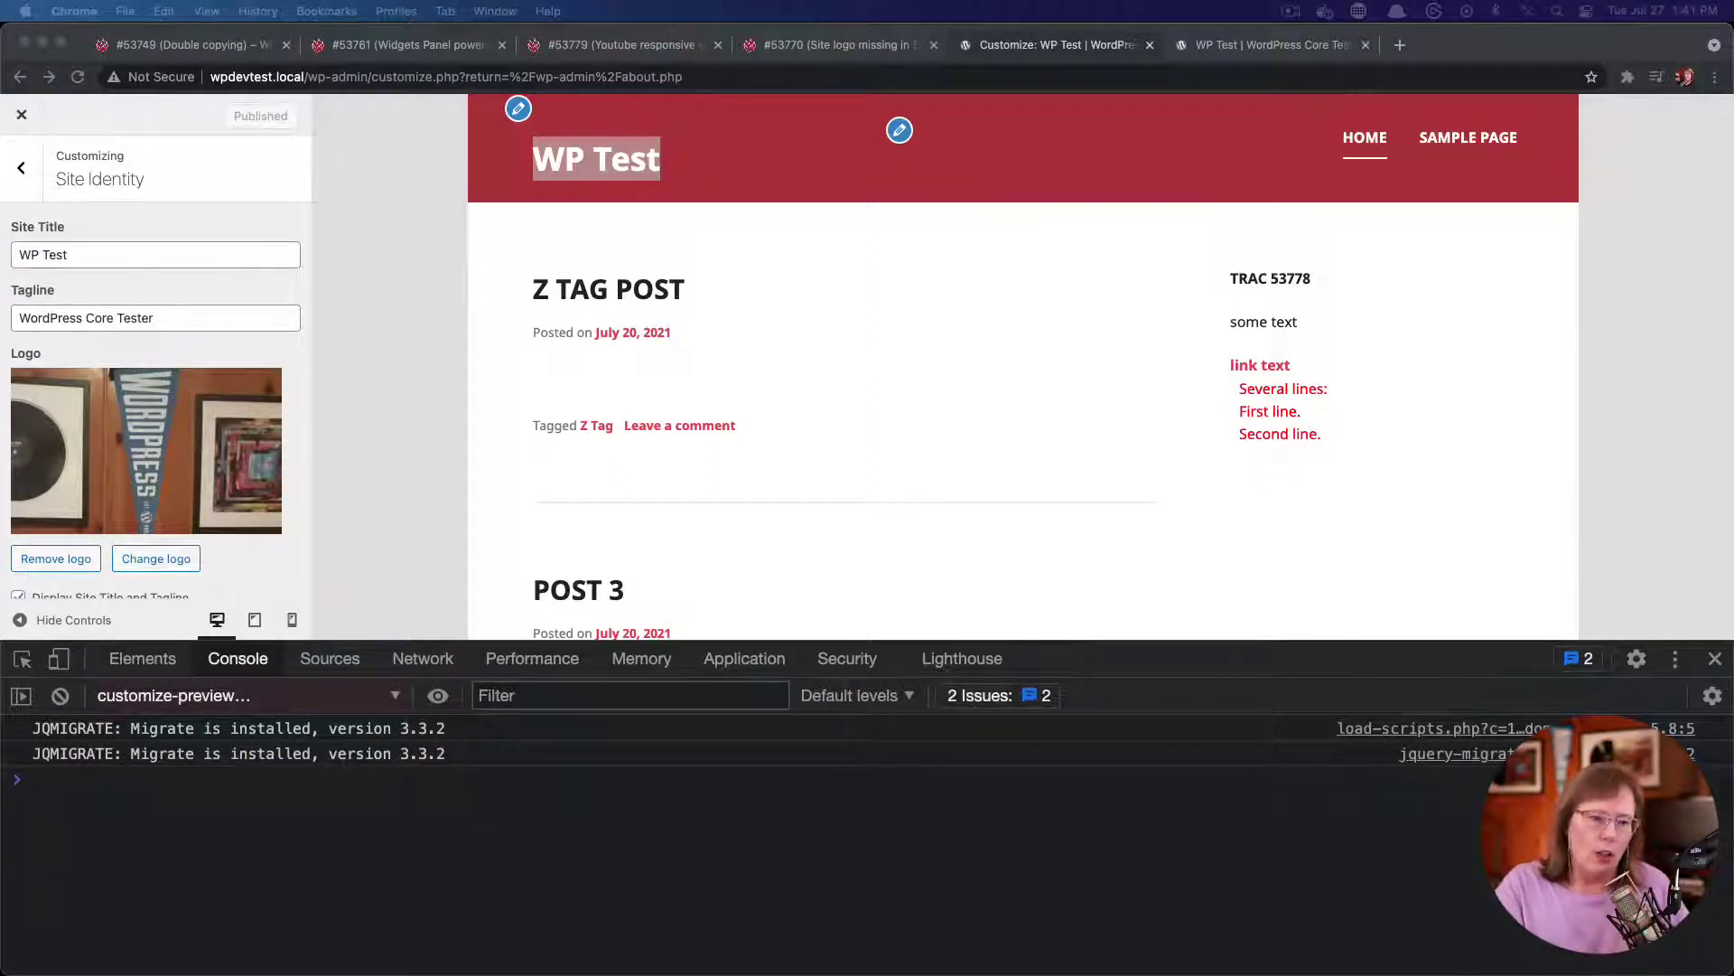
key(super+bracketleft)
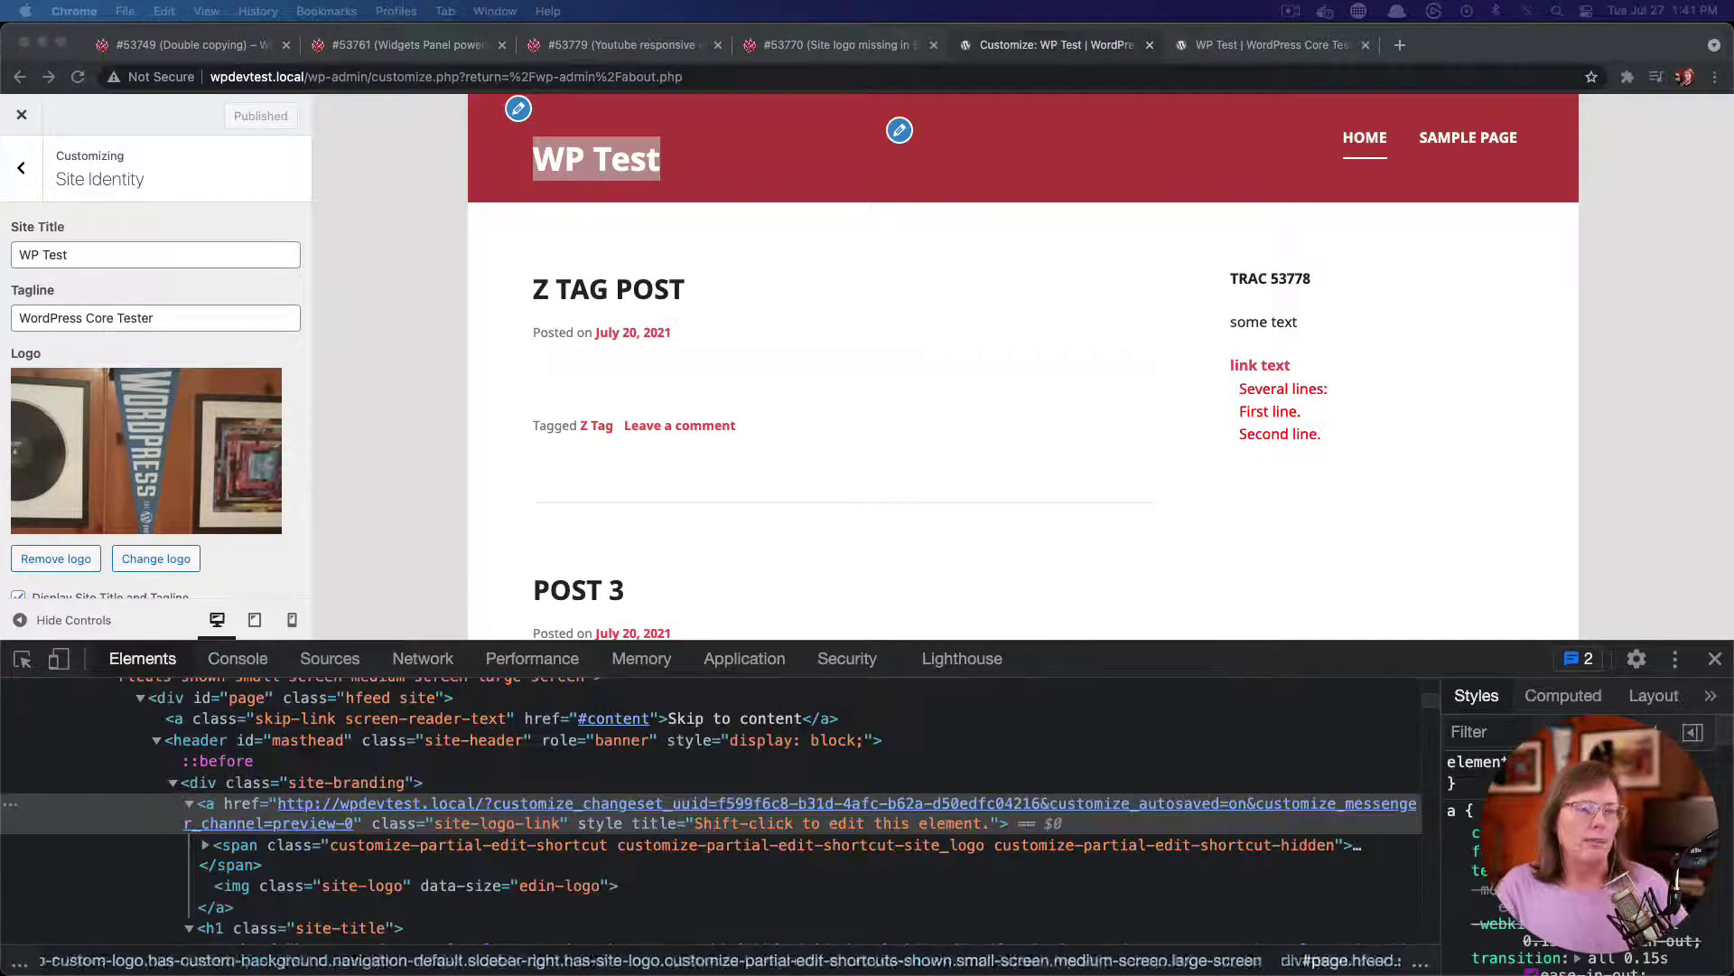
scroll(1022, 366, down, 2)
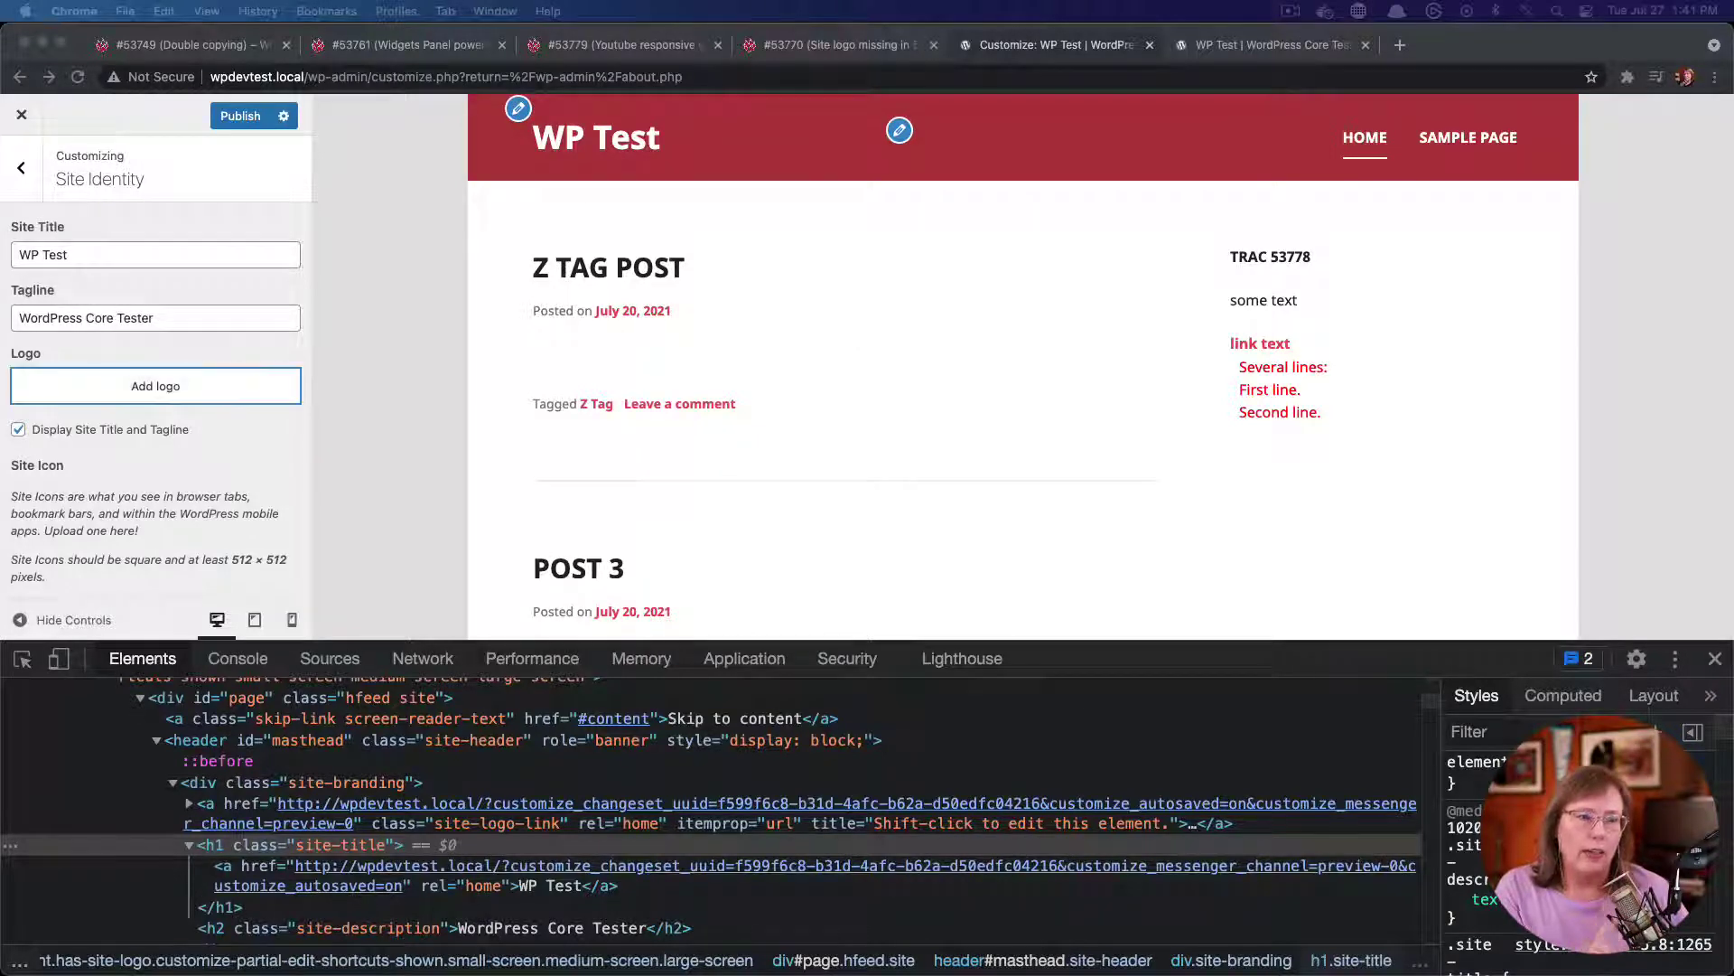
Set cropped-WordPress-logotype-wmark-1.png as the site logo using the suggested crop and publish the change
click(155, 386)
click(243, 334)
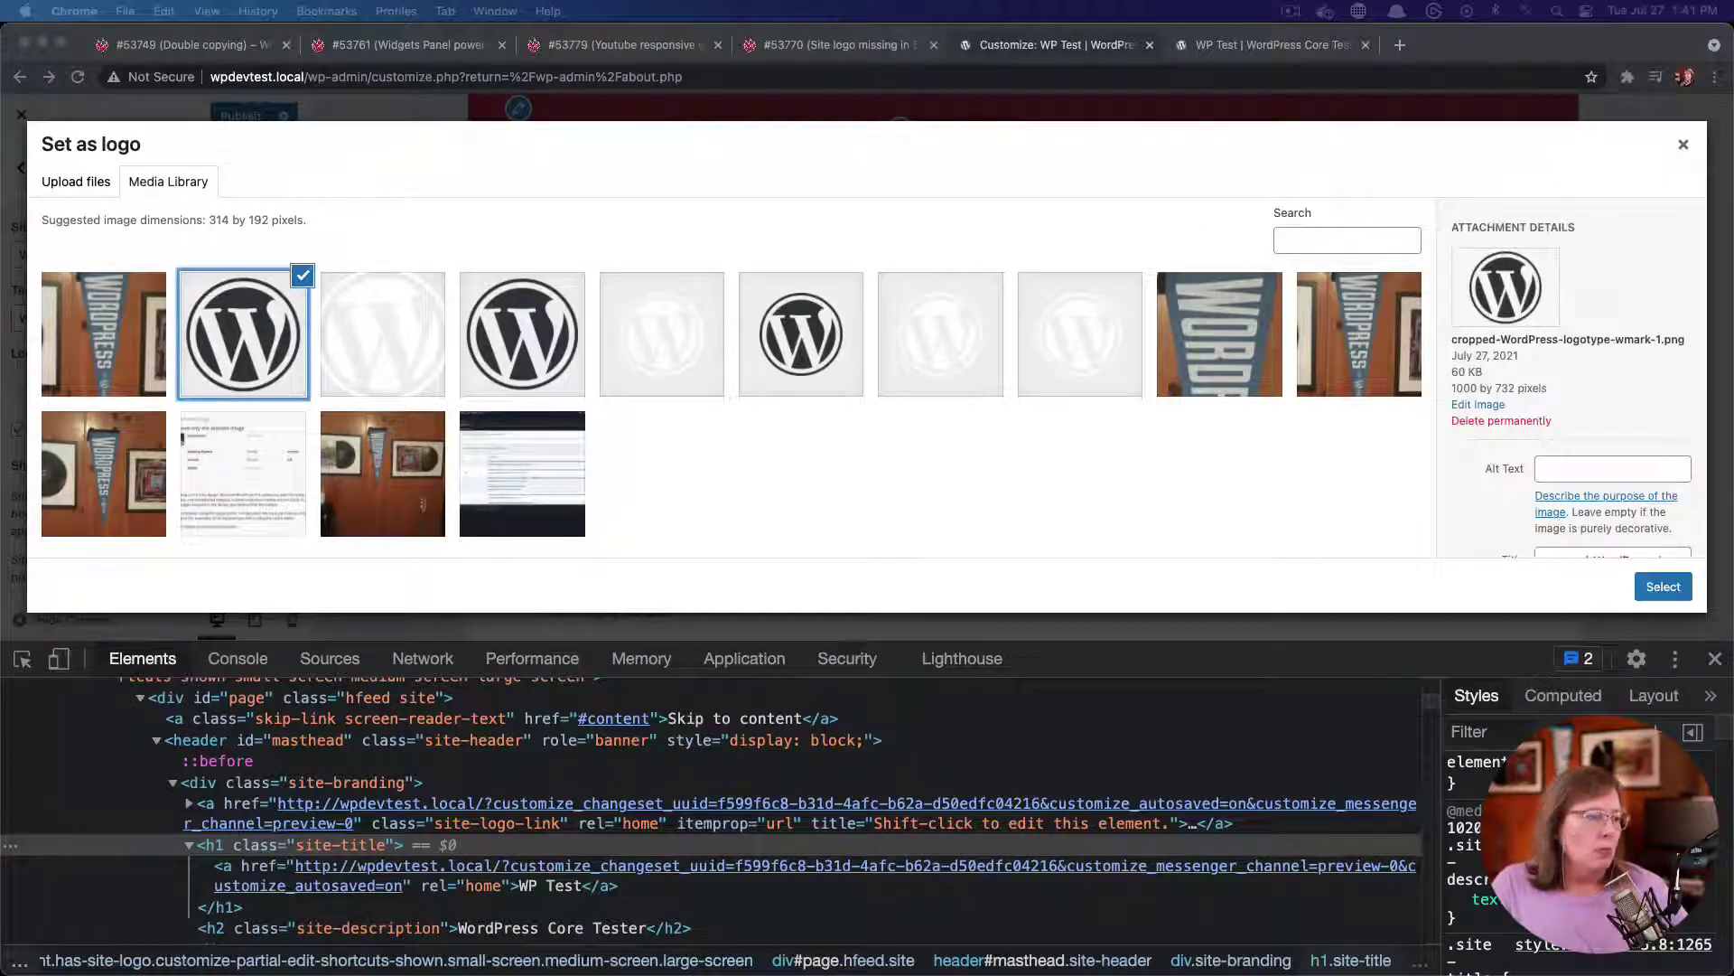
click(1663, 586)
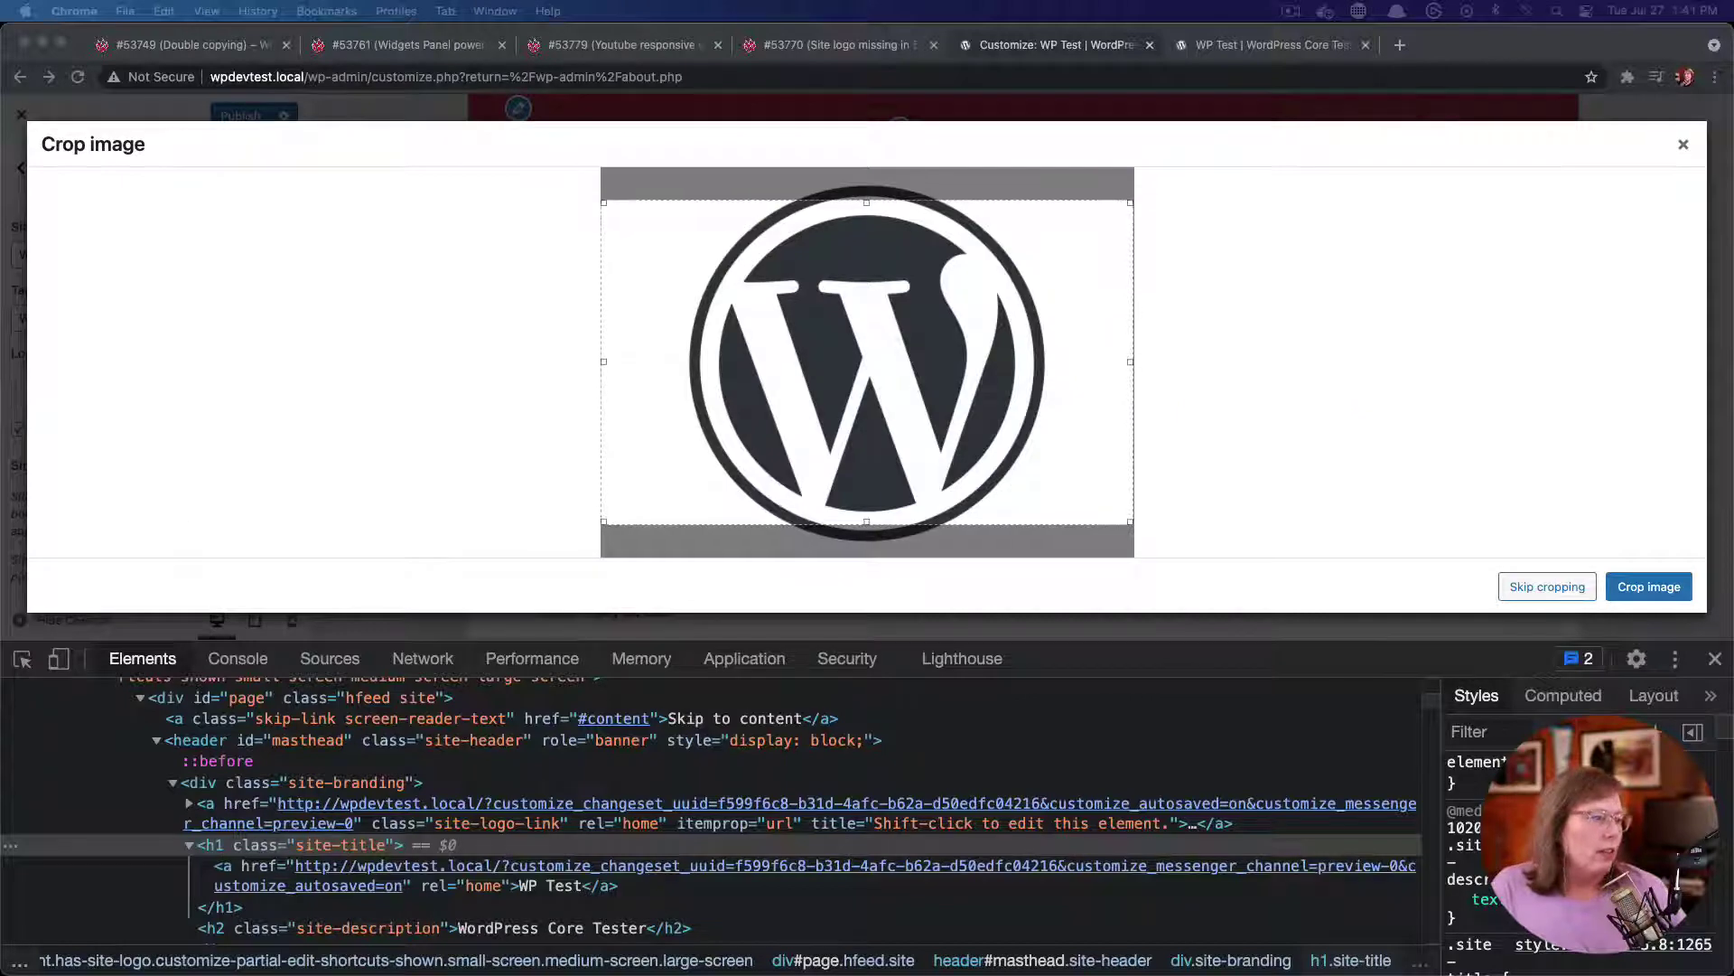
click(1649, 586)
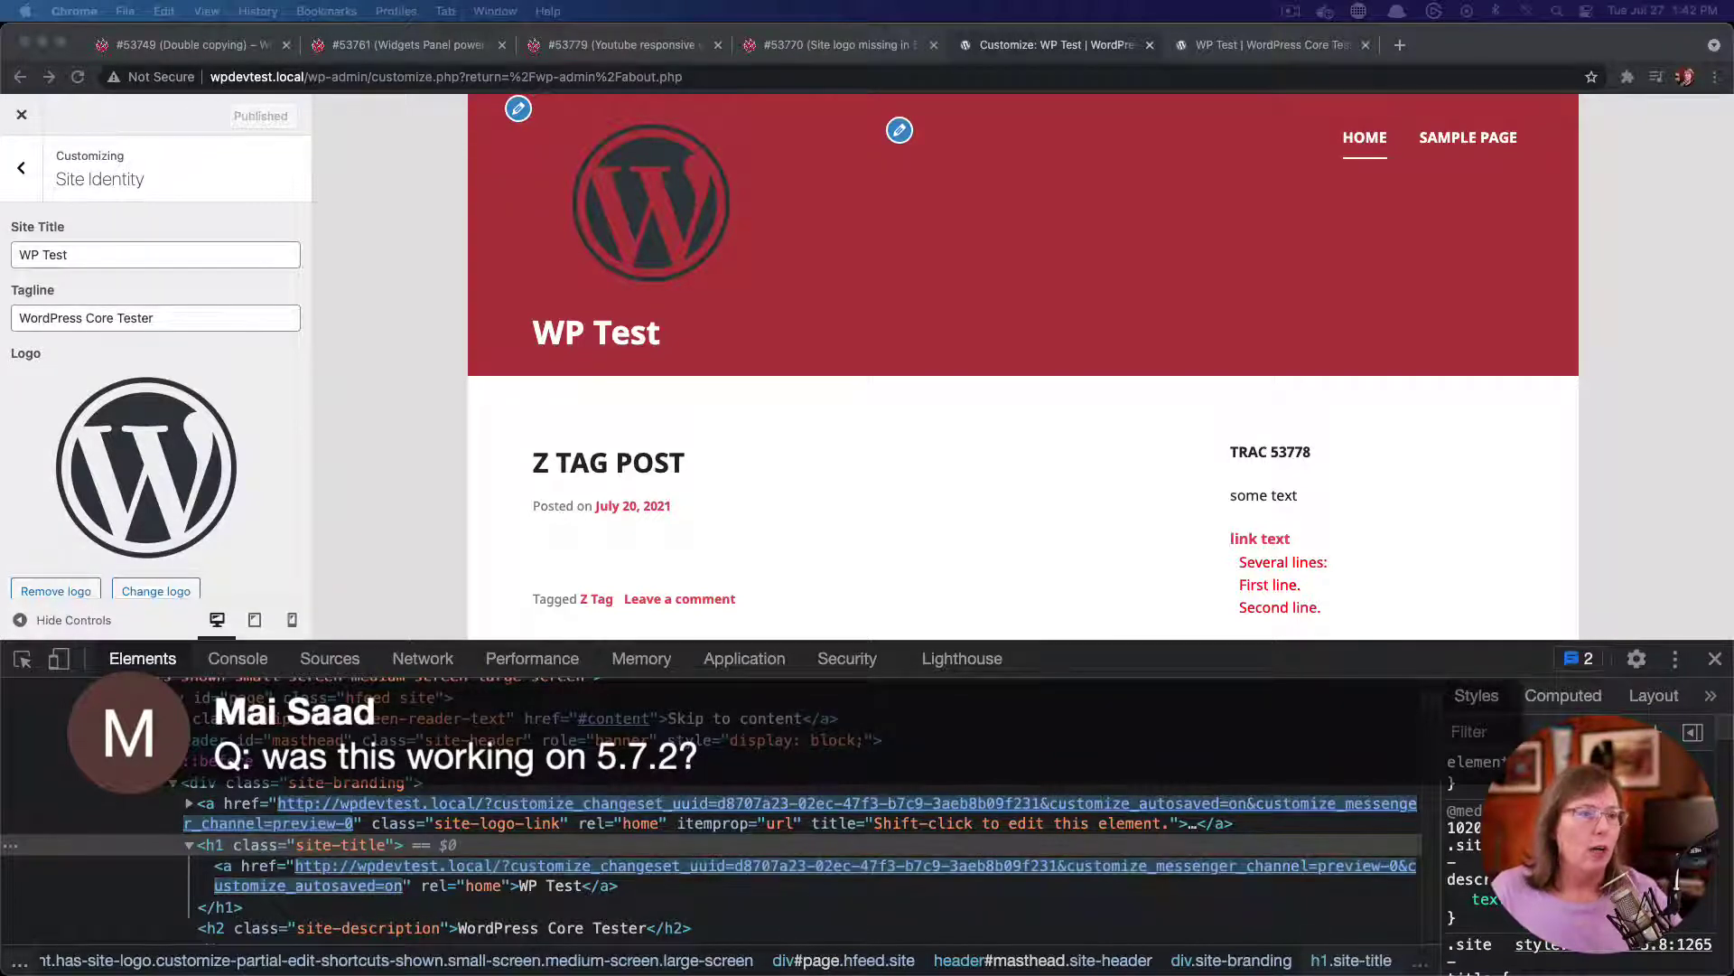
Check the WordPress logo on the reloaded front end and close the surplus Customizer and front-end tabs
key(ctrl+Tab)
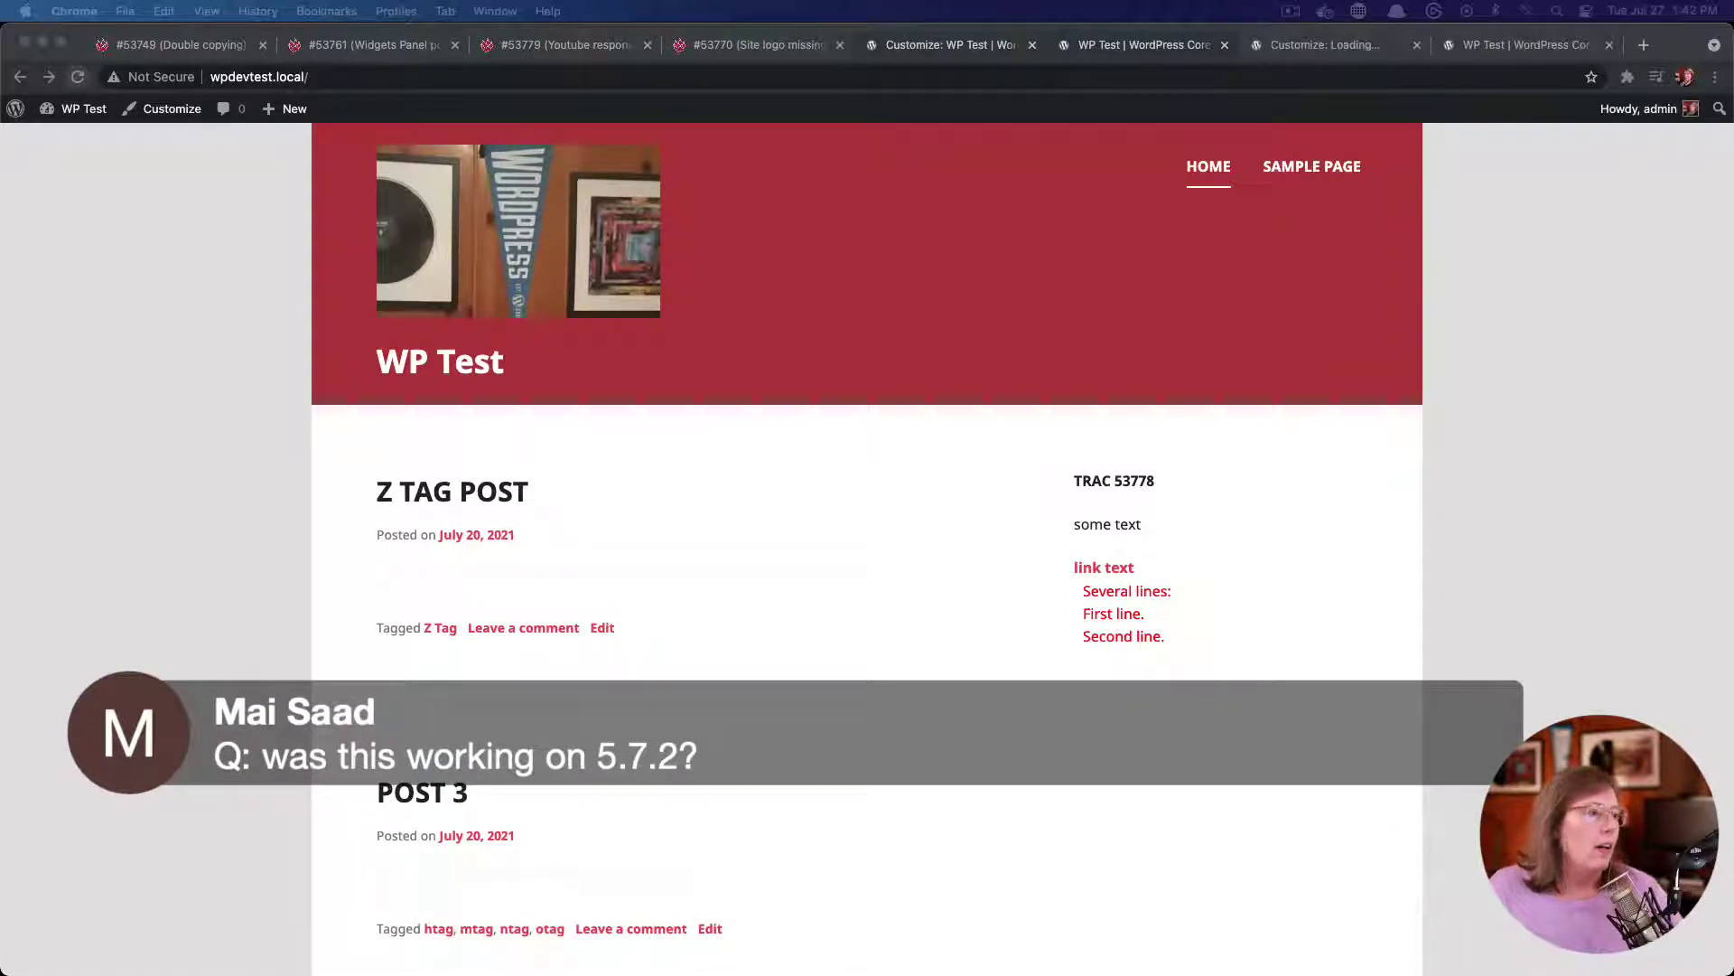
key(super+r)
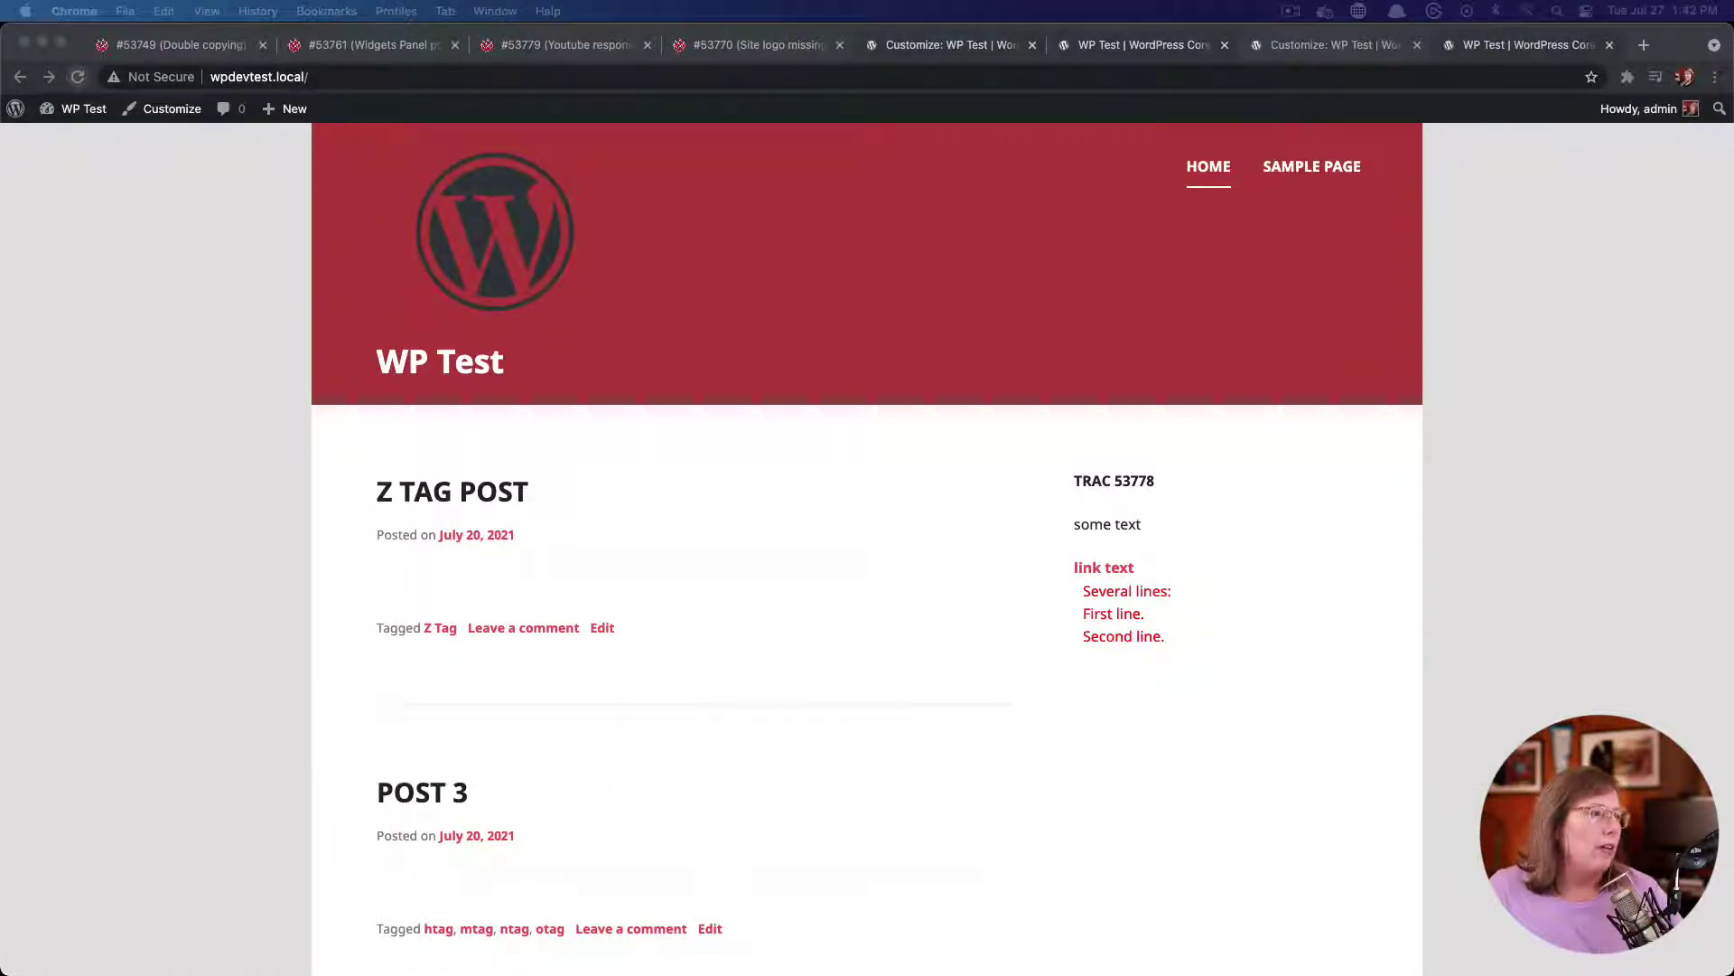
click(1416, 44)
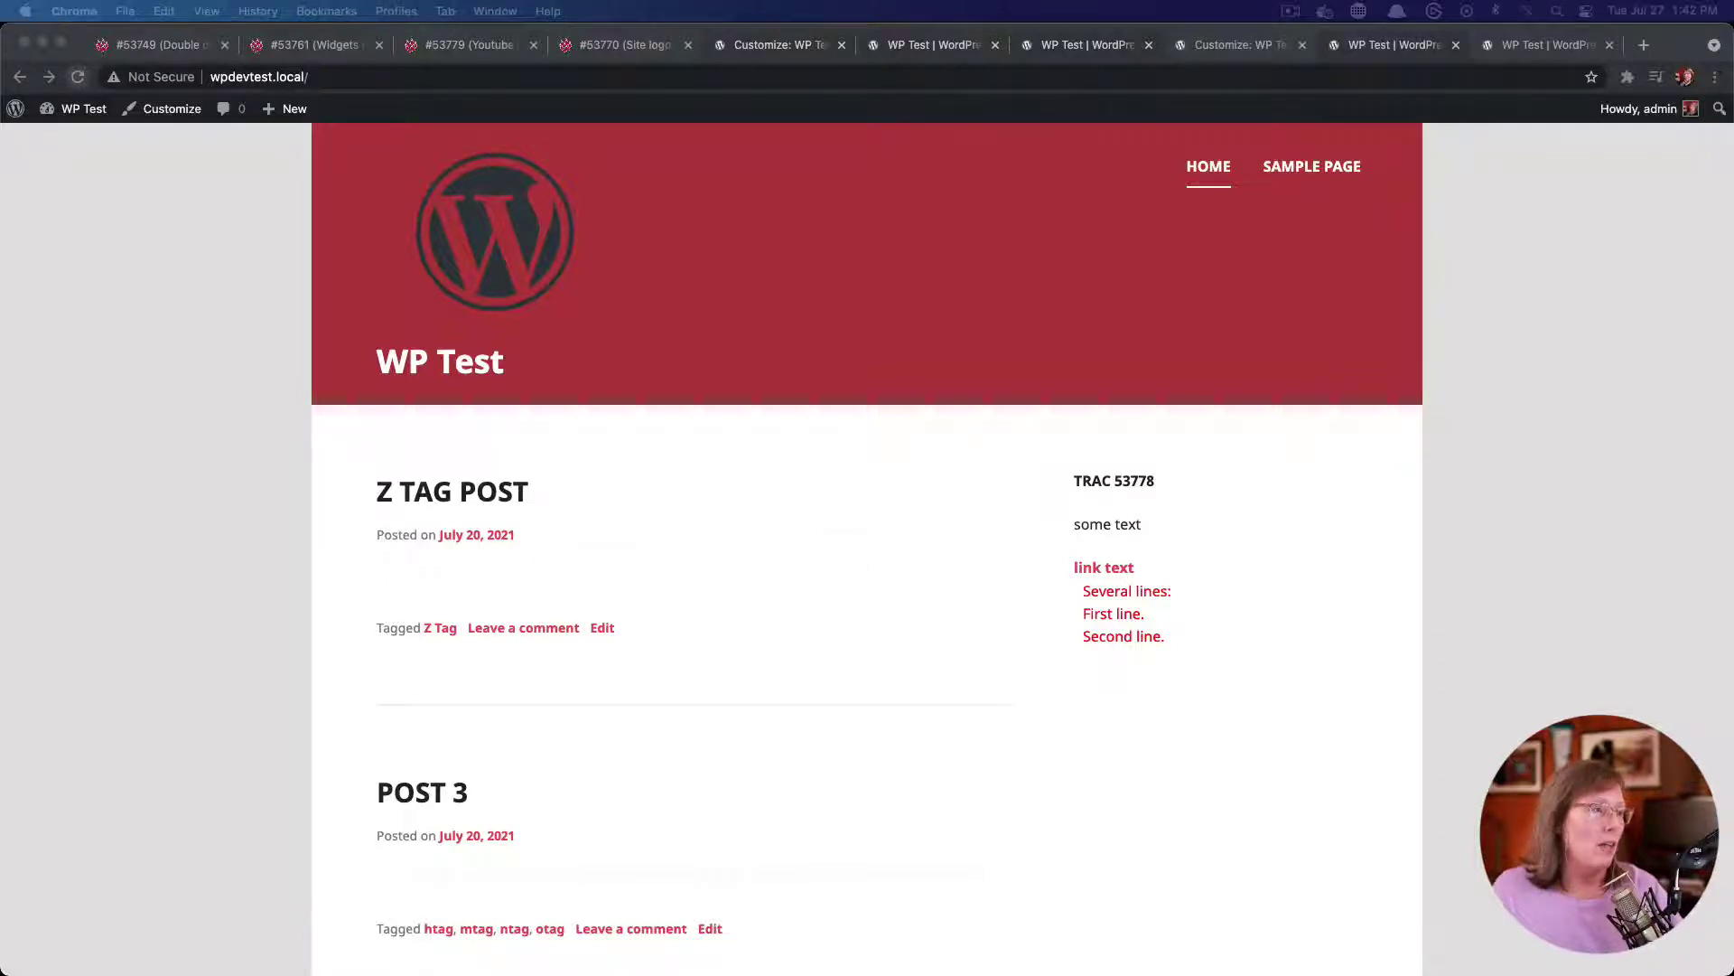
click(1455, 44)
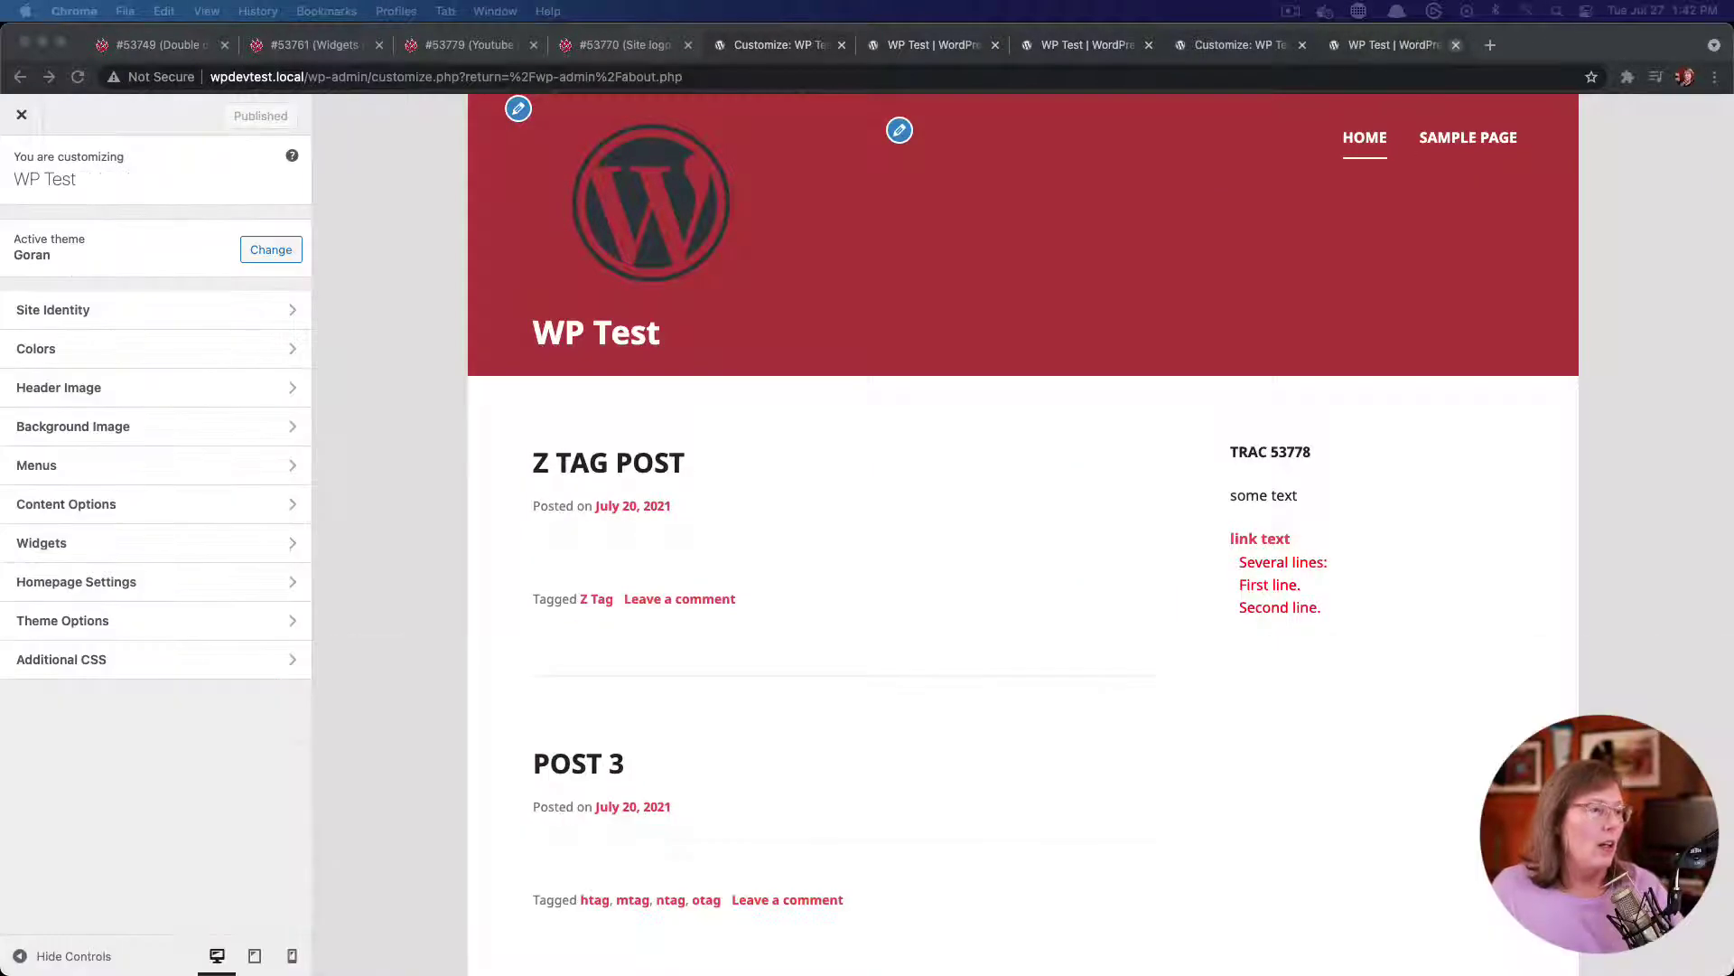
click(1394, 44)
click(1302, 44)
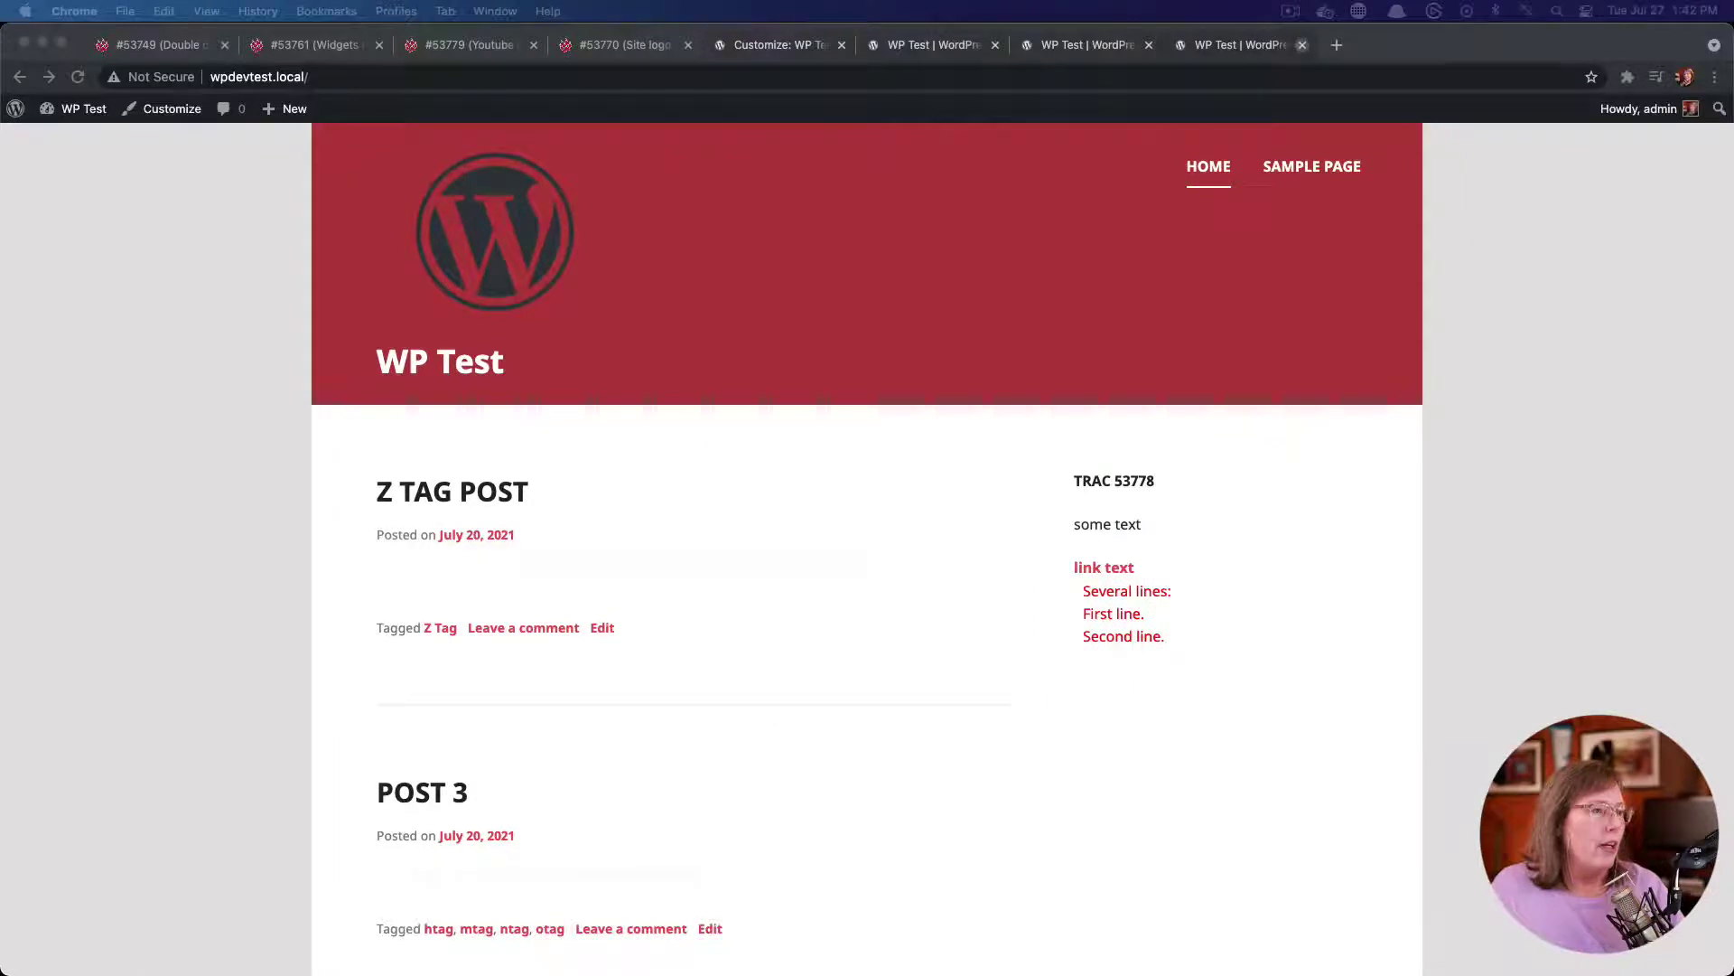
click(1302, 44)
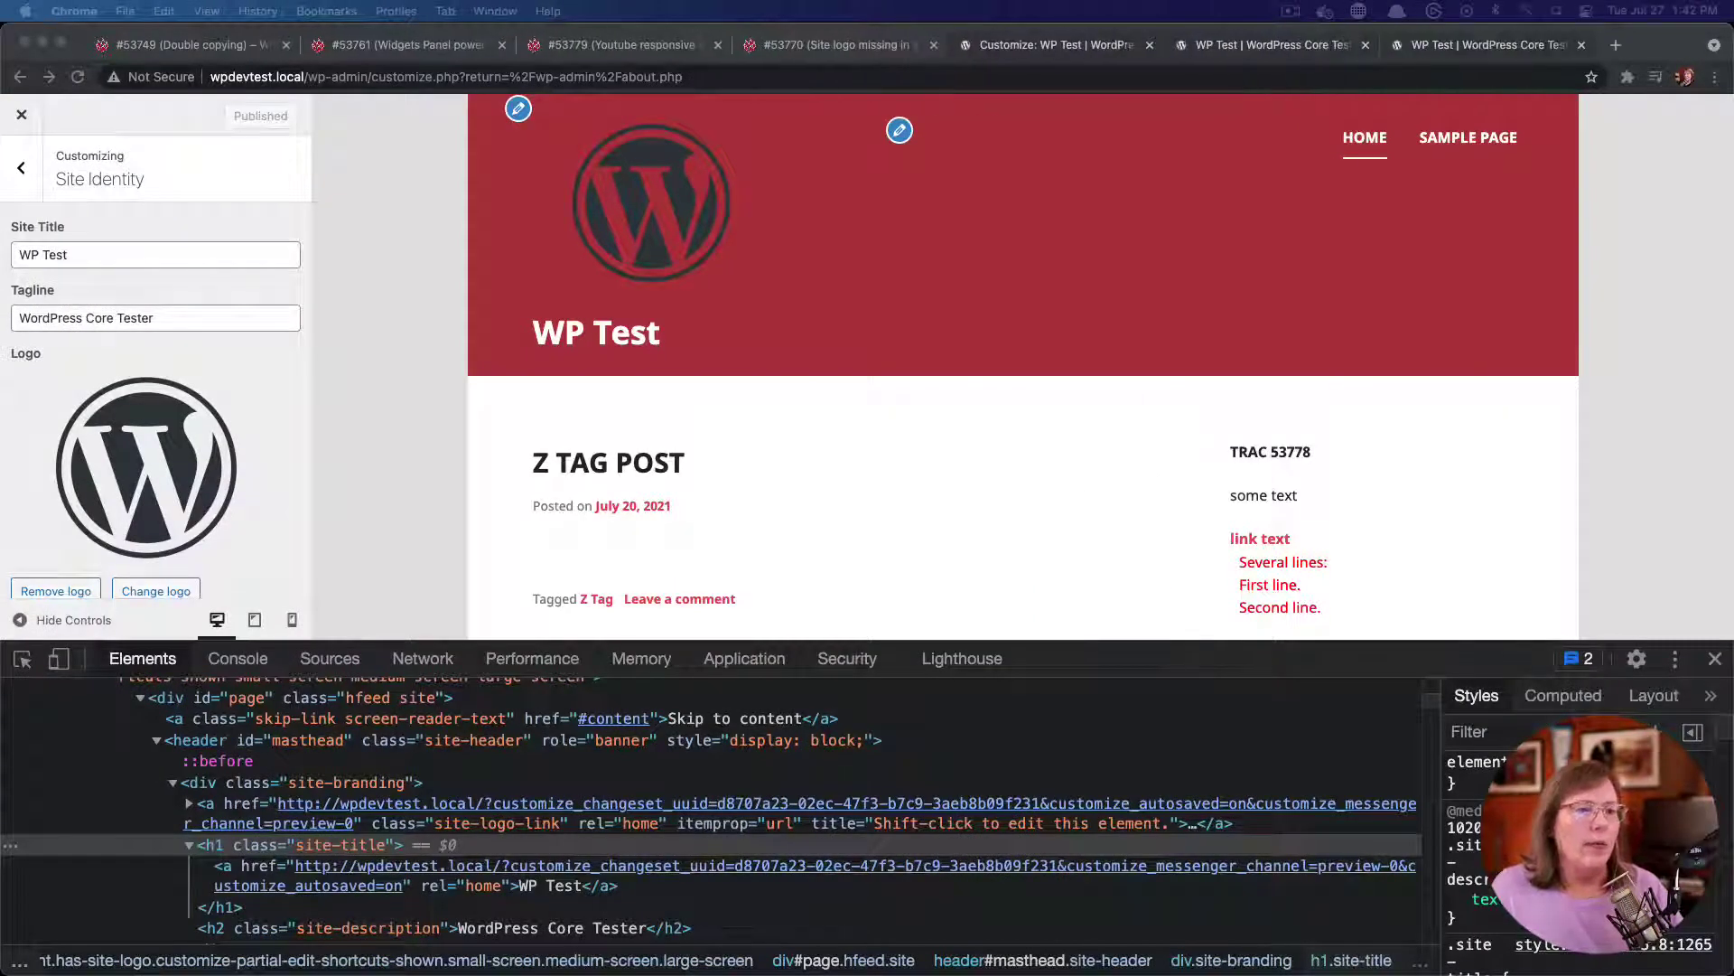
key(super+l)
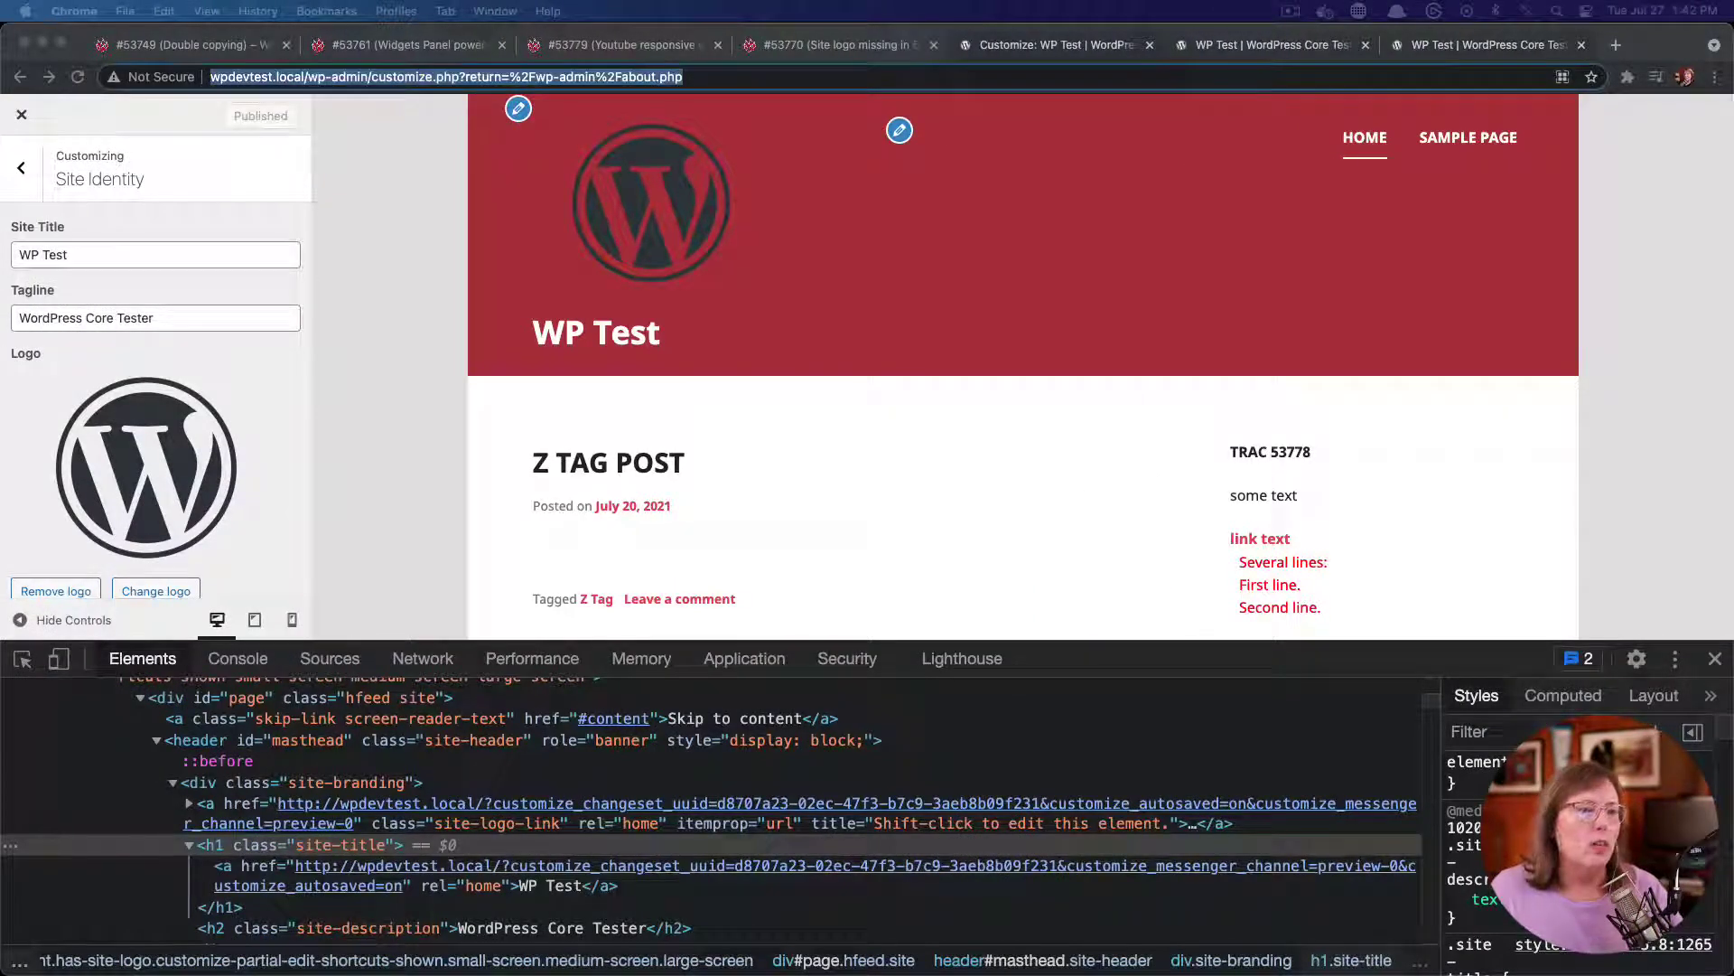
click(304, 77)
double_click(289, 77)
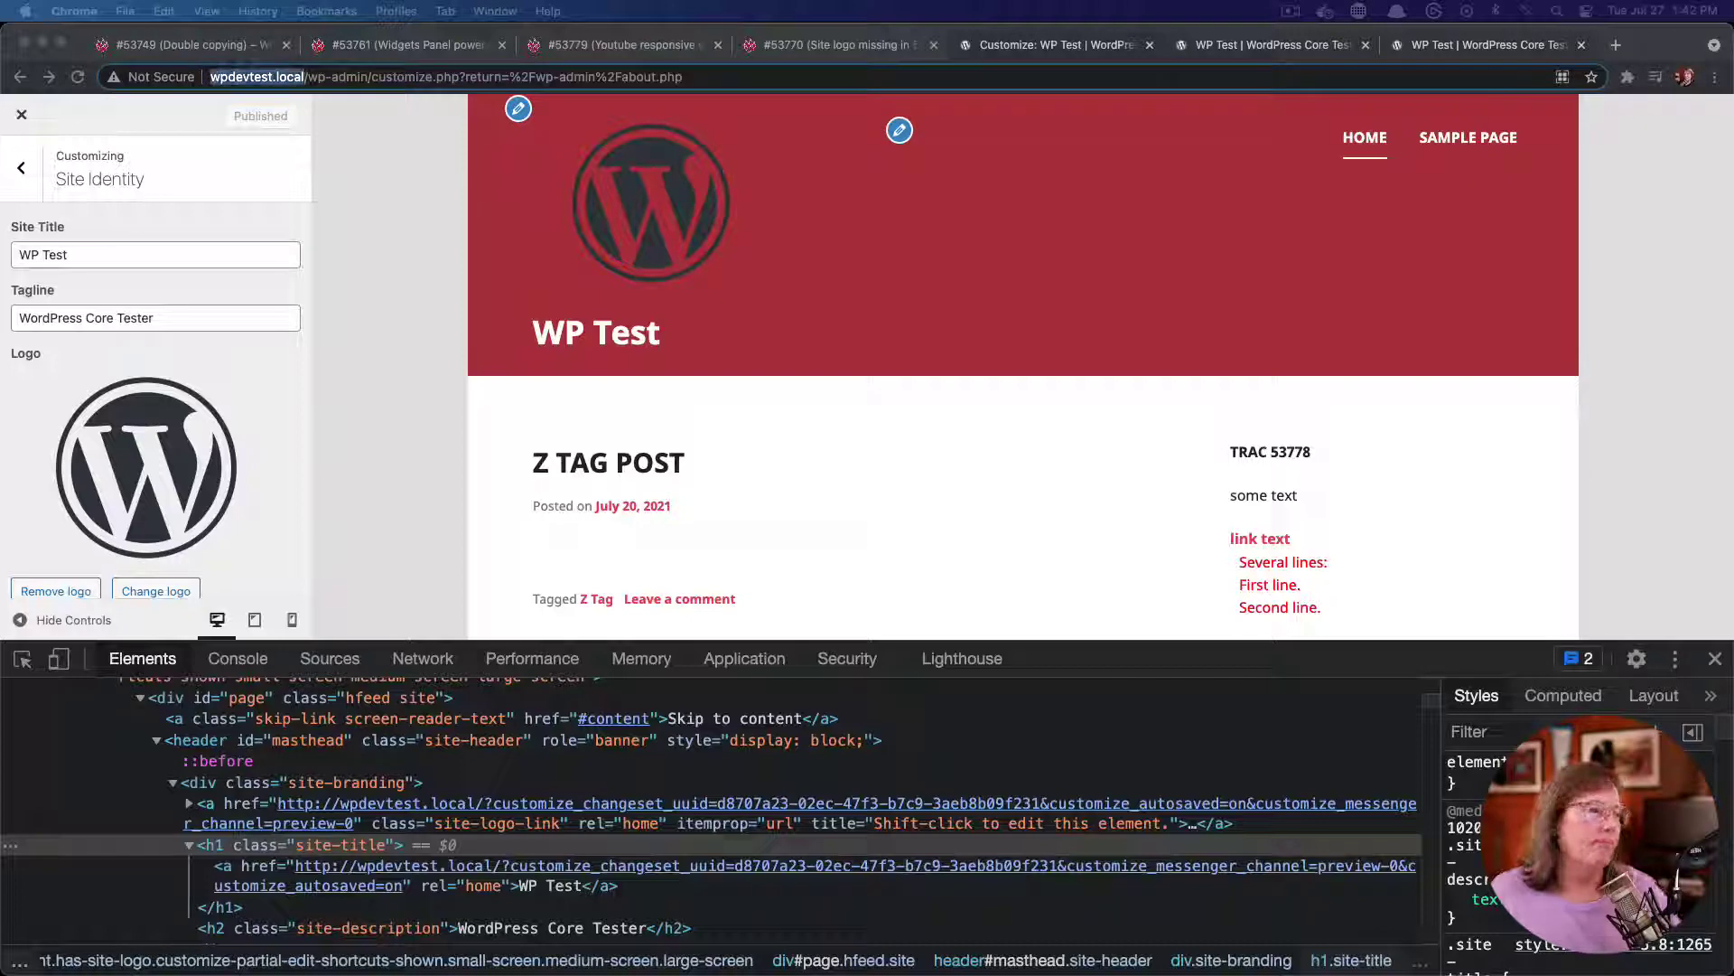
key(super+t)
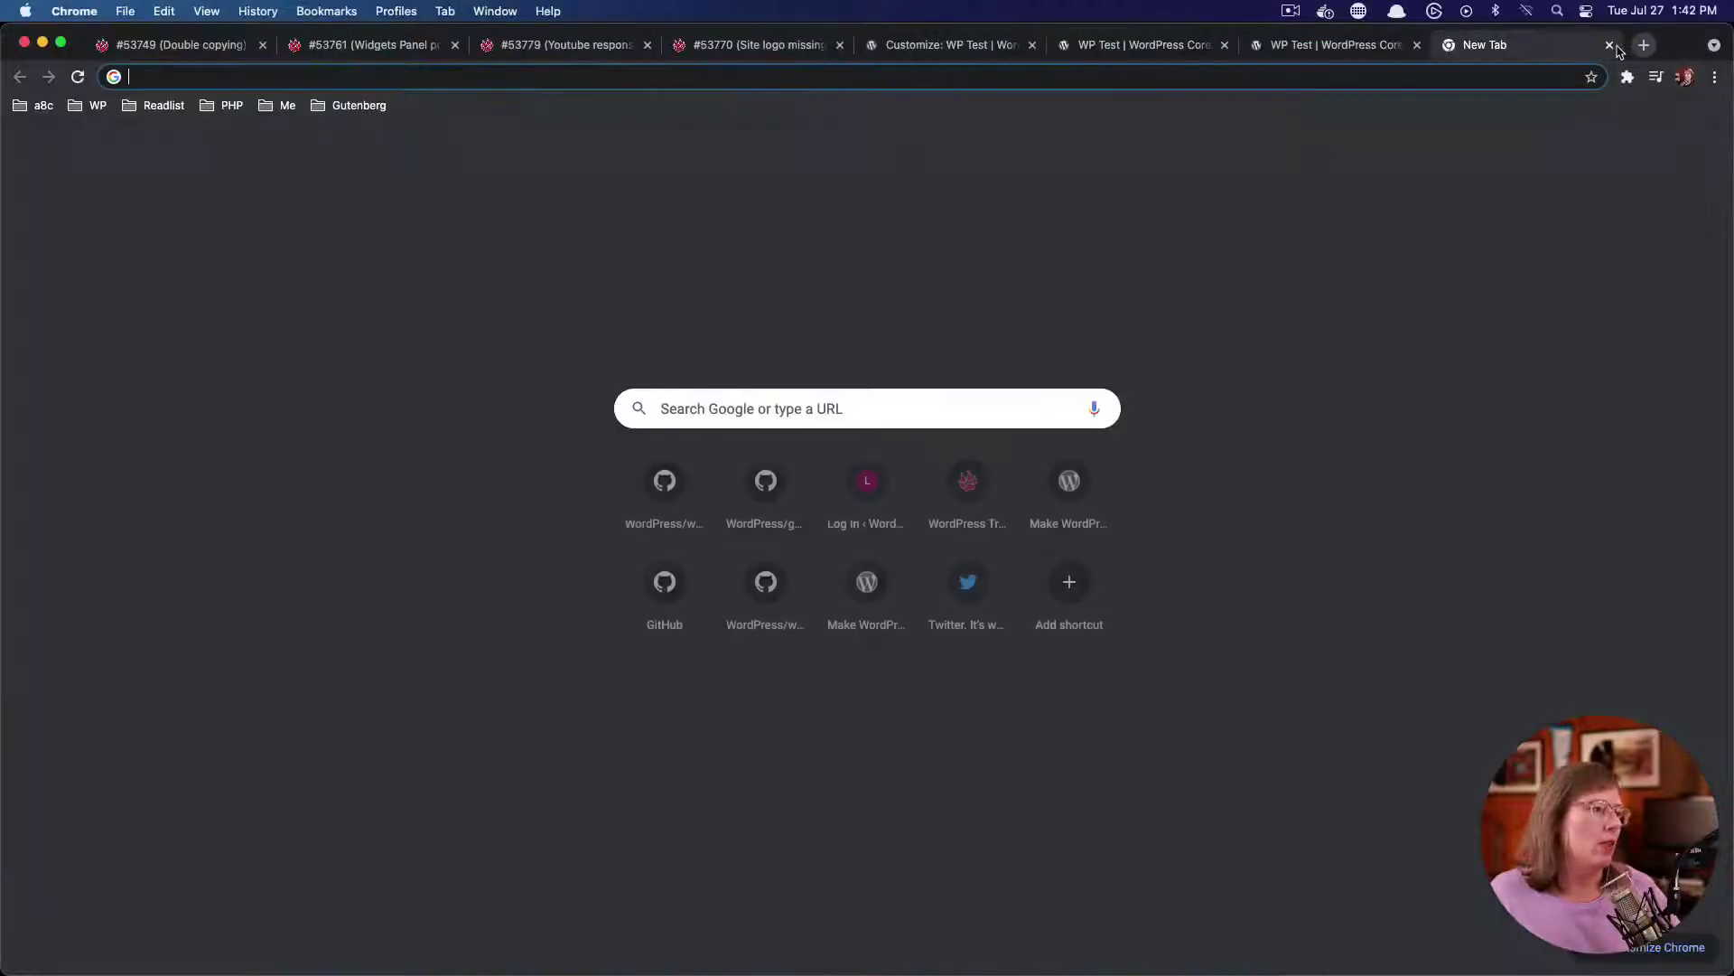
text(https://youtu.be/16WPs9Bzg9g)
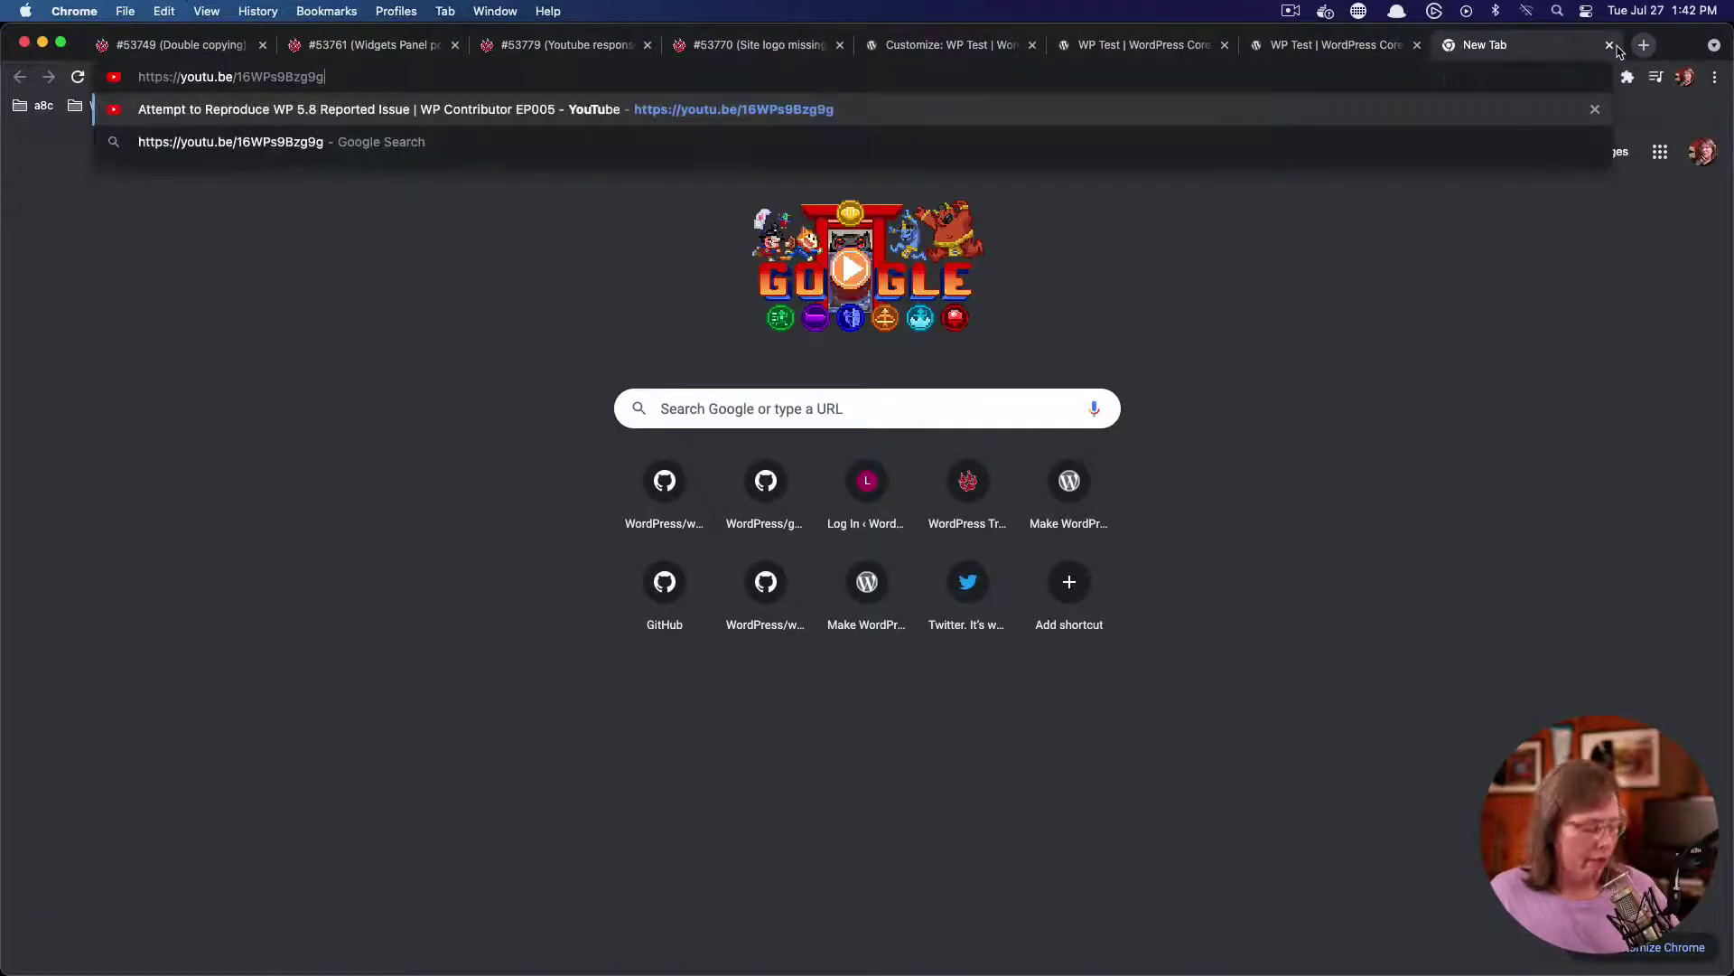
key(super+a)
key(BackSpace)
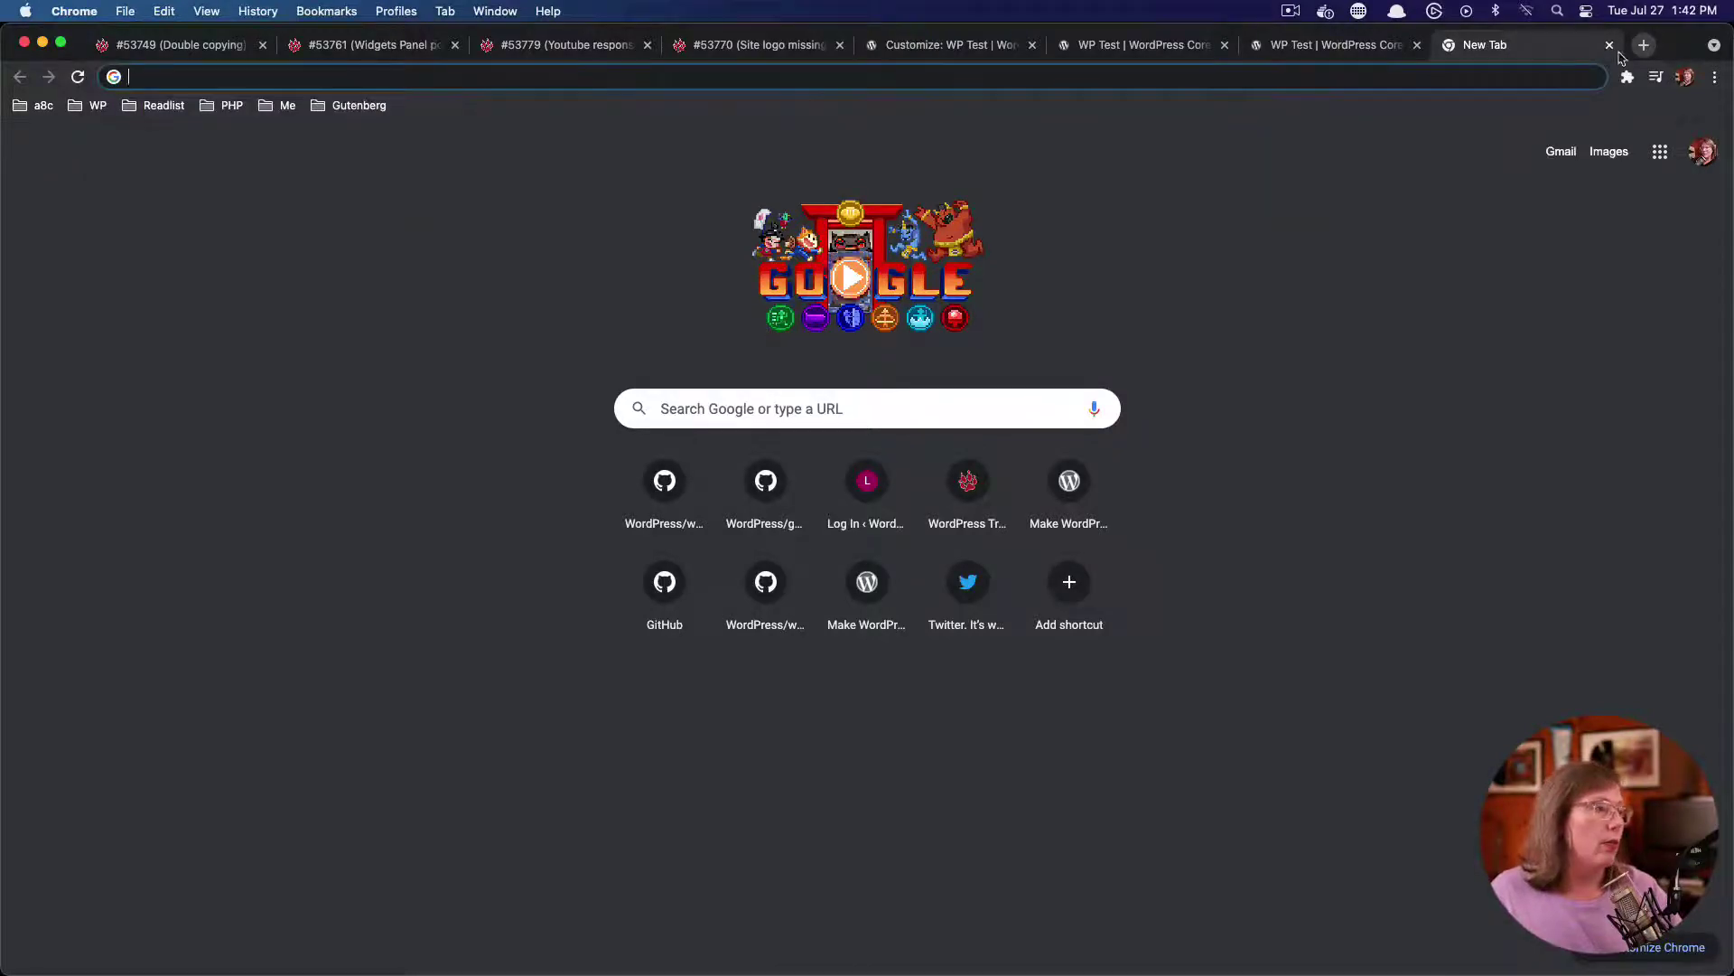
click(1607, 45)
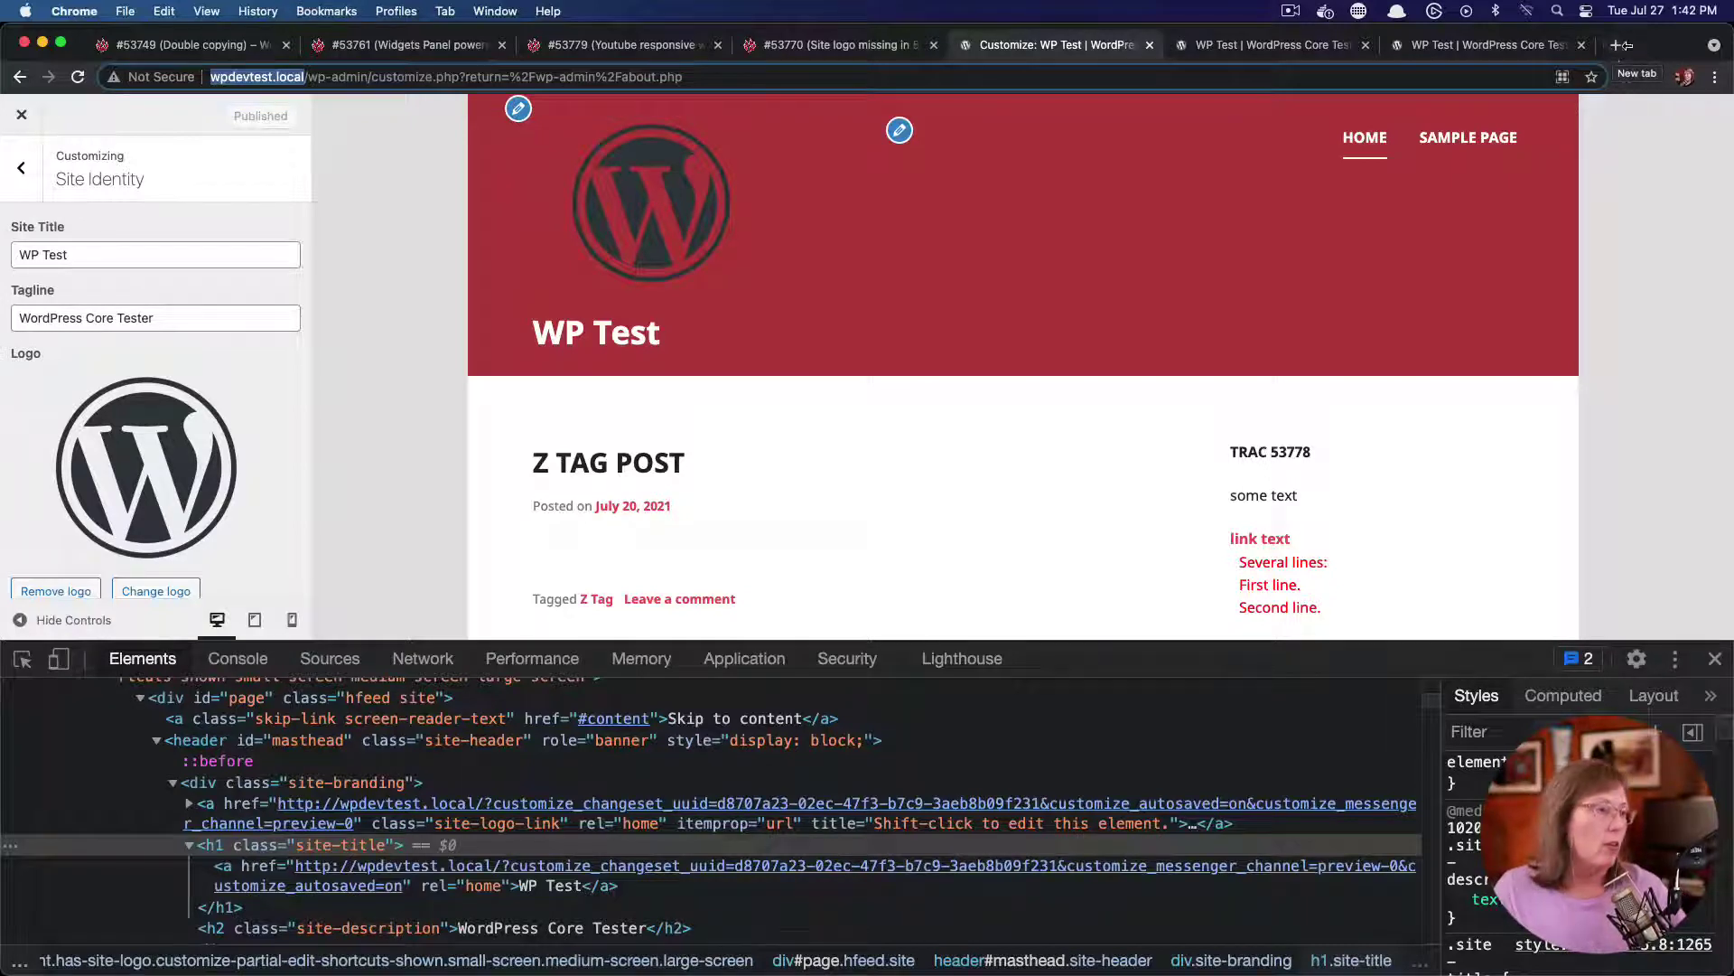
Reload the older front-end page to check its header logo and close the duplicate front-end tab
click(1310, 45)
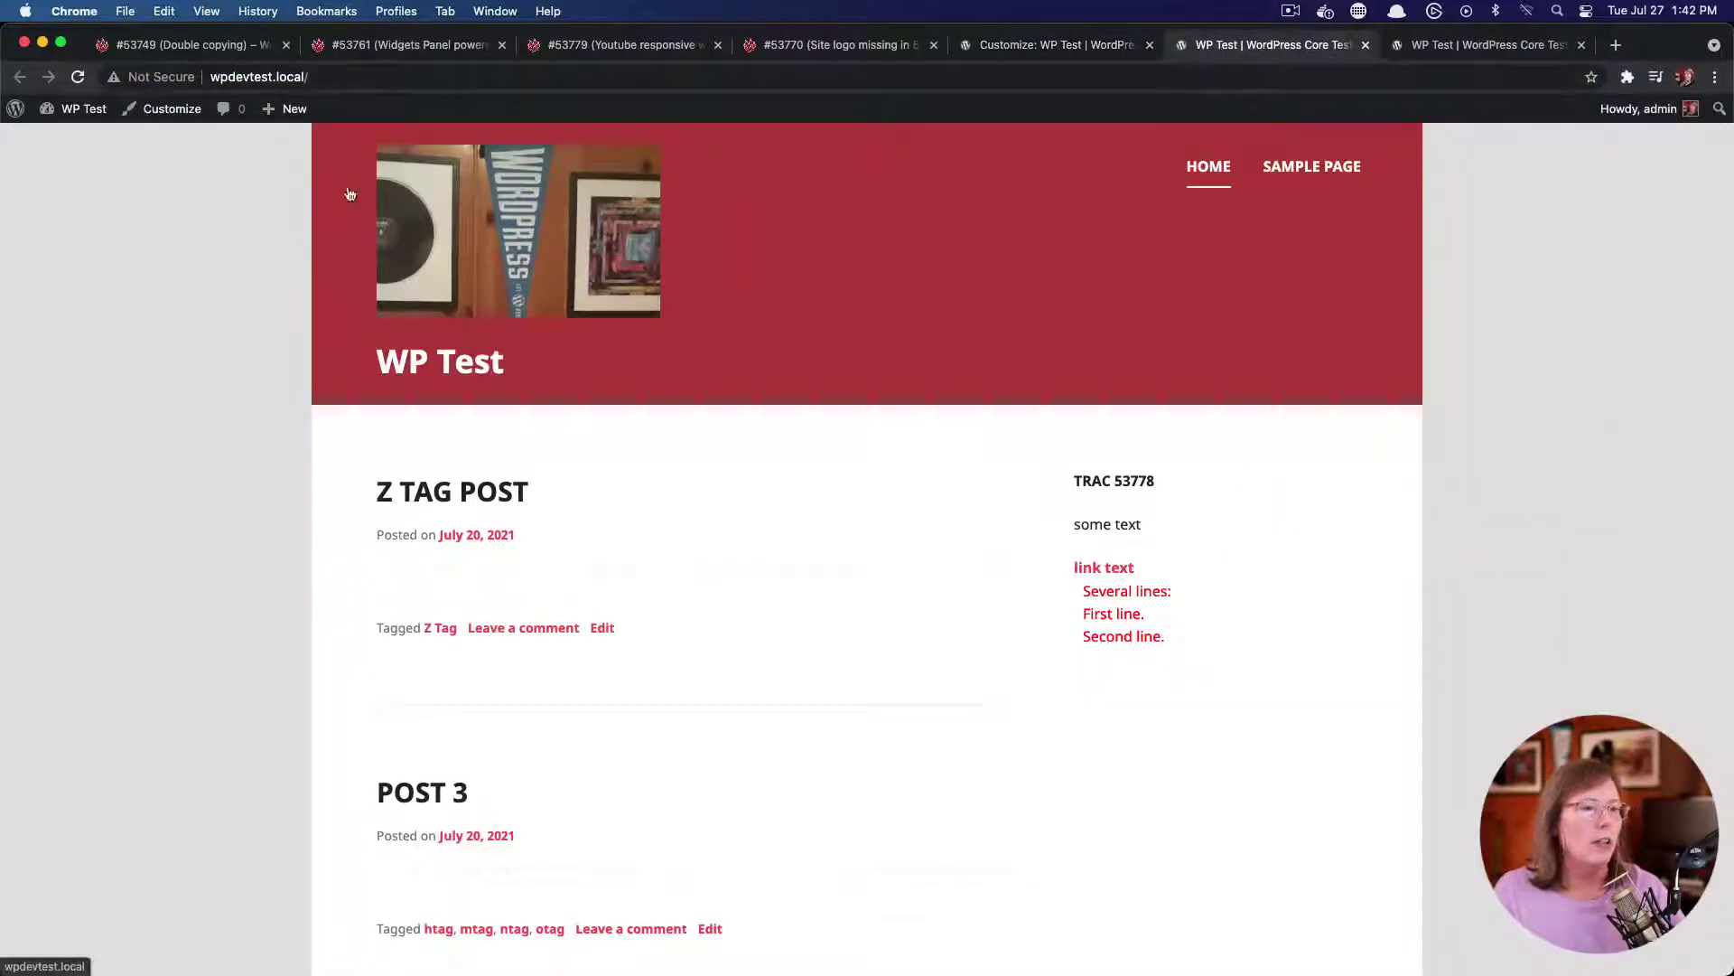
click(77, 77)
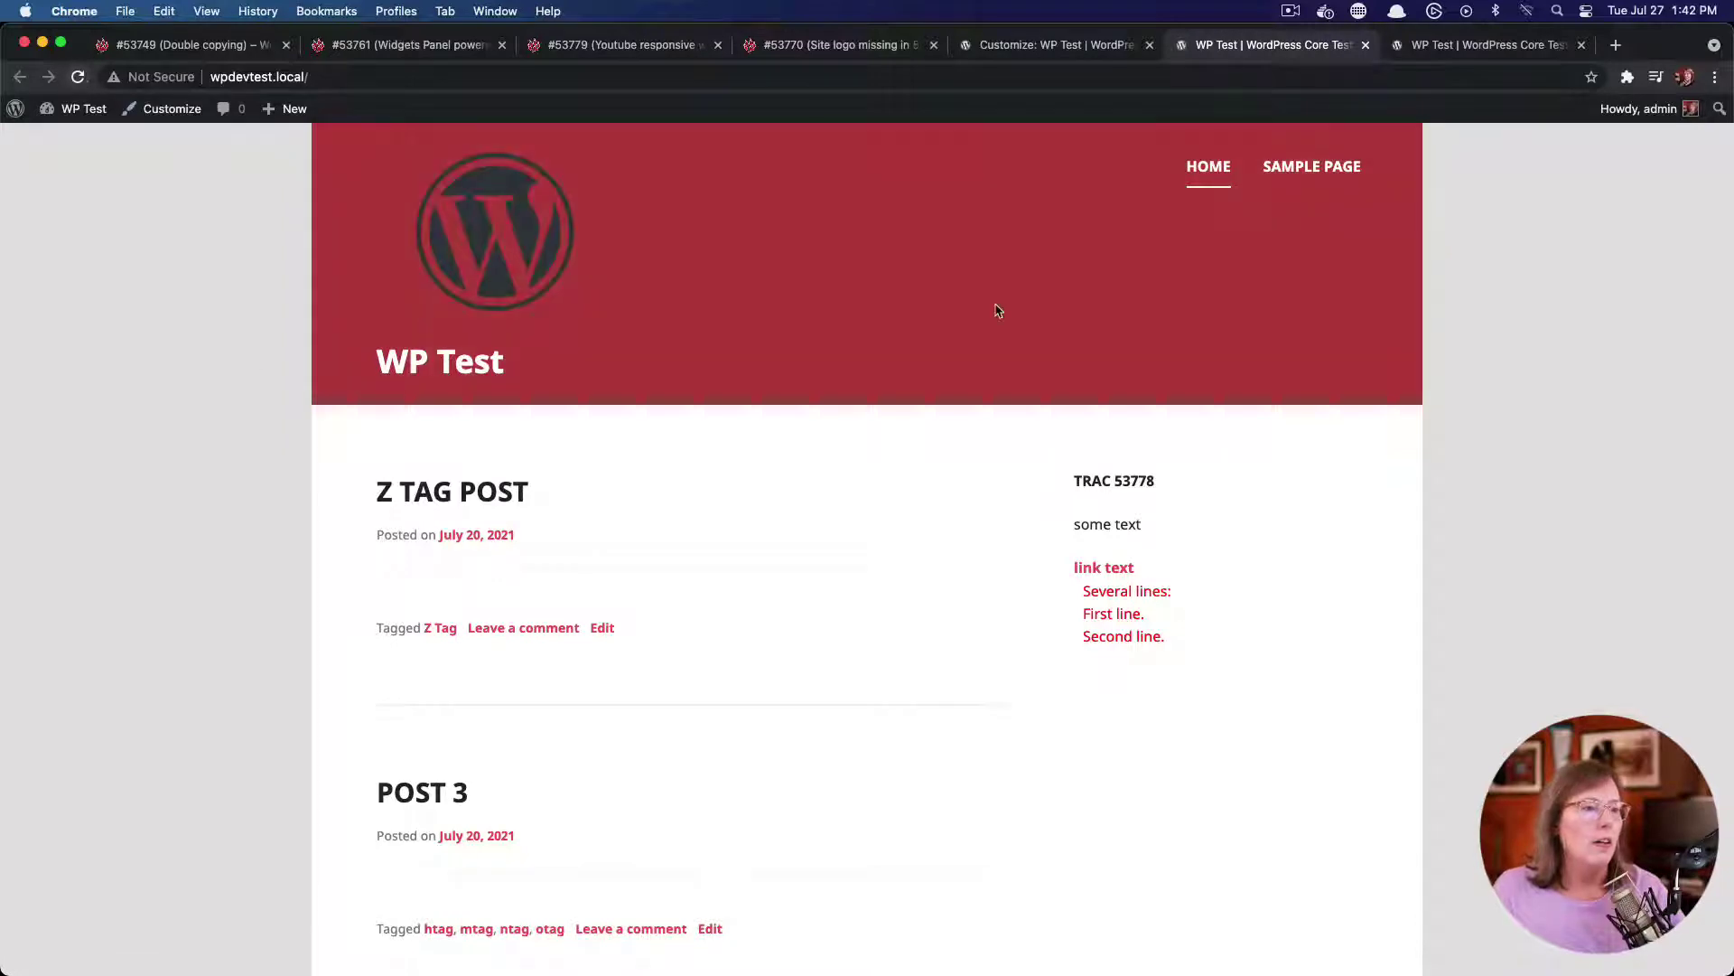
click(1581, 45)
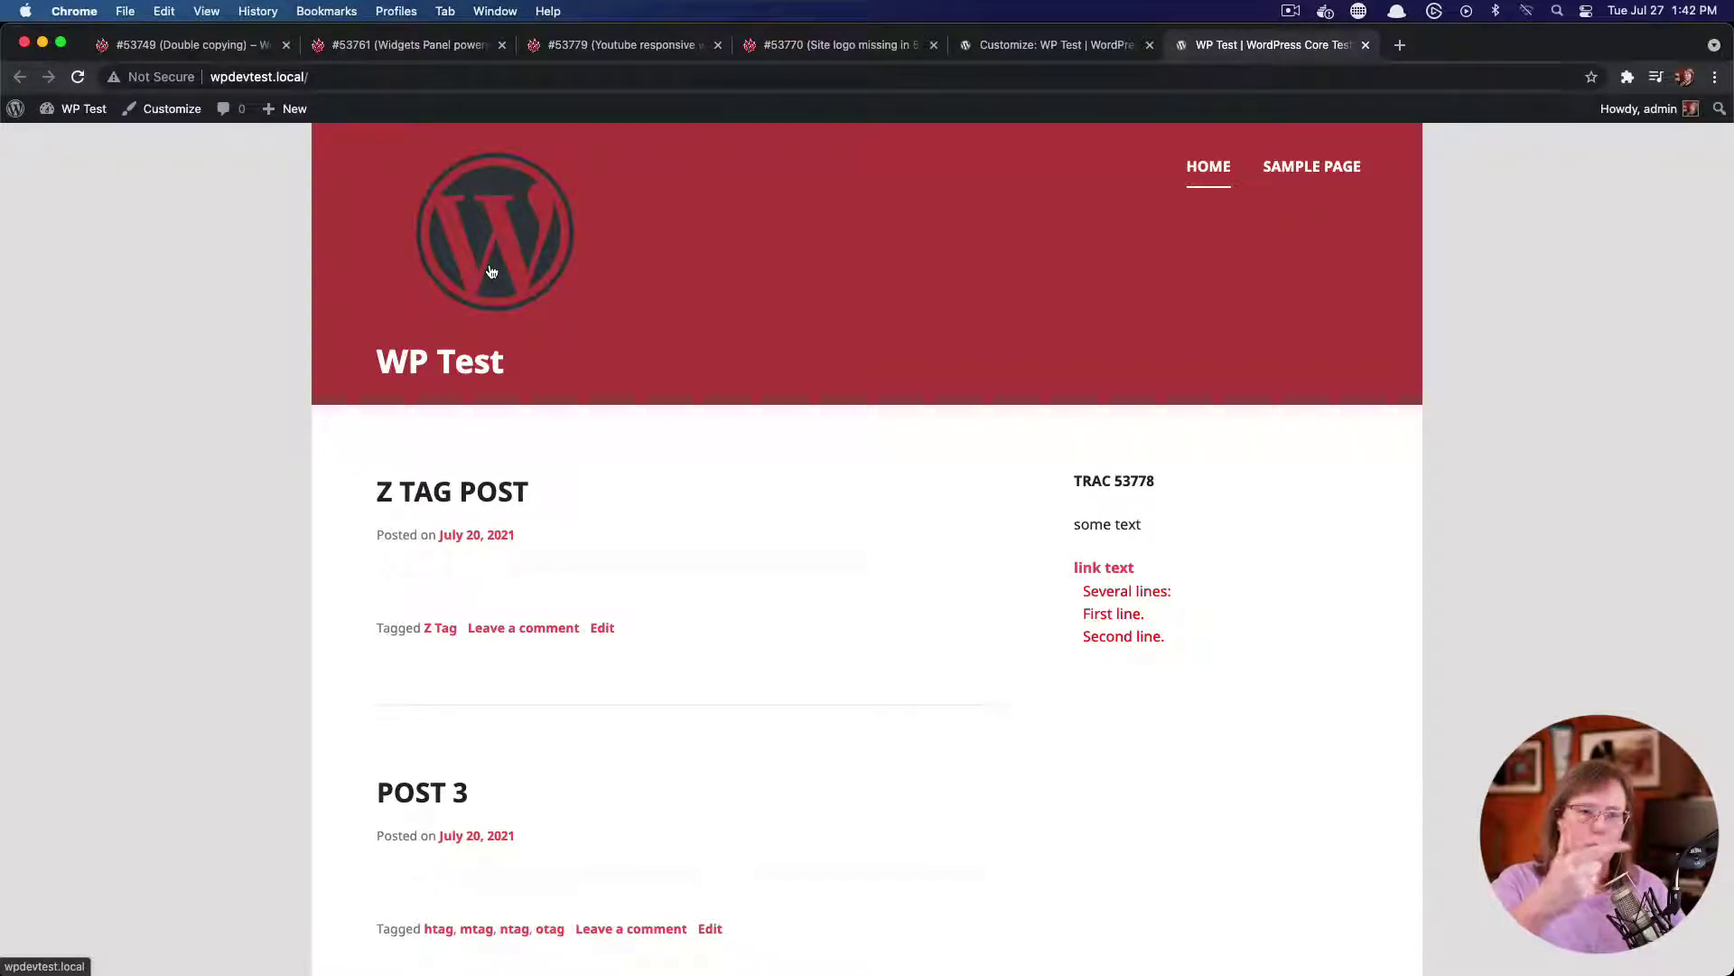
Close the Customizer and open the Rollback Core tool in the WordPress admin
click(1076, 45)
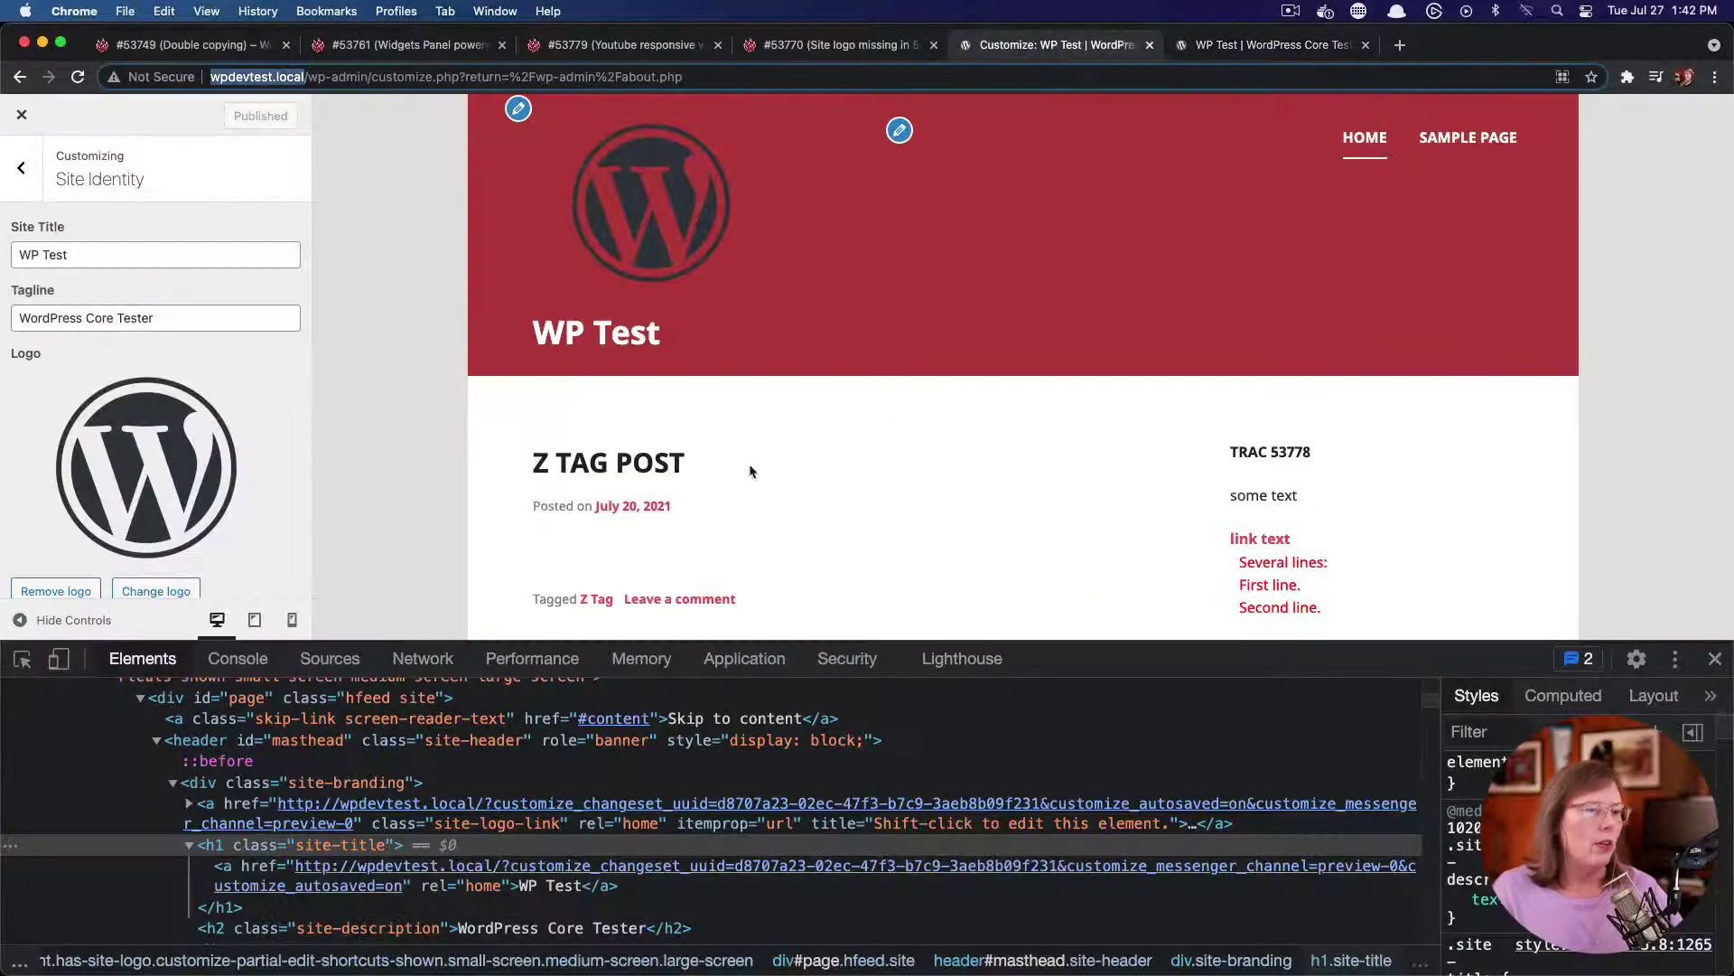
click(21, 115)
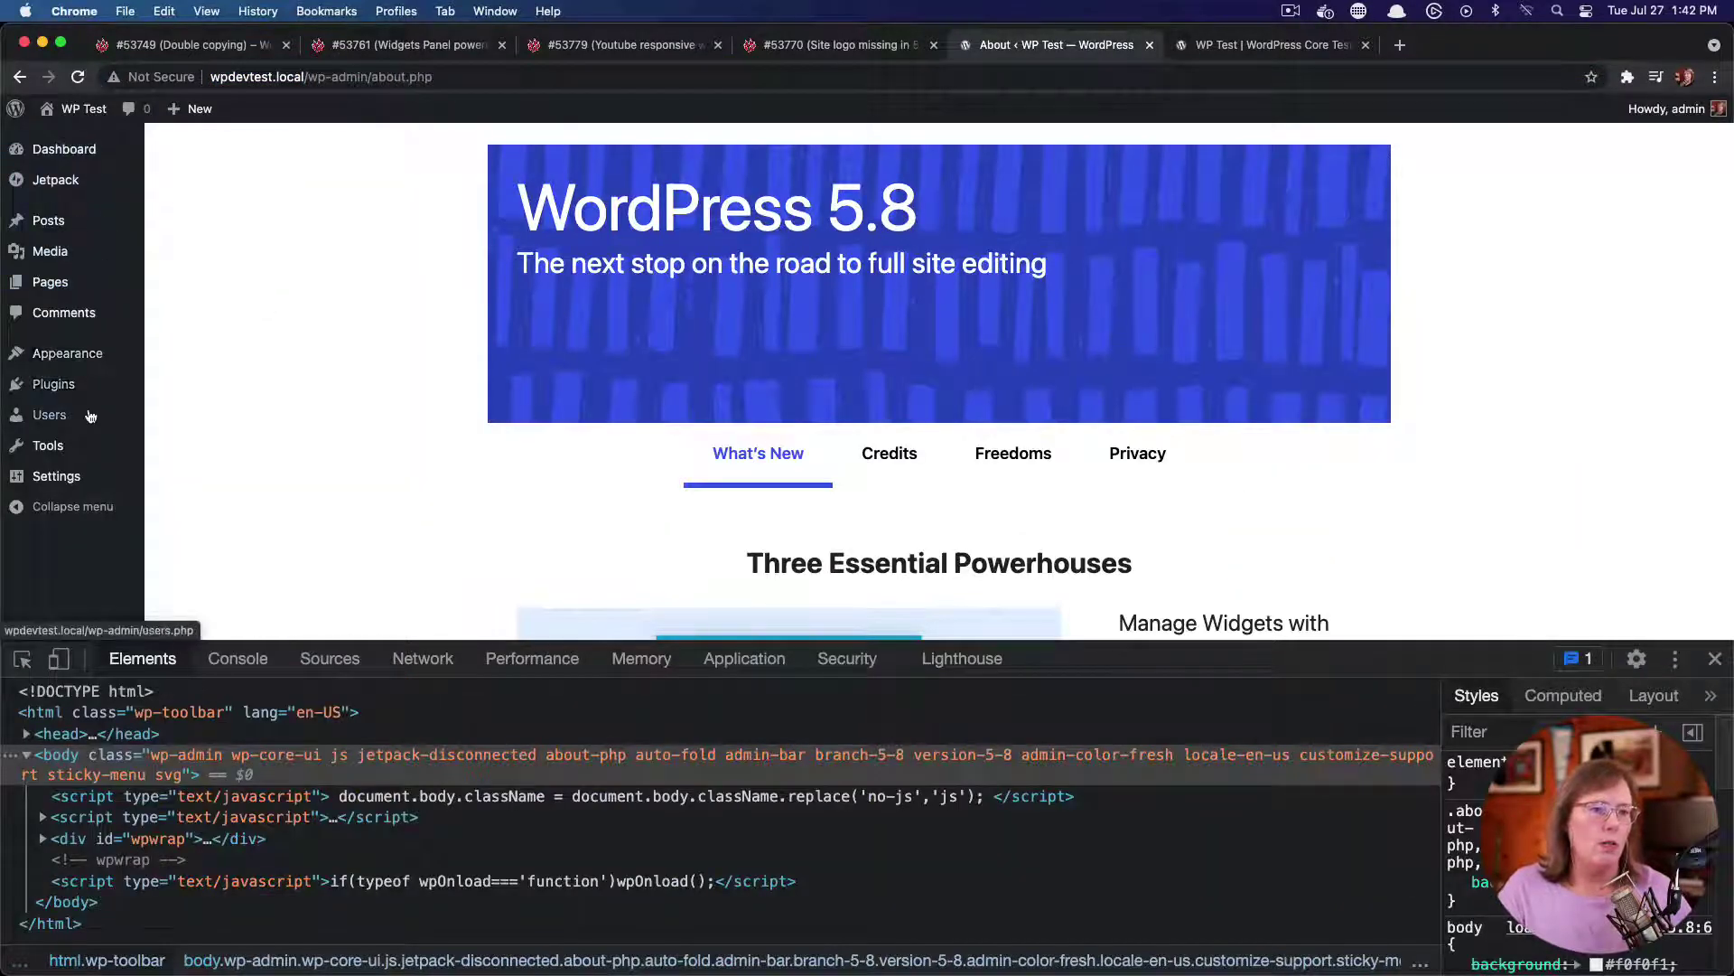
mouse_move(69, 458)
click(230, 587)
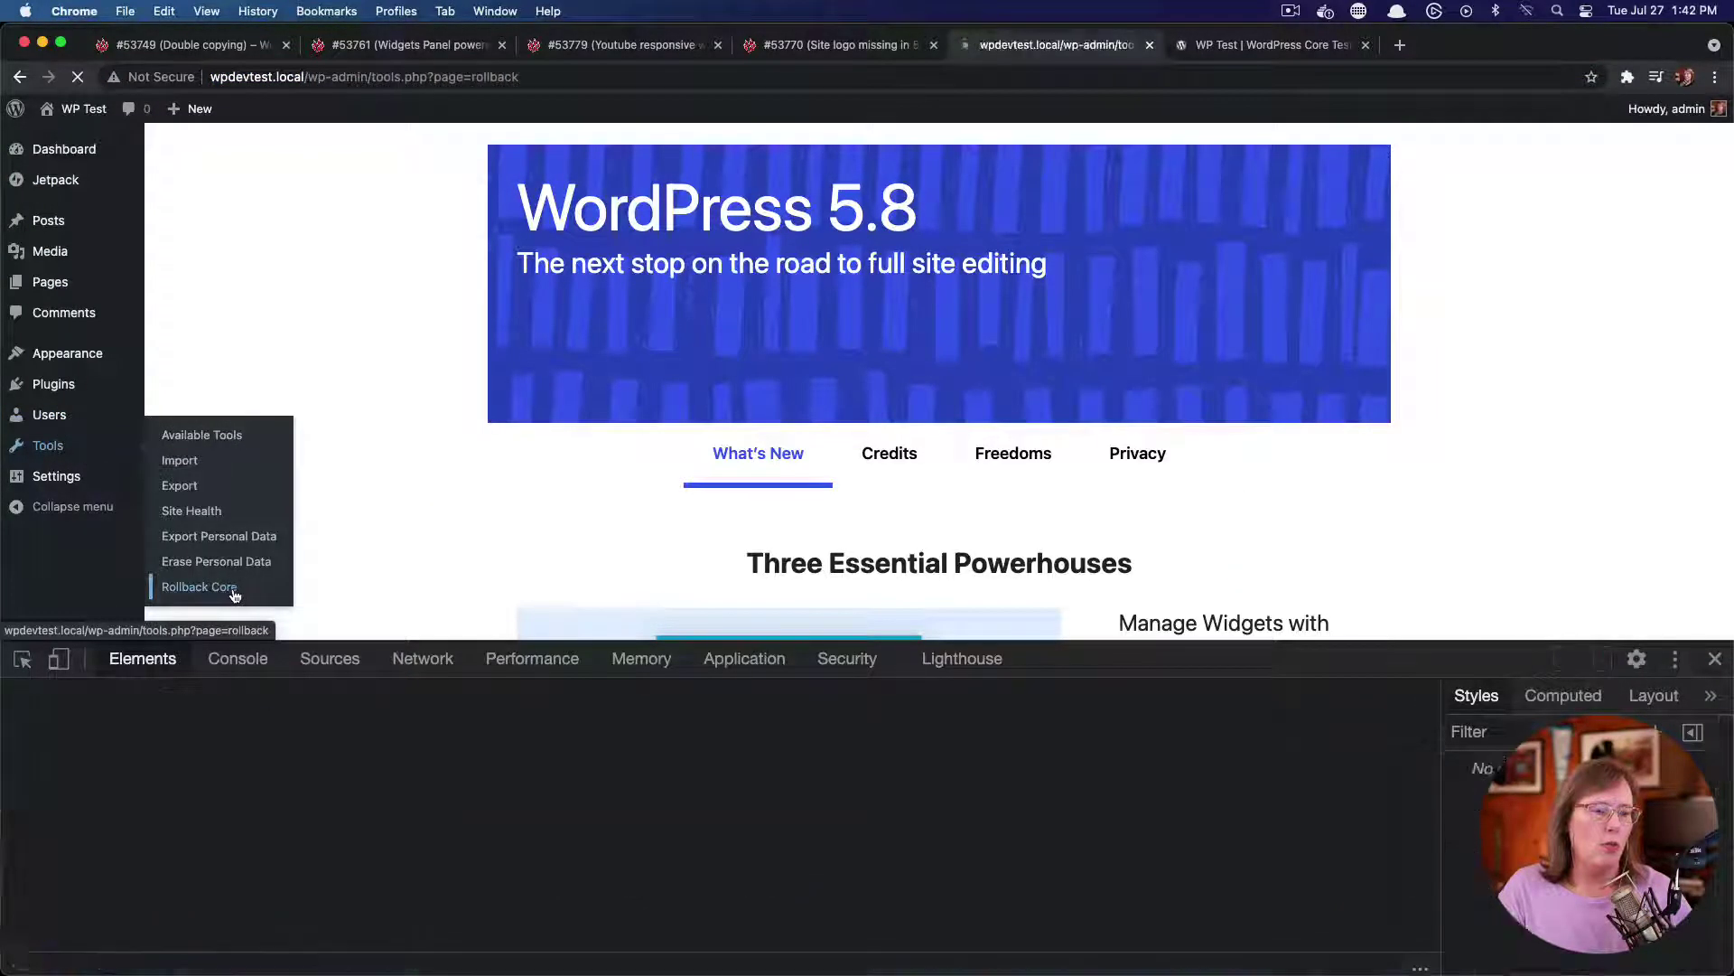
Roll WordPress core back to release 5.7.2 by re-installing that version
click(416, 353)
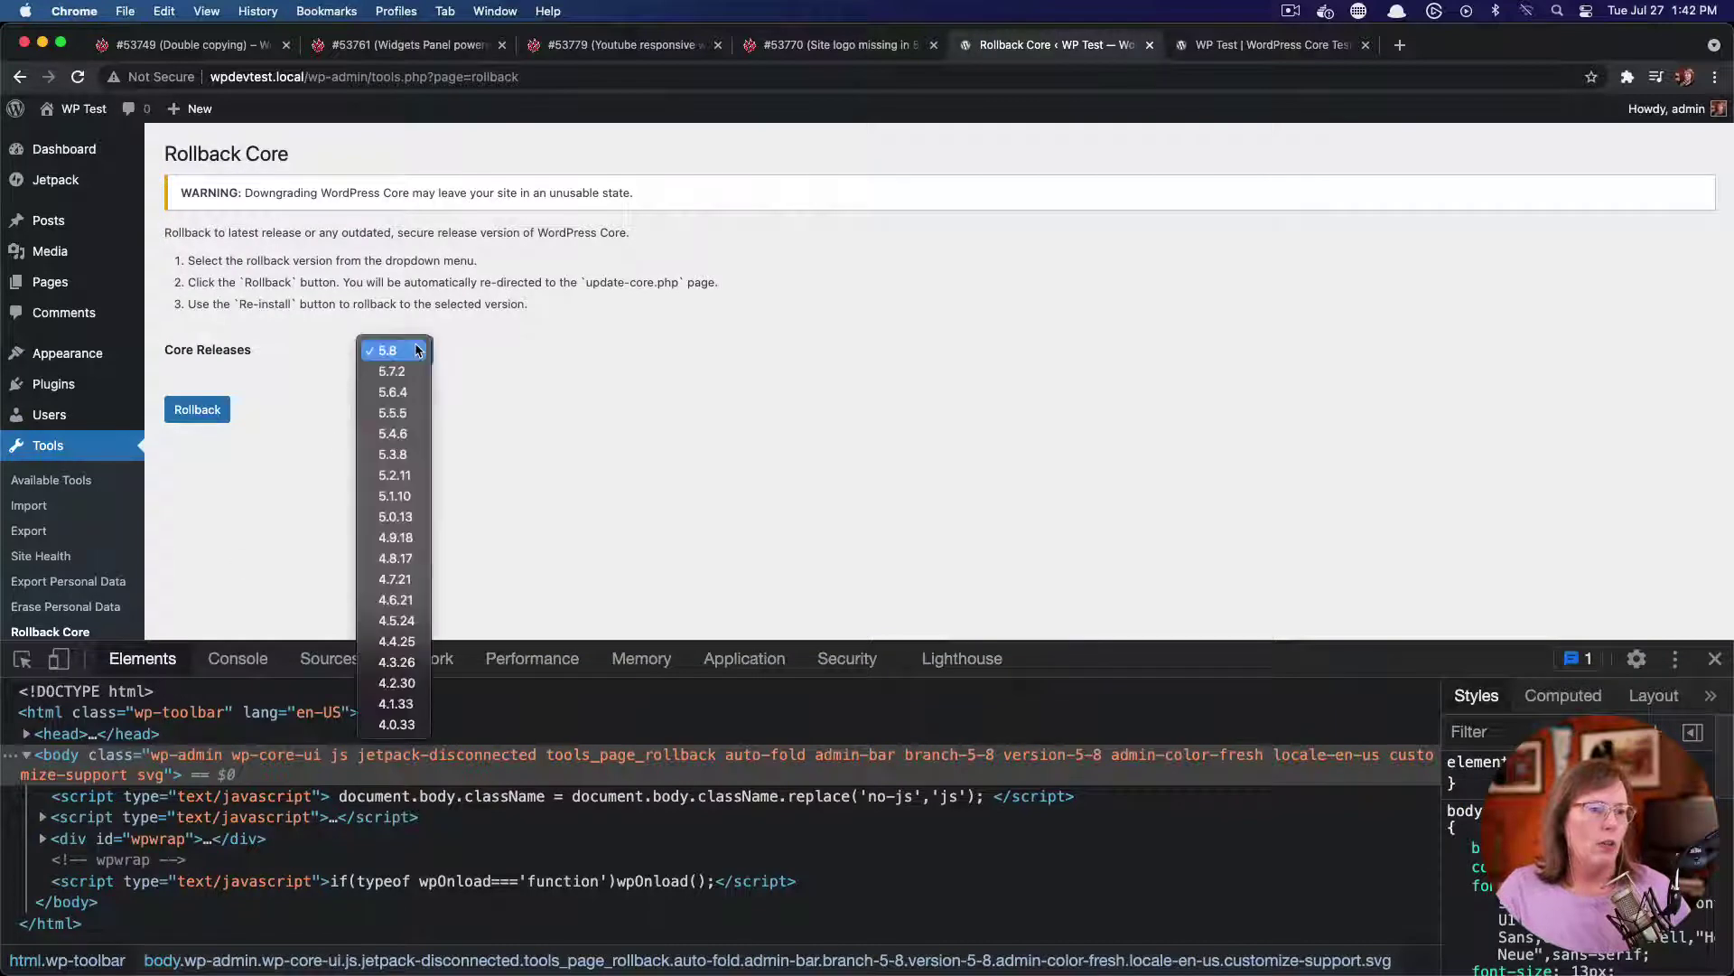
click(416, 374)
click(197, 410)
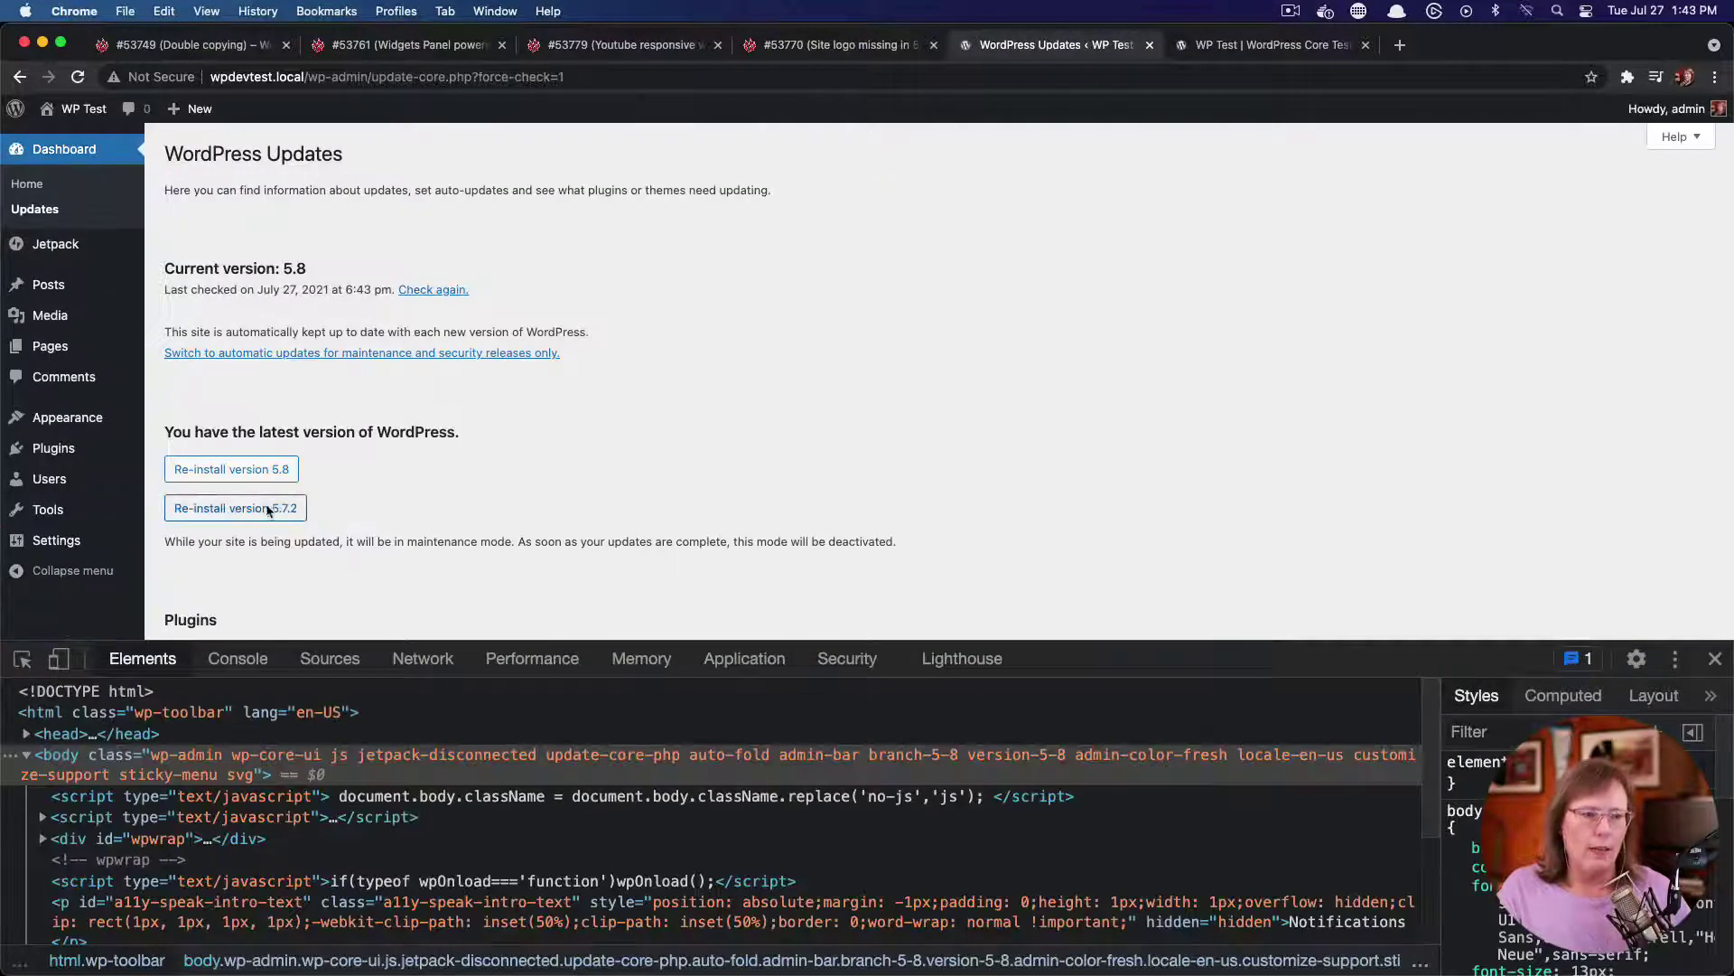
click(265, 510)
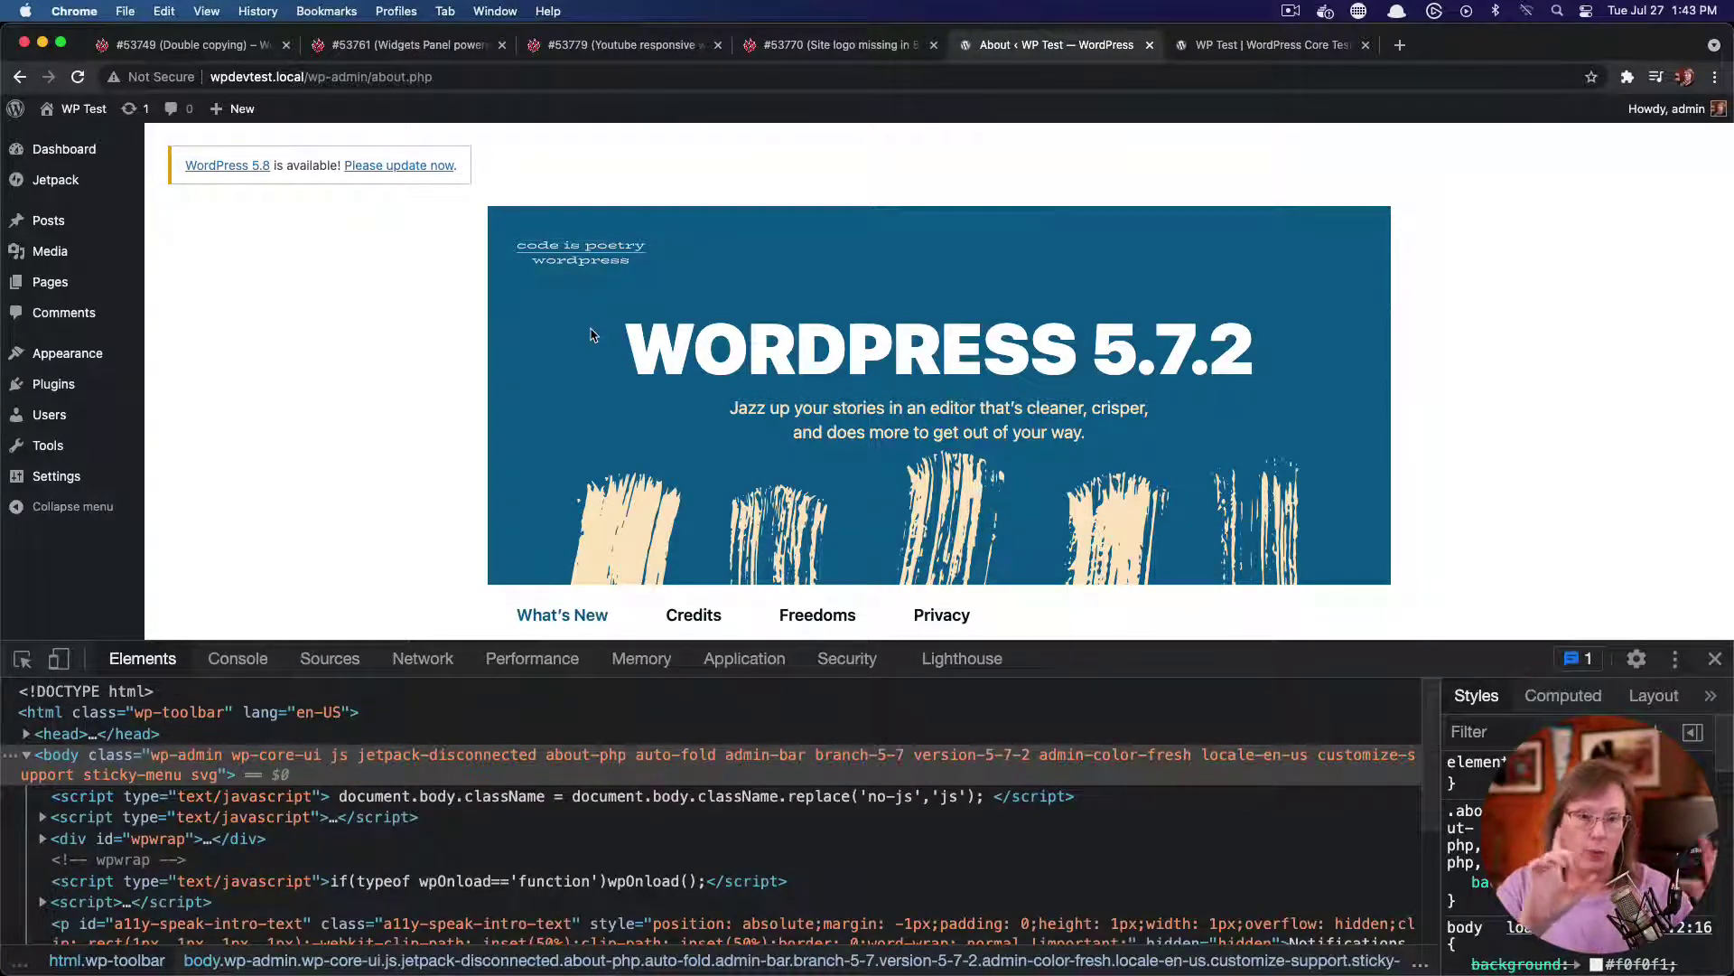
scroll(424, 355, down, 2)
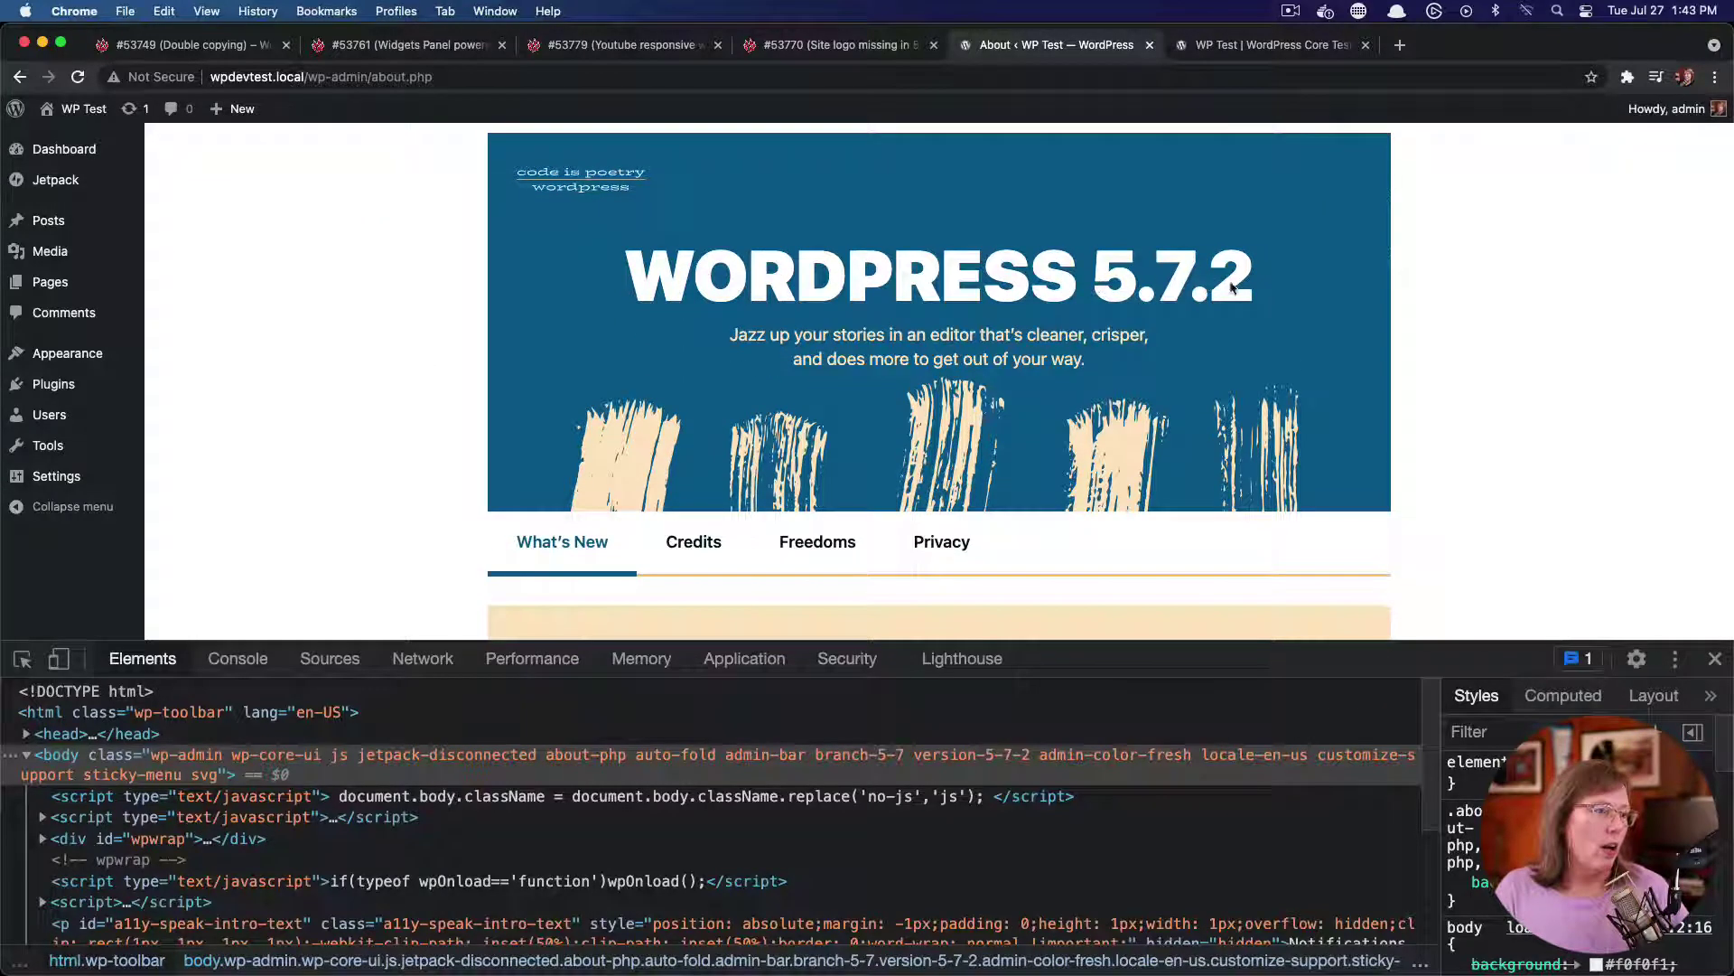
Remove the current site logo in the Customizer's Site Identity settings, publish the change and reload the front end
mouse_move(72, 354)
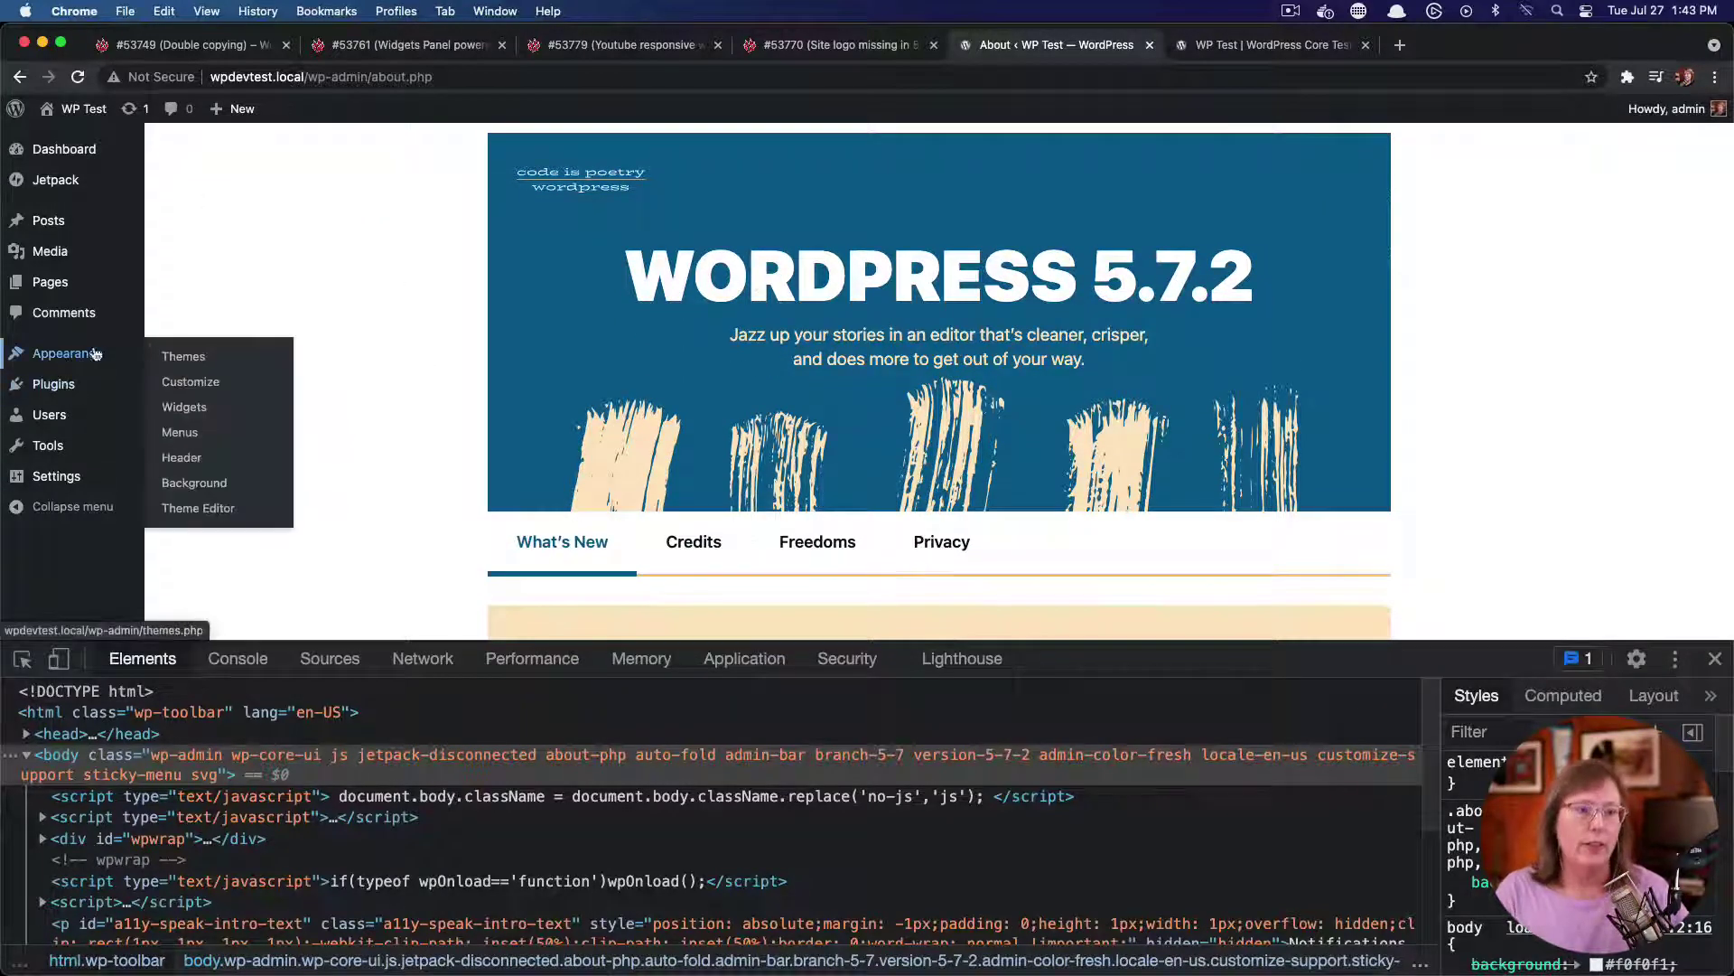
click(186, 389)
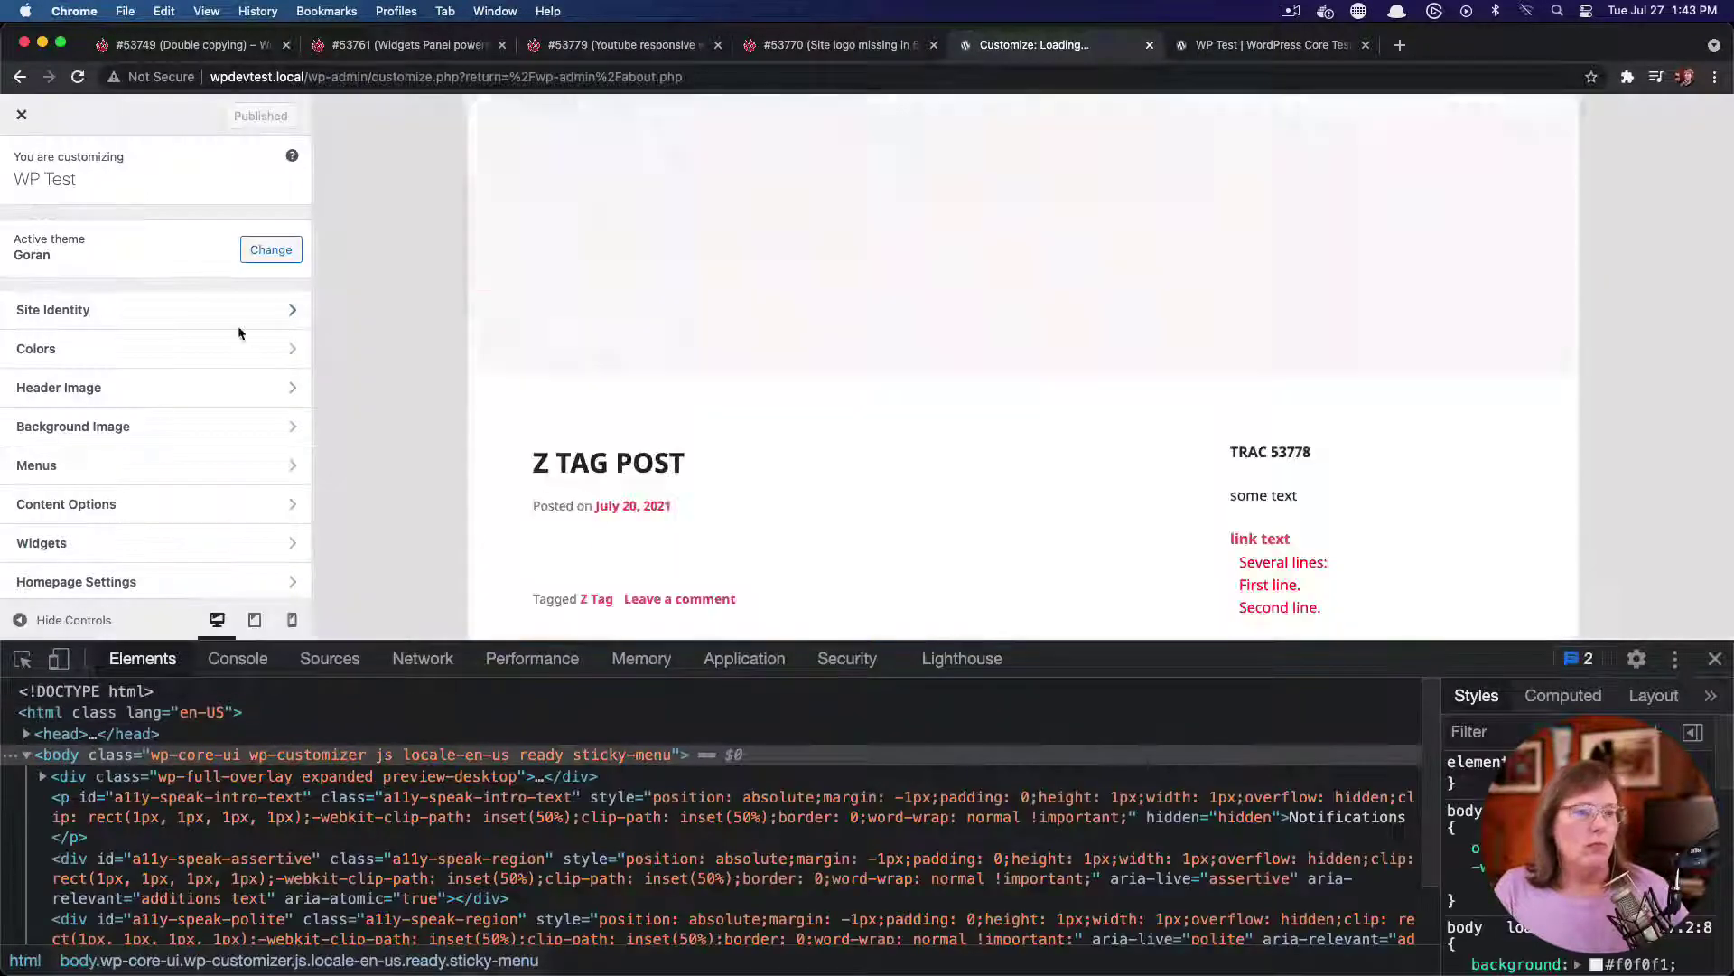
click(221, 310)
scroll(230, 354, down, 3)
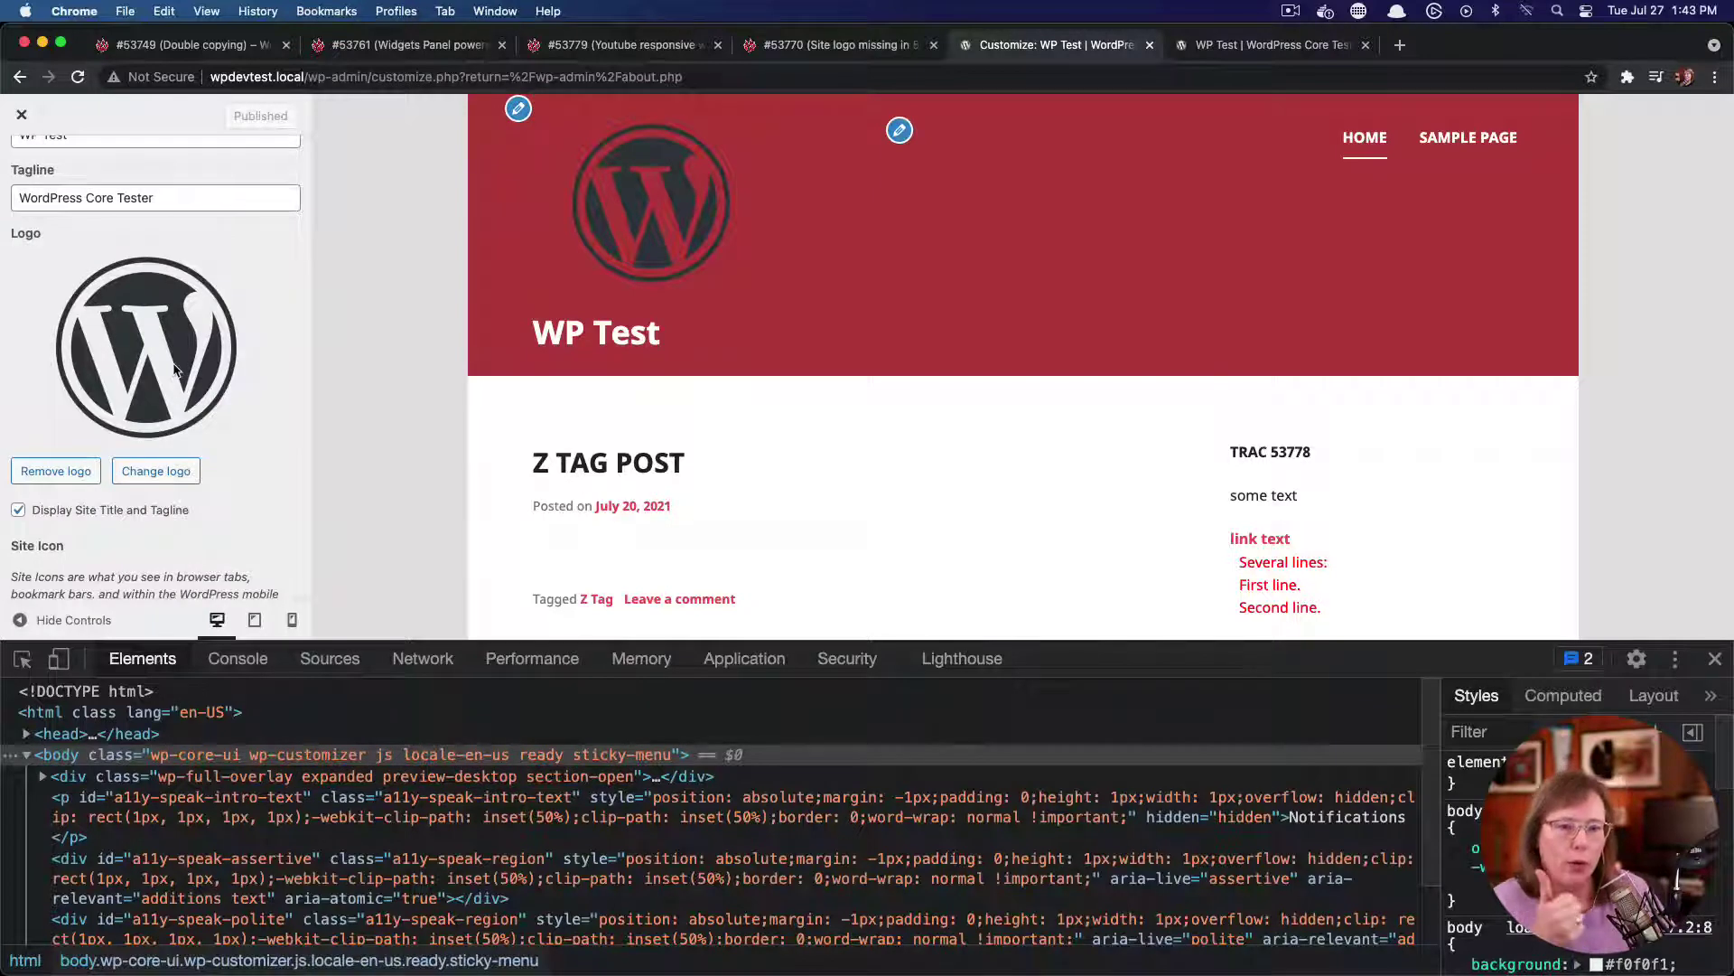
click(68, 474)
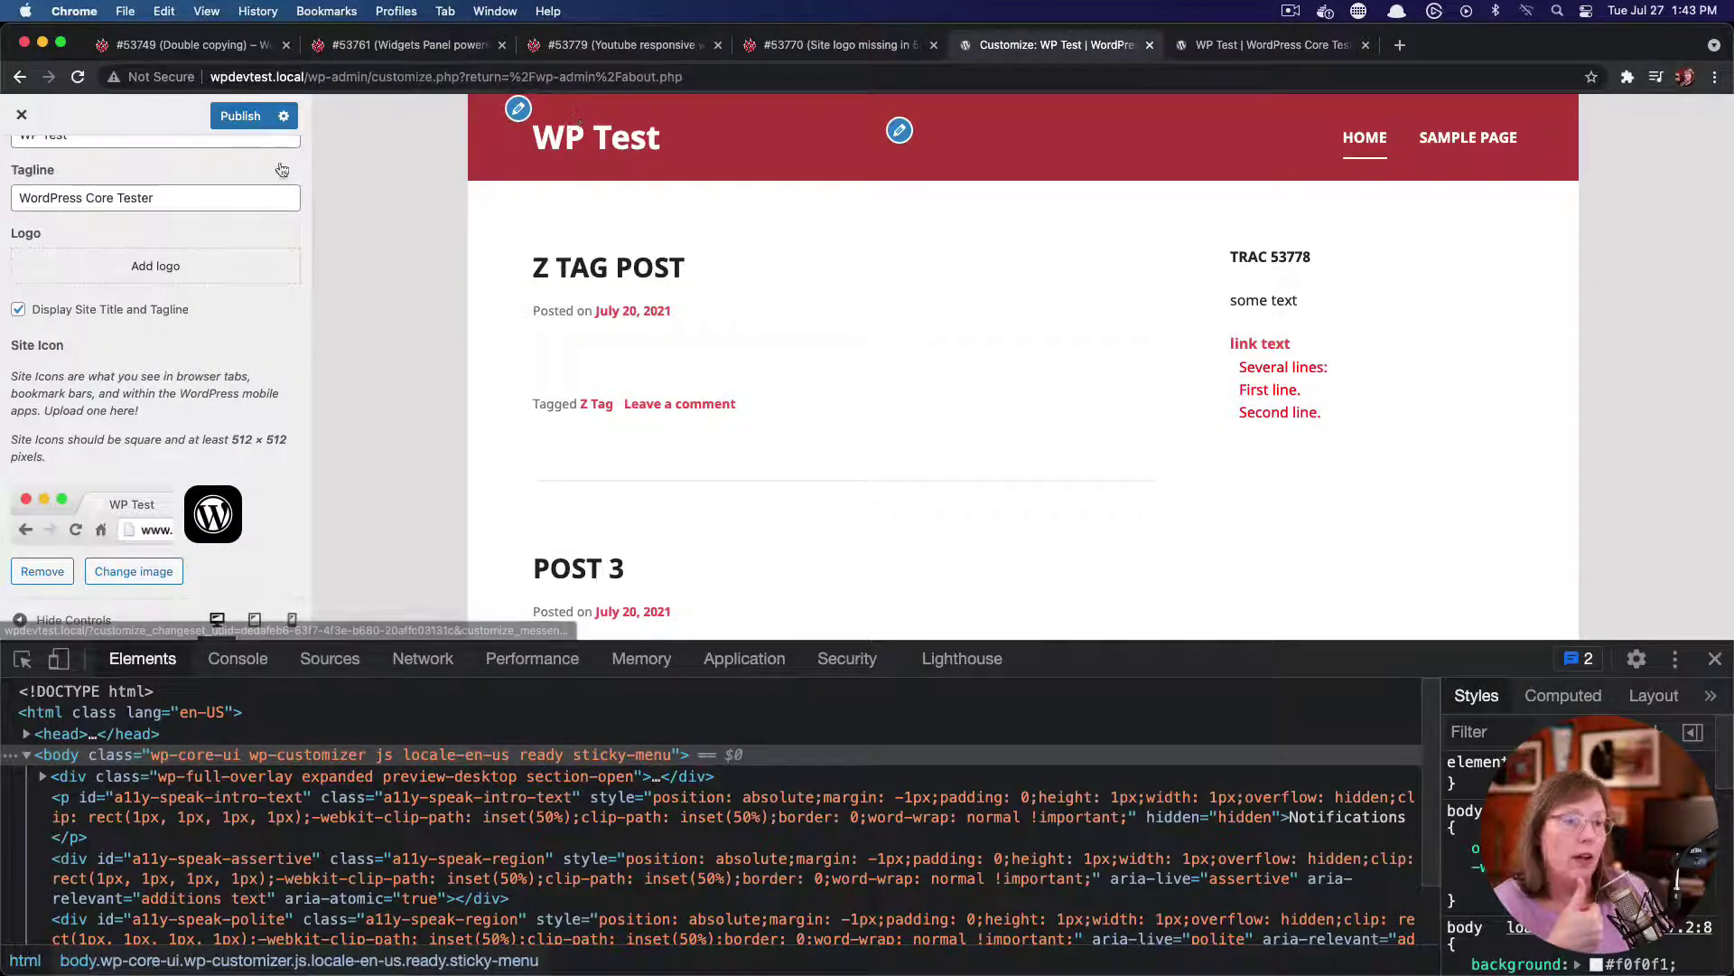
click(233, 117)
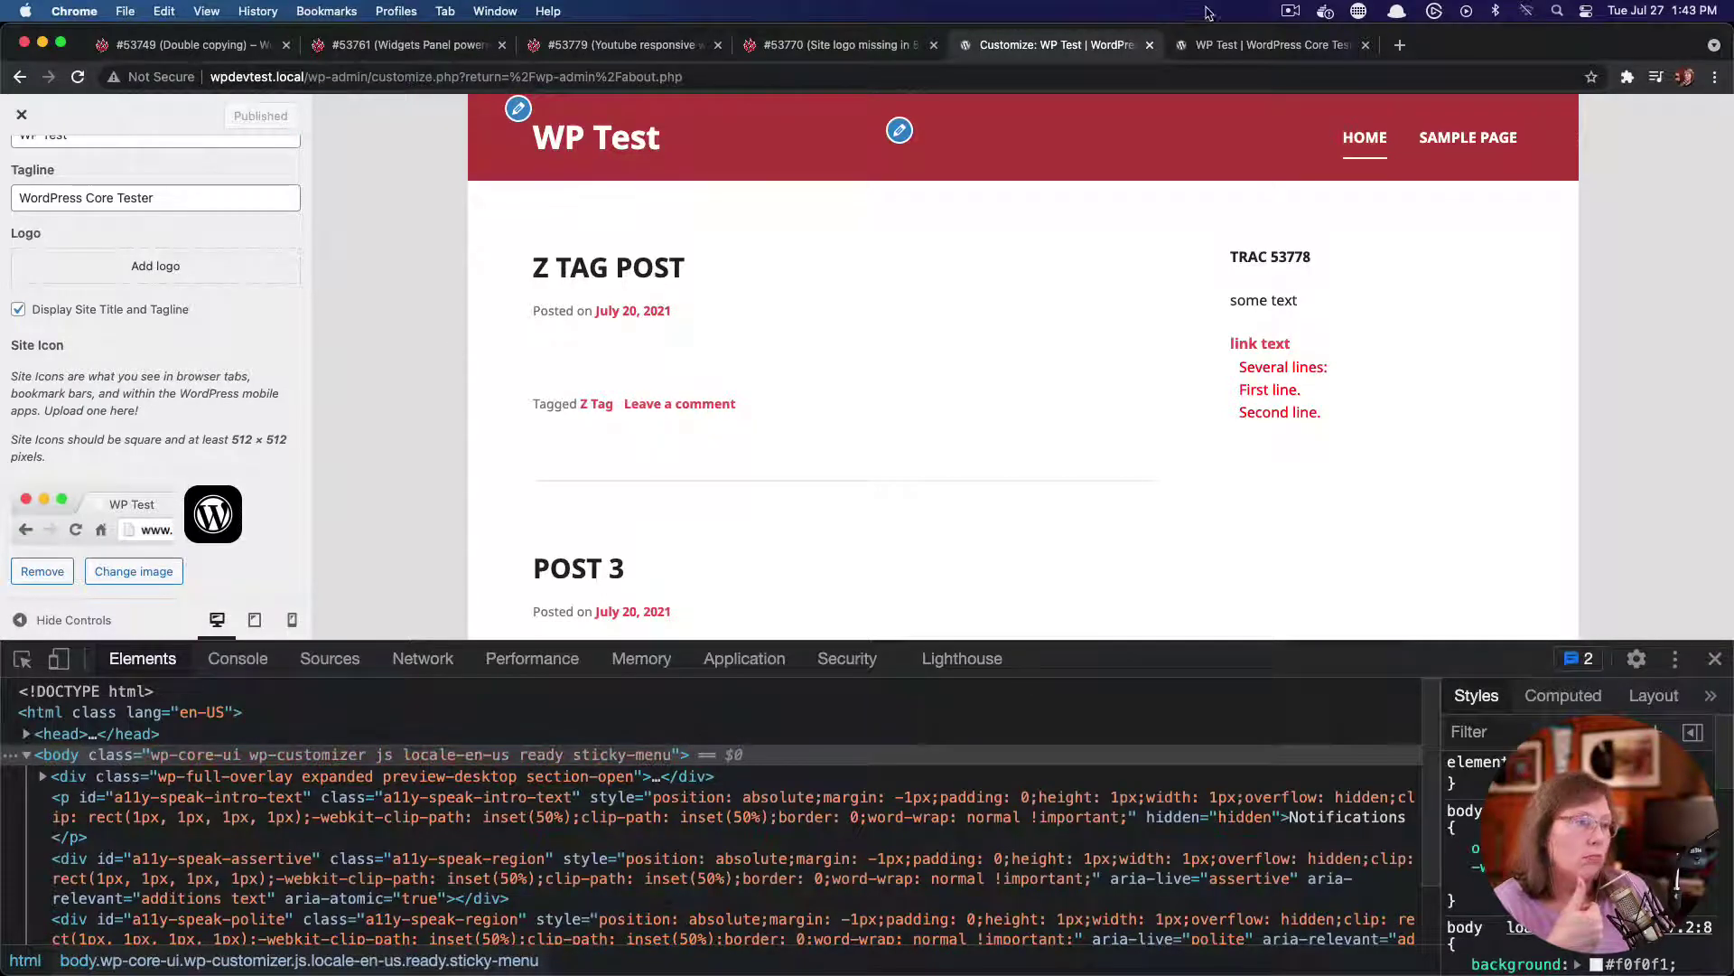
click(1219, 45)
click(78, 78)
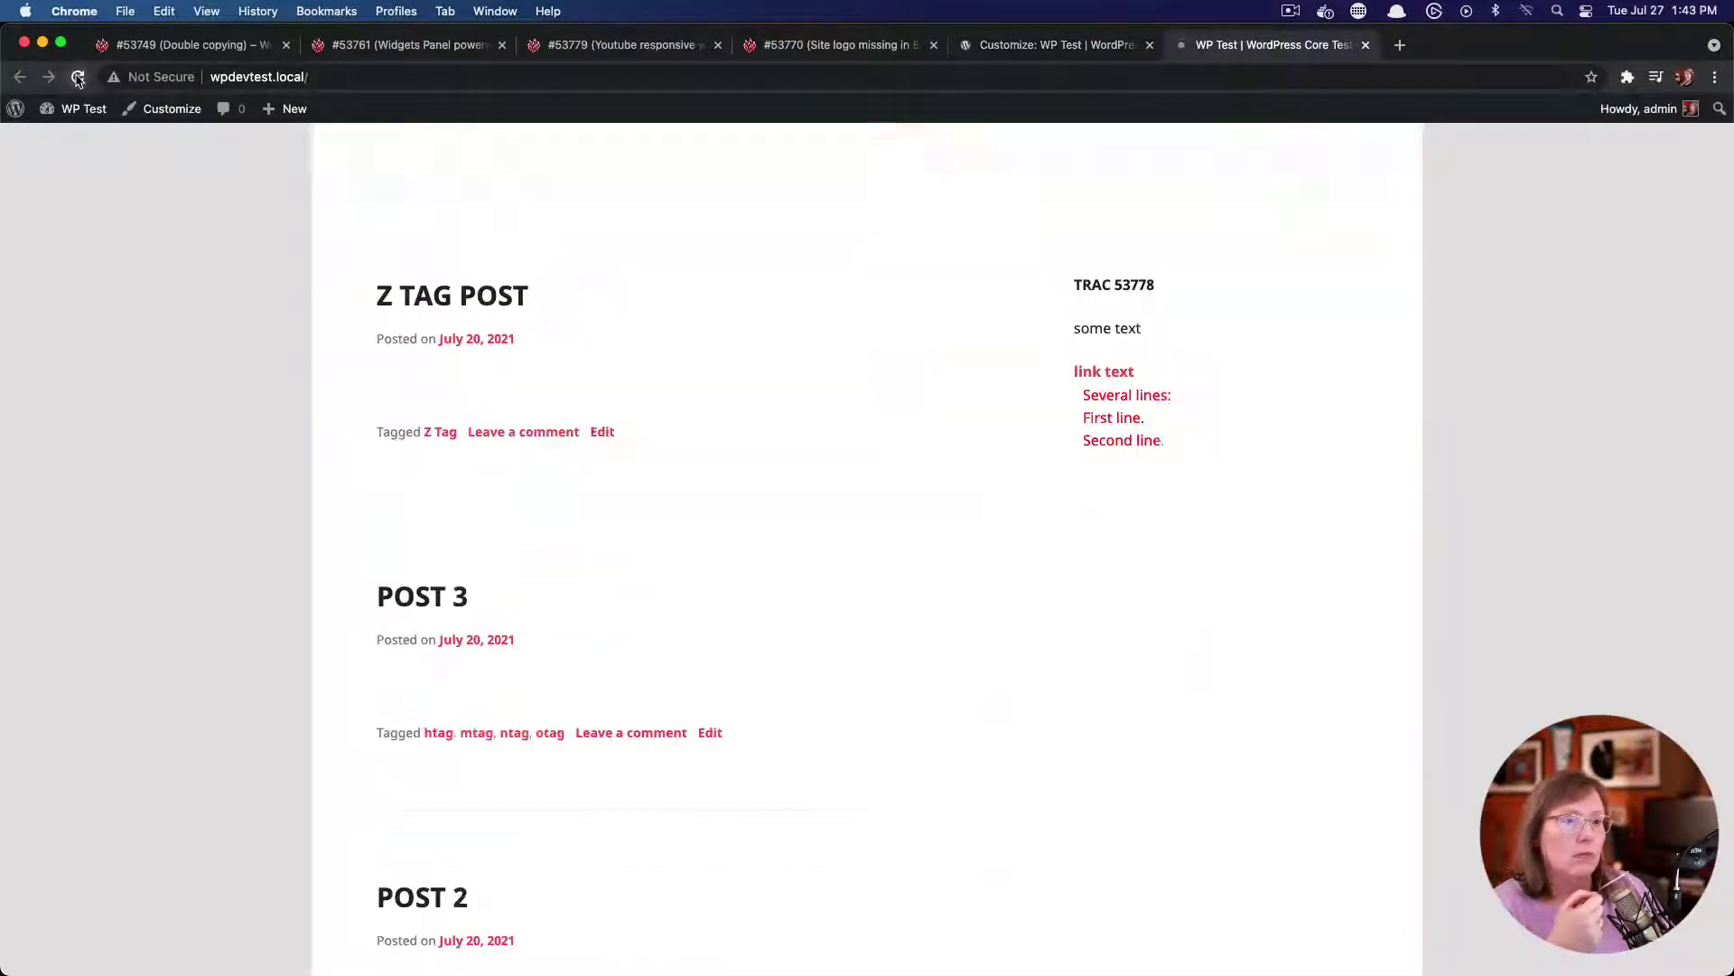
Set the first WordPress pennant photo in the media library as the Goran theme's logo without cropping and publish the change
click(1030, 45)
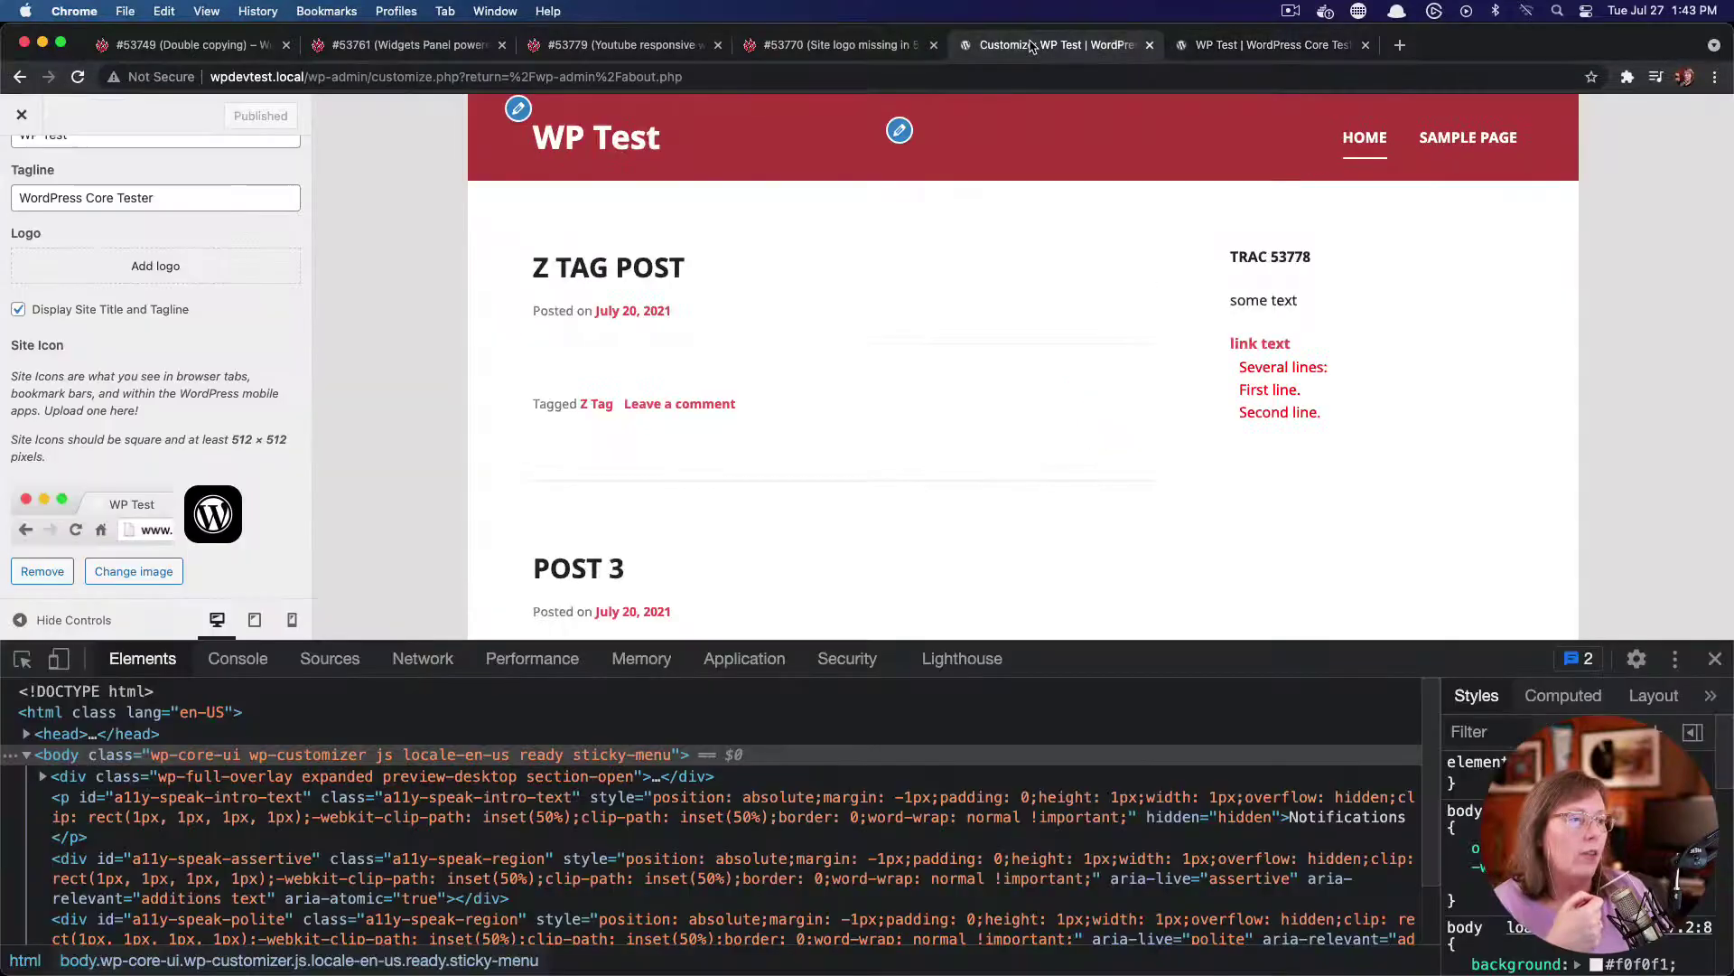
click(258, 268)
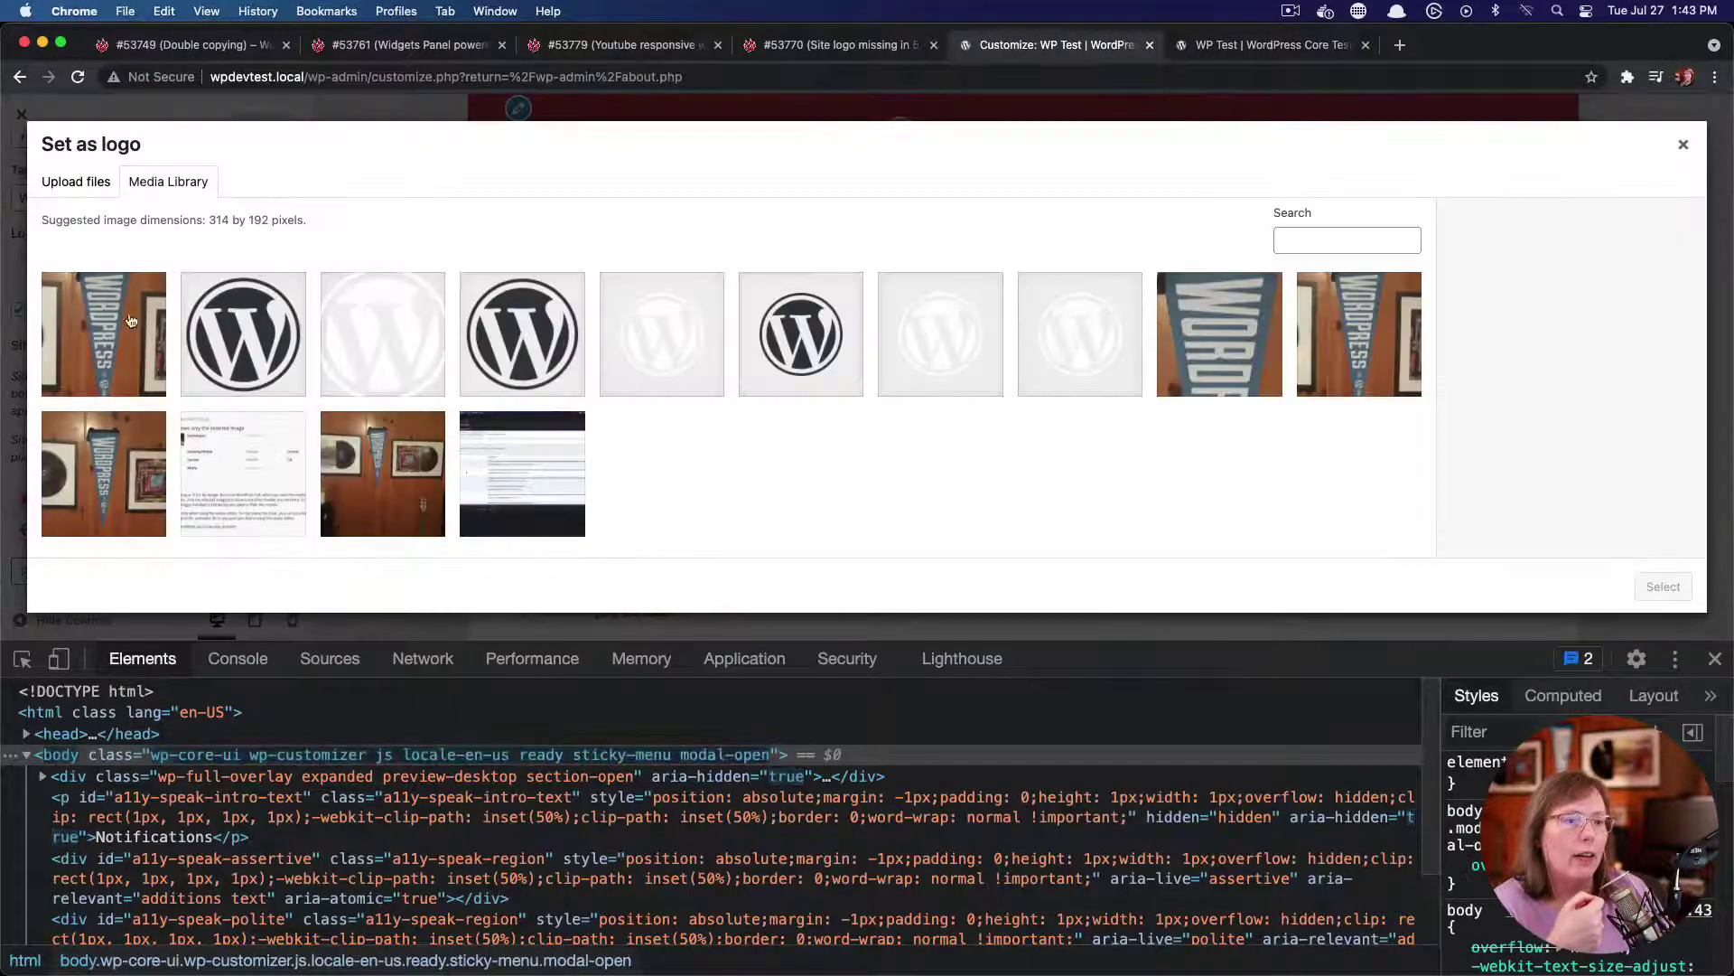
click(122, 325)
click(1663, 587)
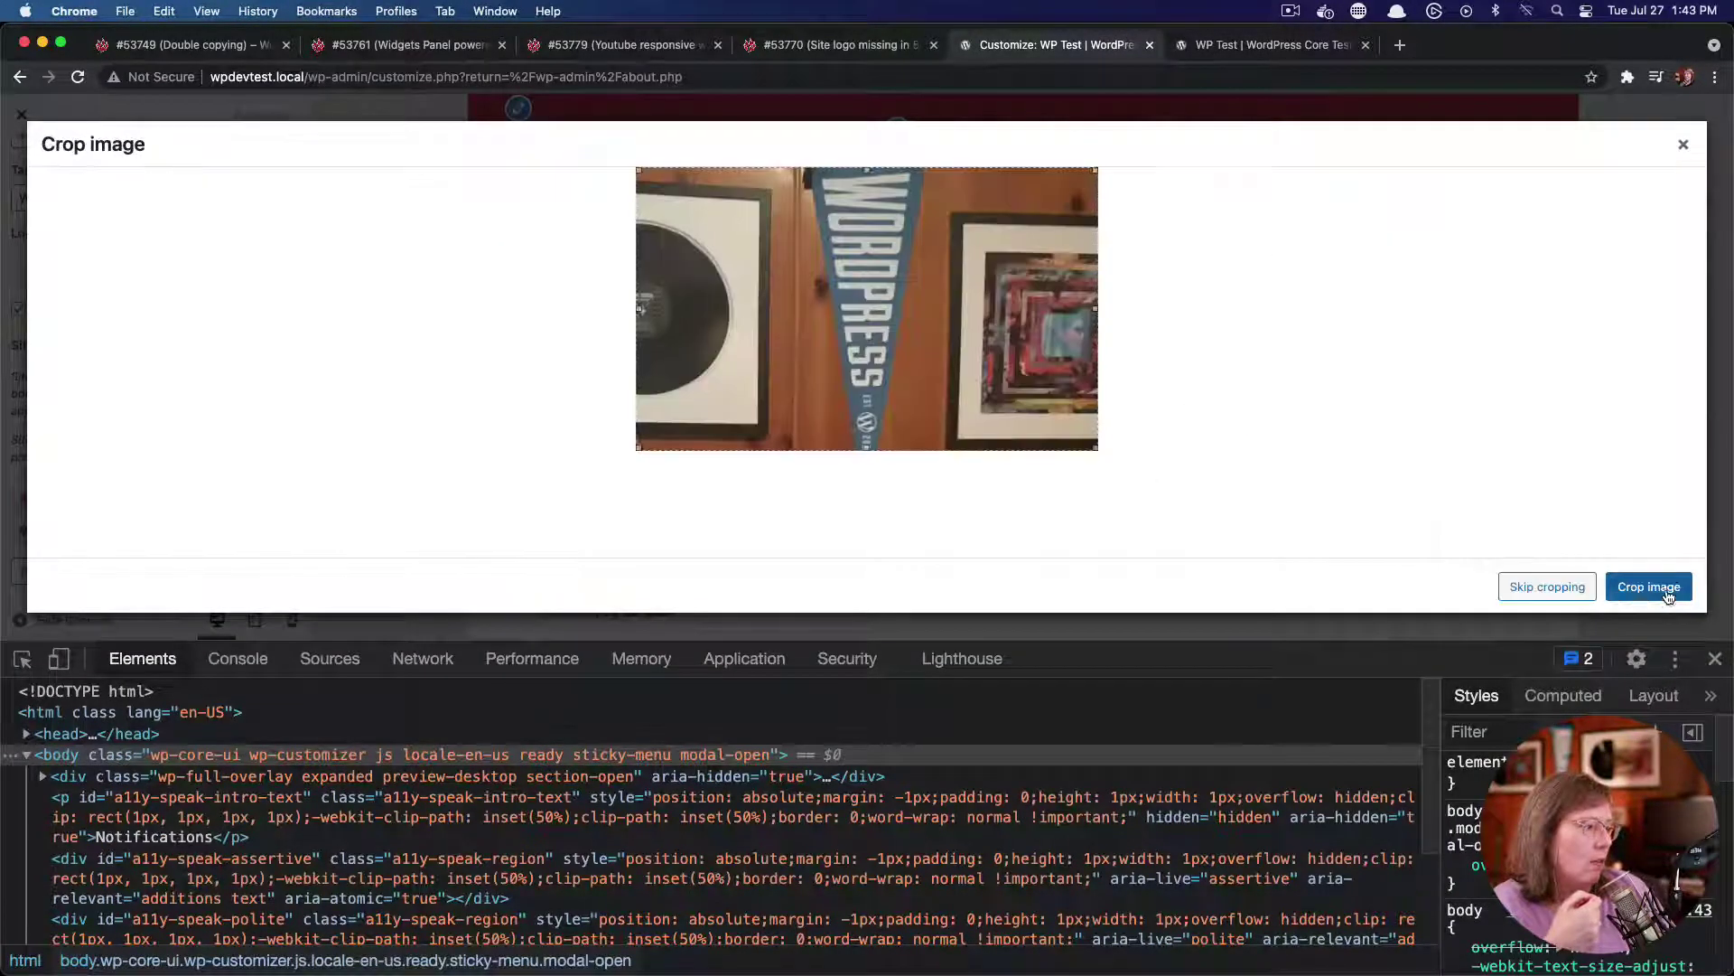
click(1547, 587)
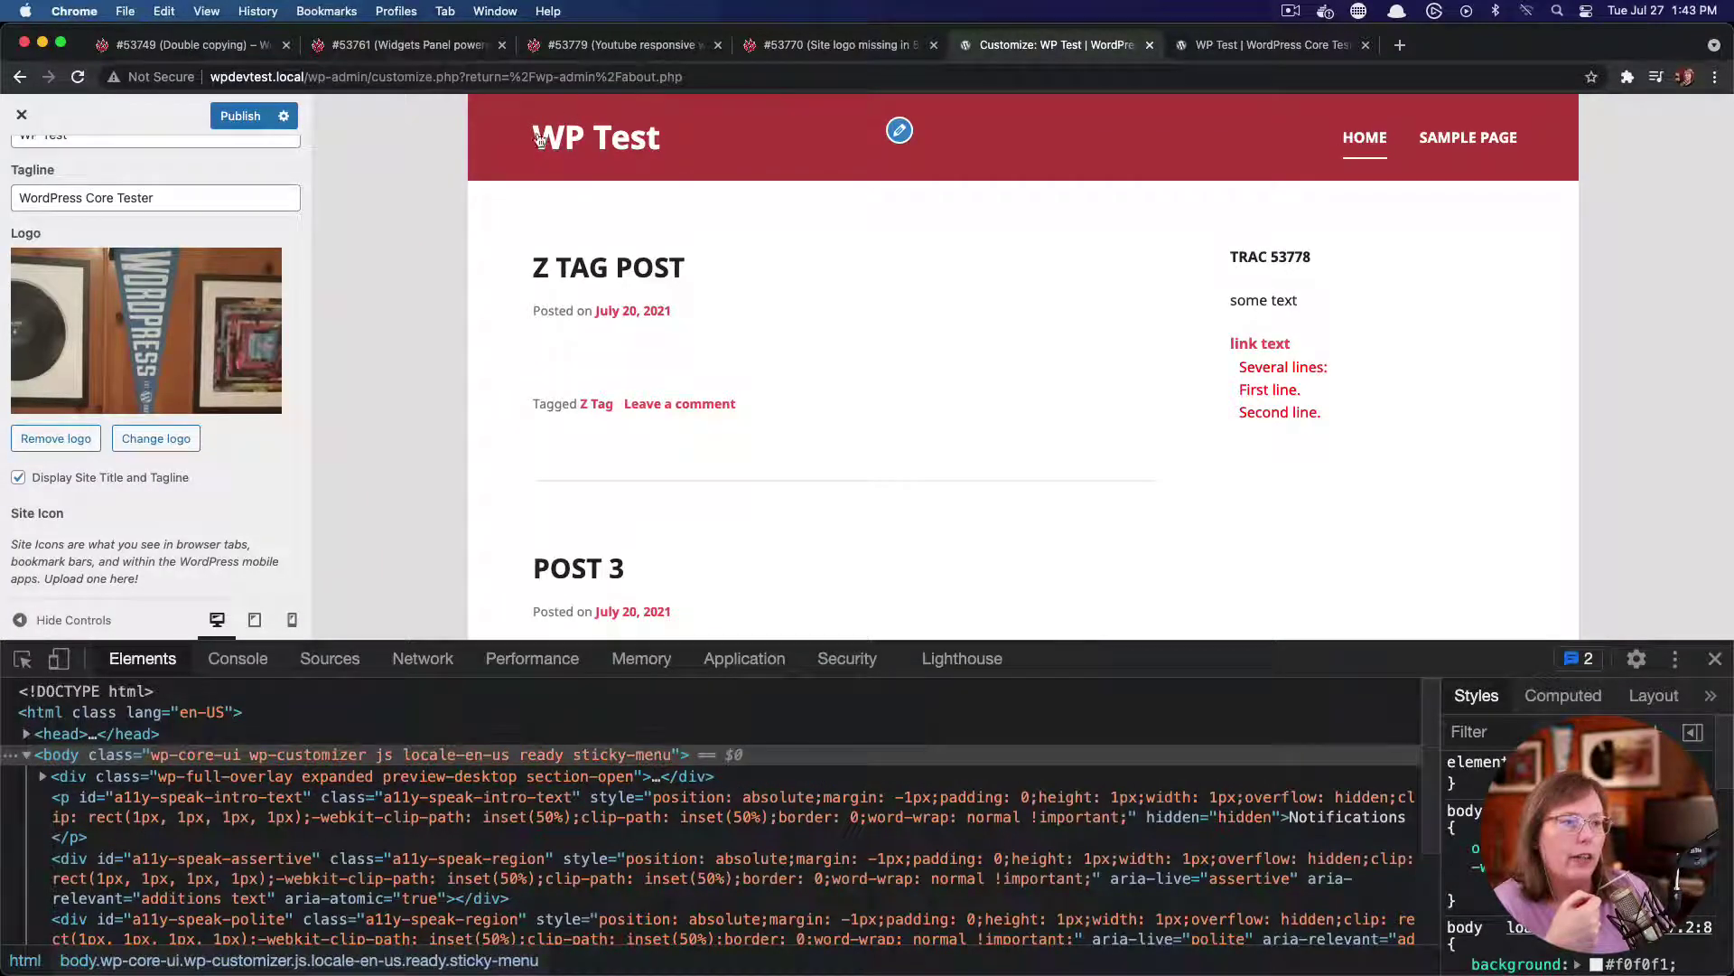
click(242, 115)
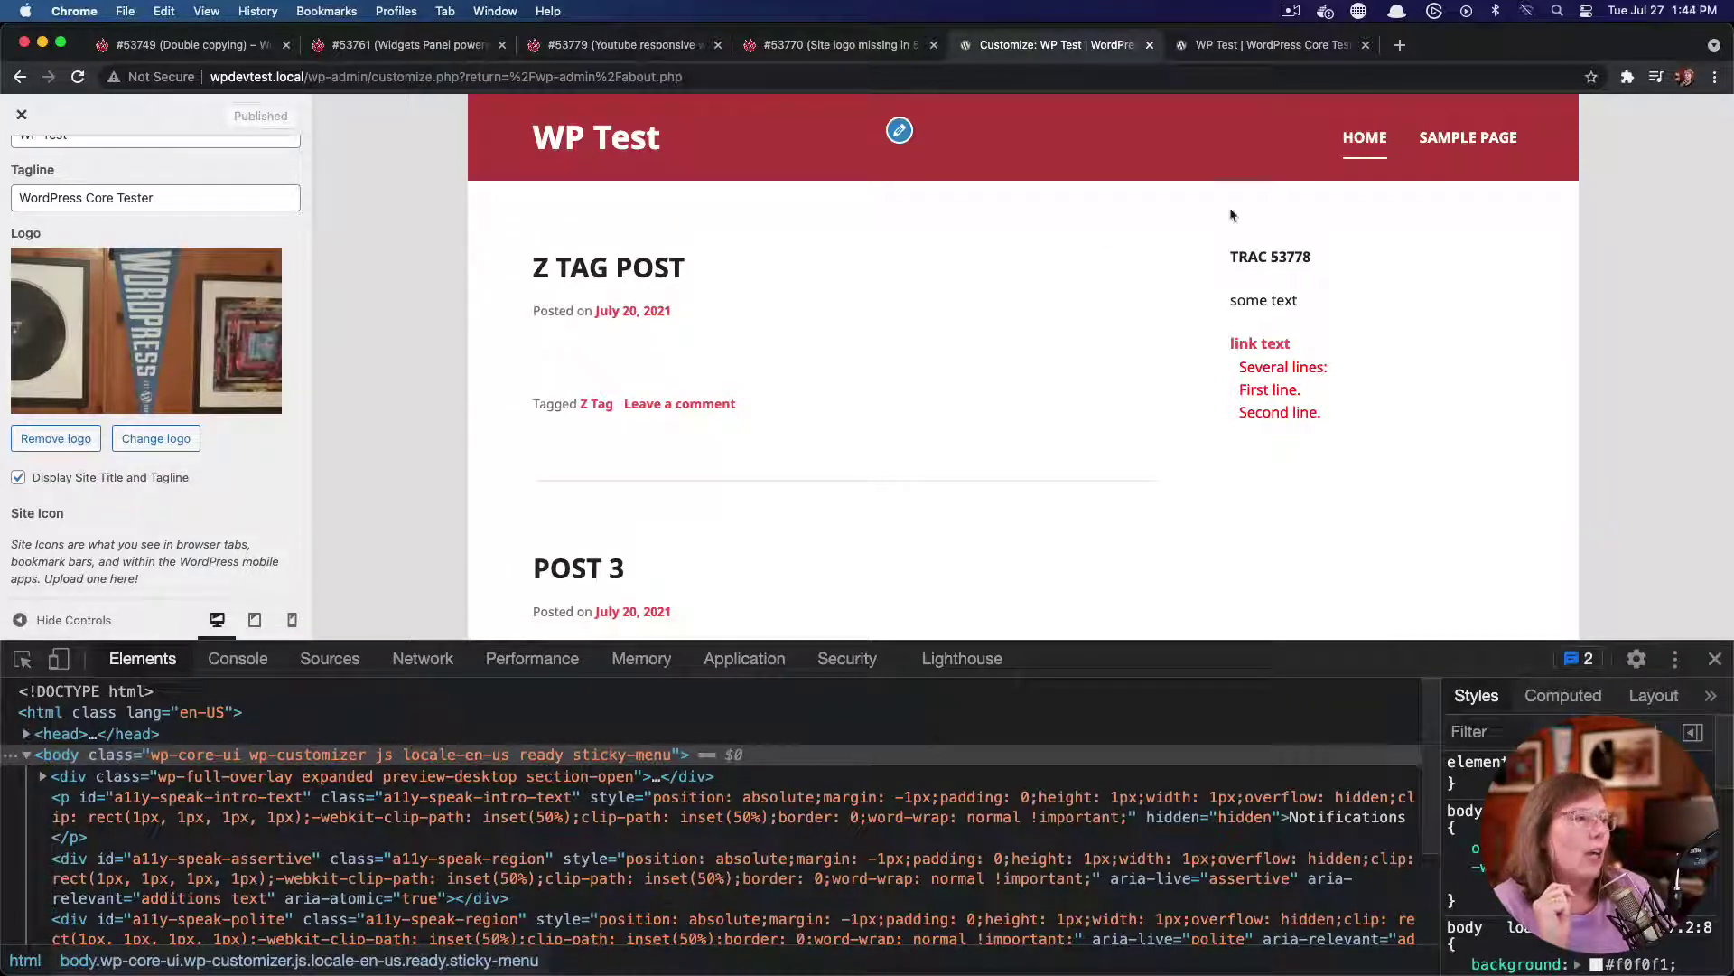
Reload the front-end page to check the pennant logo in the header, and close the Slack window
click(1252, 56)
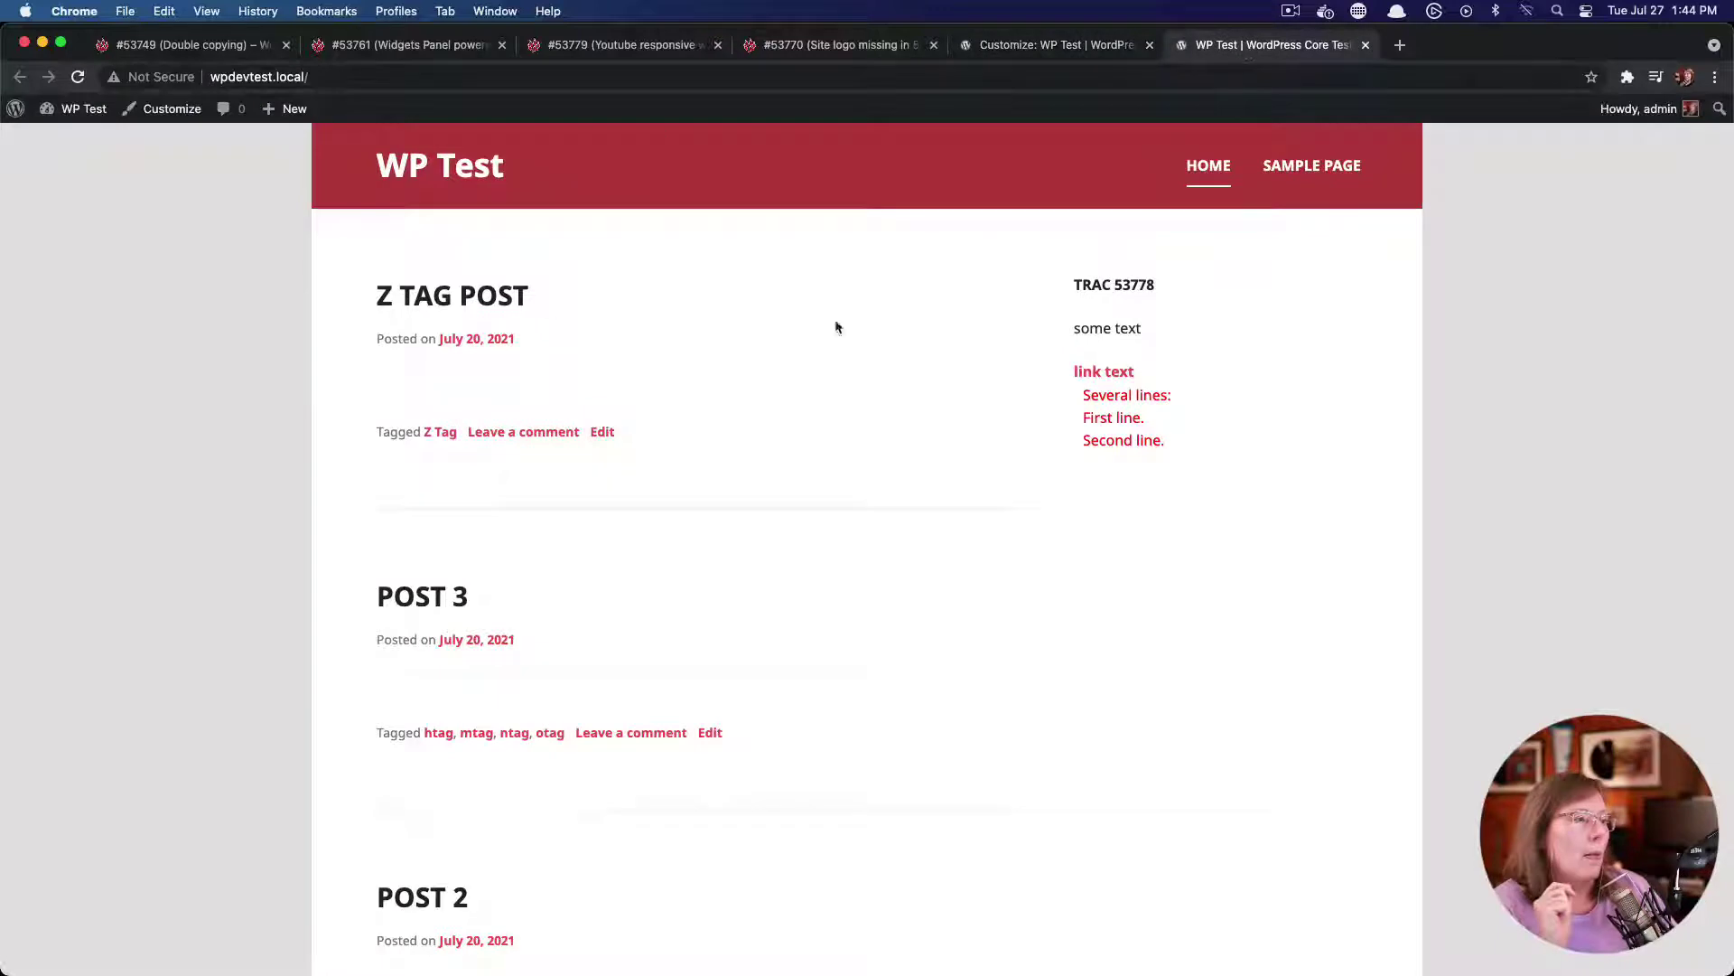
click(77, 80)
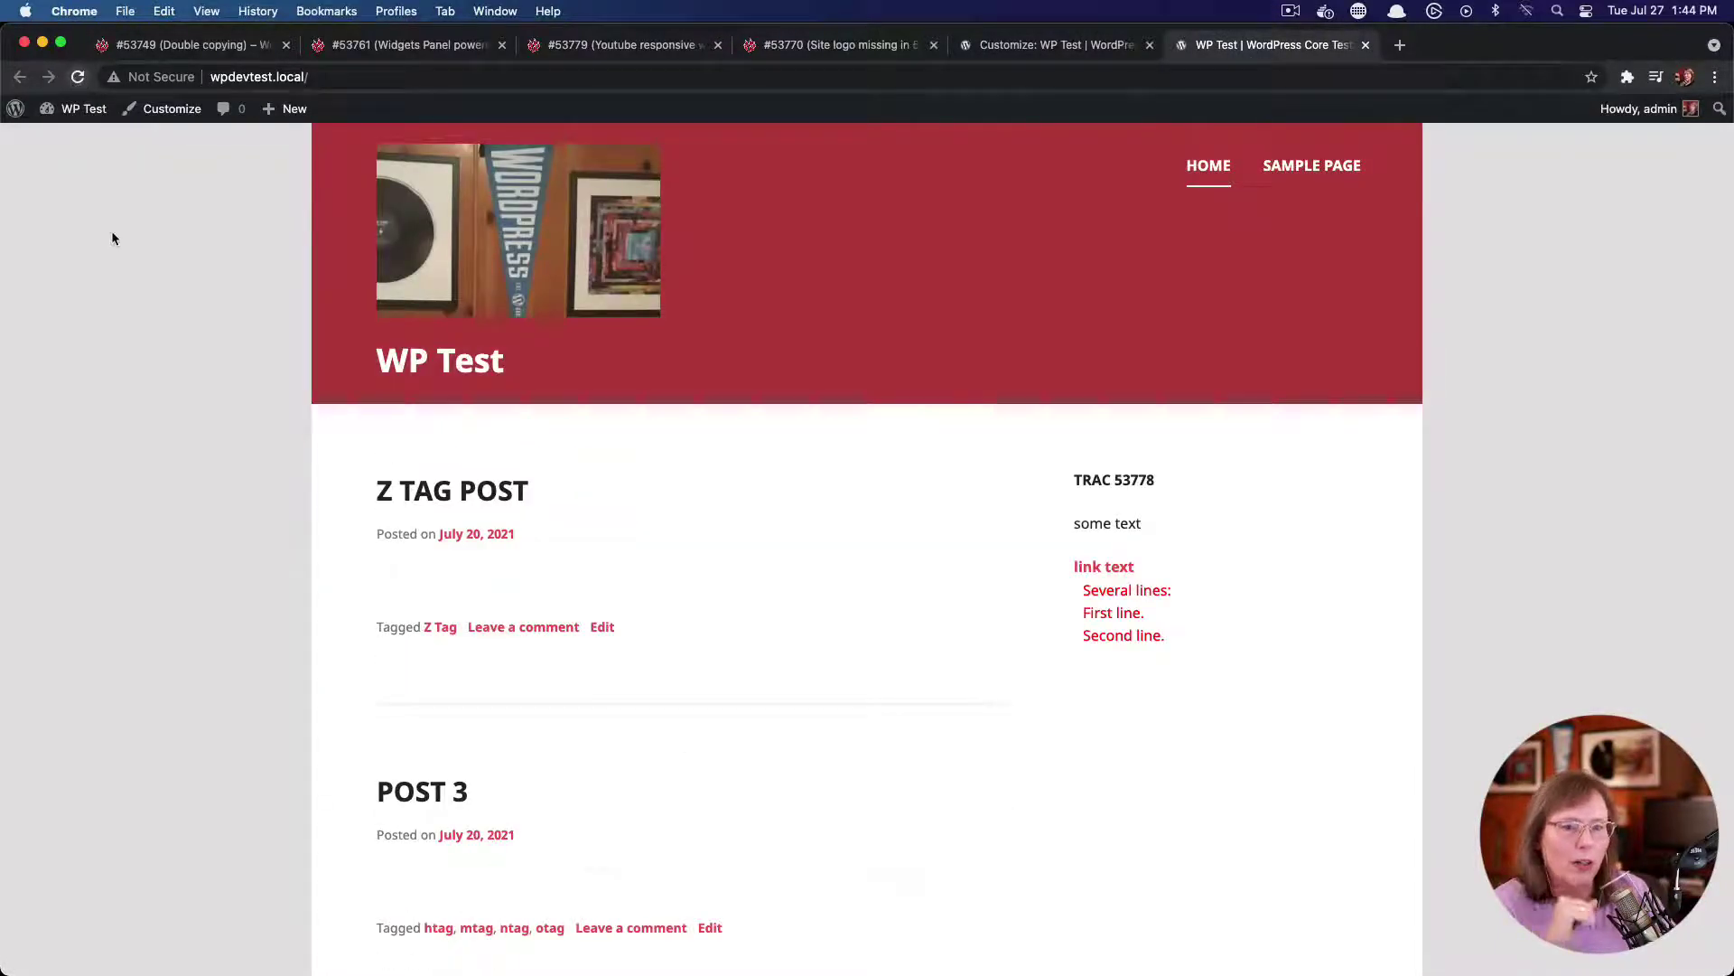
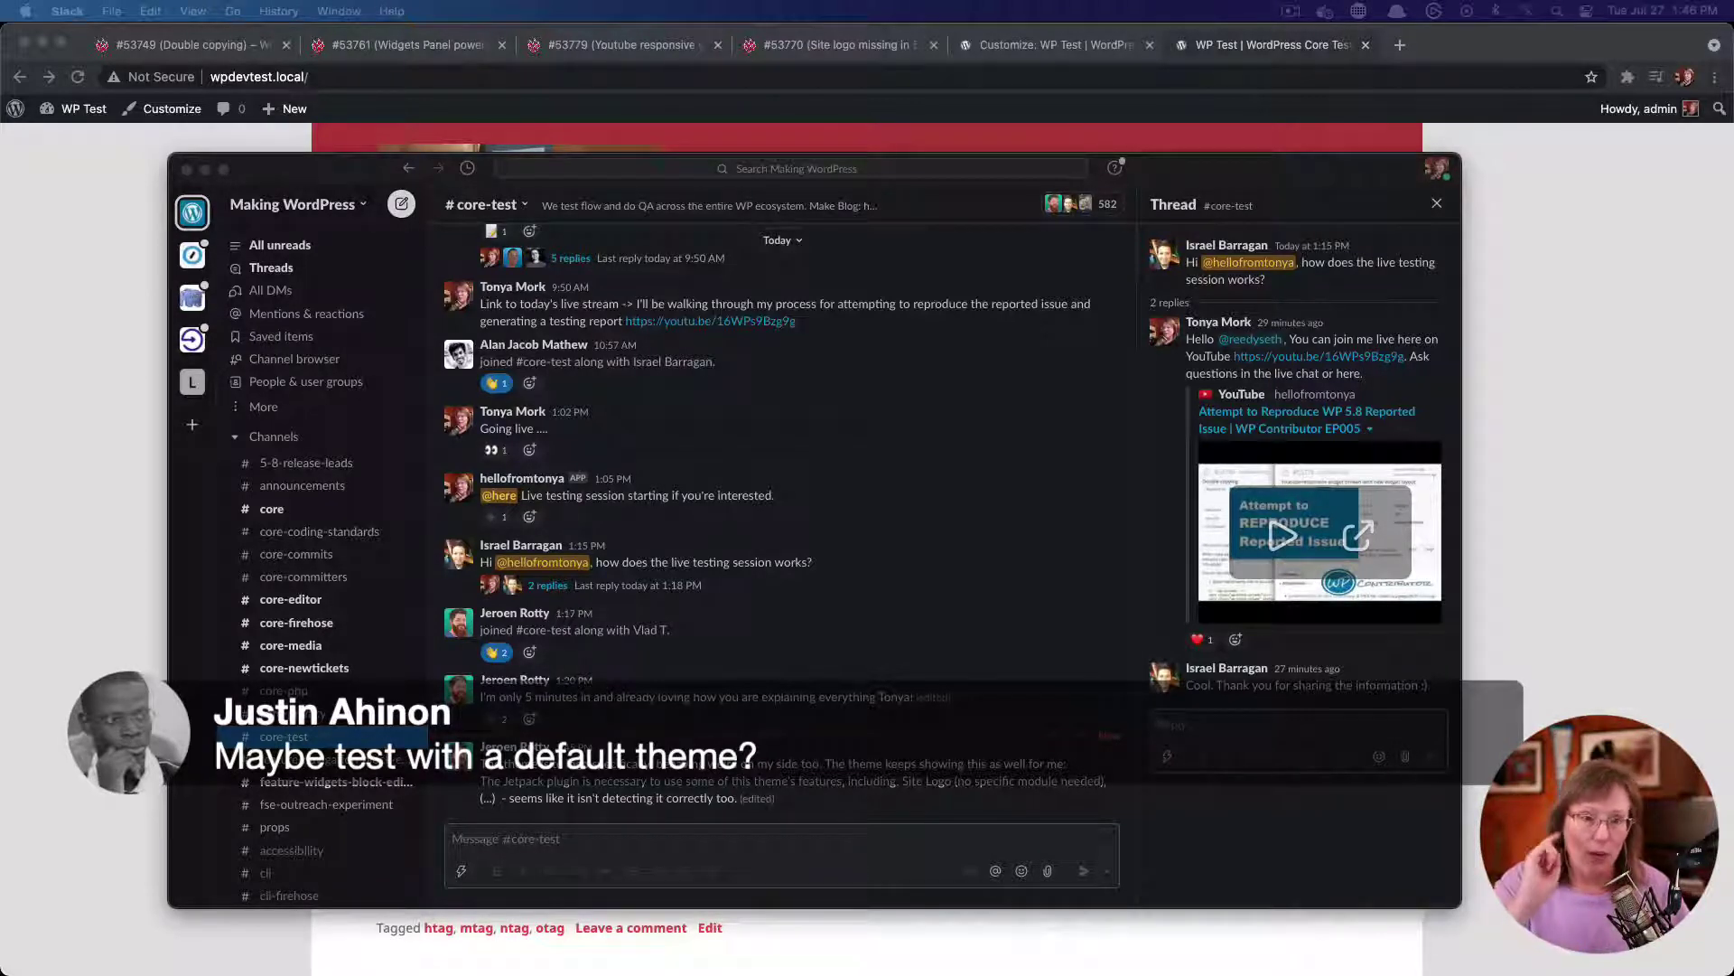
key(super+w)
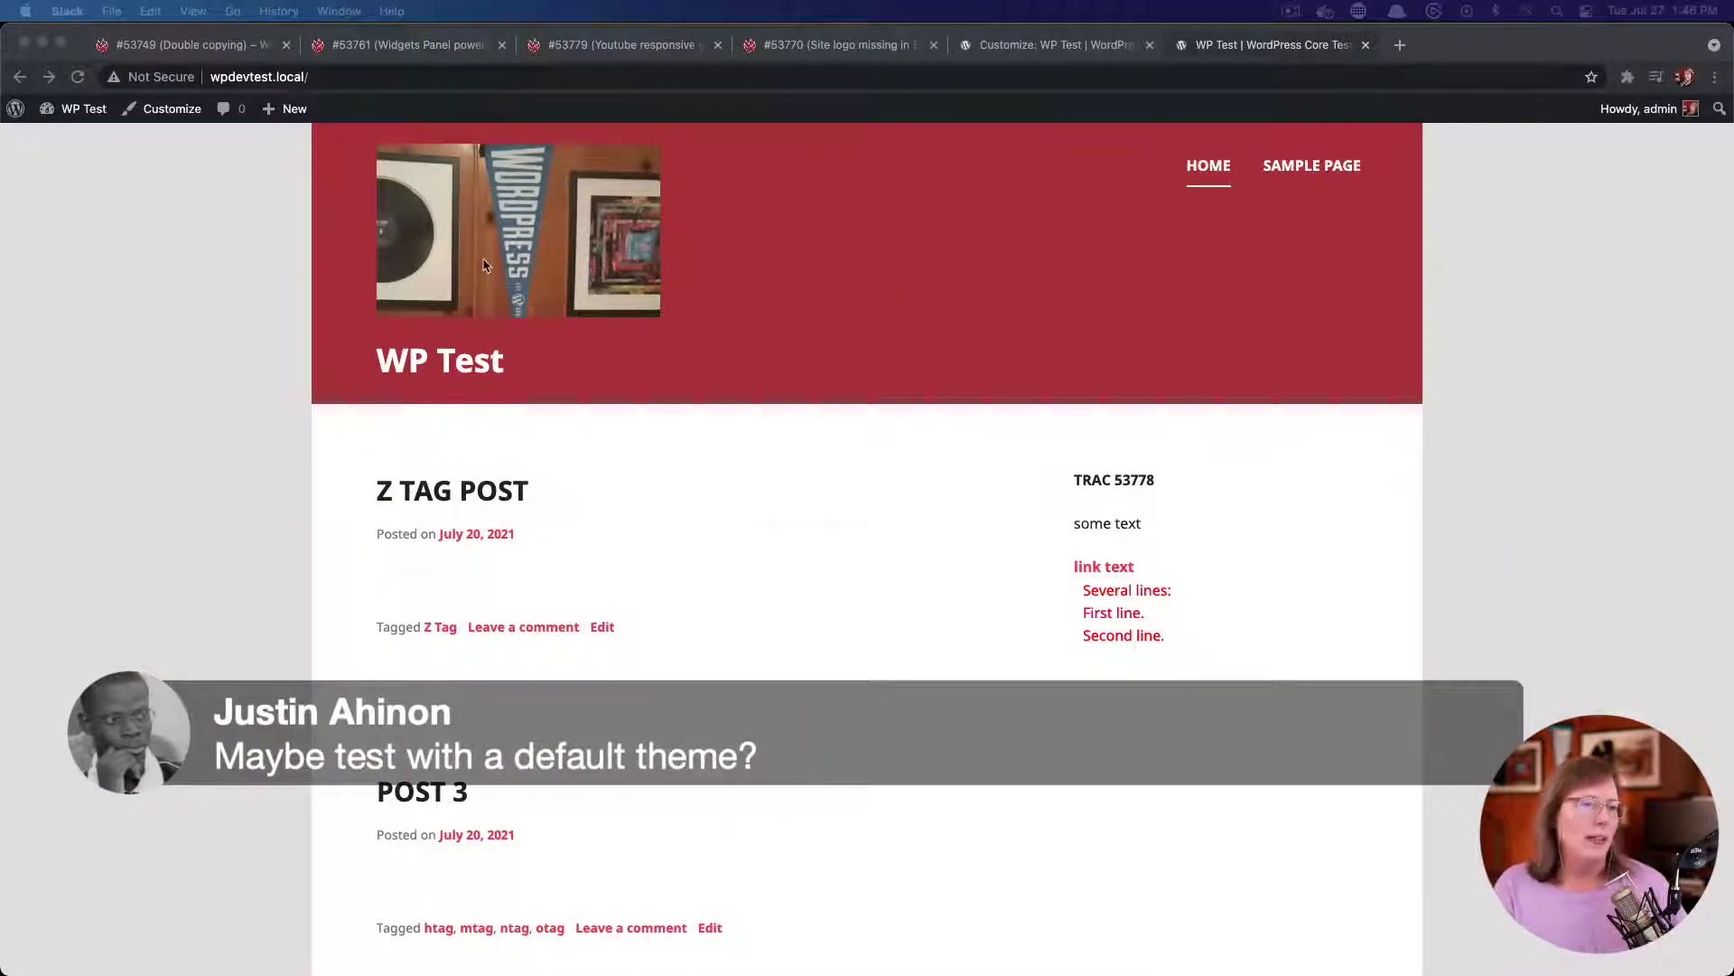
Close the Customizer and activate the Twenty Twenty-One theme
click(1082, 45)
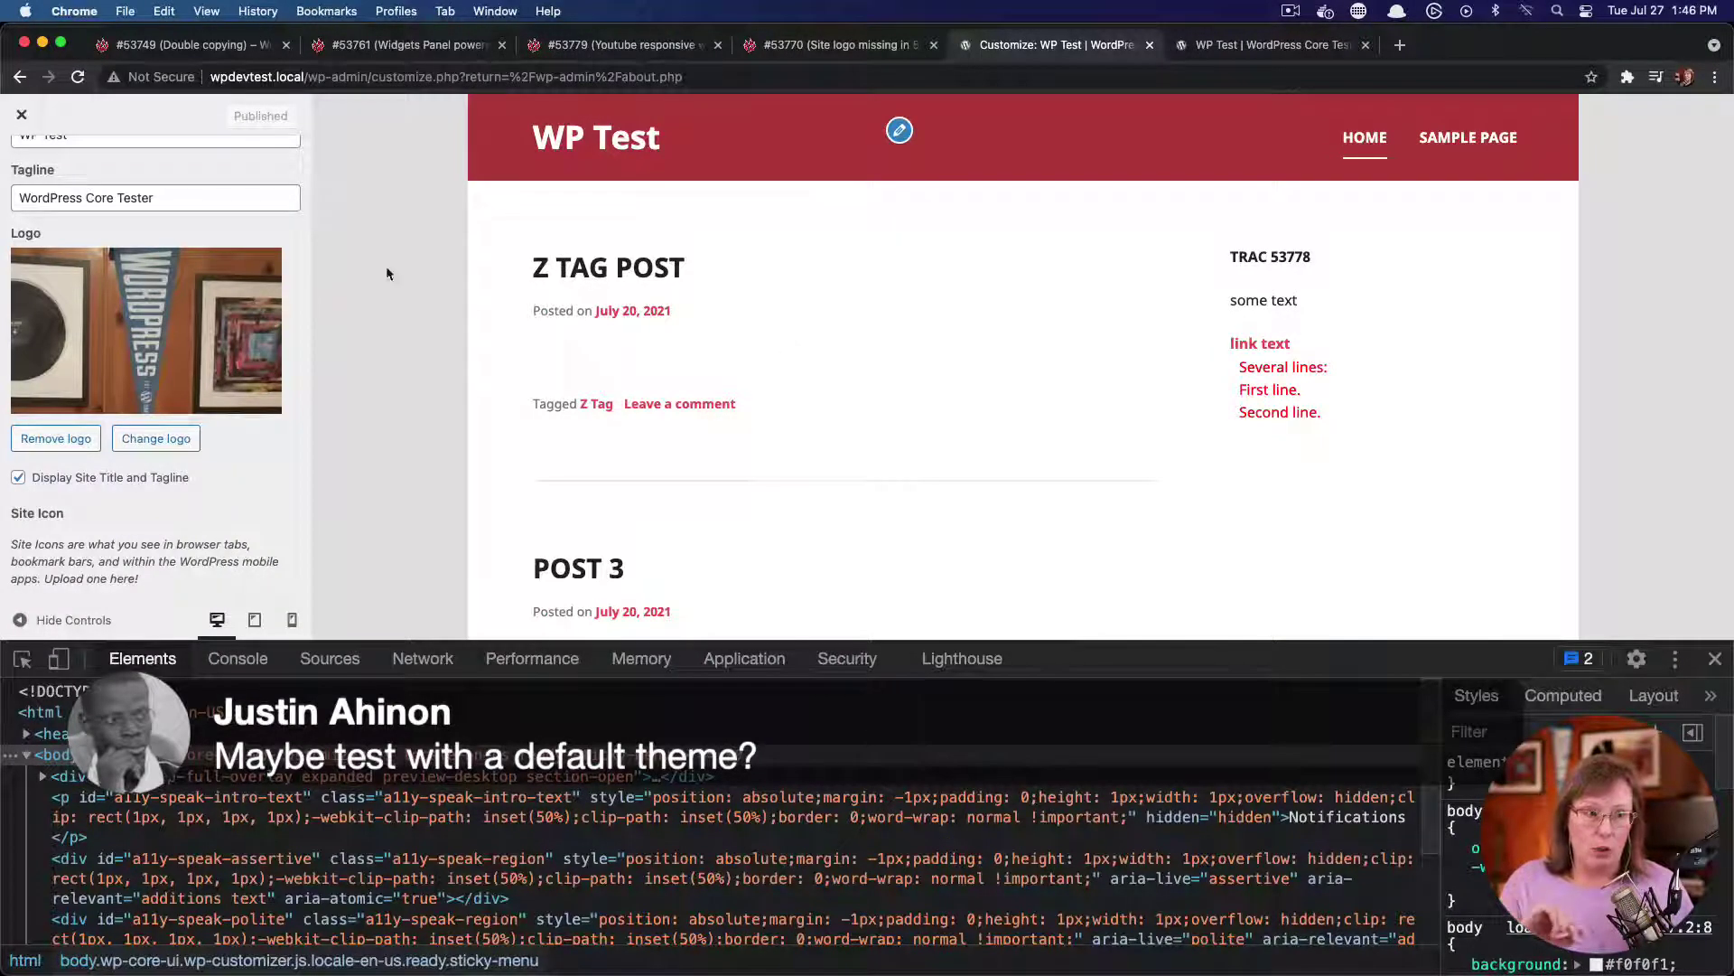
click(22, 114)
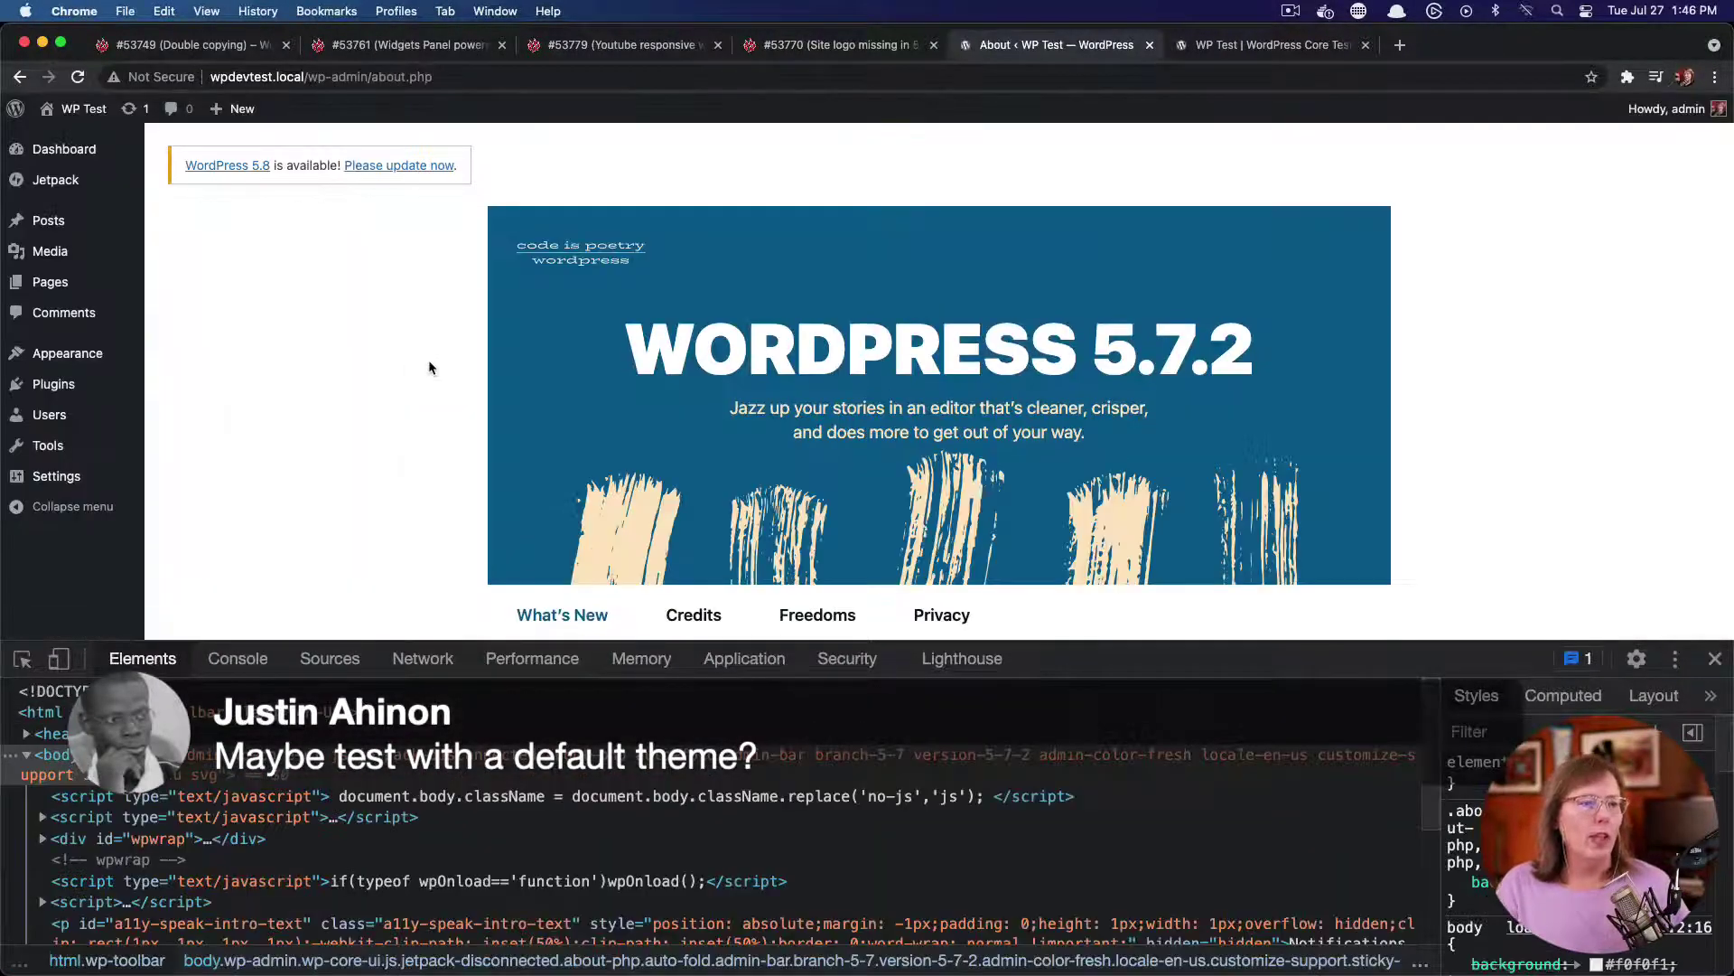
mouse_move(87, 377)
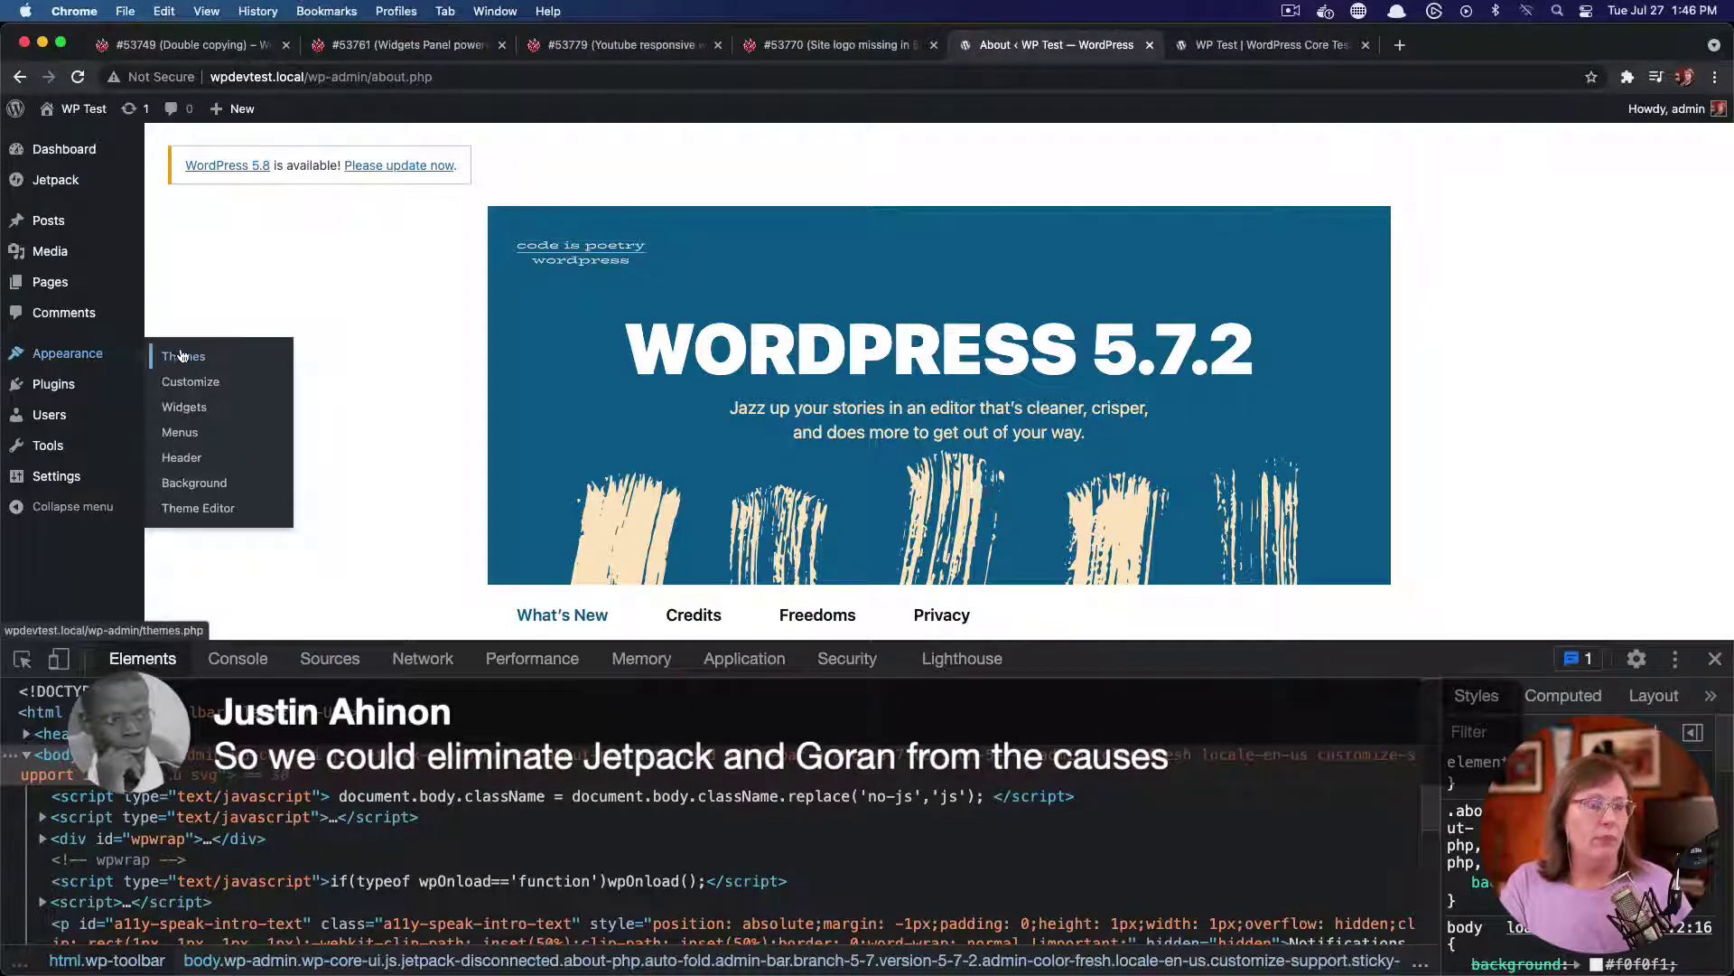
click(183, 407)
scroll(592, 505, down, 5)
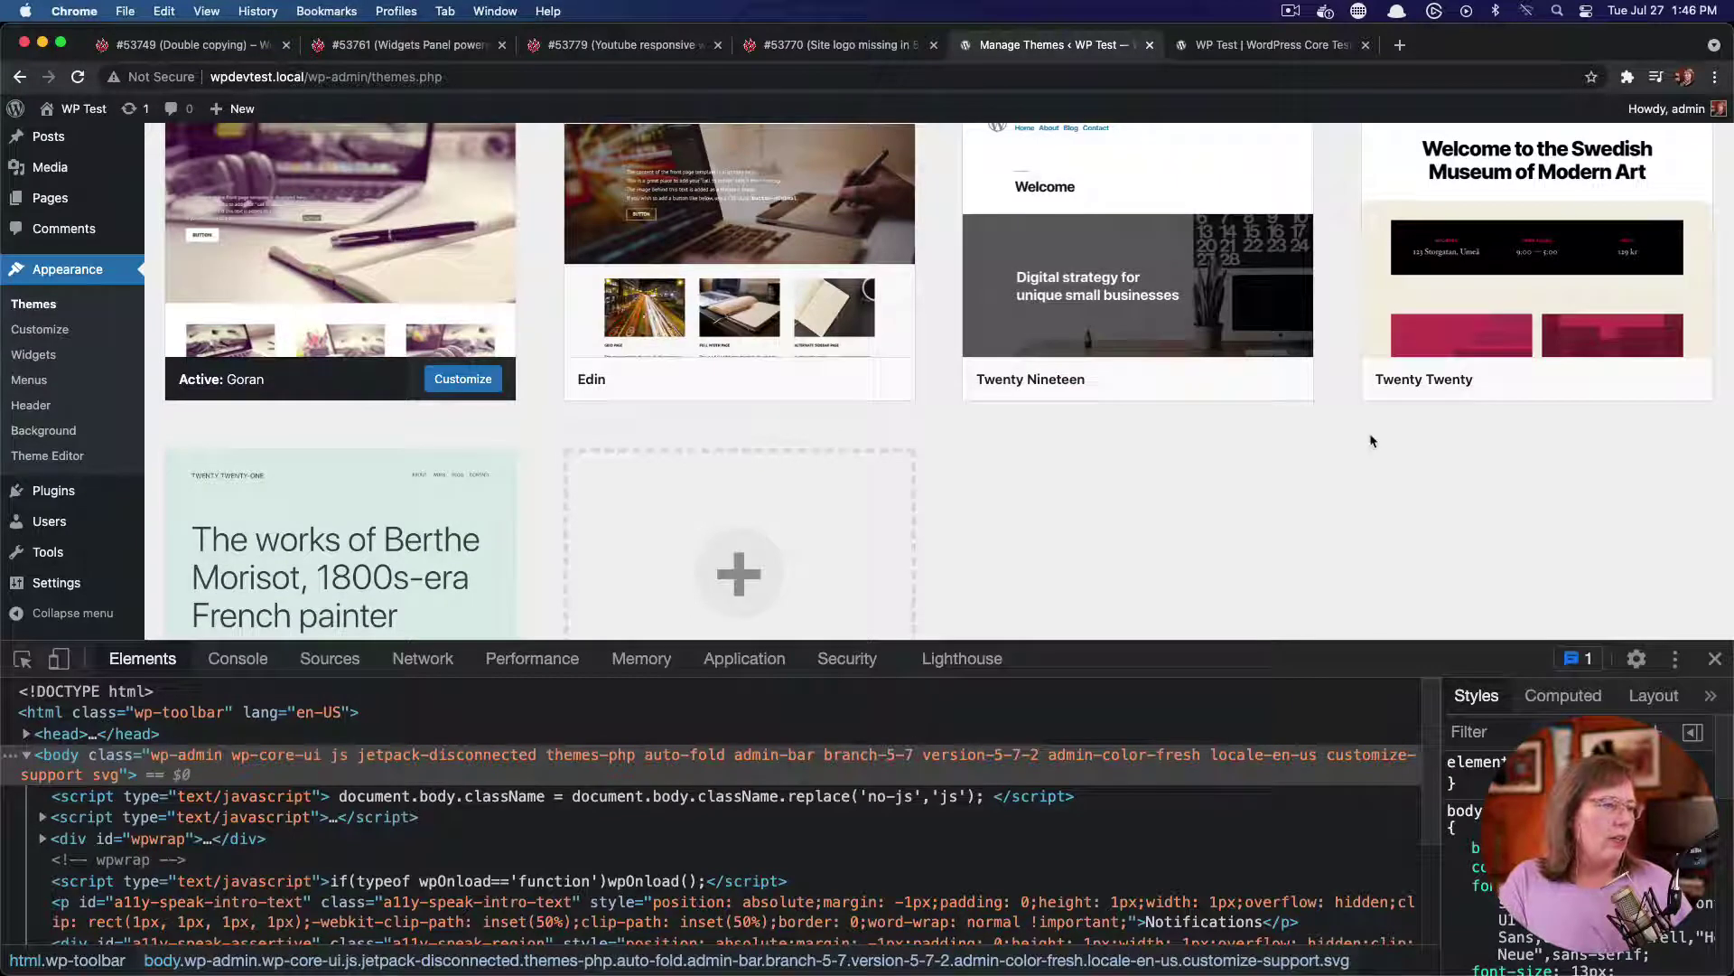
scroll(1086, 456, down, 2)
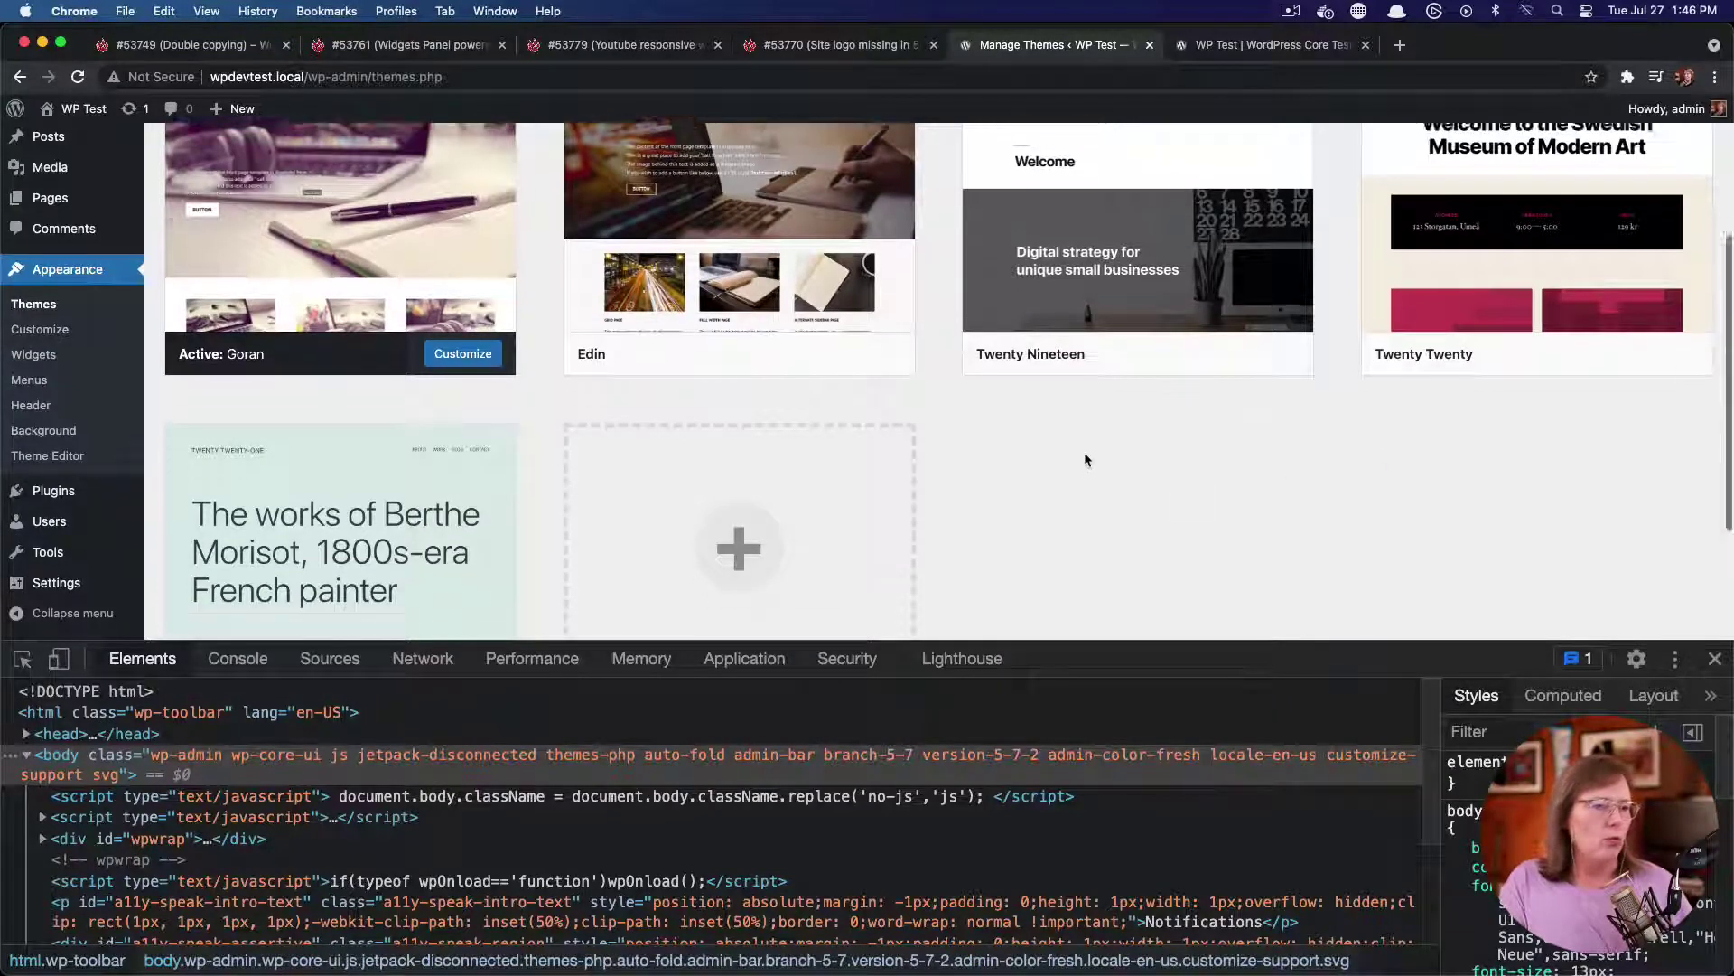
scroll(1086, 460, down, 2)
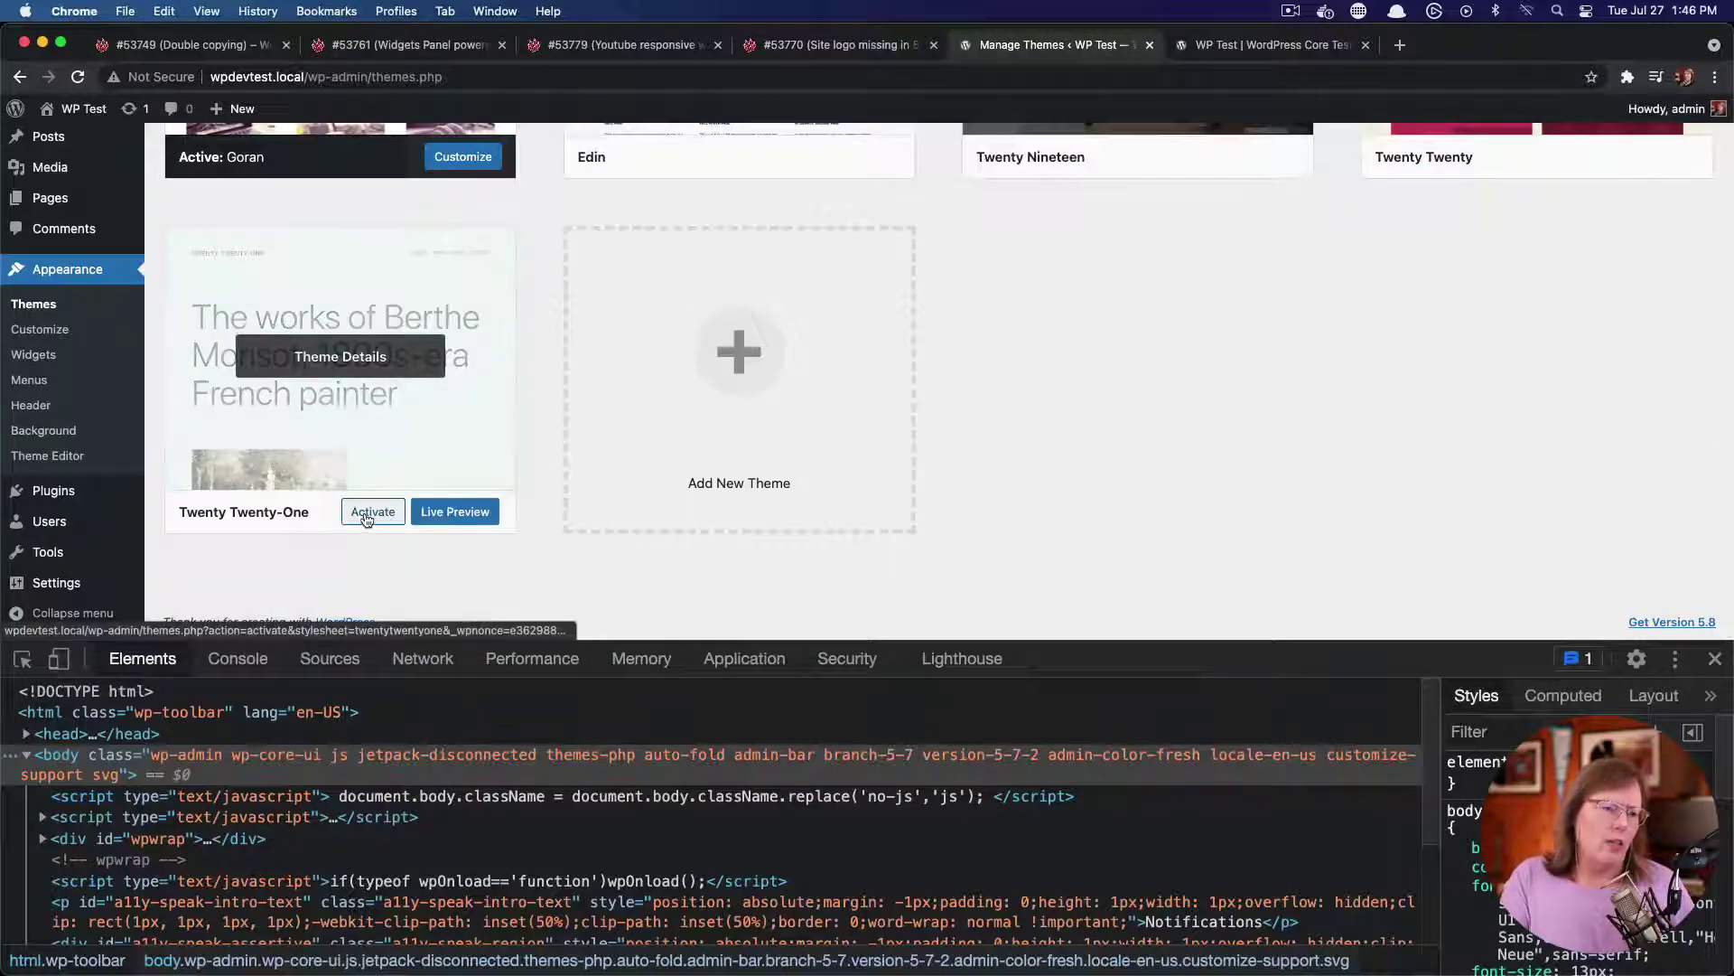
click(369, 511)
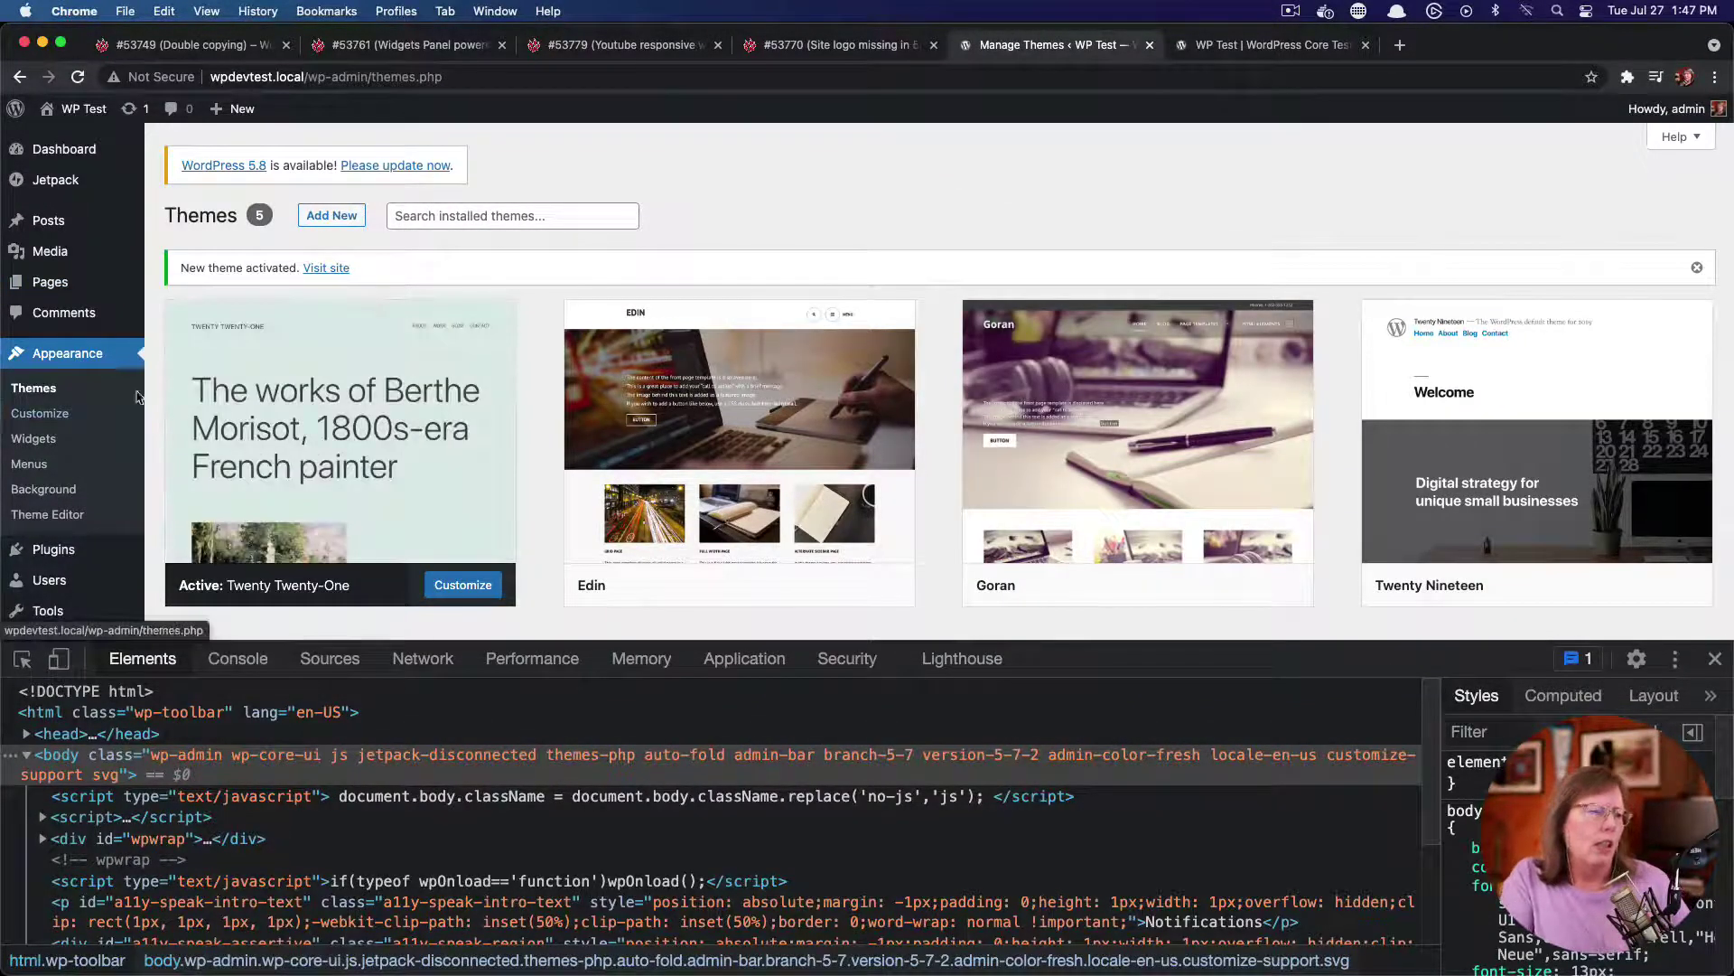
Open the Site Identity settings in the Customizer for Twenty Twenty-One and check the logo in the preview
mouse_move(432, 431)
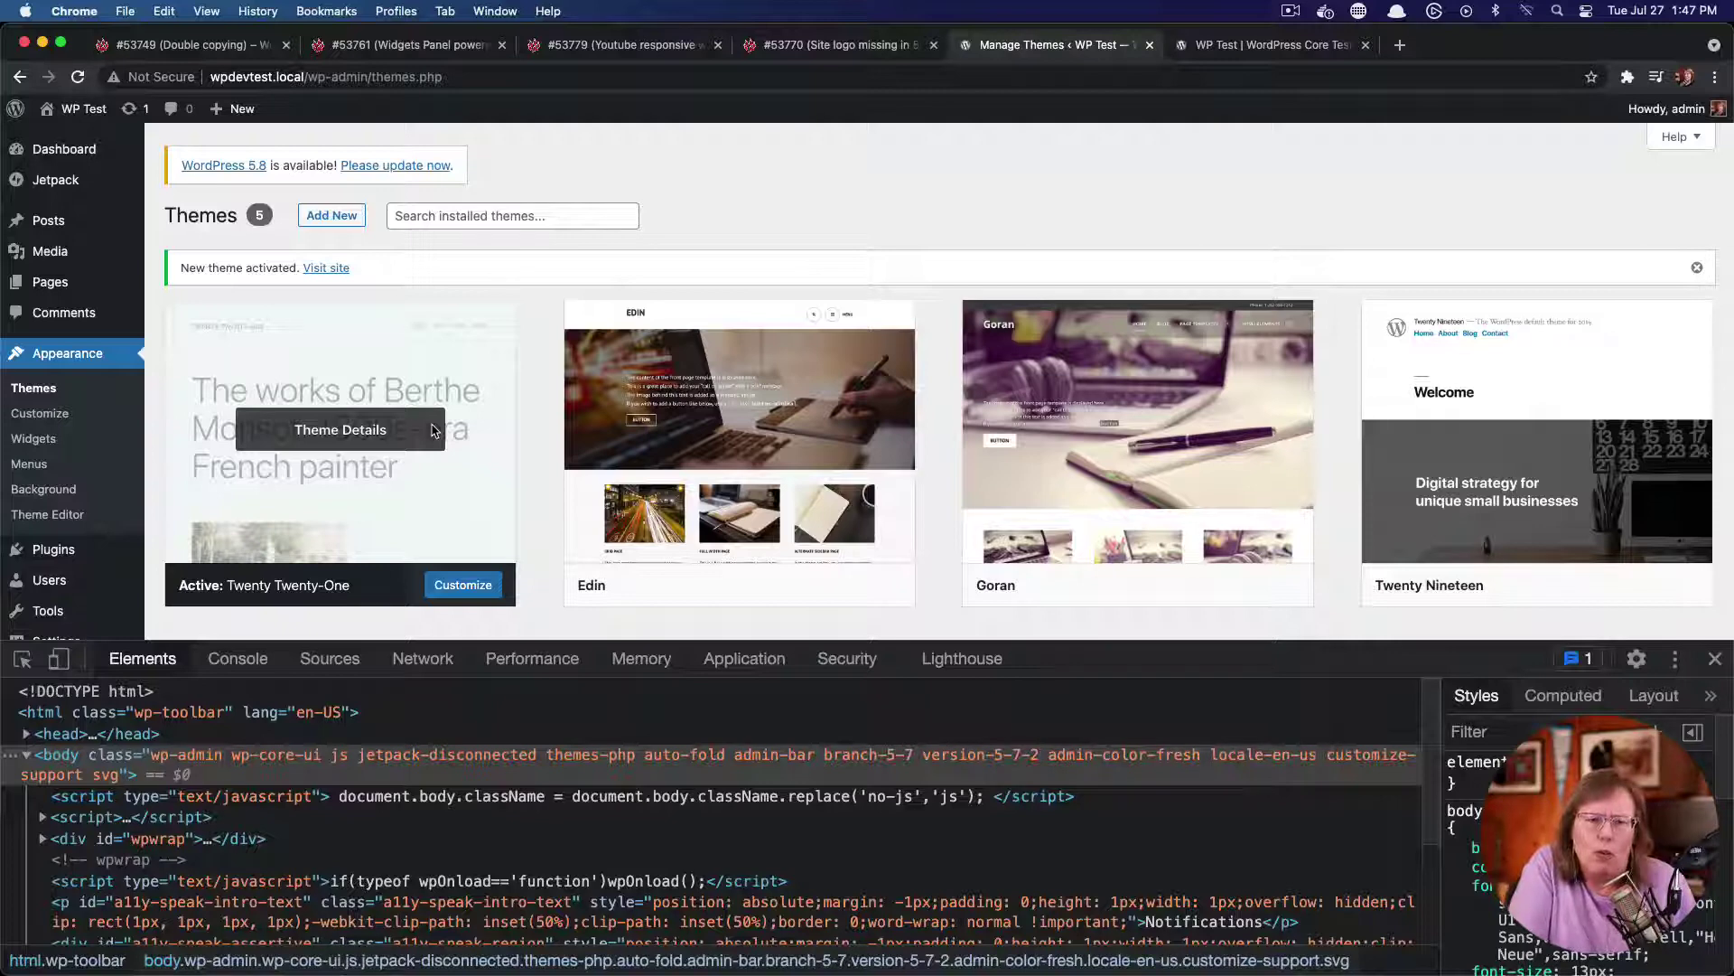
scroll(315, 457, down, 1)
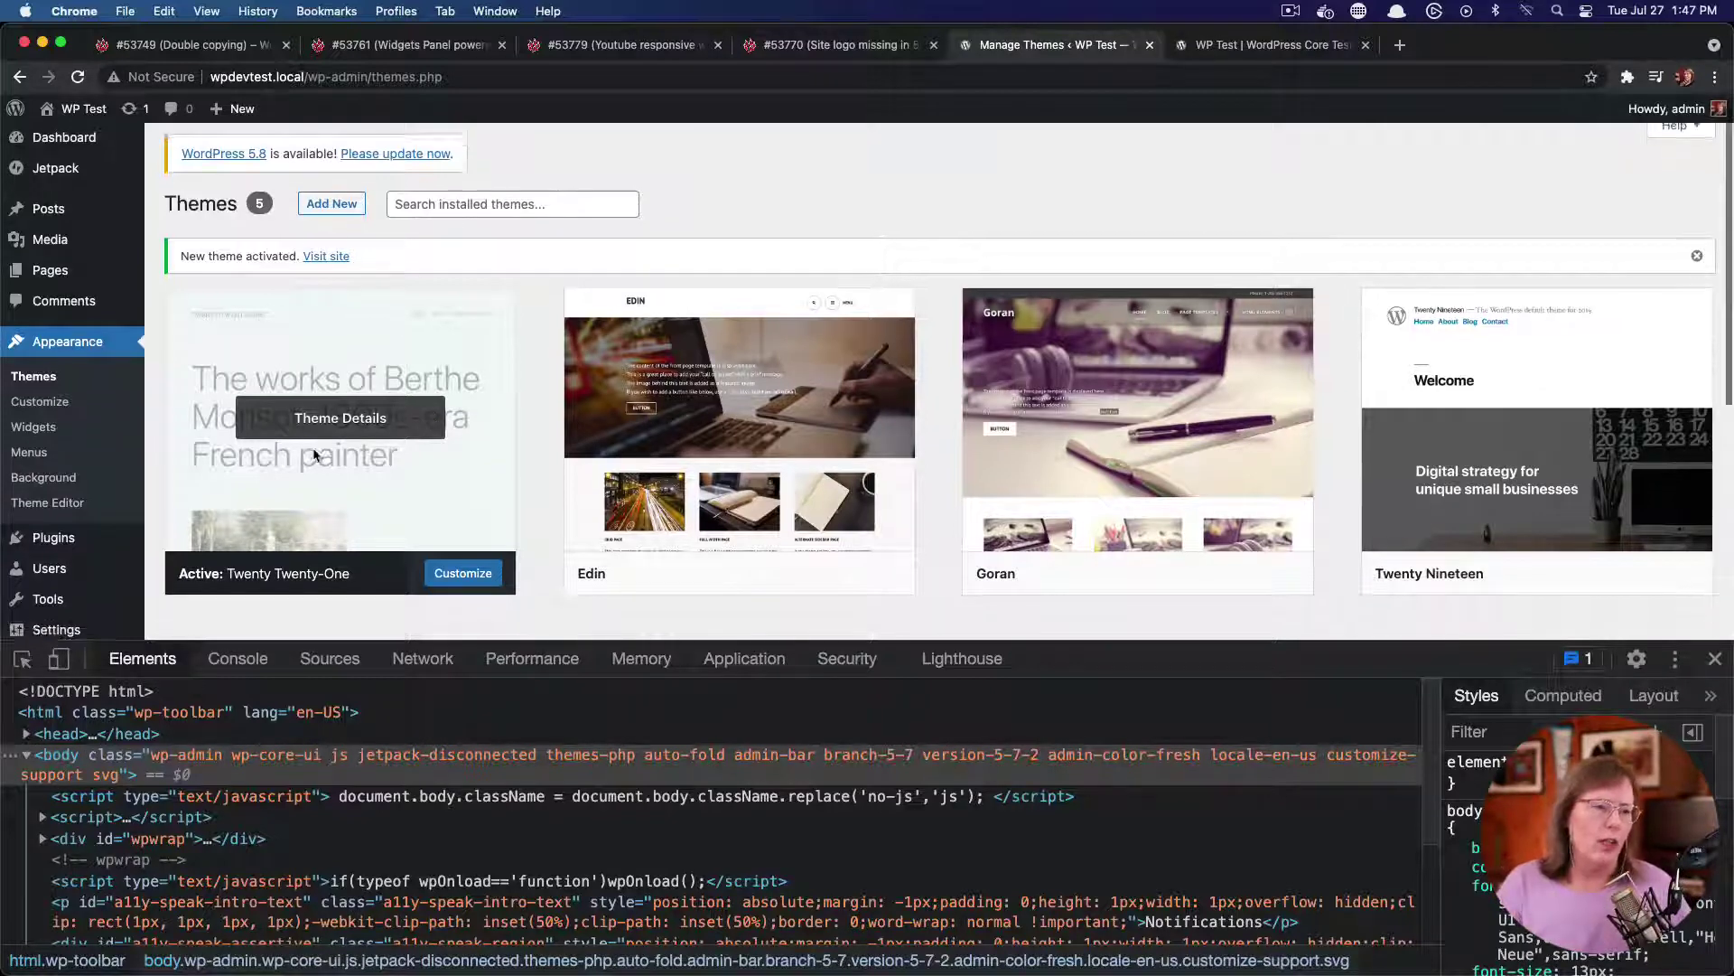
scroll(315, 457, down, 1)
click(55, 394)
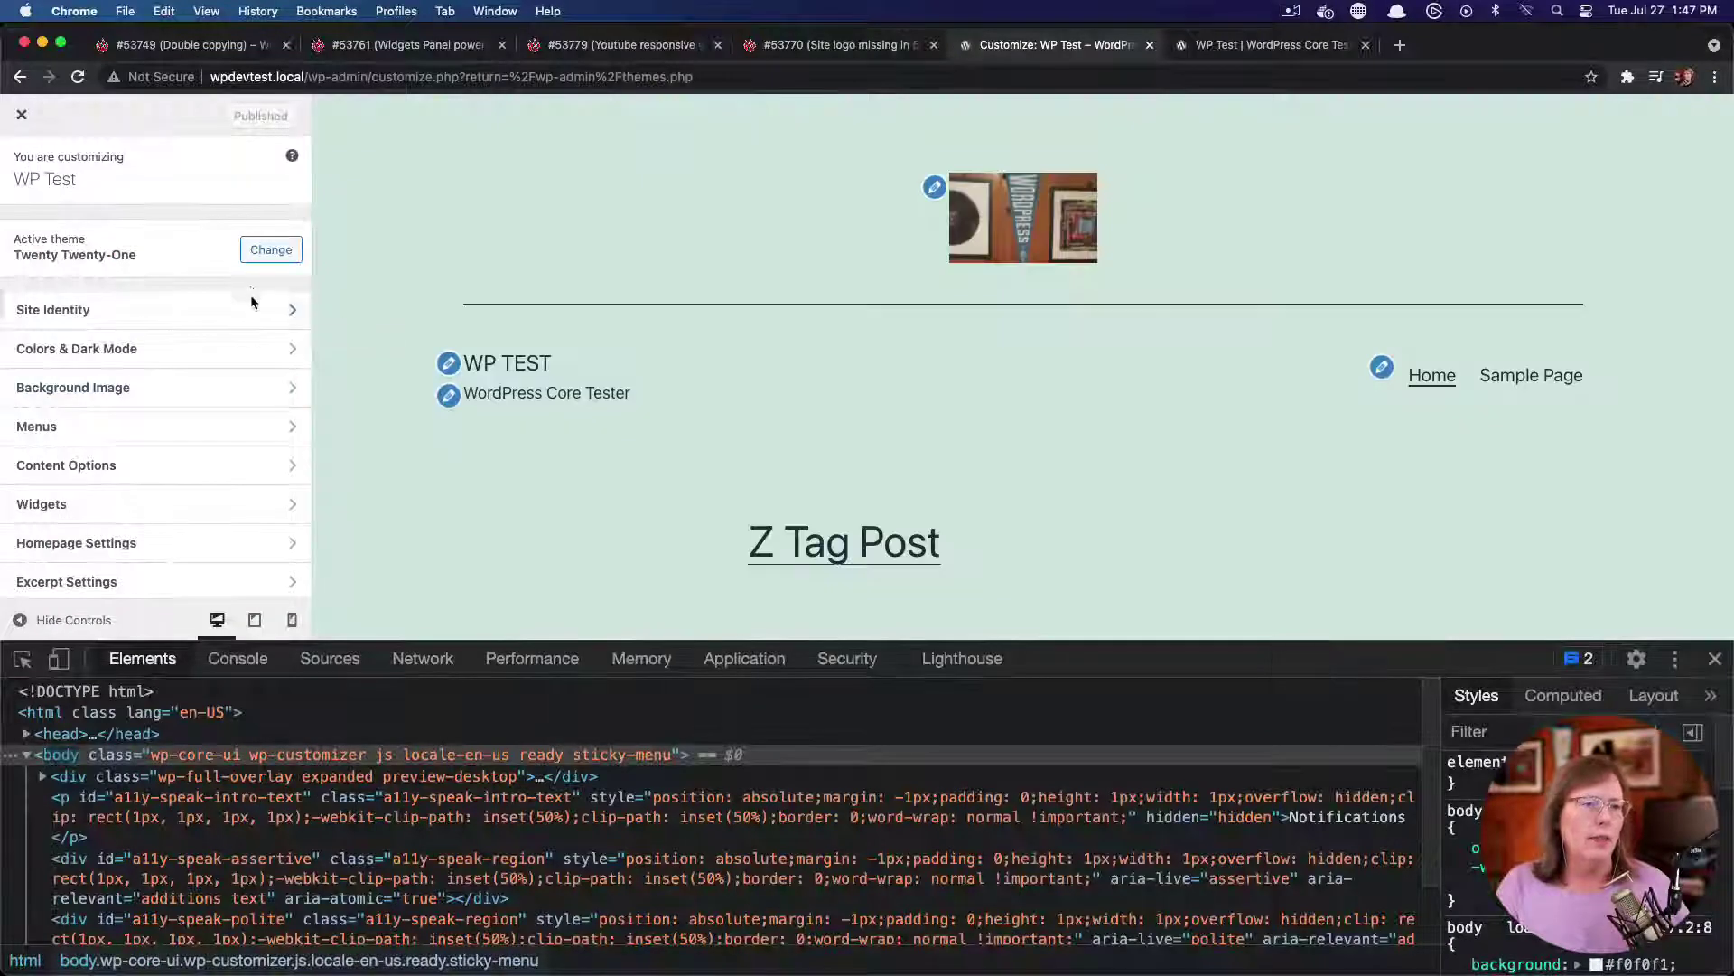
click(252, 302)
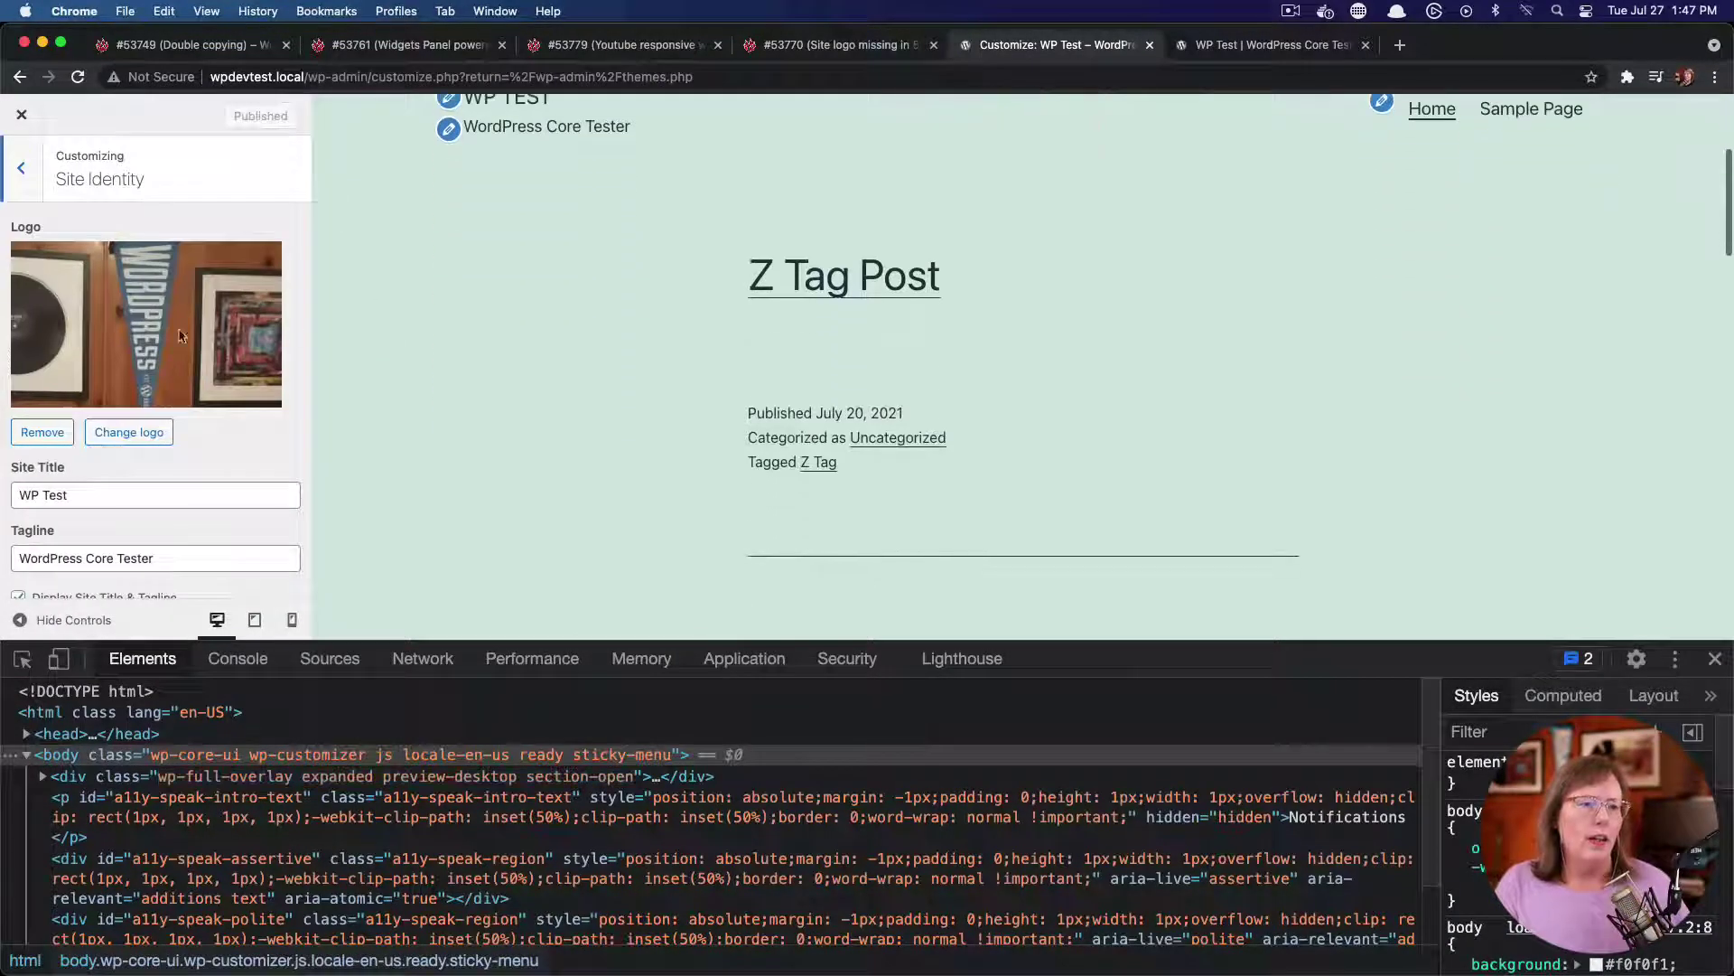
scroll(430, 302, up, 3)
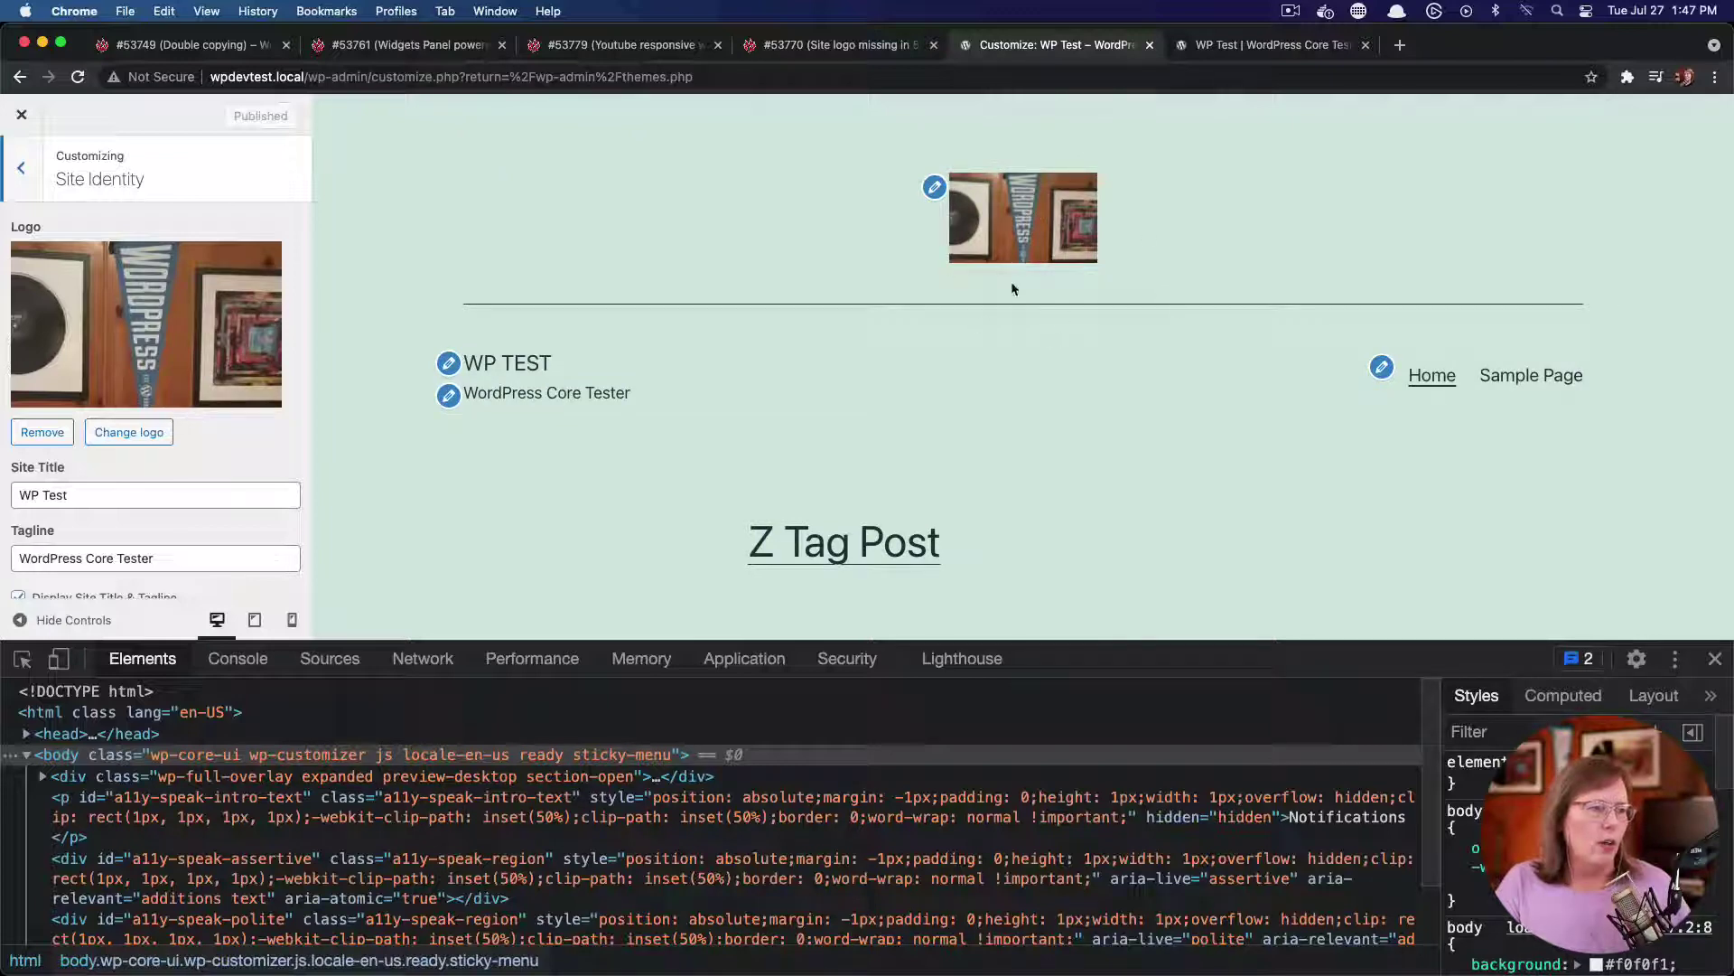
Replace Twenty Twenty-One's logo with cropped-WordPress-logotype-wmark-1.png from the media library without cropping, and publish the change
click(55, 435)
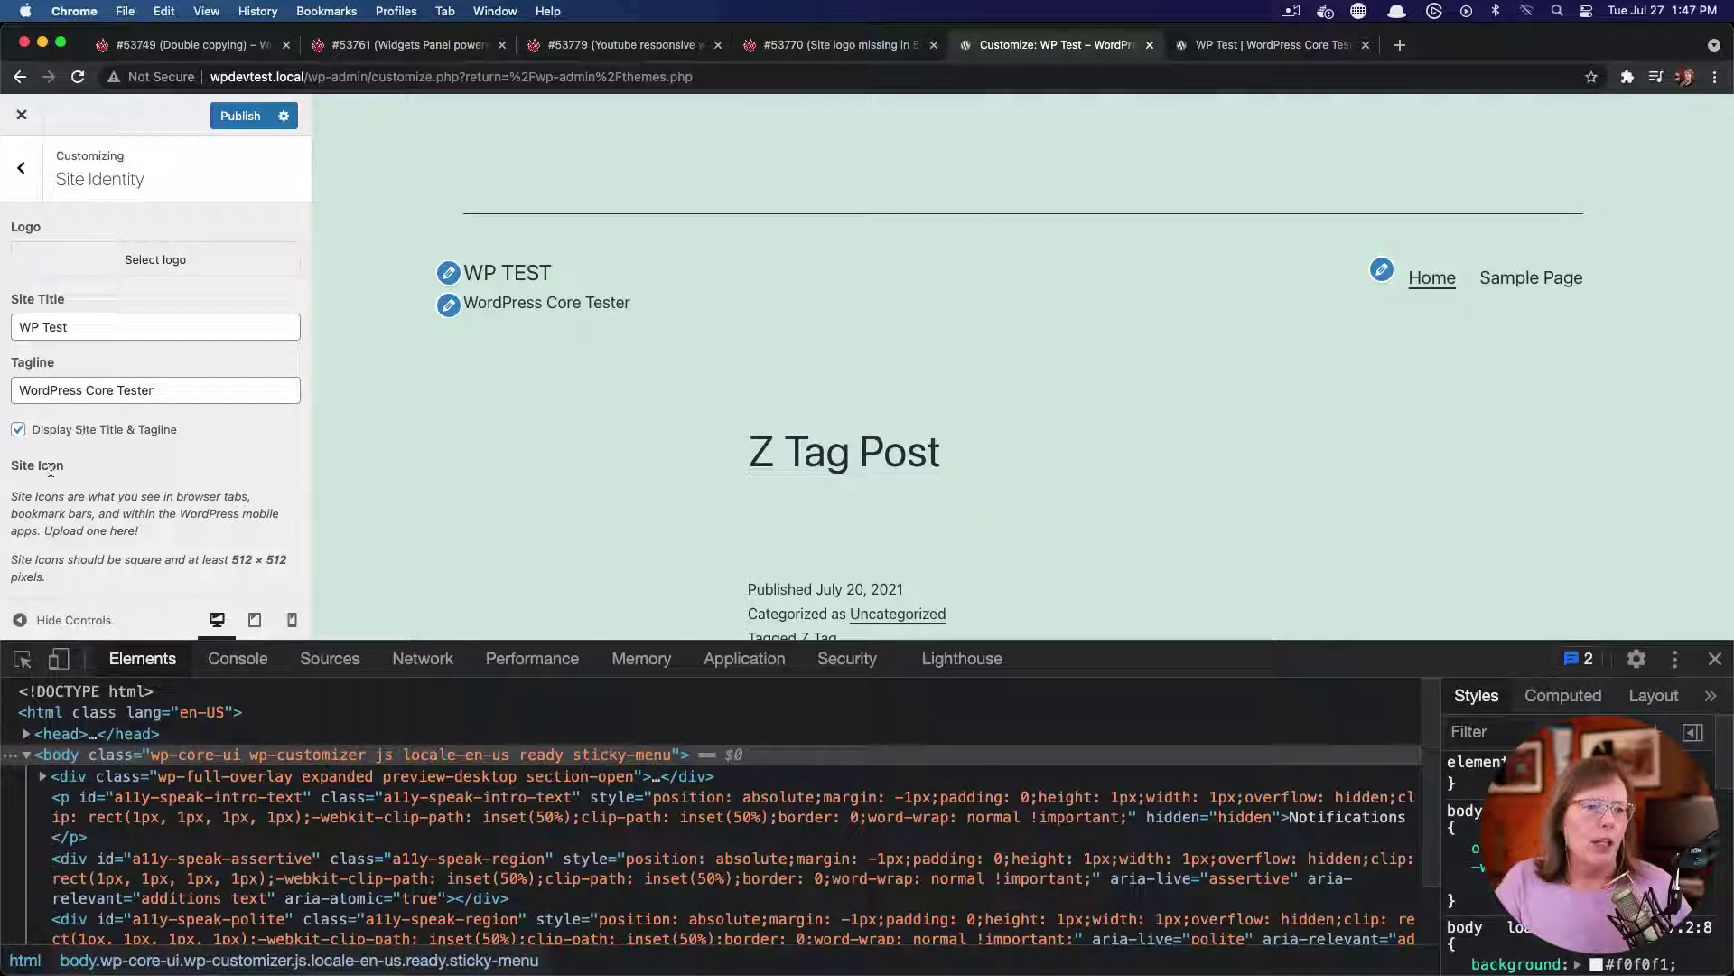
click(146, 270)
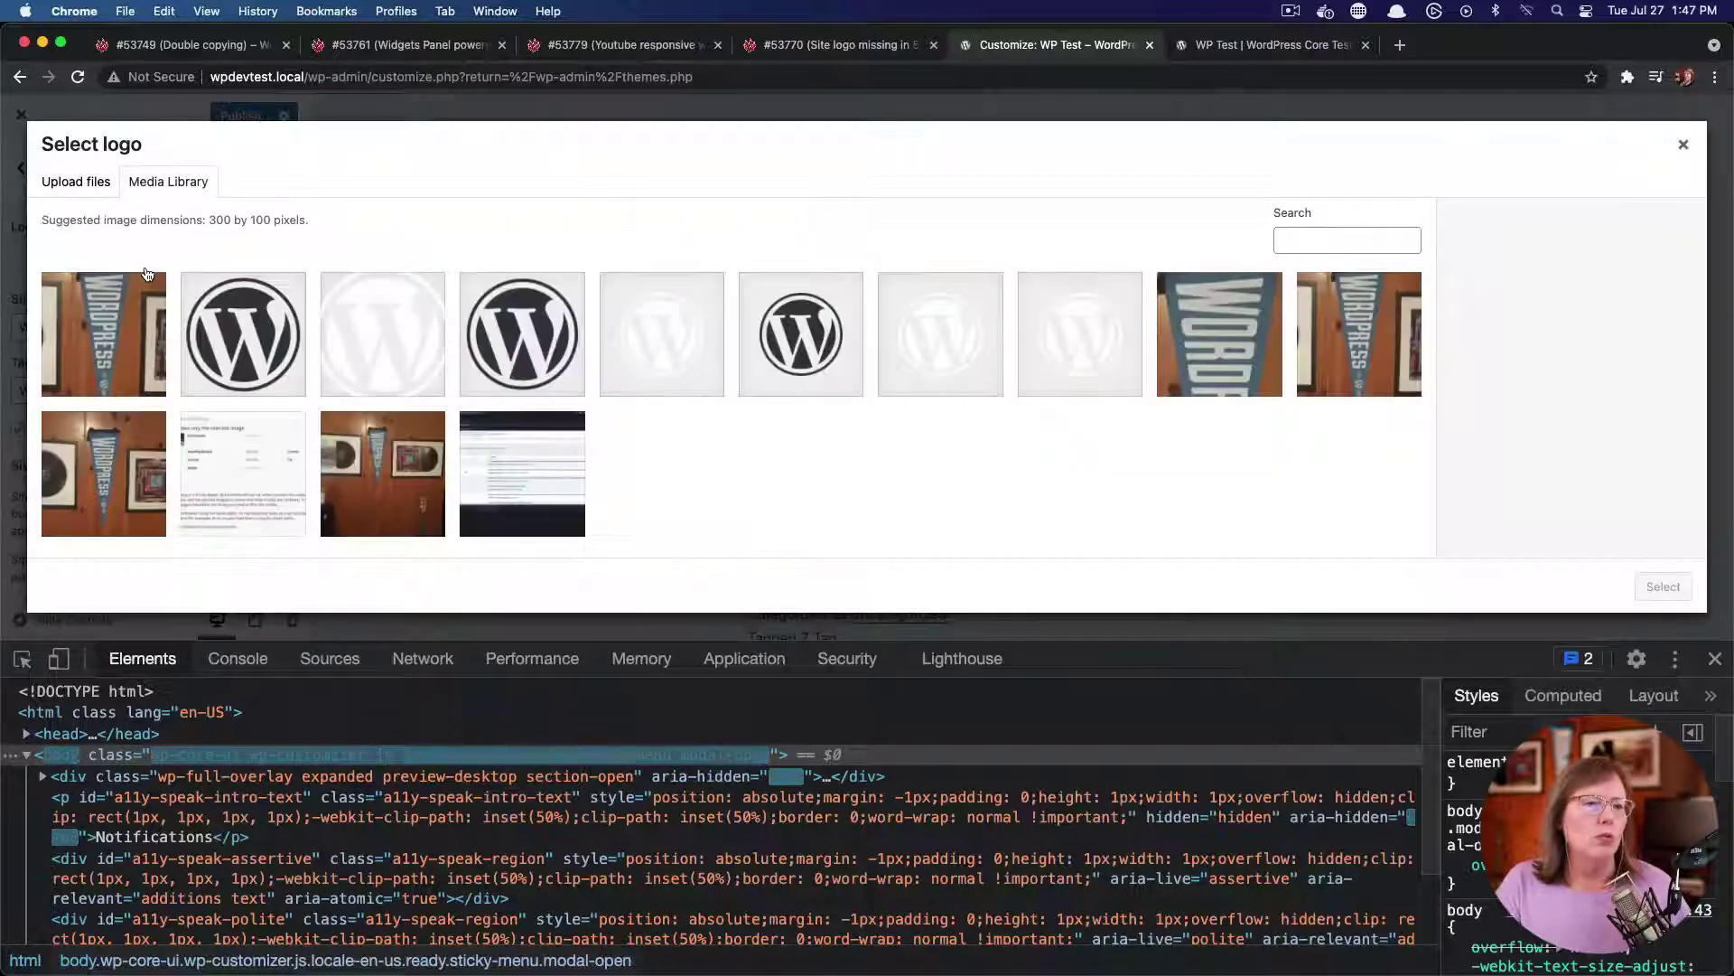
click(255, 331)
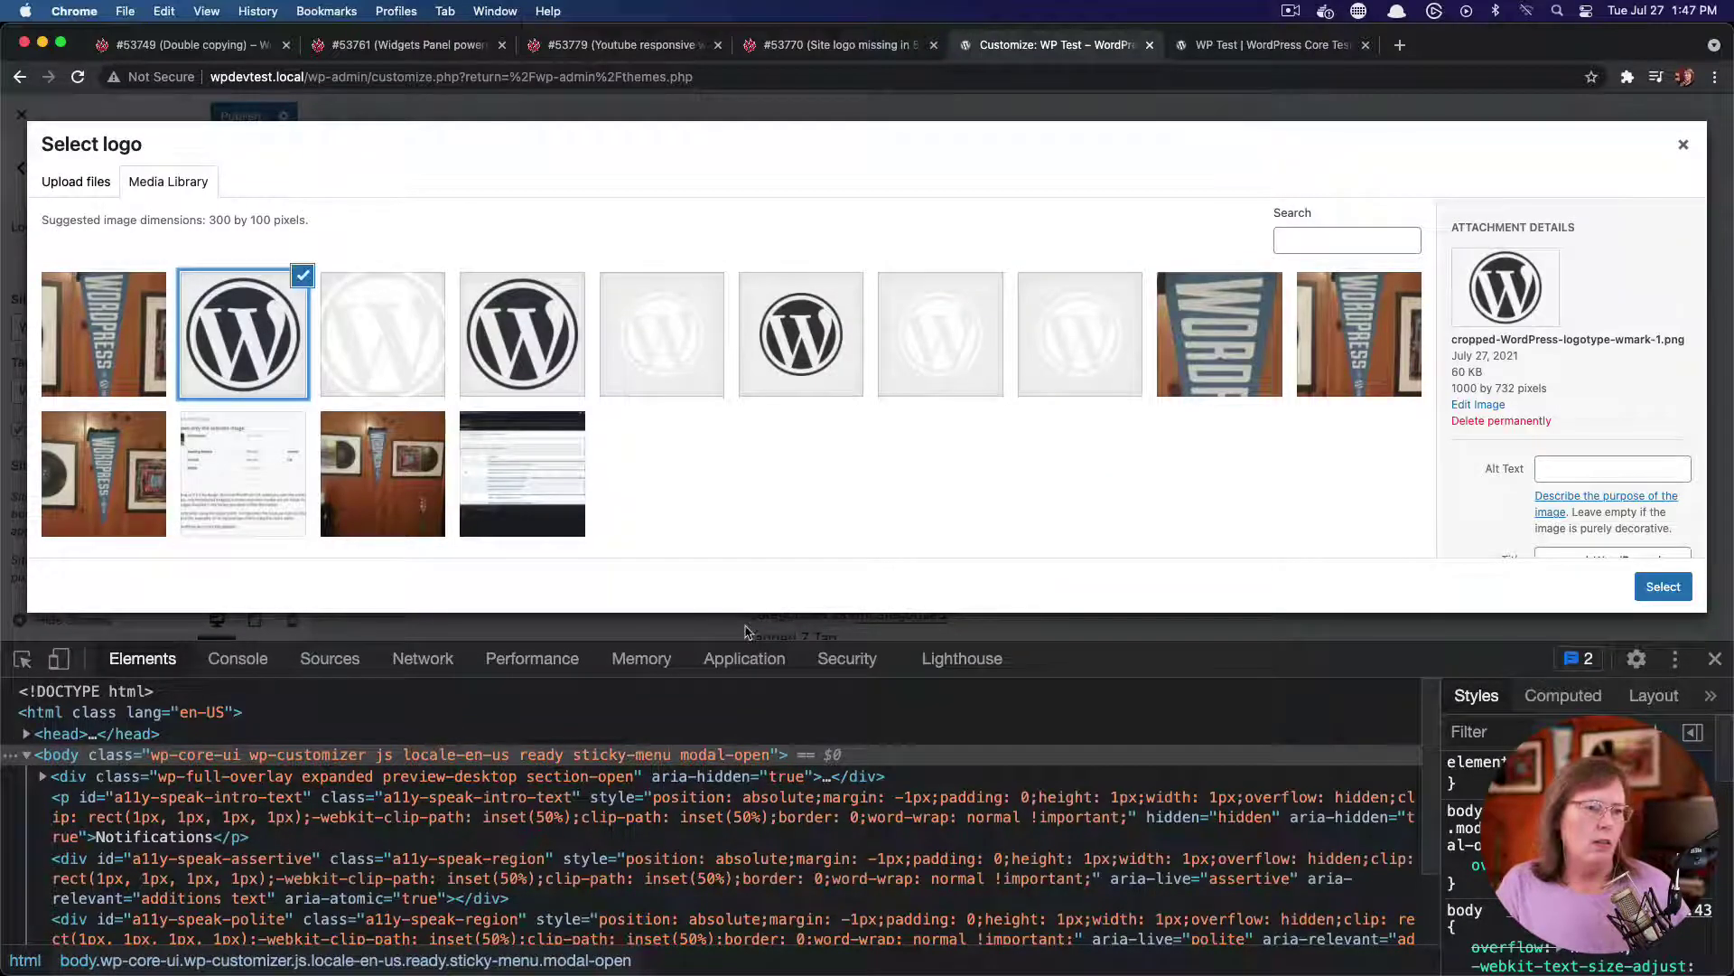
click(1663, 586)
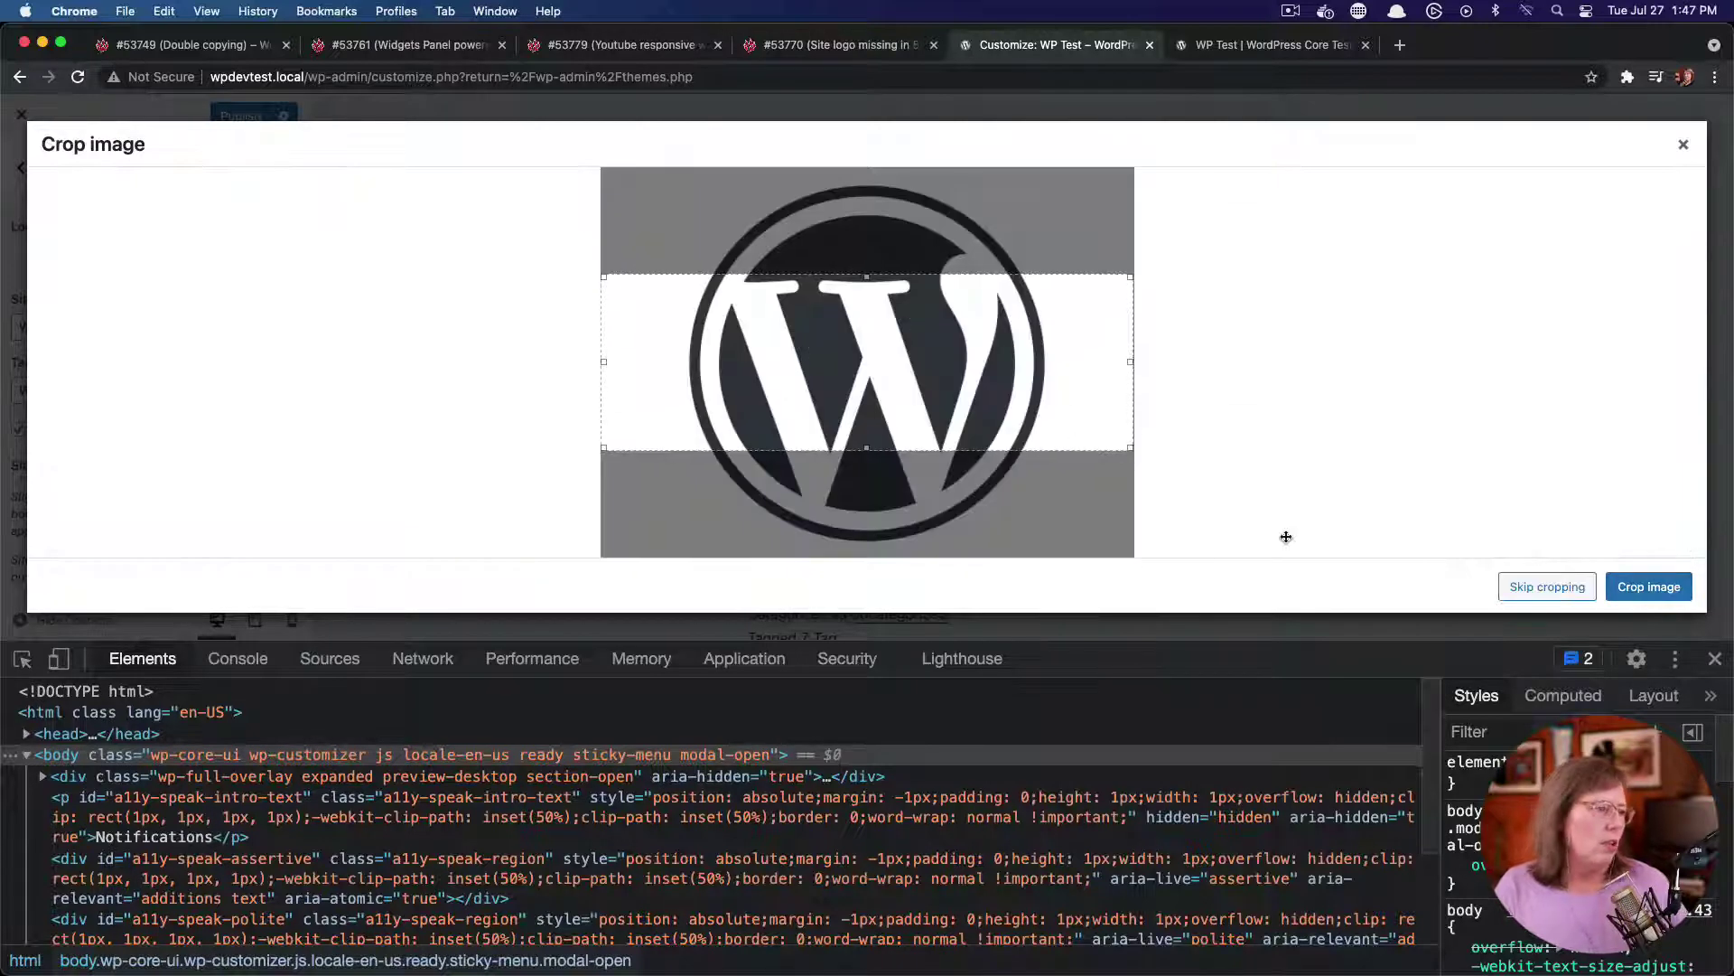
click(1546, 586)
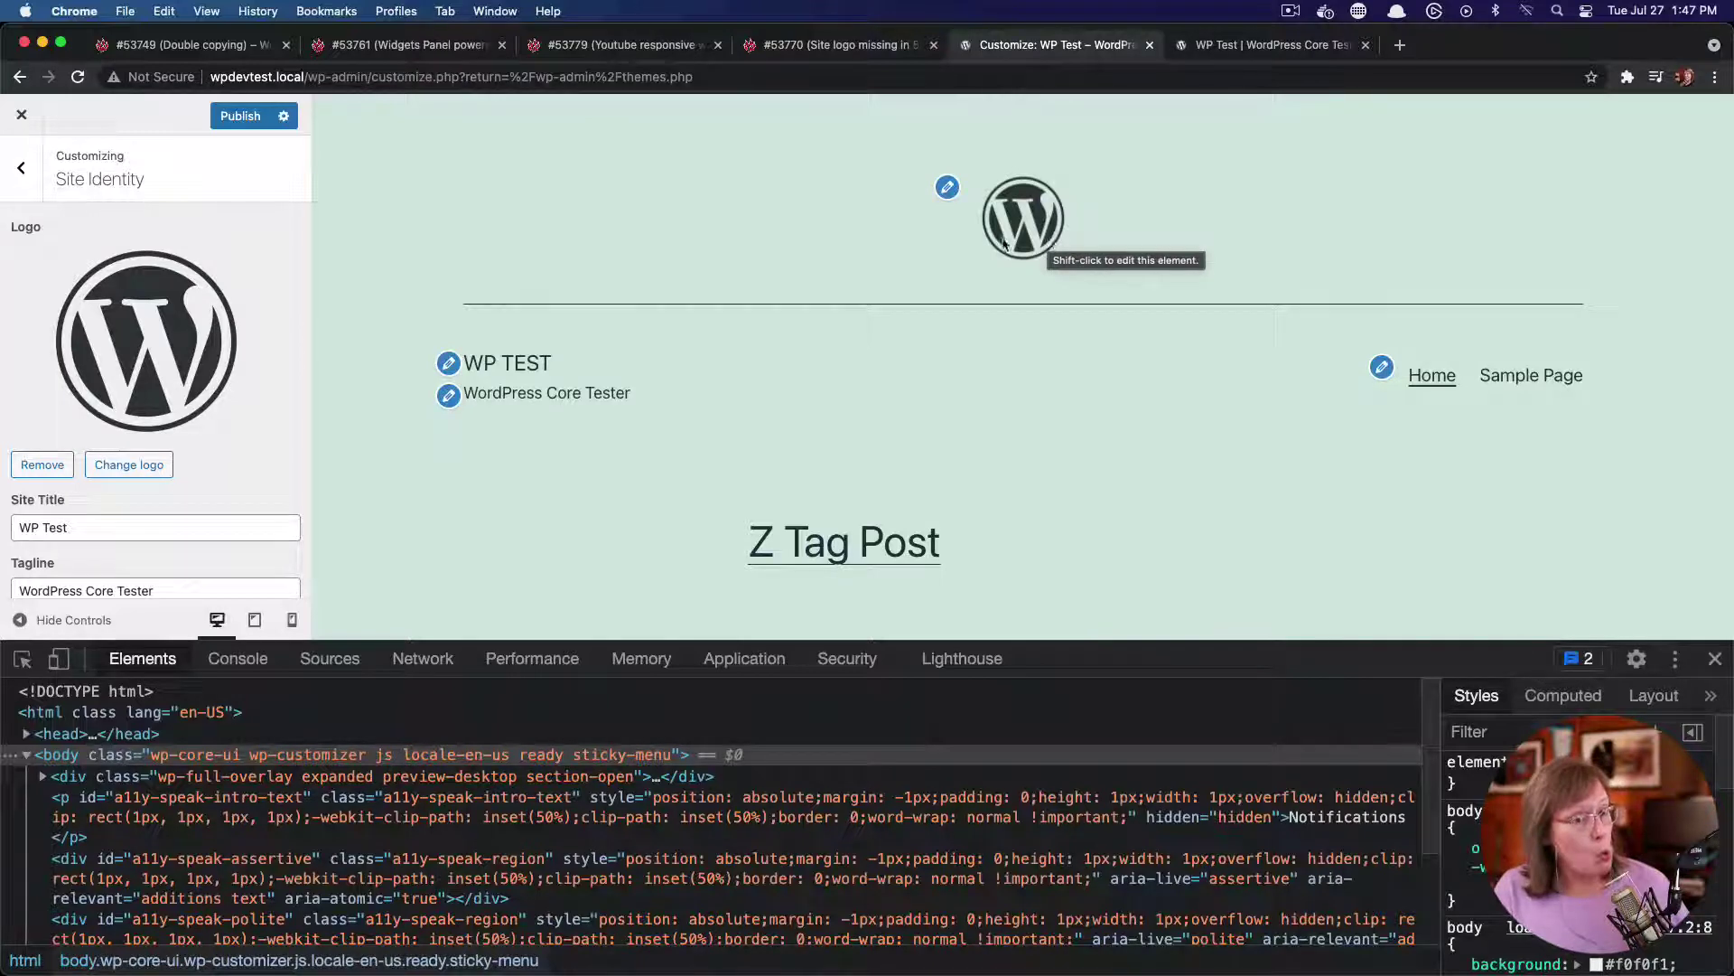
click(271, 120)
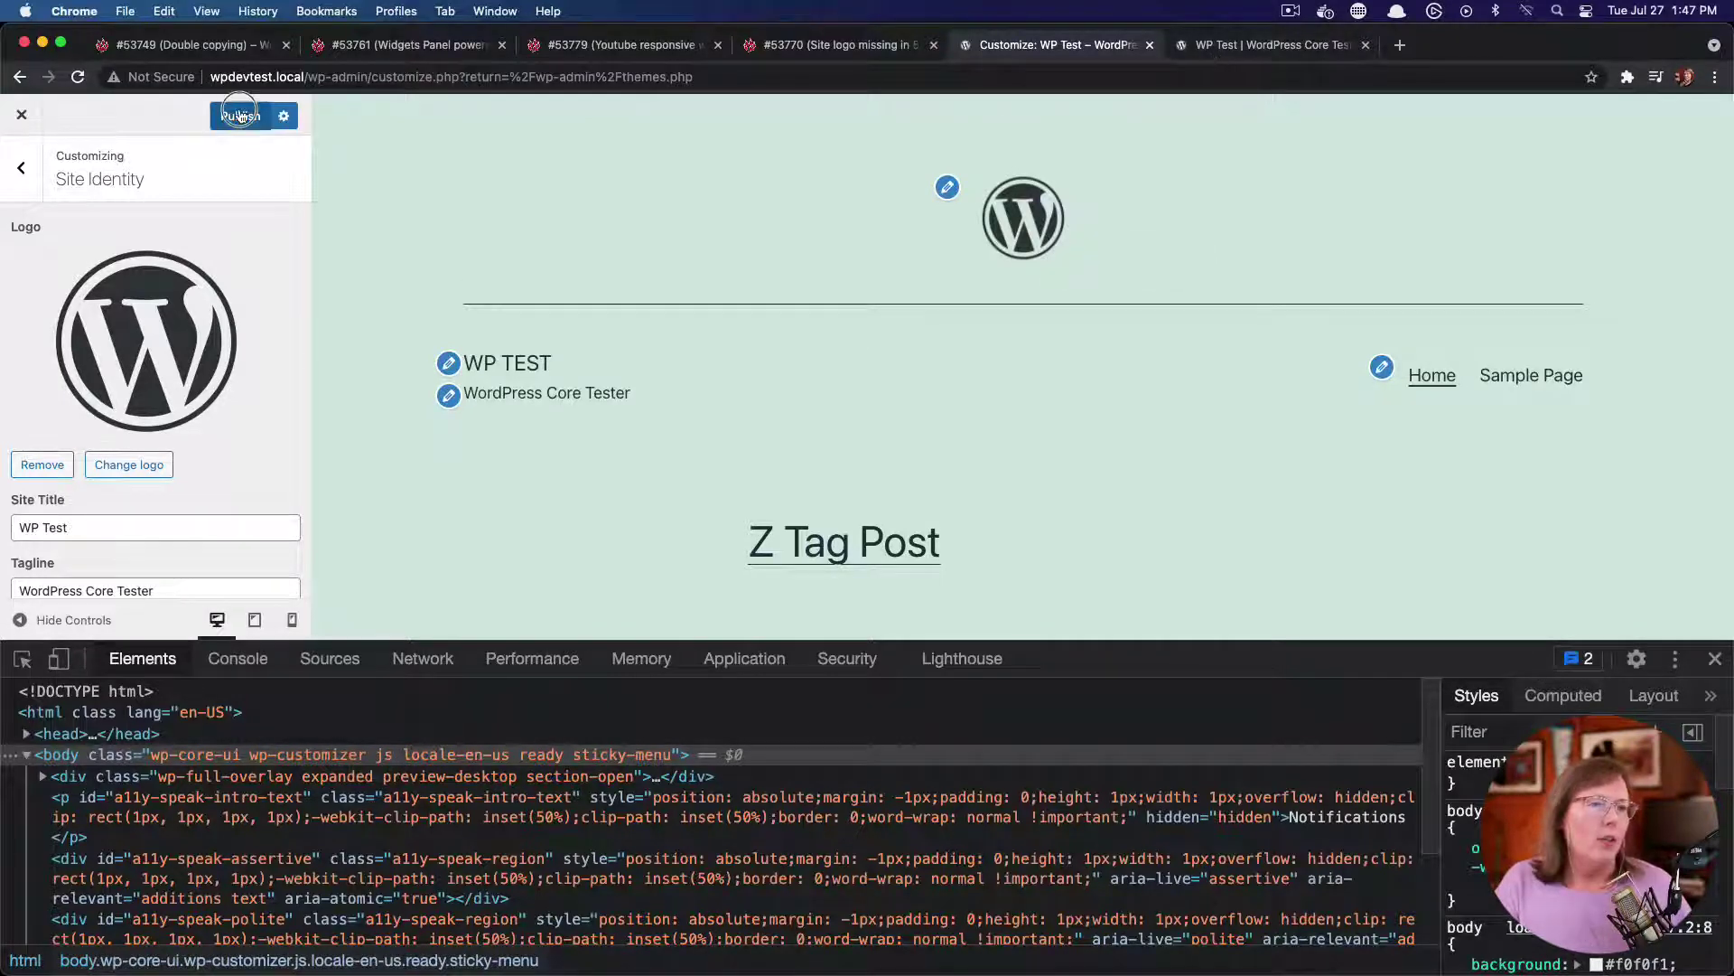
Reload the front-end page to check the dark WordPress logo in the header, and return to the Customizer
click(1258, 43)
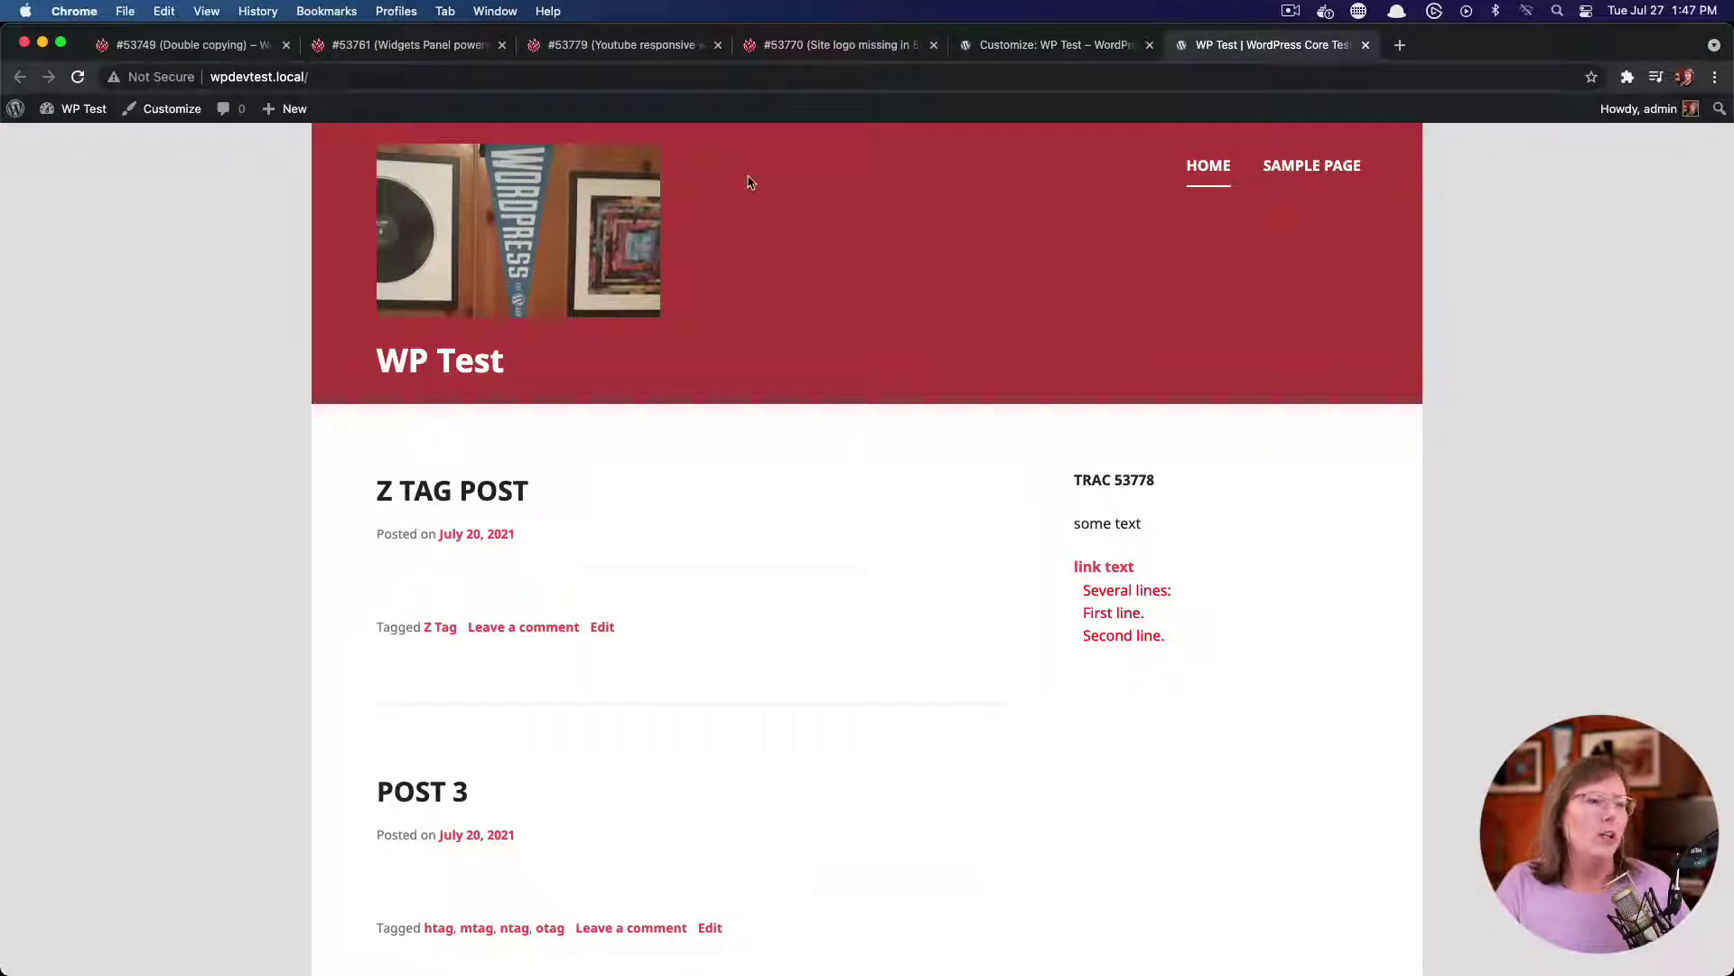
click(78, 76)
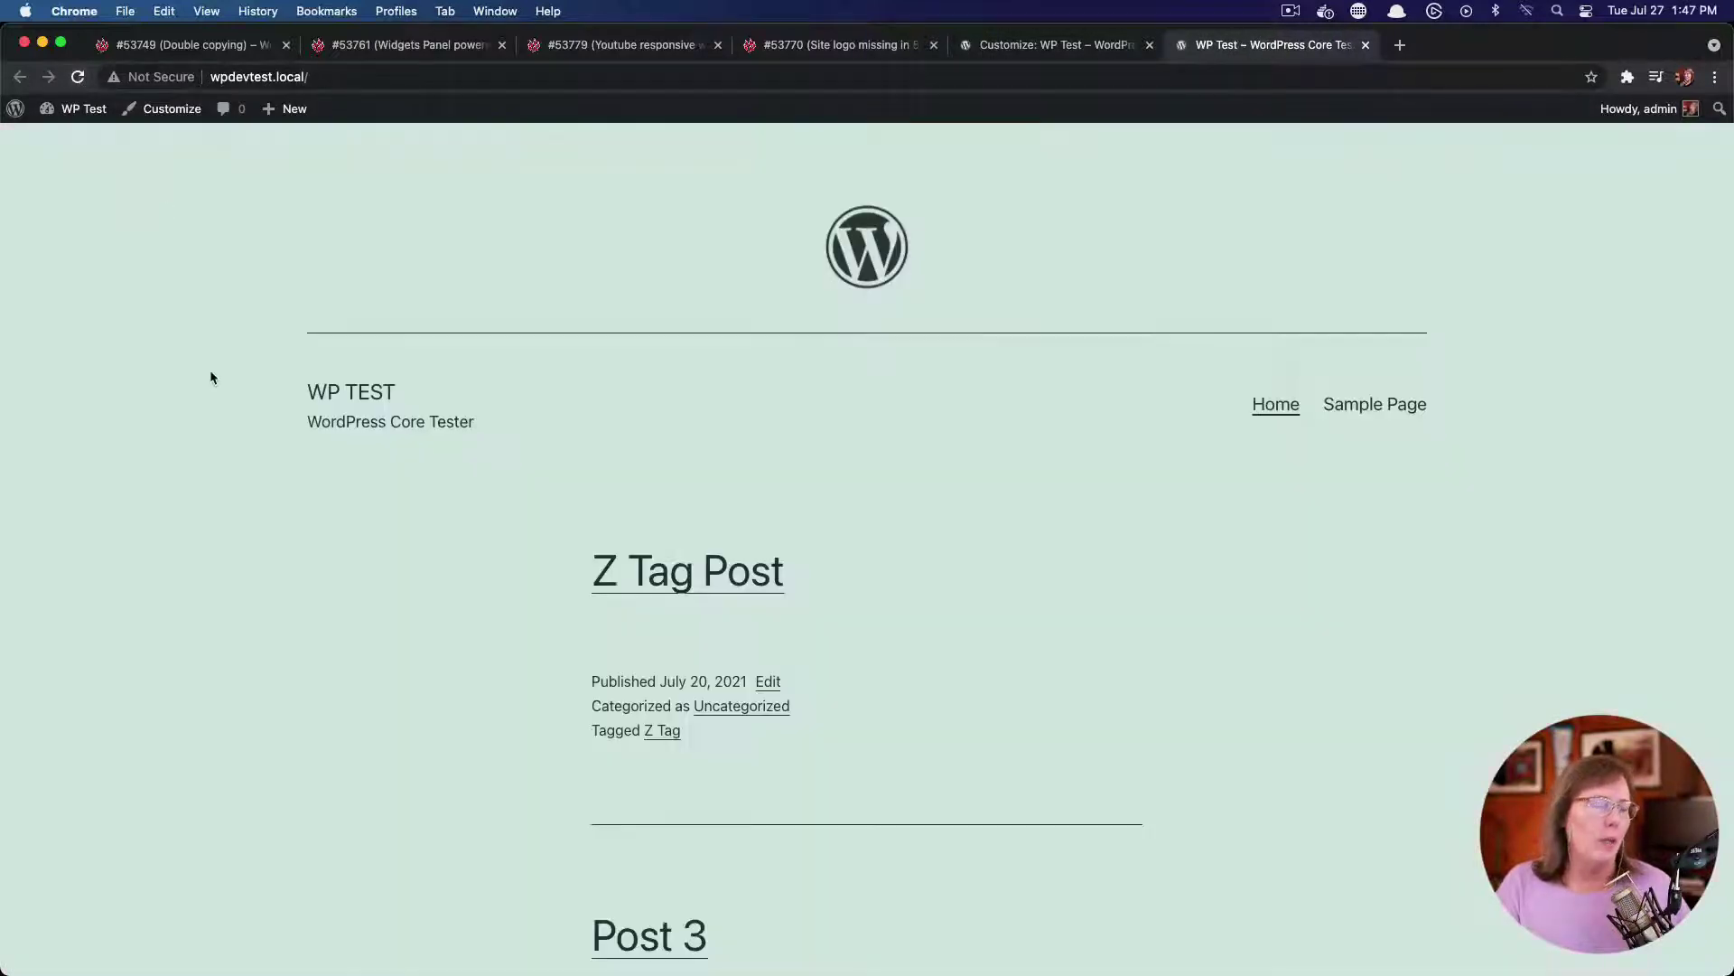
click(1046, 47)
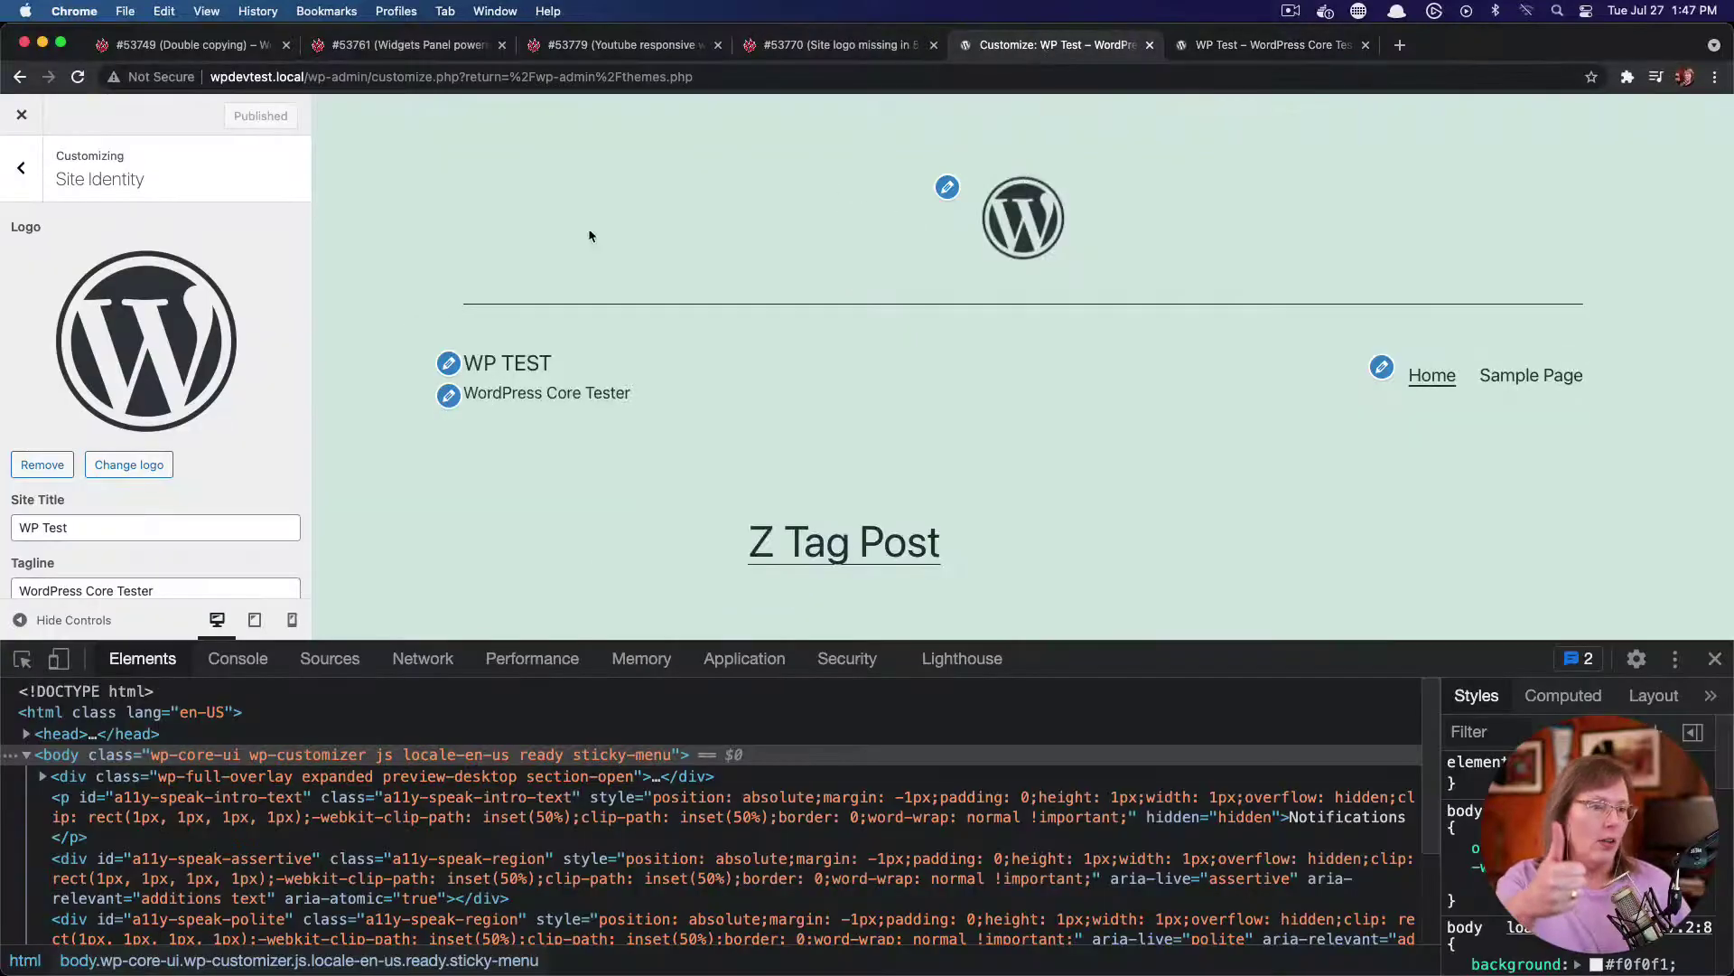
Replace the dark WordPress logo with the first pennant photo in the media library, skipping the crop, and publish the change
click(42, 464)
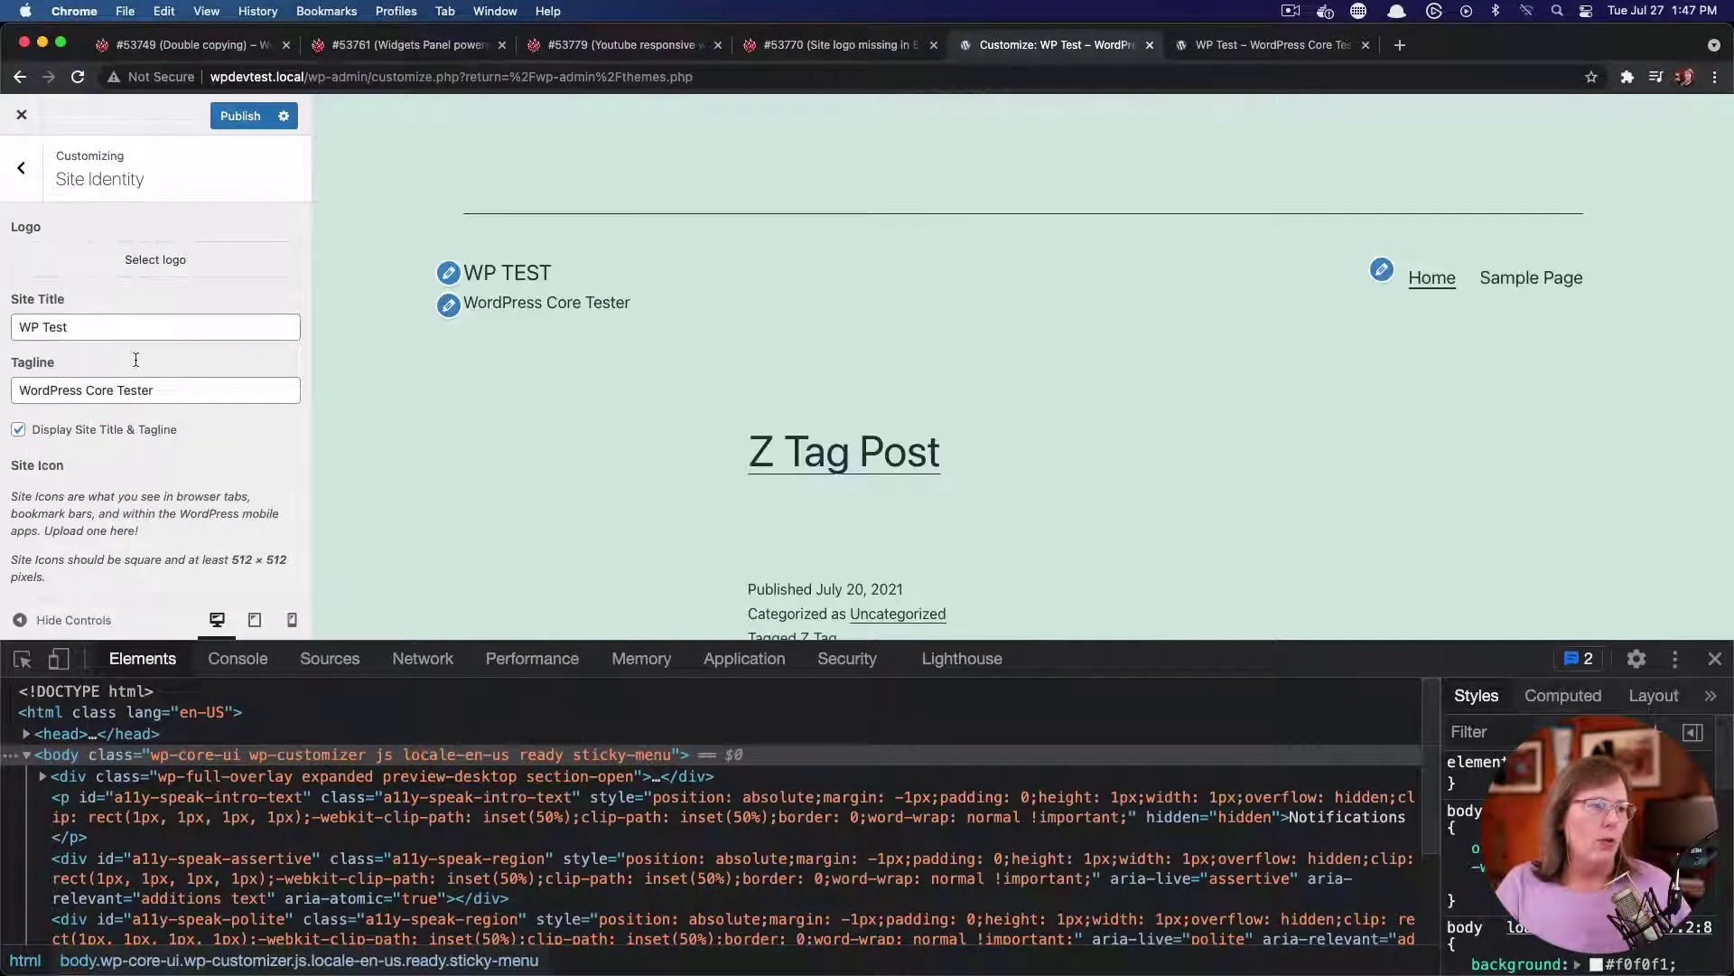
click(140, 262)
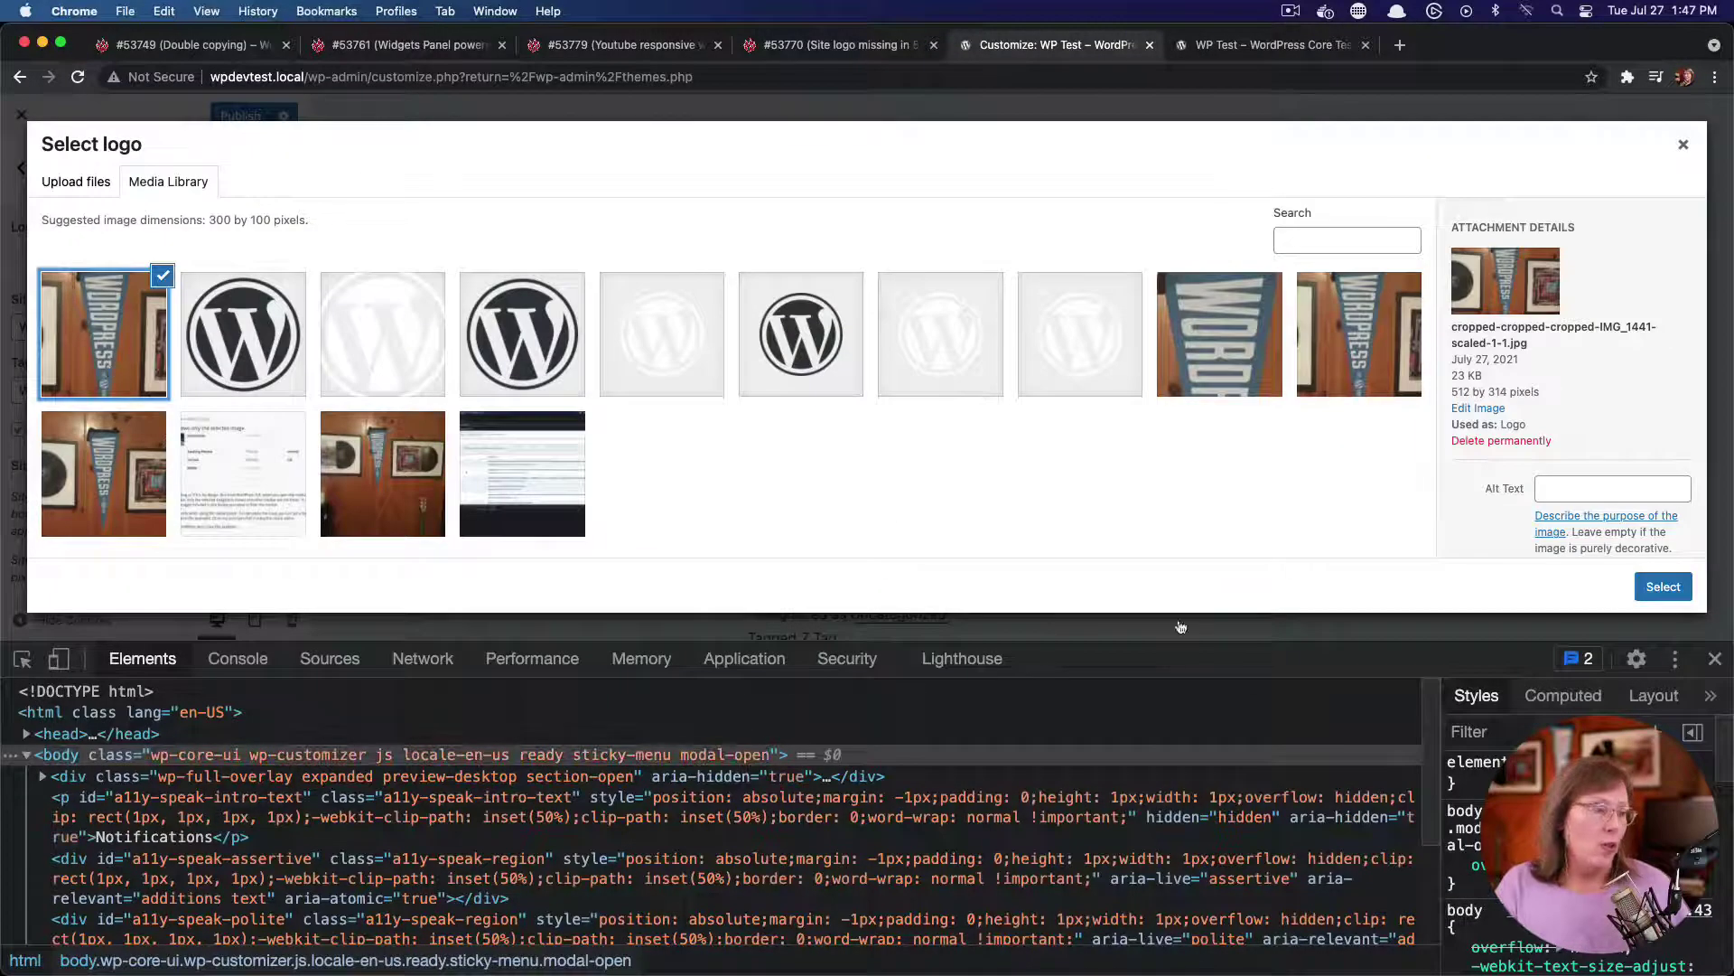
click(1662, 586)
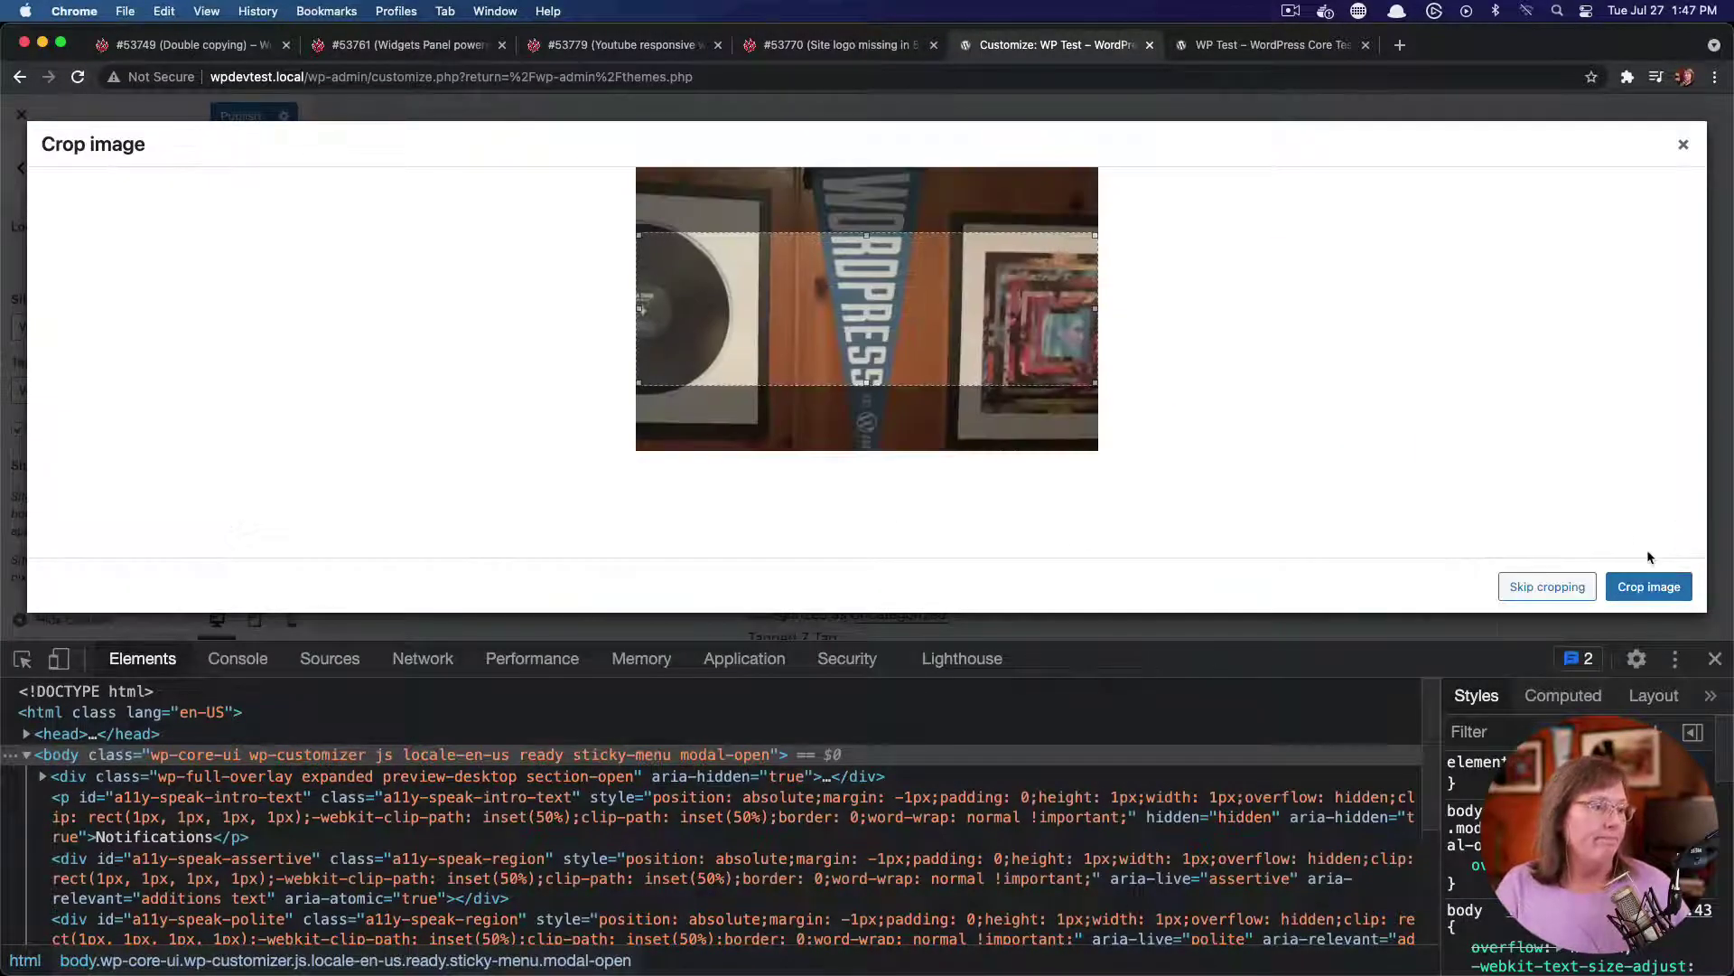
click(1547, 586)
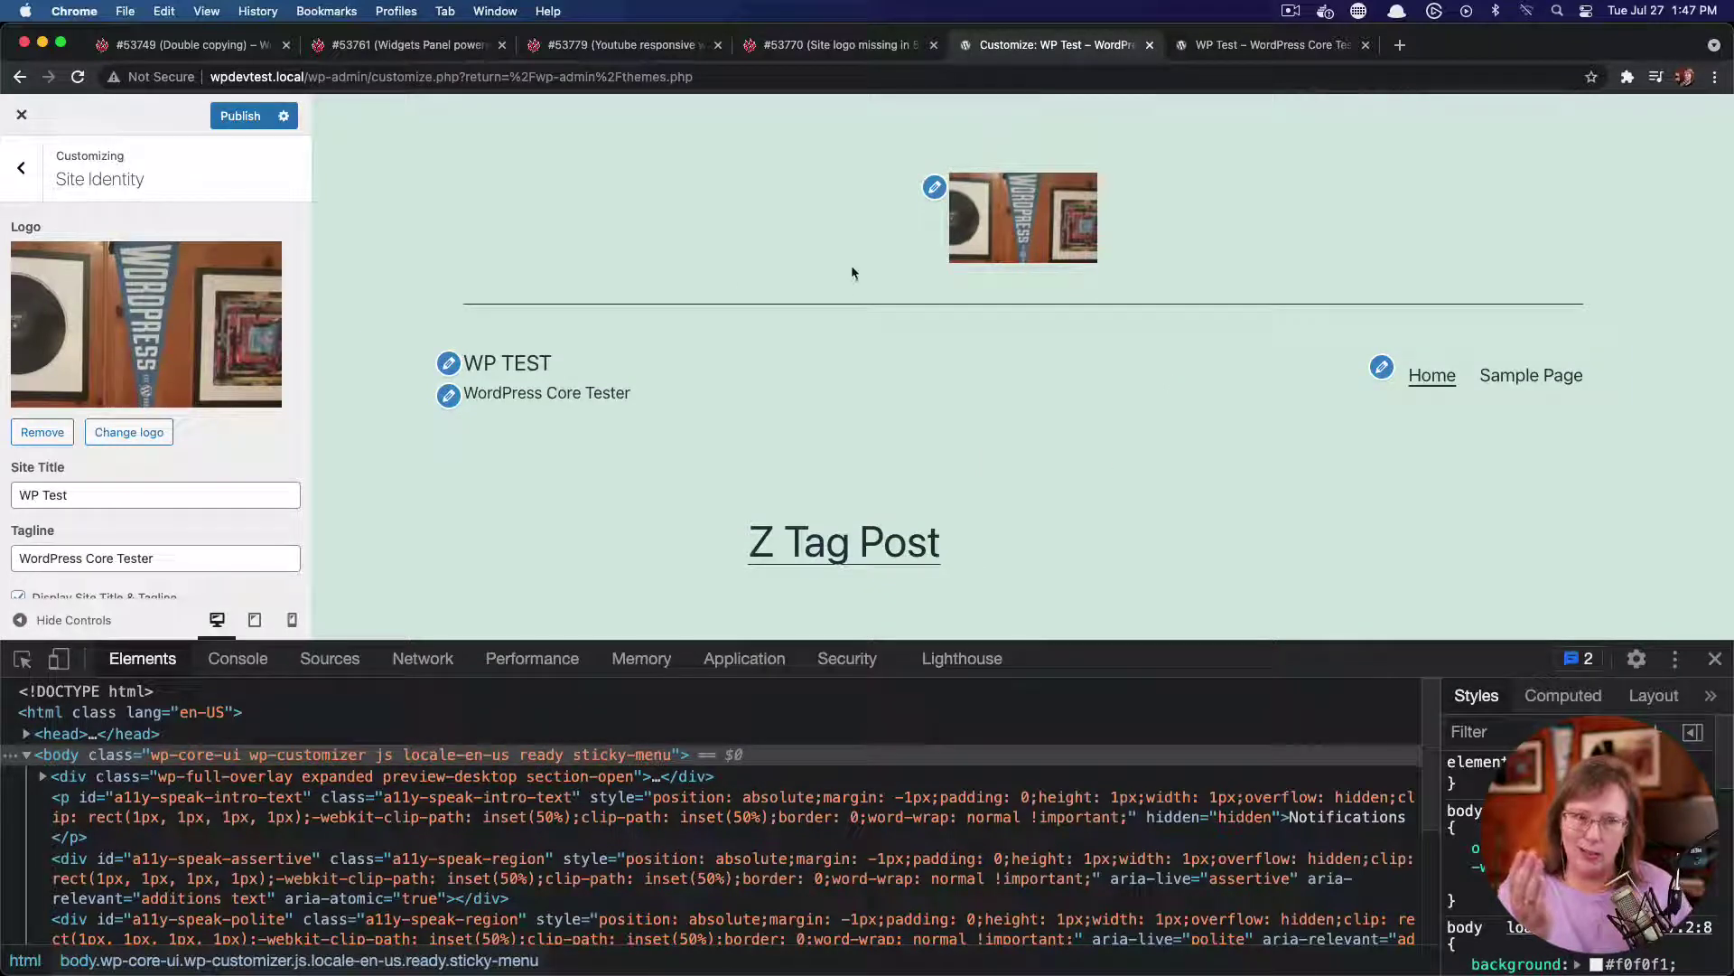
click(240, 117)
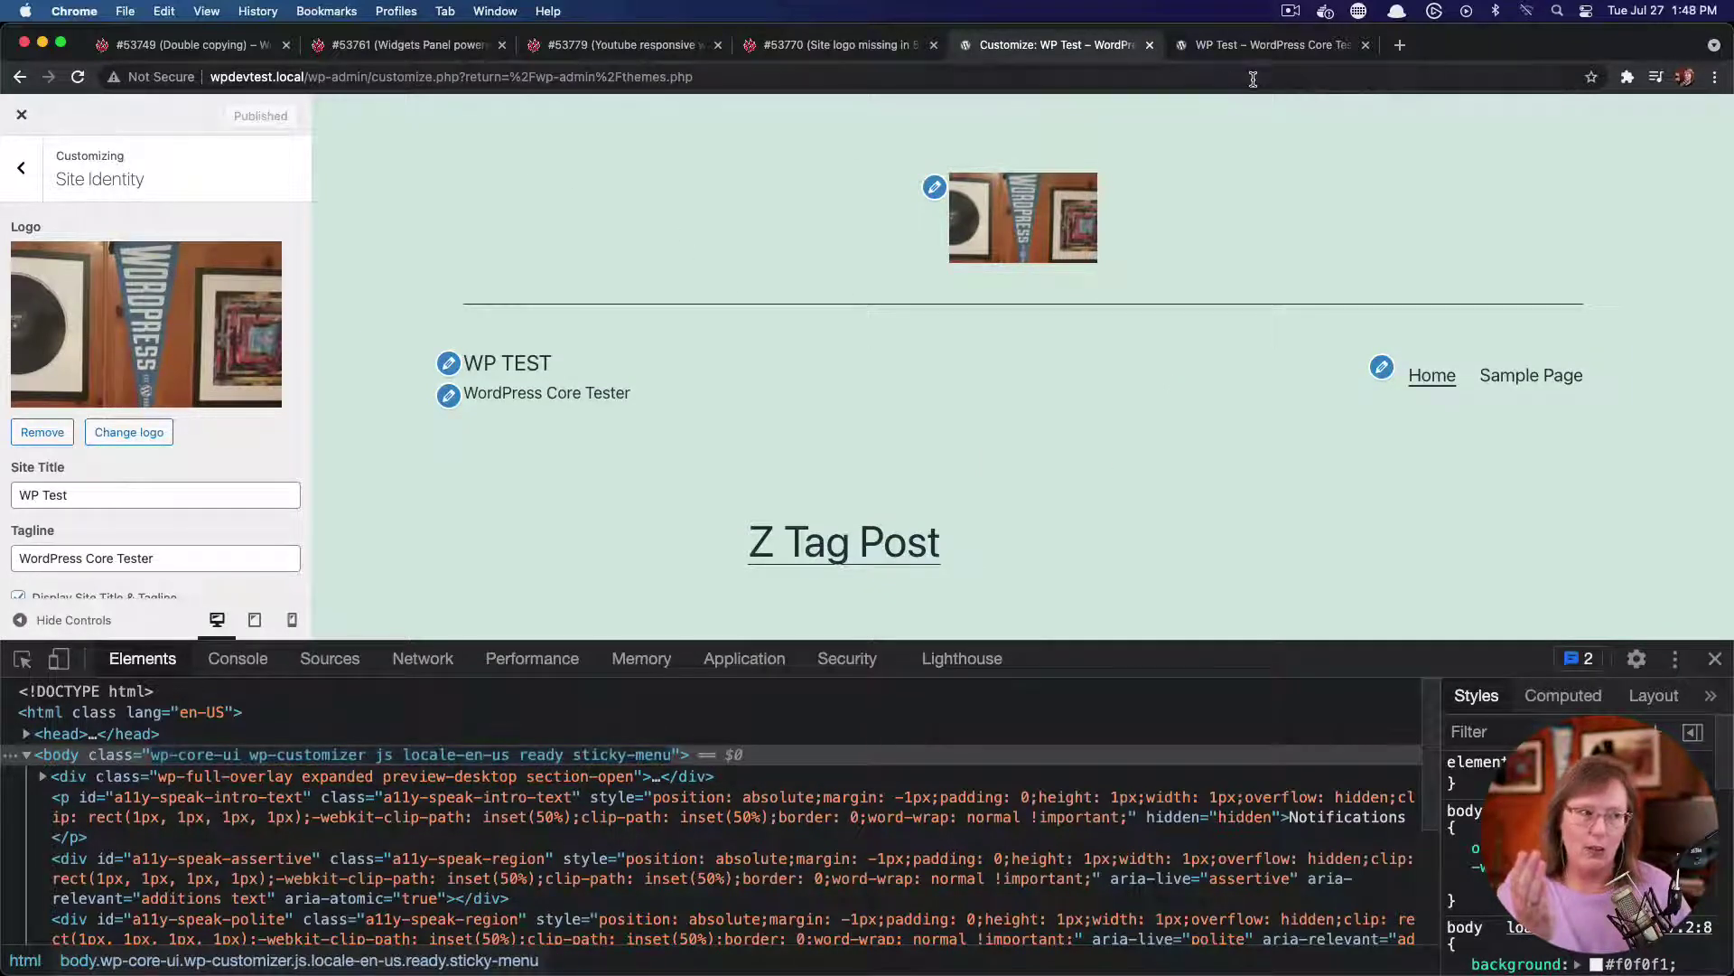
Reload the front-end page to check the pennant photo in Twenty Twenty-One's header, and return to the Customizer
click(1264, 50)
click(78, 80)
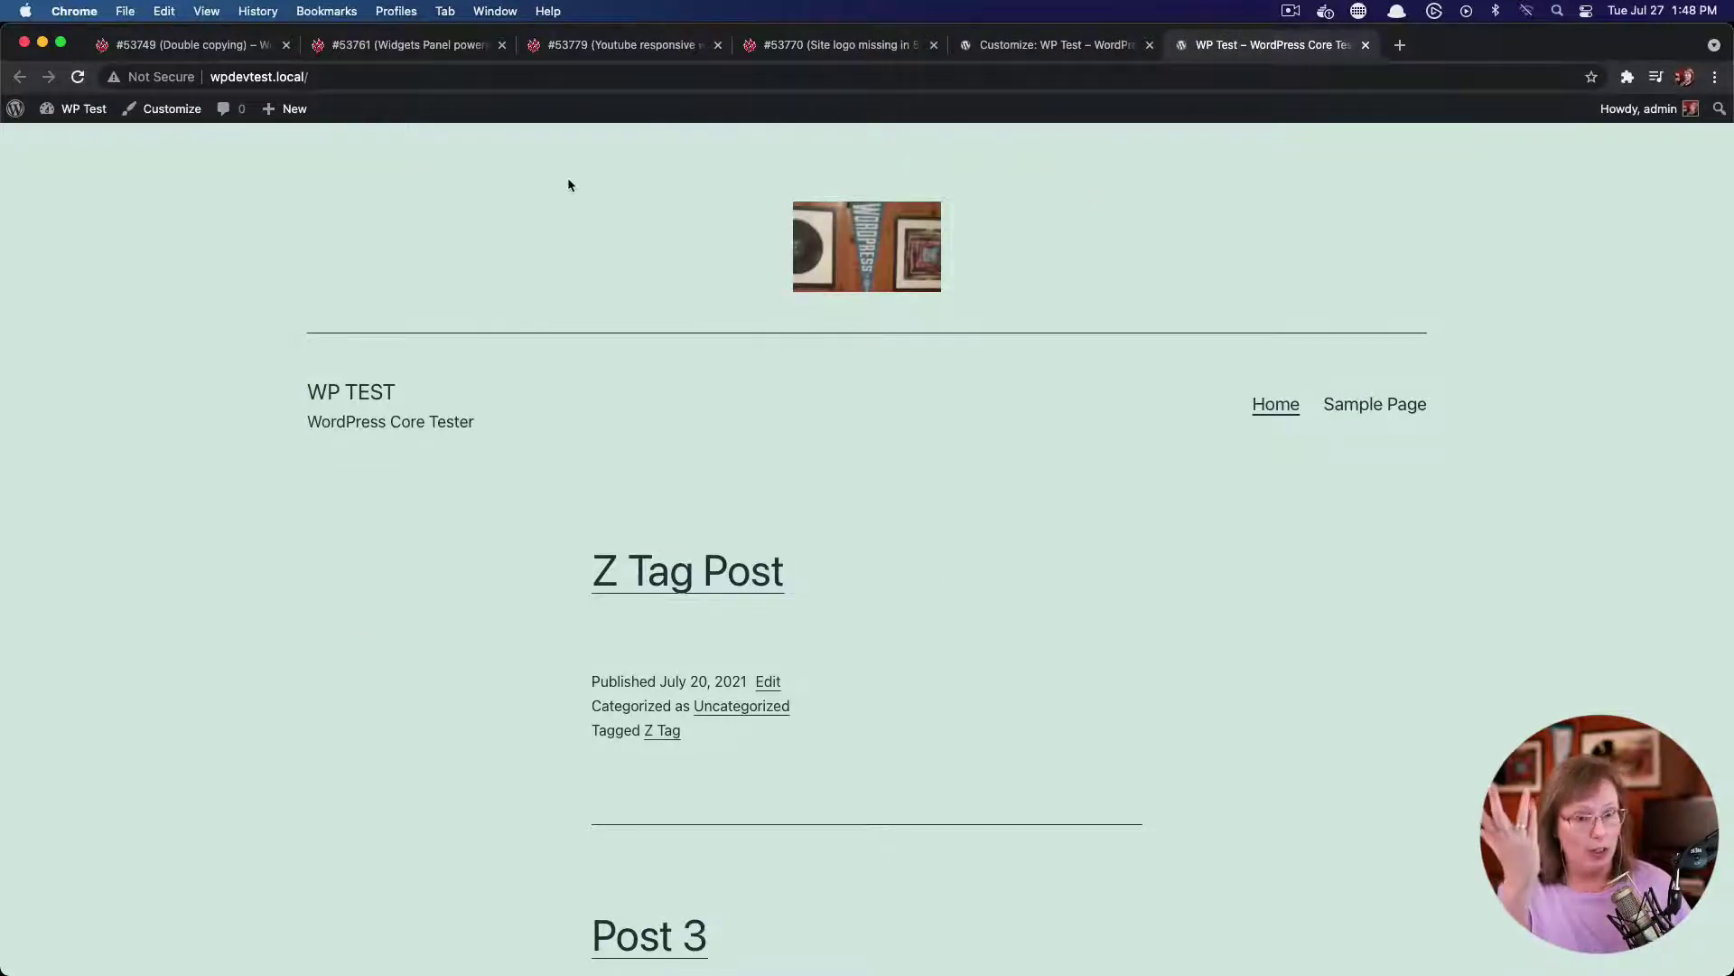
click(1046, 47)
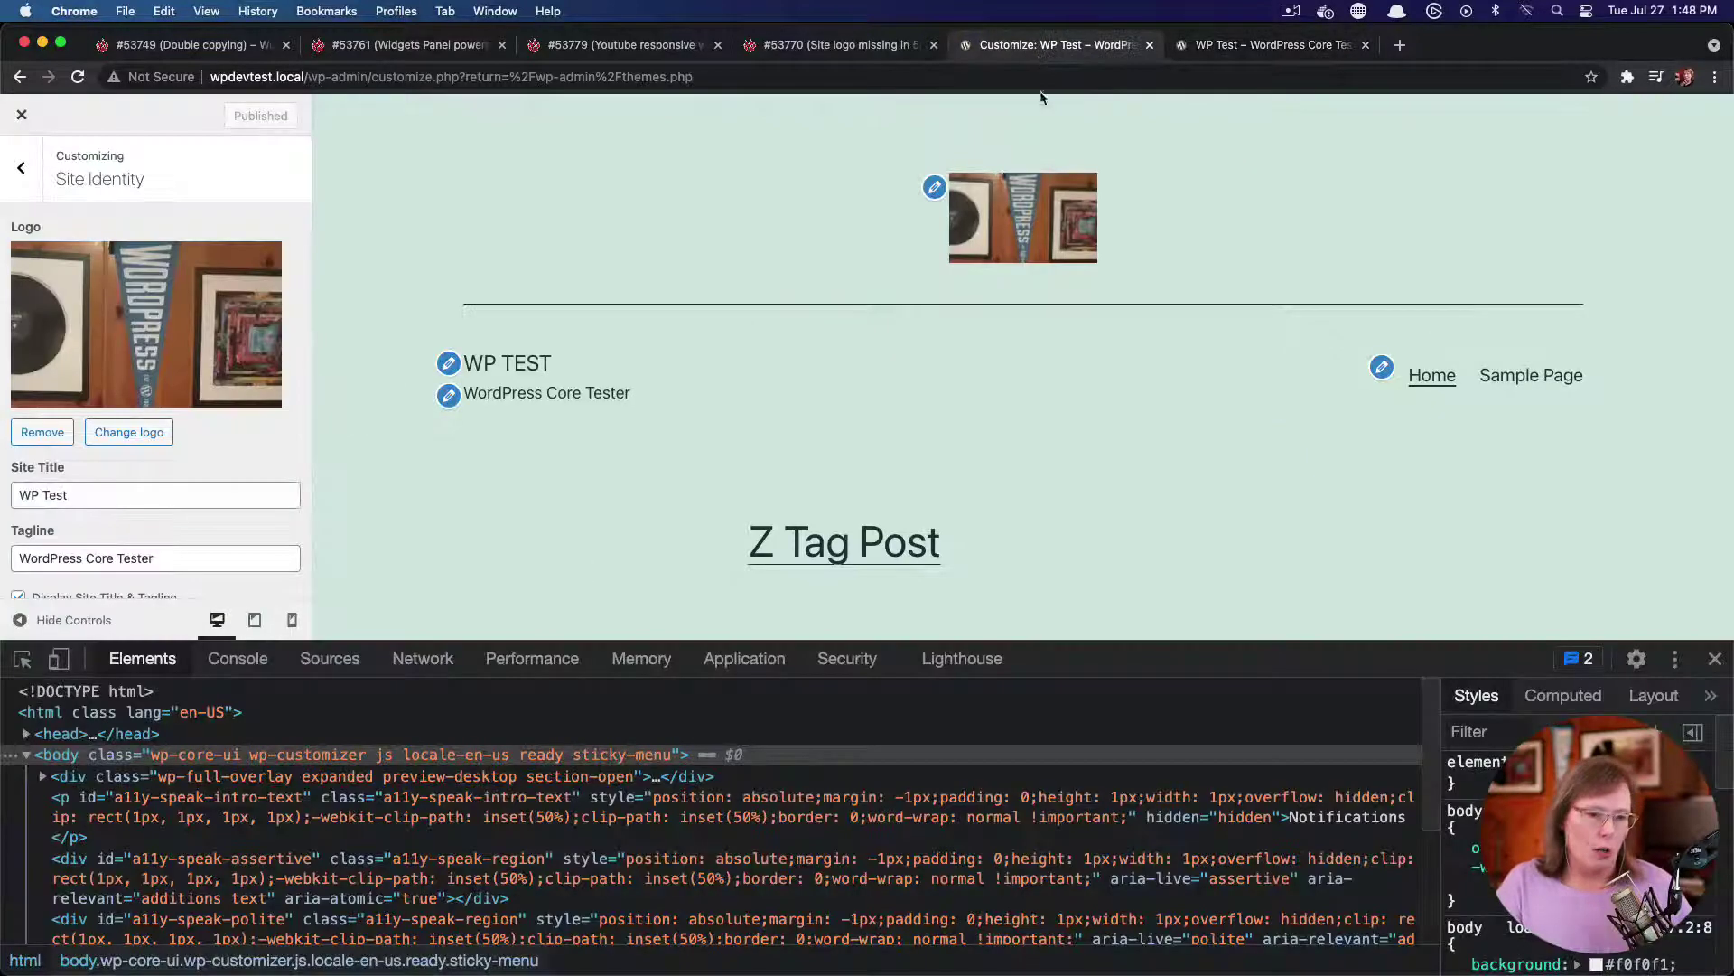
Remove the pennant logo, publish the change, and check the reloaded front-end header
click(44, 433)
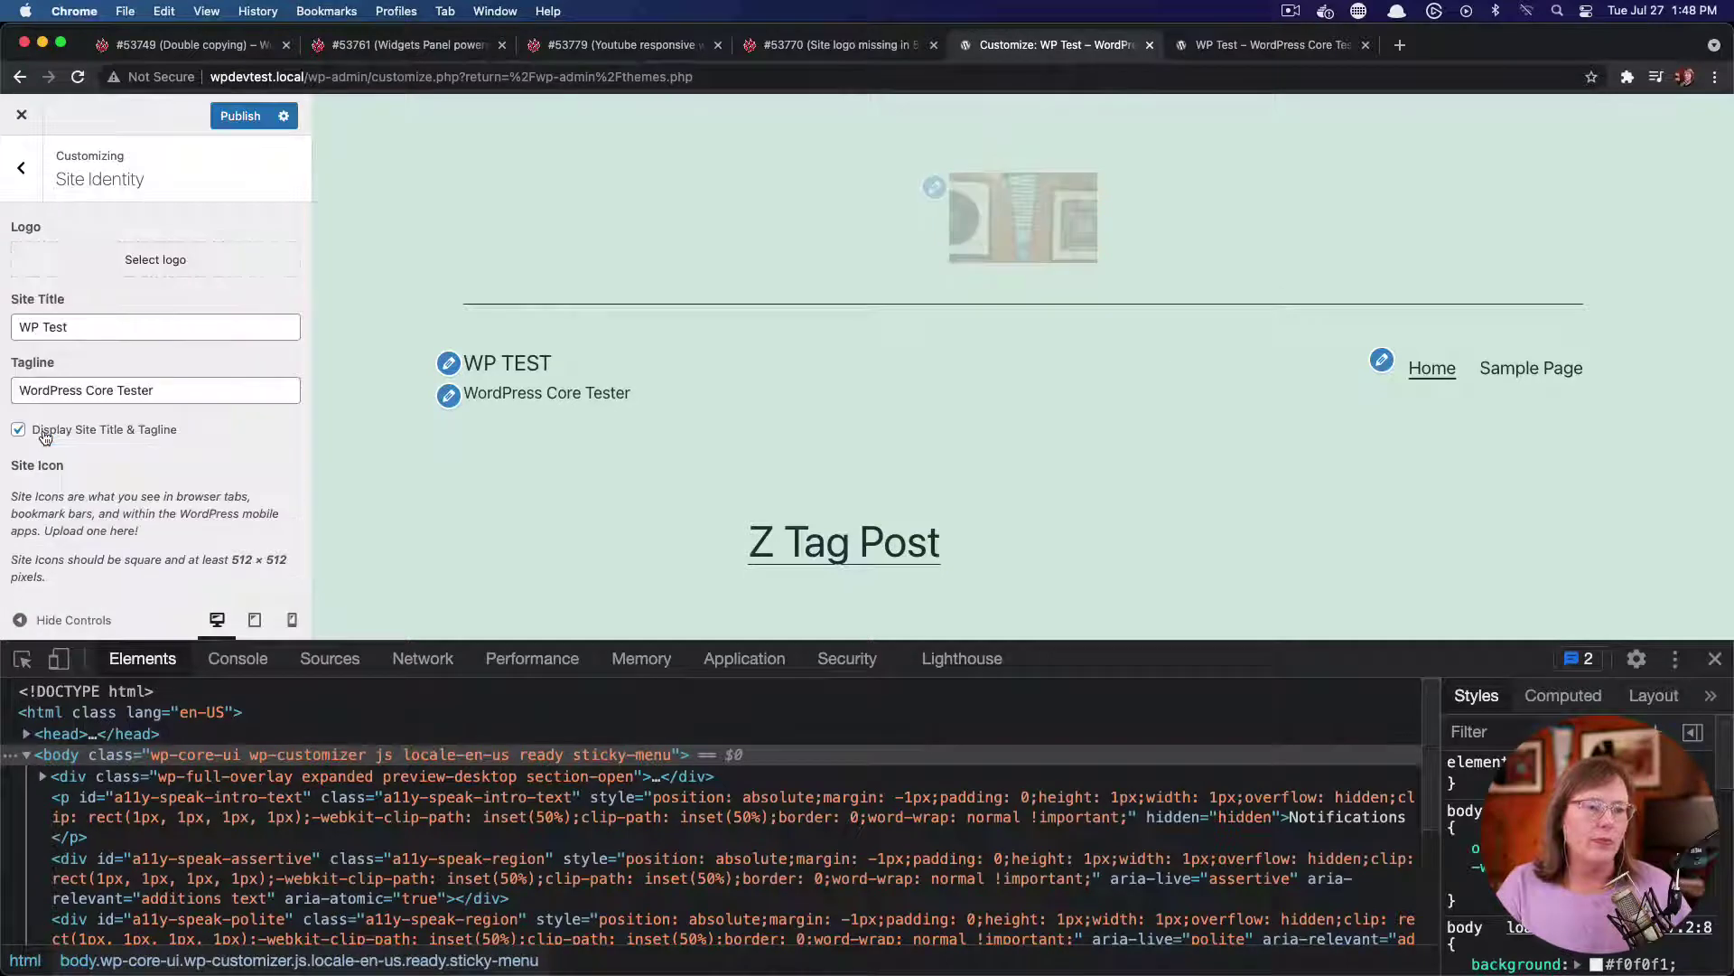
click(240, 115)
click(1249, 47)
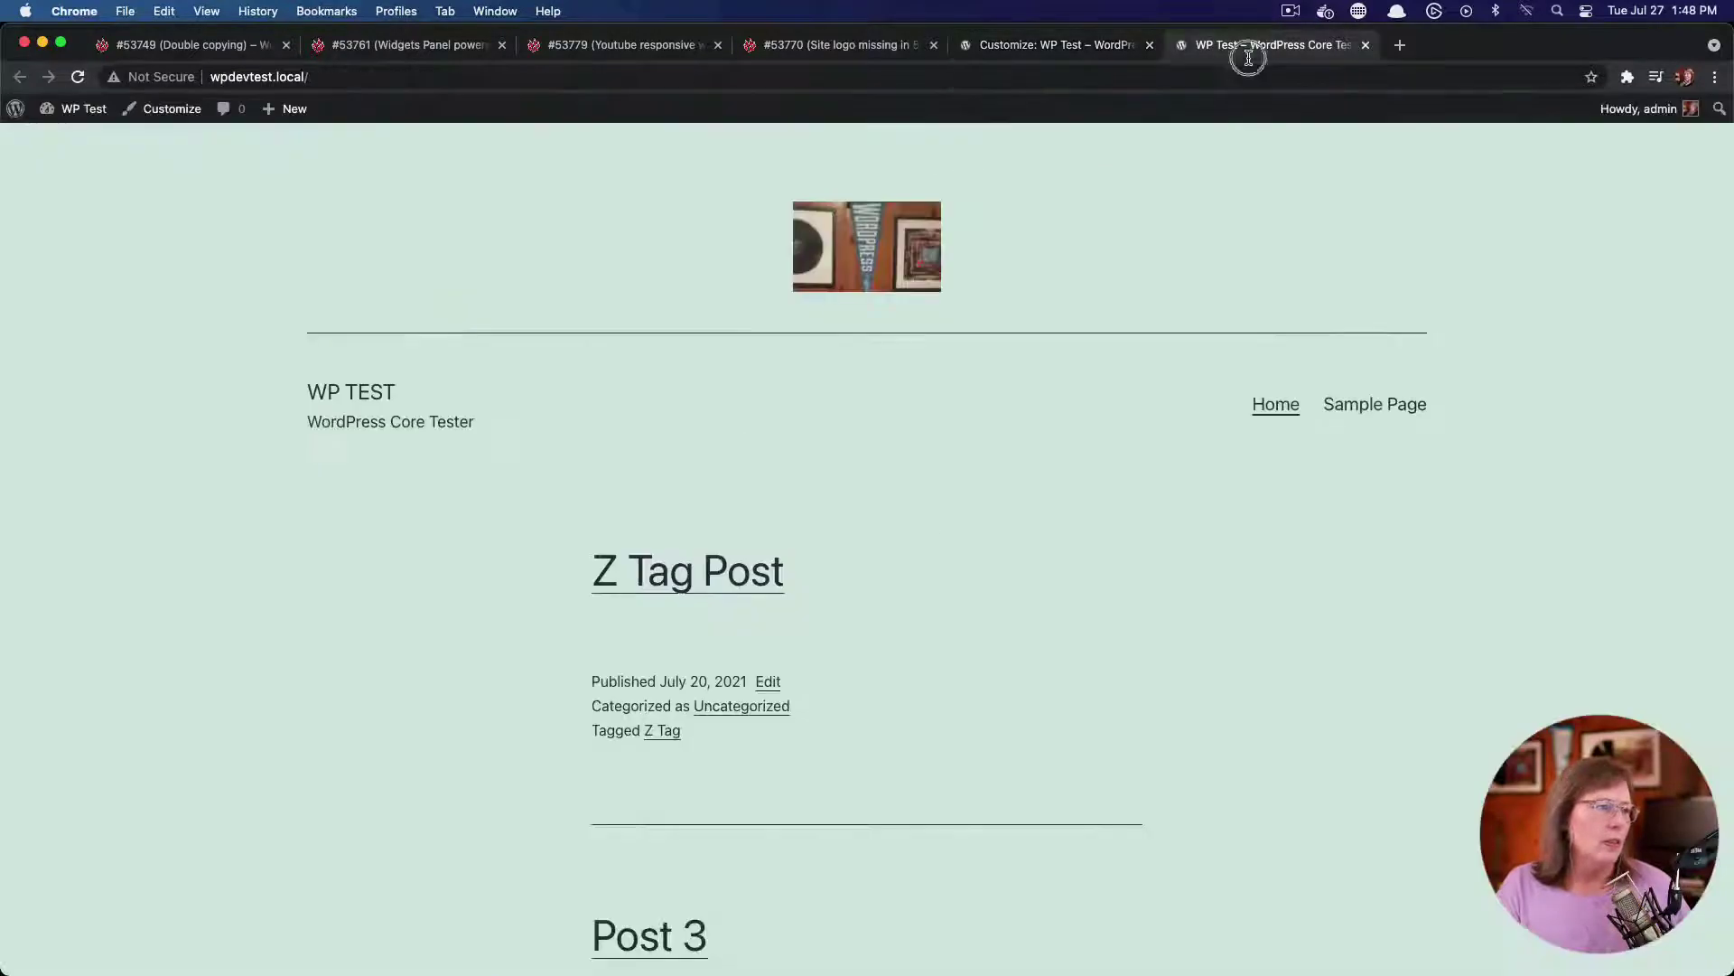
click(78, 77)
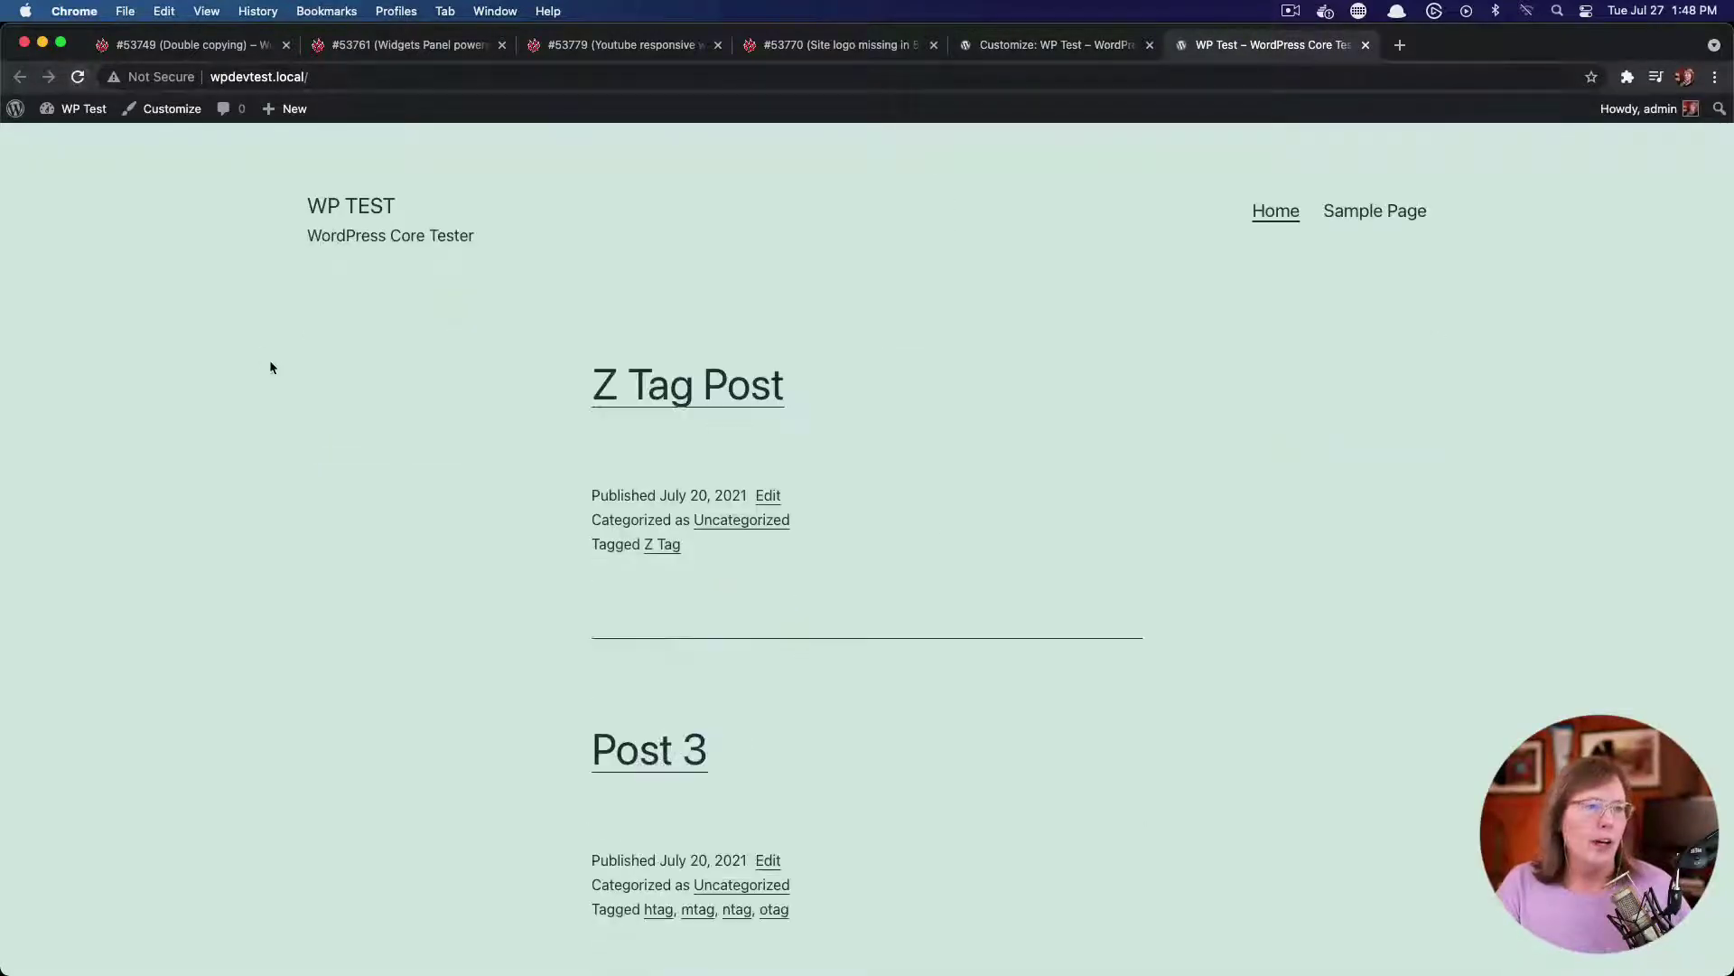
click(1048, 45)
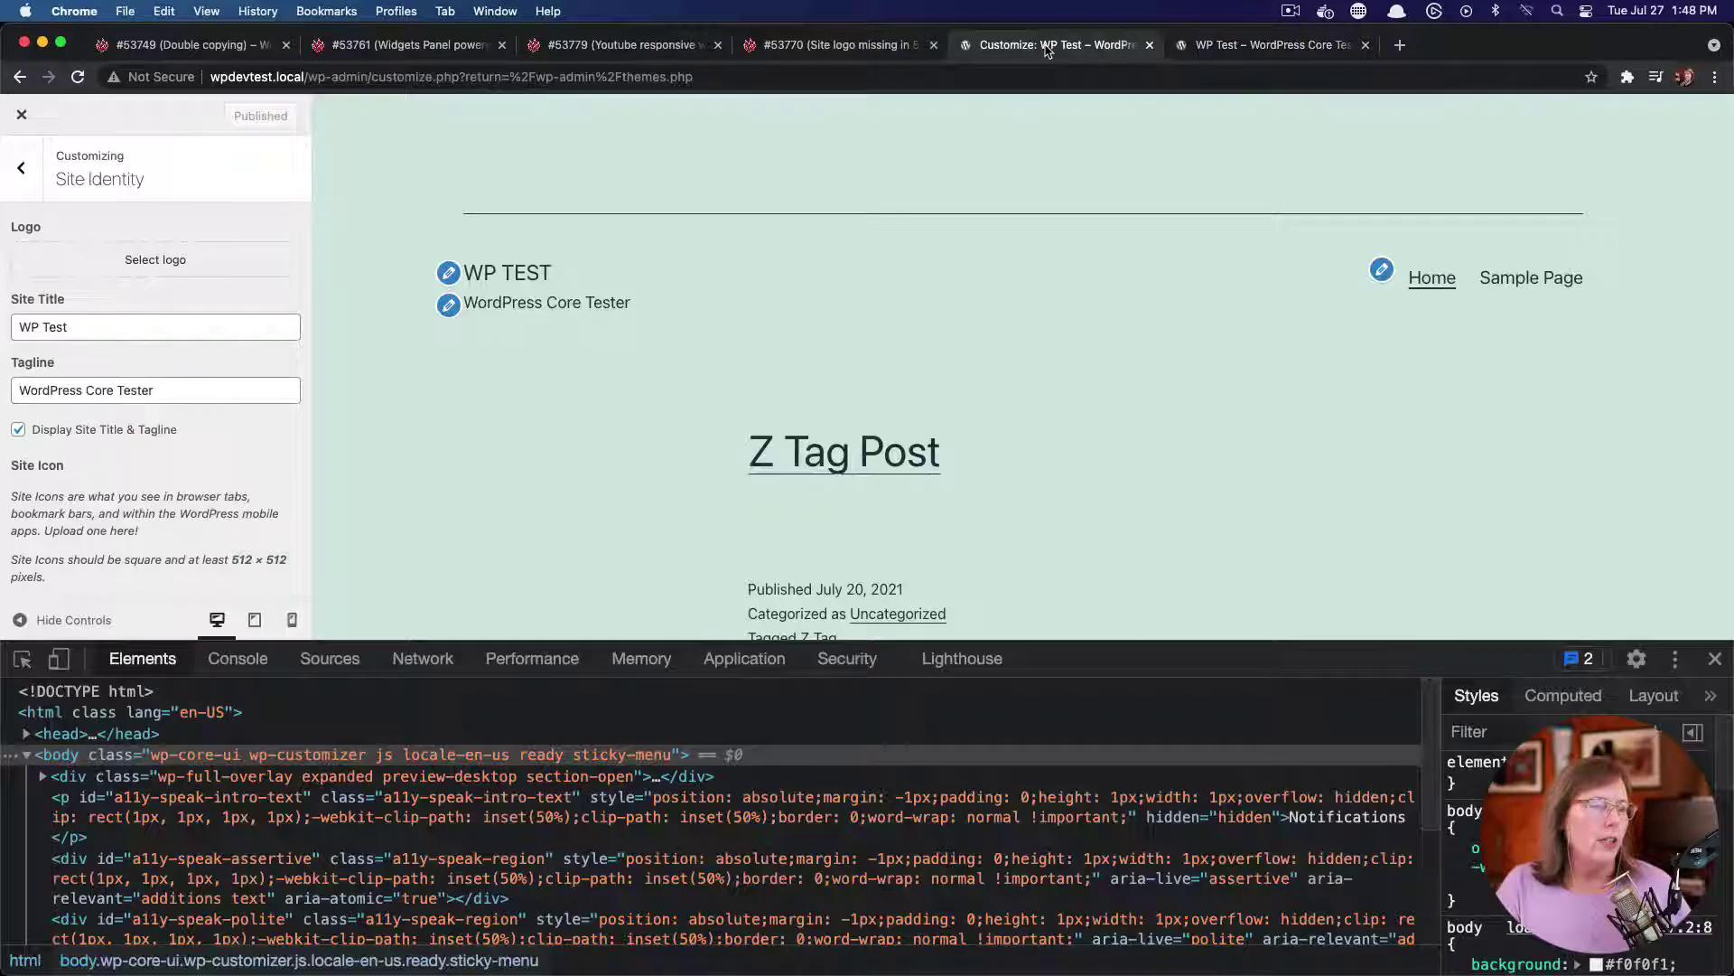
Publish cropped-cropped-cropped-WordPress-logotype-wmark-white.png as the uncropped site logo and check it on the reloaded front end
click(157, 264)
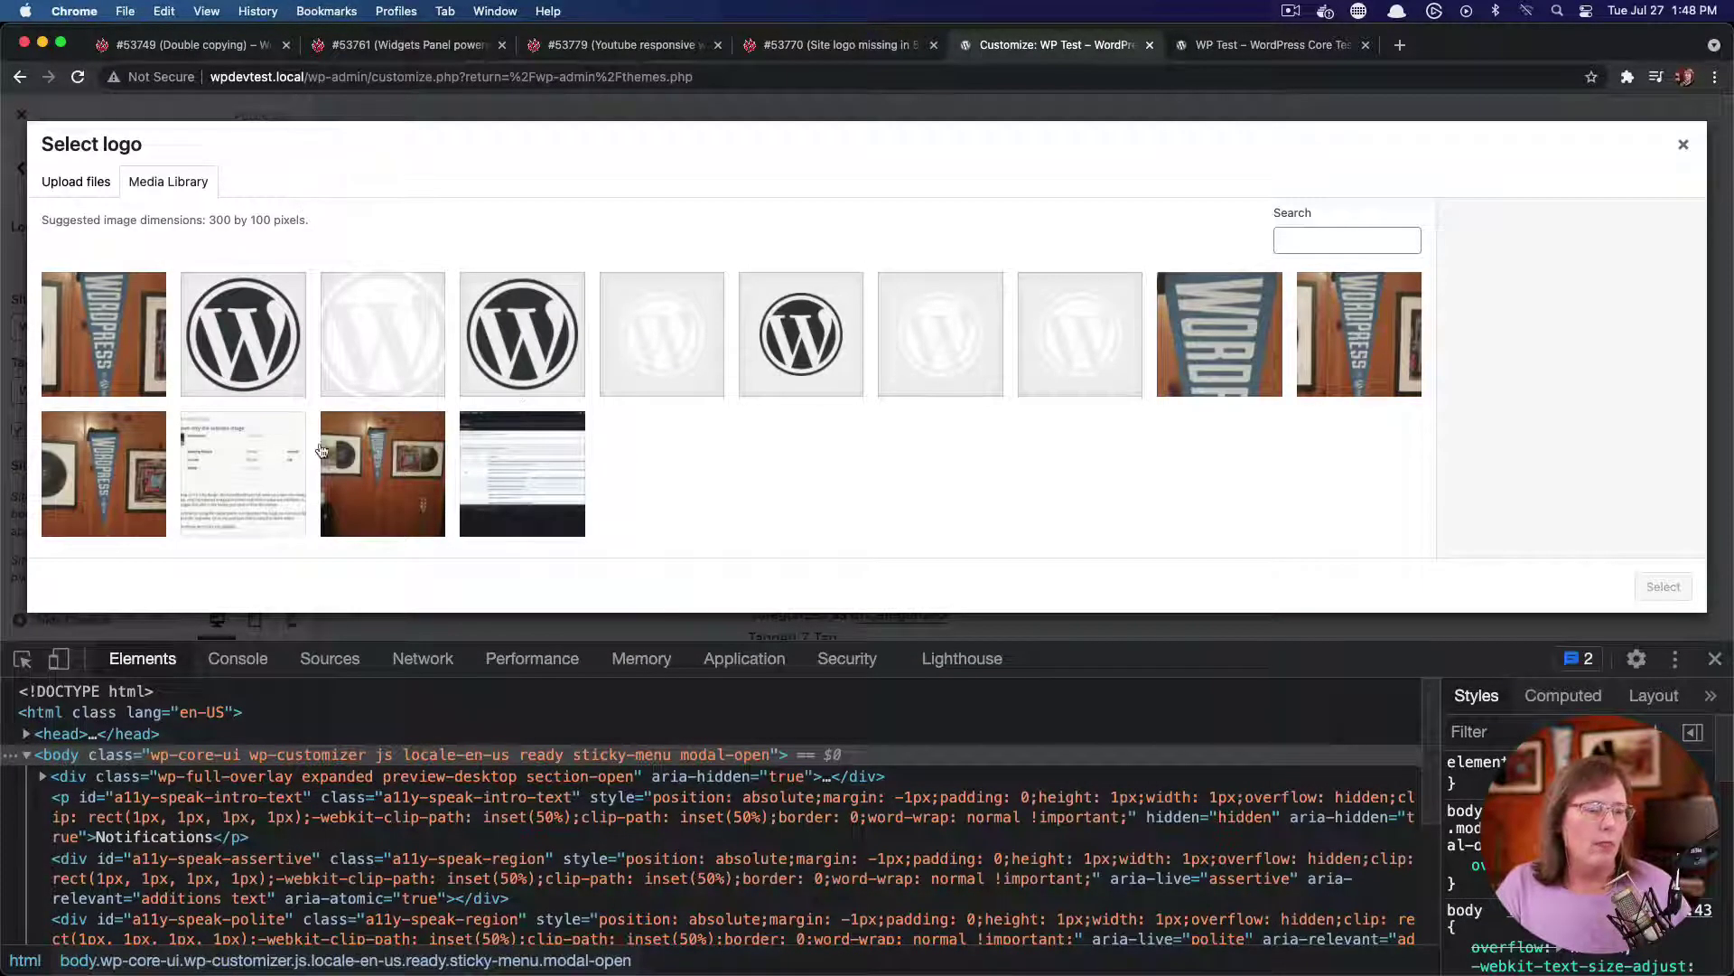
click(401, 332)
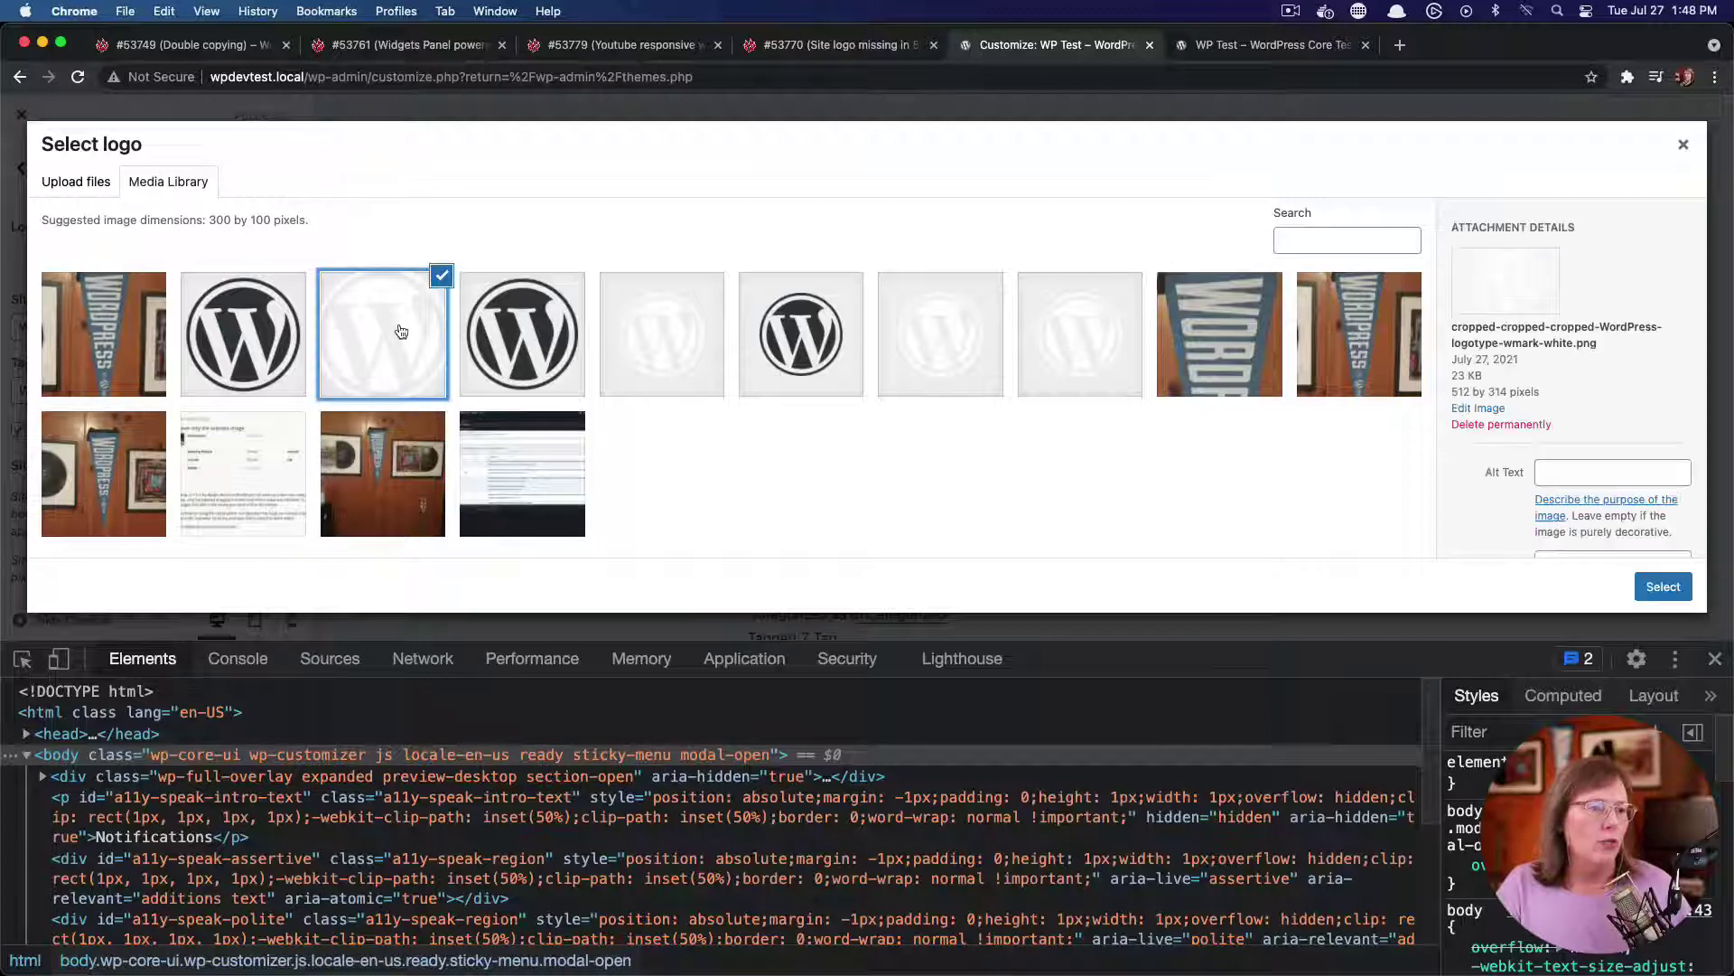
click(1653, 588)
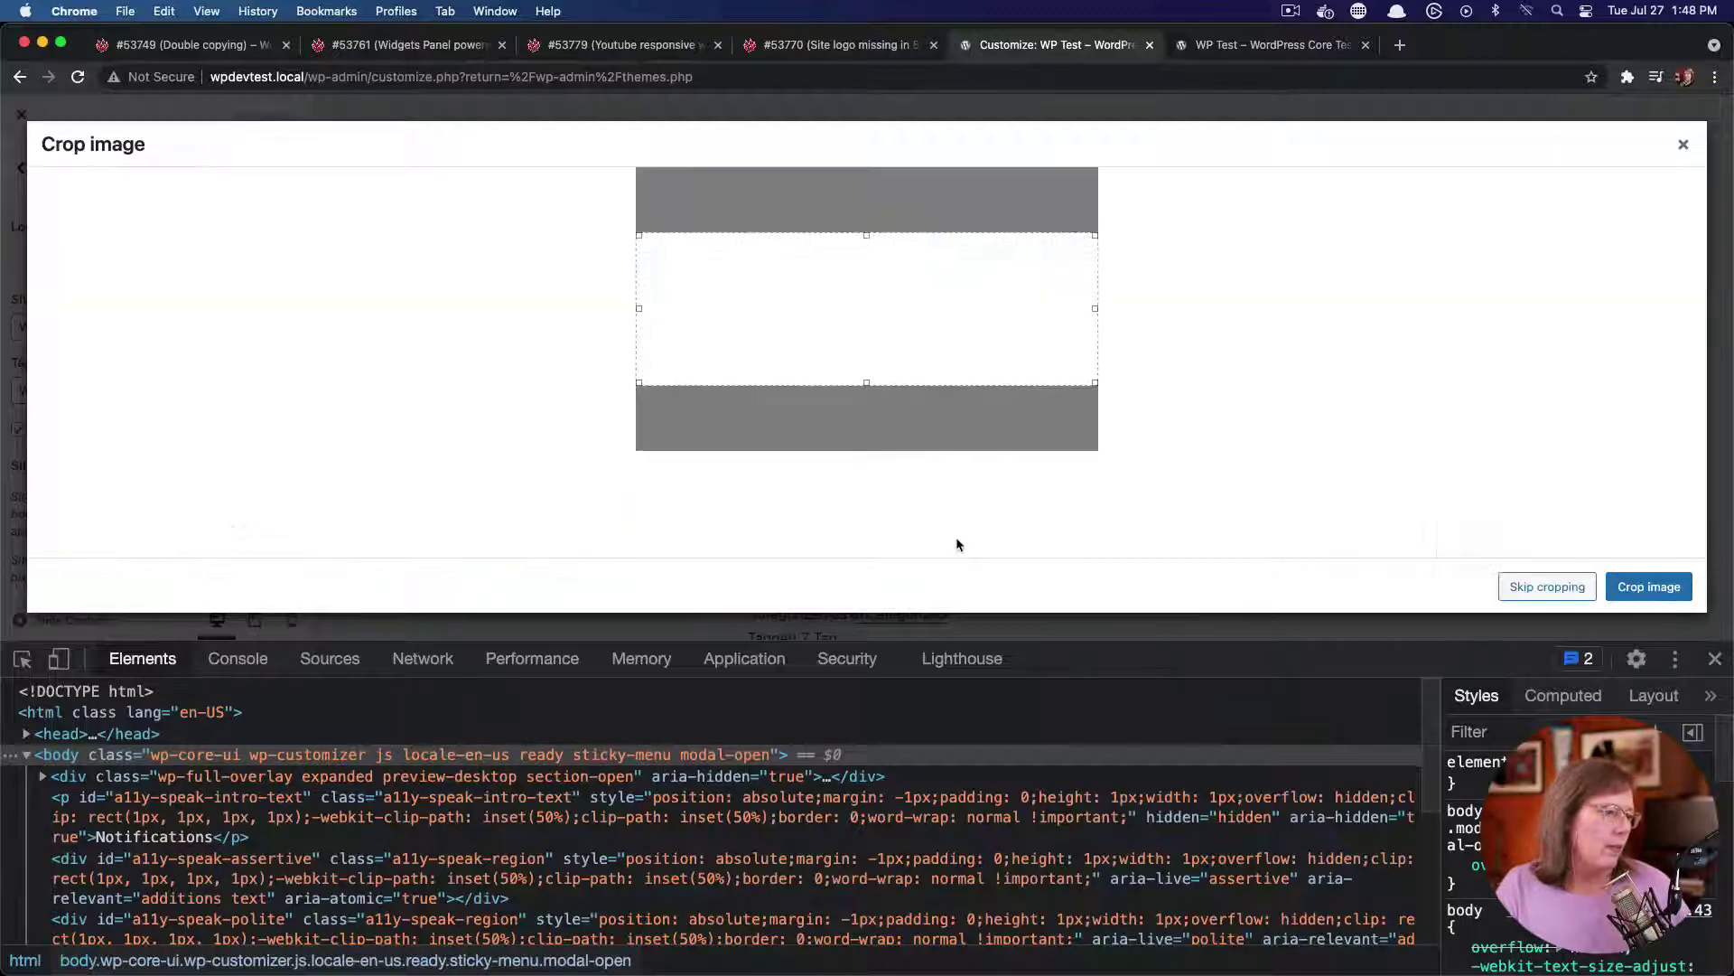
click(1535, 587)
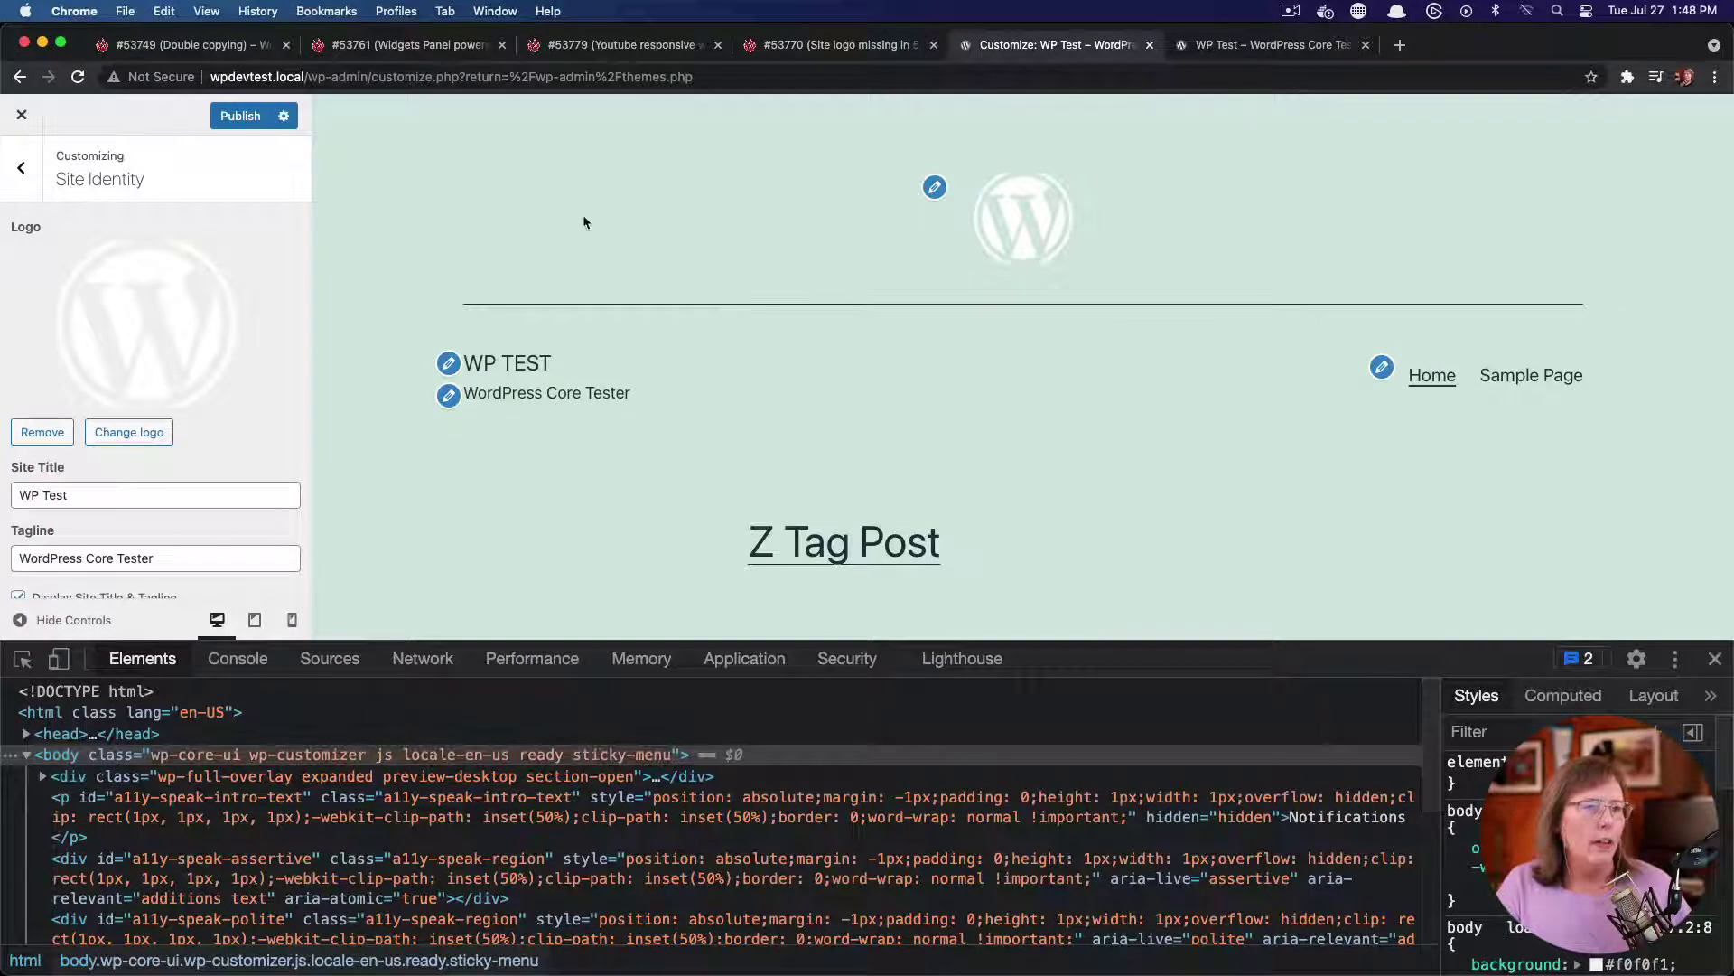
click(241, 130)
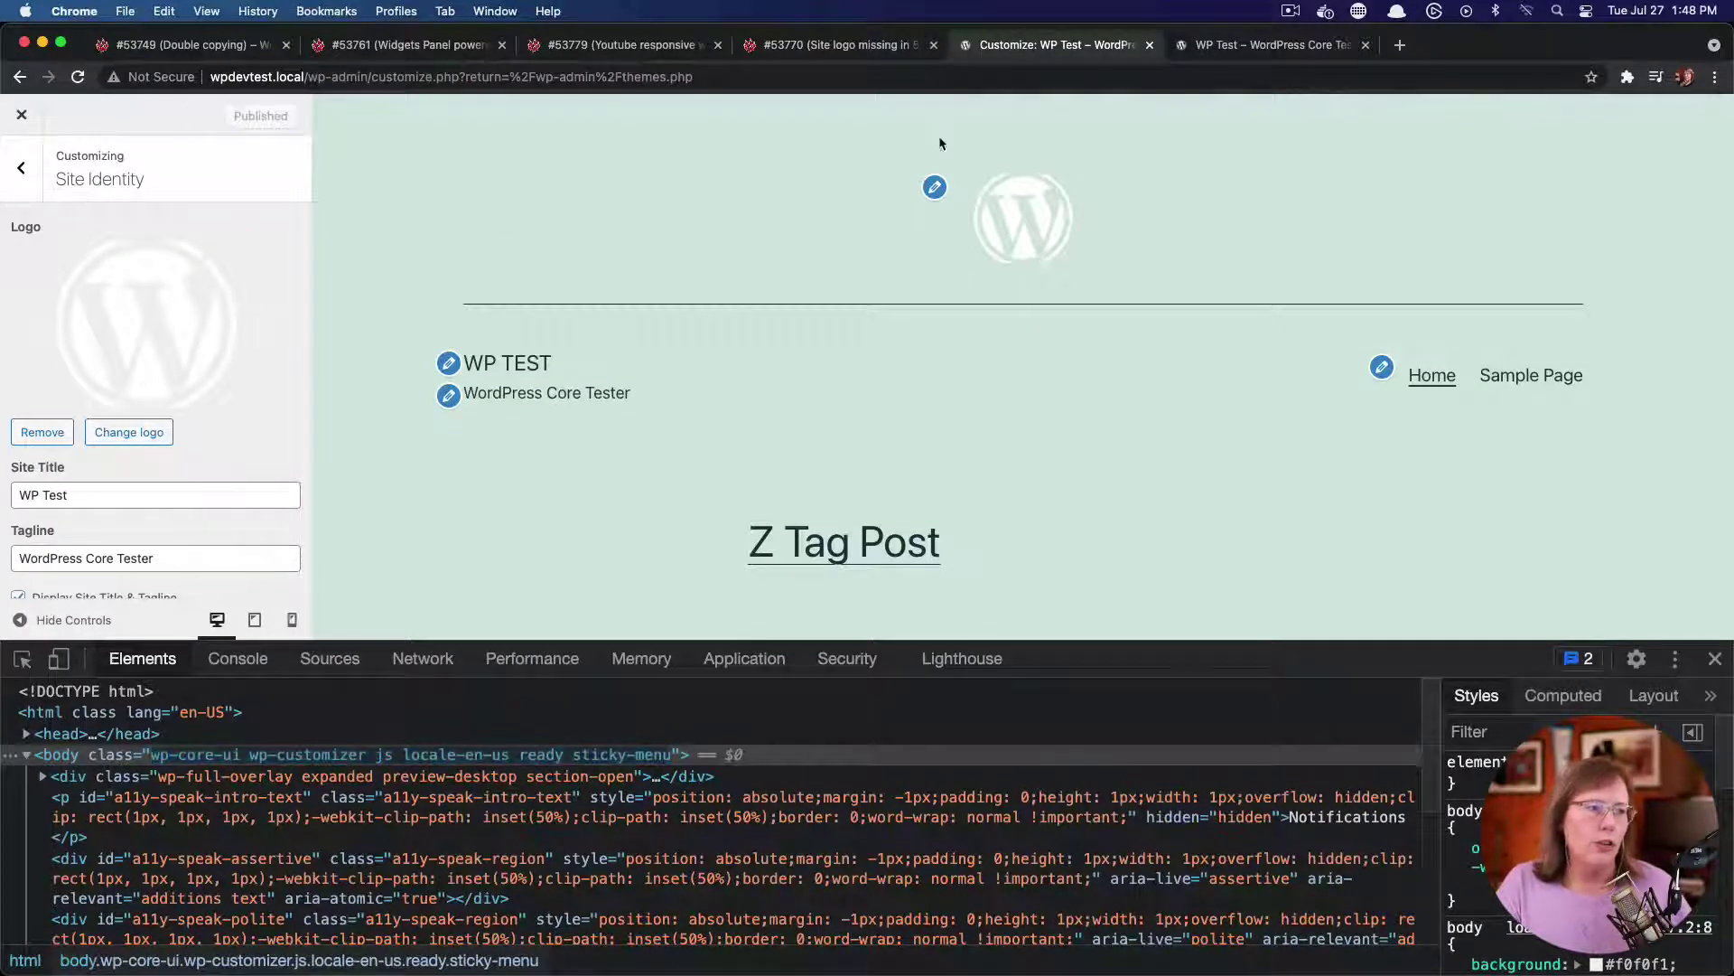
click(1256, 49)
click(77, 77)
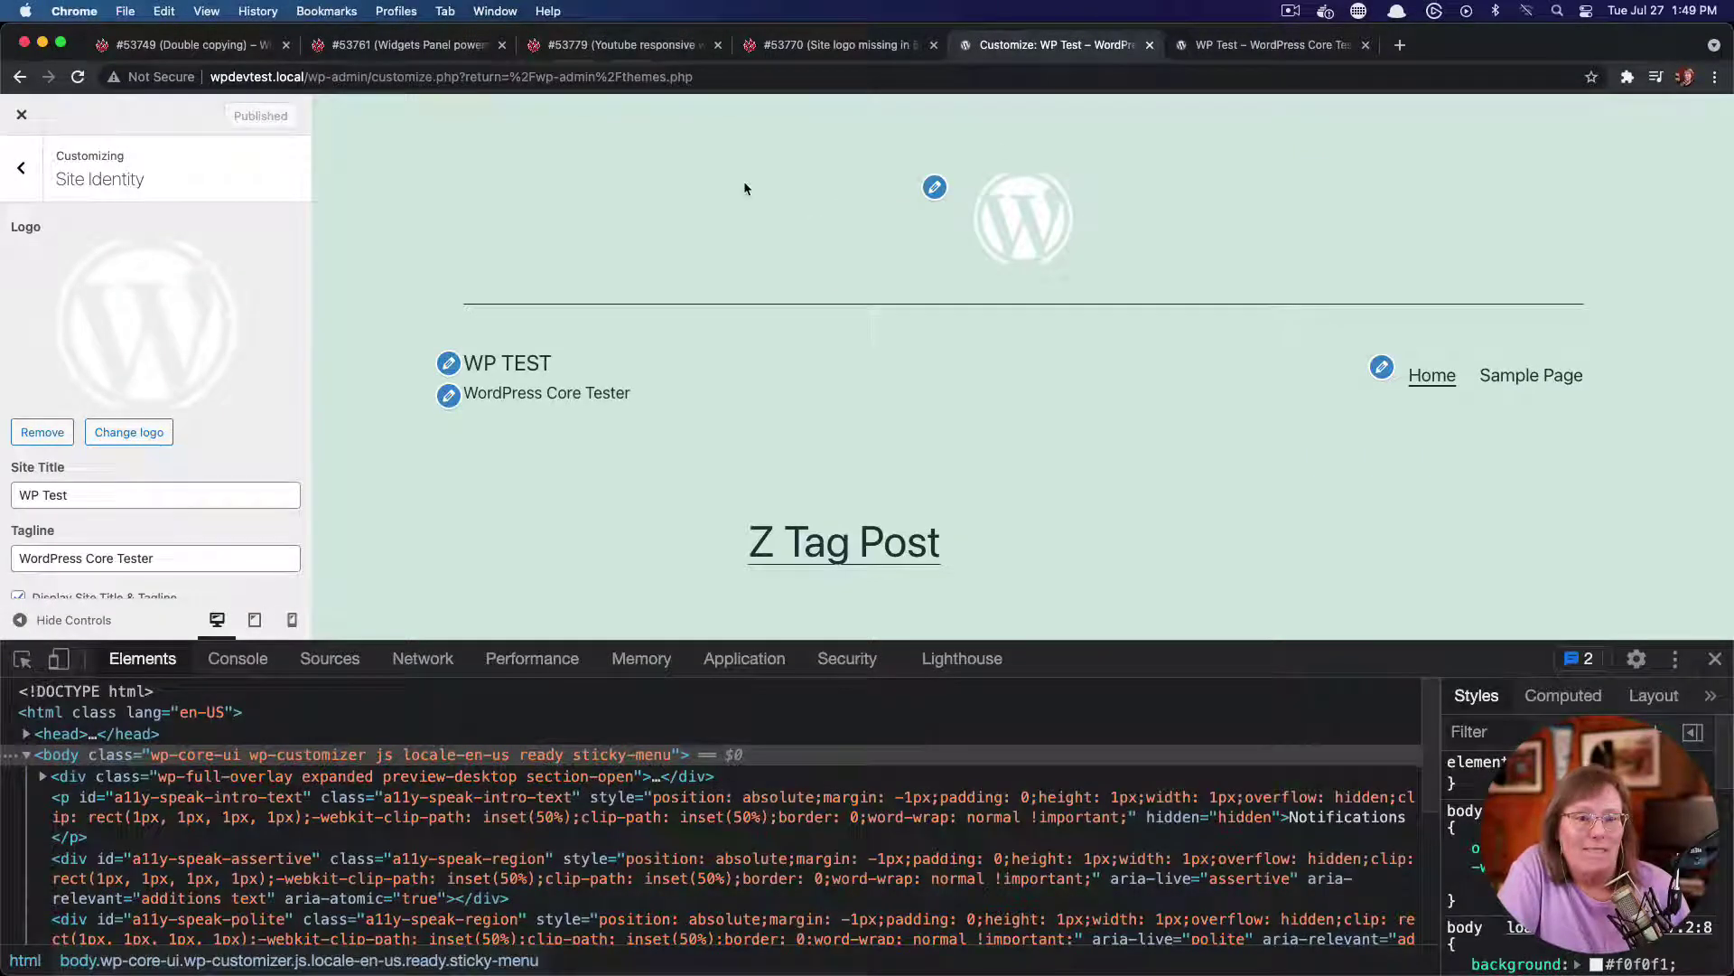
Review the testing steps and comment #10 on Trac ticket #53770, comparing them with the Customizer's logo preview
click(881, 55)
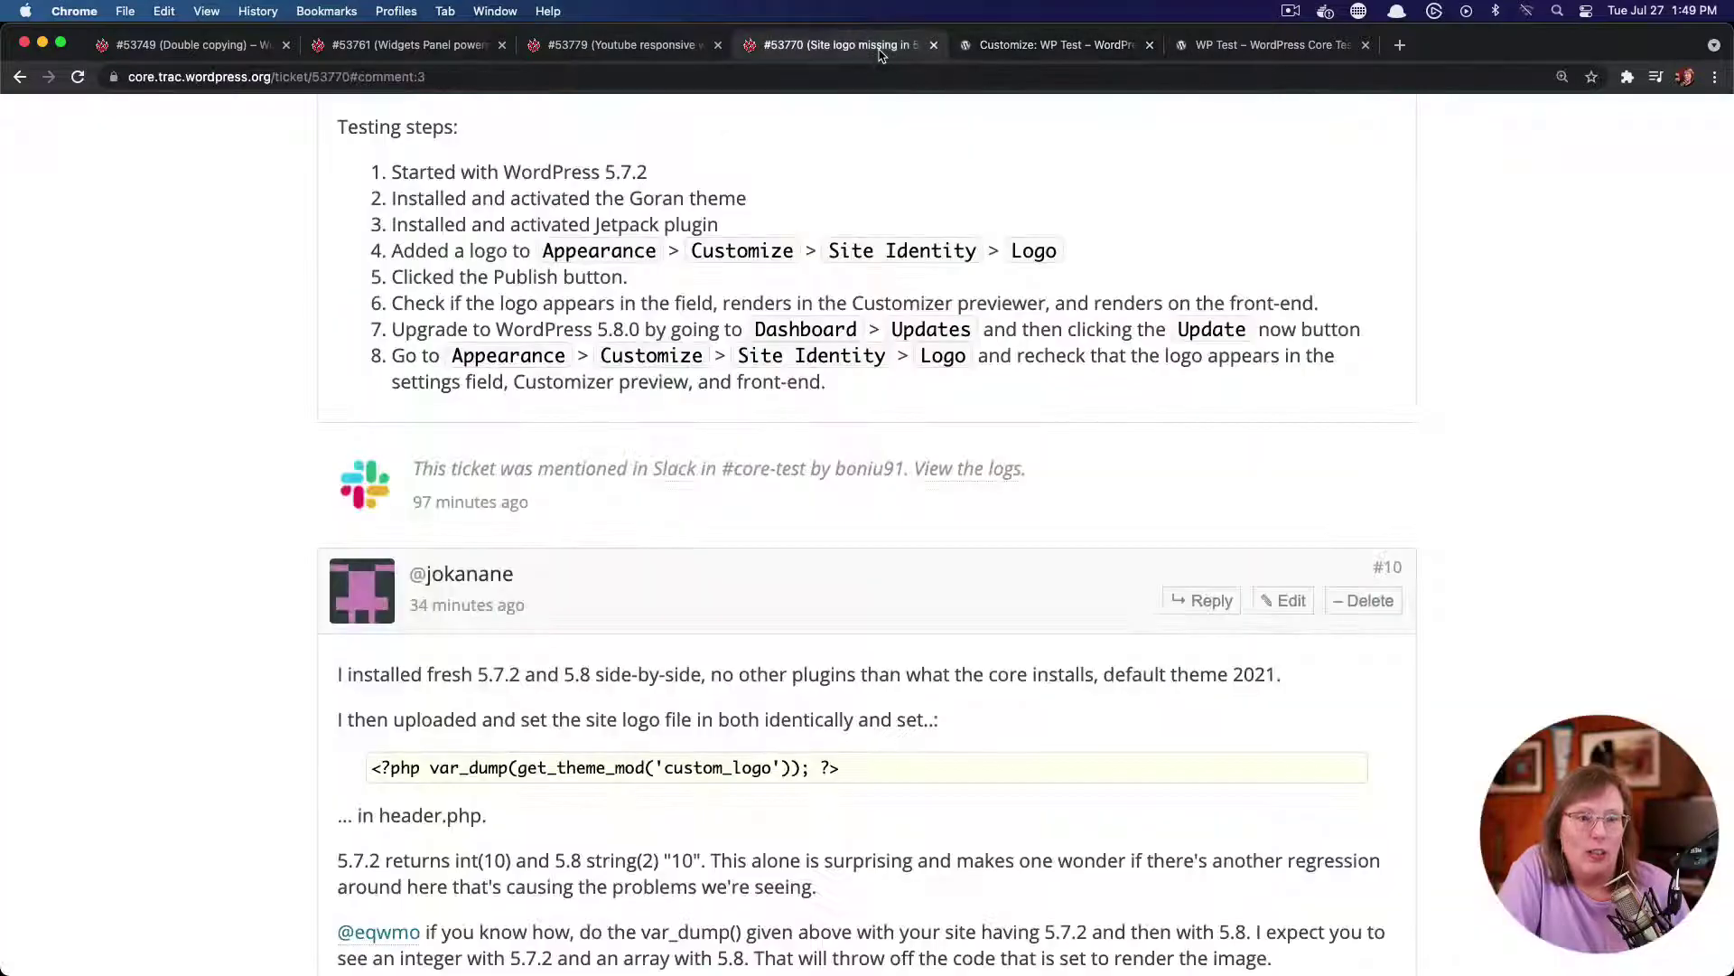
click(1011, 51)
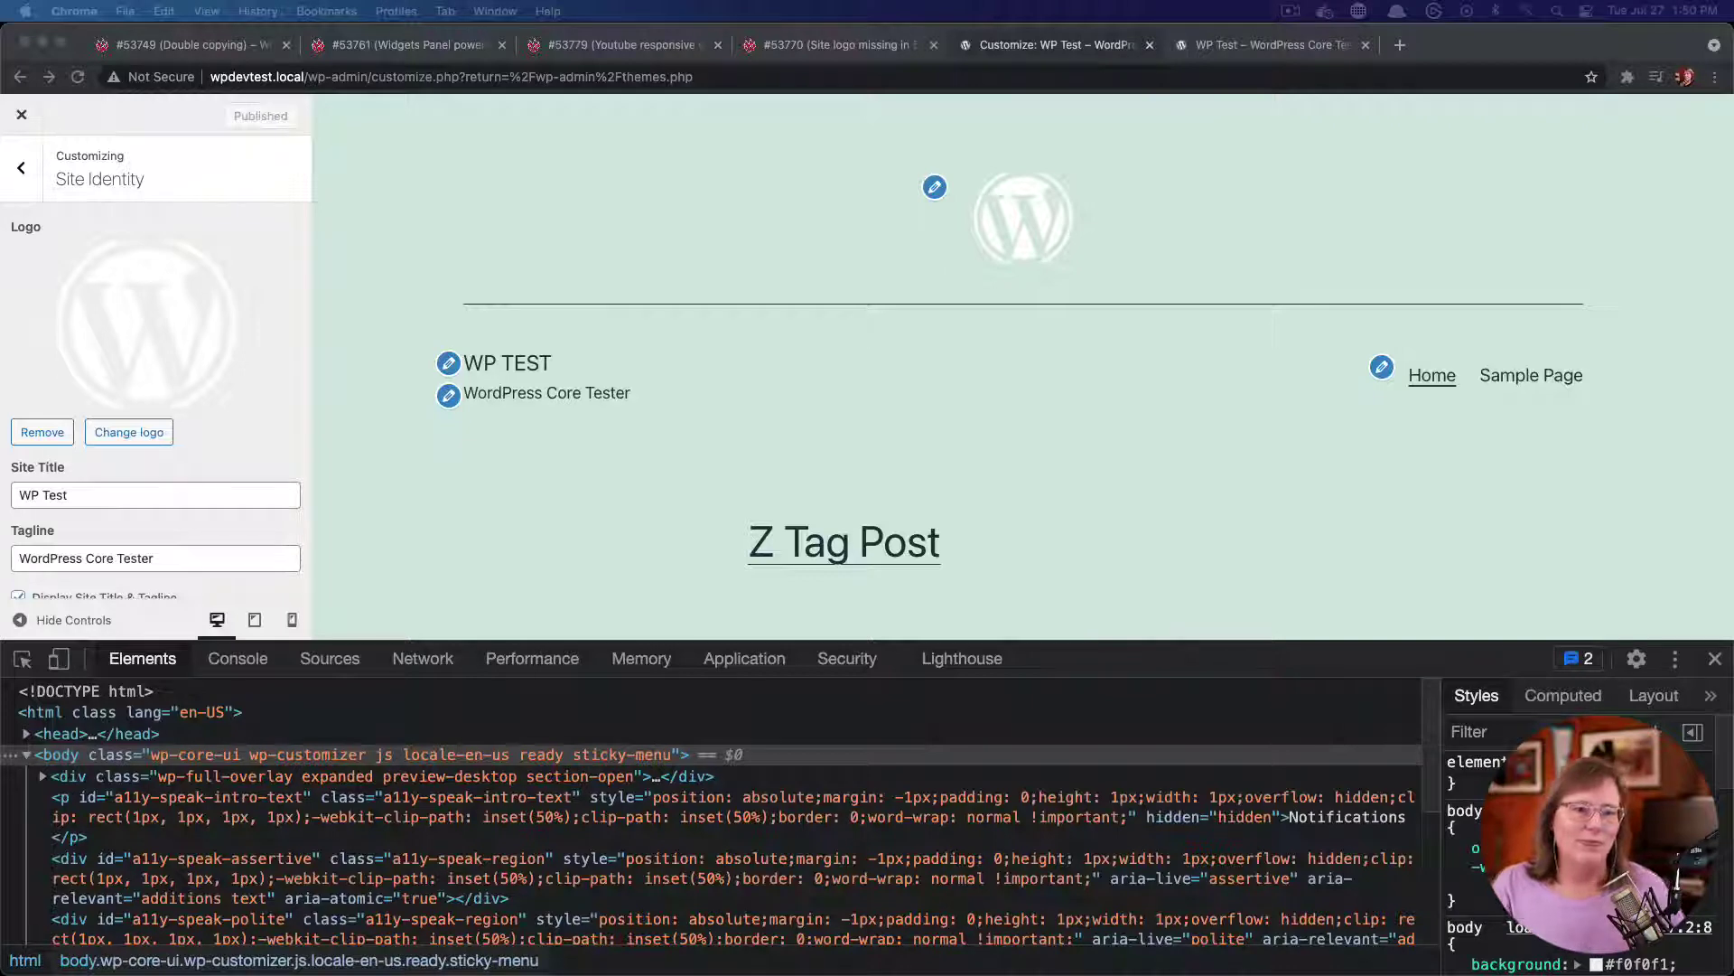
click(658, 193)
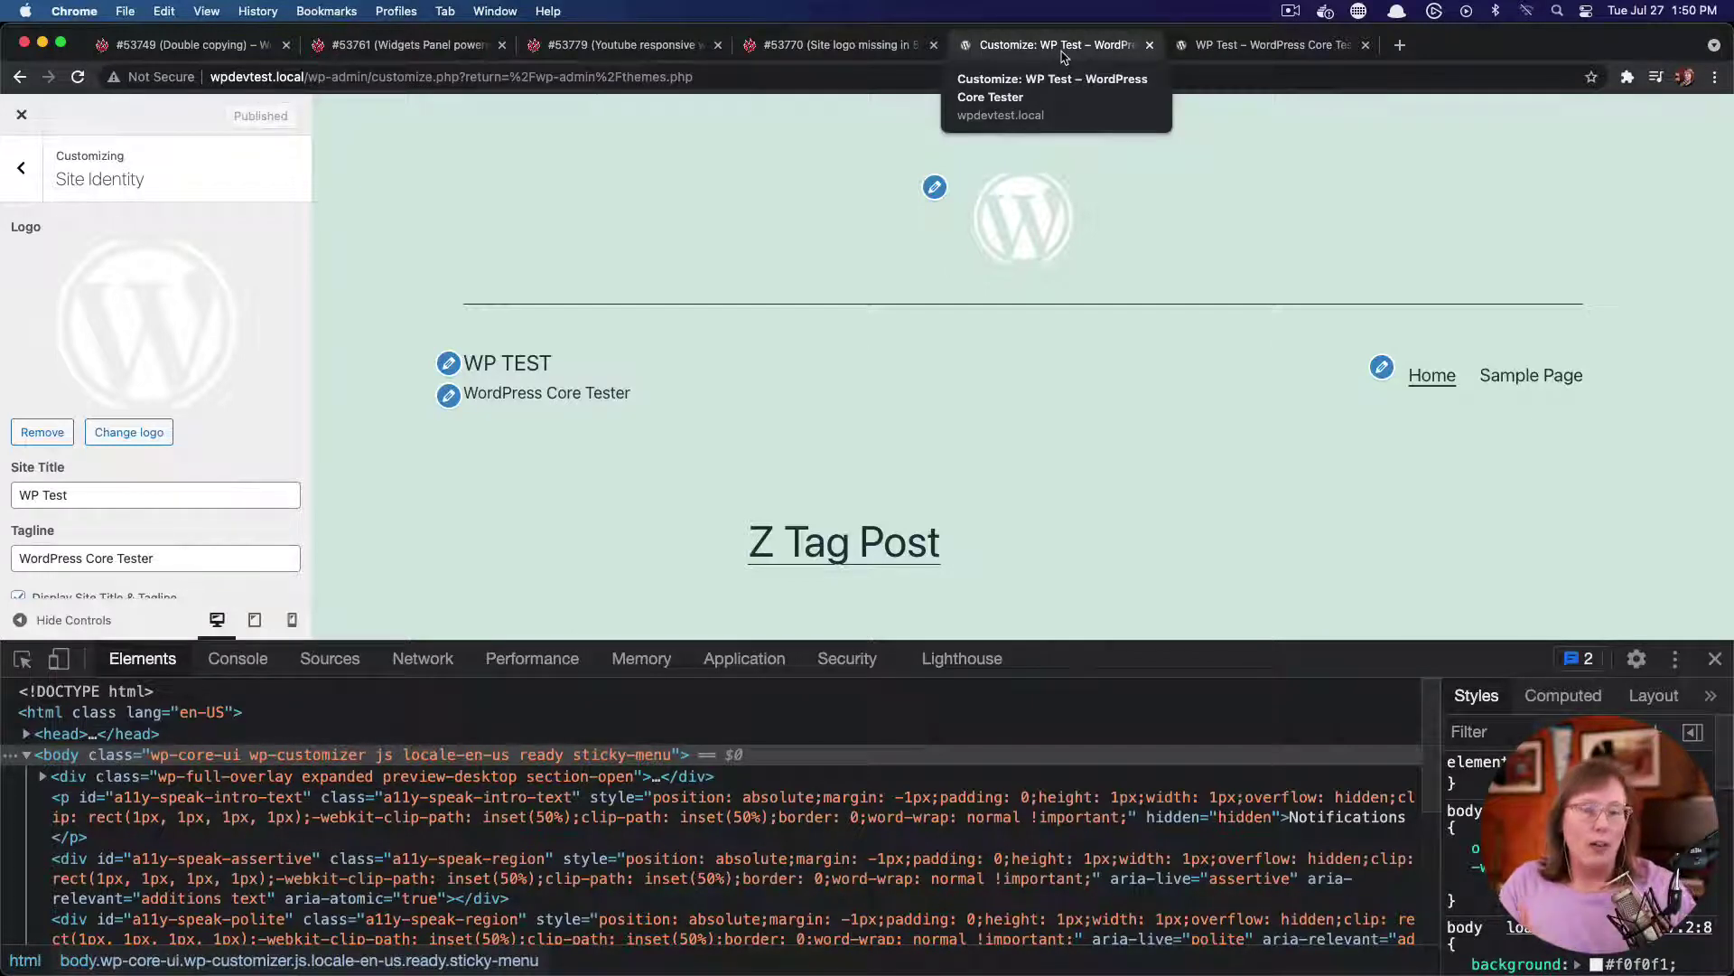
click(857, 56)
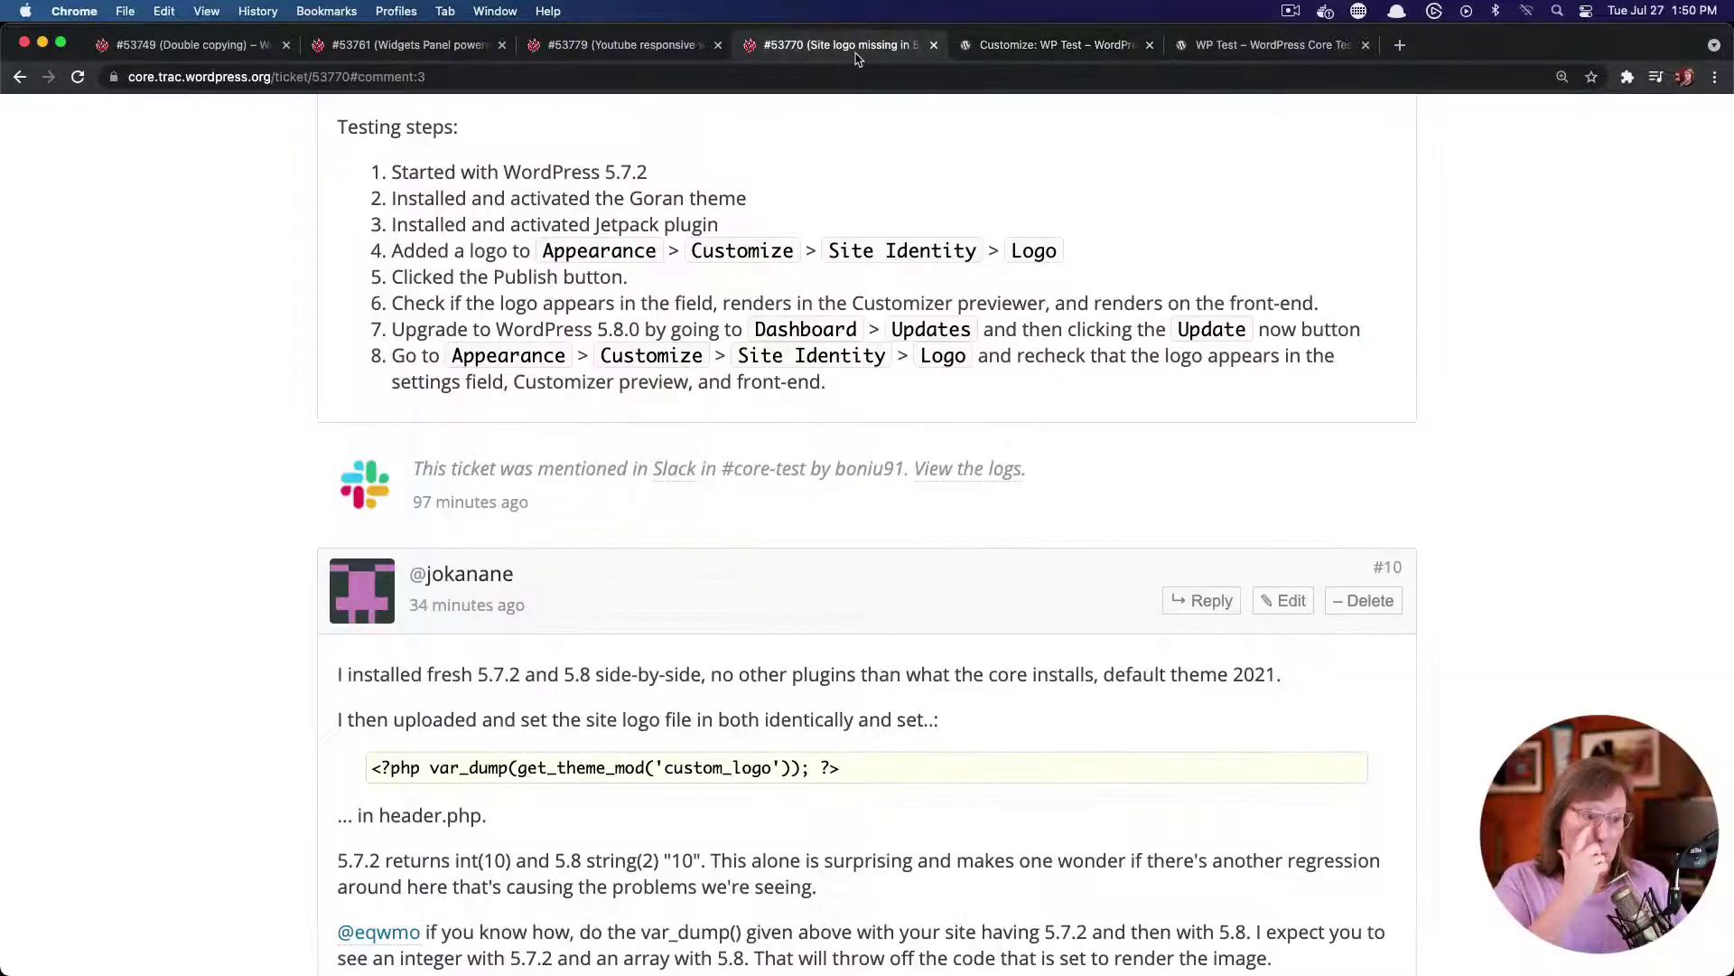
scroll(858, 457, down, 4)
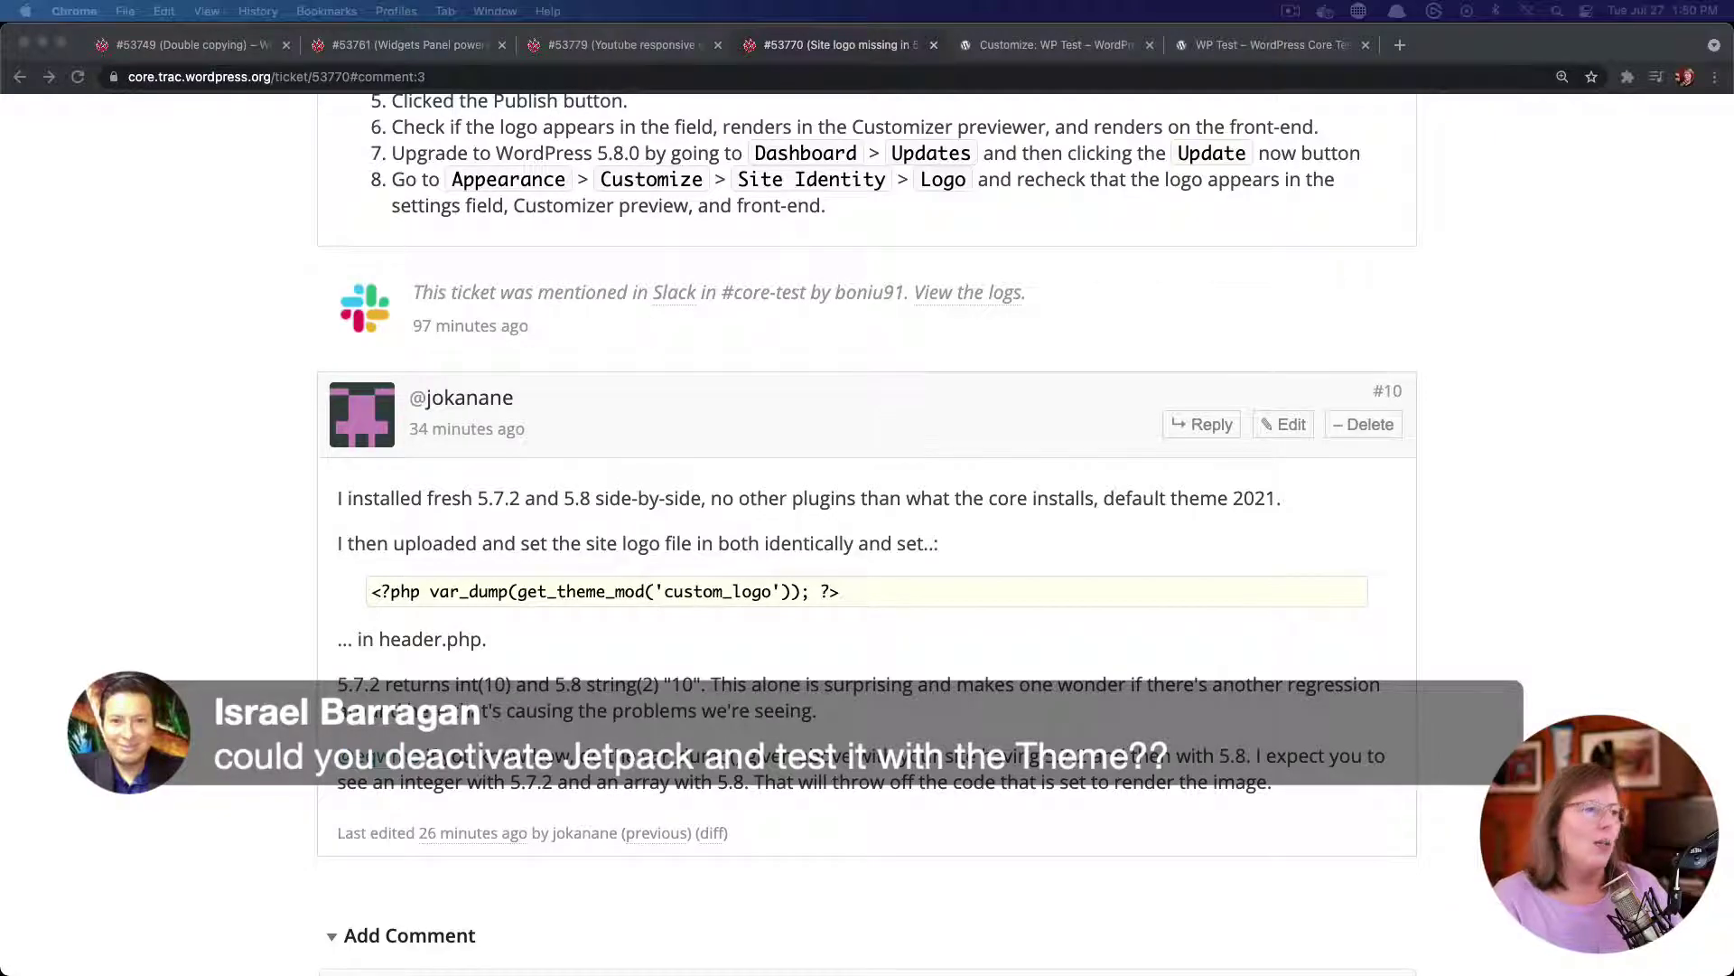
Exit the Customizer and deactivate the Jetpack plugin
key(ctrl+Tab)
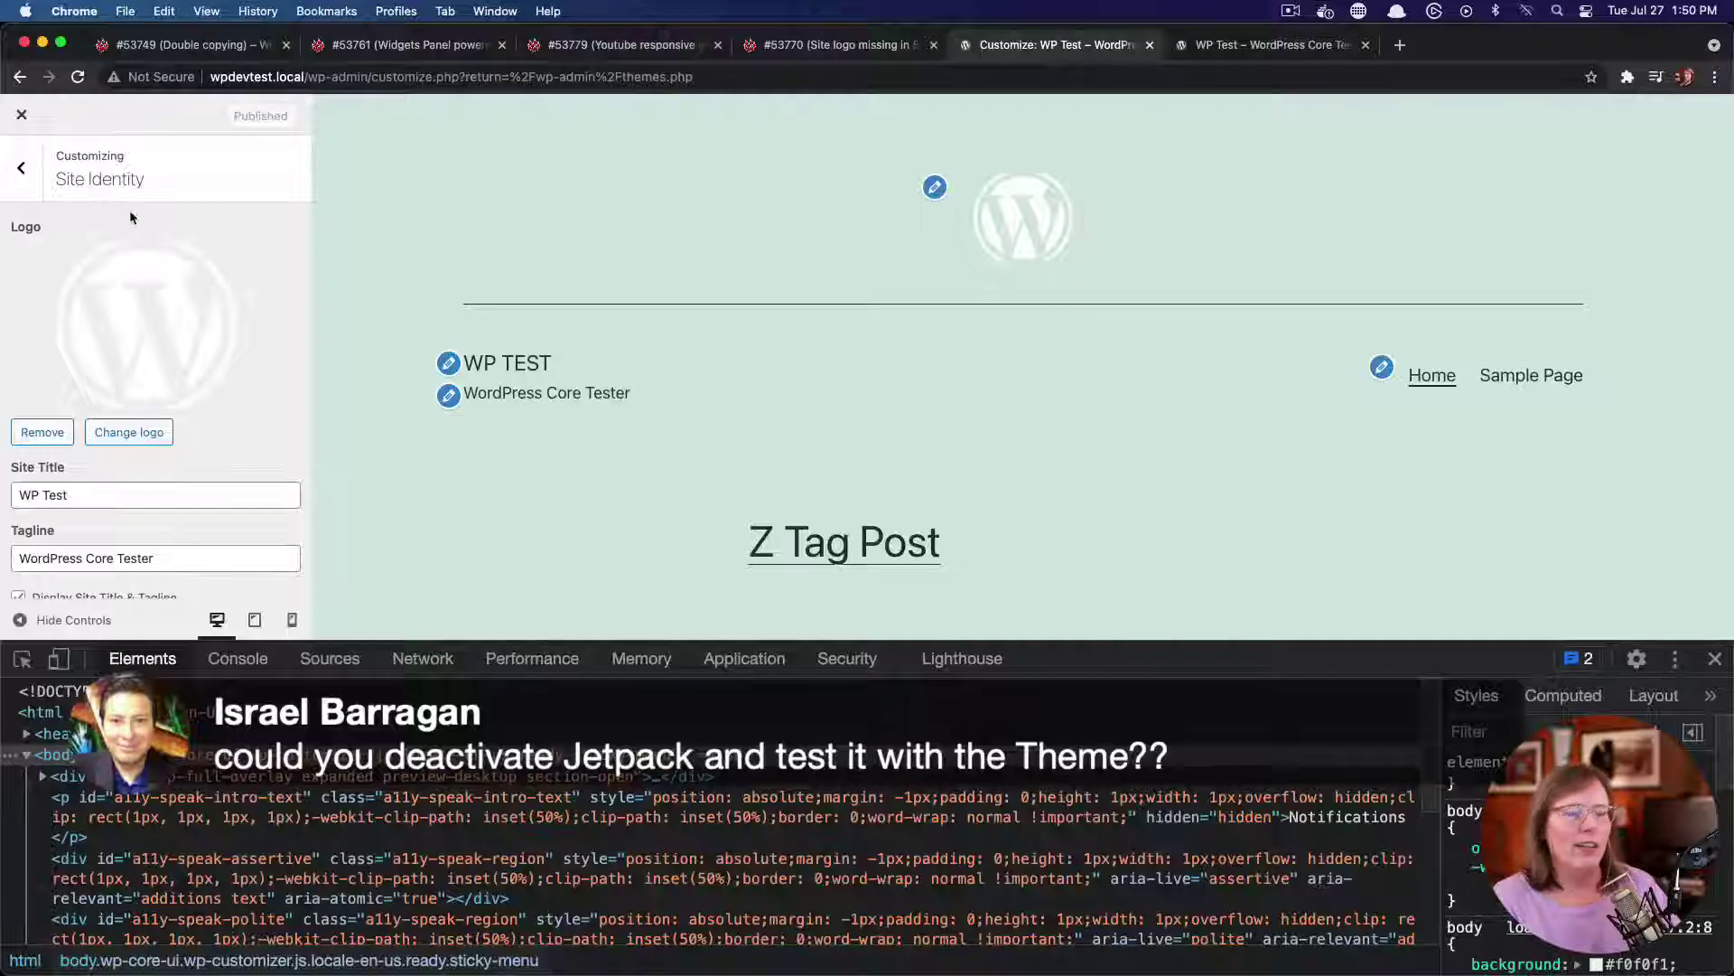
click(24, 116)
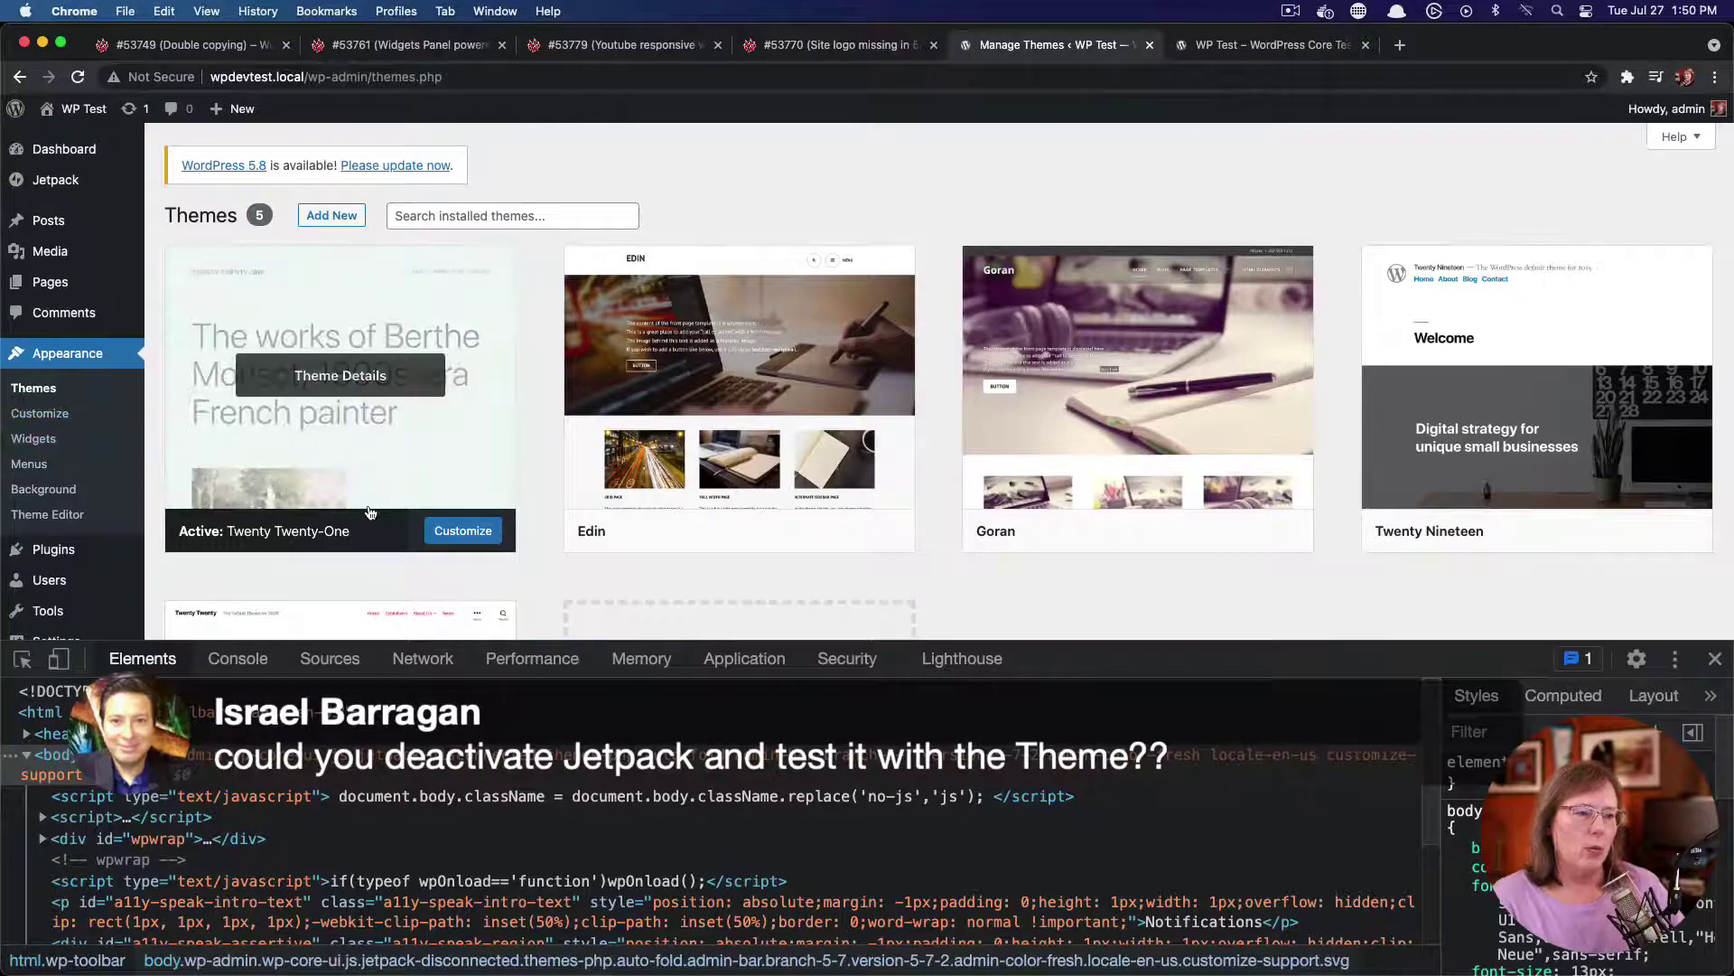
scroll(369, 512, down, 5)
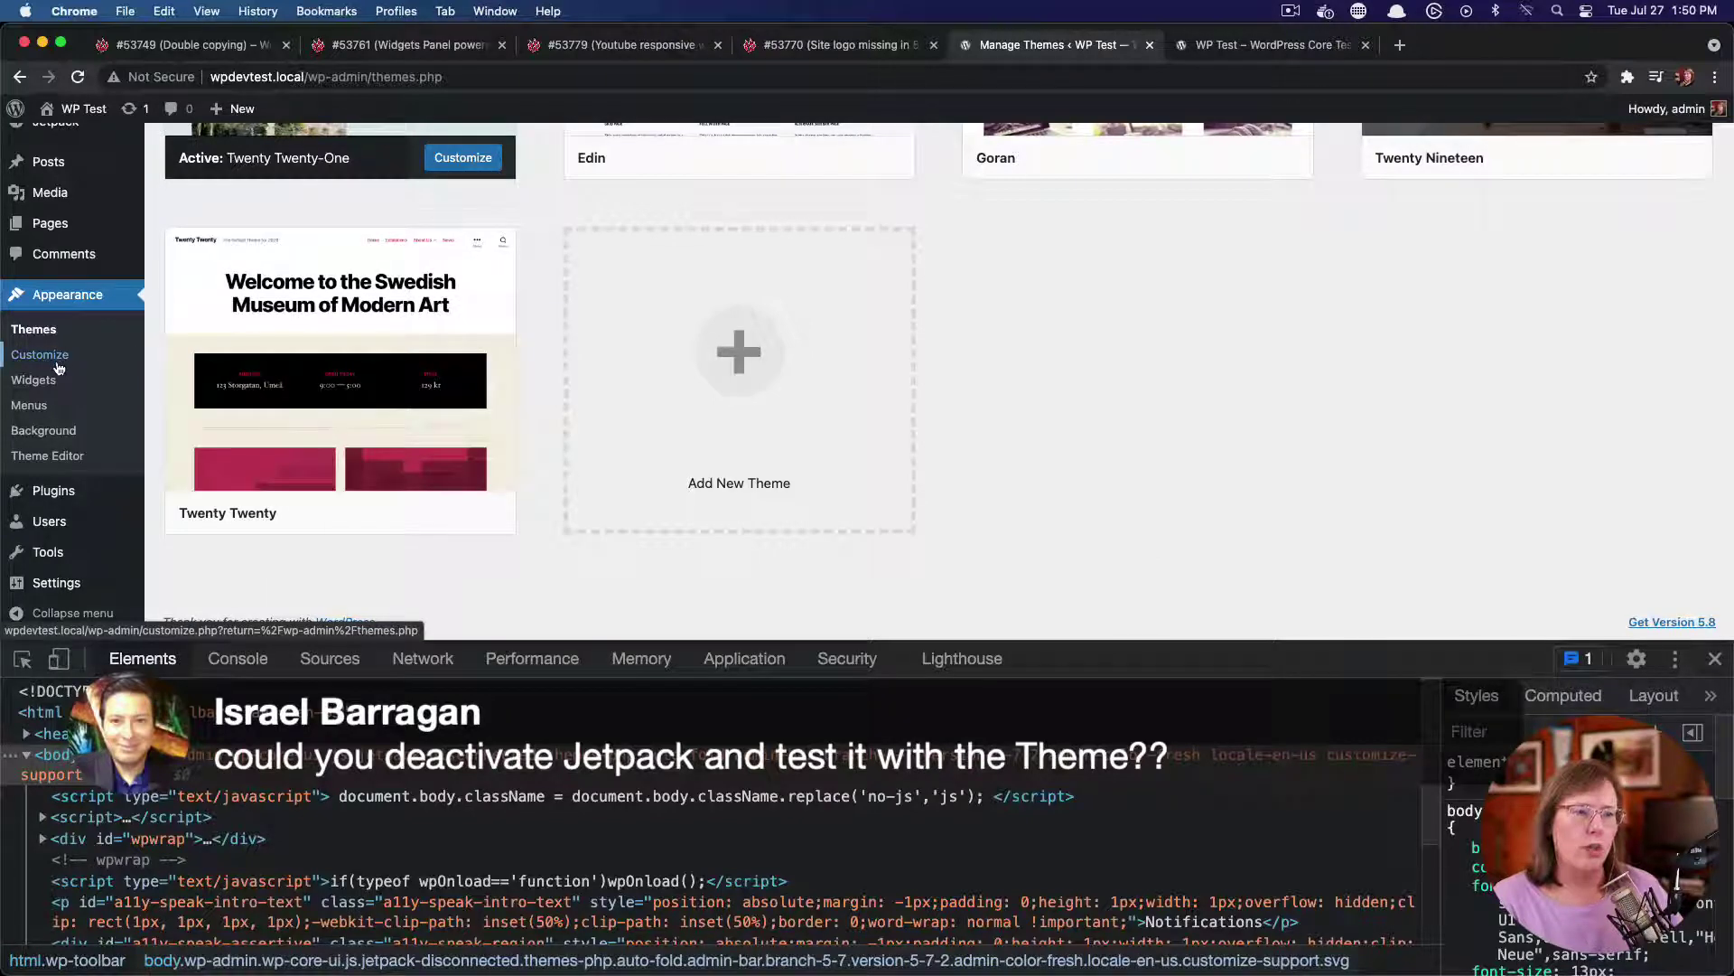
click(68, 496)
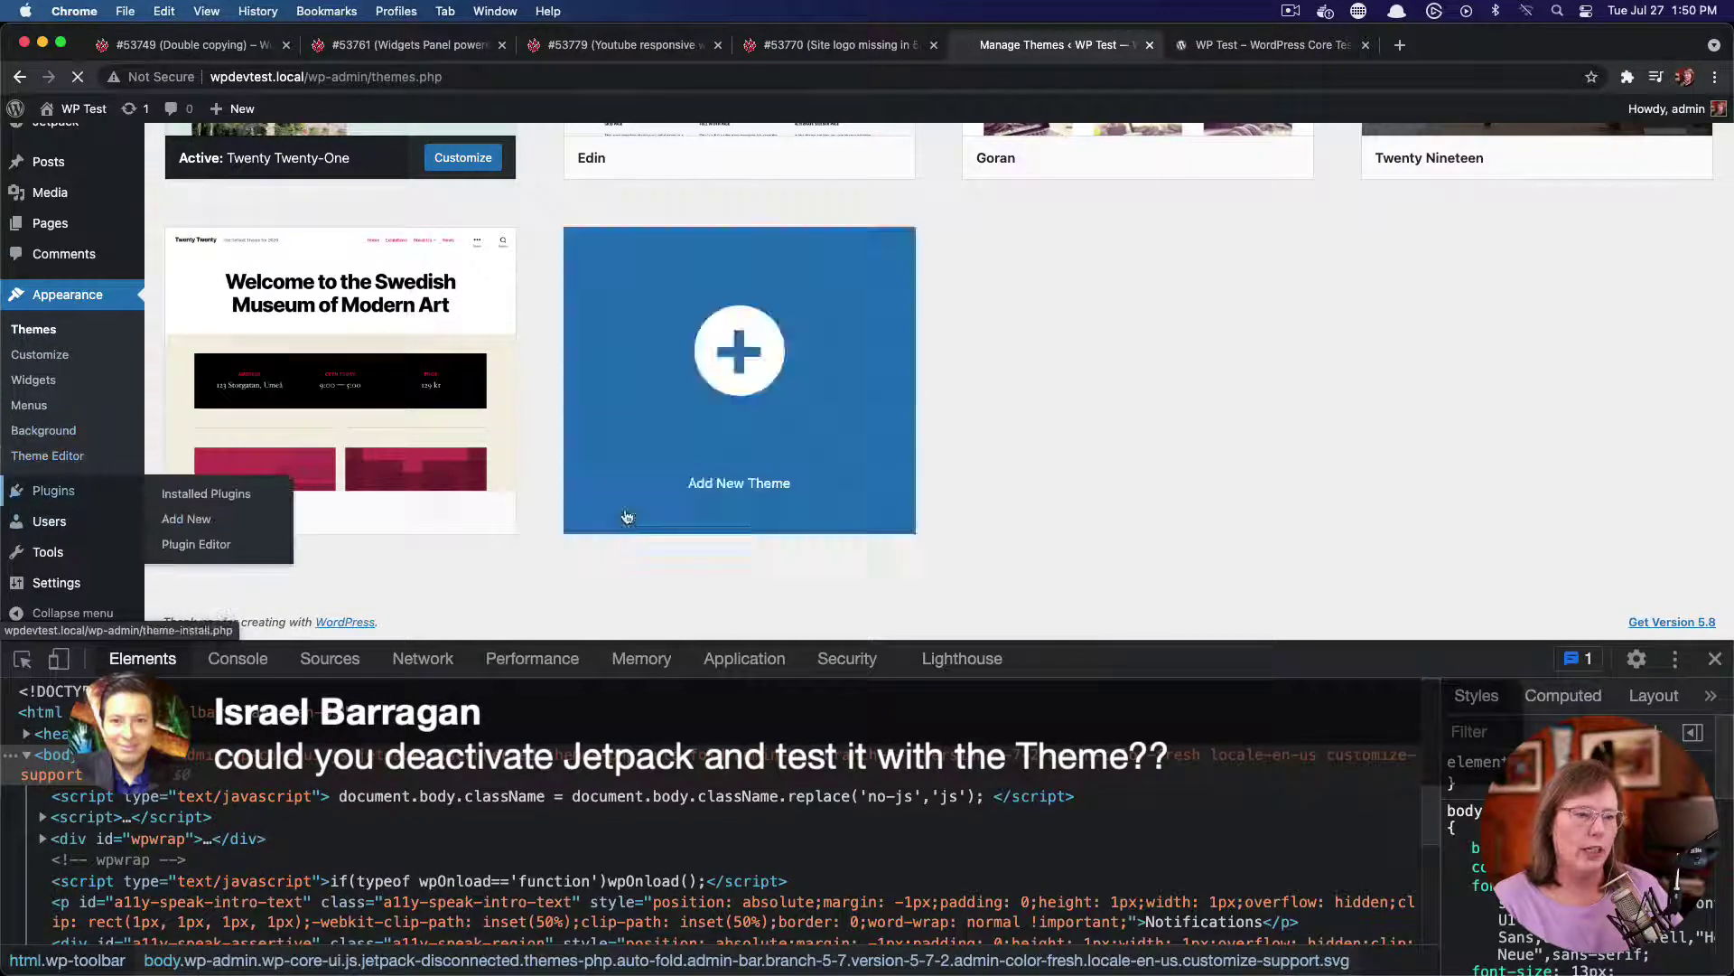
scroll(453, 426, down, 5)
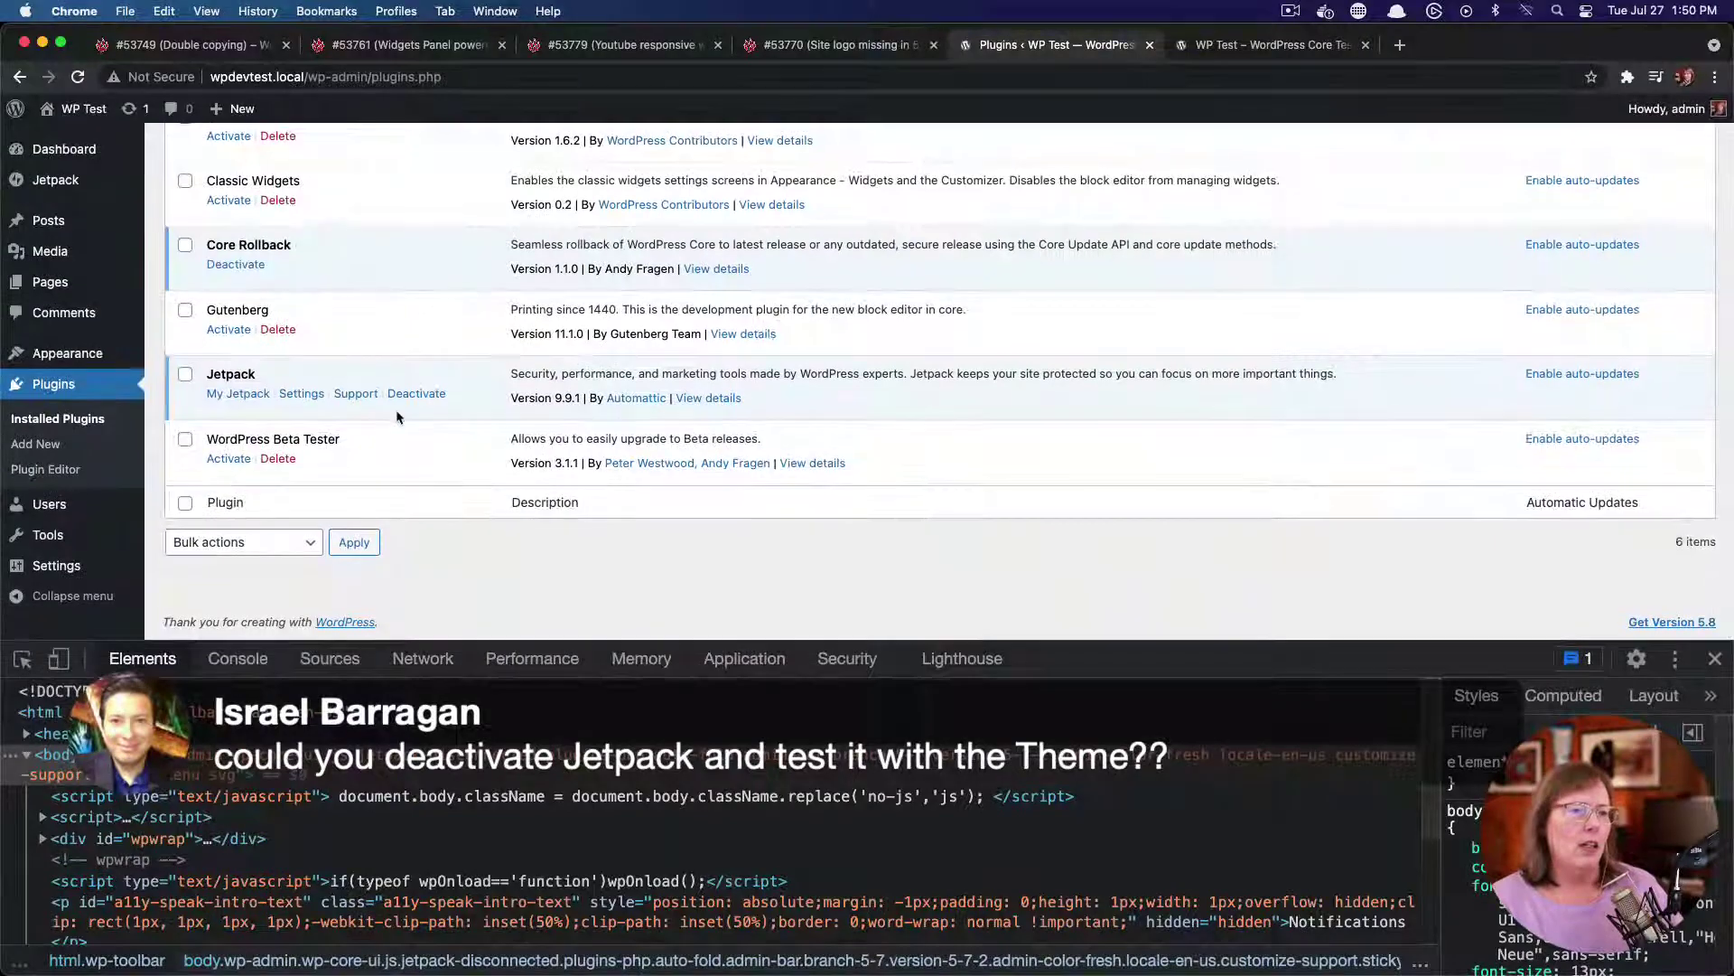
click(419, 390)
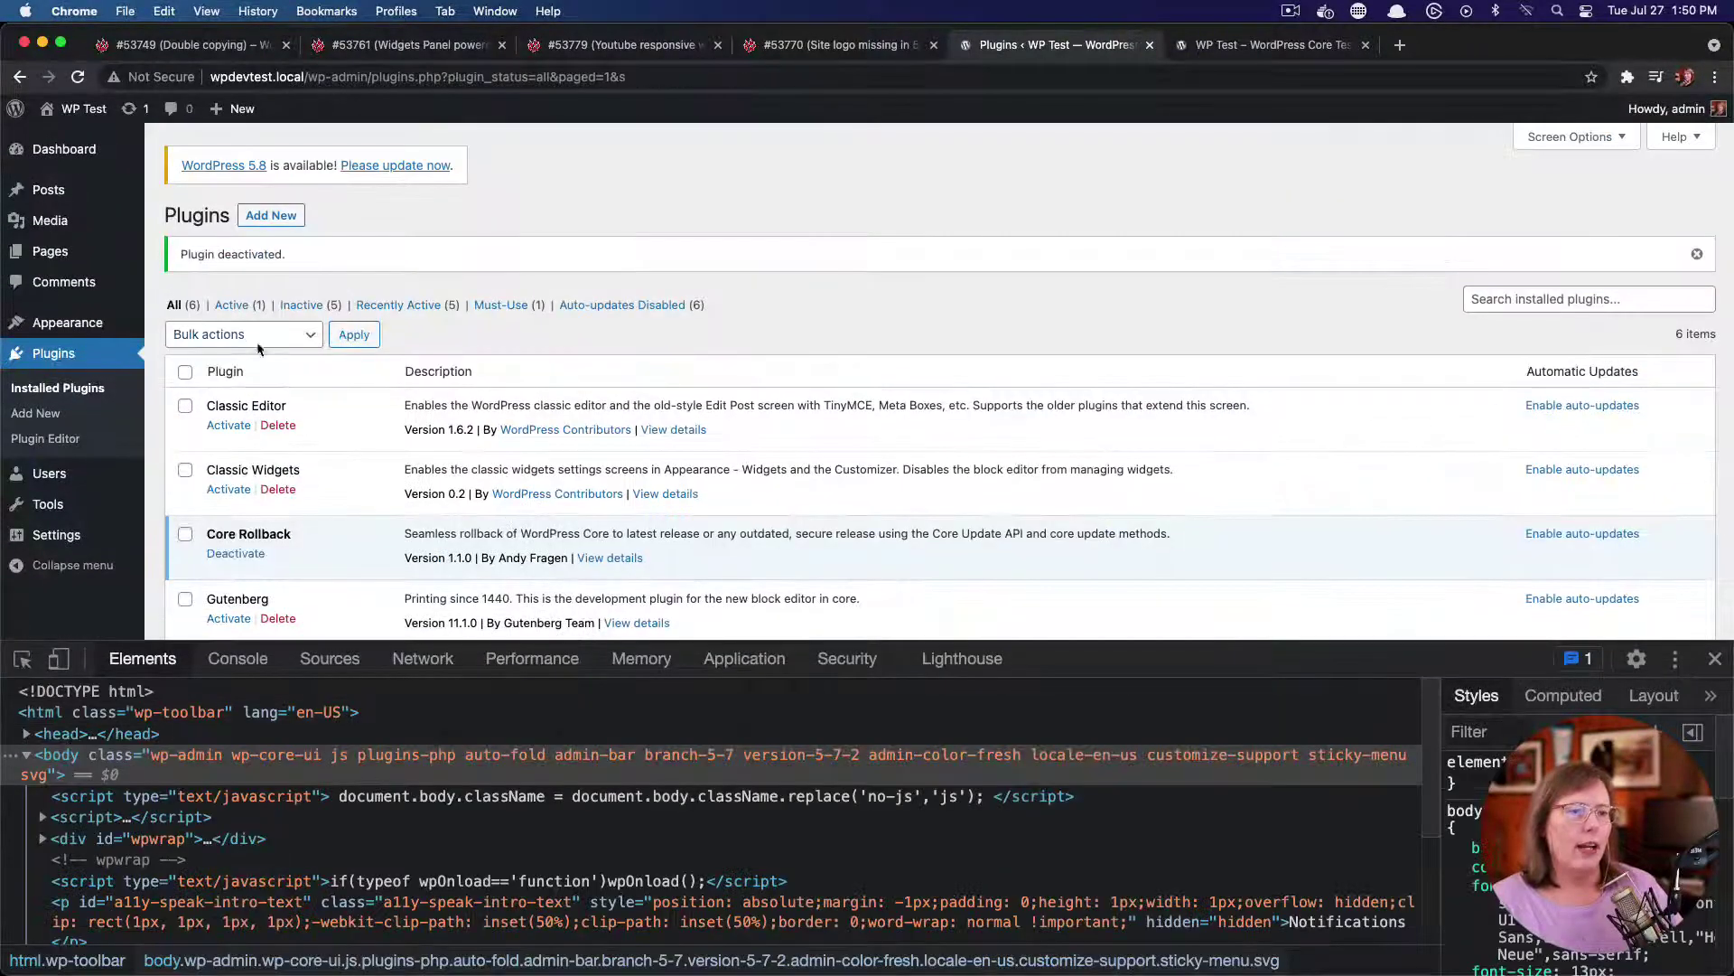
Reopen the Customizer for Twenty Twenty-One and show its Site Identity settings
mouse_move(95, 331)
click(179, 324)
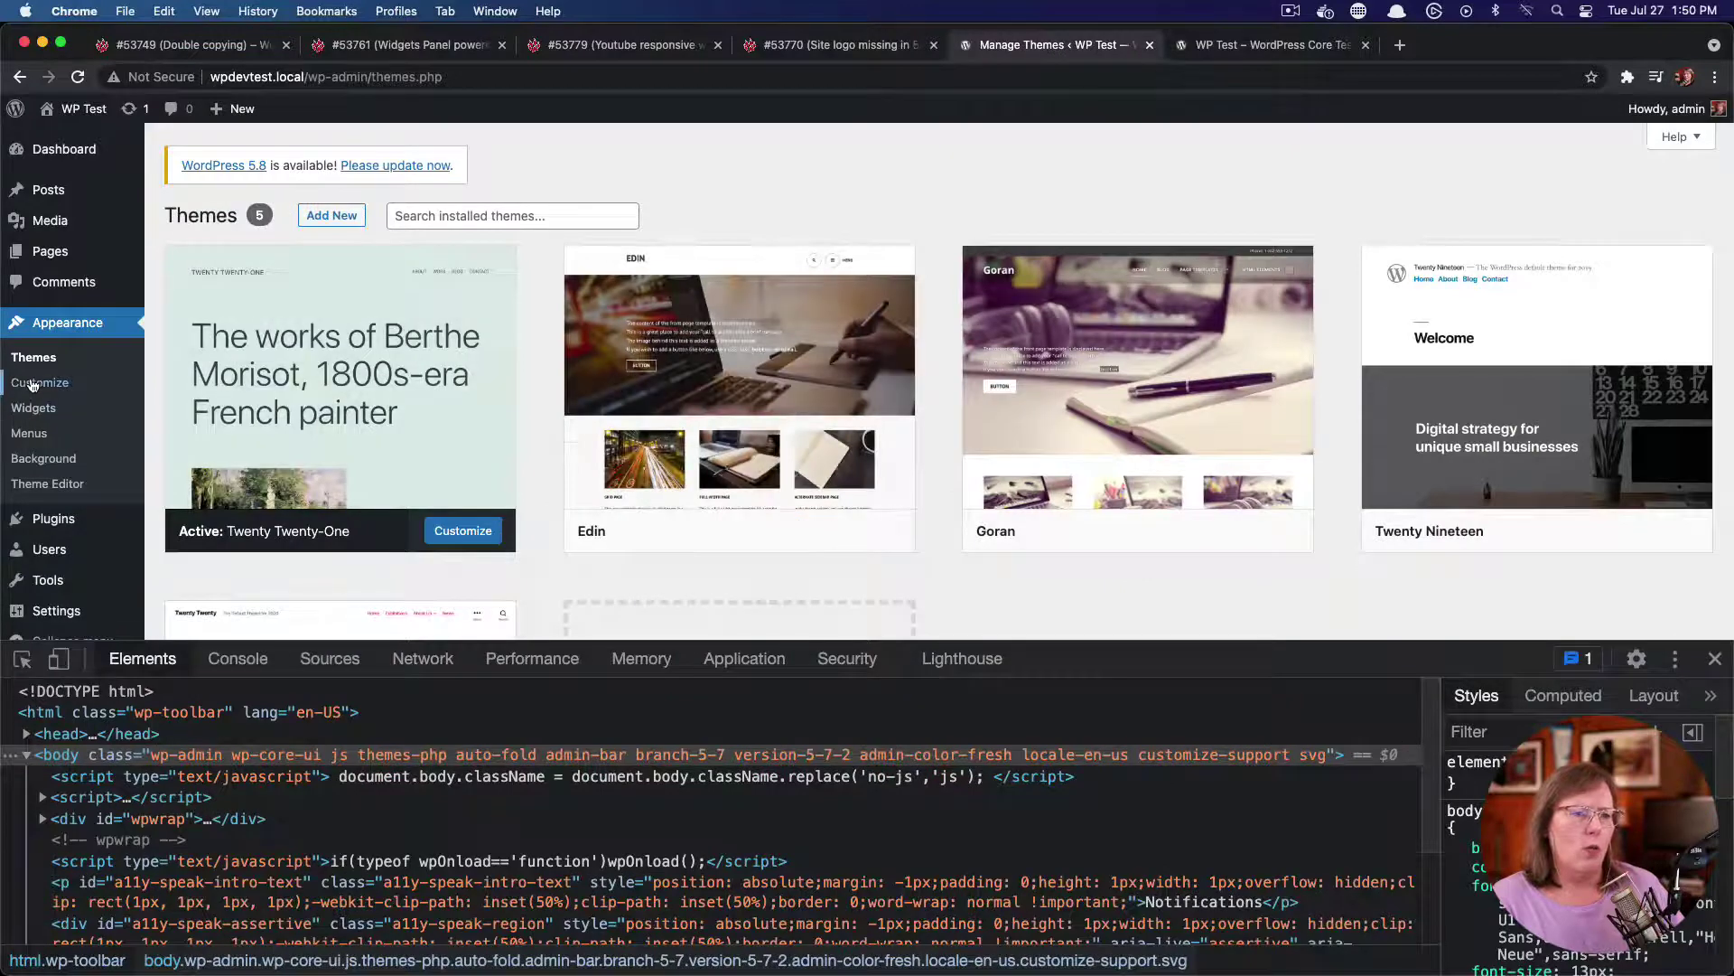
click(57, 386)
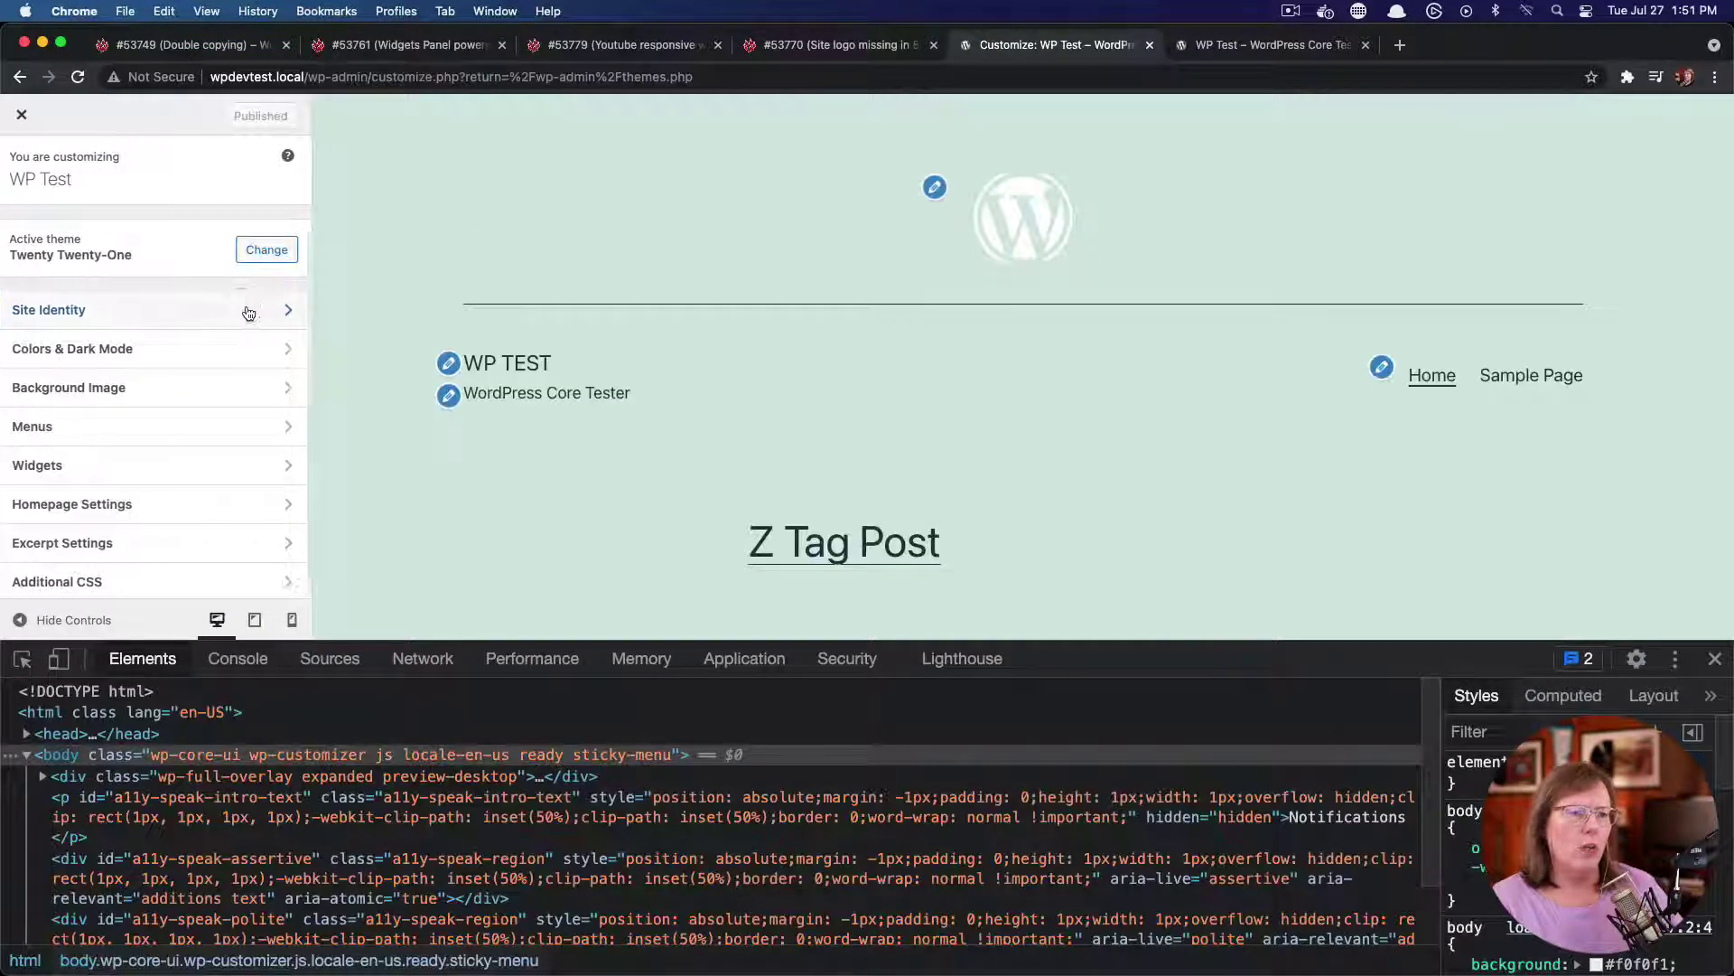
click(247, 309)
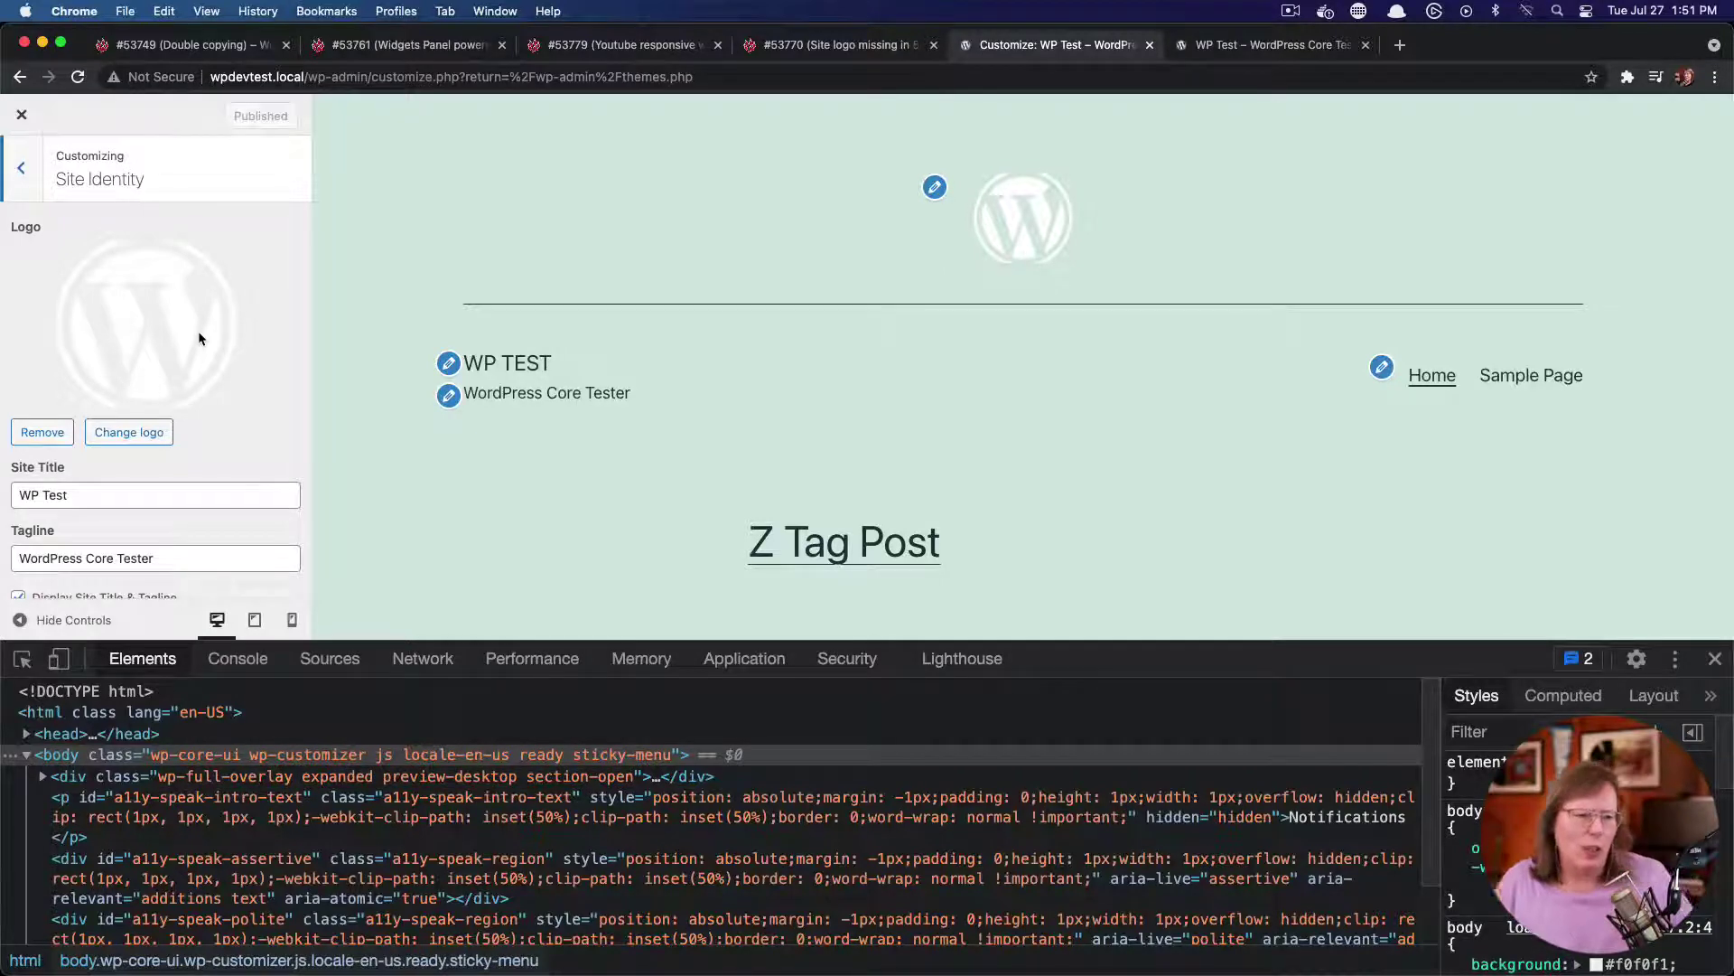
Remove the white WordPress logo, publish the change, and check the header on the reloaded front end
click(38, 437)
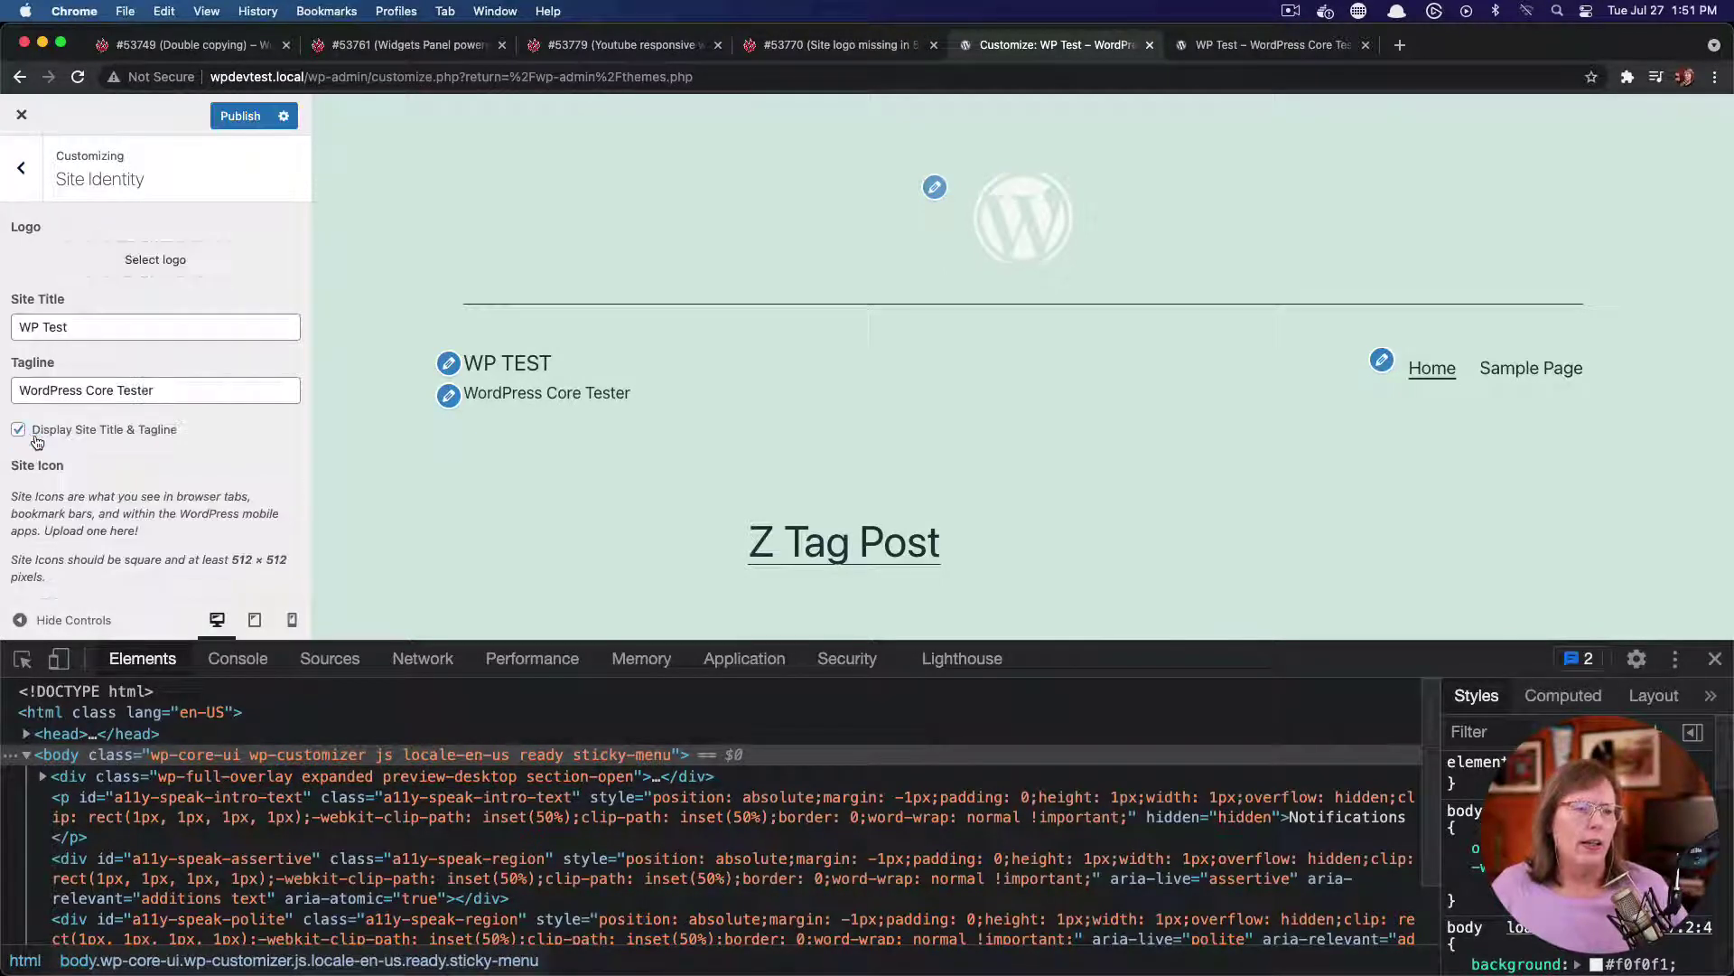
click(236, 116)
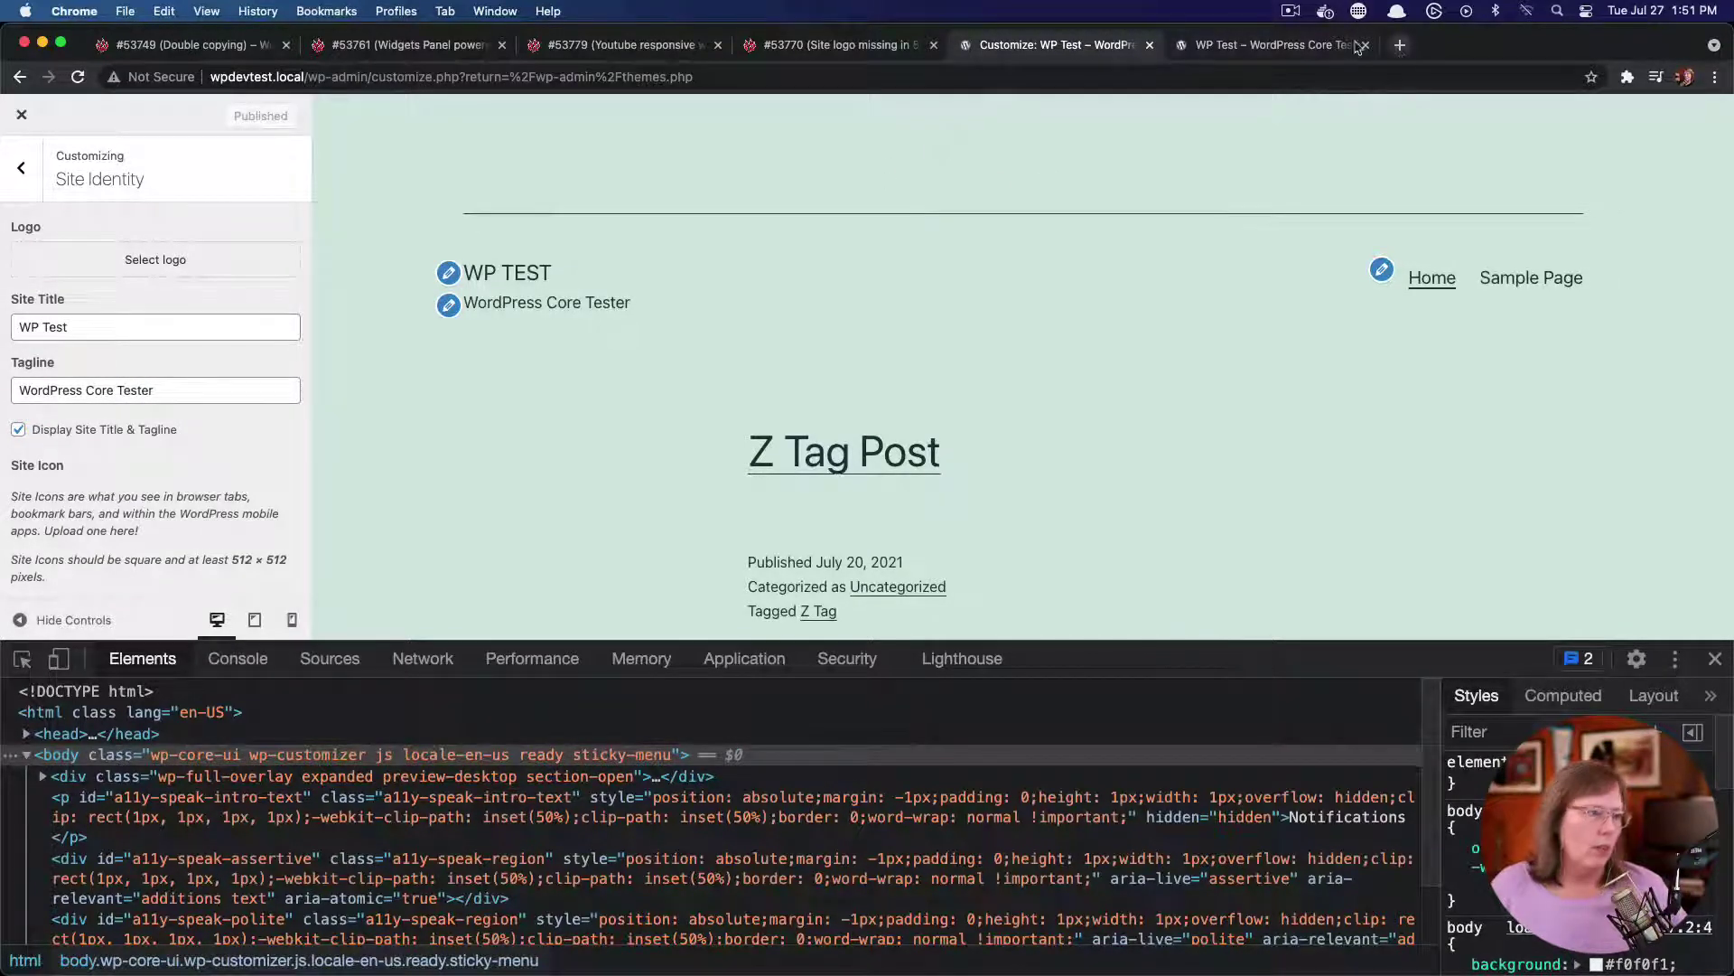
click(1319, 47)
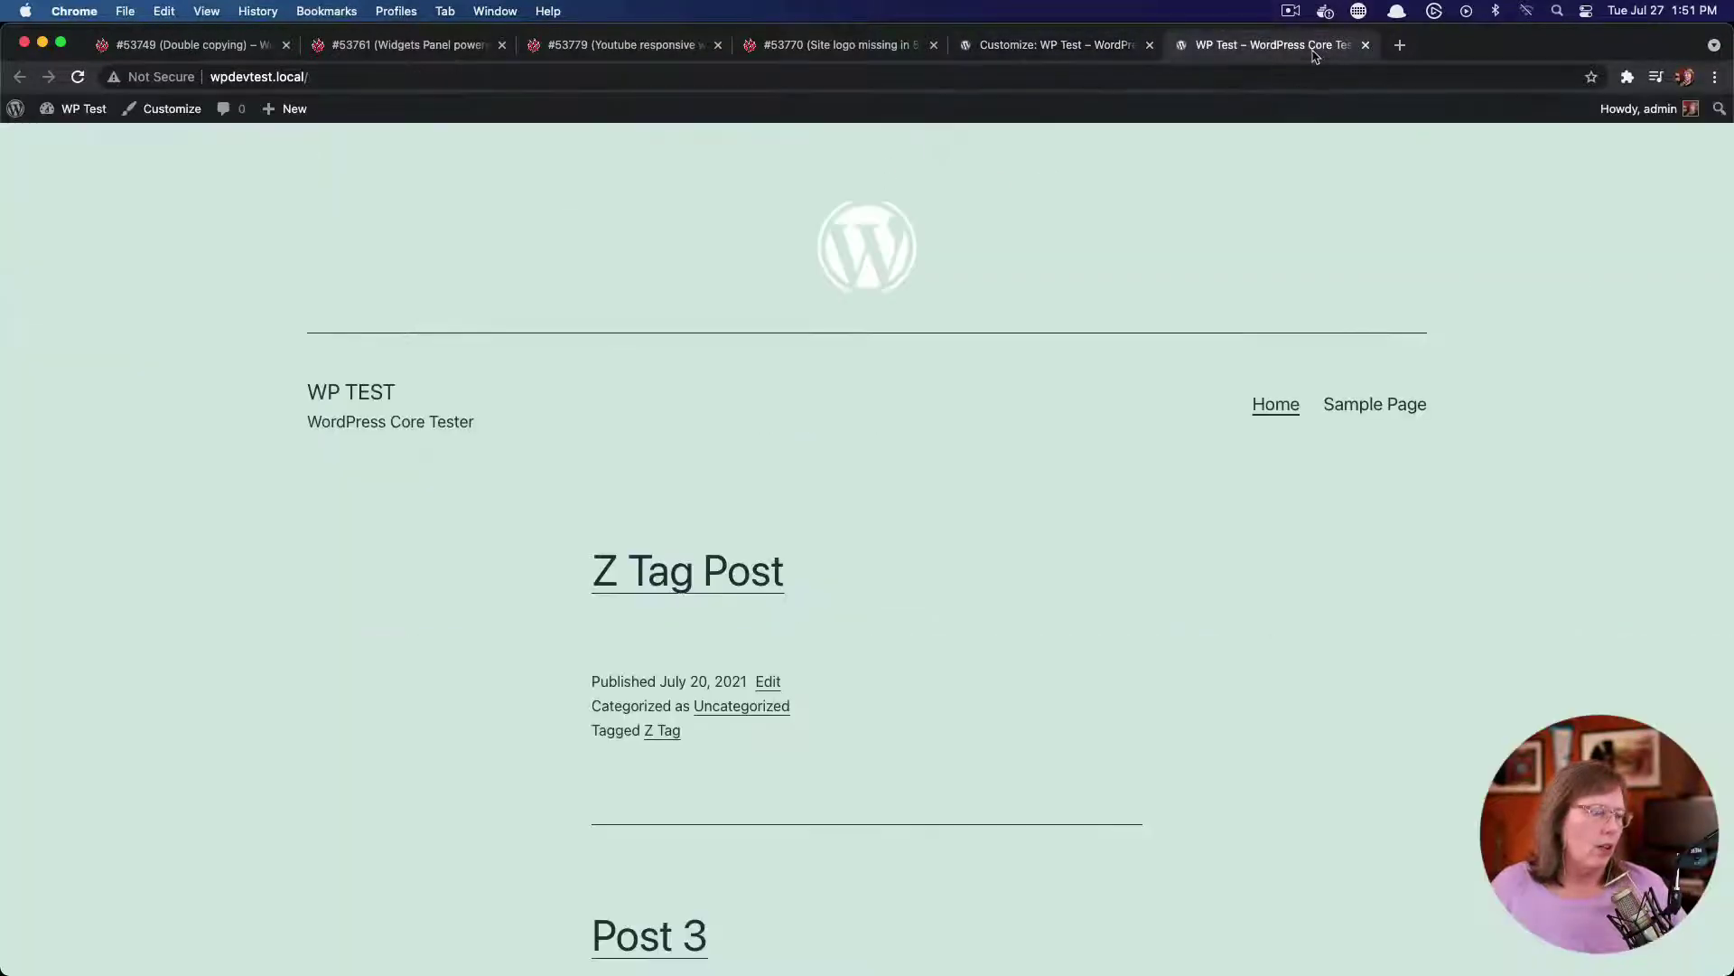
click(78, 77)
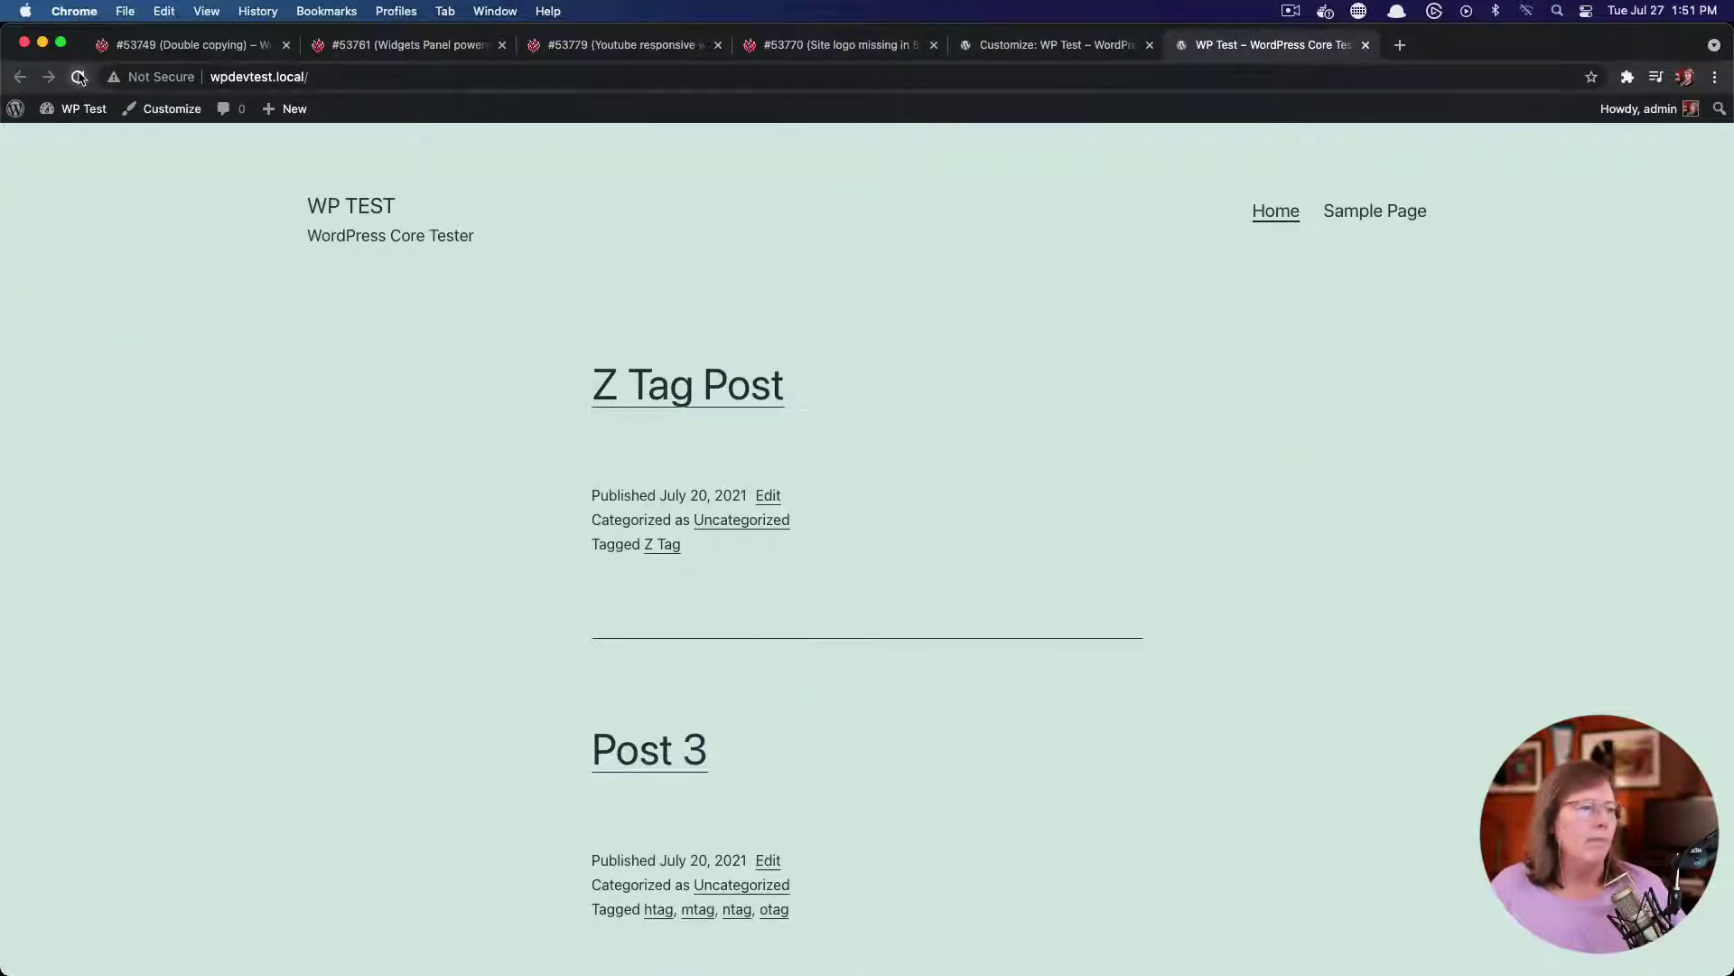
Set cropped-cropped-cropped-IMG_1441-scaled-1-1.jpg as the uncropped site logo in the Customizer preview
click(1028, 46)
click(174, 272)
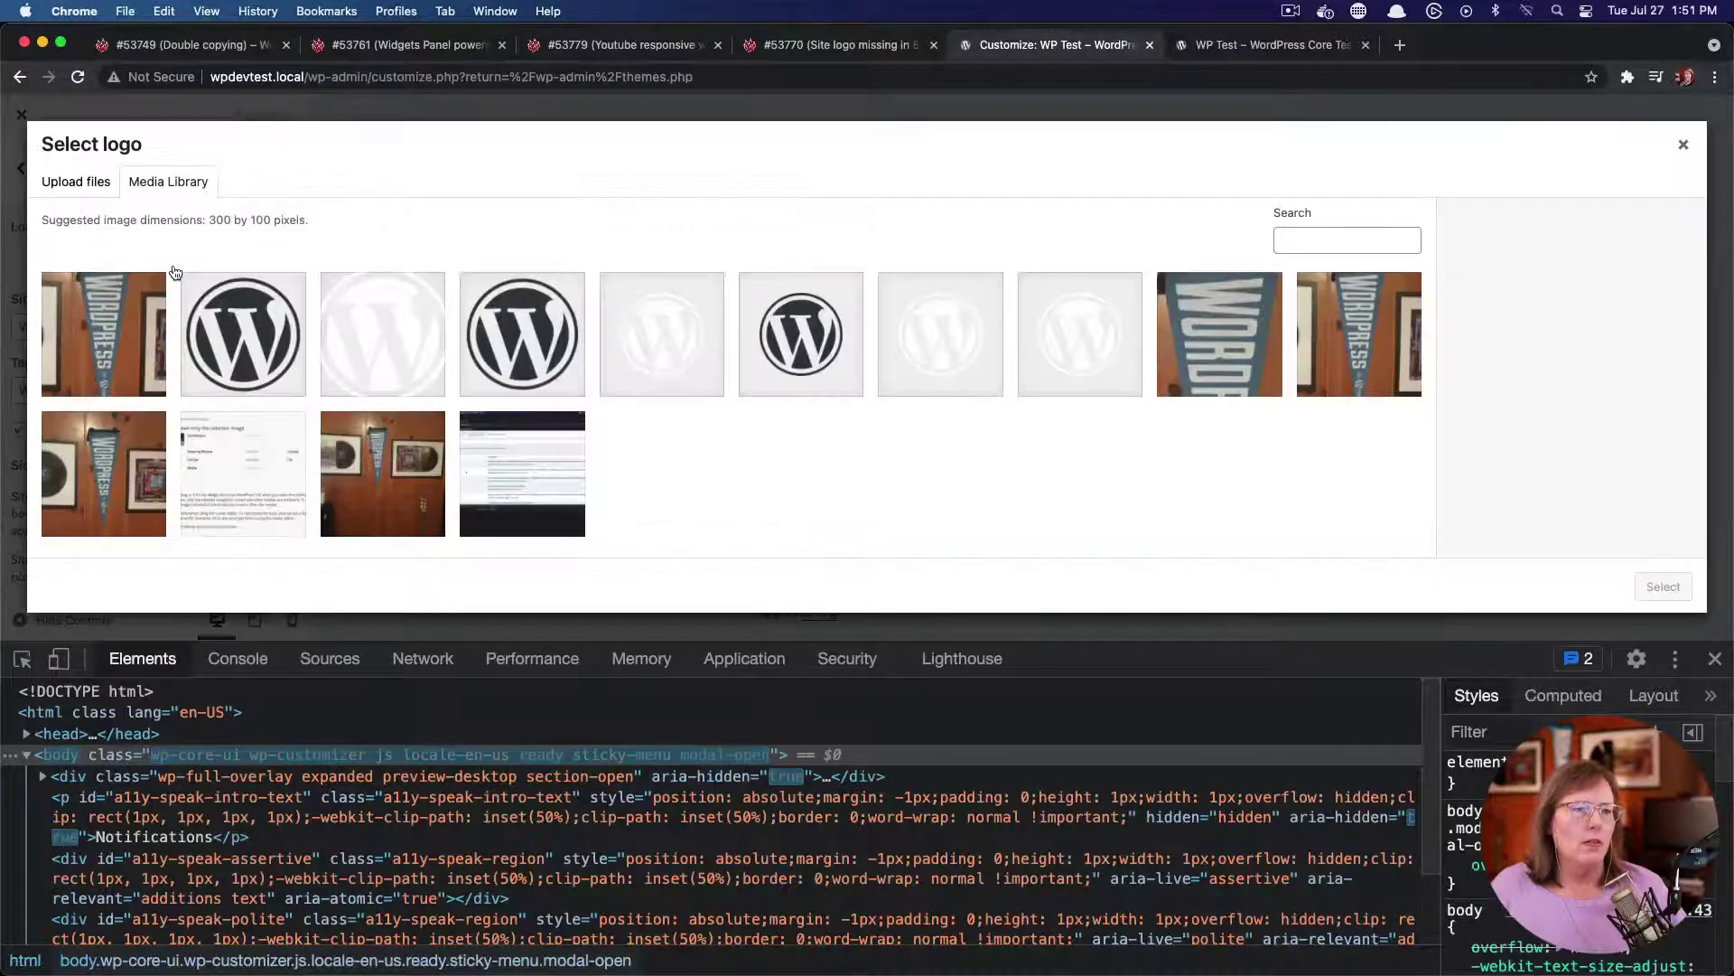
click(99, 347)
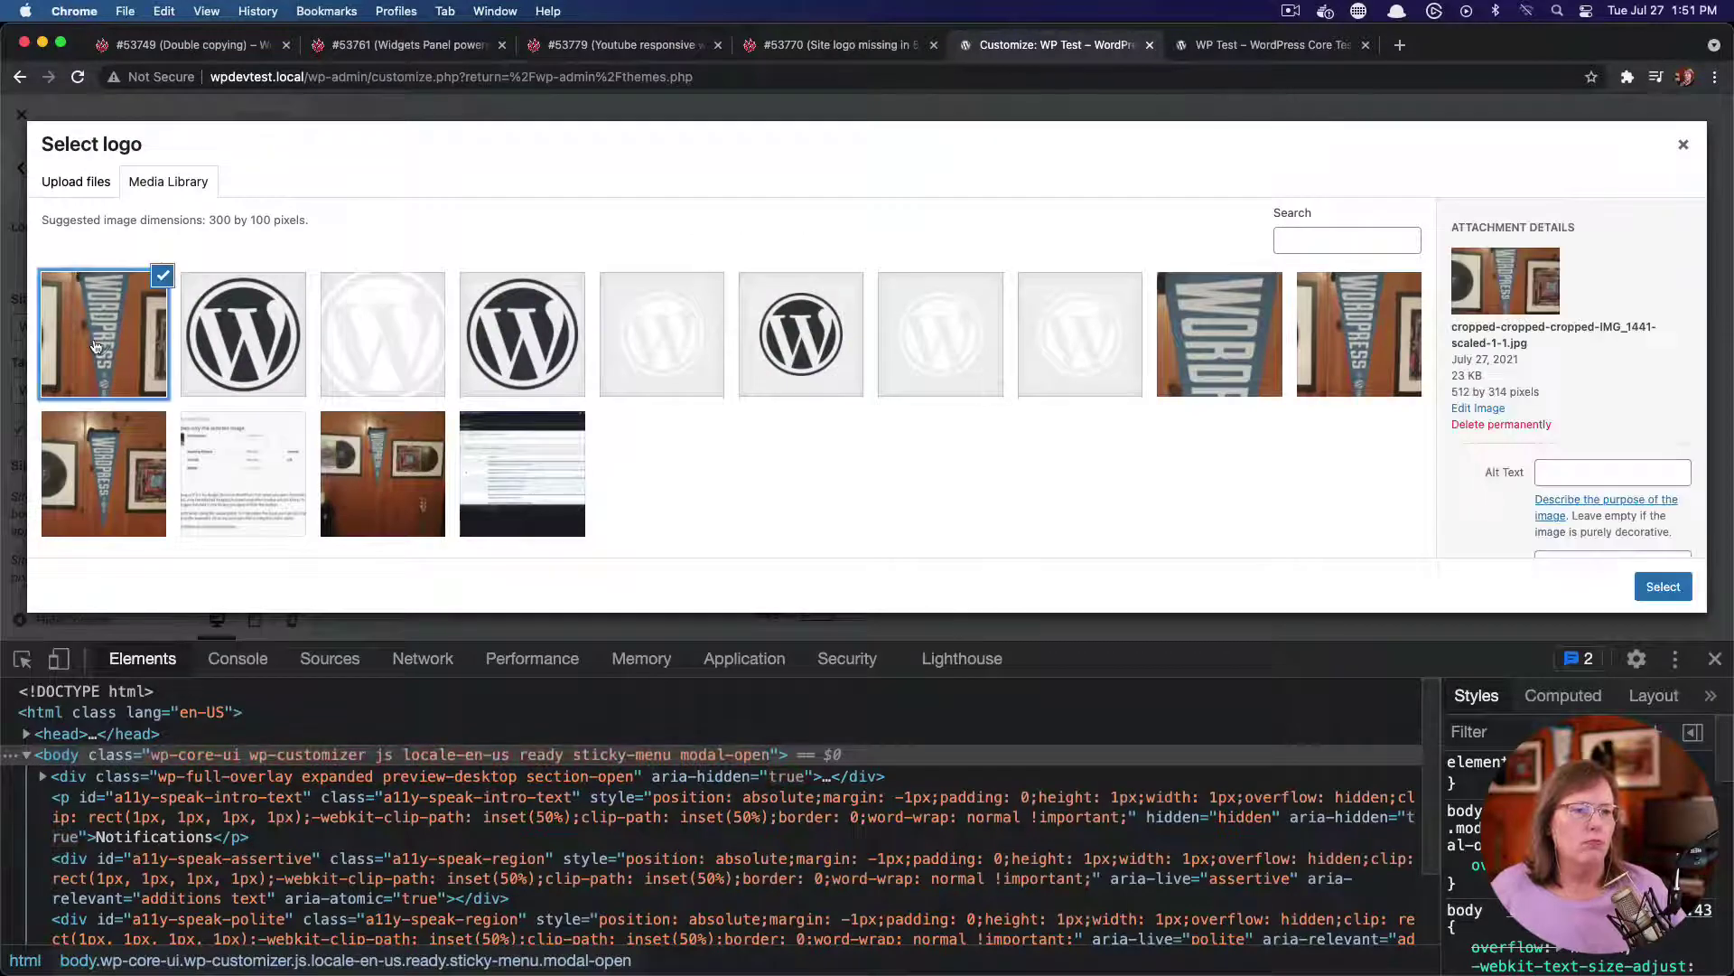
click(1663, 587)
click(1548, 586)
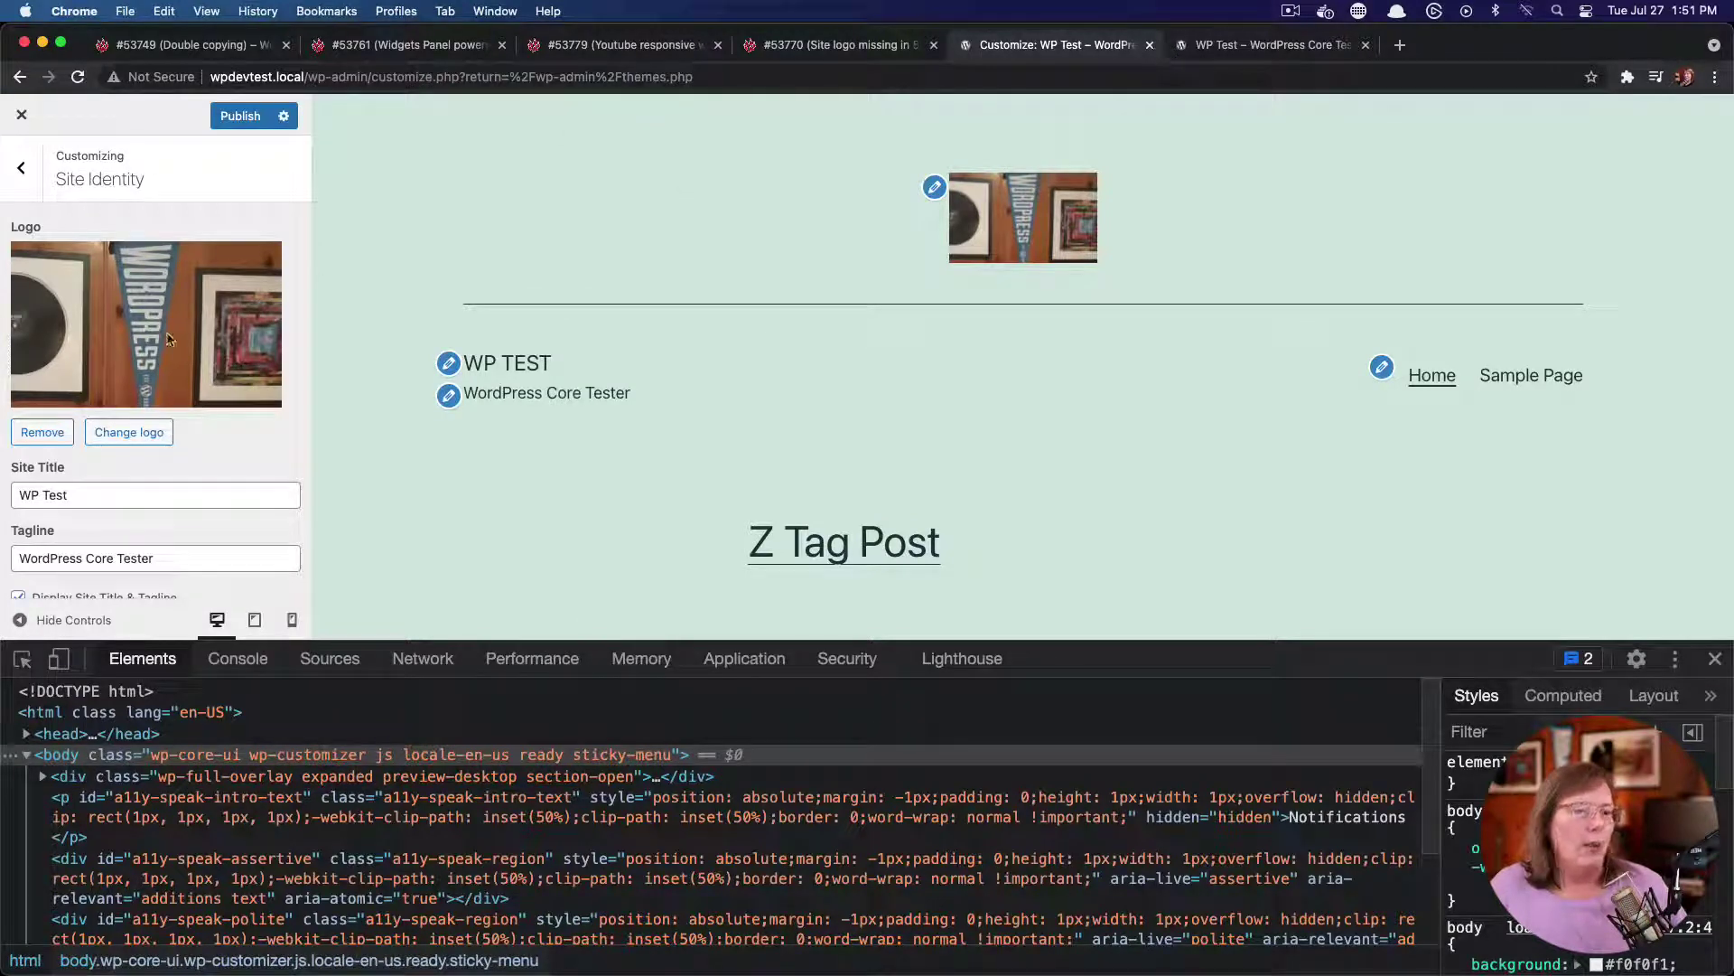
Replace the pennant logo with the larger black WordPress logo, uncropped, in the Customizer preview
click(41, 432)
click(123, 268)
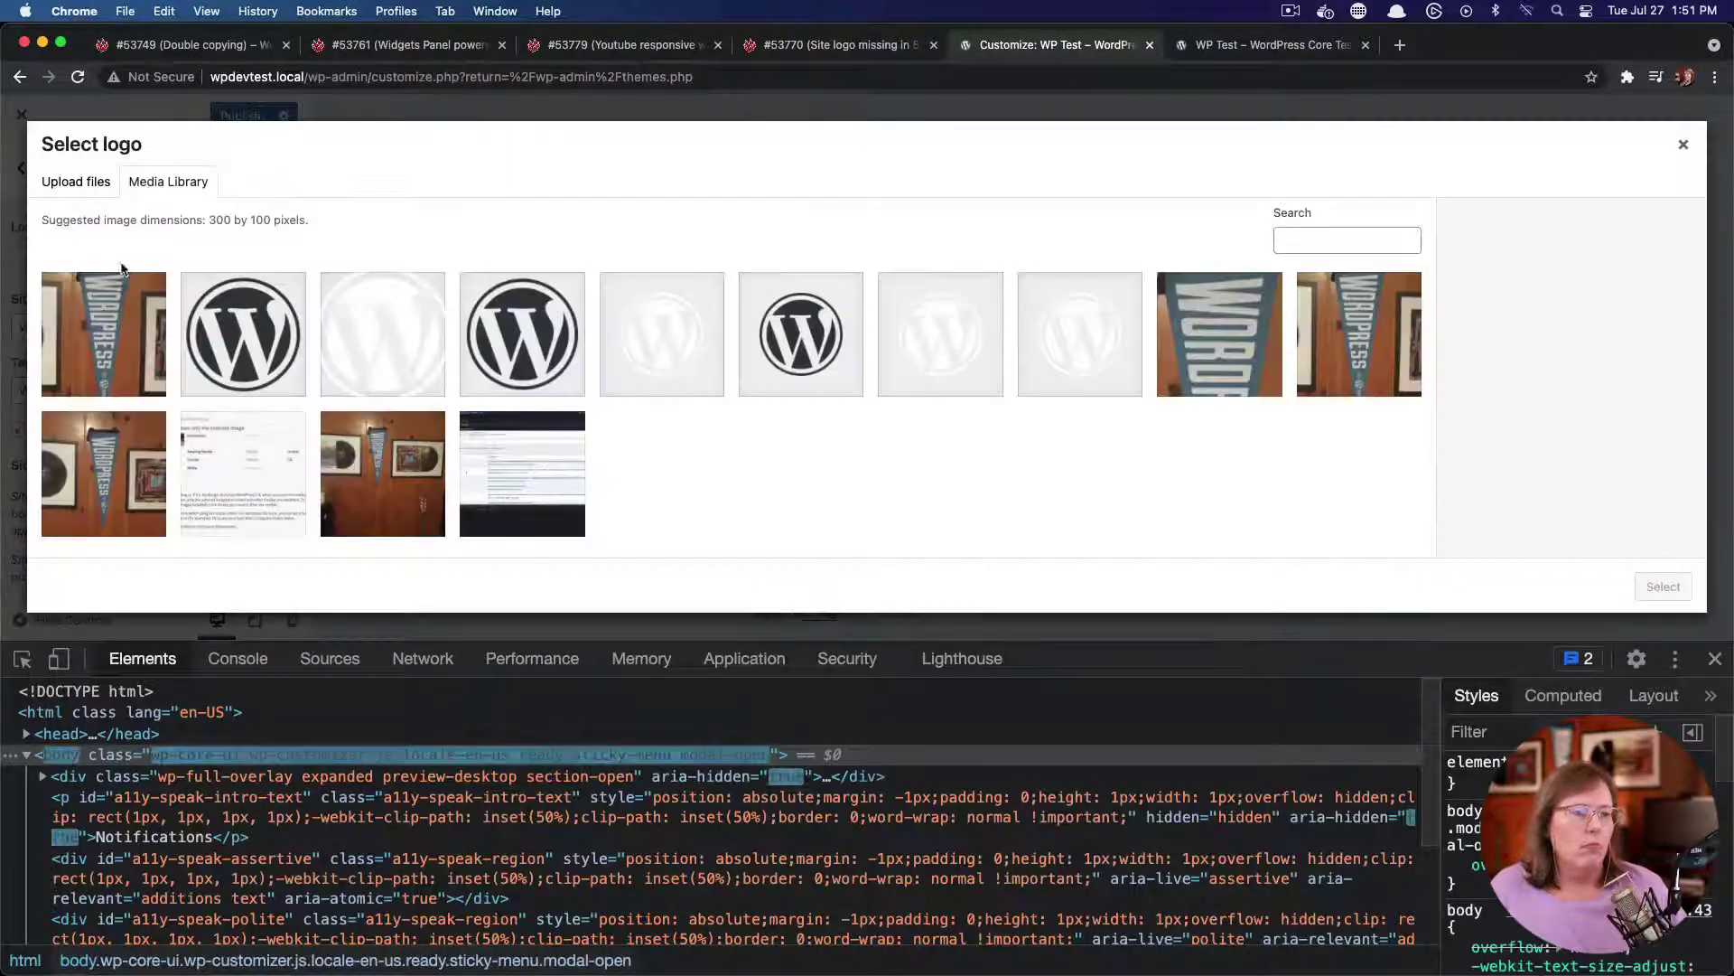
click(522, 334)
click(1660, 598)
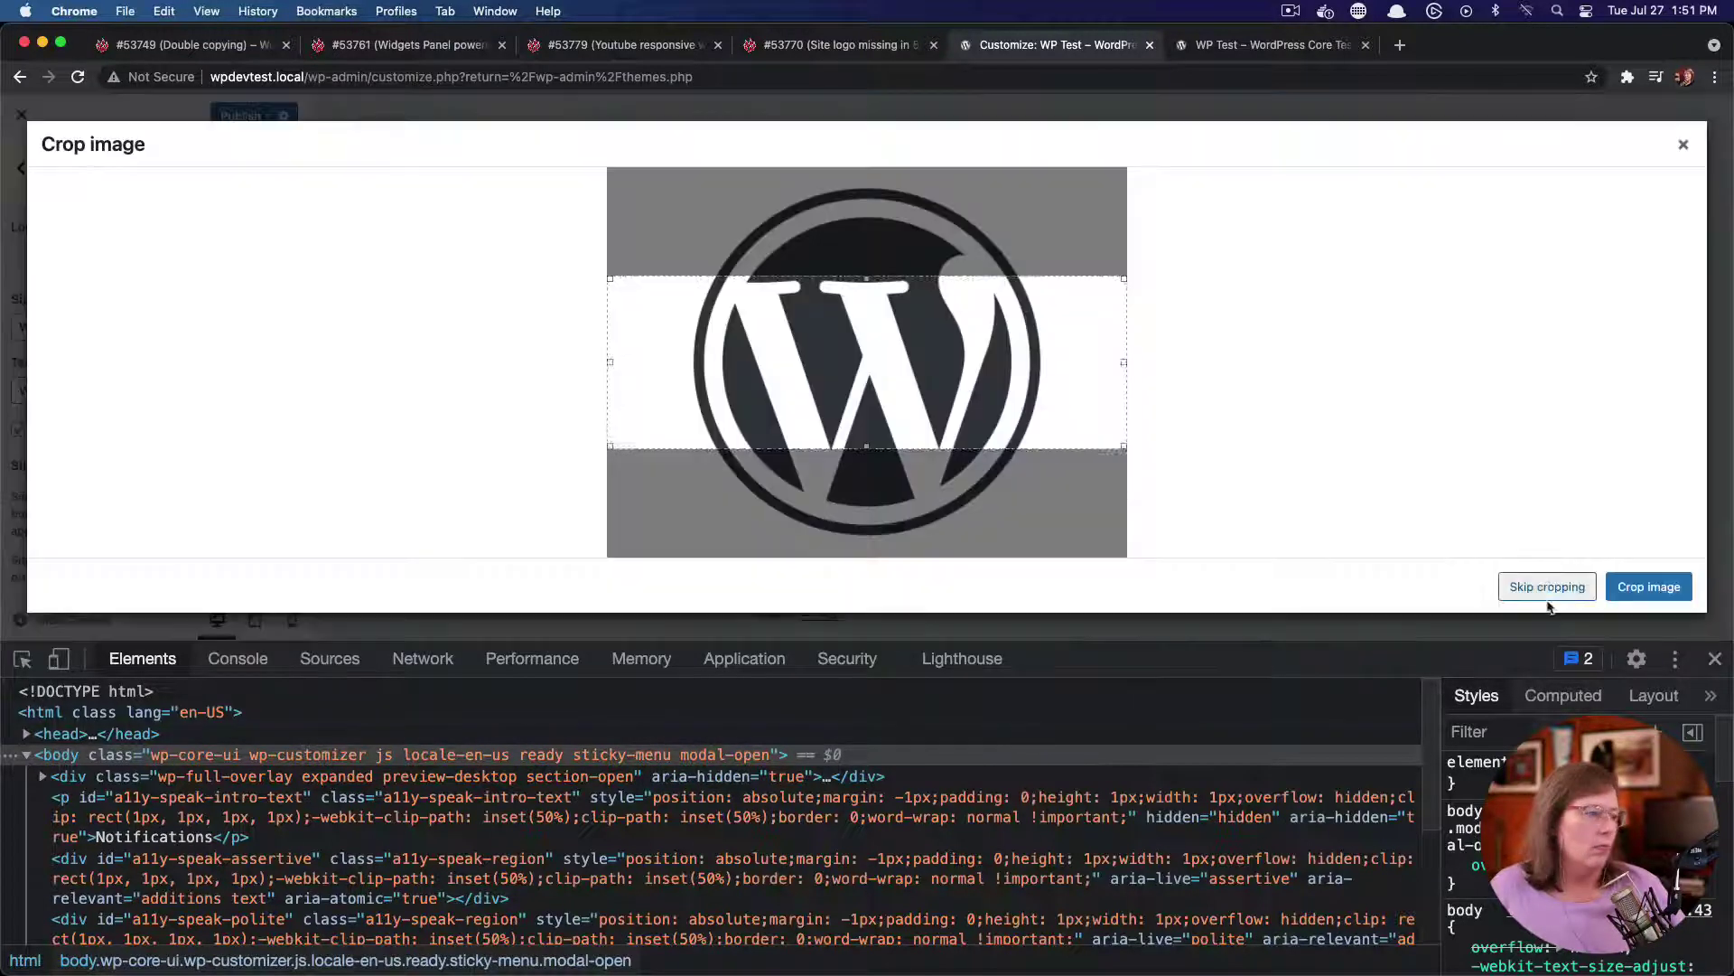
click(1550, 588)
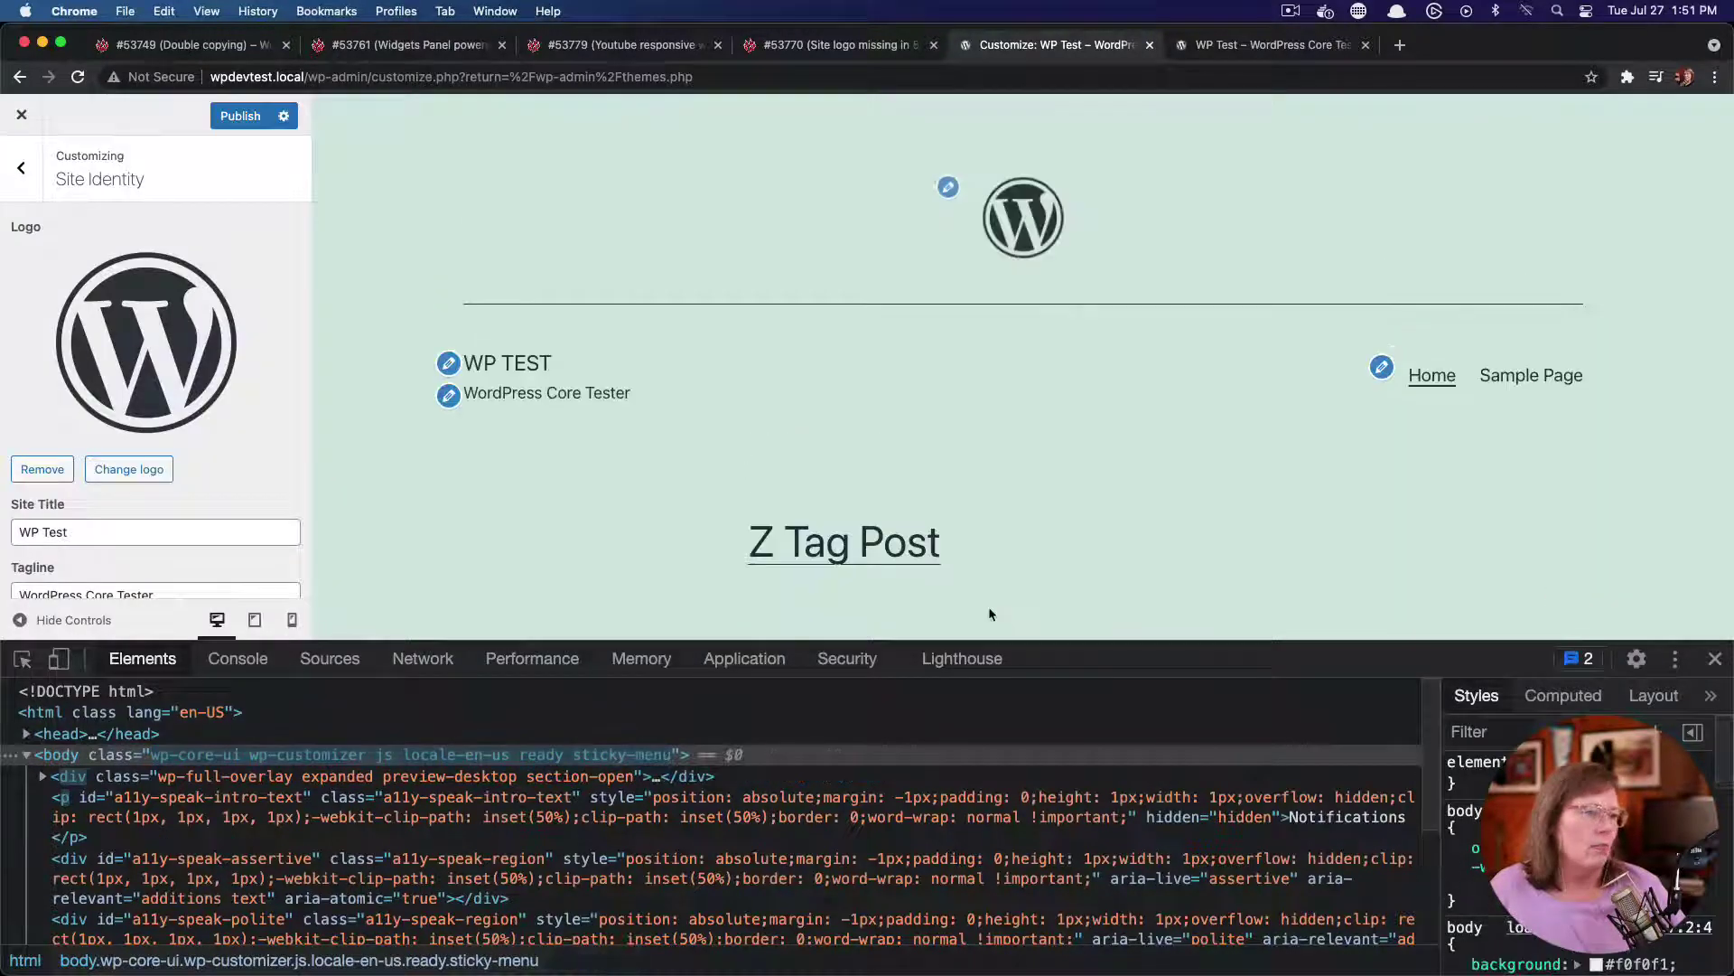
Replace the black WordPress logo with the square pennant photo from the media library, skipping the crop
click(37, 488)
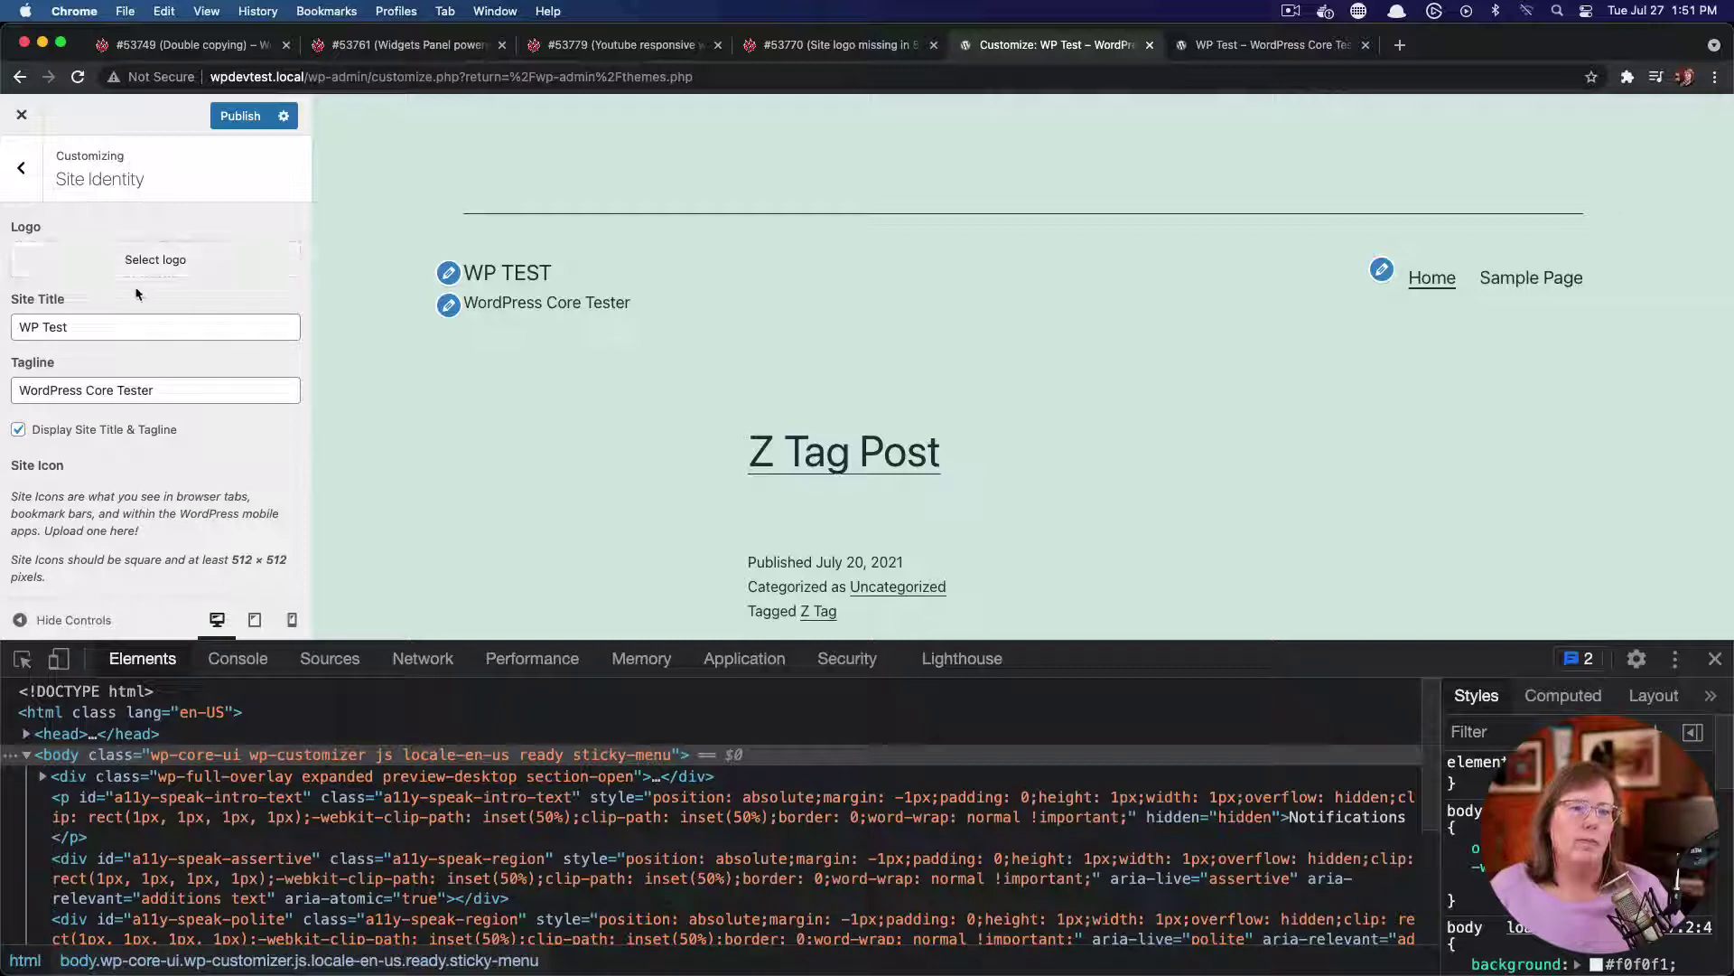
click(100, 268)
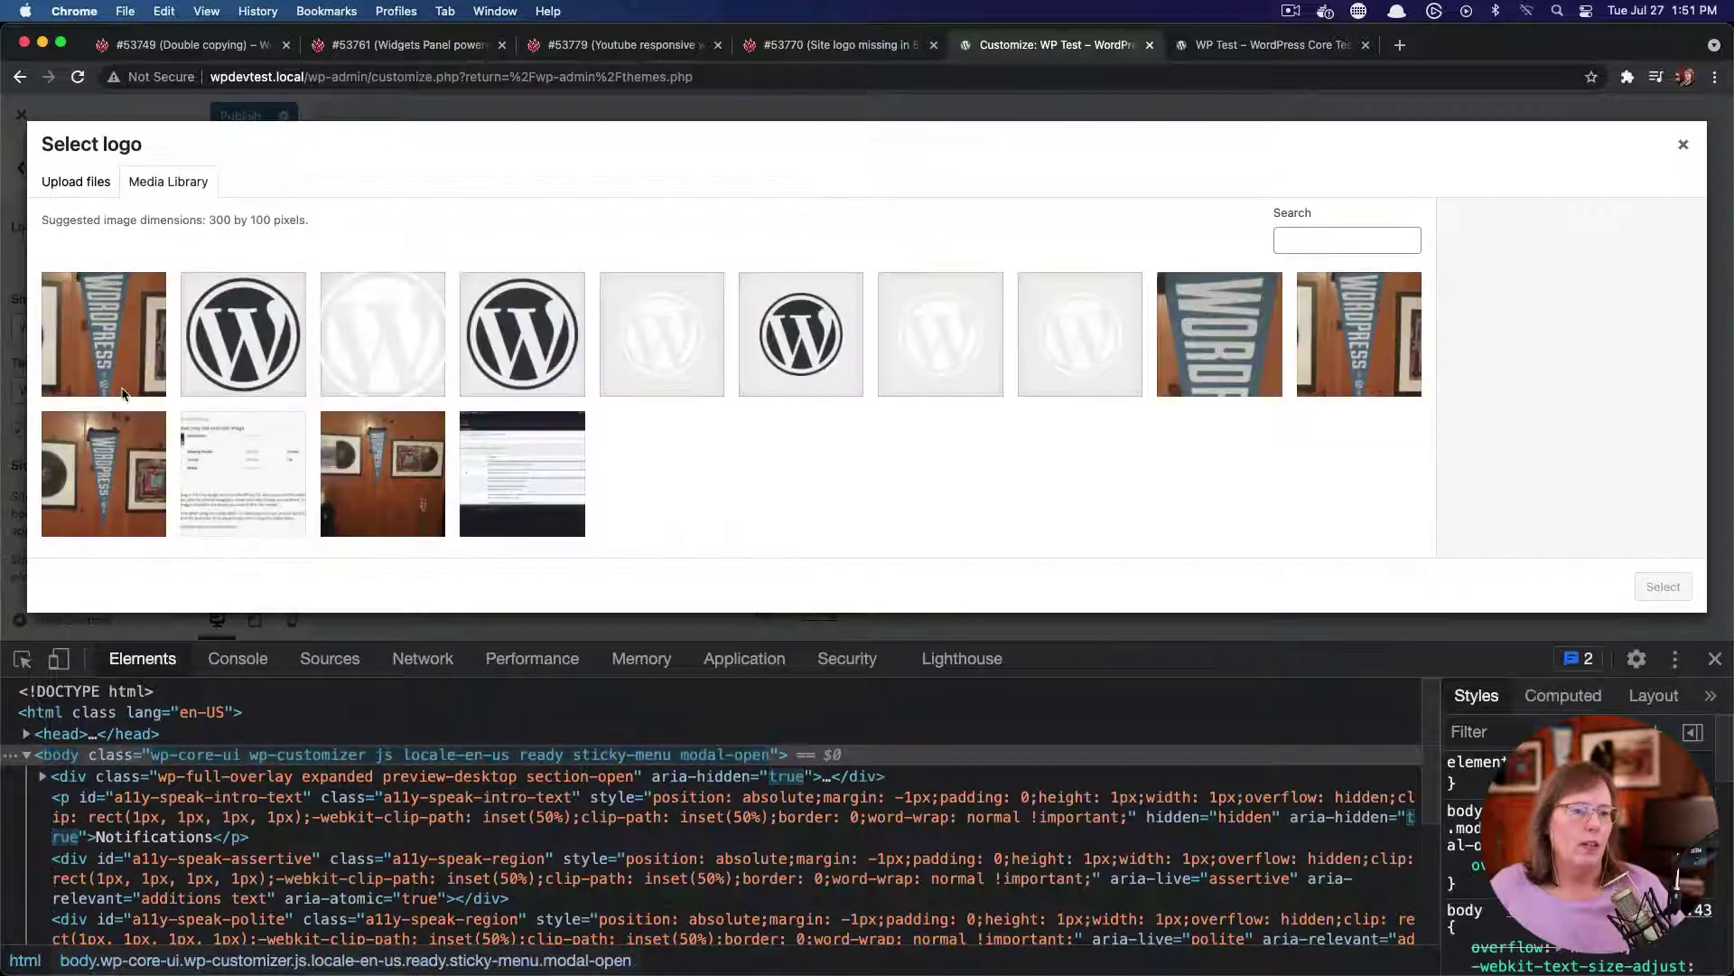
click(124, 425)
click(1658, 587)
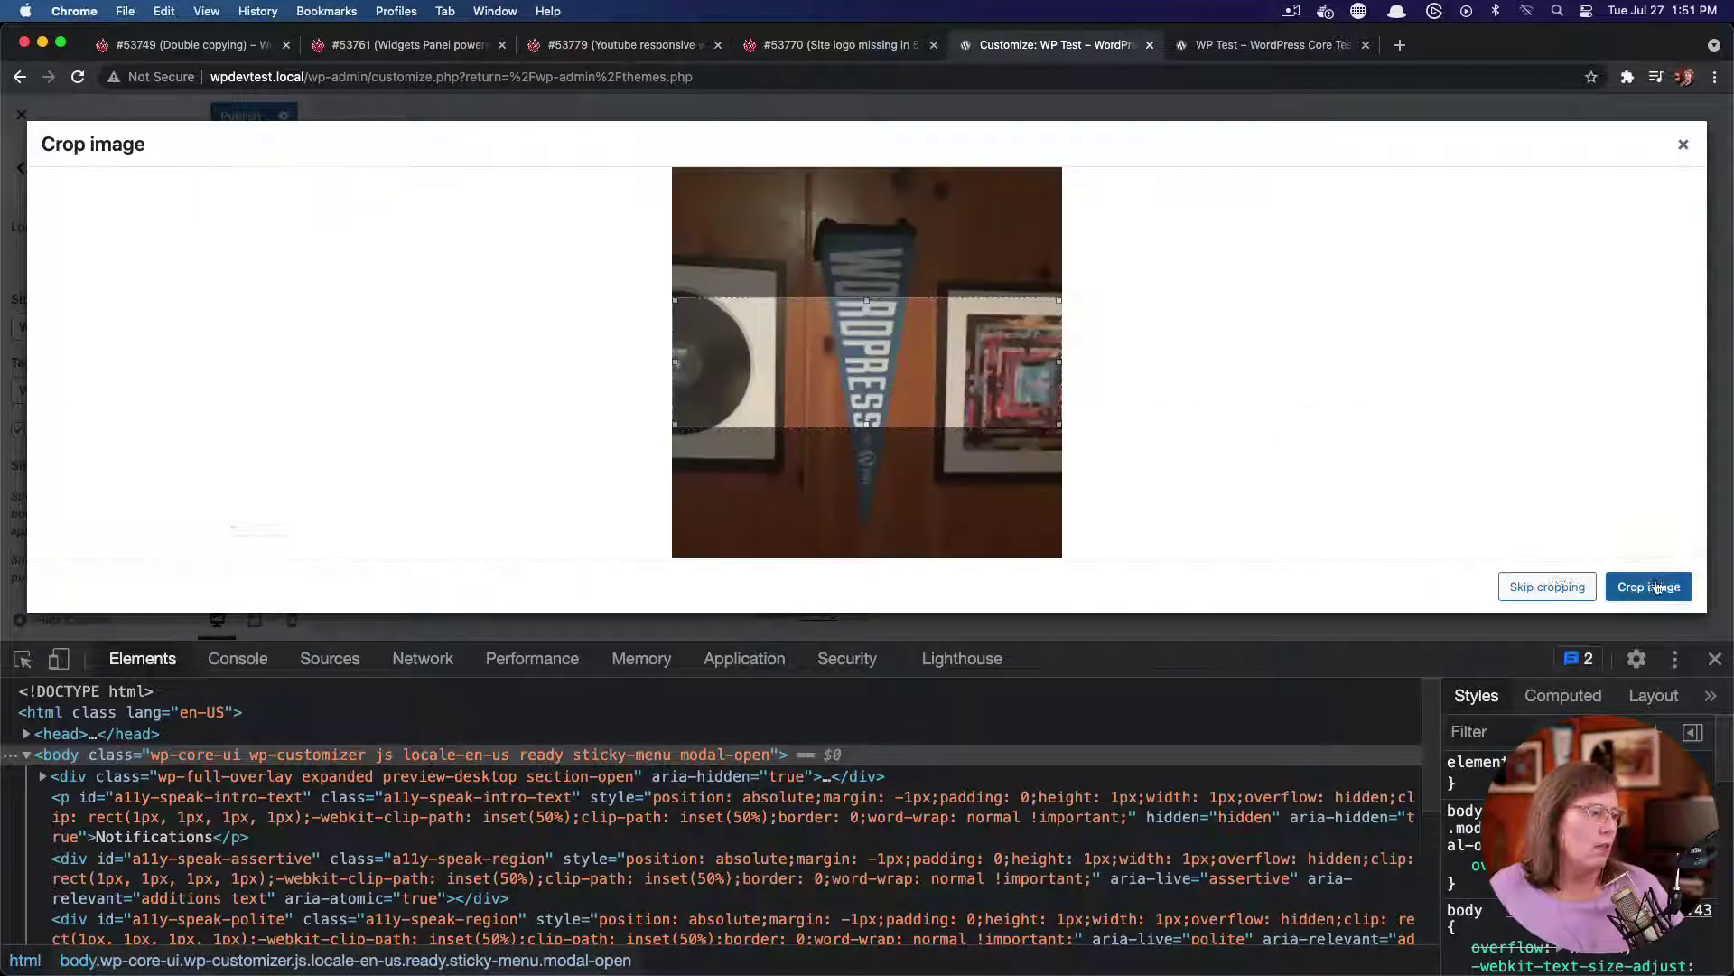
click(1546, 586)
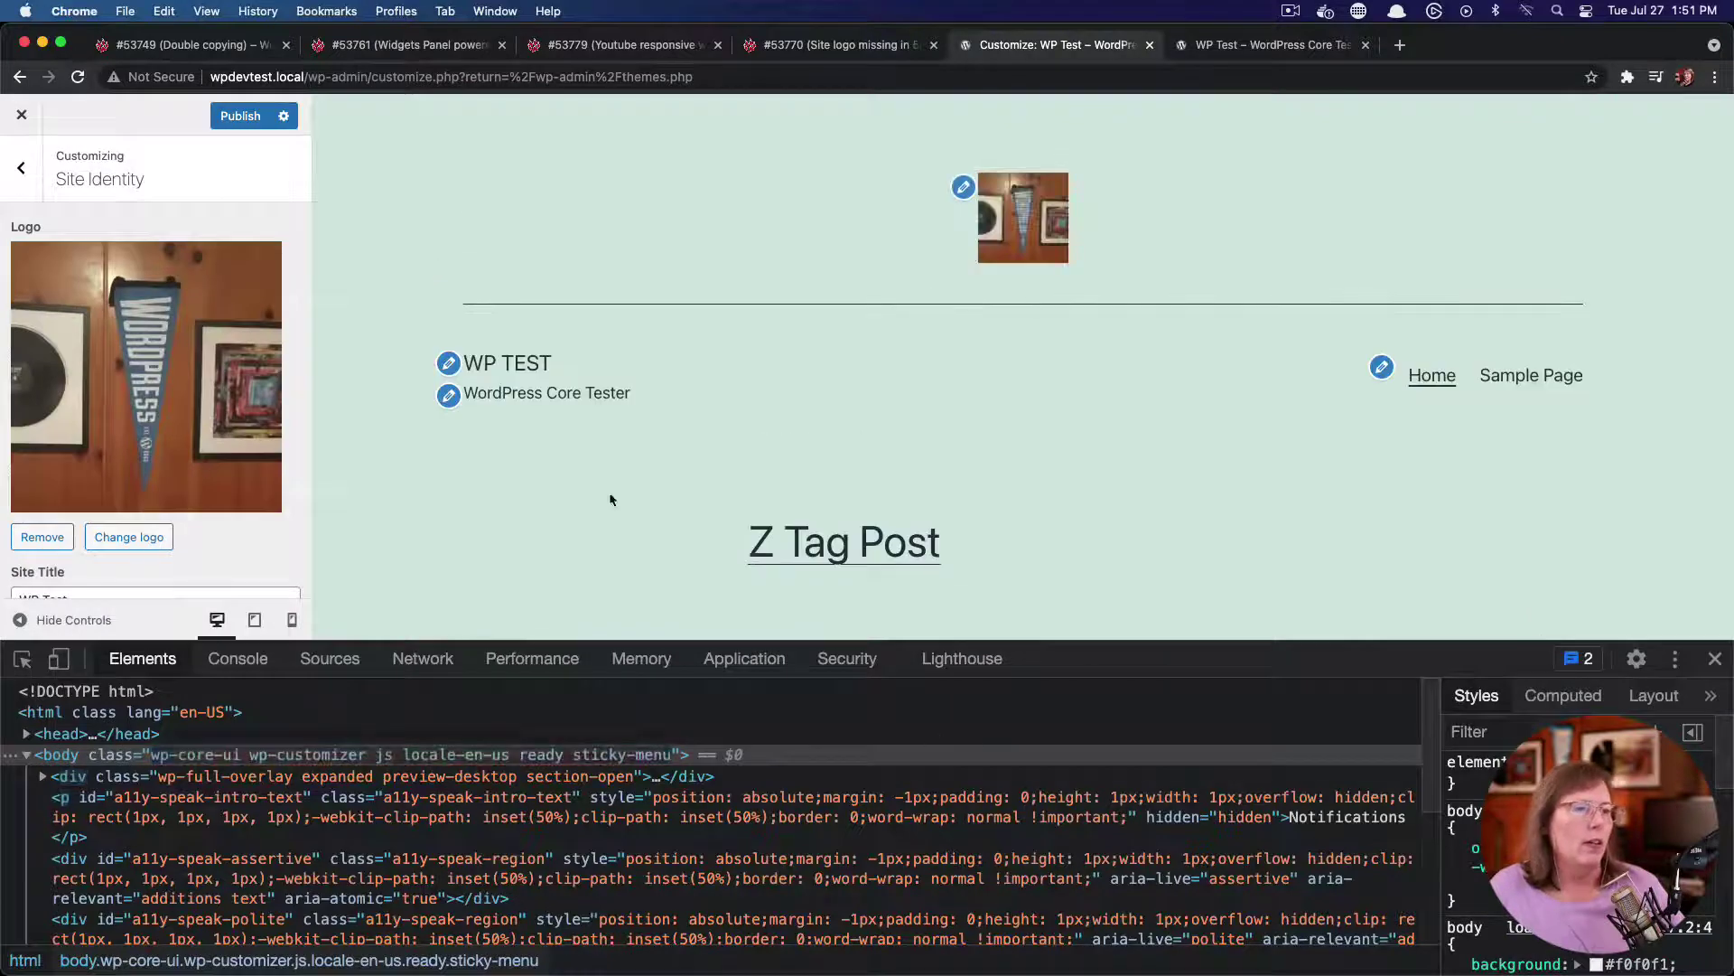
Publish the square pennant logo and check it in the reloaded front-end header
click(242, 118)
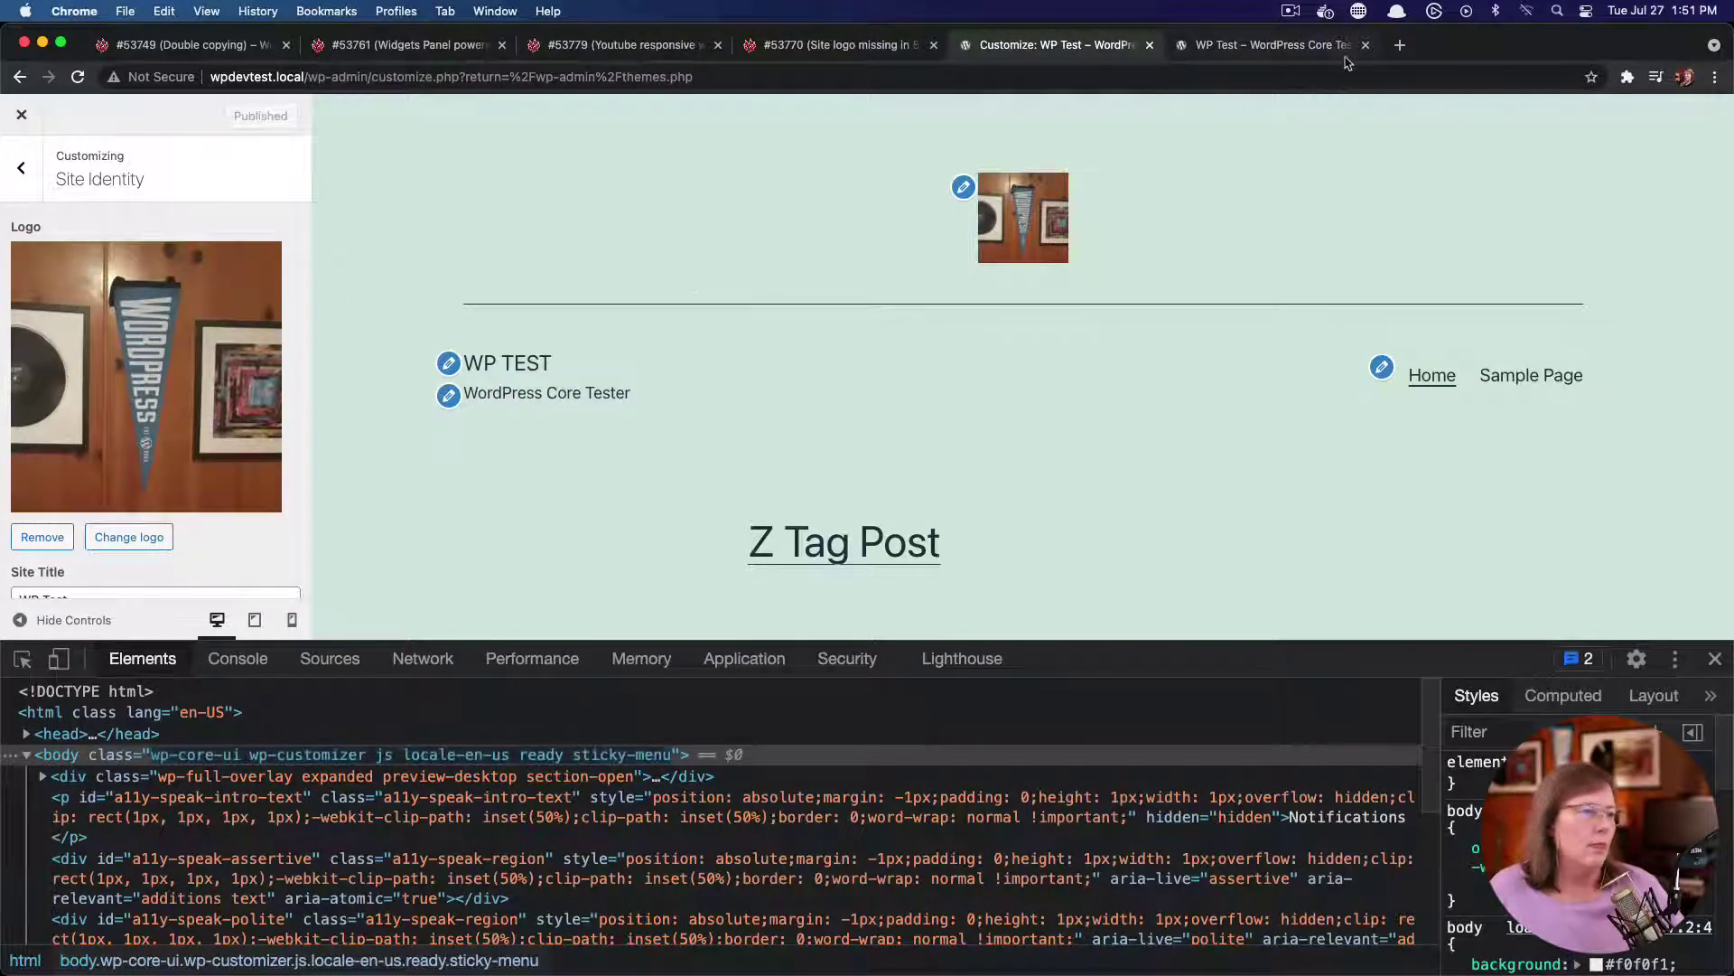
click(1315, 50)
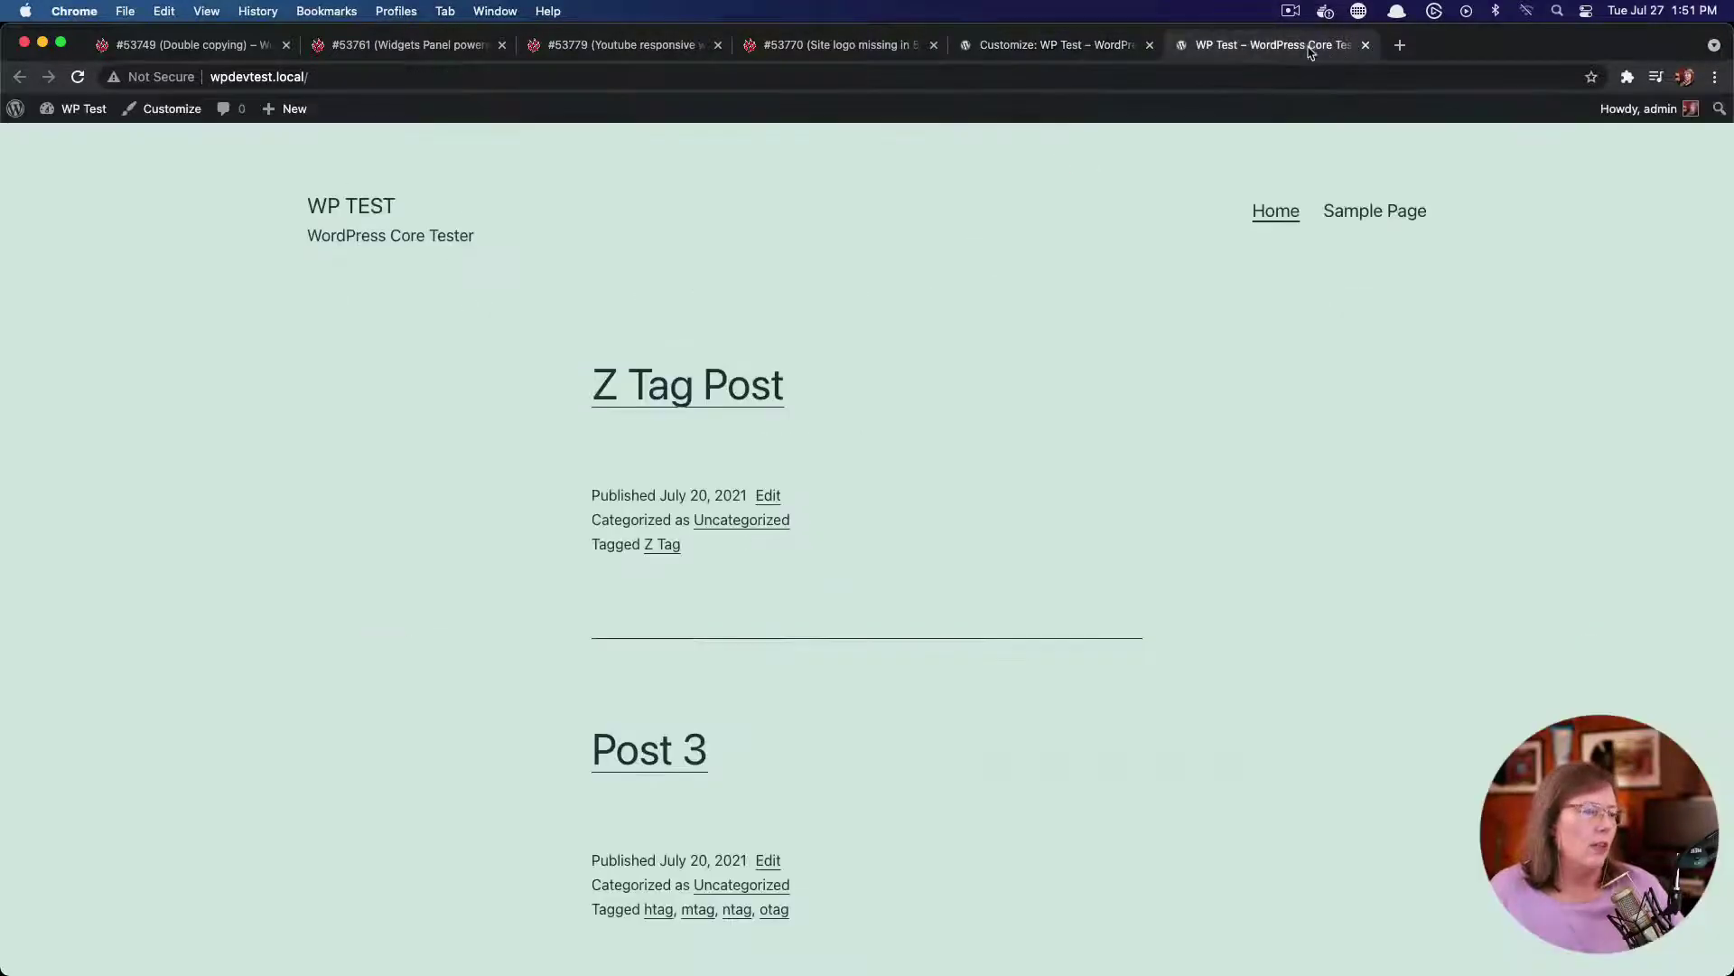
click(77, 78)
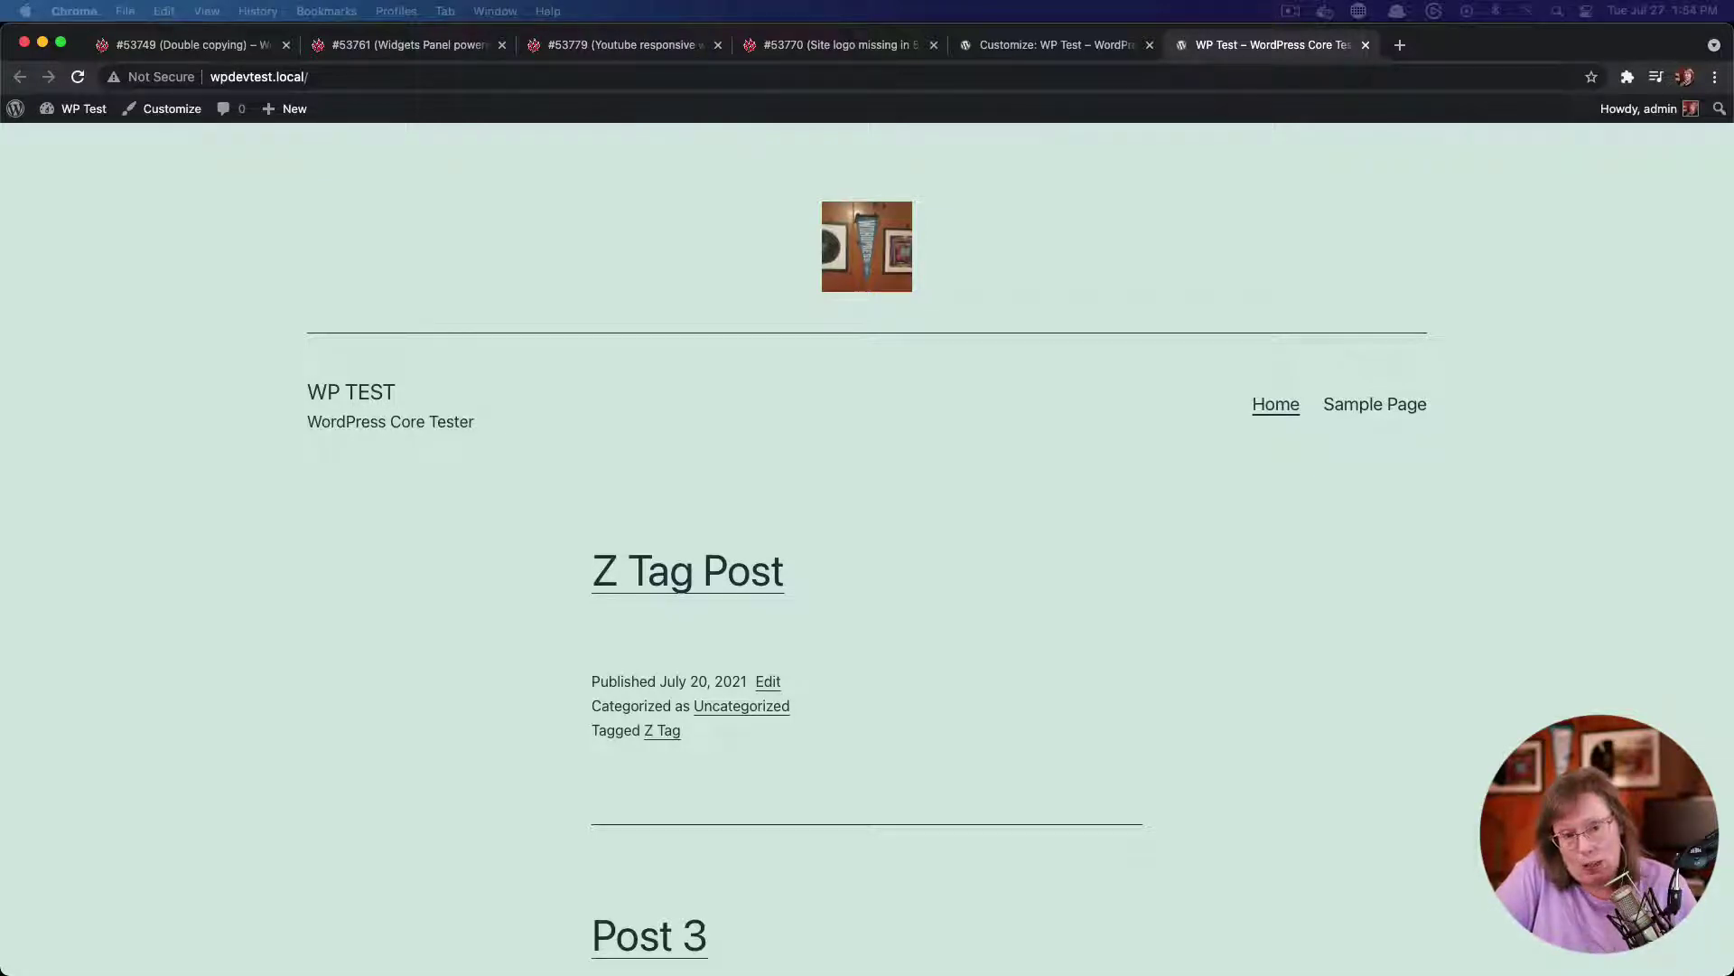
Exit the Customizer and activate the Twenty Nineteen theme
click(510, 275)
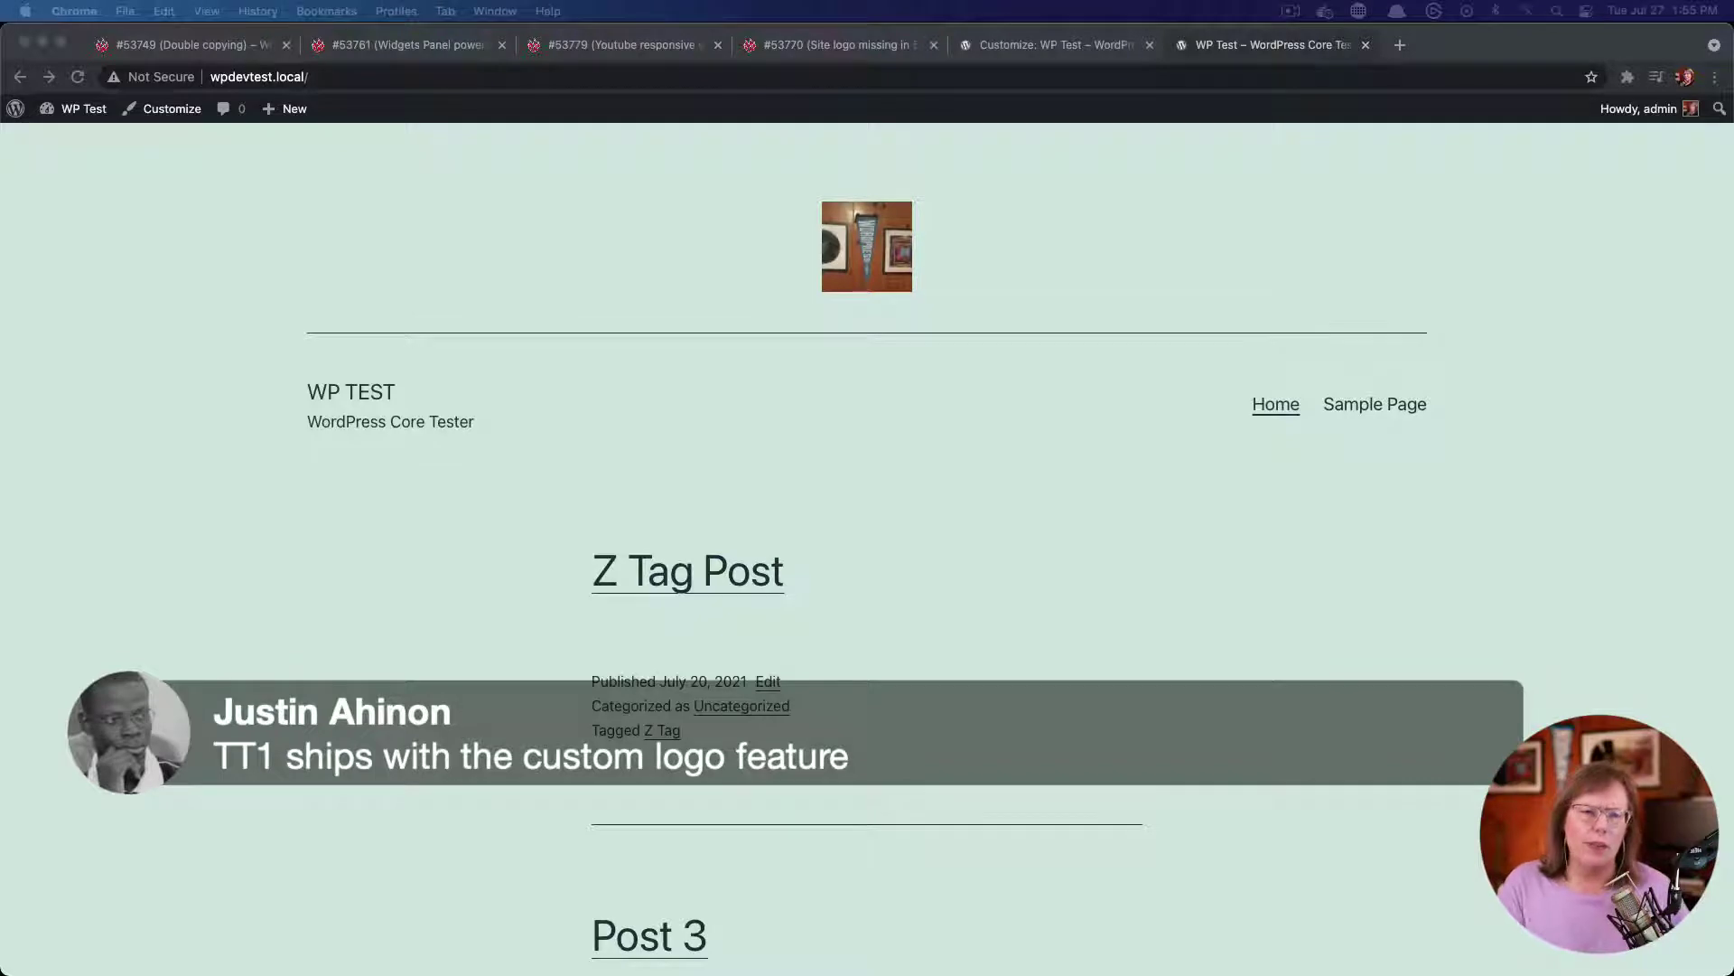
click(623, 294)
click(1039, 43)
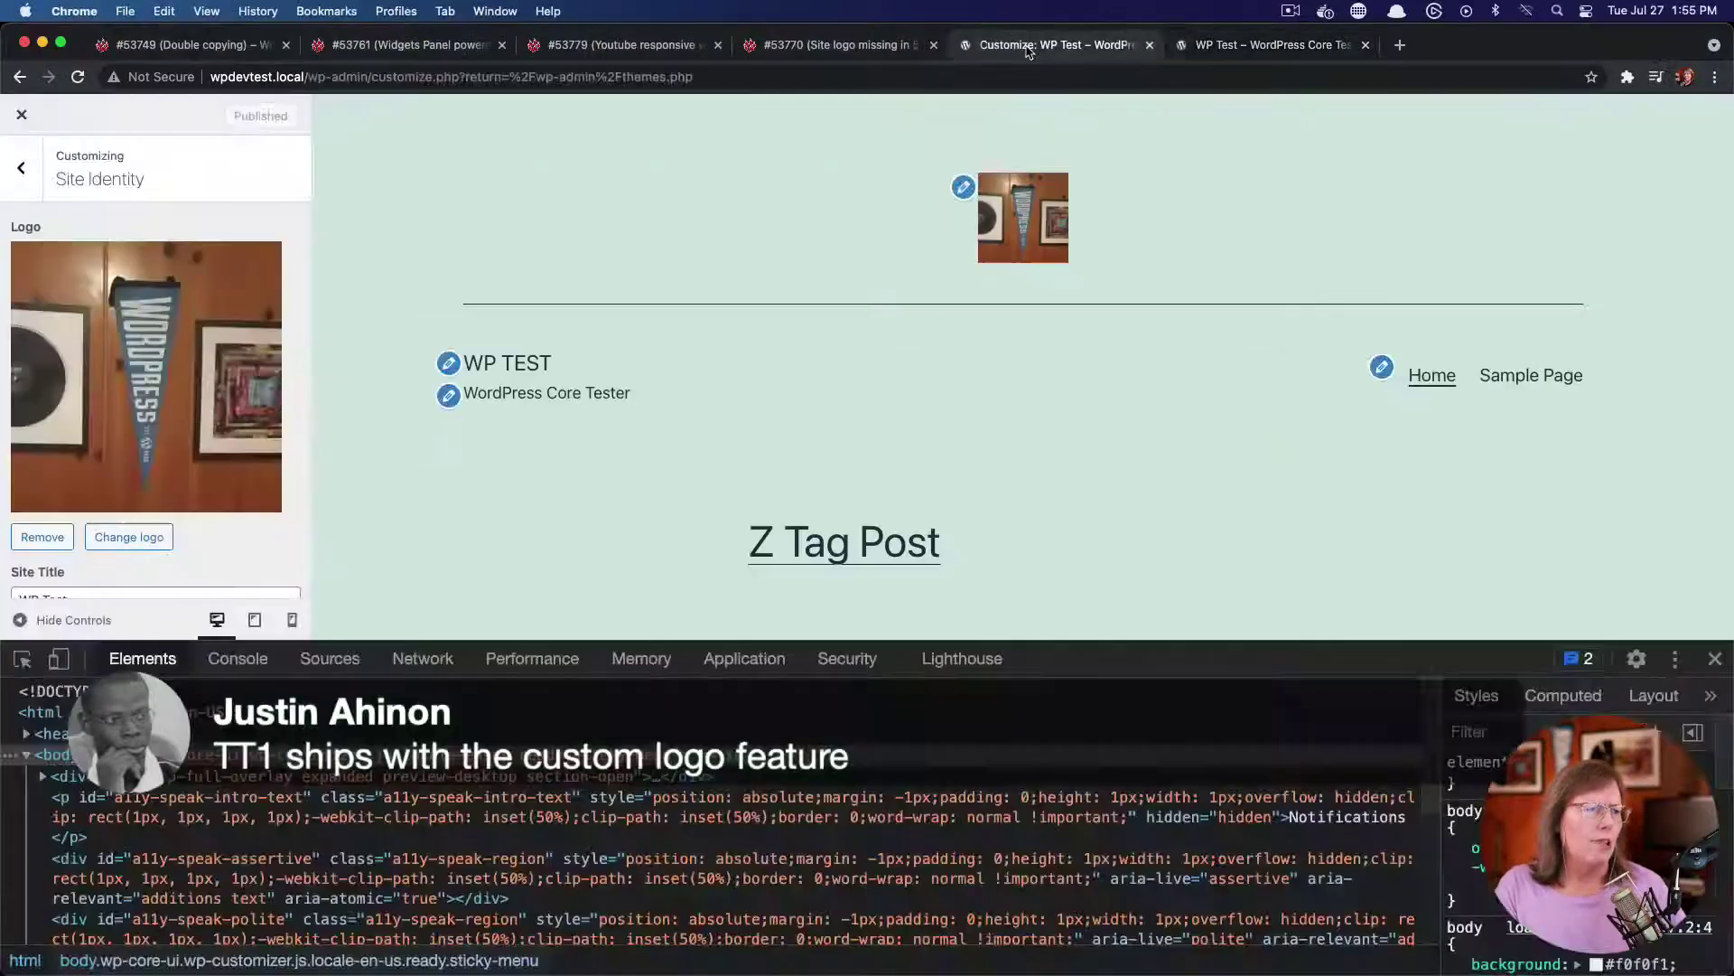
click(21, 114)
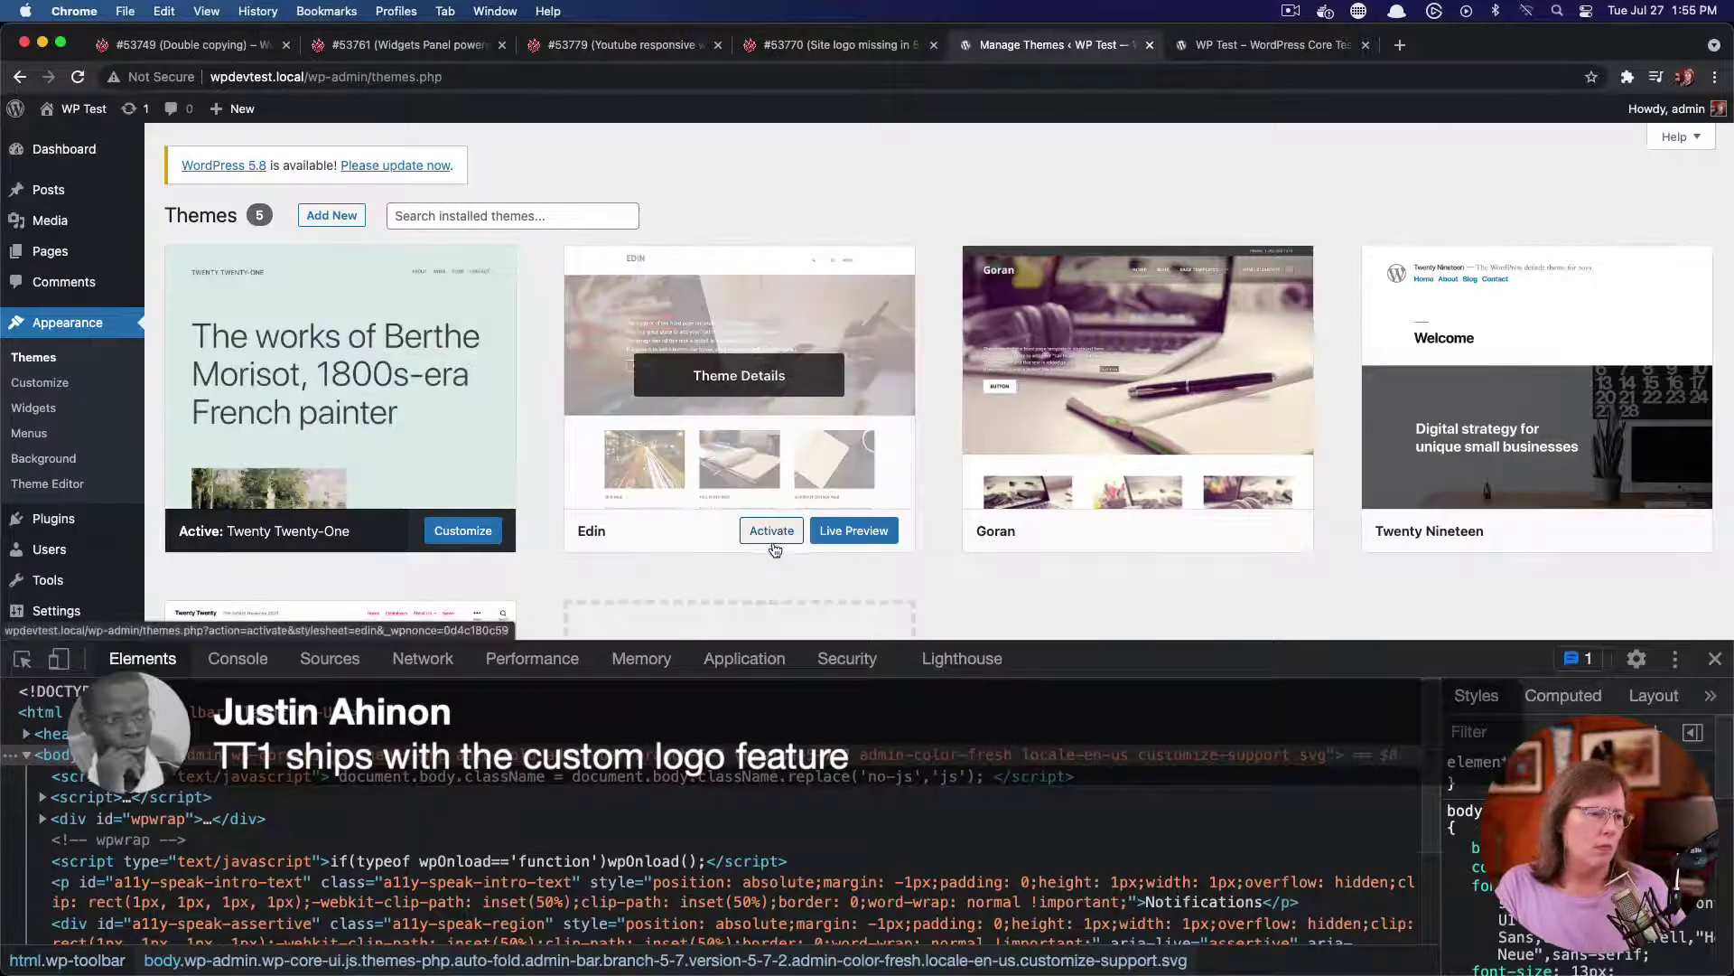
scroll(1003, 571, down, 4)
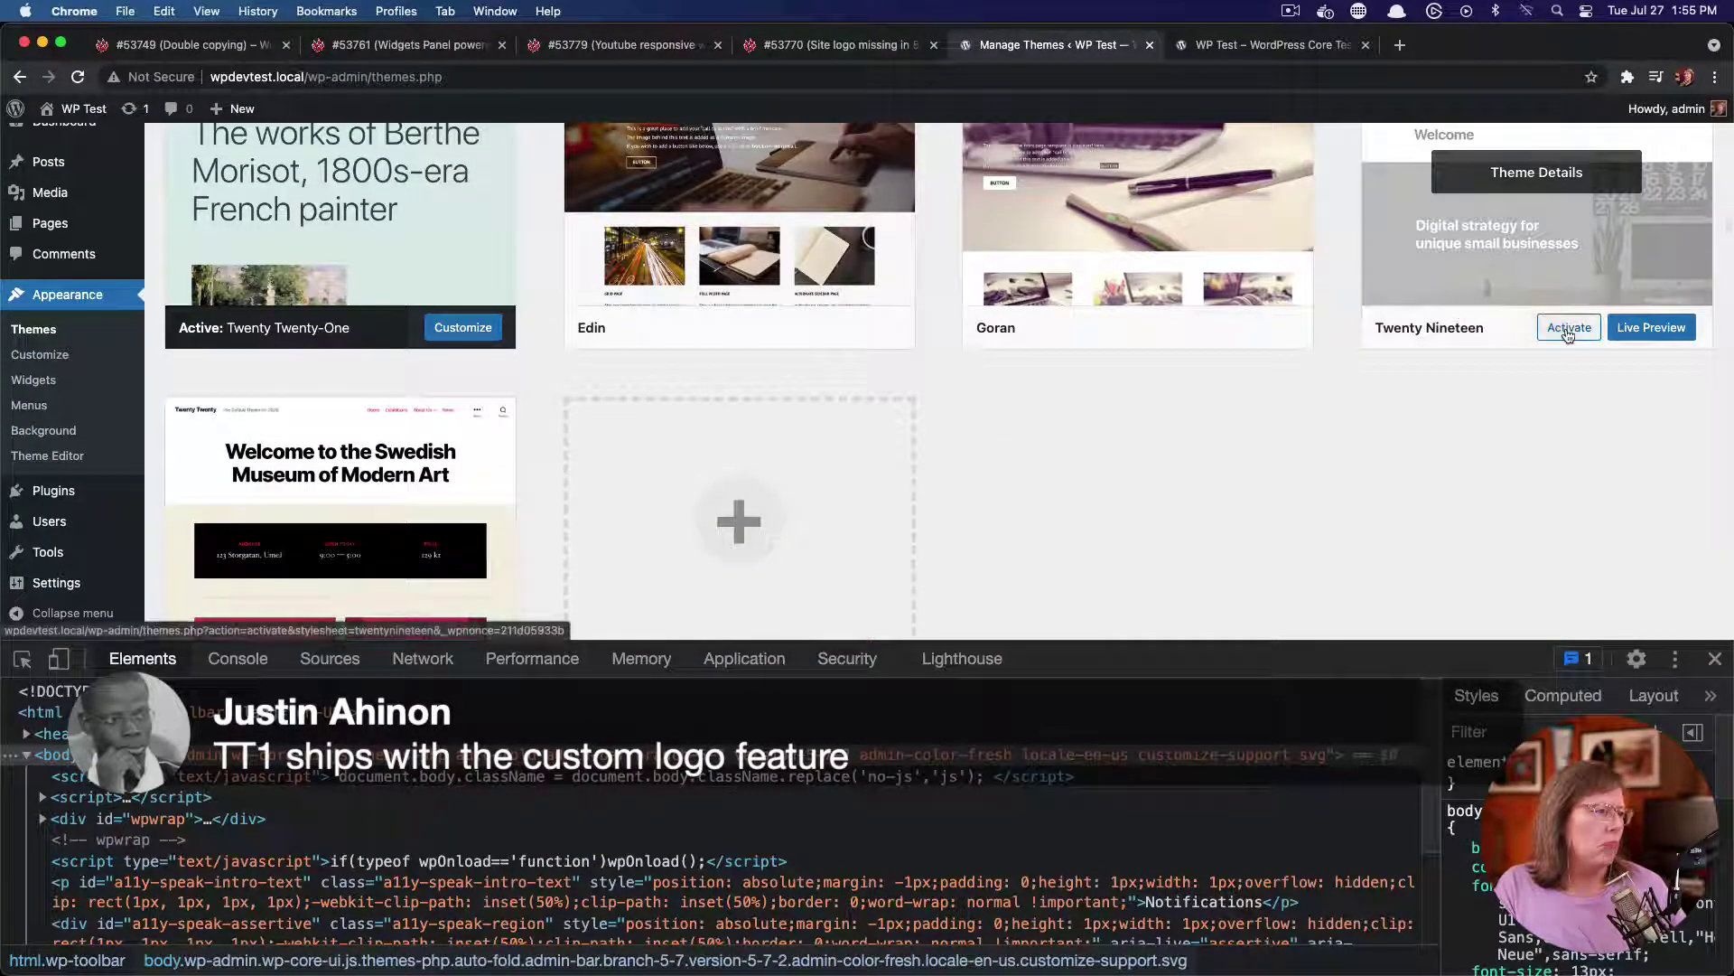
click(1568, 332)
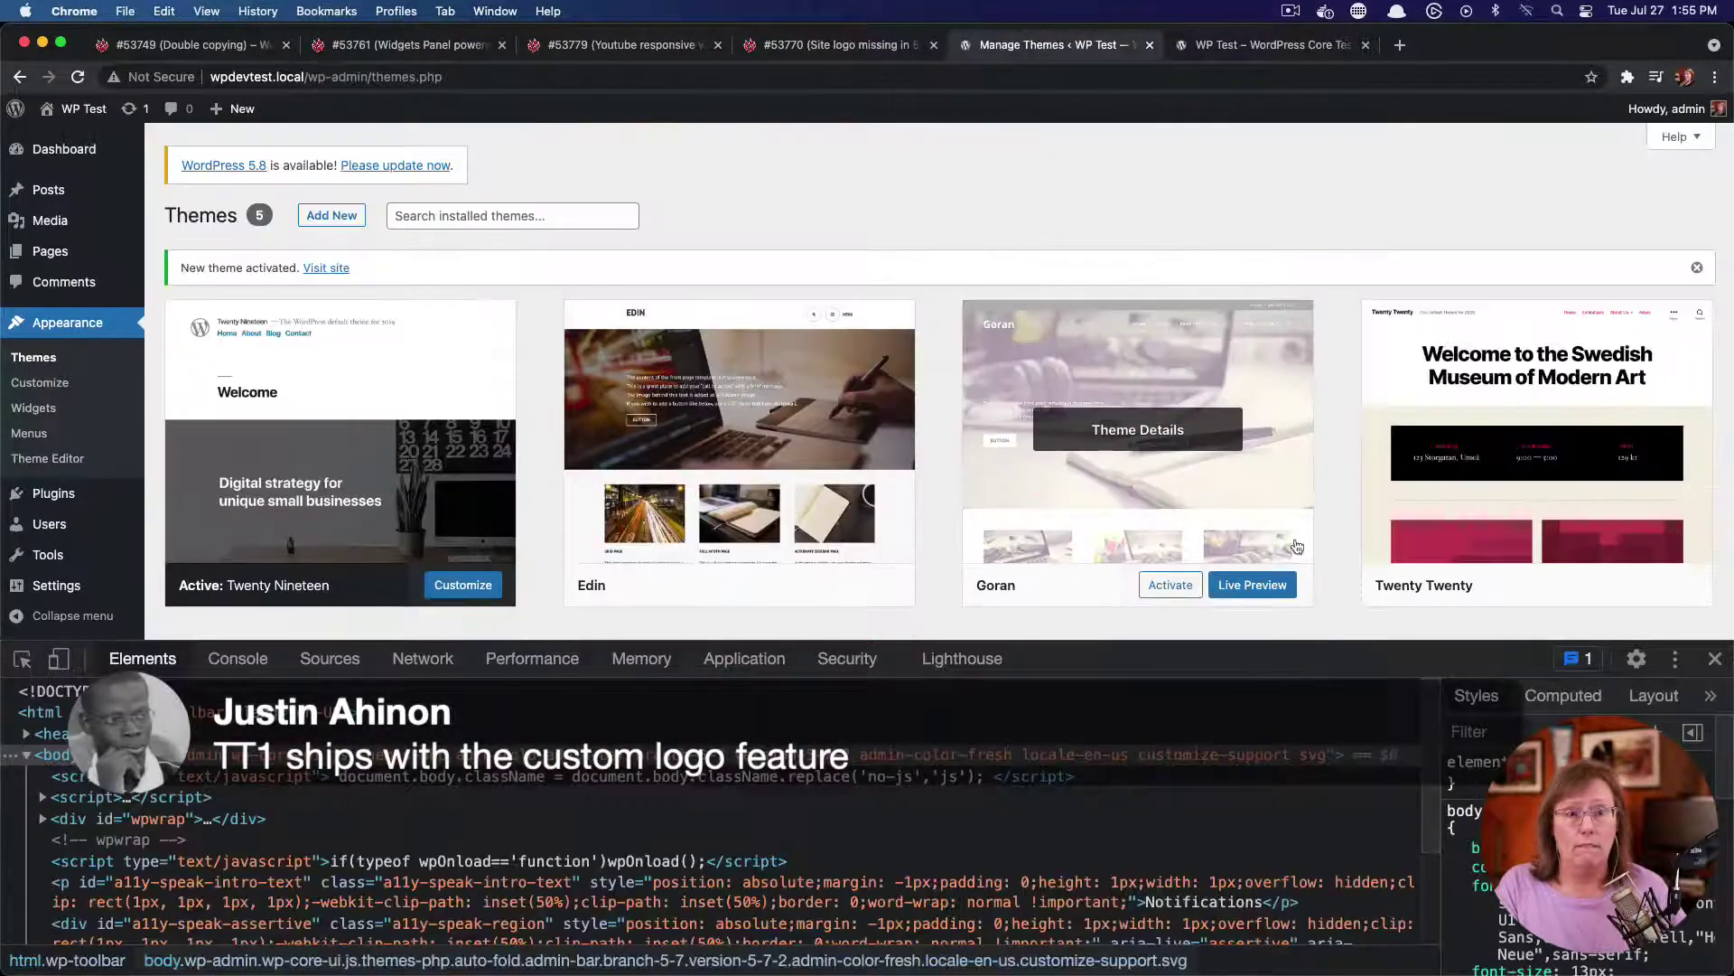
Examine the logo setting under Site Identity for Twenty Nineteen in the Customizer, and return to the installed themes
click(54, 383)
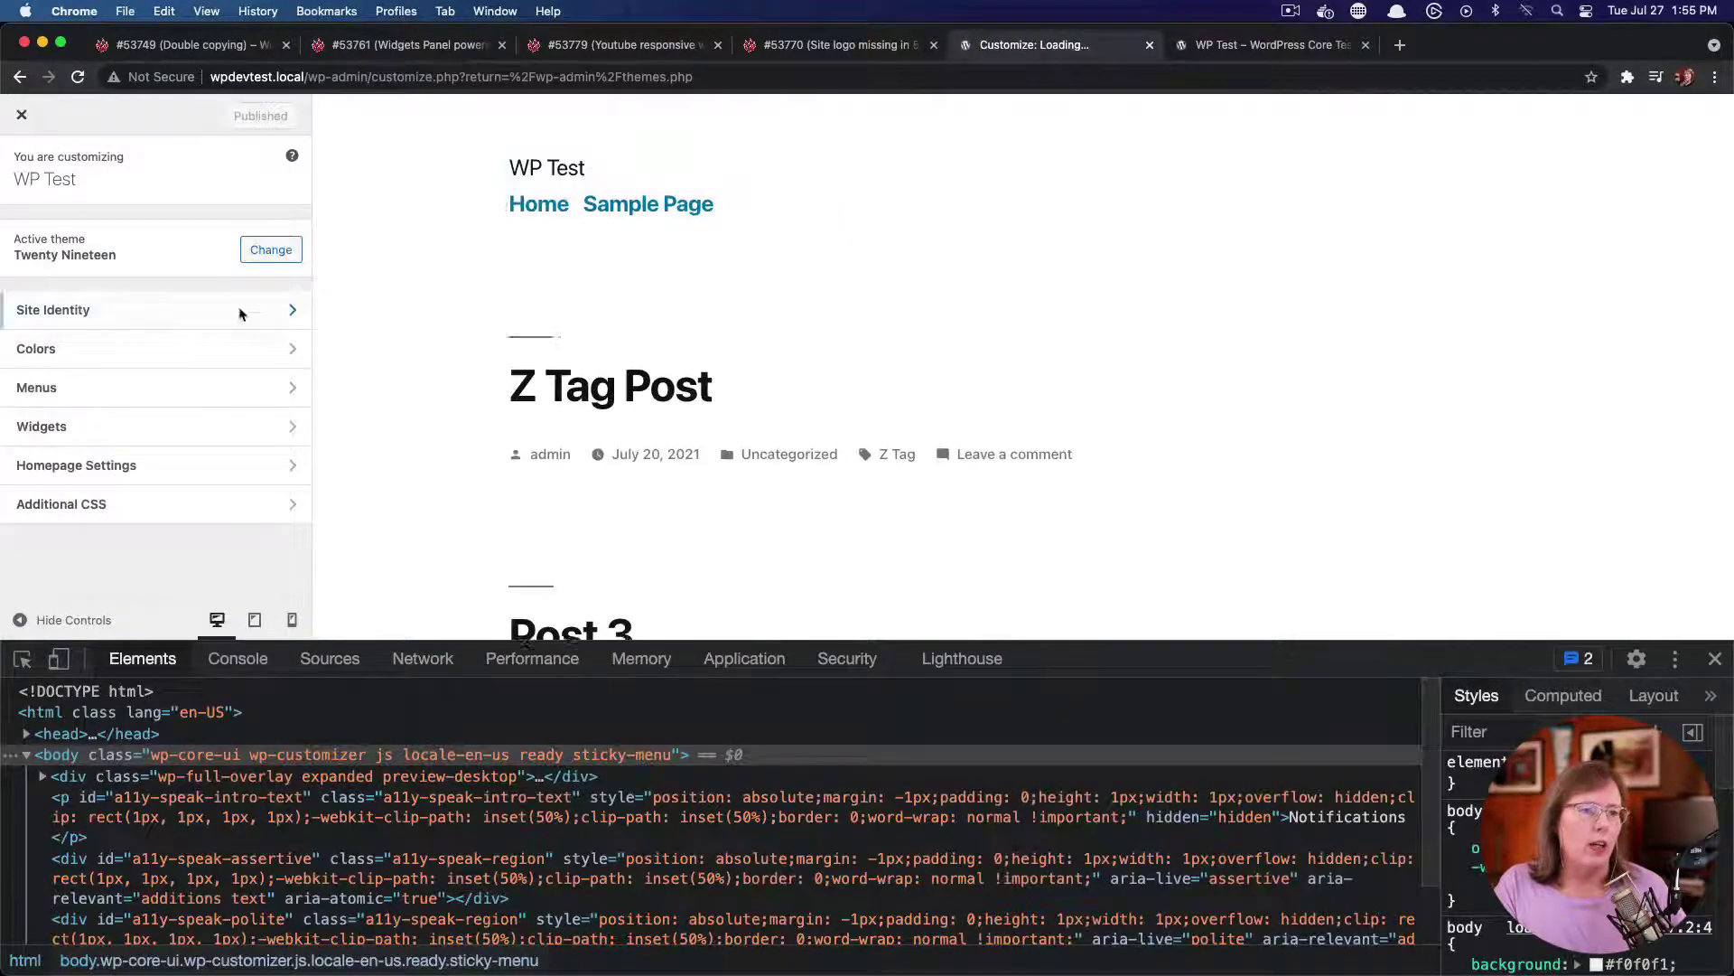
click(238, 310)
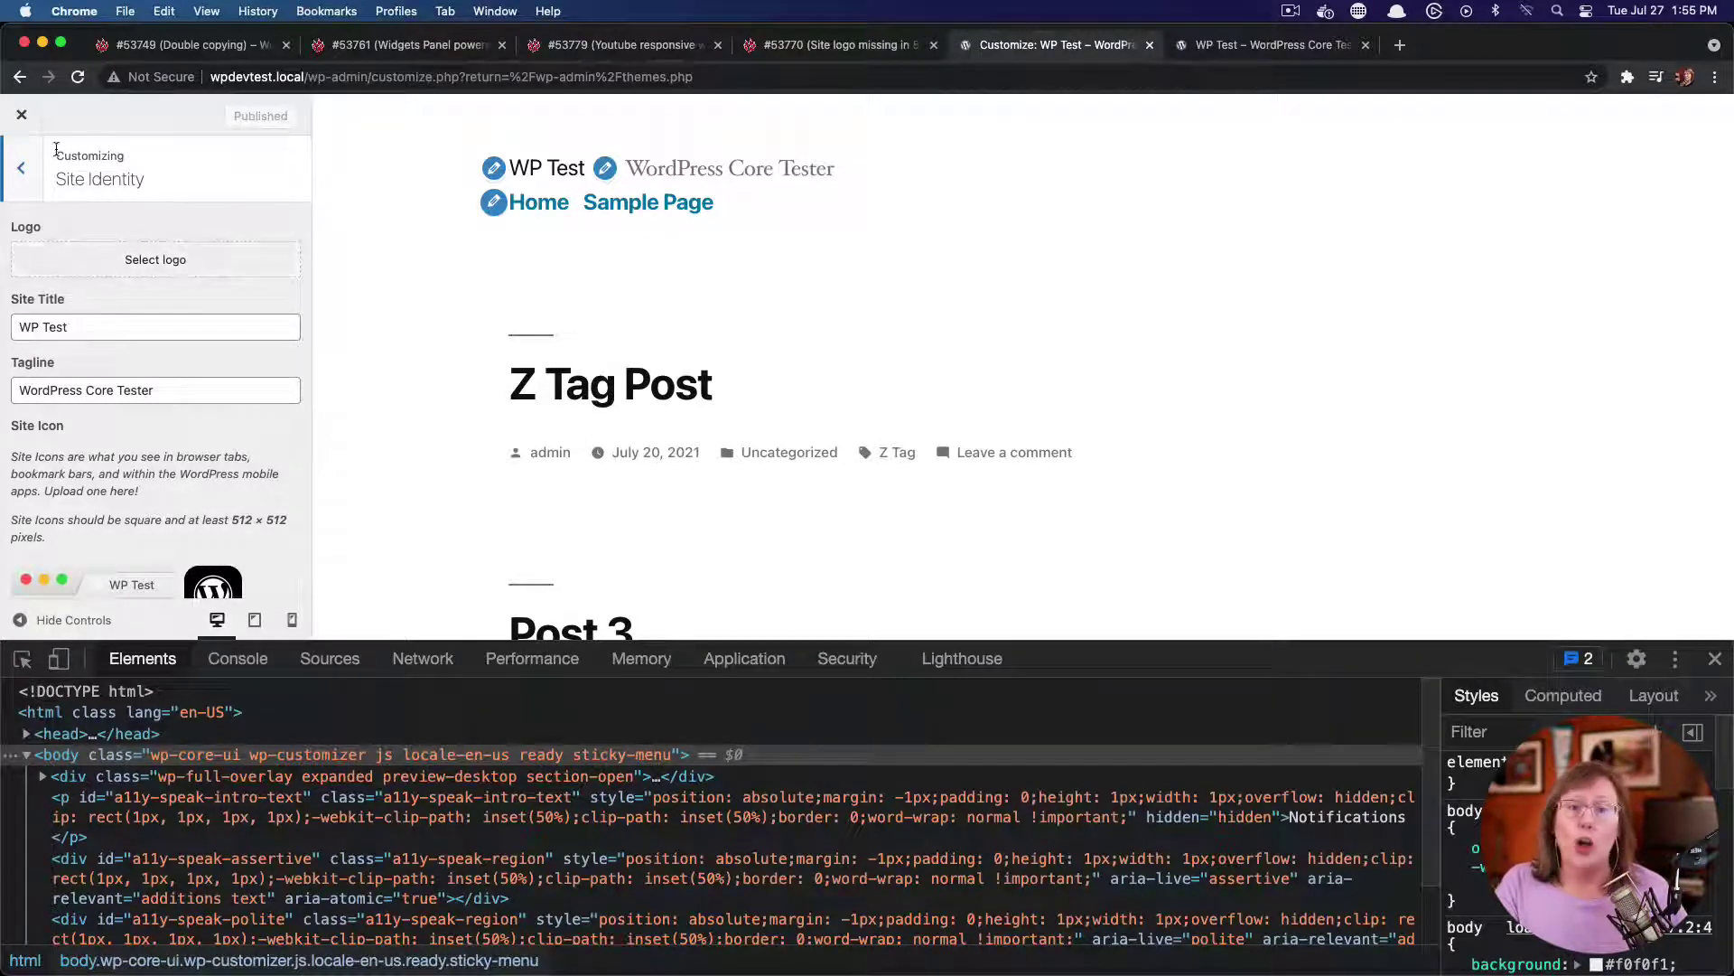
click(21, 117)
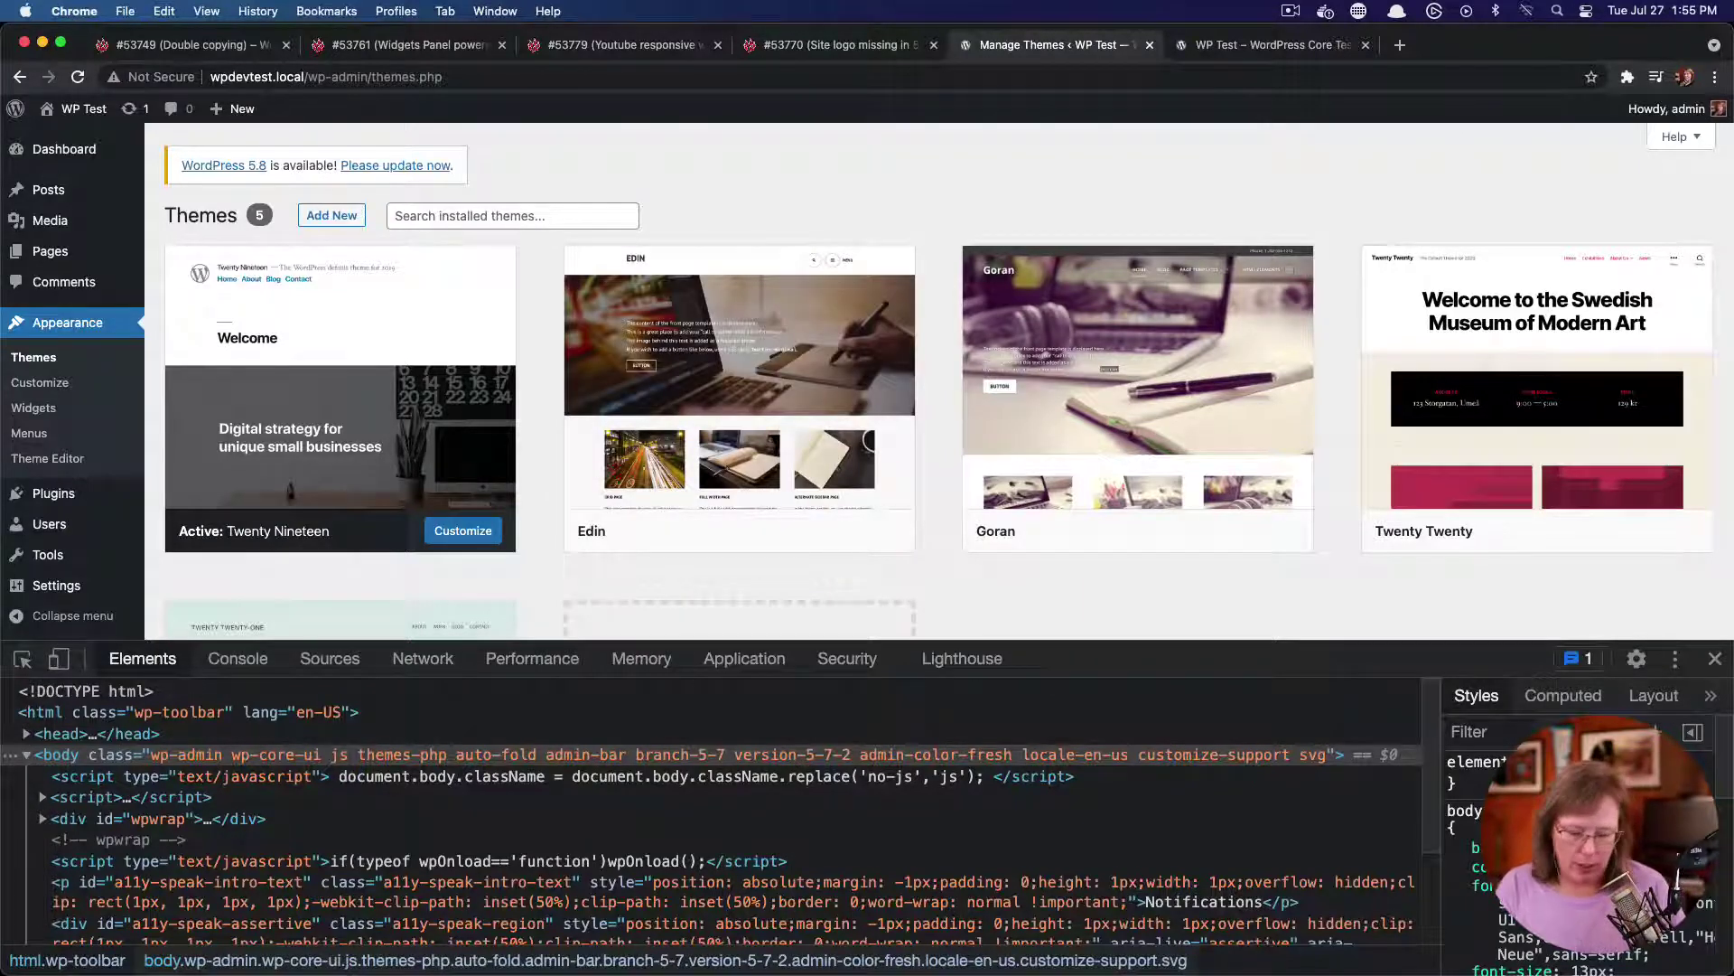
Stop the screen recording and open the captured clip in ScreenFlow
key(super+shift+2)
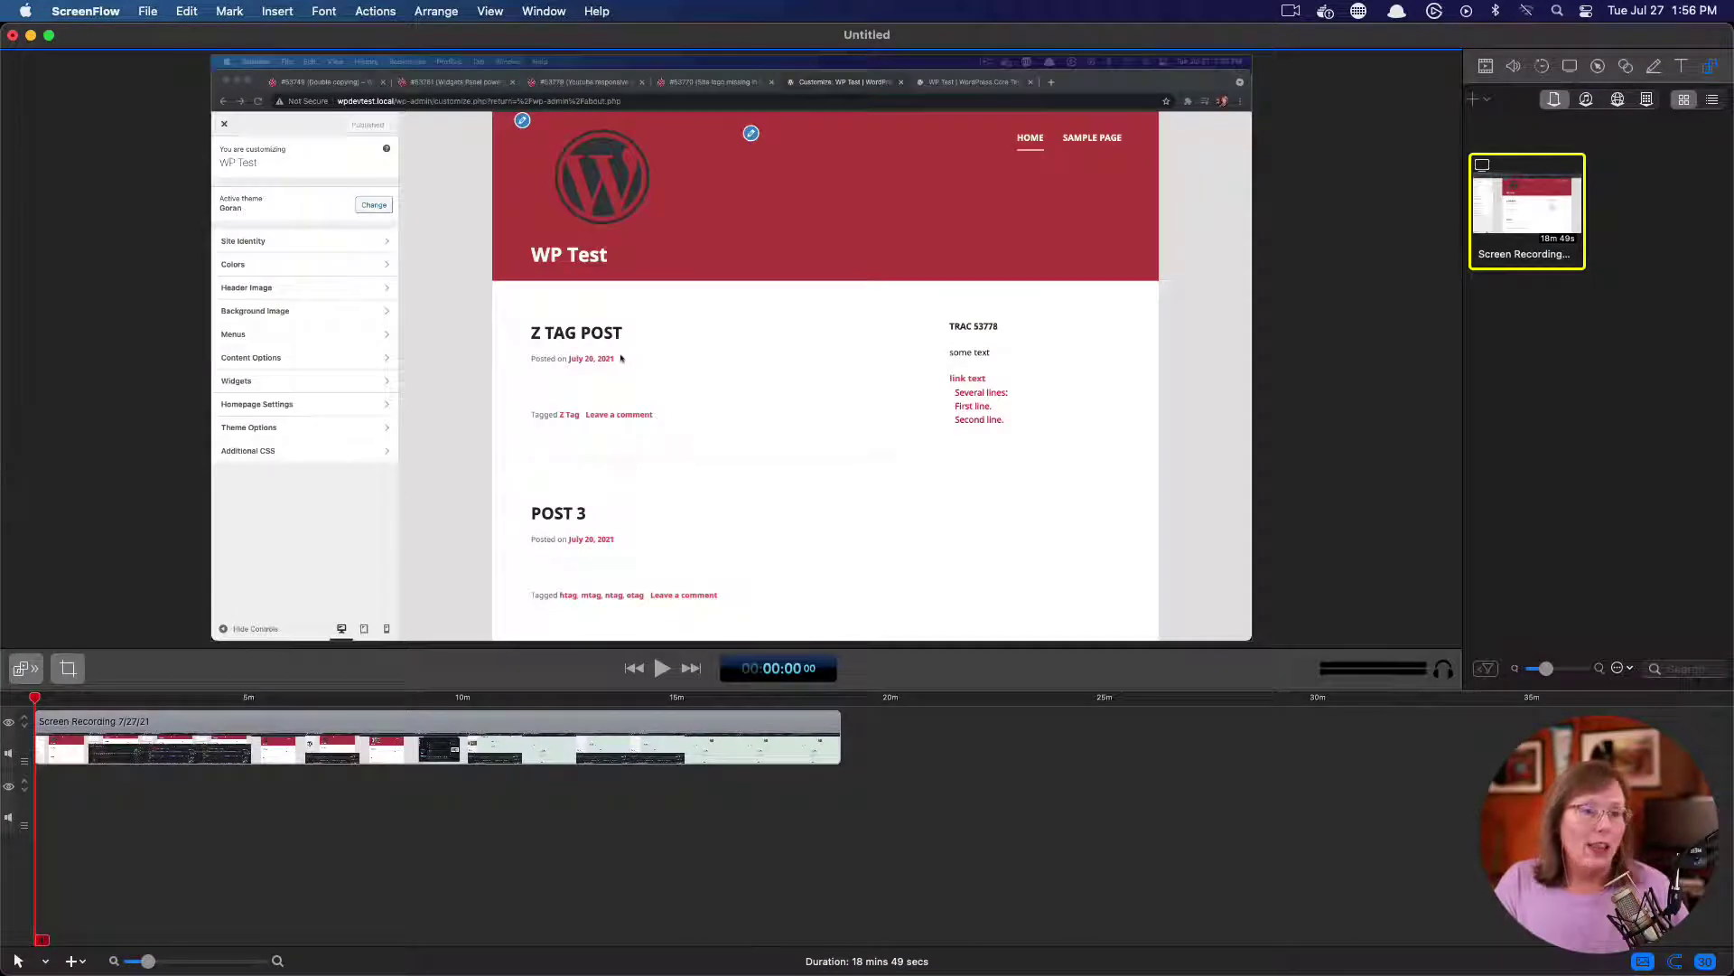
Return from ScreenFlow to the installed themes in the browser and activate the Twenty Twenty theme
click(31, 35)
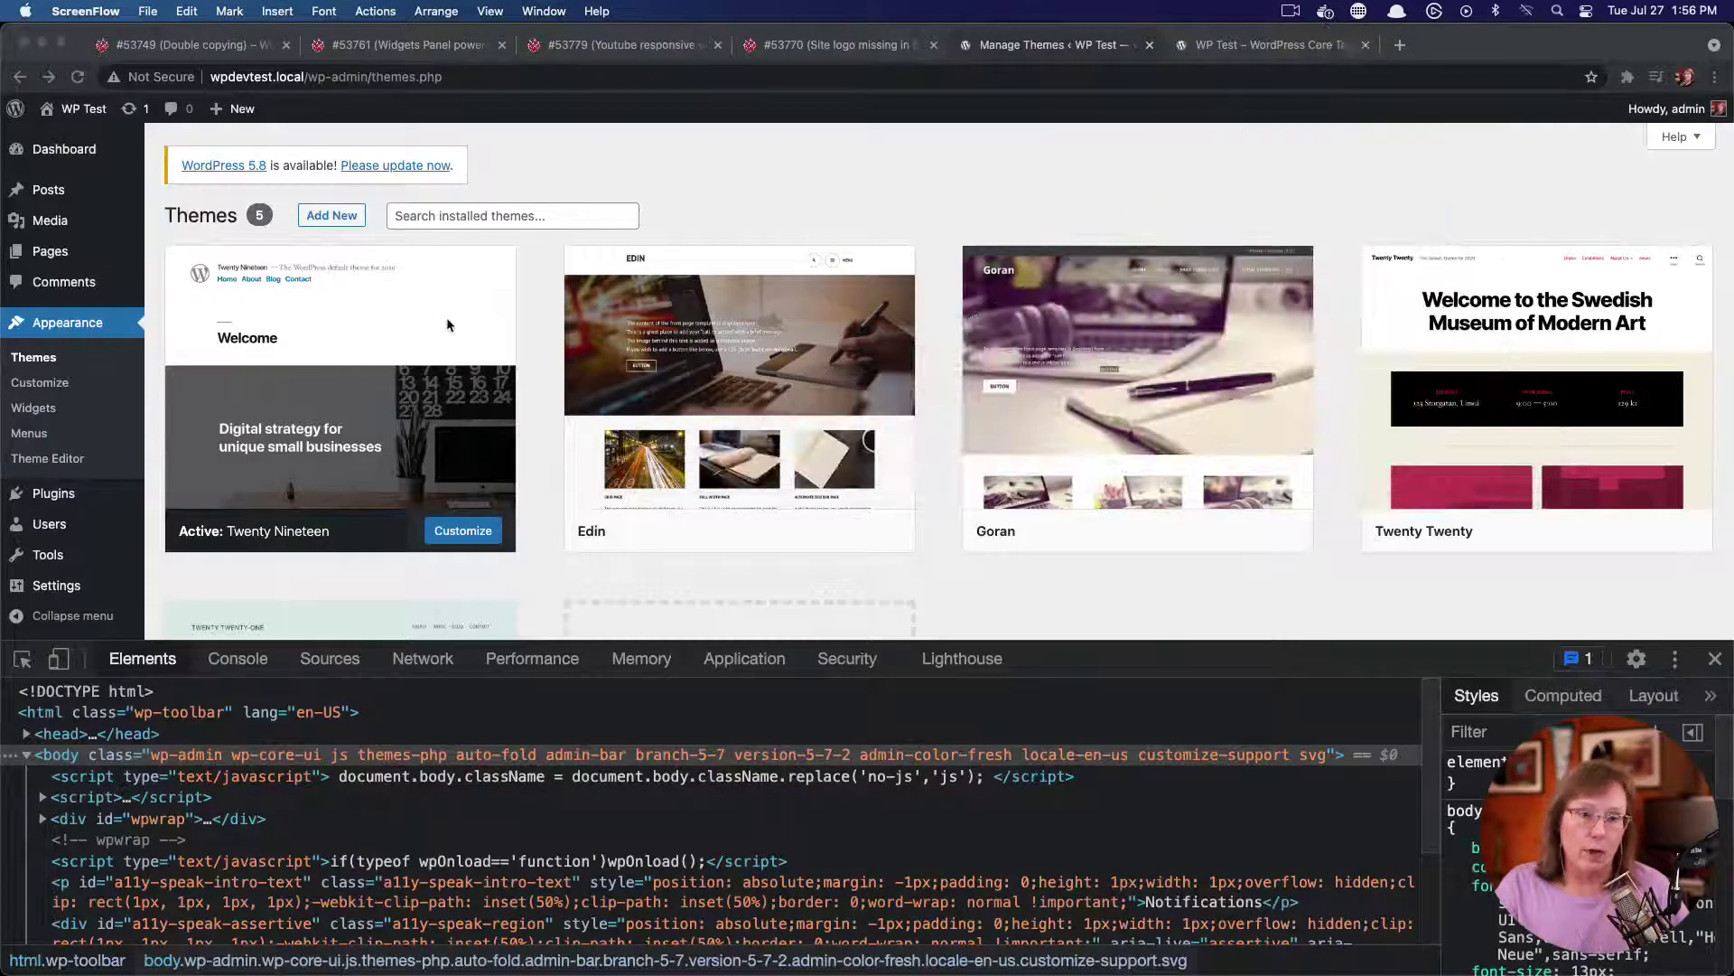
click(697, 181)
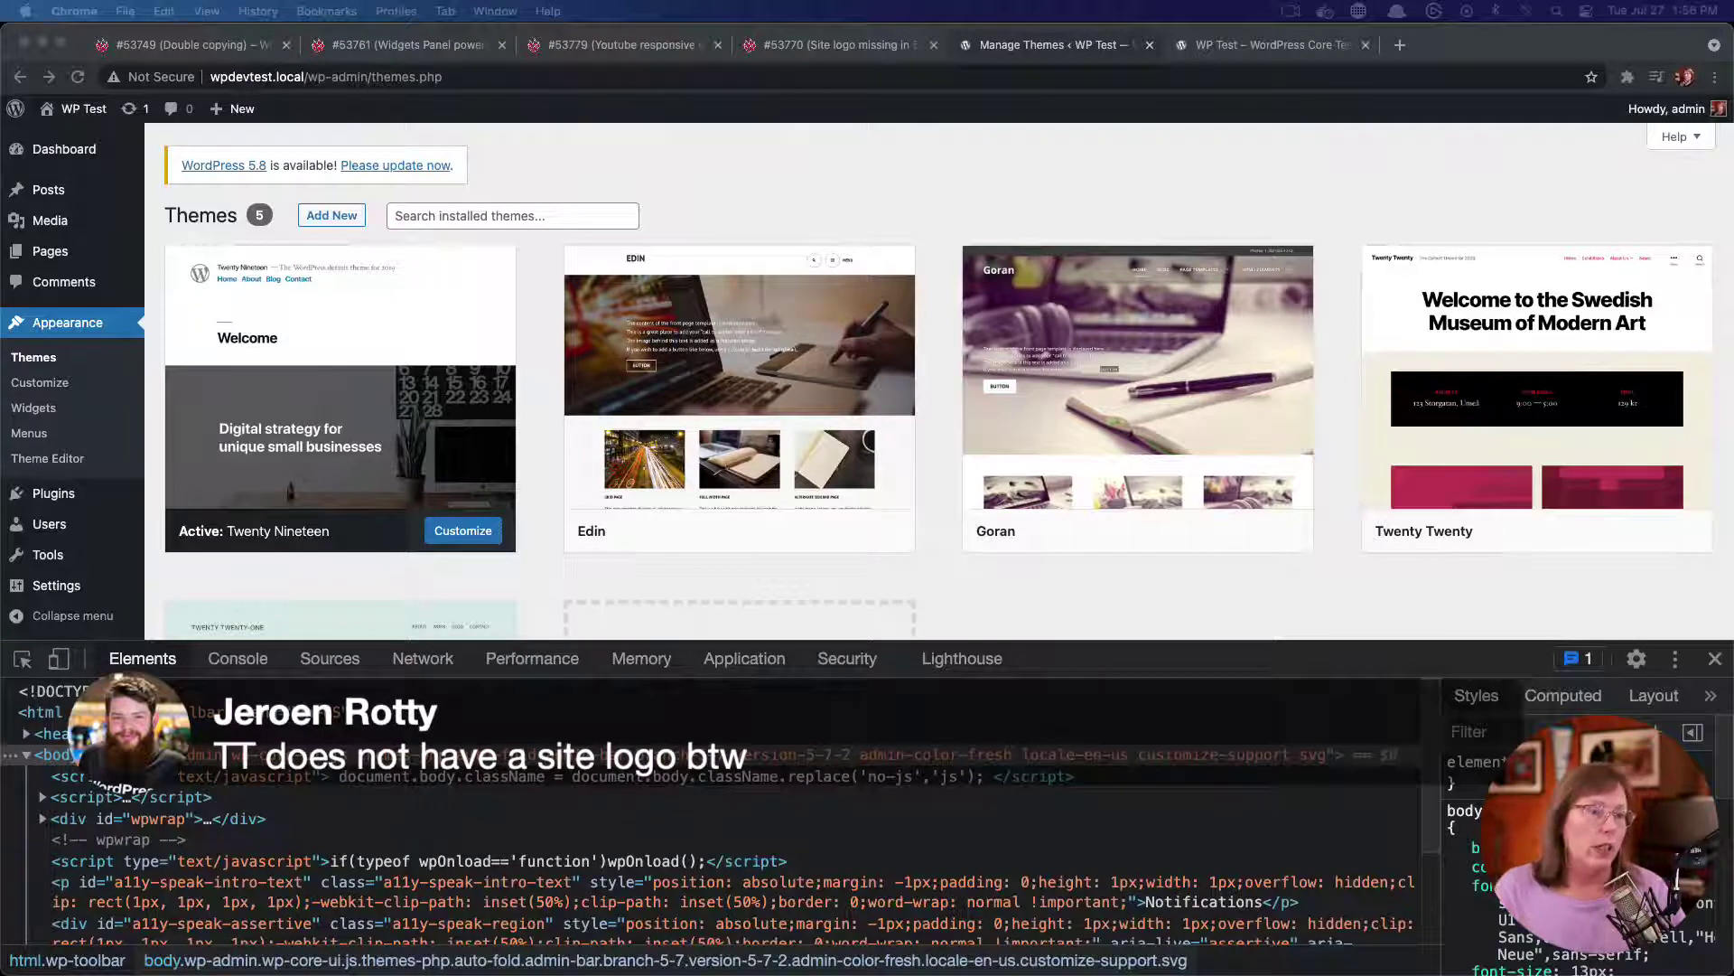
scroll(596, 271, down, 4)
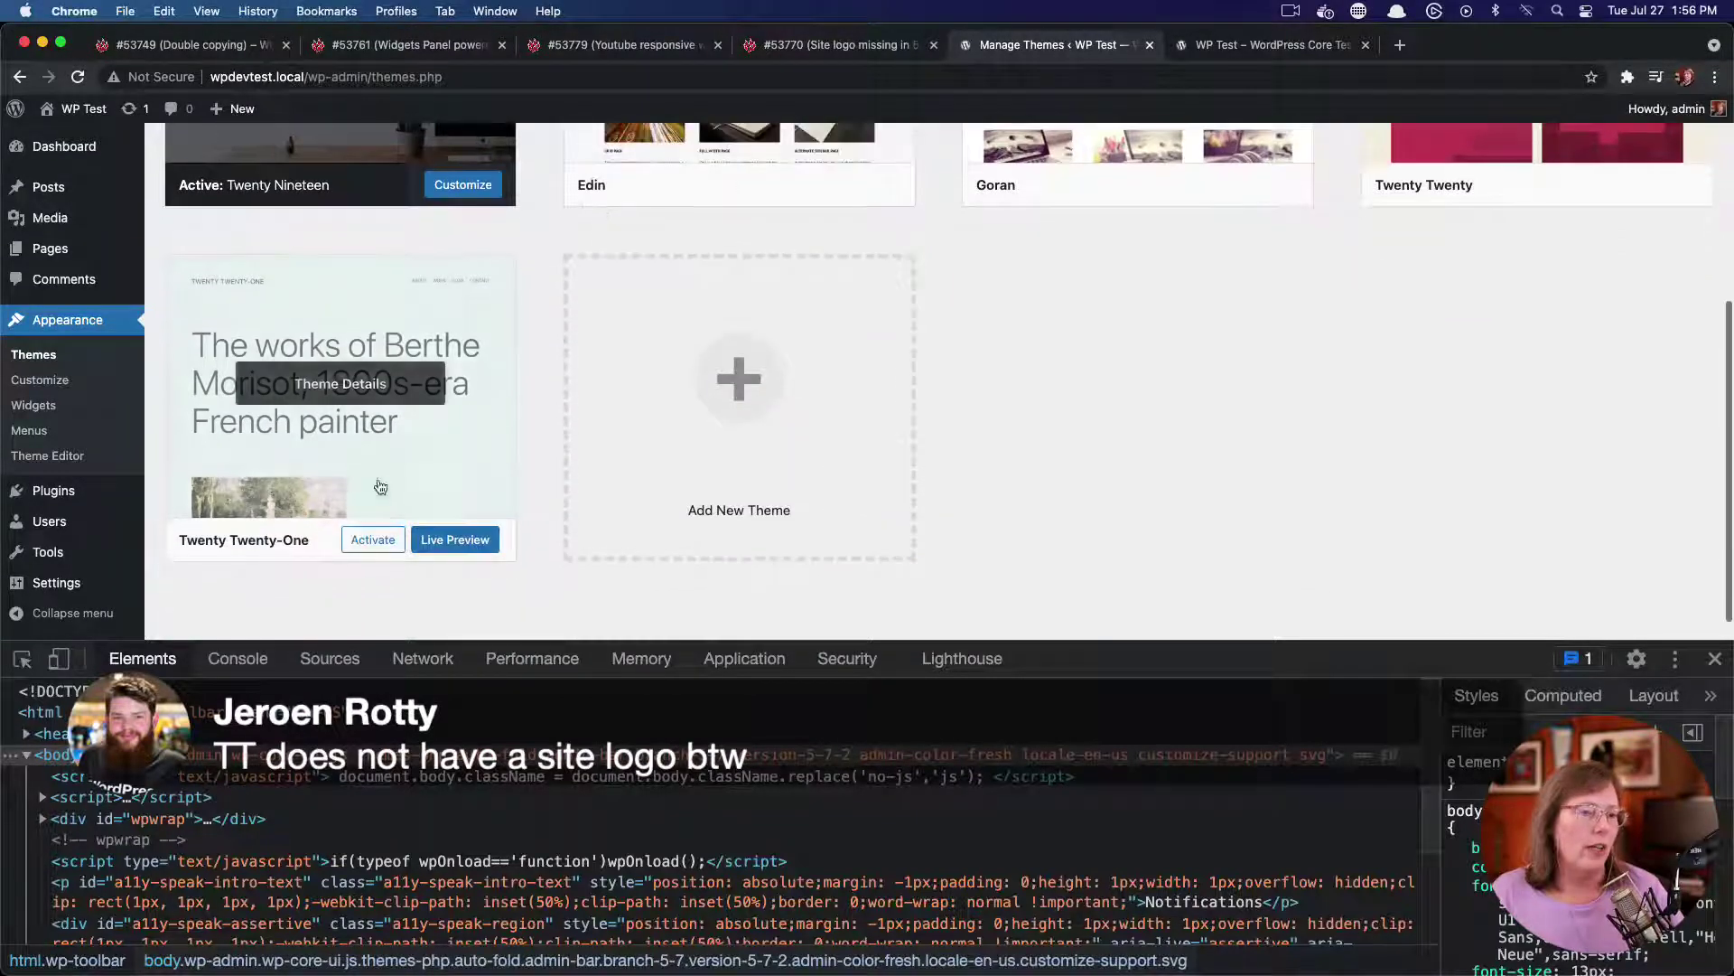
scroll(548, 465, up, 1)
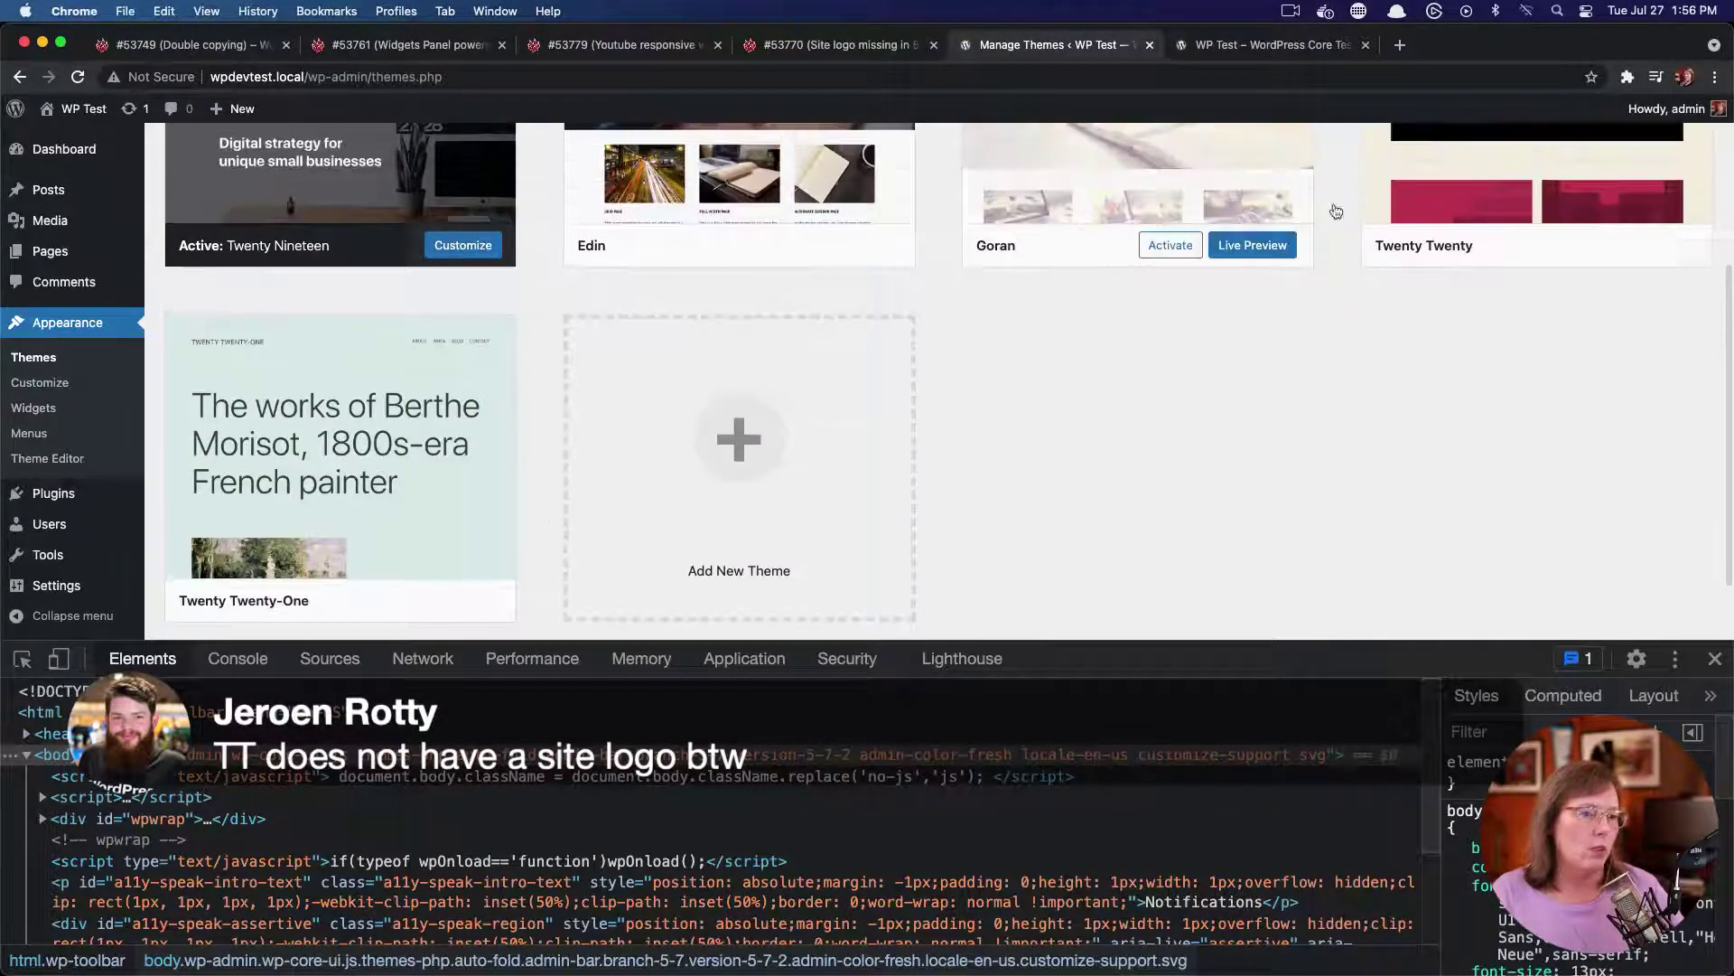
click(1568, 245)
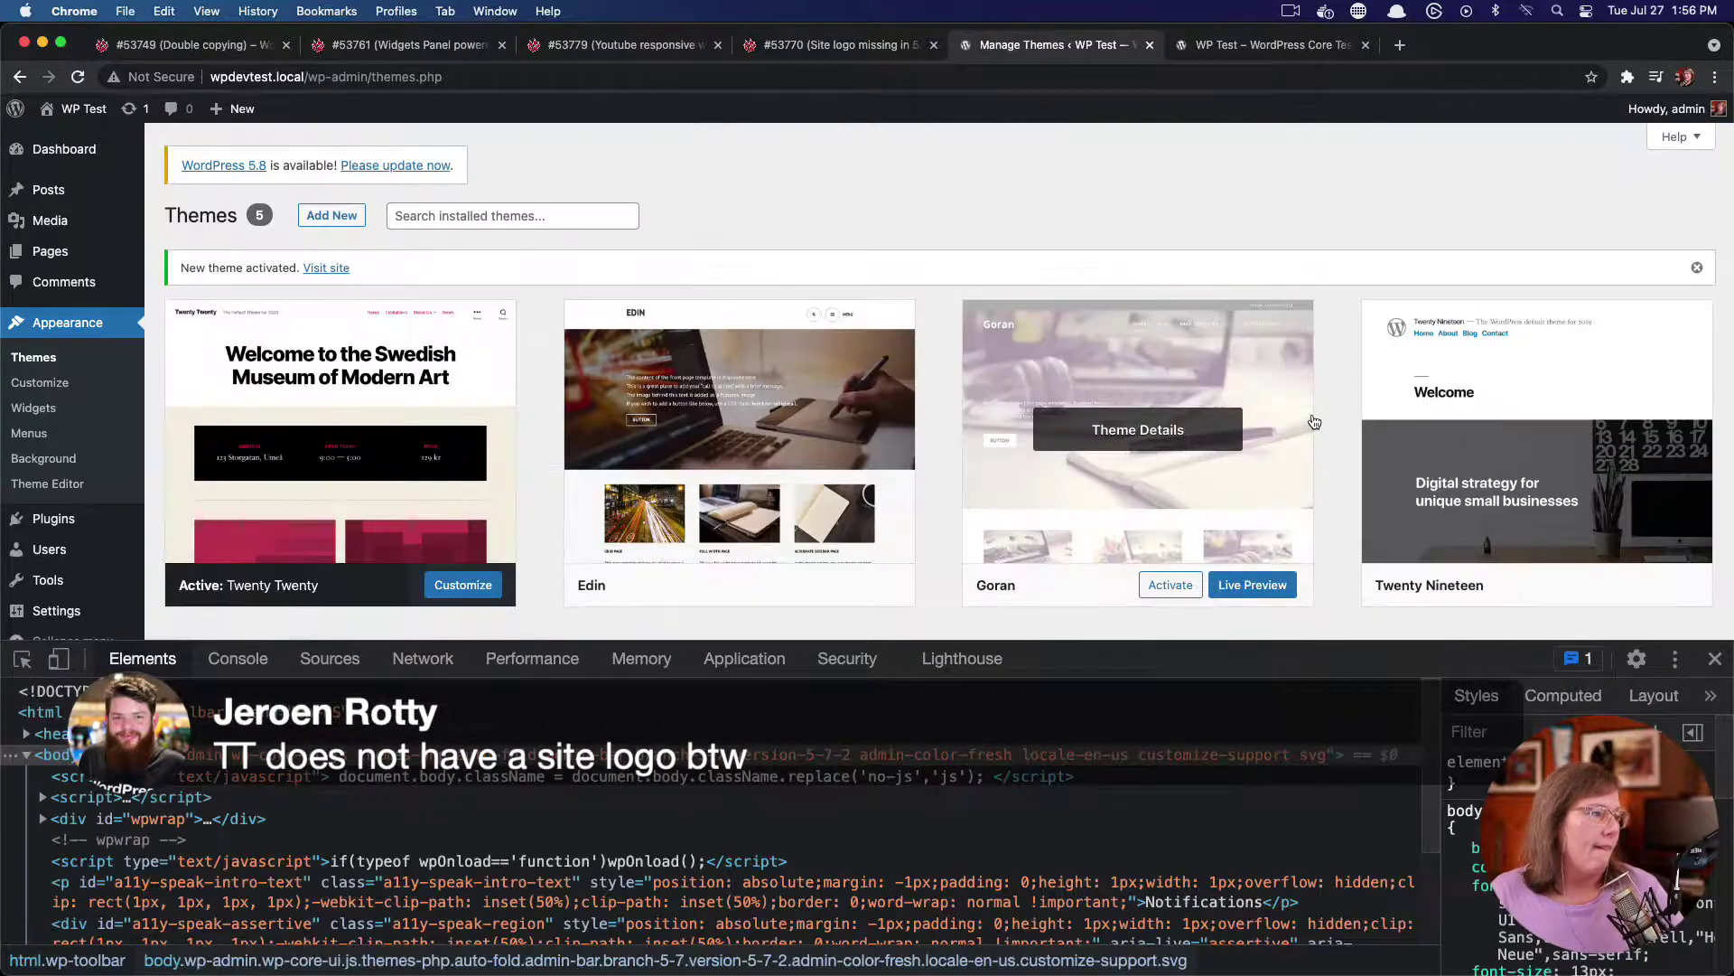
Remove the site logo under Site Identity in the Customizer for Twenty Twenty and publish the change
click(58, 385)
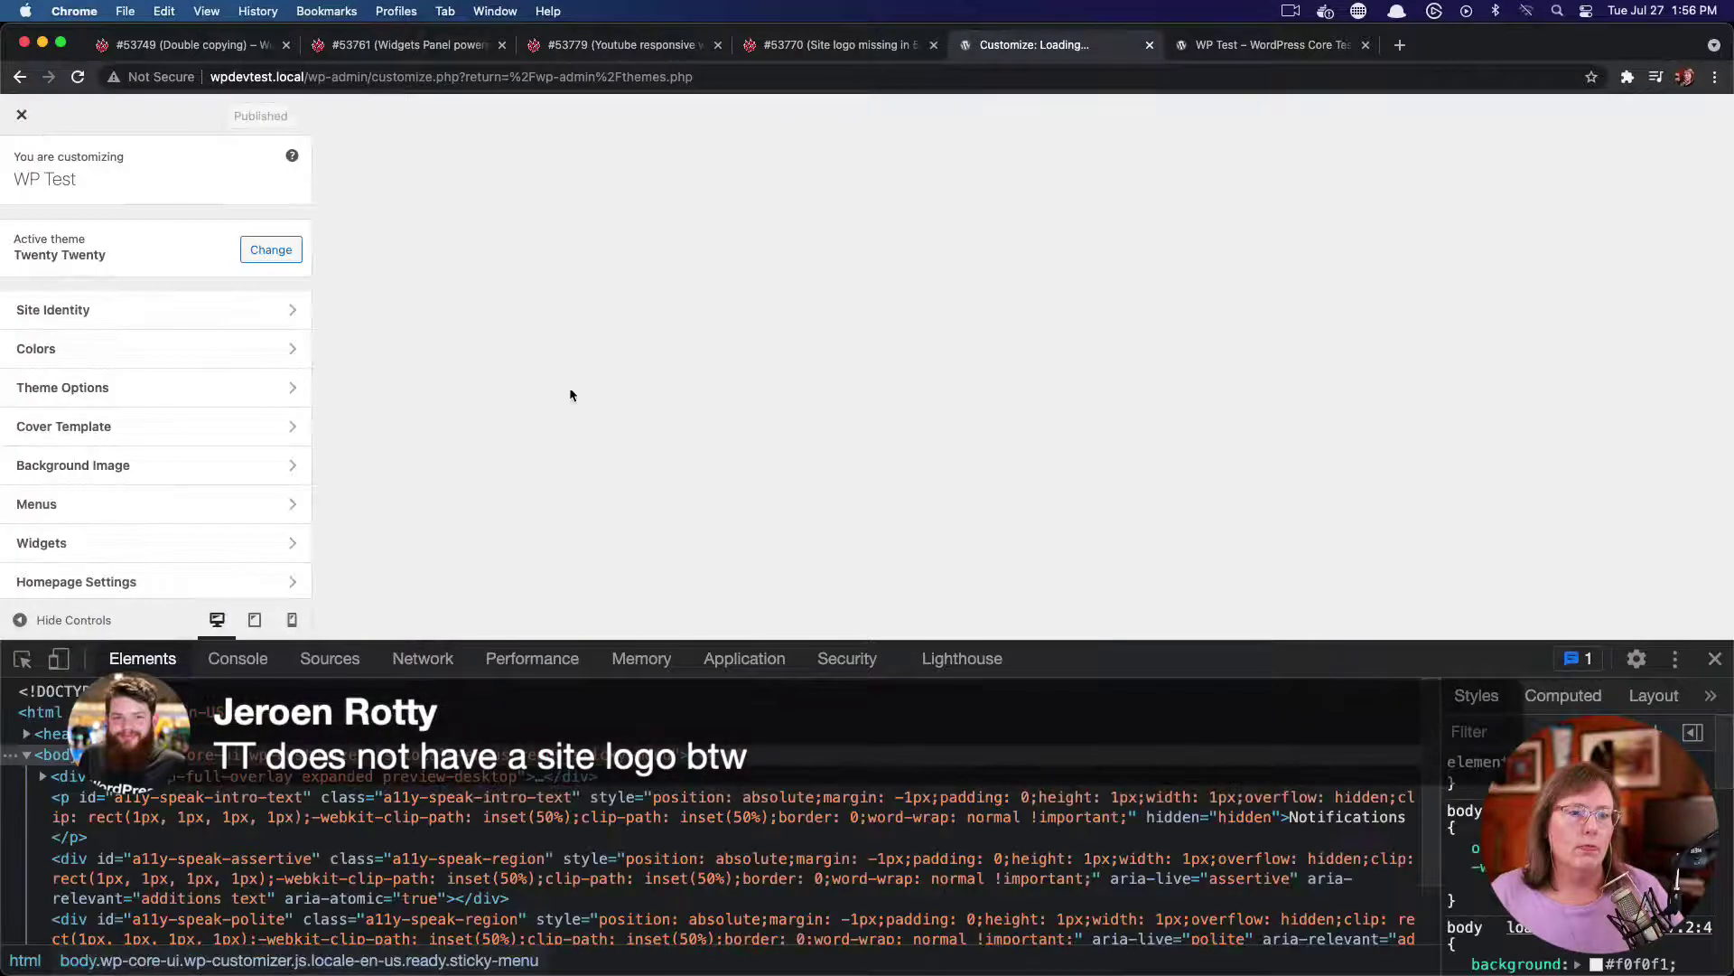
click(262, 310)
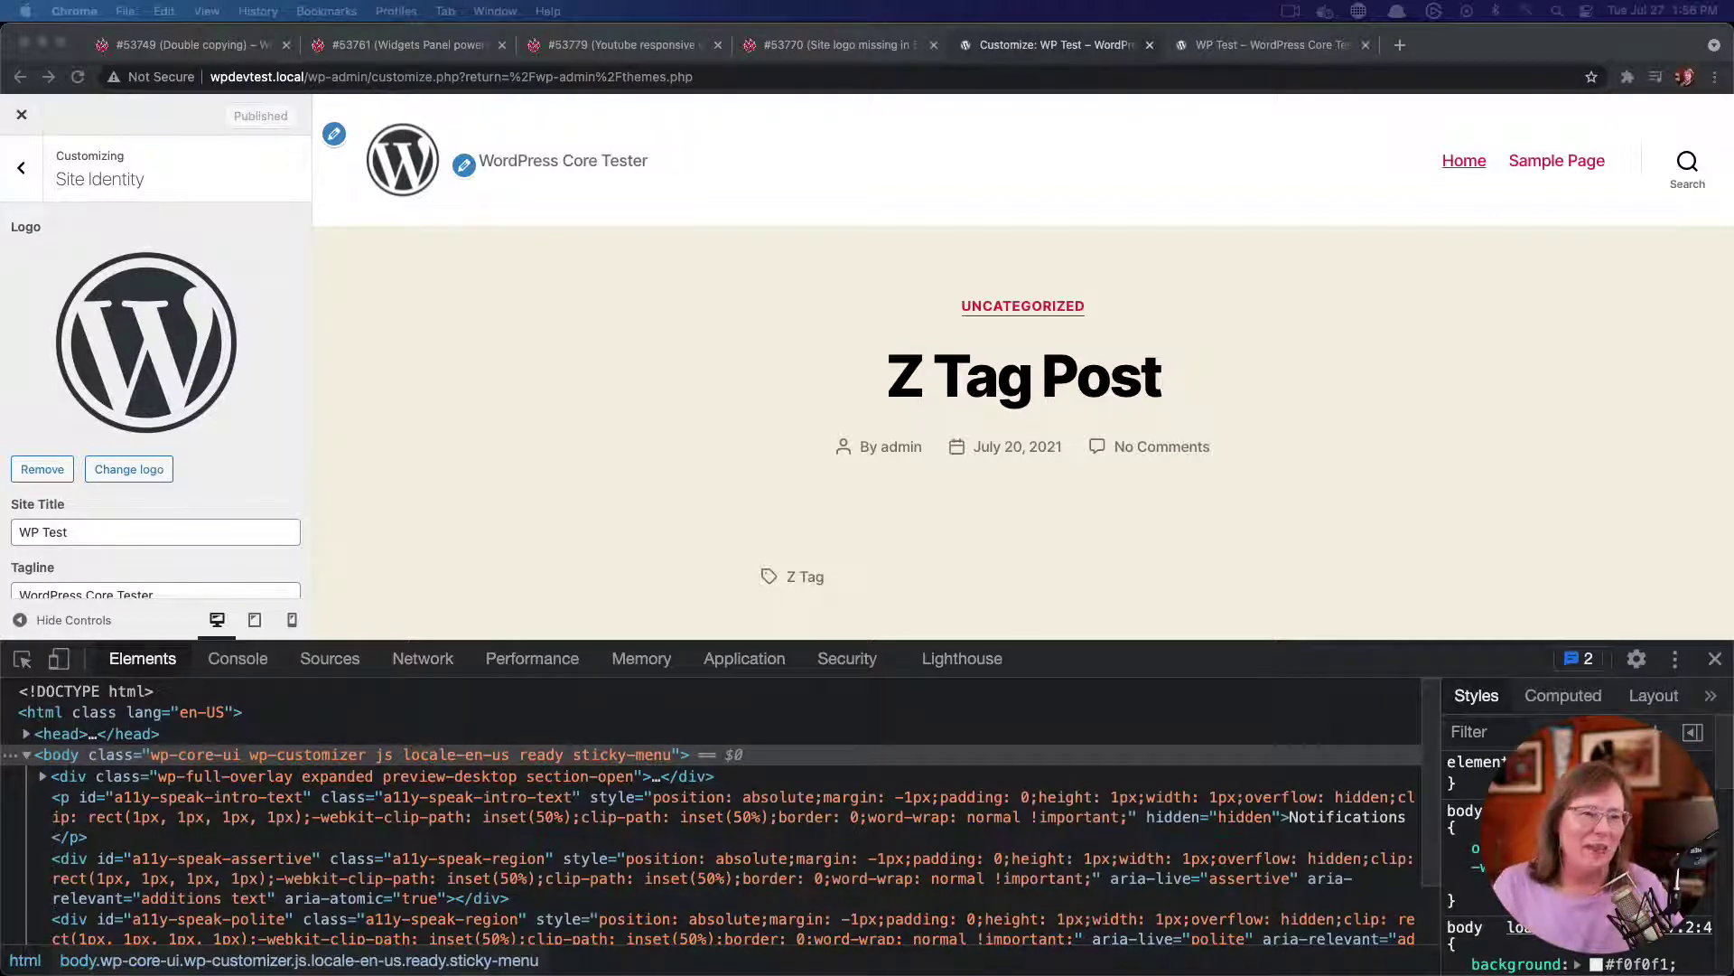
click(42, 468)
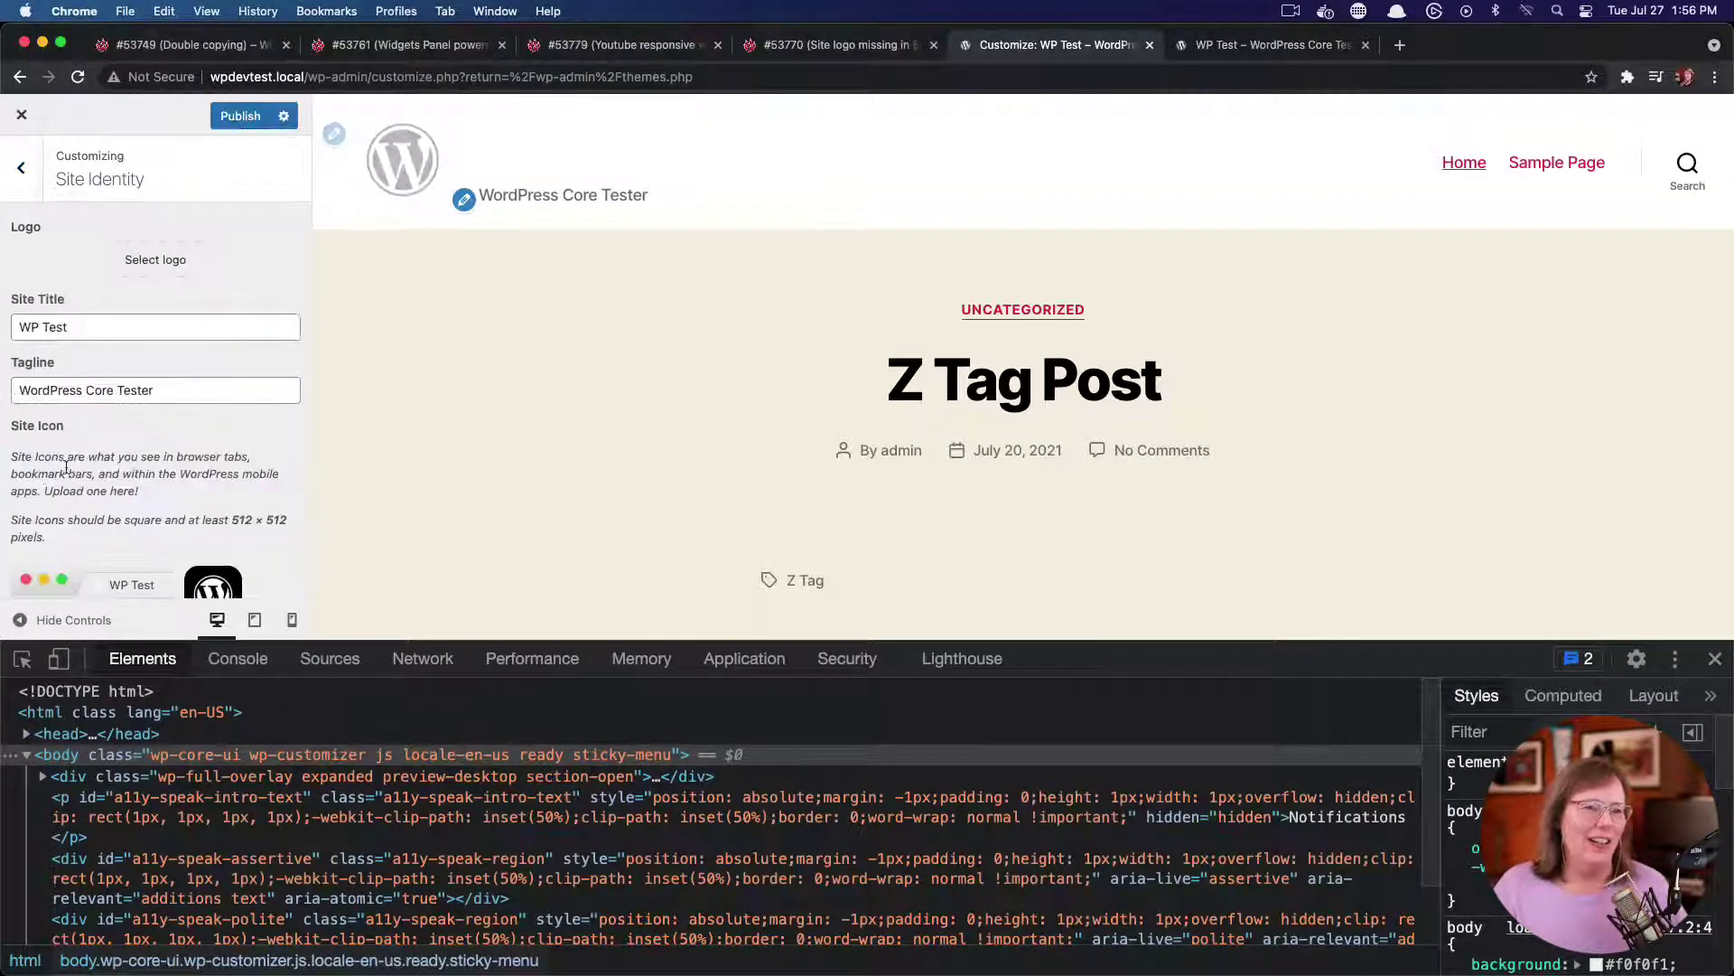
click(242, 118)
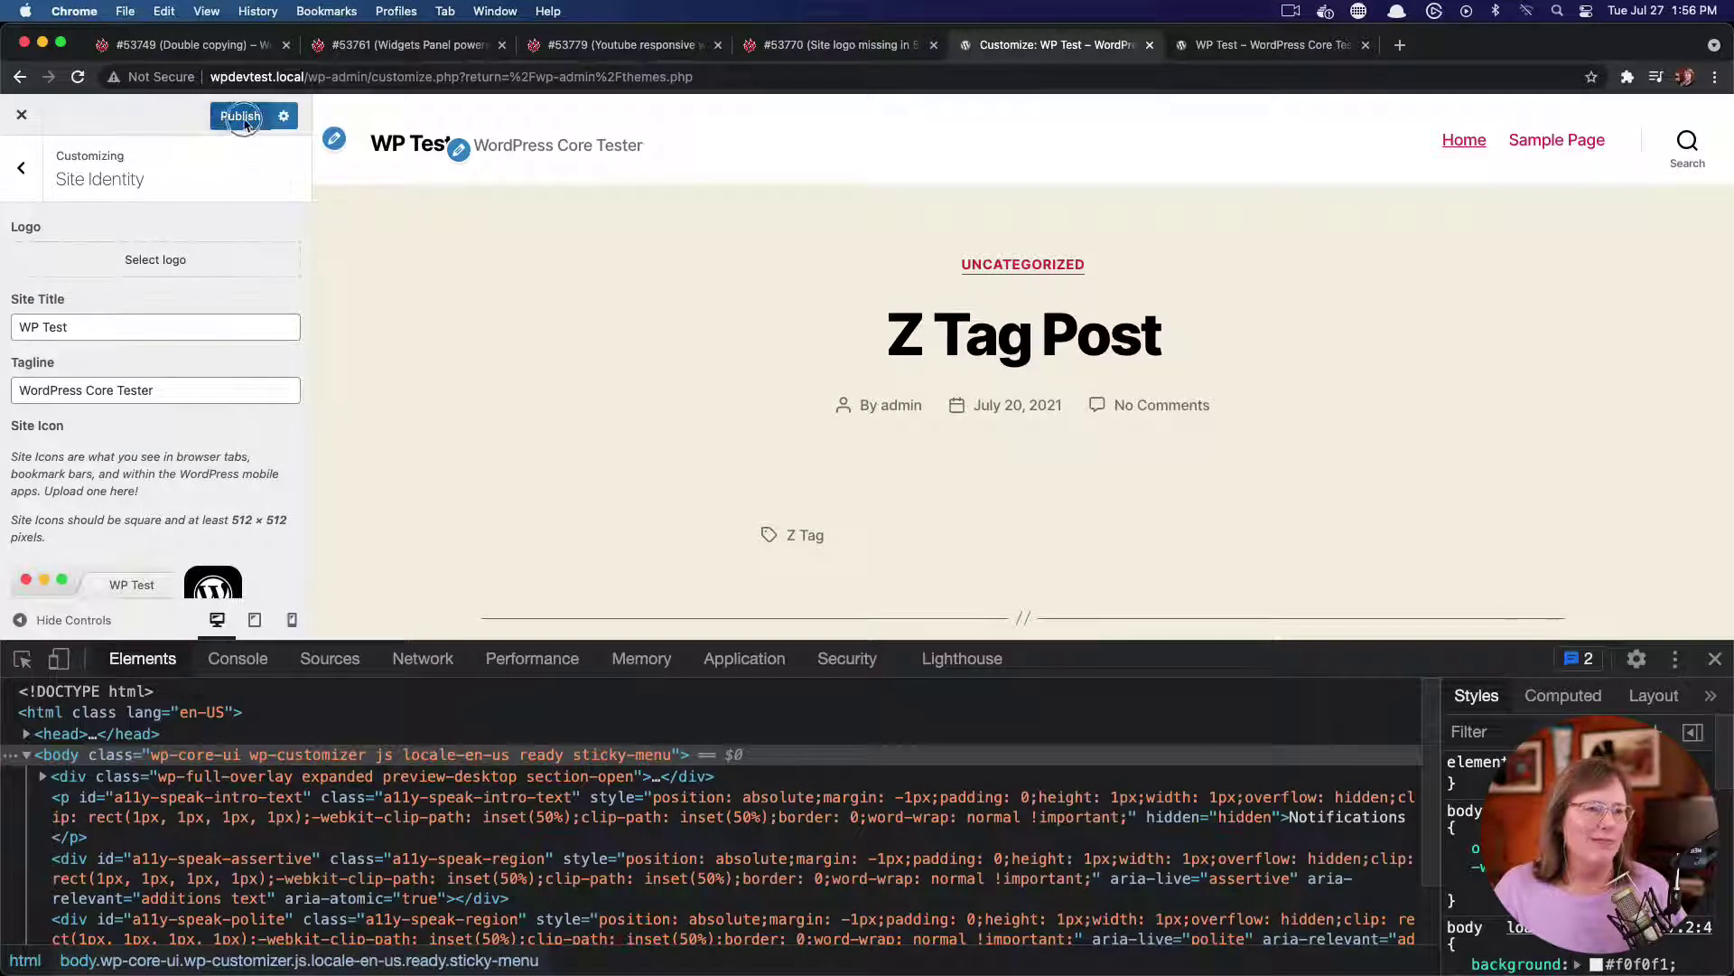
Select cropped-WordPress-logotype-wmark-1.png from the media library as the site logo, skipping the crop
click(259, 268)
click(266, 330)
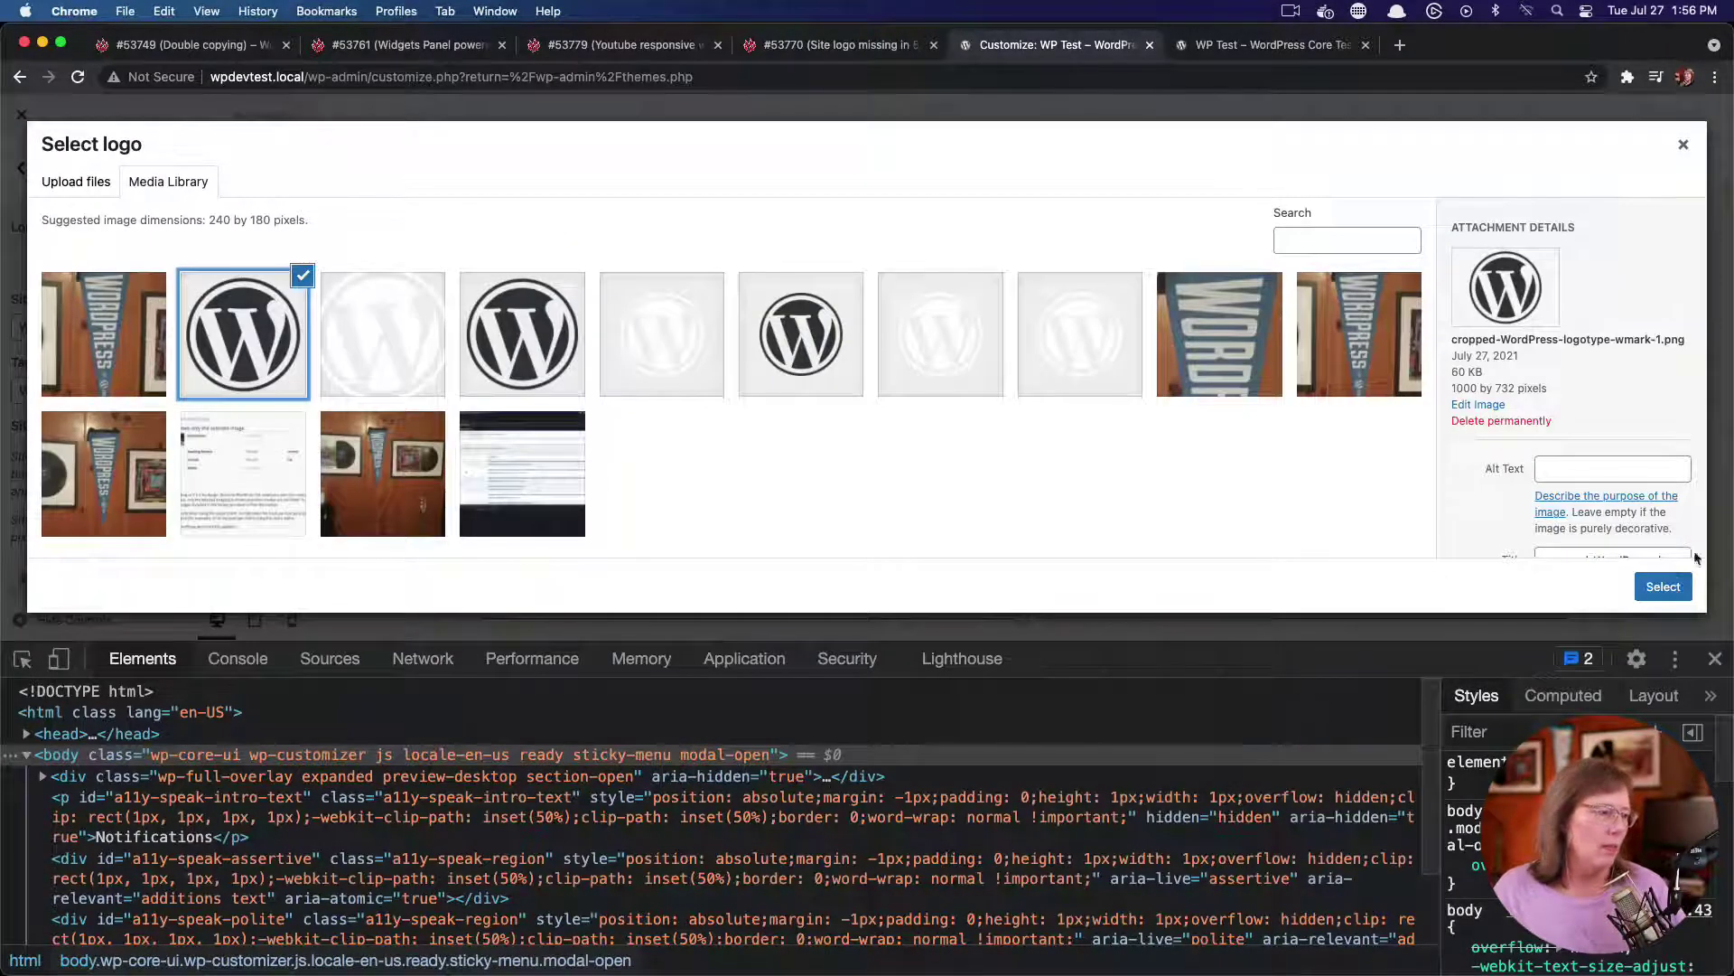
click(1667, 586)
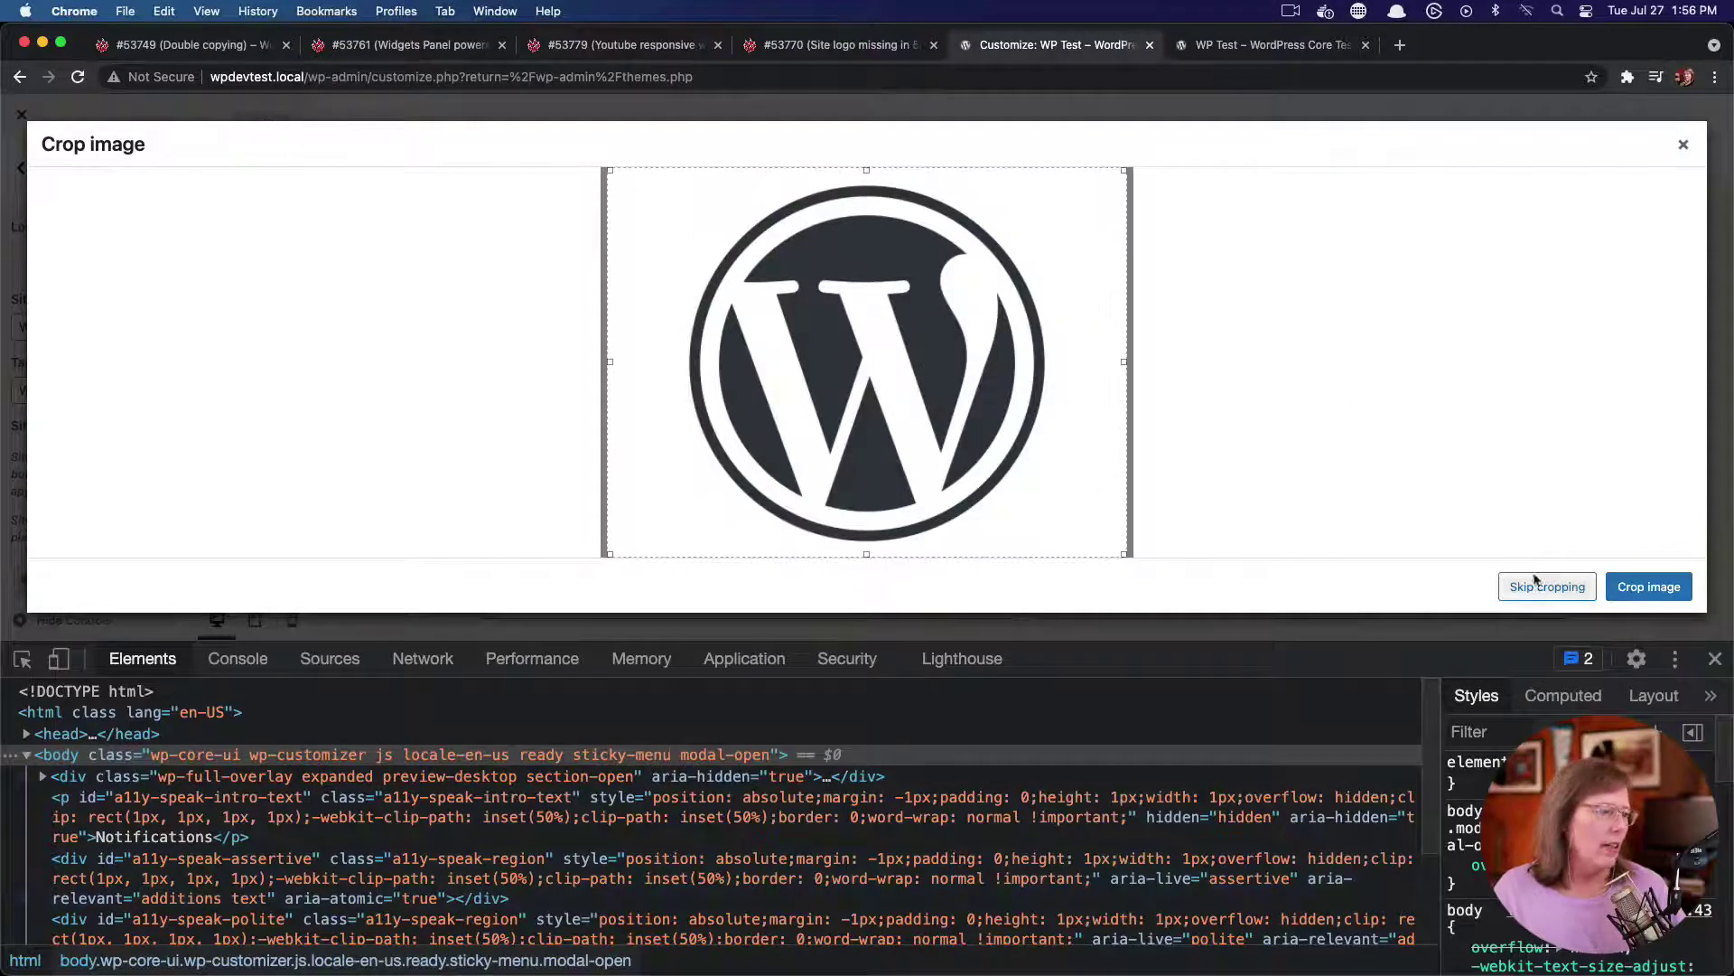
click(1547, 586)
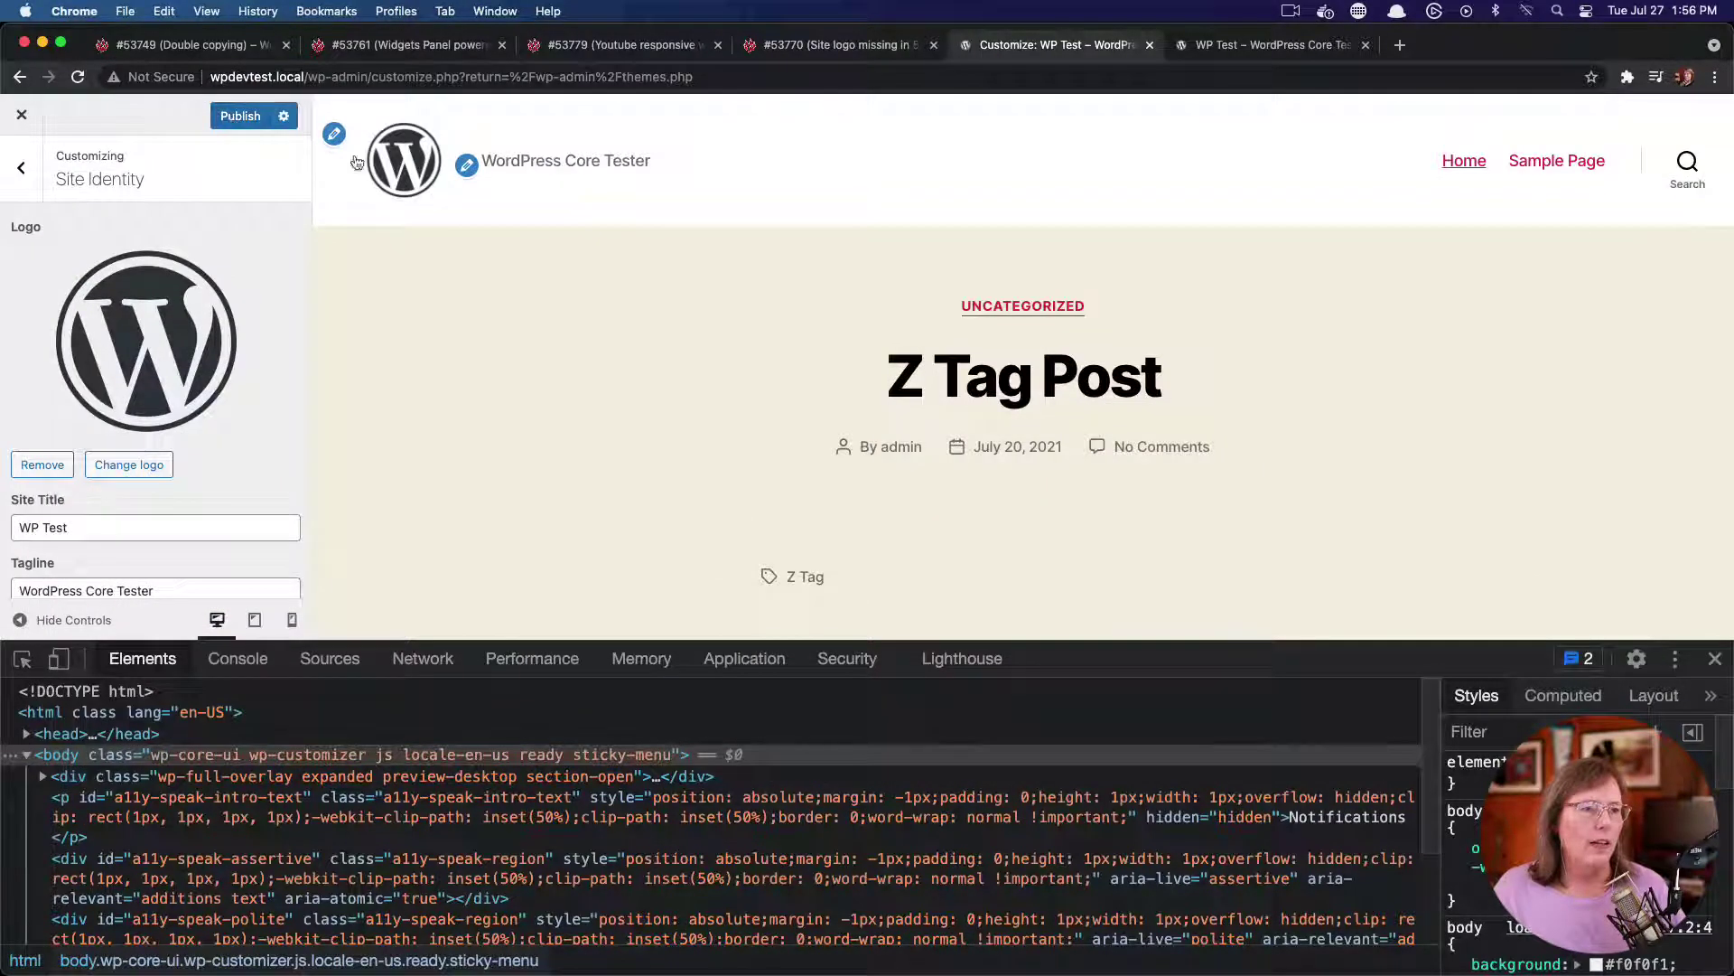
Publish the WordPress logo for Twenty Twenty and check it in the reloaded front-end header
click(241, 114)
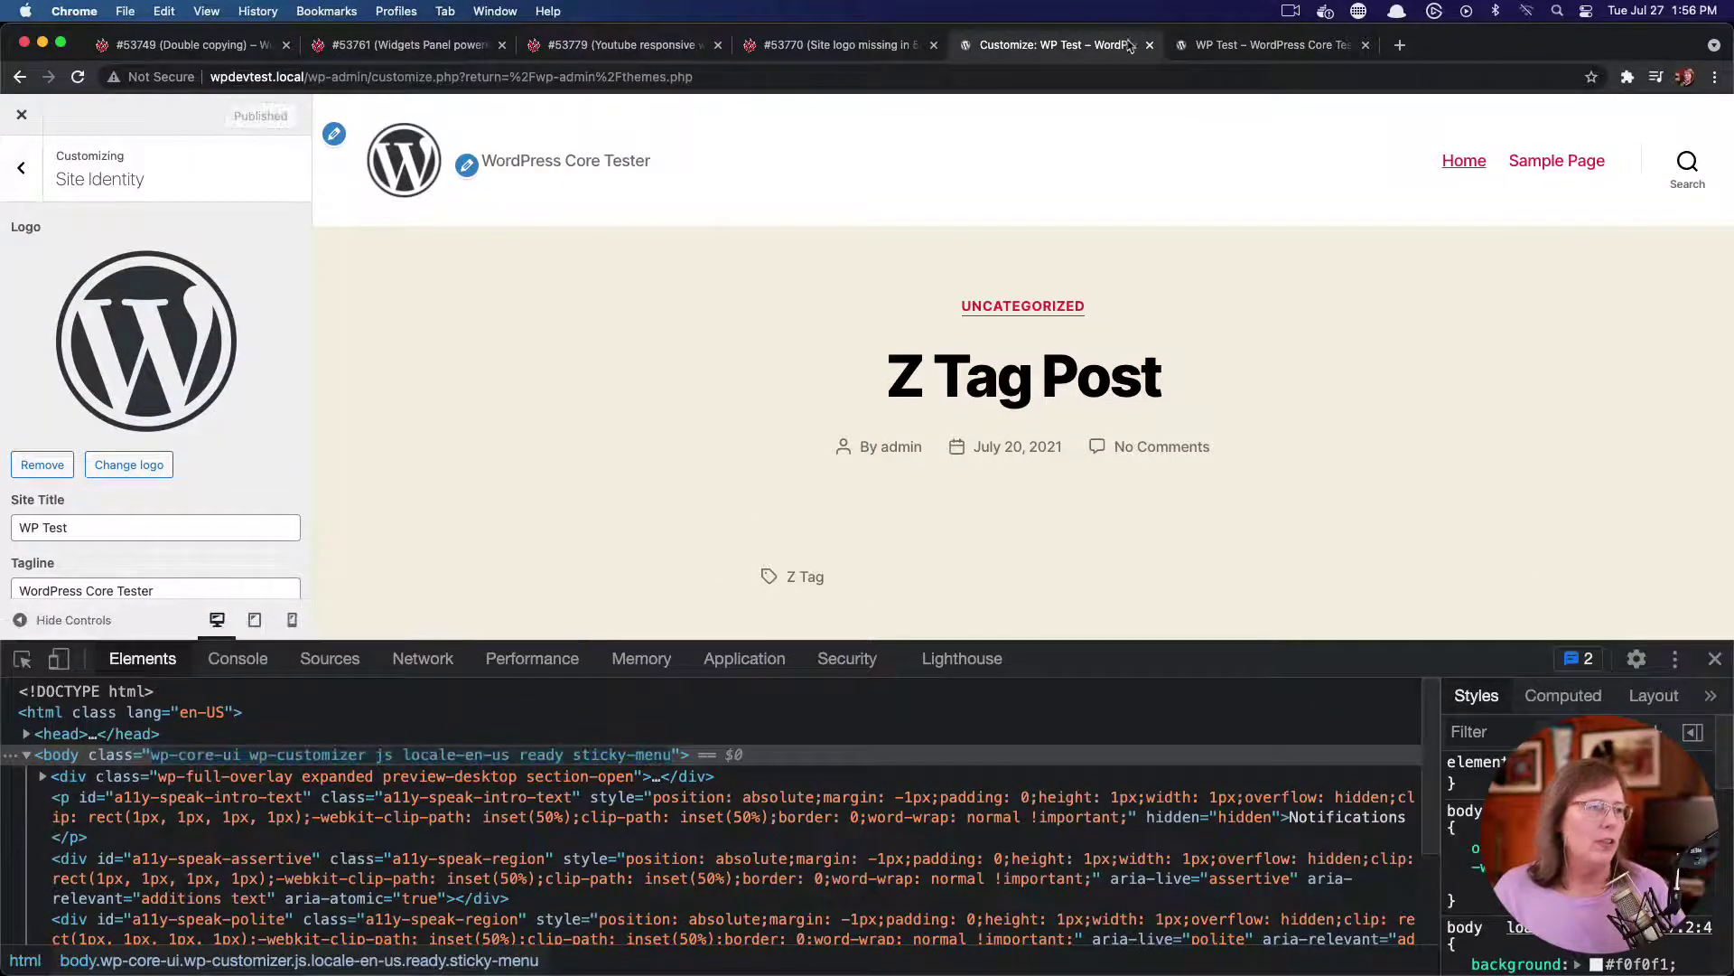
click(1265, 44)
click(76, 79)
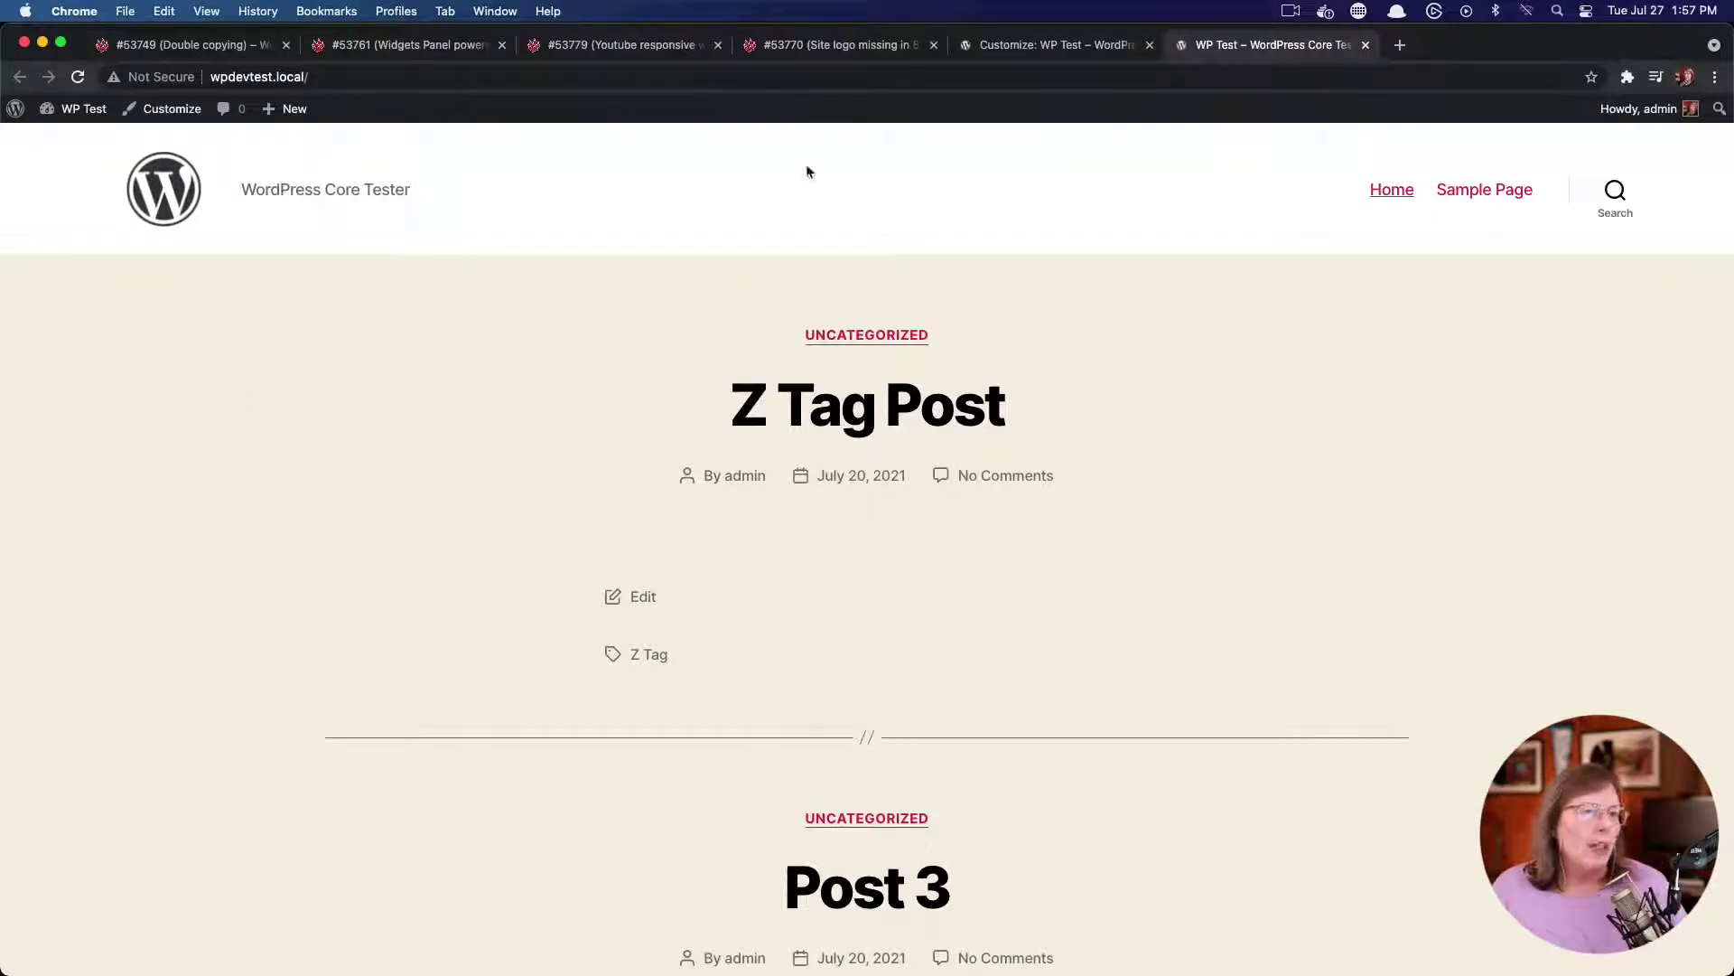
Review the comments on ticket #53770, going back to the first reports about the return value of get_theme_mod('custom_logo')
click(820, 45)
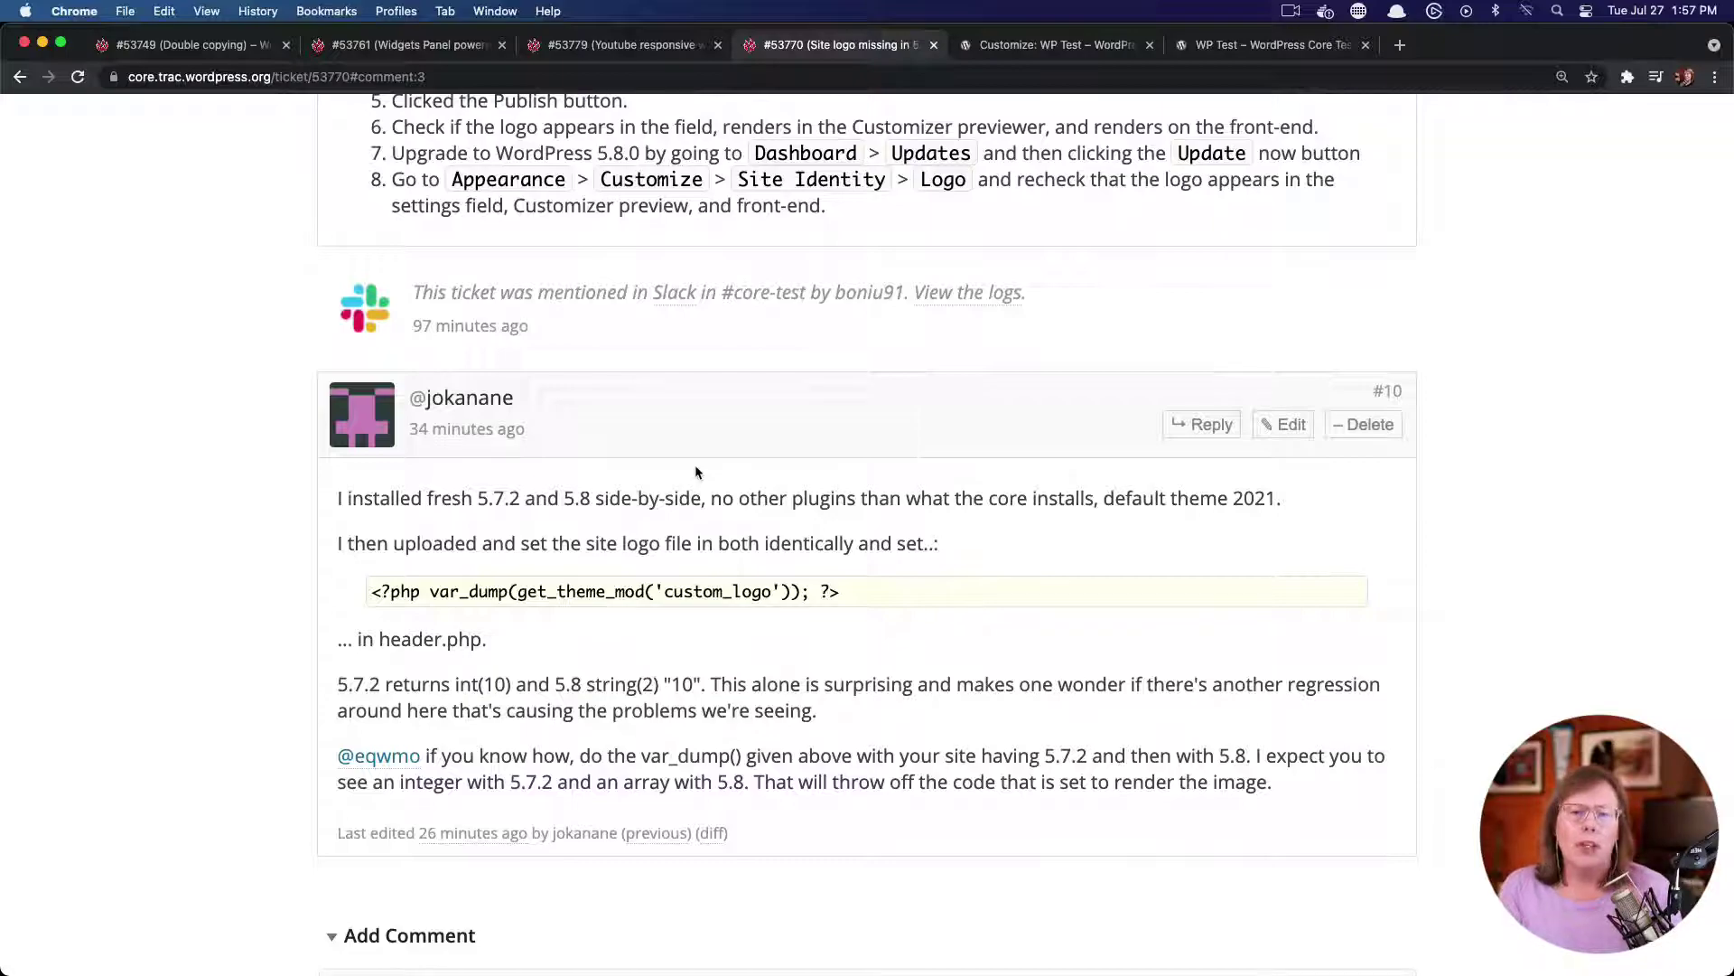
scroll(695, 472, up, 10)
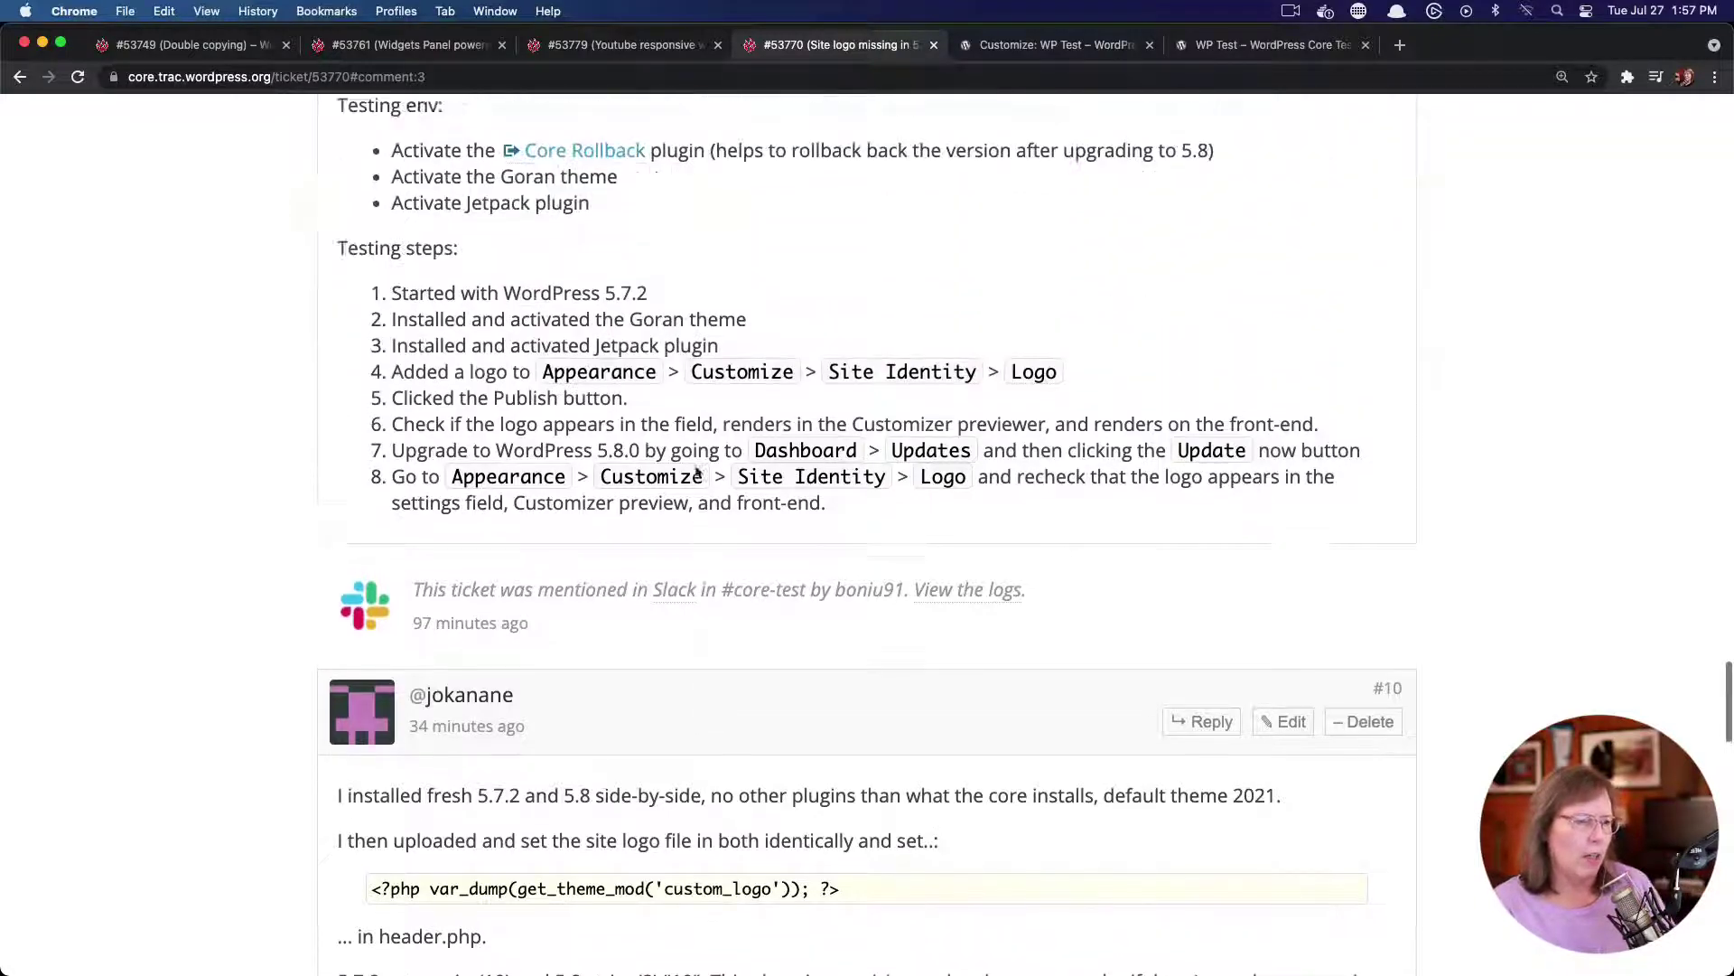
scroll(696, 466, up, 10)
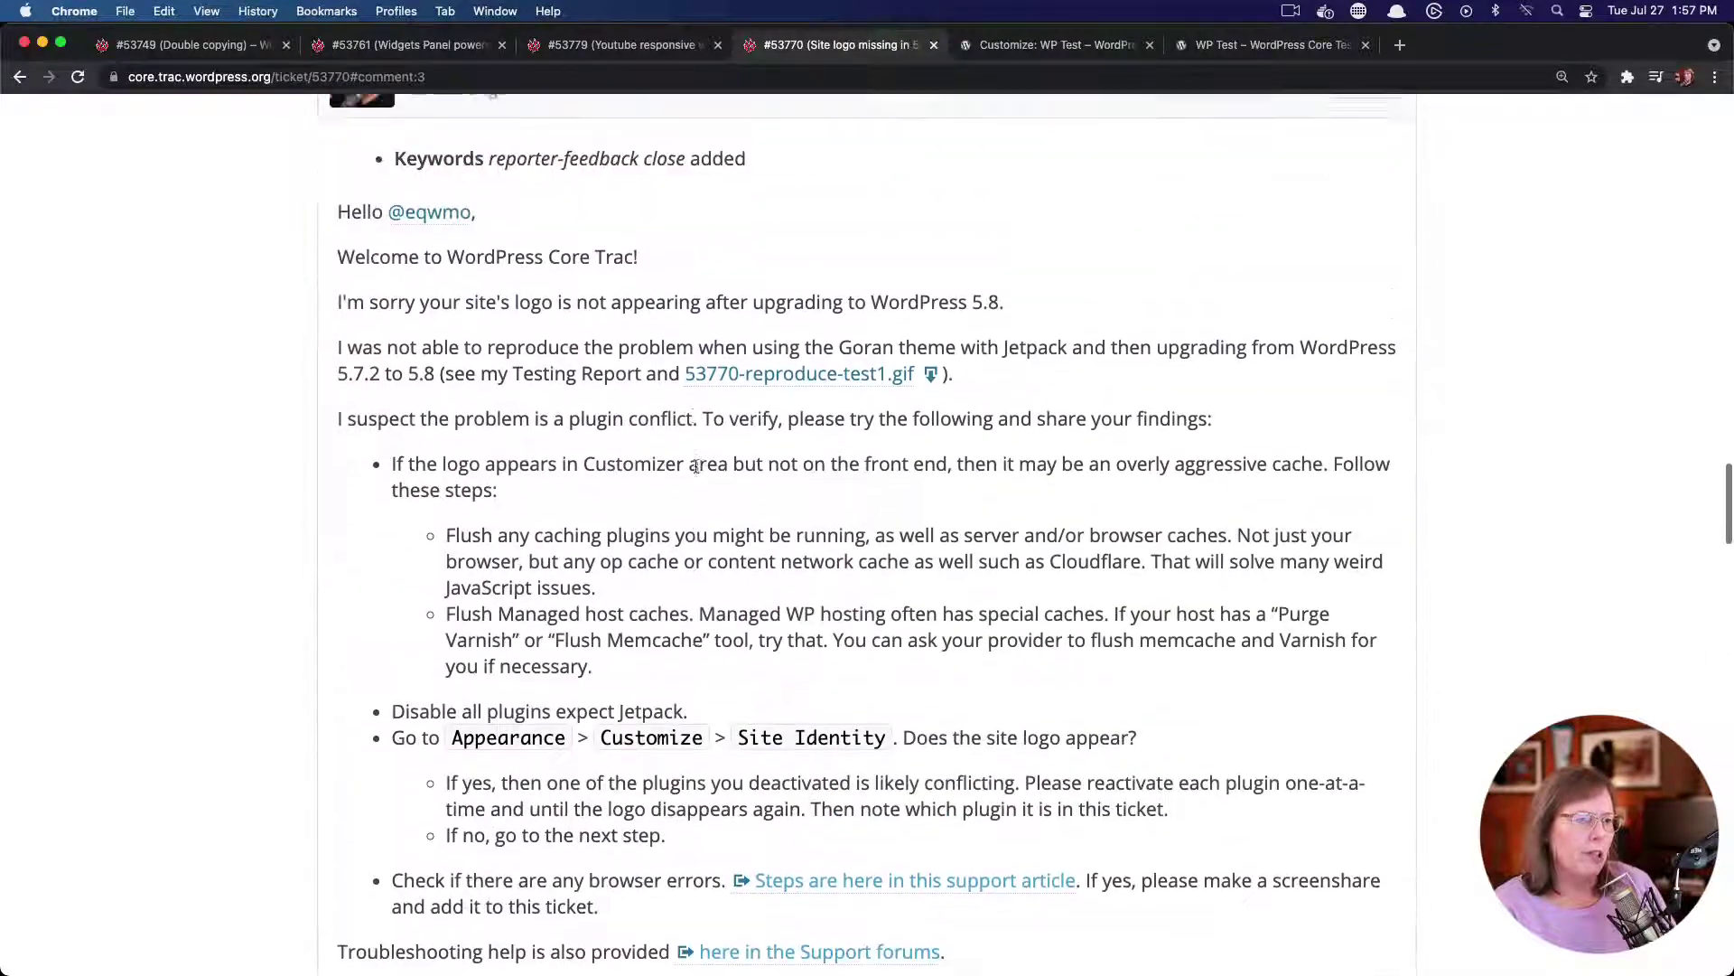
scroll(671, 471, up, 10)
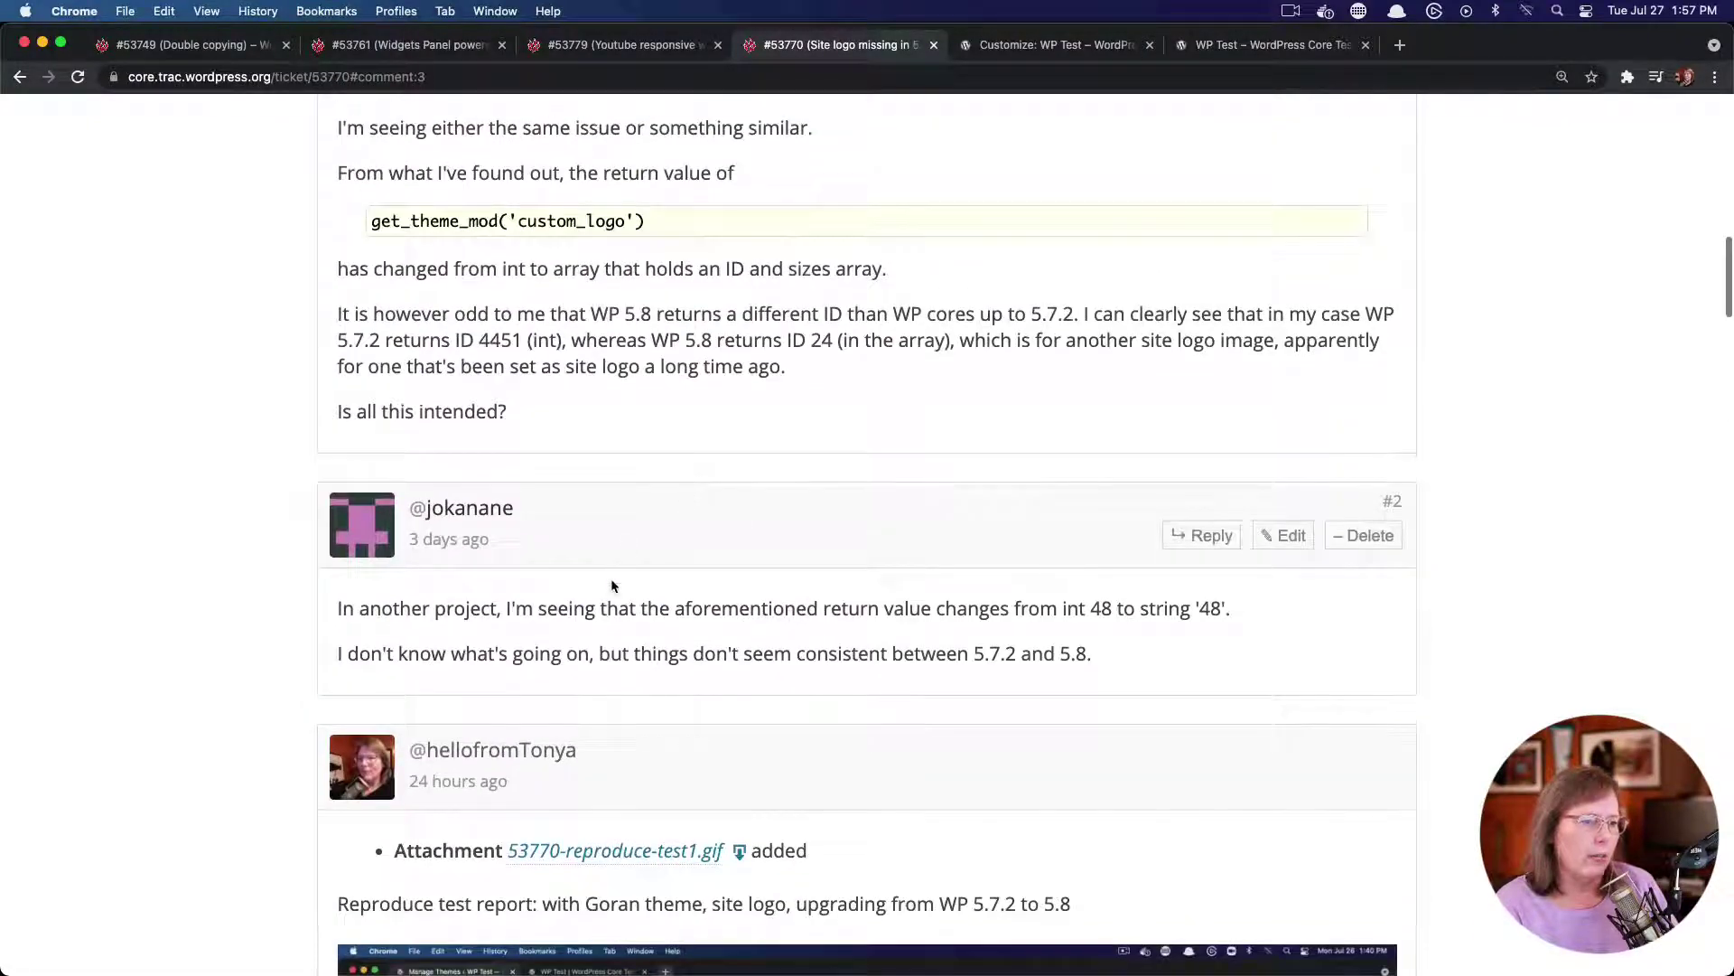
scroll(611, 586, up, 3)
scroll(610, 585, down, 2)
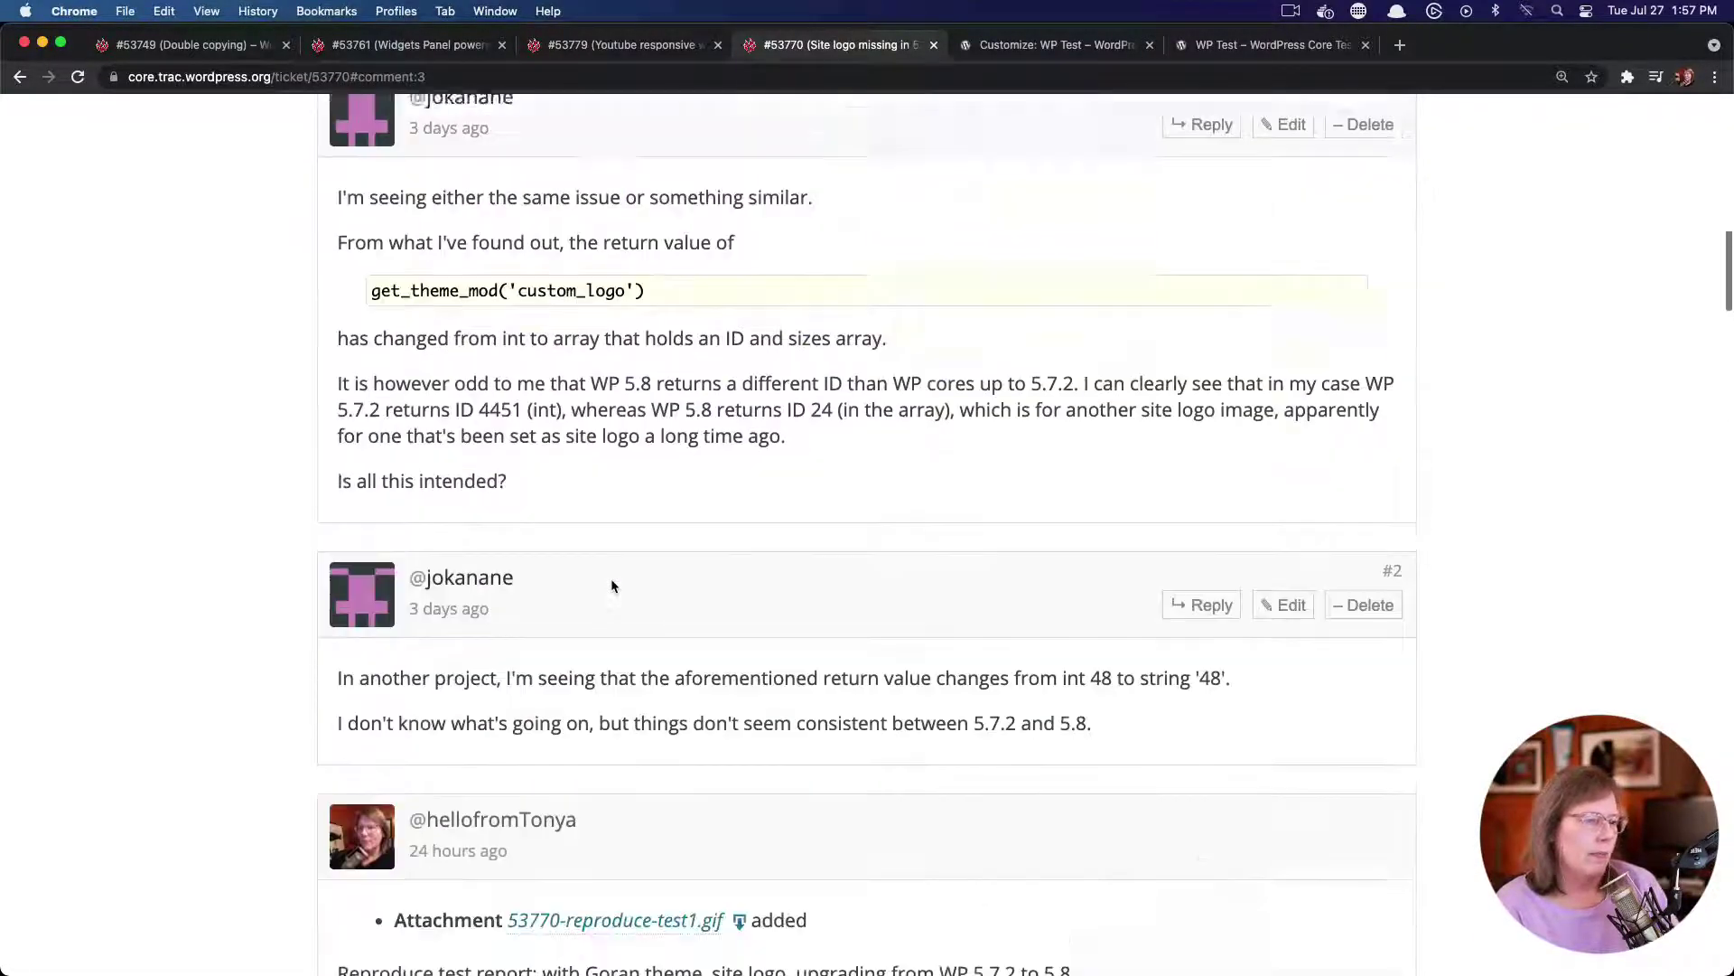
scroll(610, 586, down, 3)
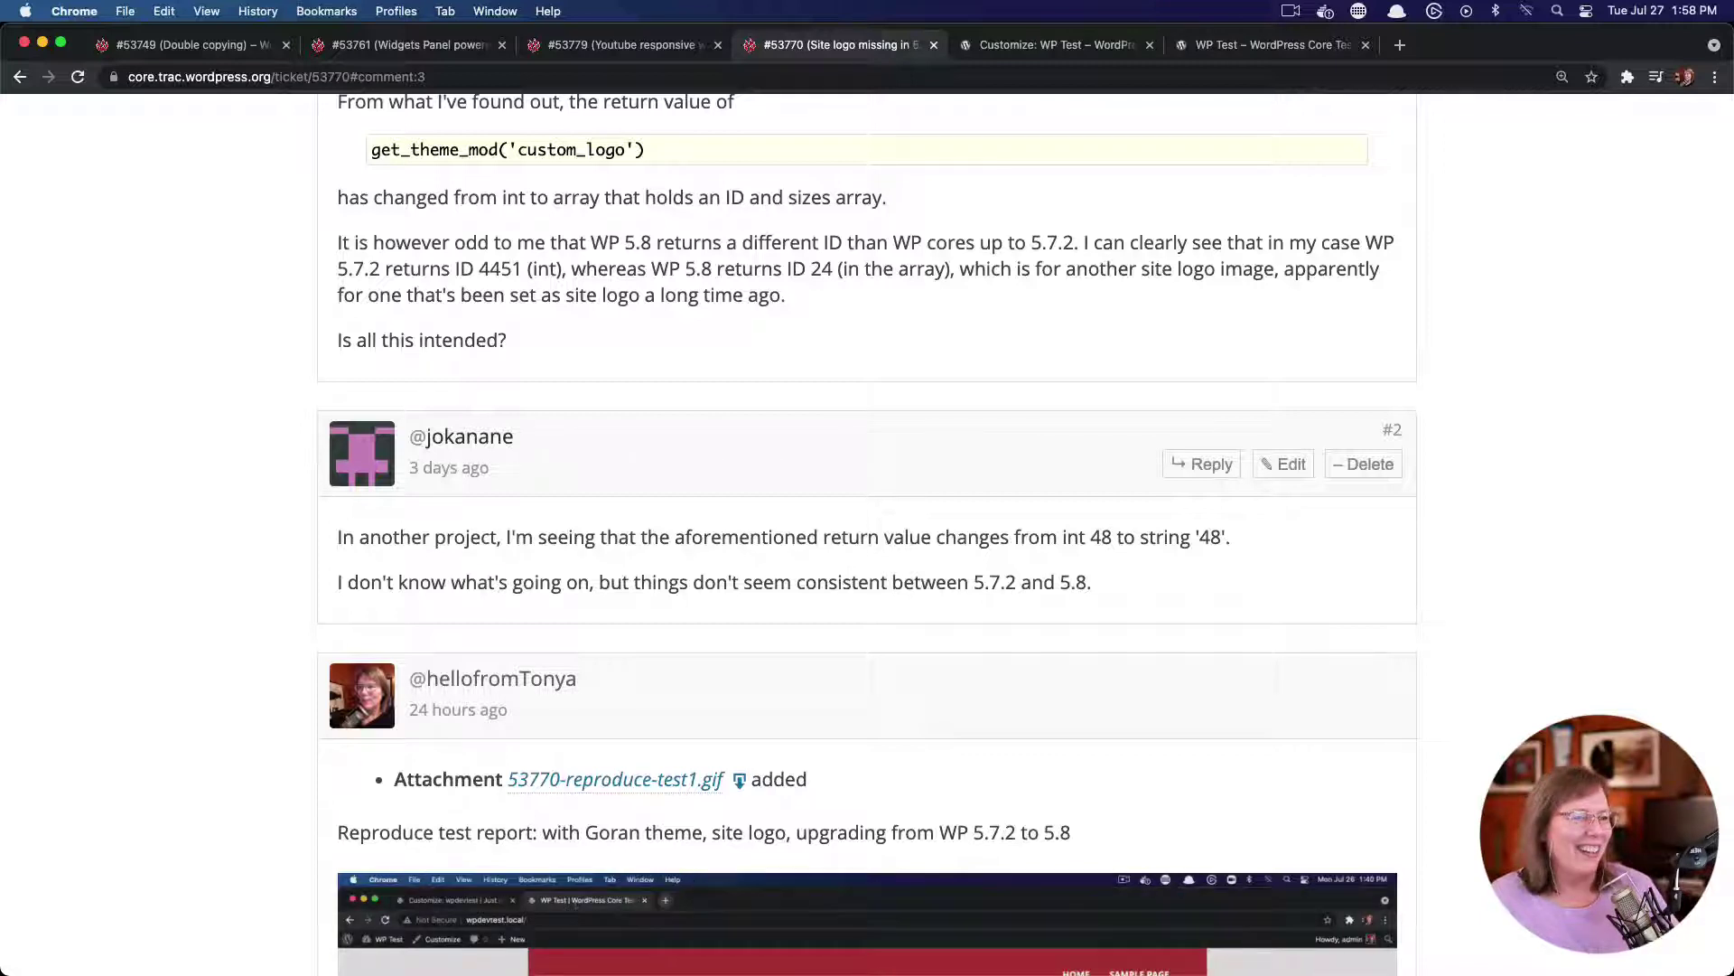
Highlight the comment passage on differing logo IDs in 5.7.2 and 5.8, followed by "int 48 to string '48'" in the second comment
click(337, 241)
drag(337, 242, 940, 294)
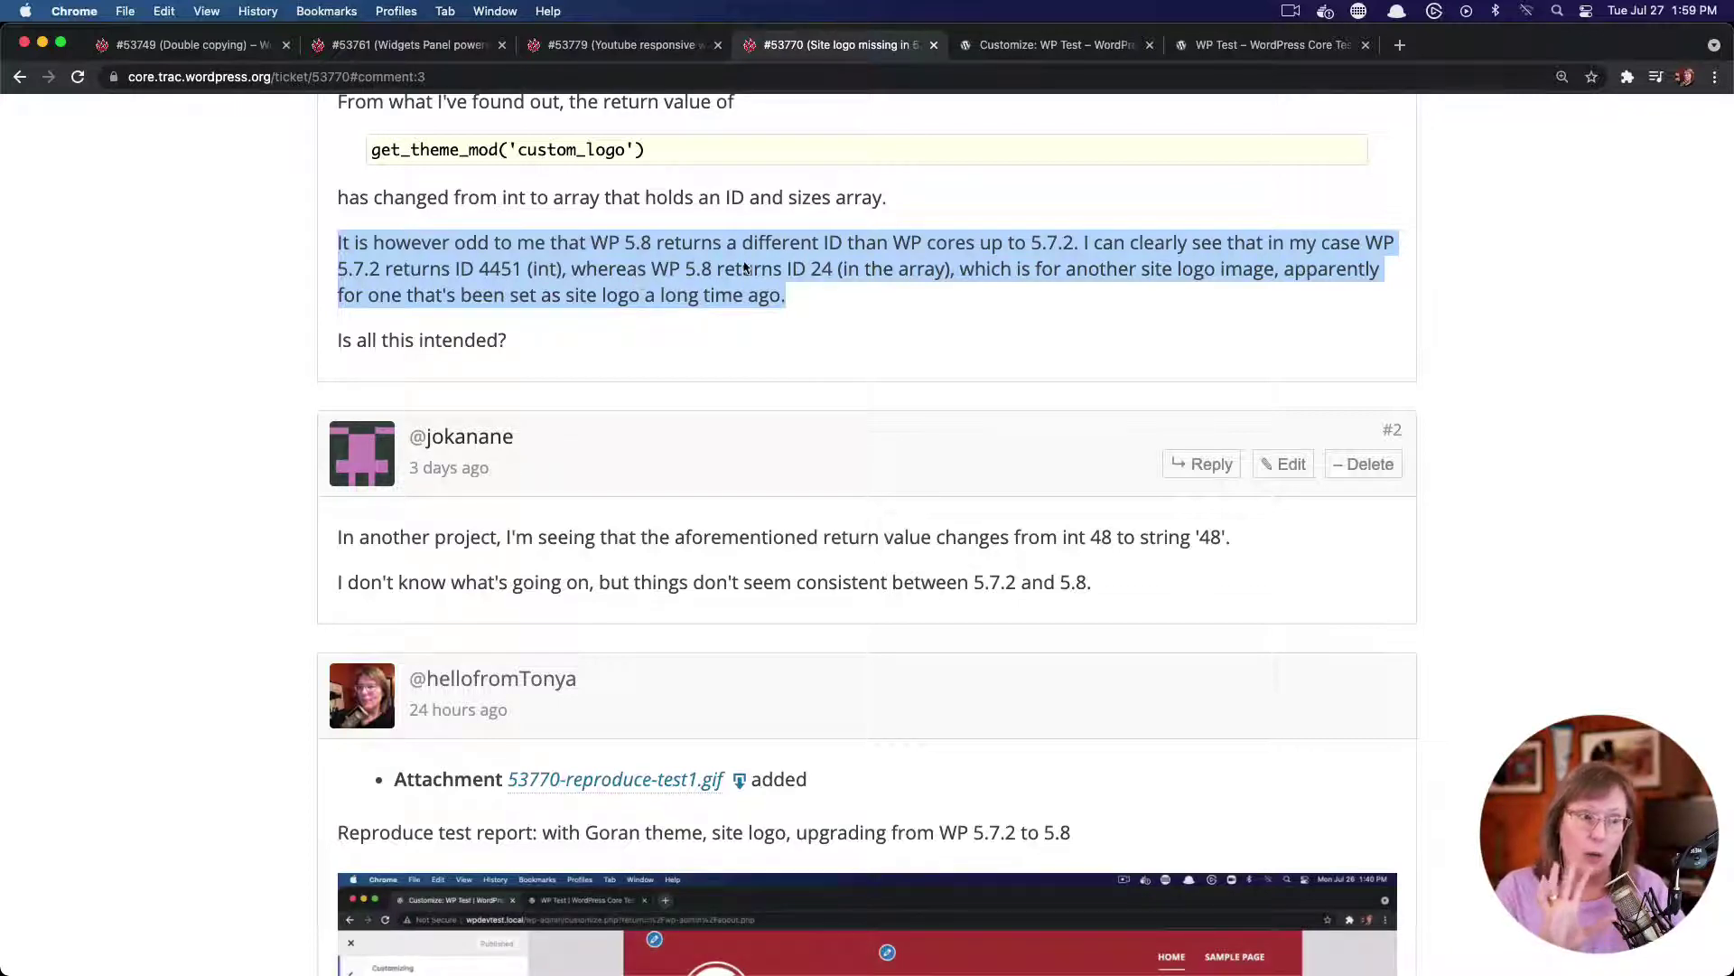
click(718, 273)
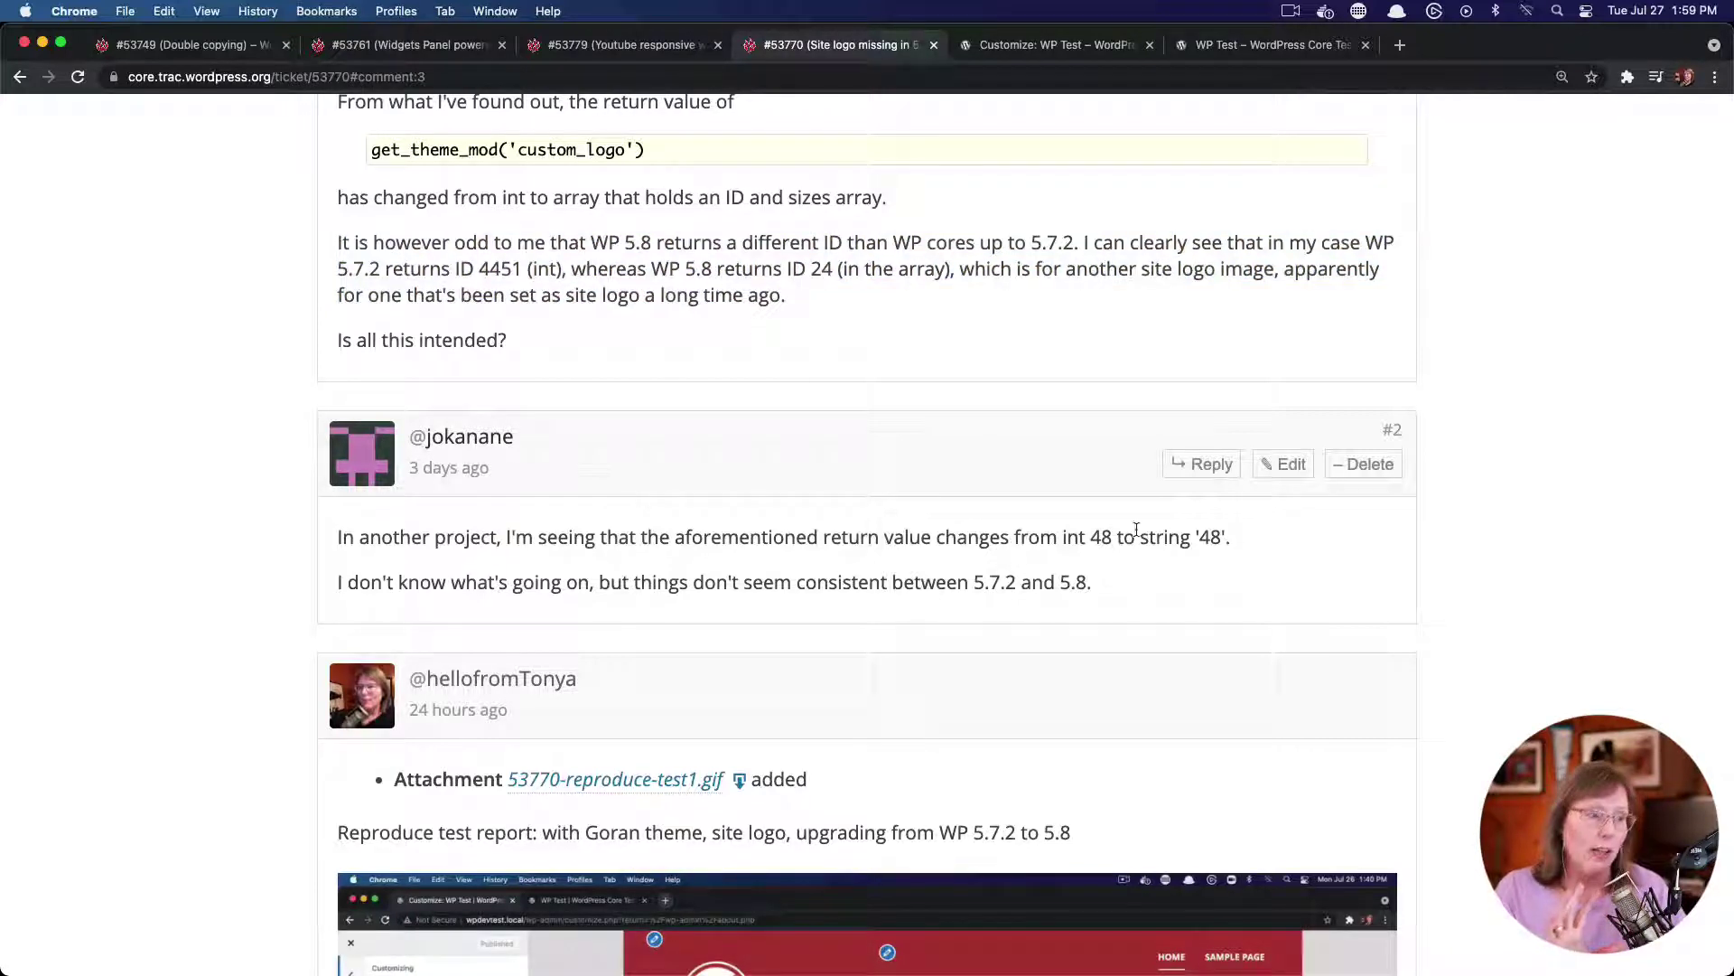
drag(1231, 539, 1061, 540)
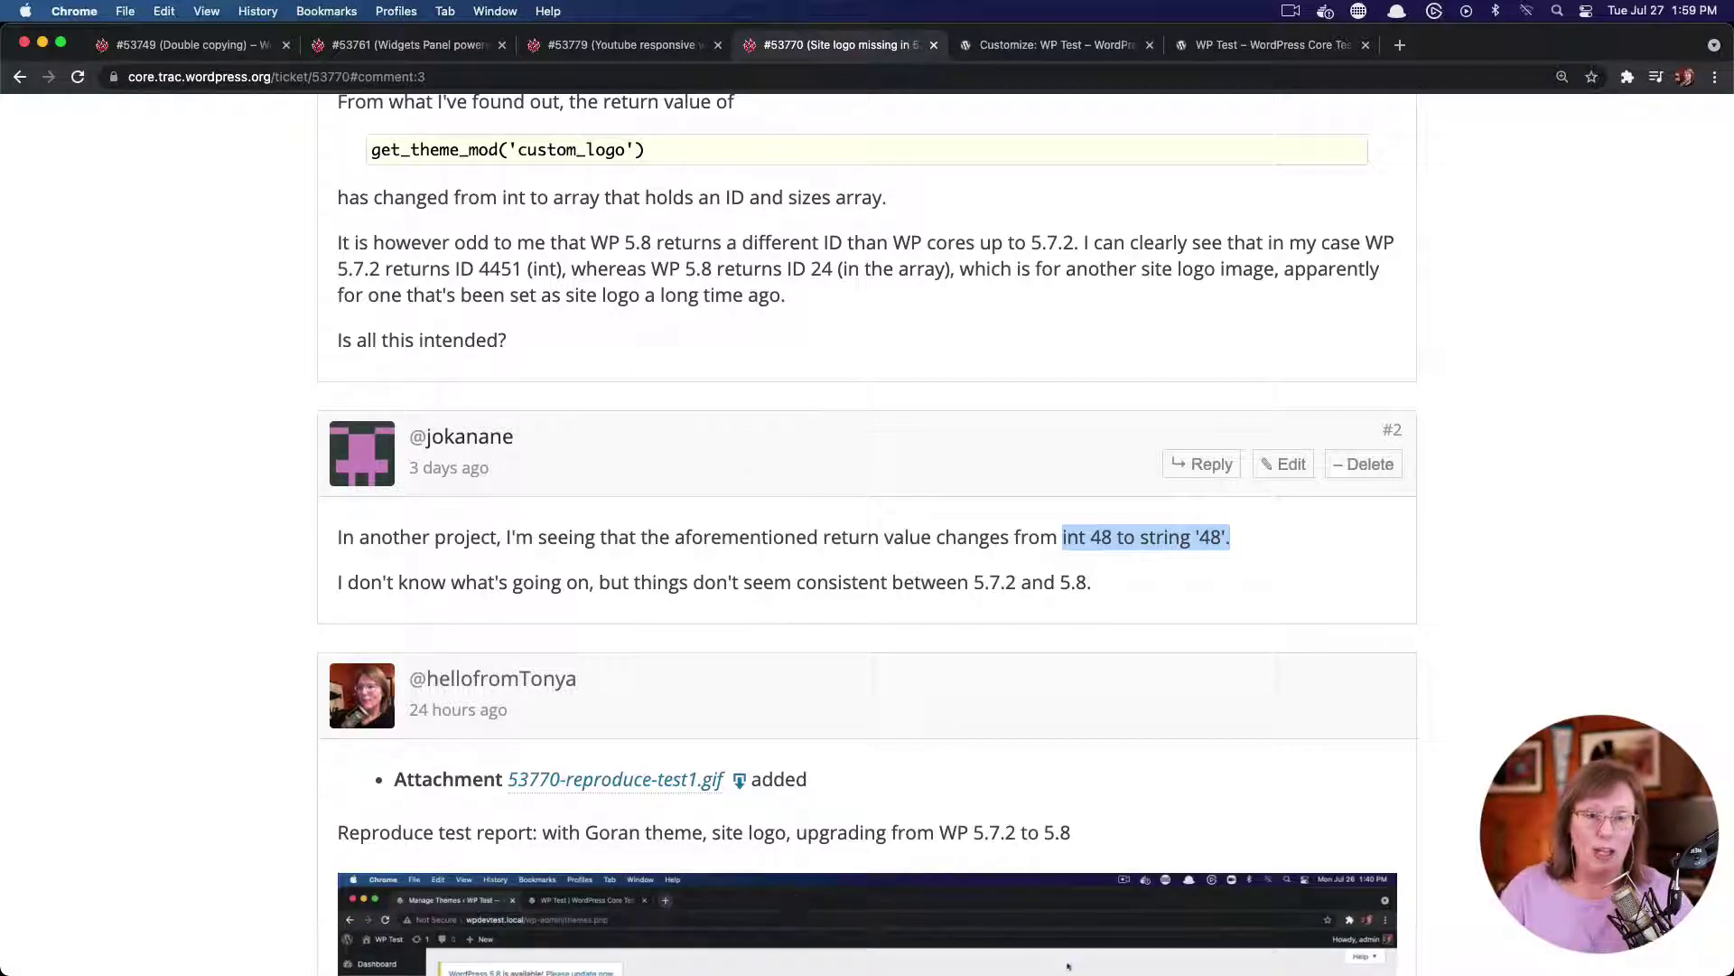
Switch to Local, open the wpdevtest database in Adminer, and show the data of the wp_options table
key(super+Tab)
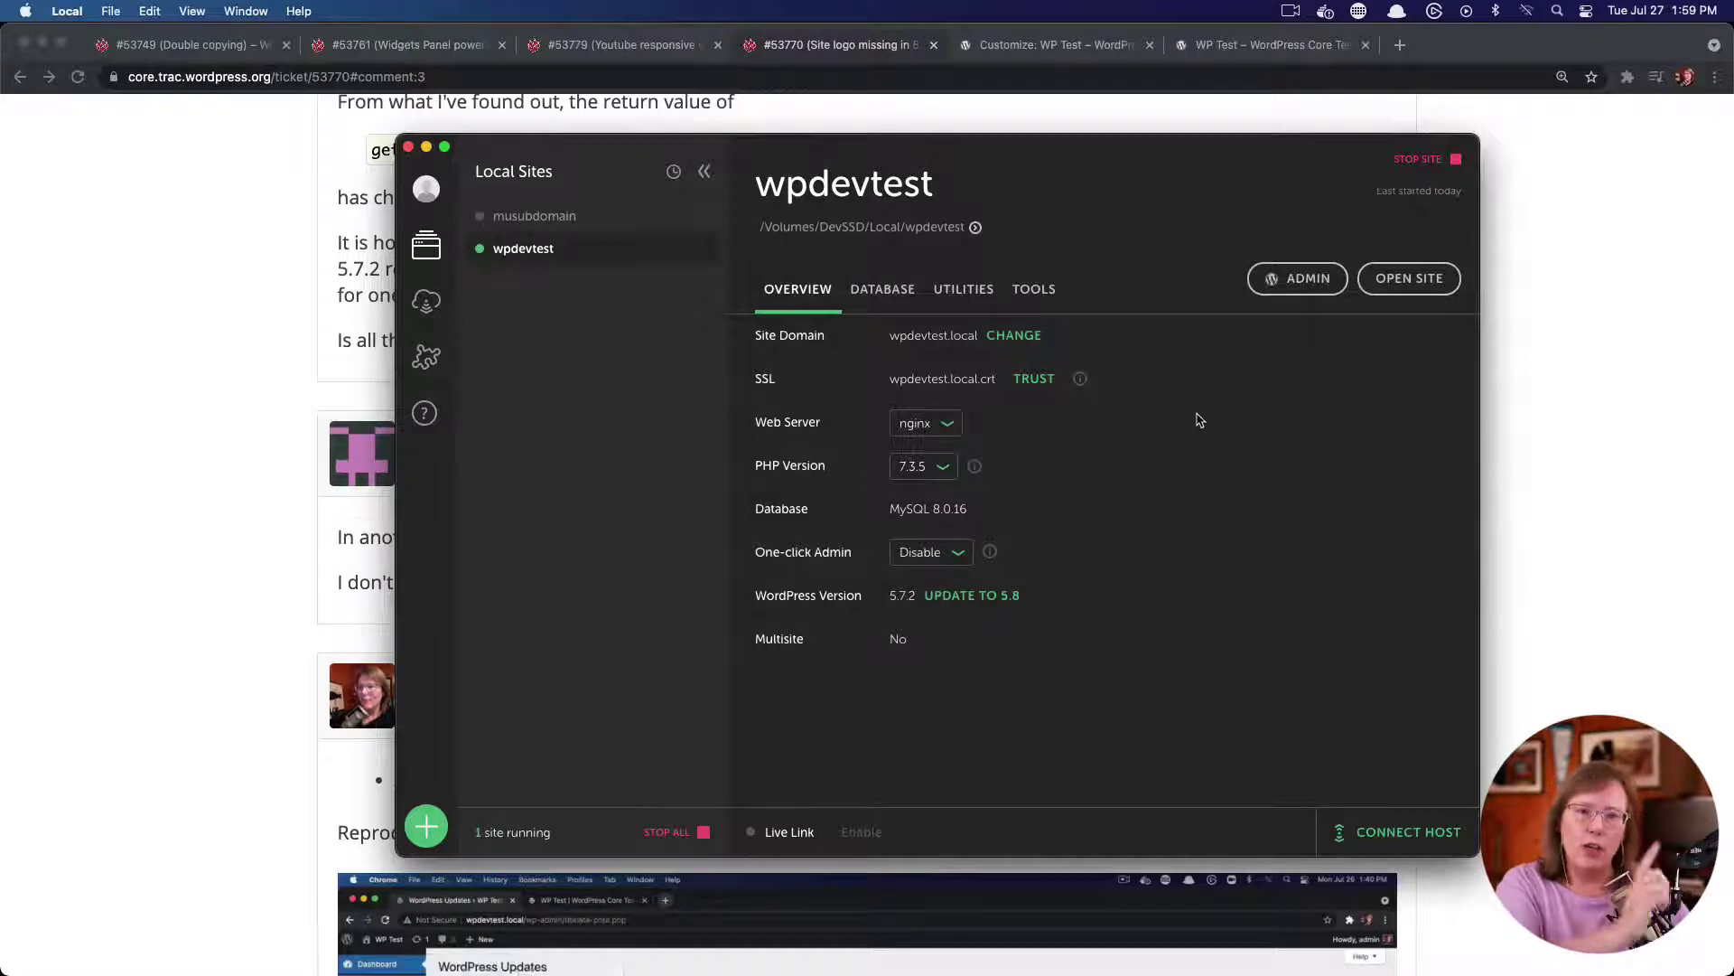
click(882, 289)
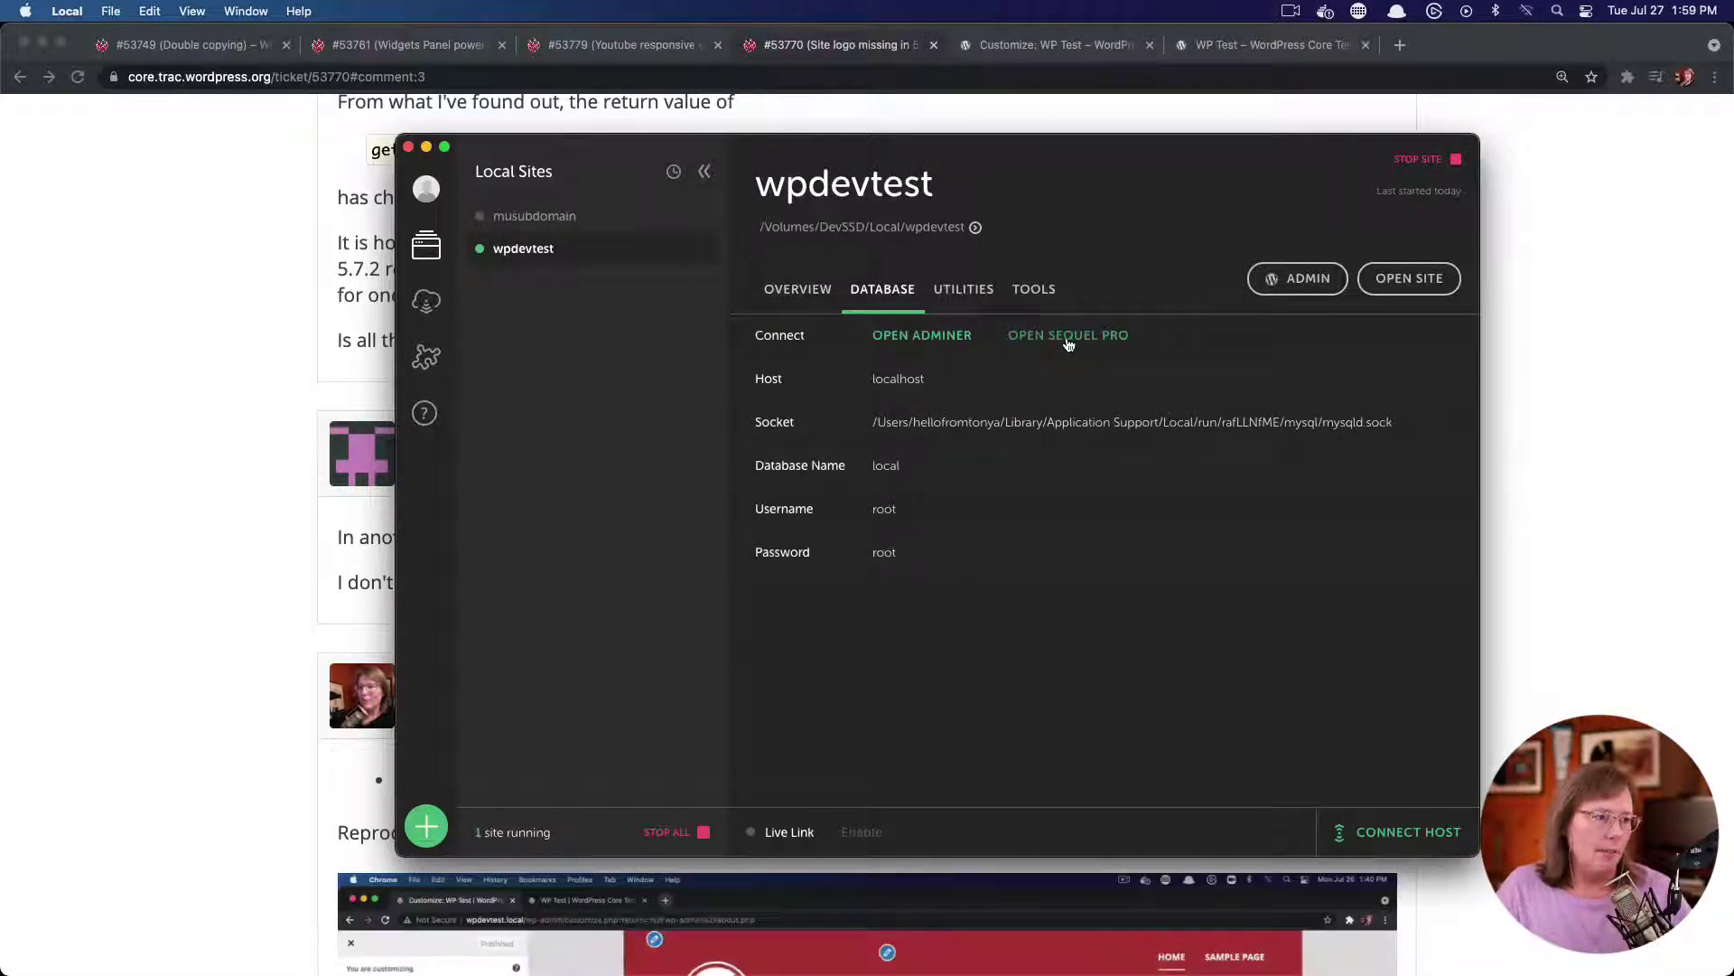
click(950, 351)
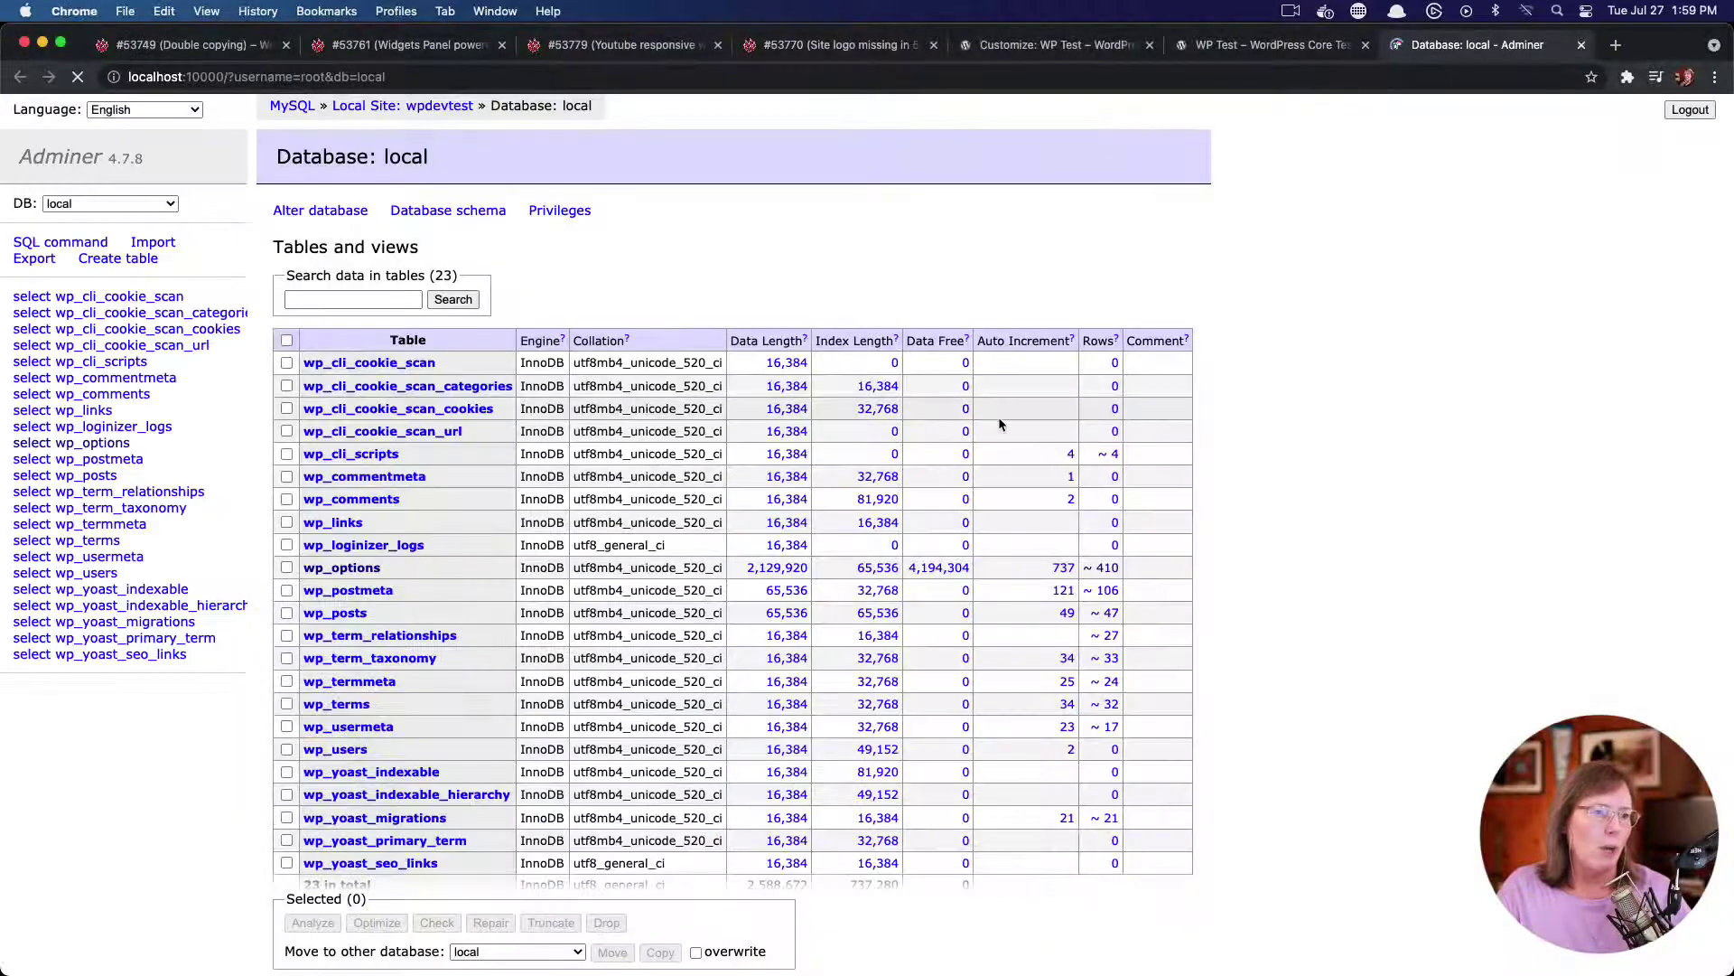
click(343, 567)
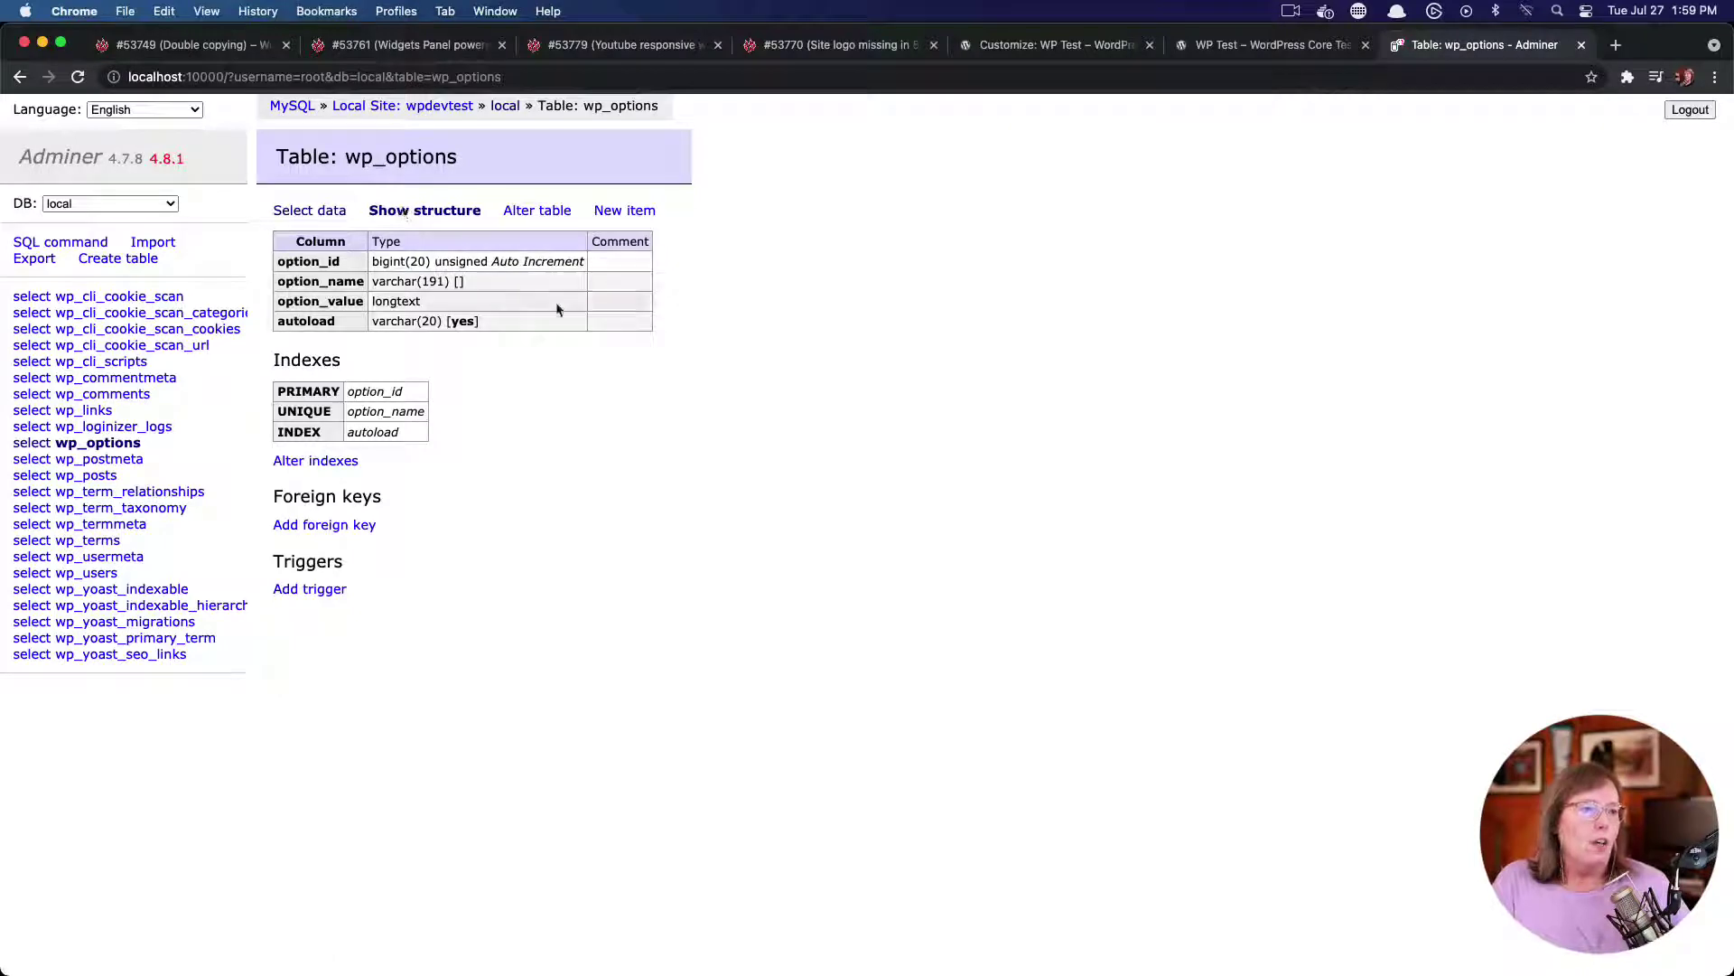
click(308, 210)
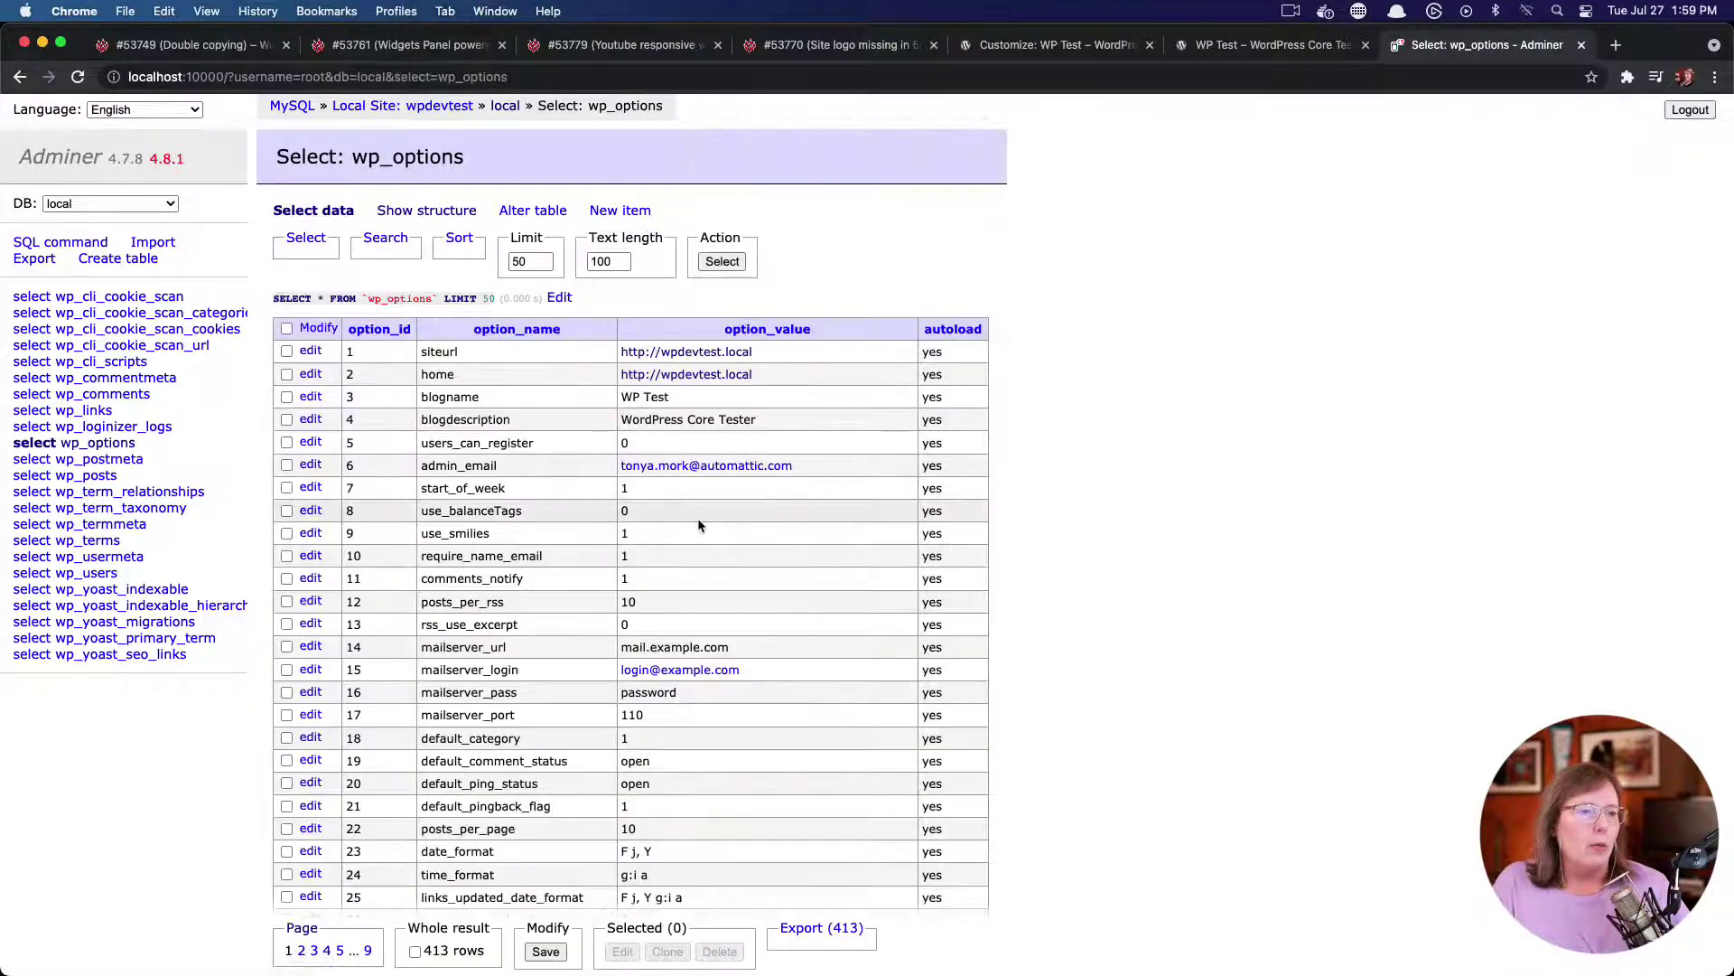
Filter the wp_options rows to those whose option_name matches LIKE %% with theme_mods_
click(386, 240)
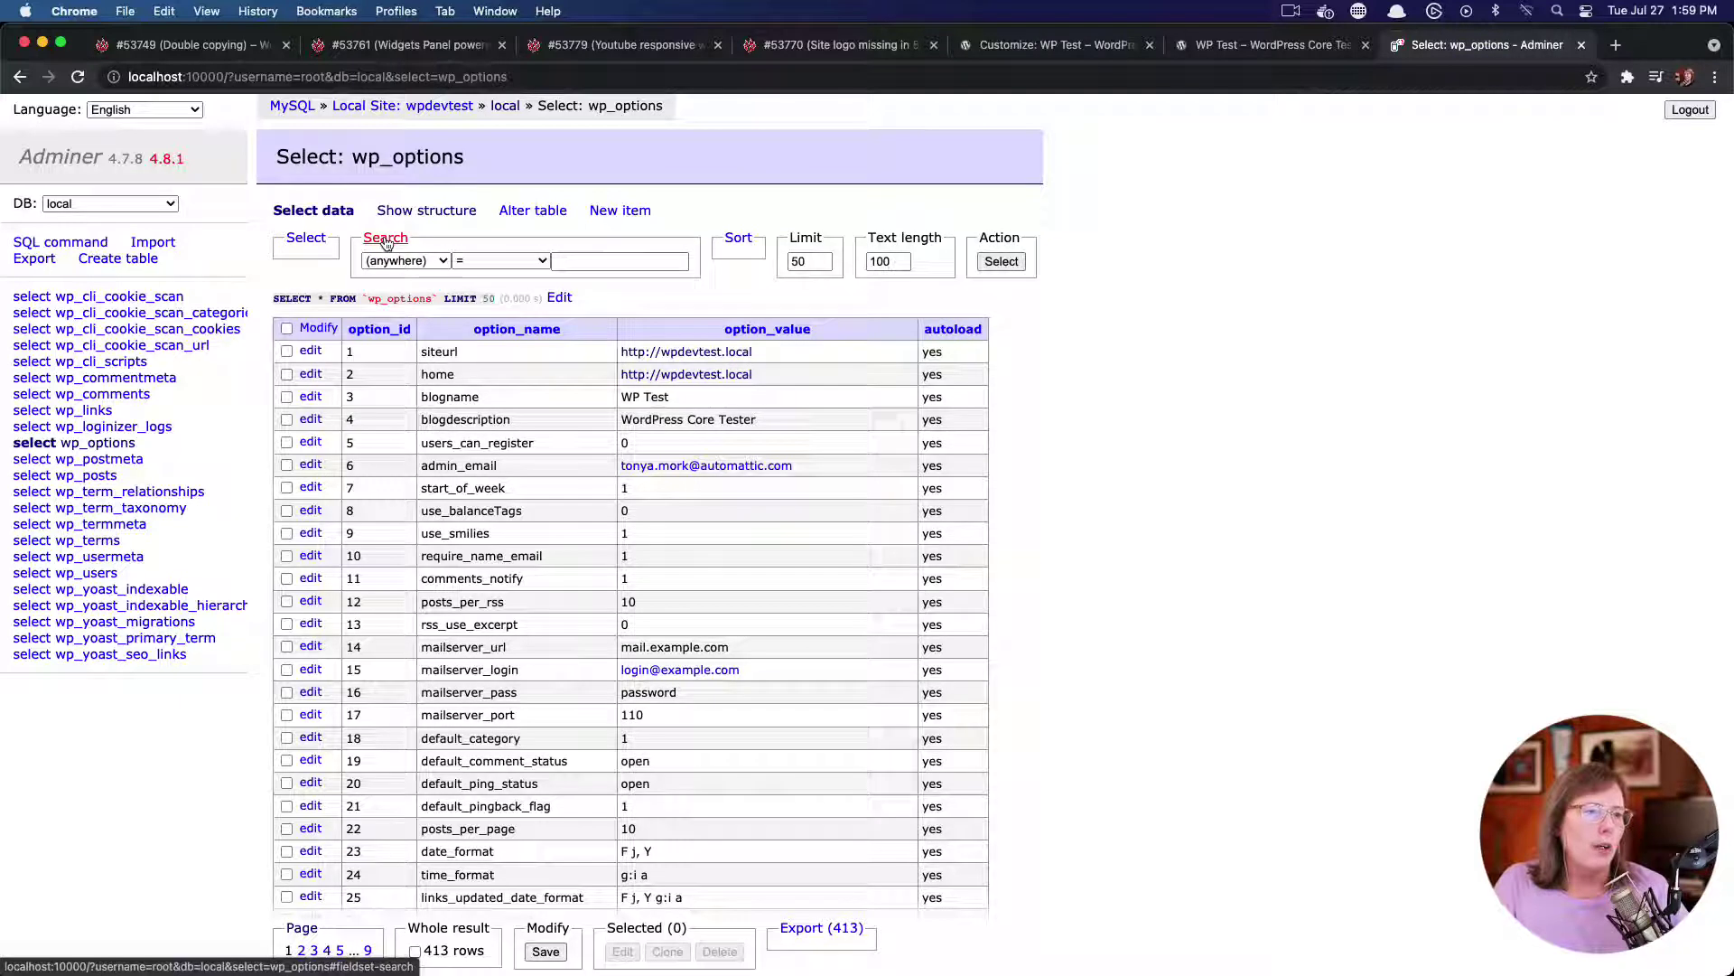
click(472, 262)
click(405, 261)
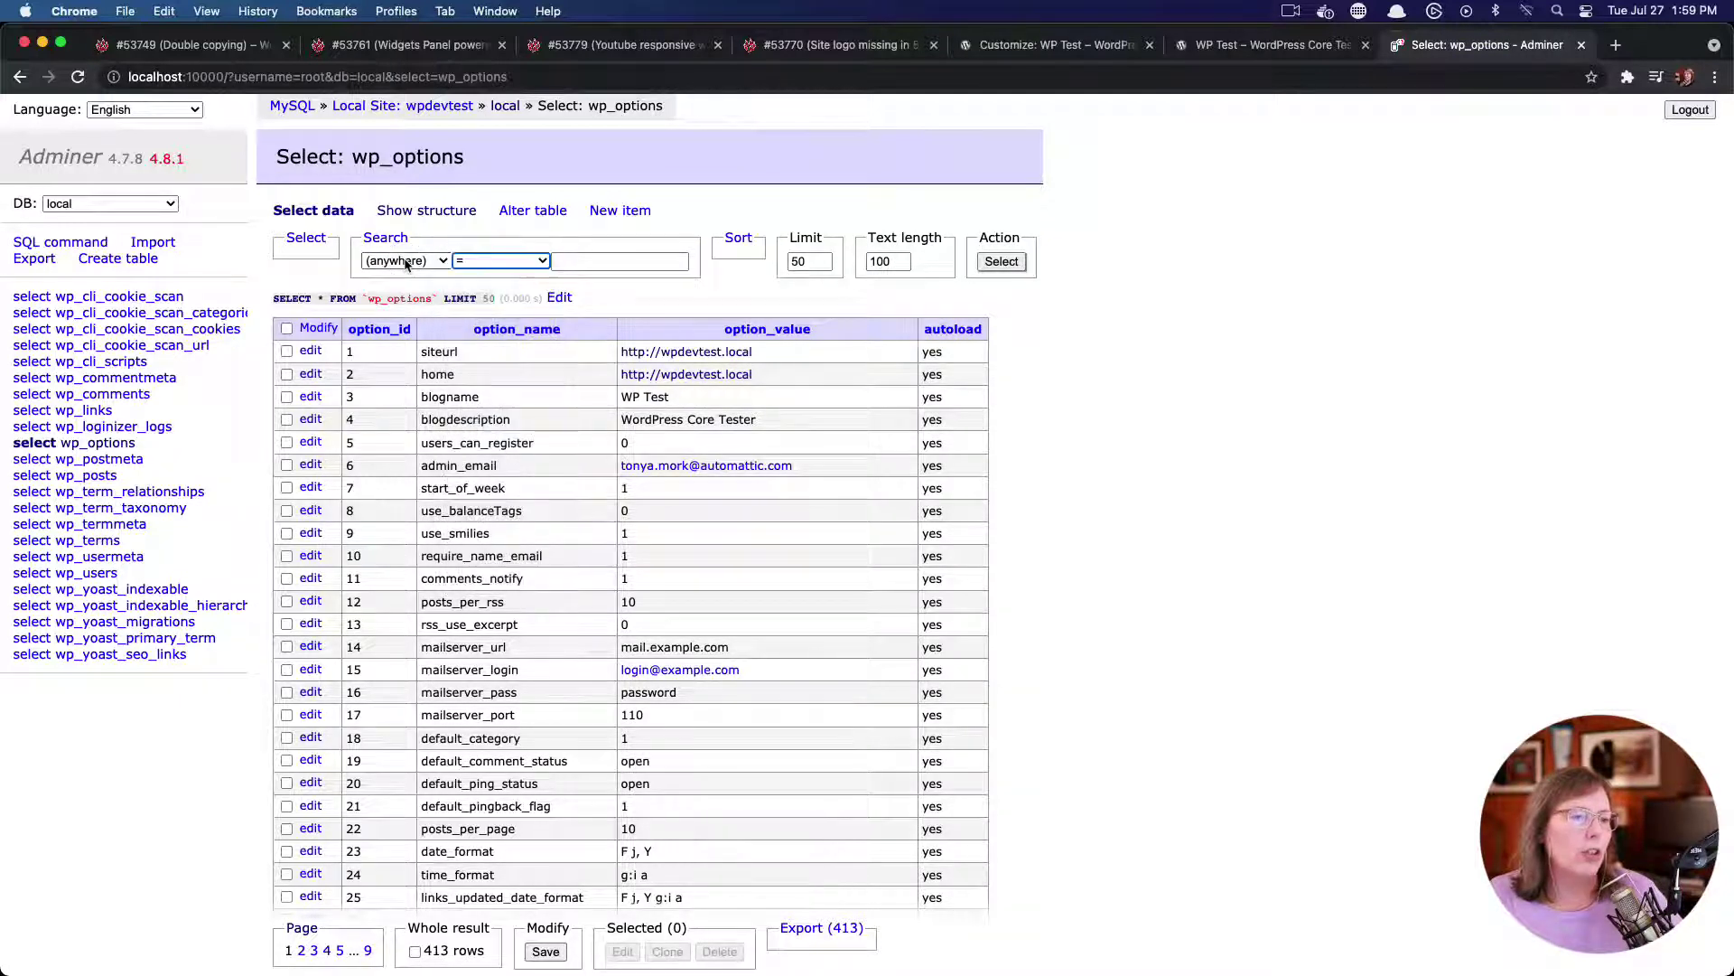
click(404, 261)
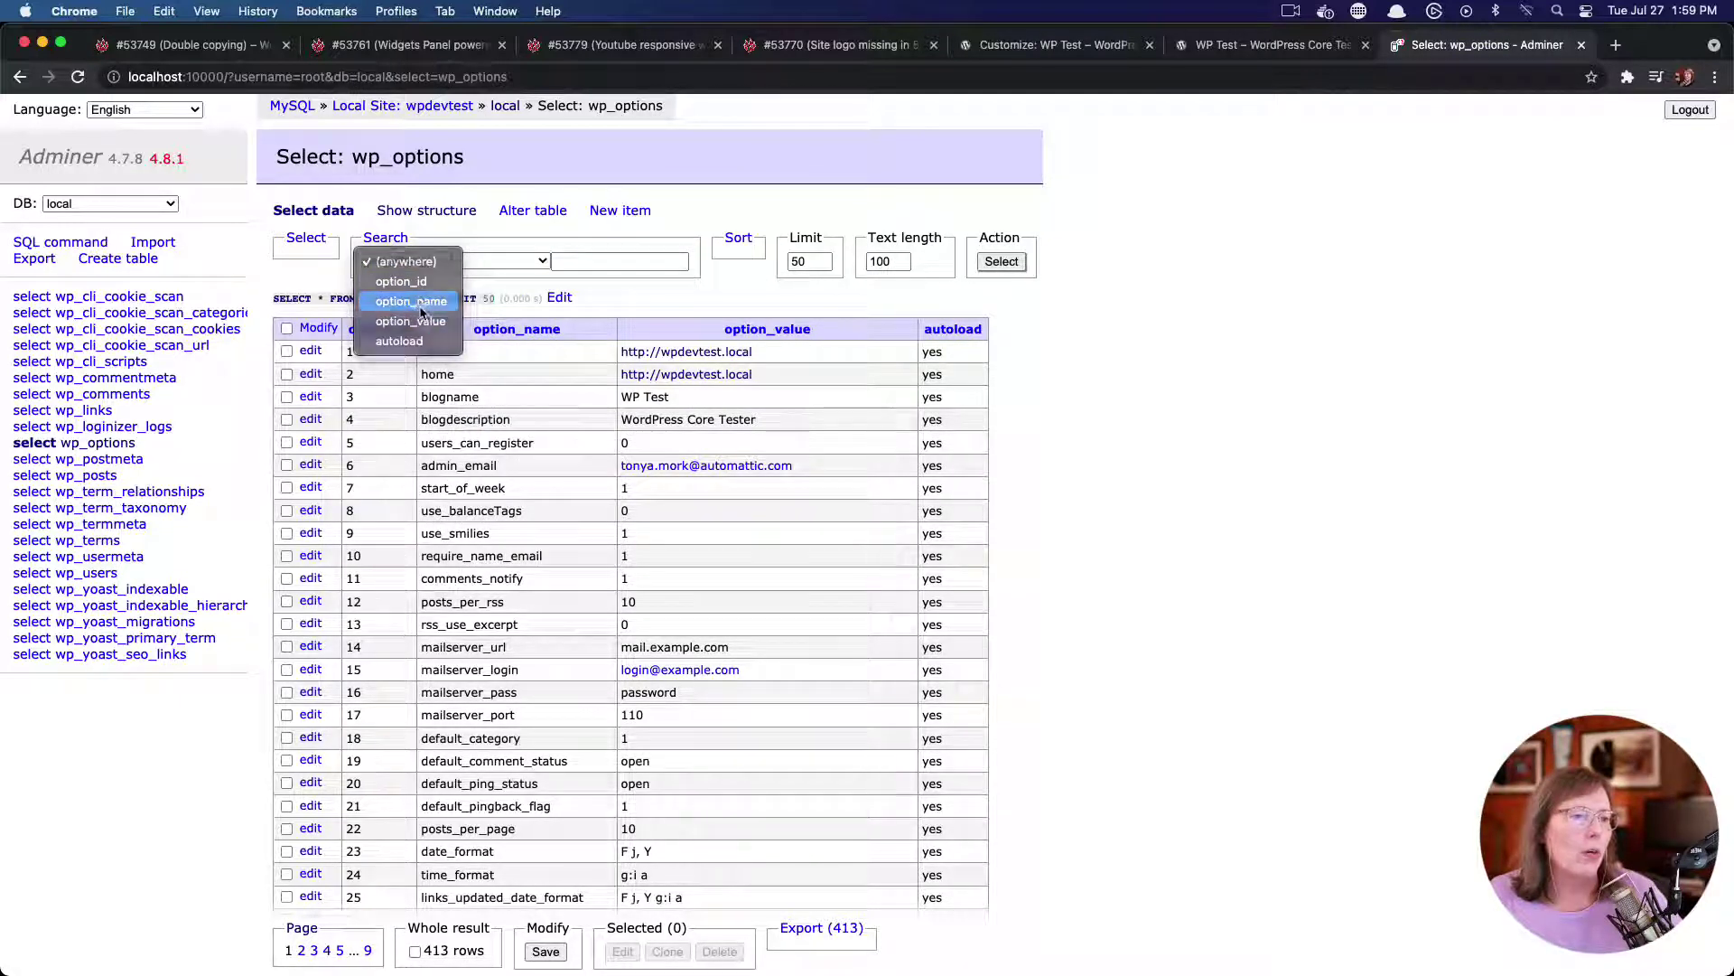
click(411, 301)
click(569, 261)
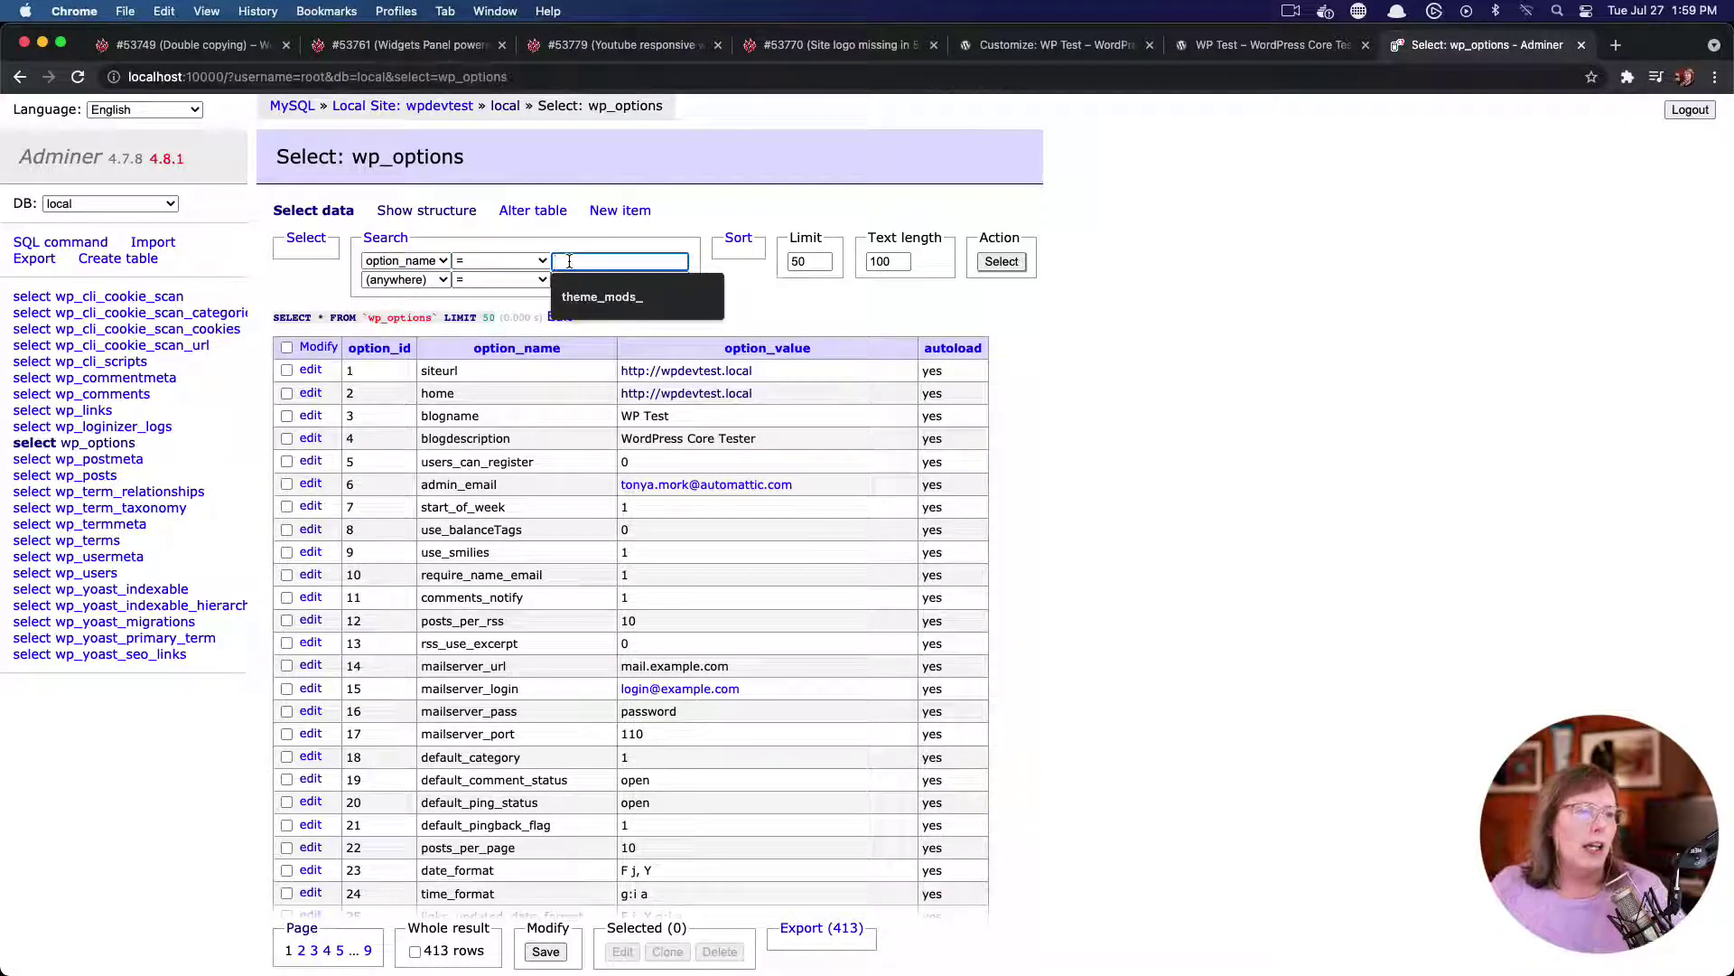
click(598, 298)
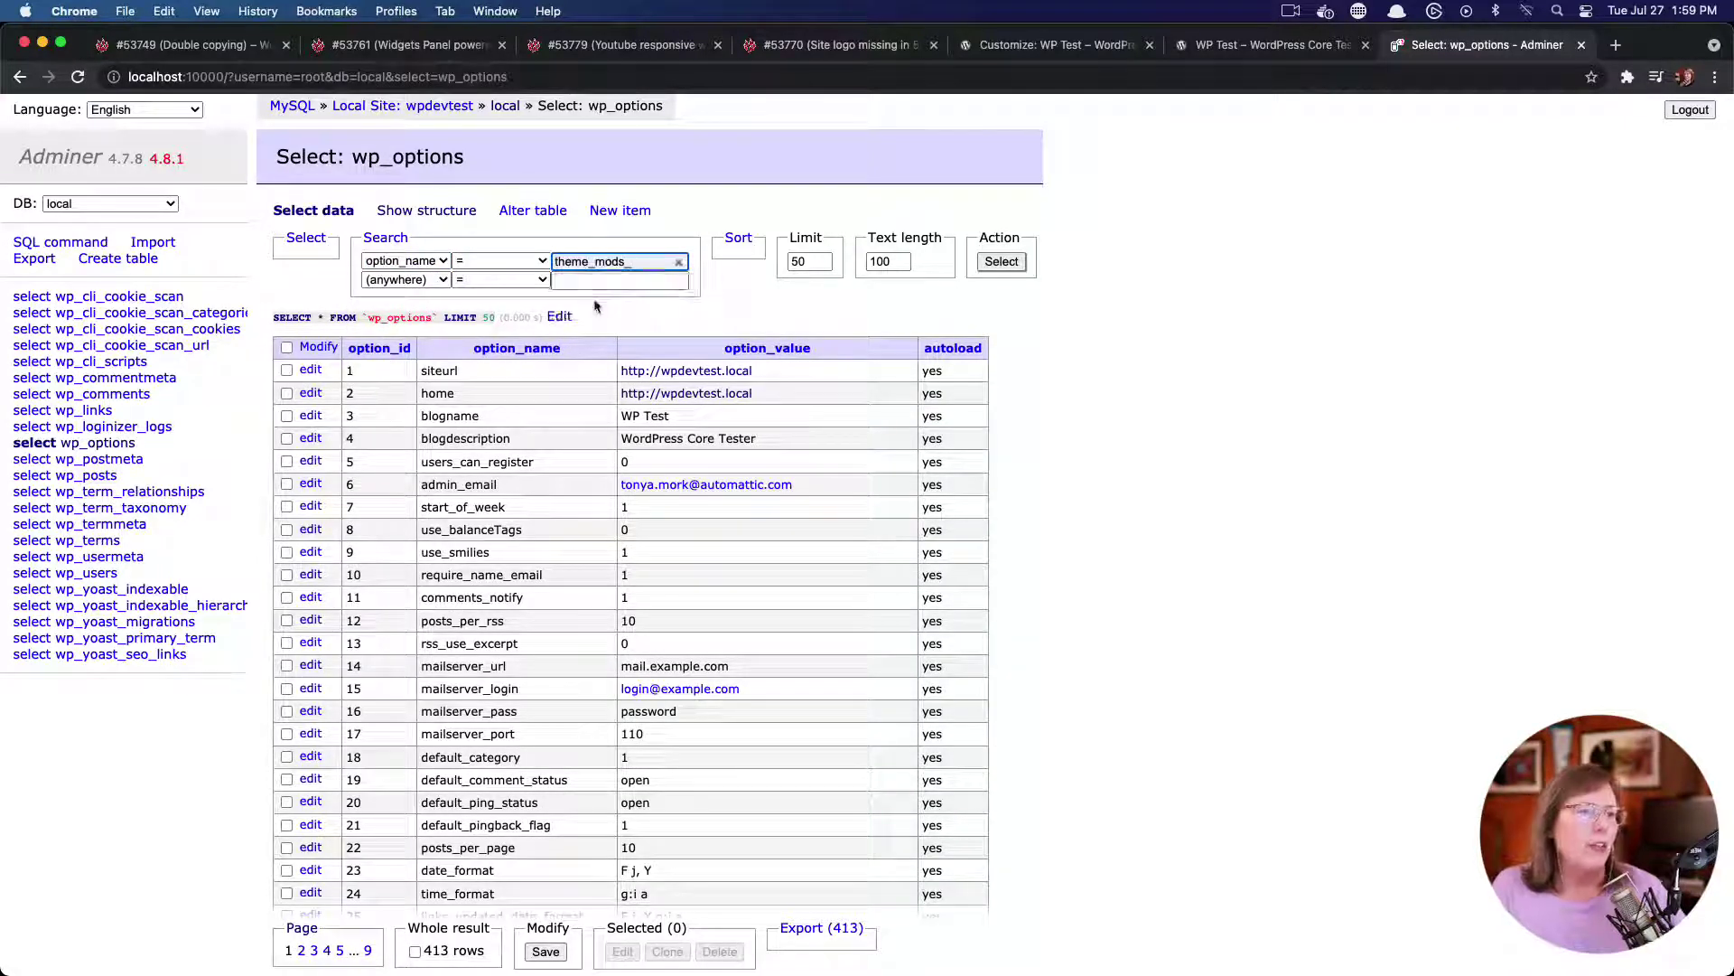
click(538, 264)
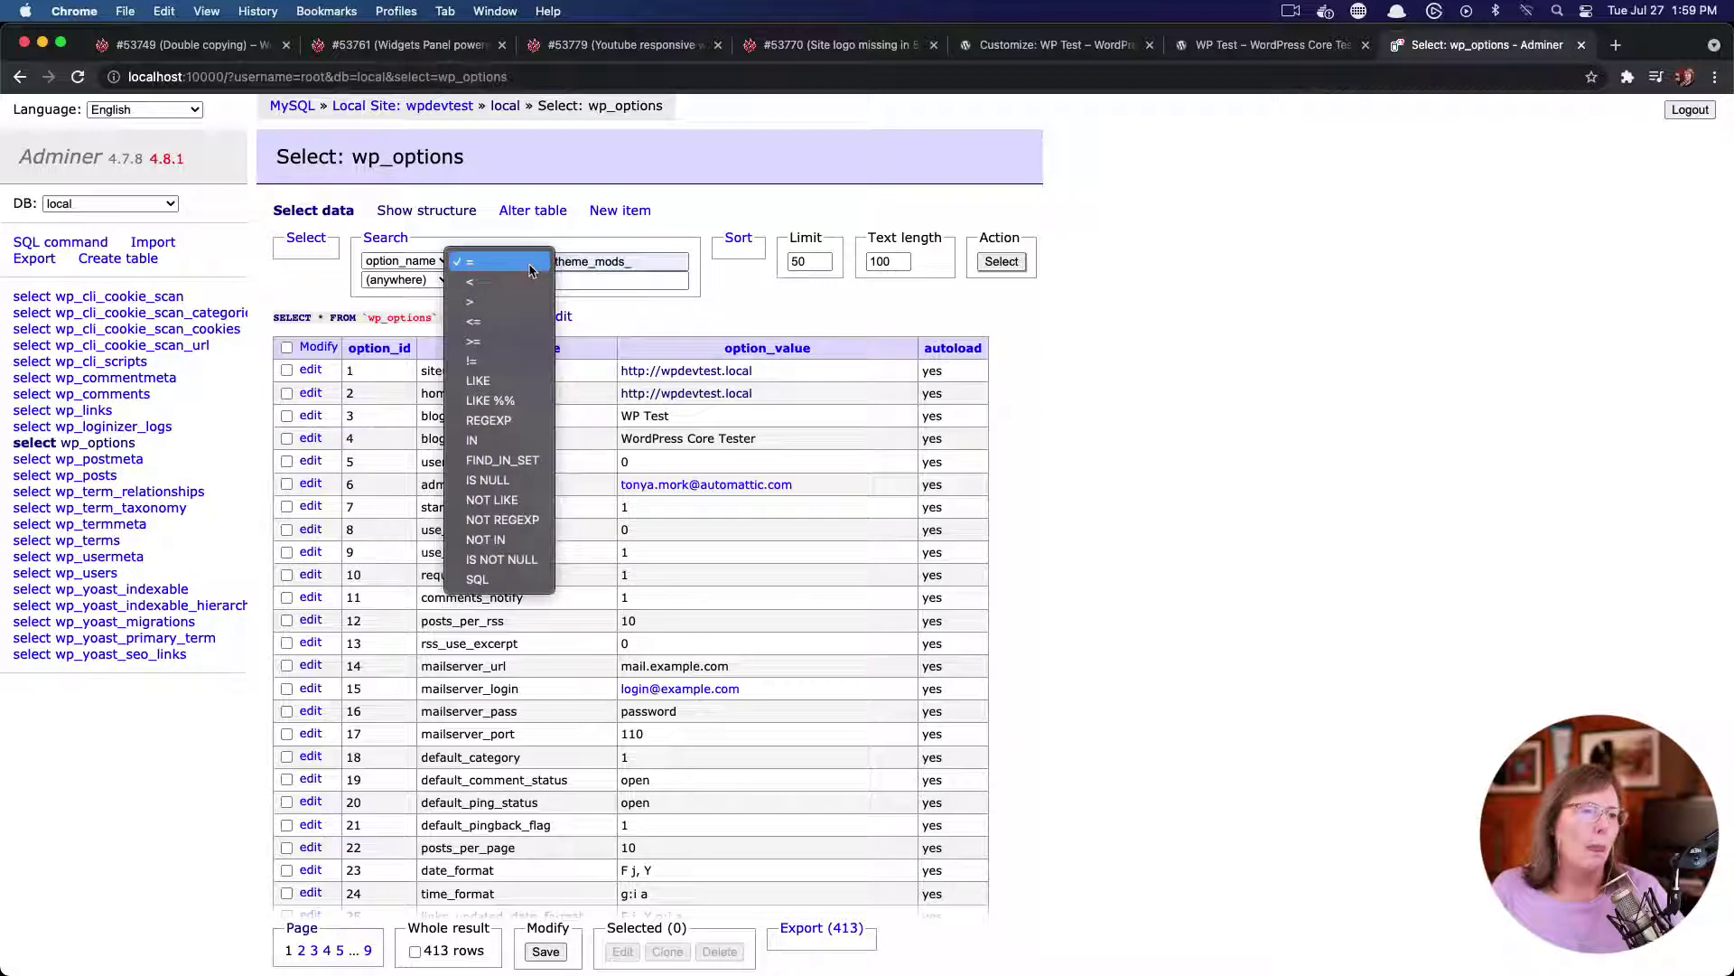
click(499, 400)
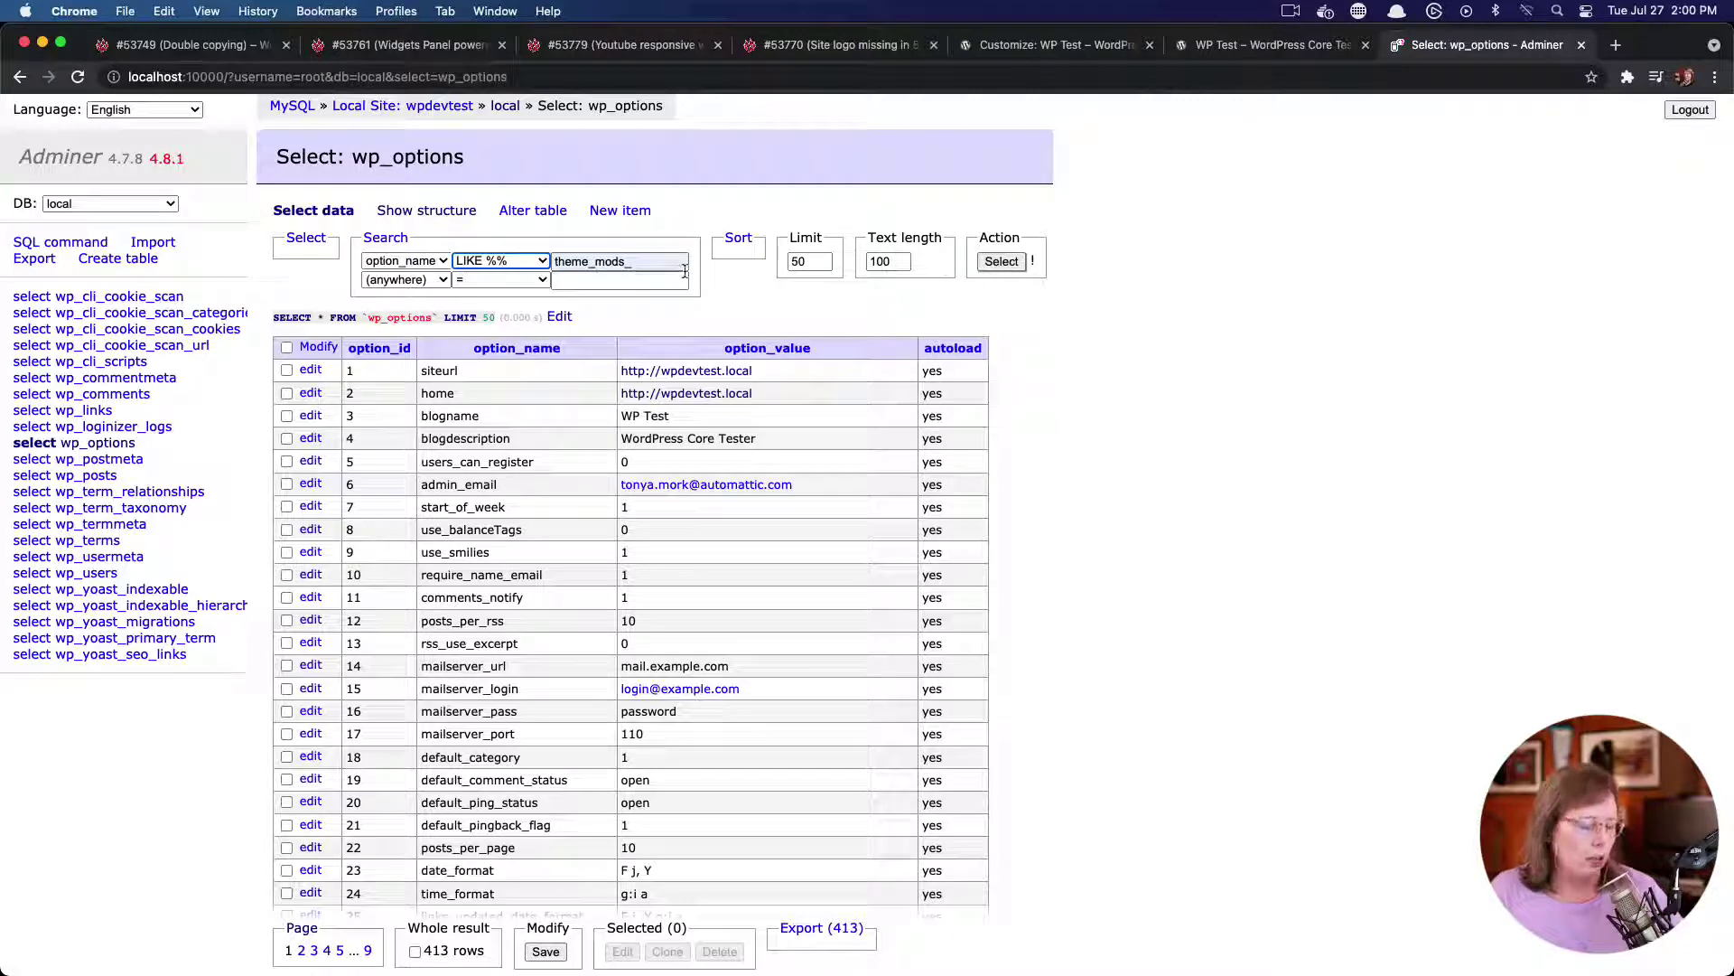
key(Return)
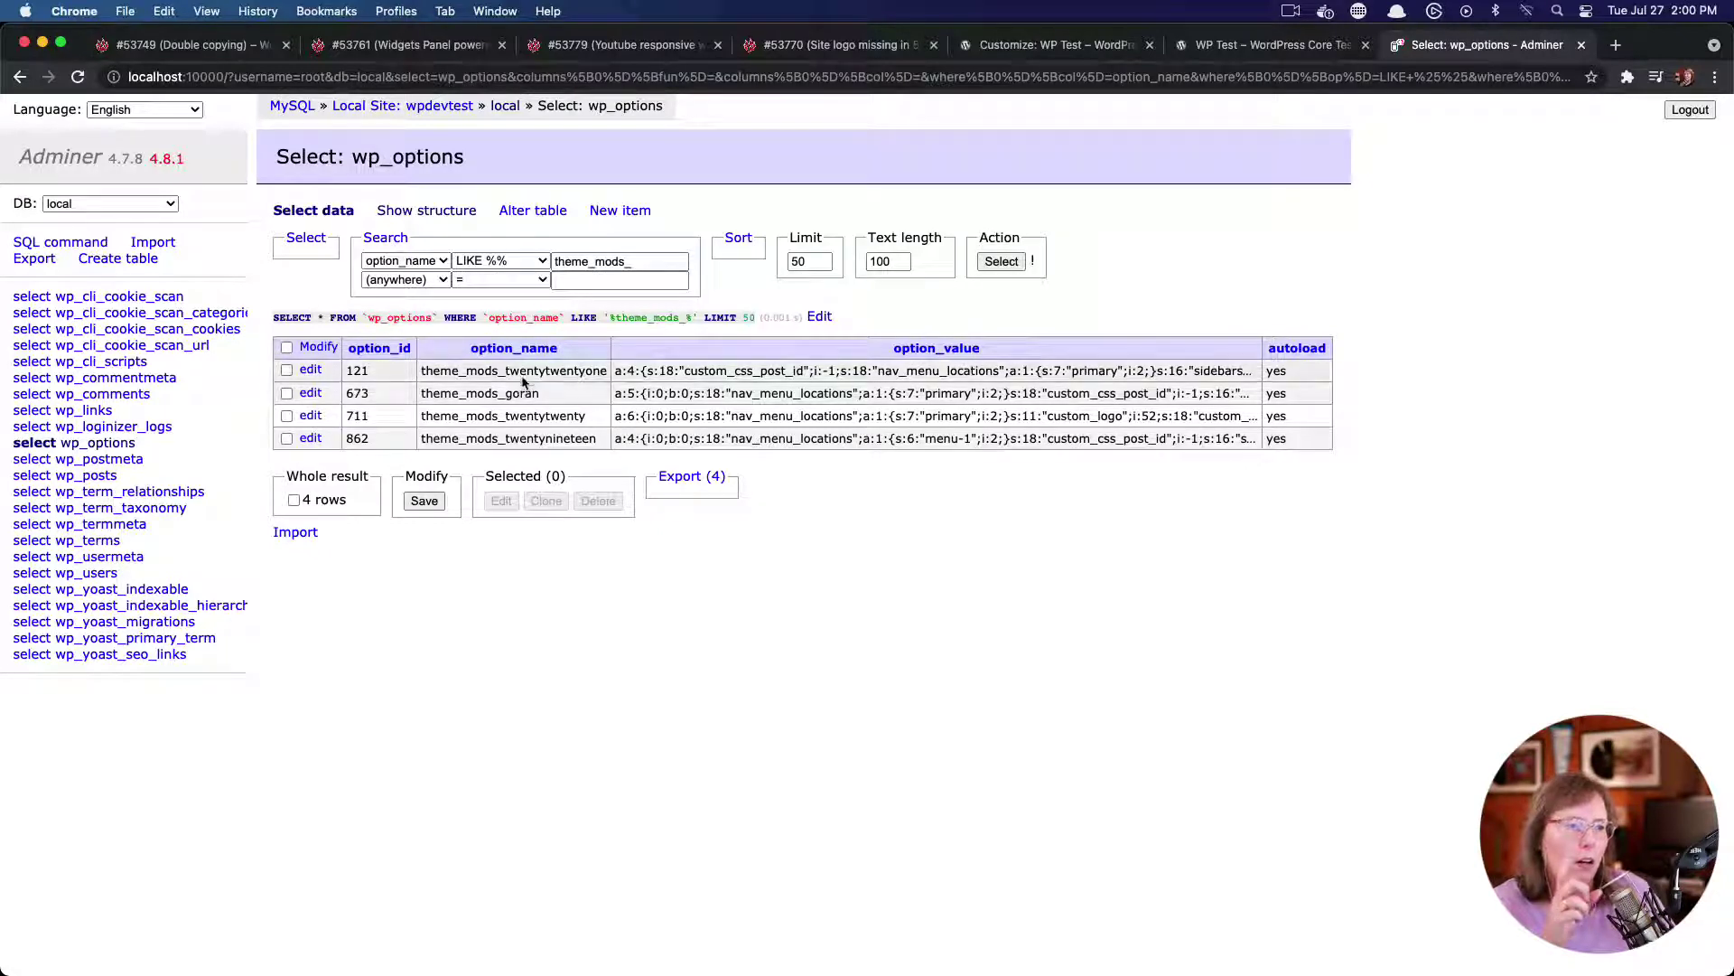
Highlight the option names of the twentytwentyone, goran, twentytwenty and twentynineteen theme mods in the filtered rows
click(506, 372)
drag(507, 372, 608, 370)
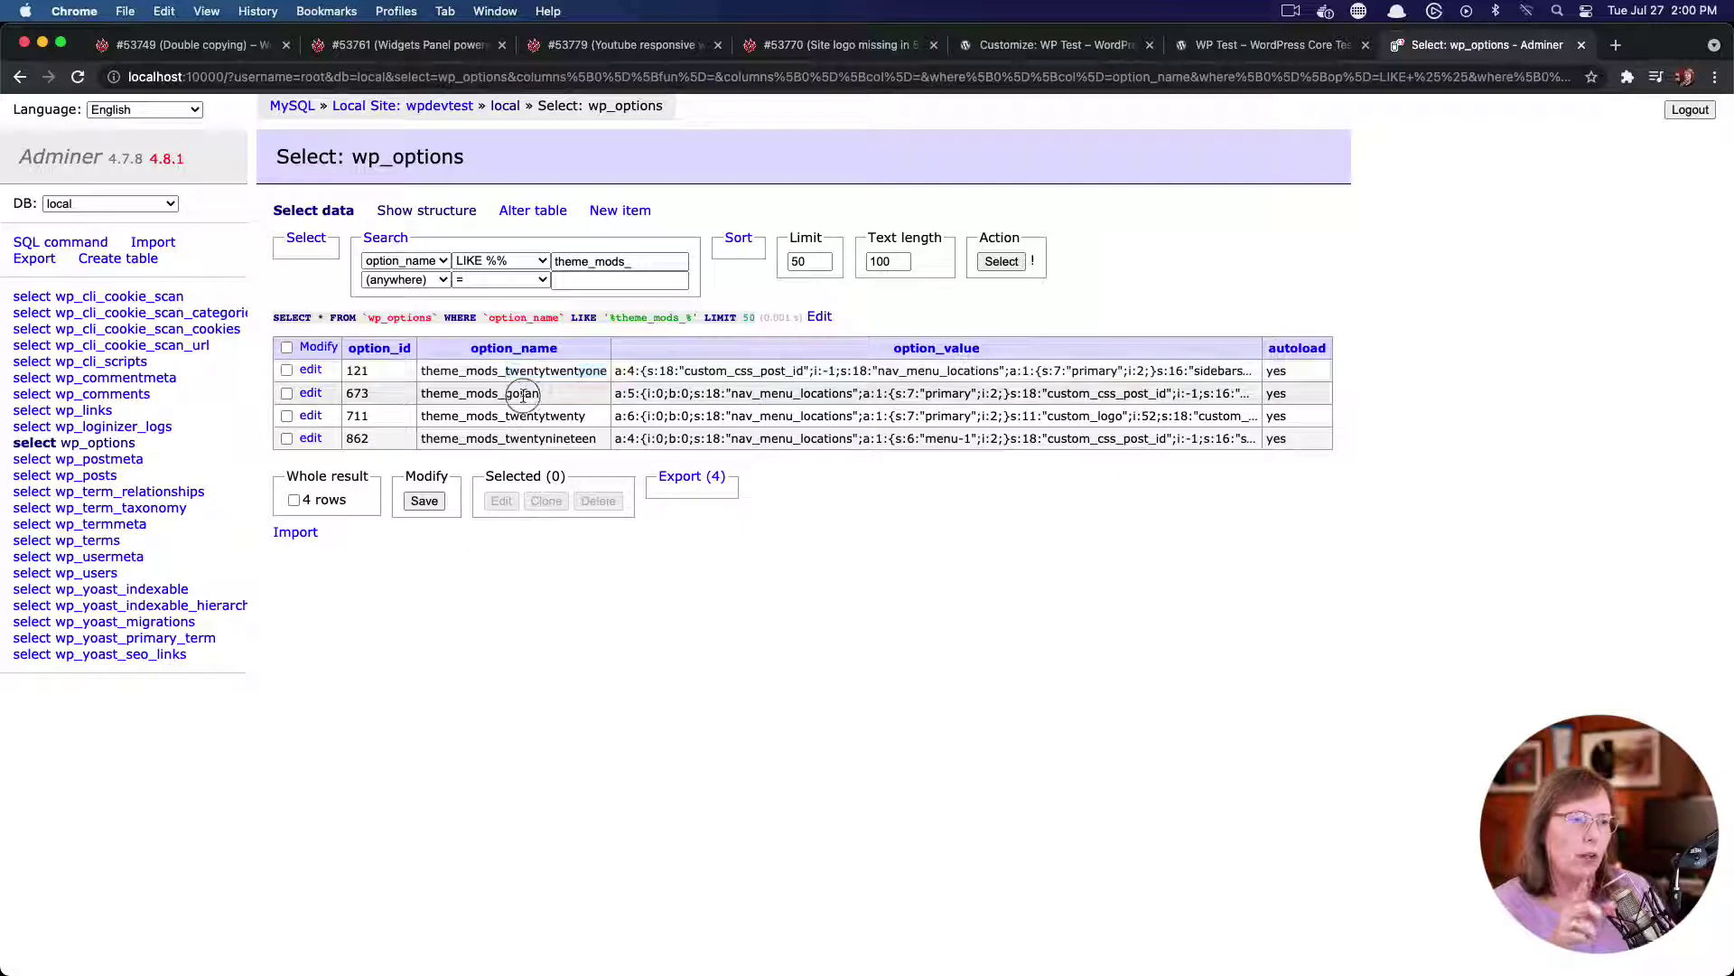
double_click(524, 393)
double_click(545, 418)
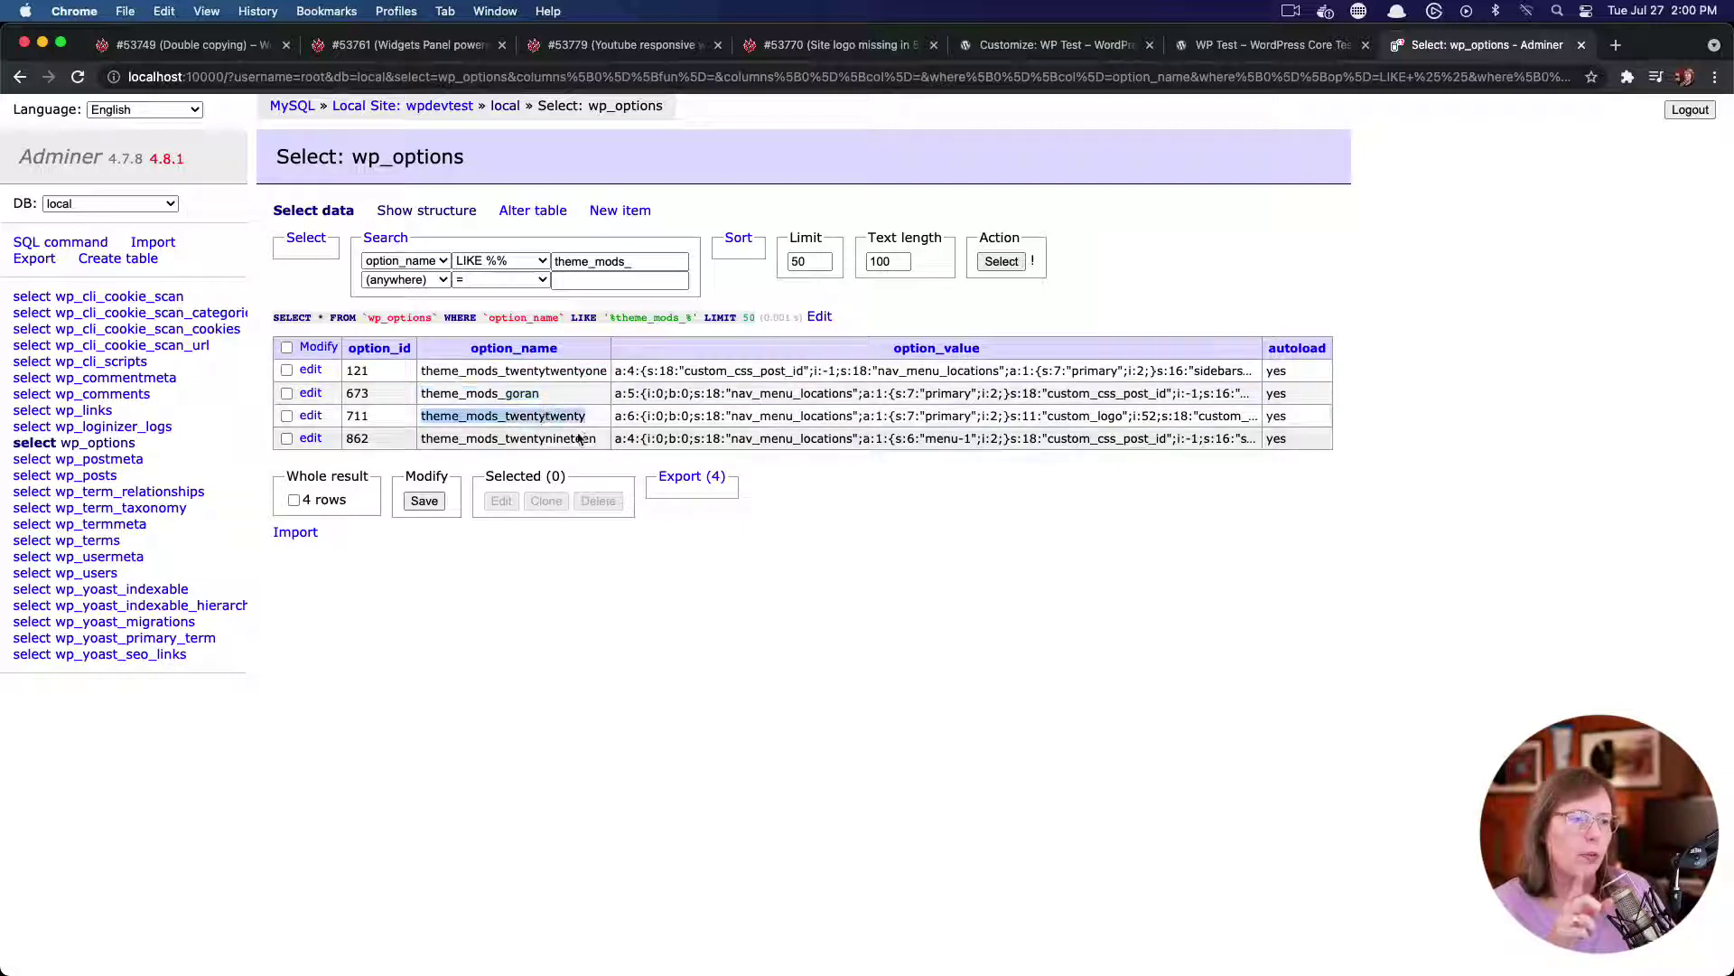
double_click(571, 438)
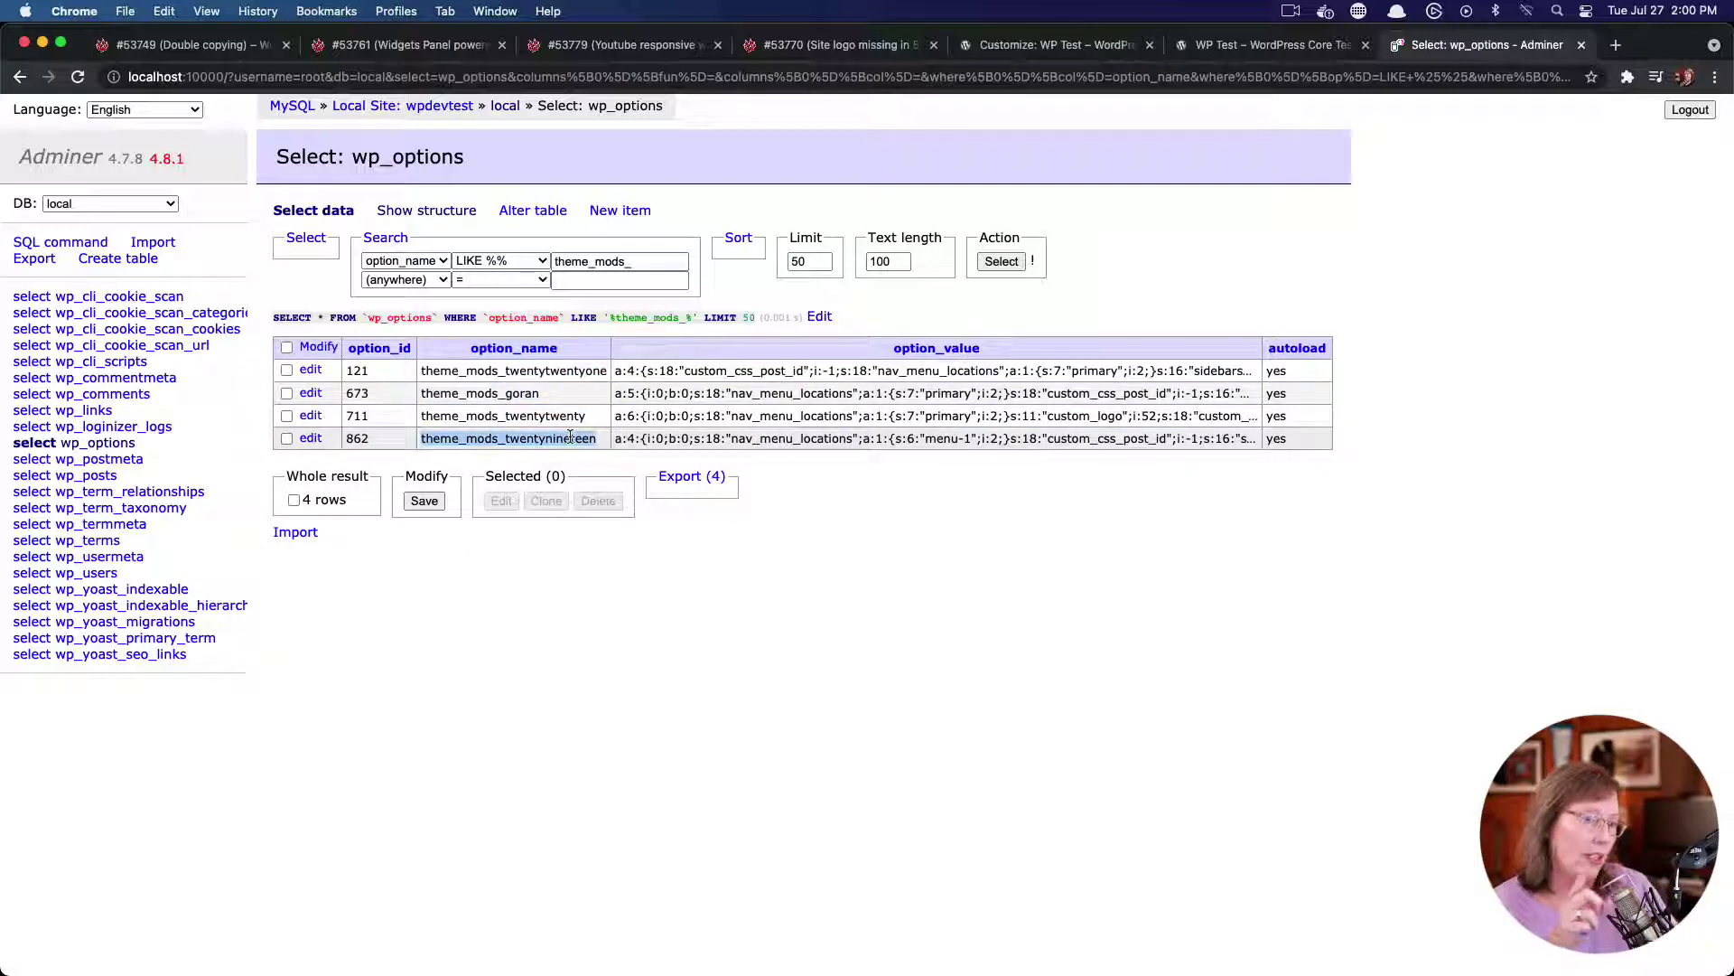
Close the front-end page, place ticket #53770 beside Adminer, and review its comment on get_theme_mod('custom_logo')
click(1224, 45)
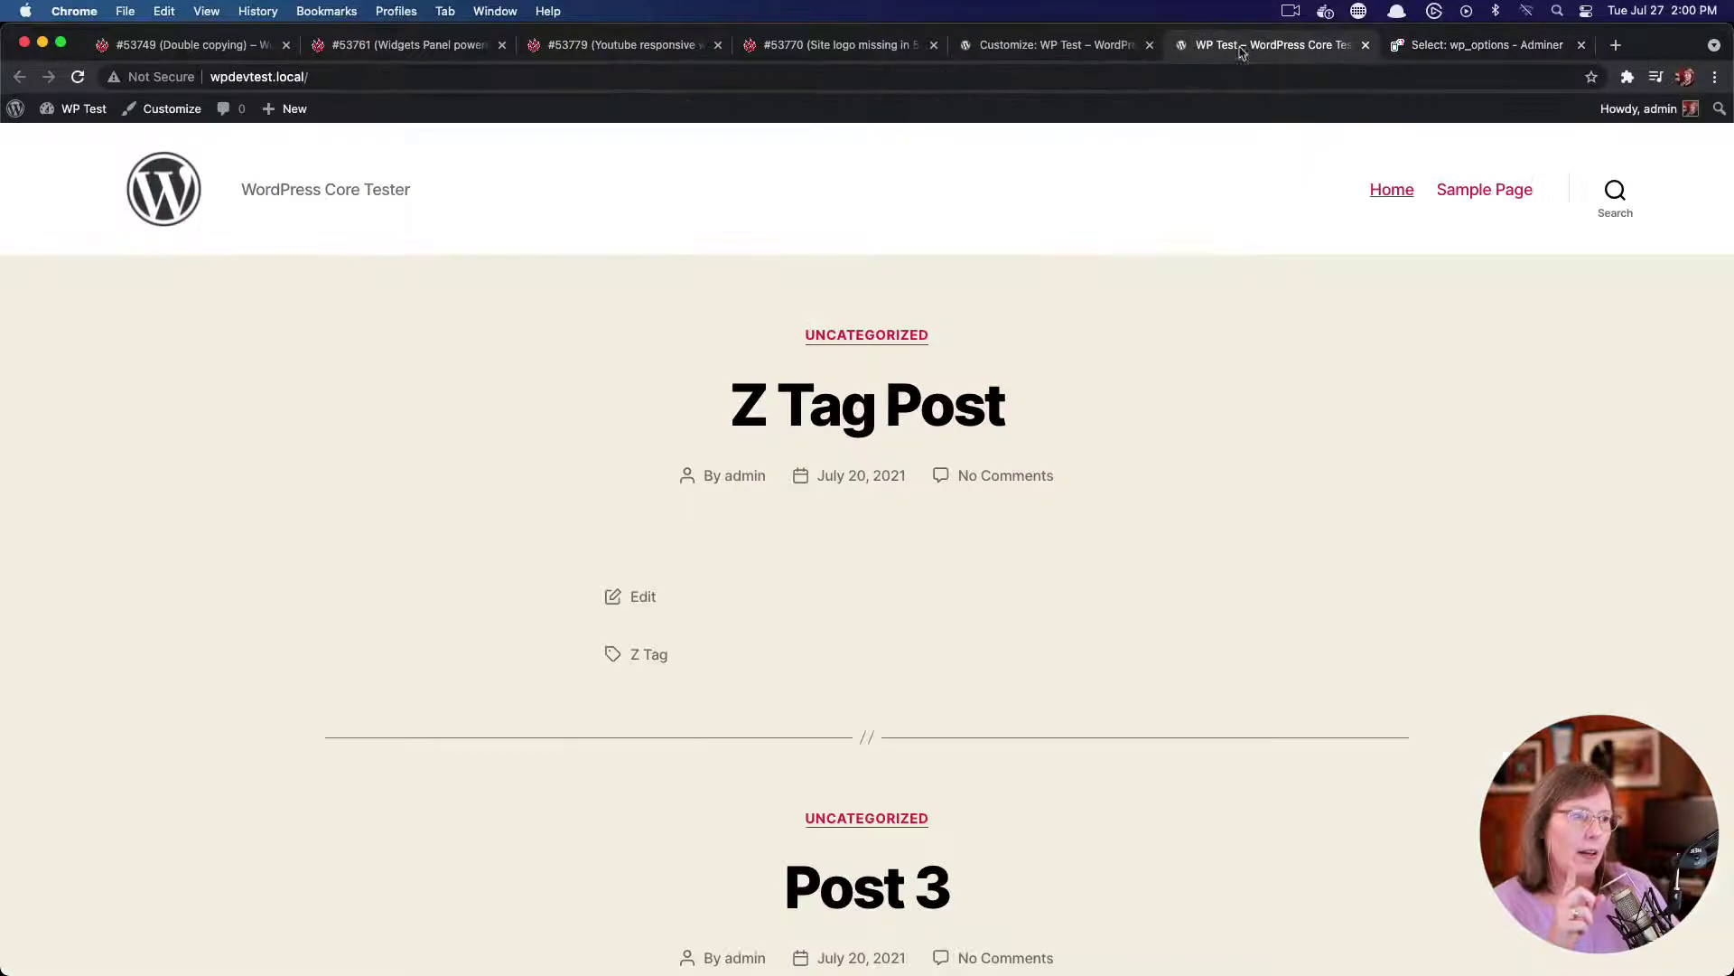
click(1365, 45)
drag(856, 45, 1048, 45)
scroll(578, 334, up, 2)
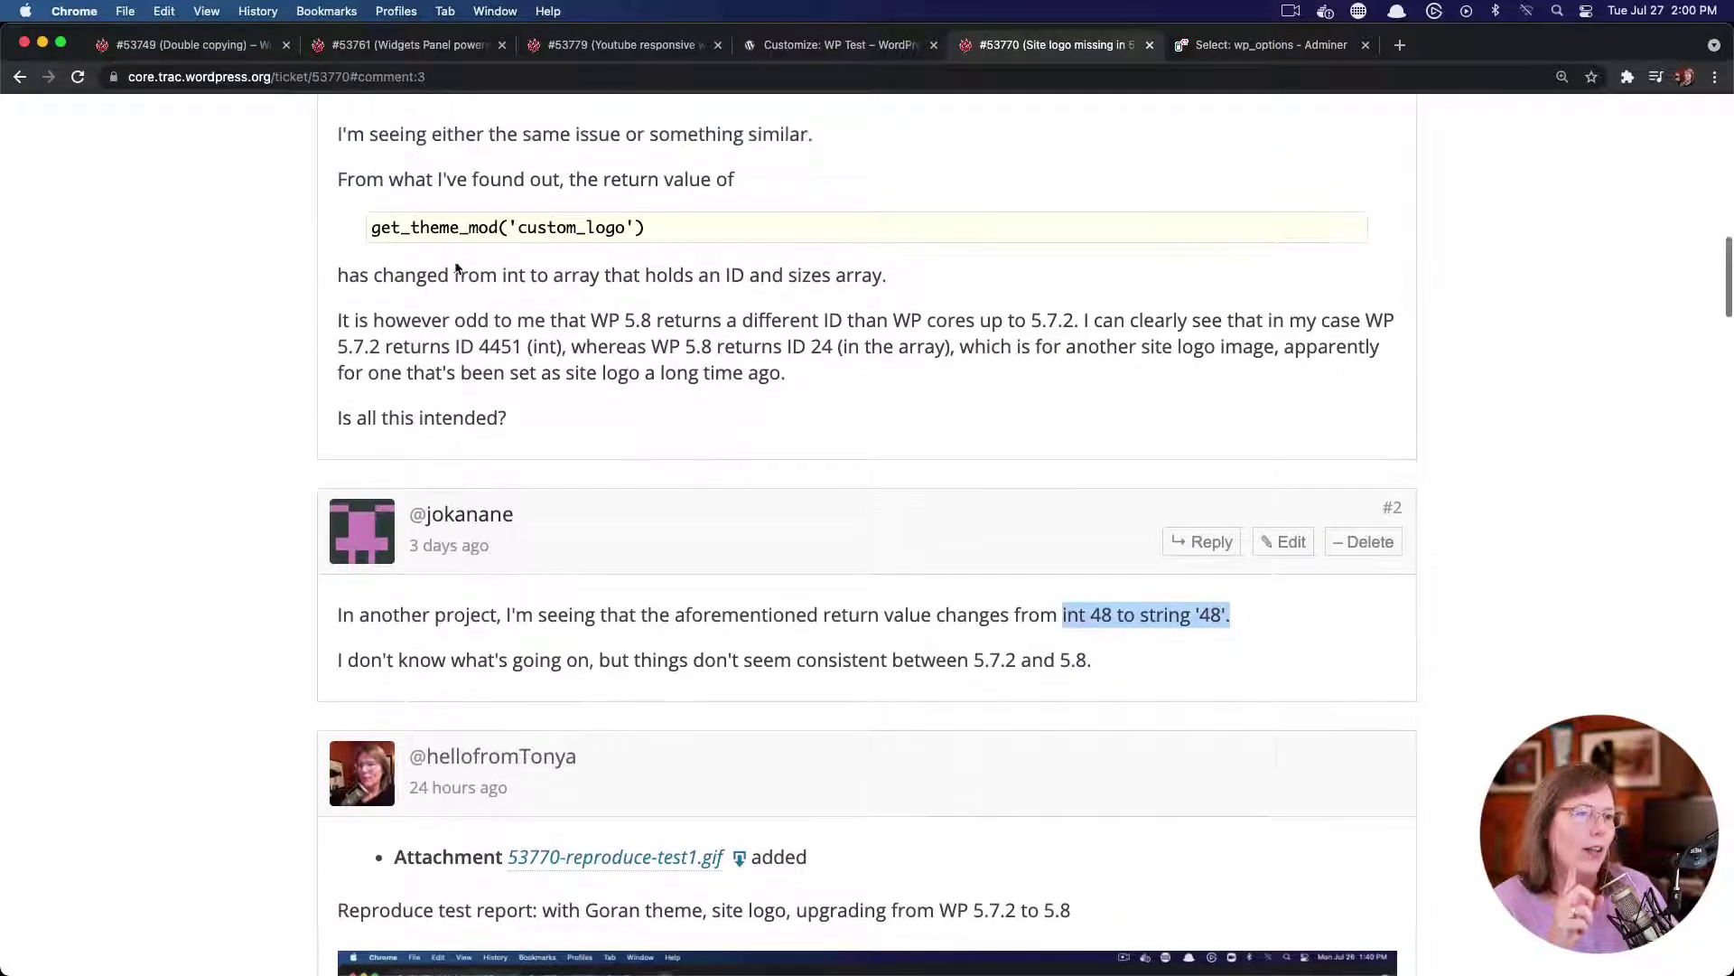
click(390, 238)
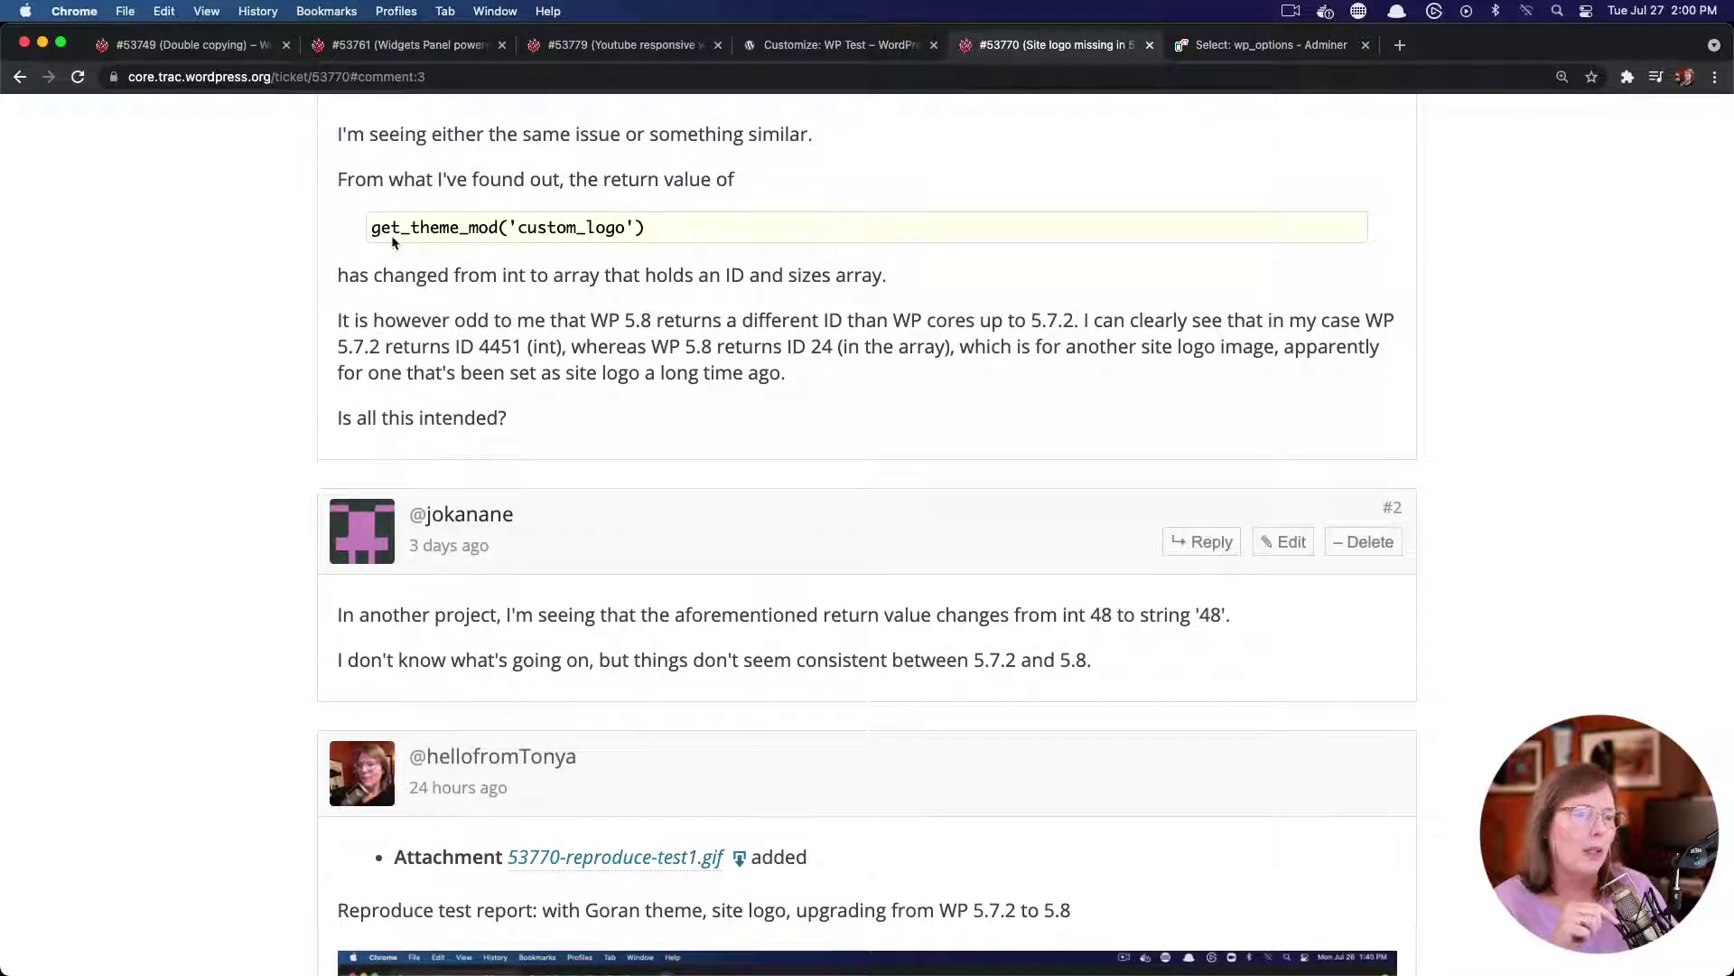
click(517, 226)
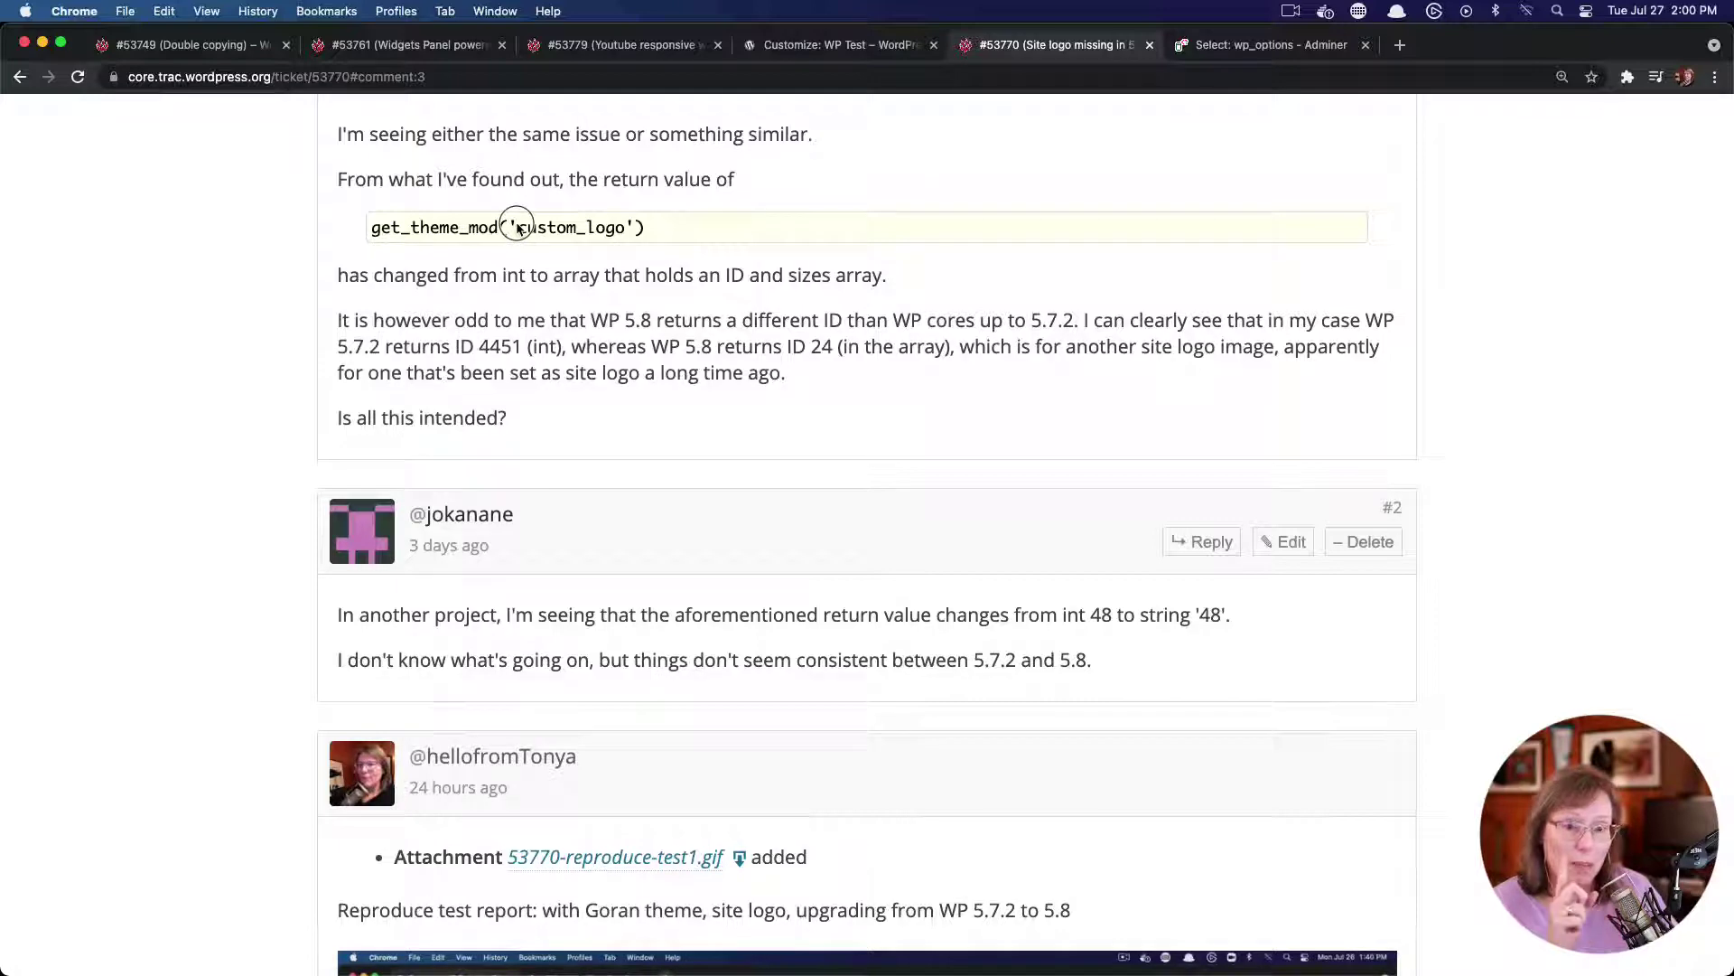
click(669, 227)
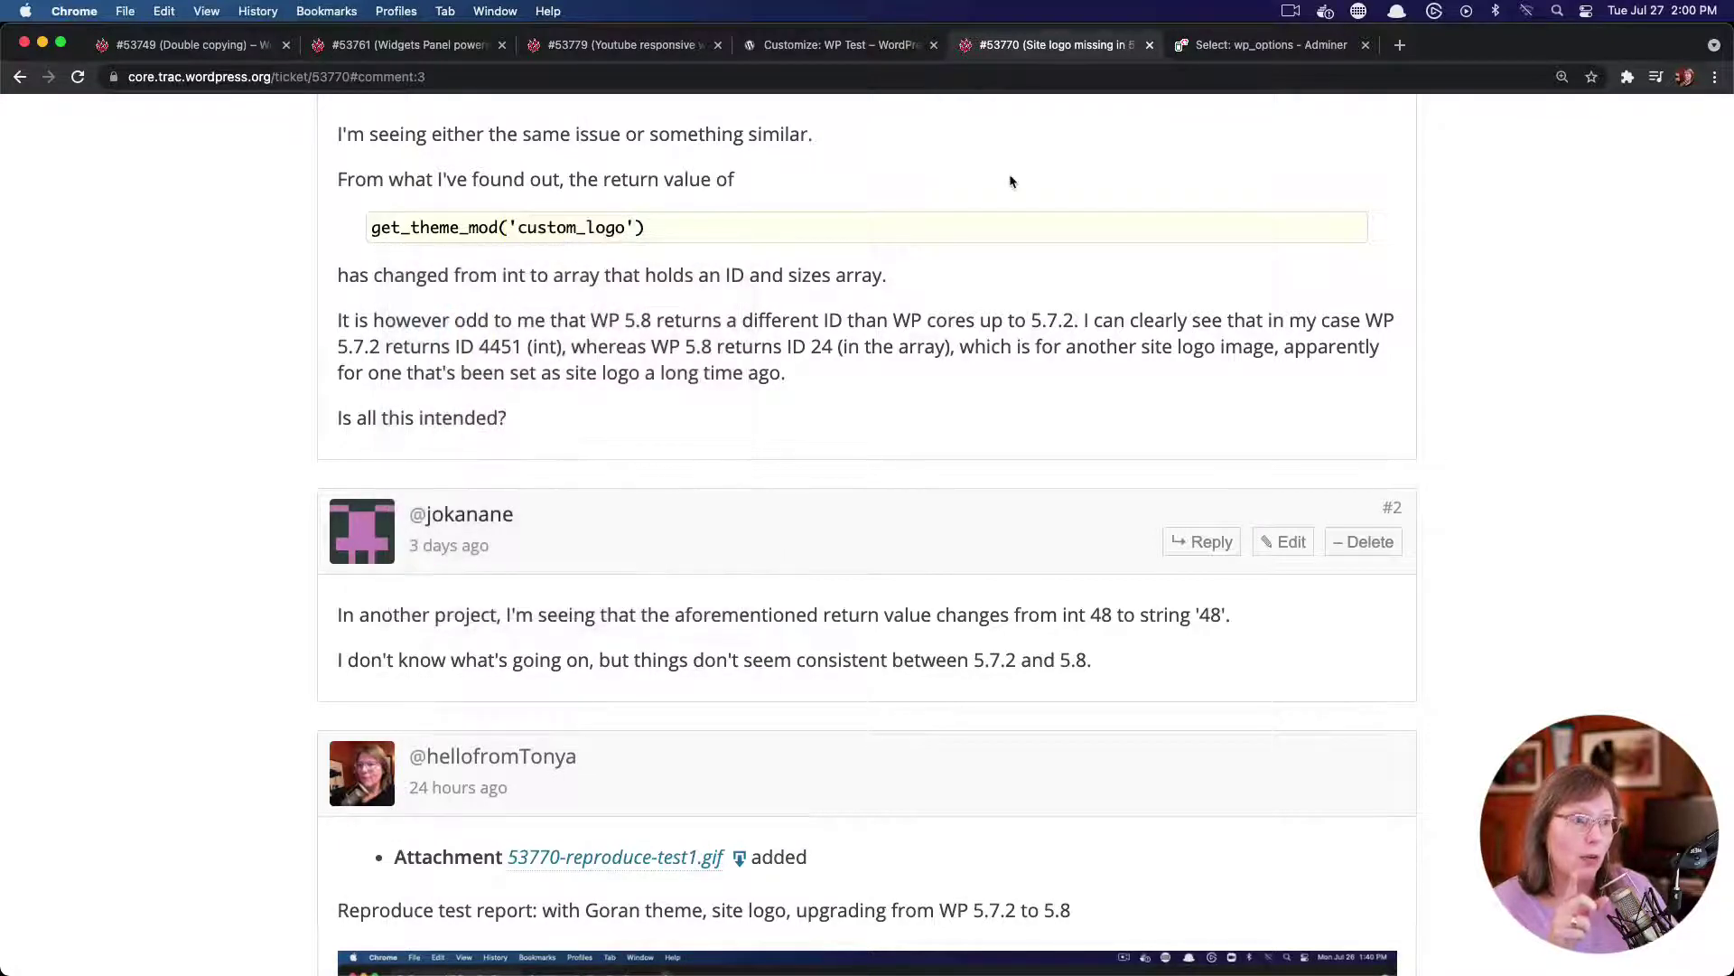
Open the theme_mods_goran record in Adminer and enlarge the page to examine its option_value for a custom_logo entry
click(1290, 45)
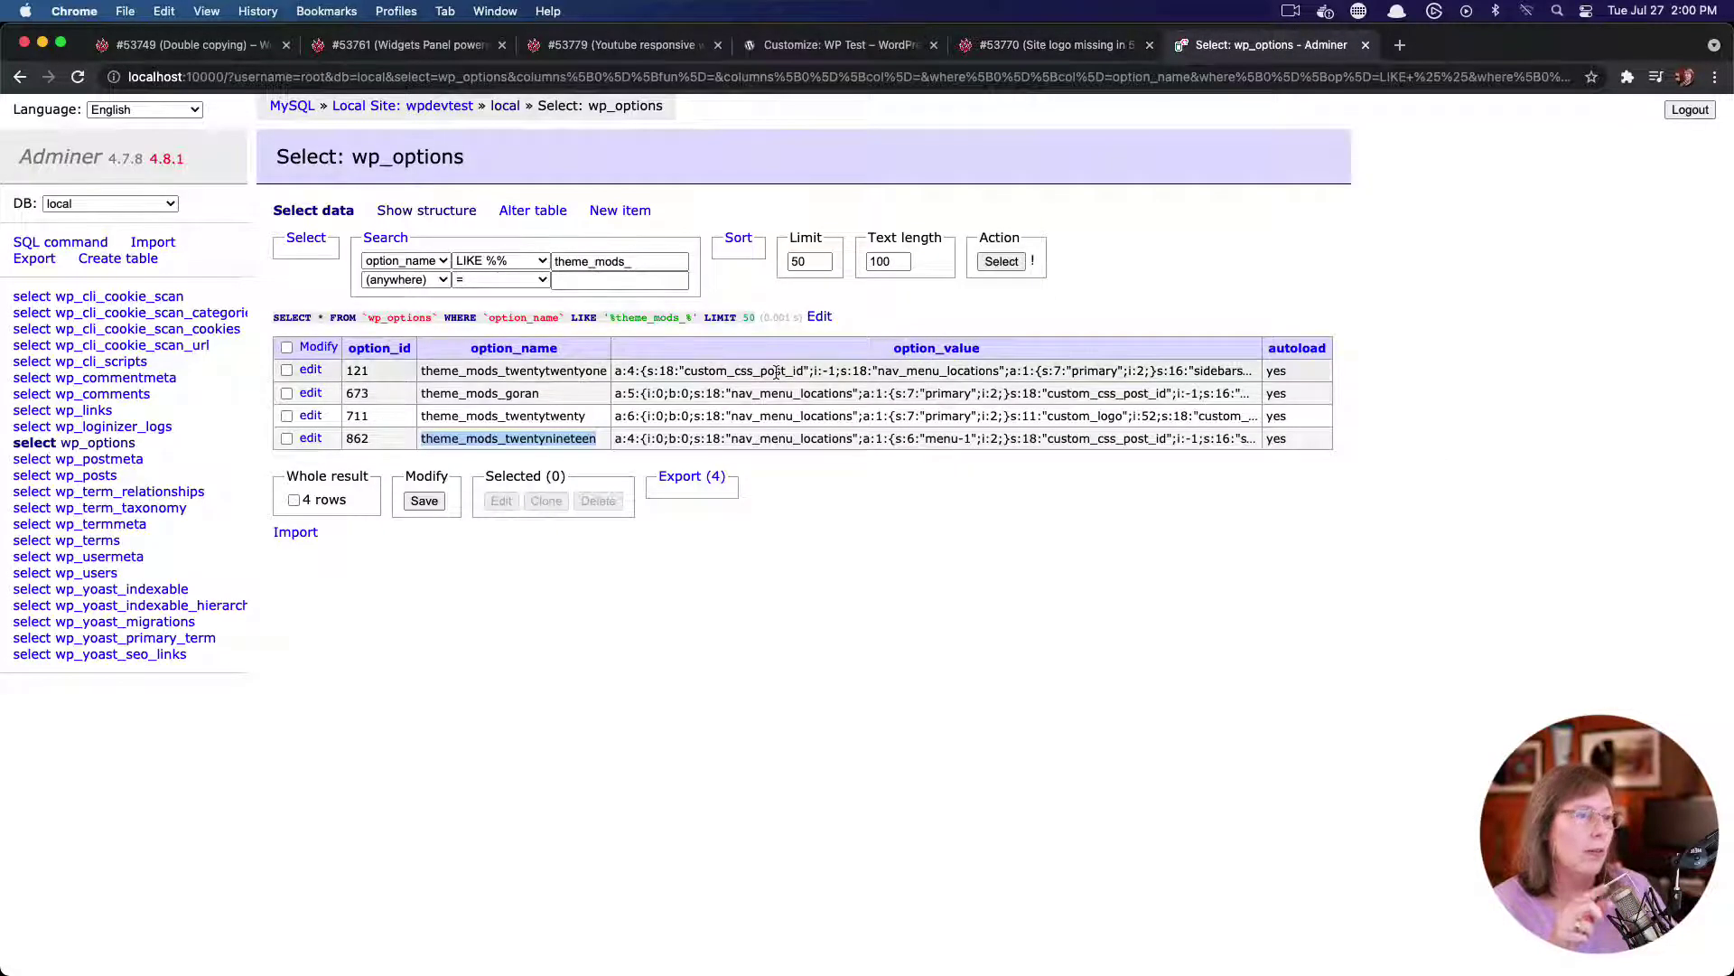
click(631, 394)
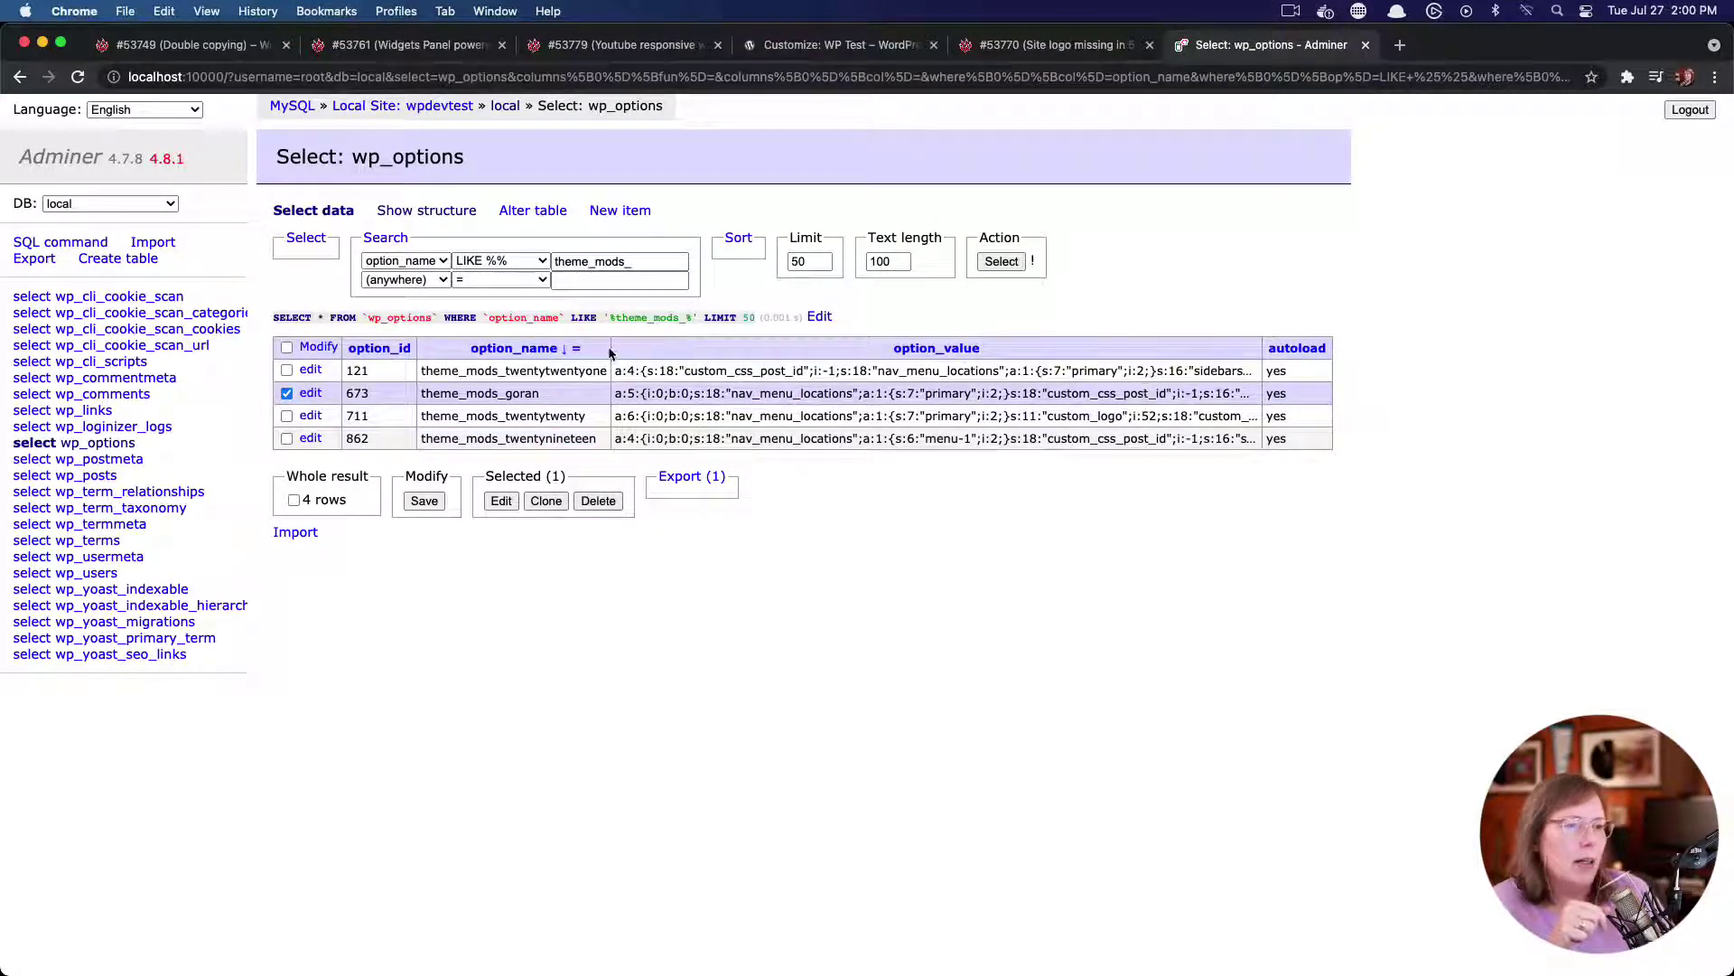
click(311, 392)
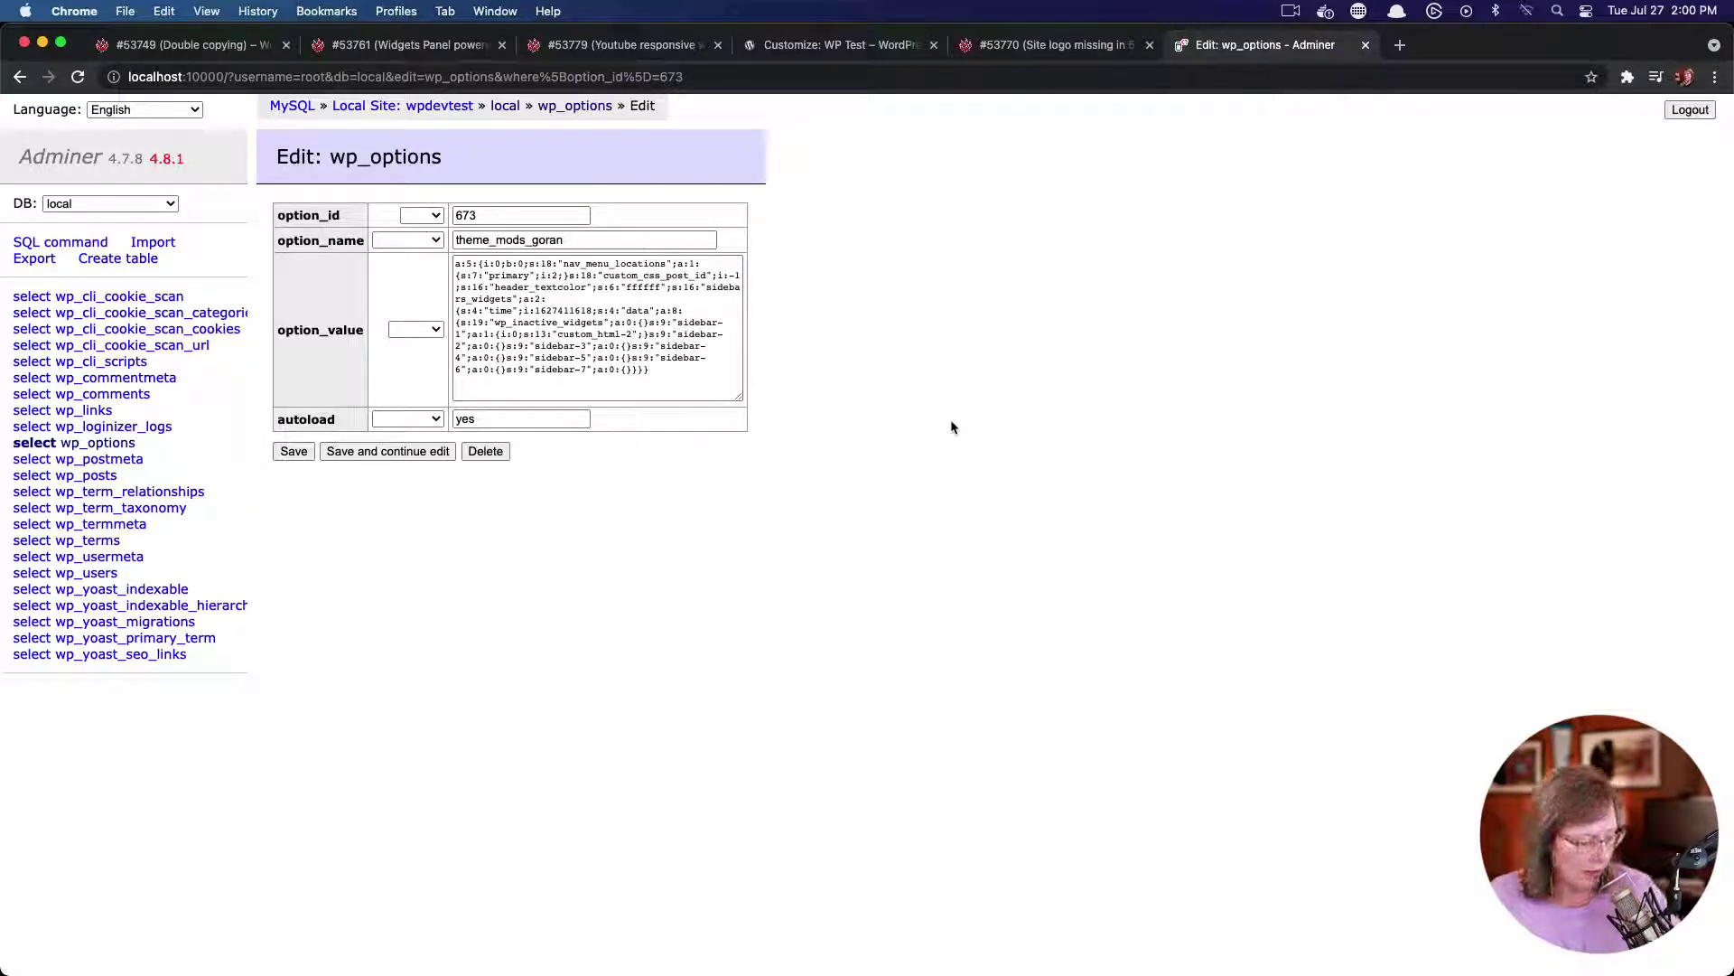
key(super+equal)
key(super+equal)
key(super+equal)
key(super+equal)
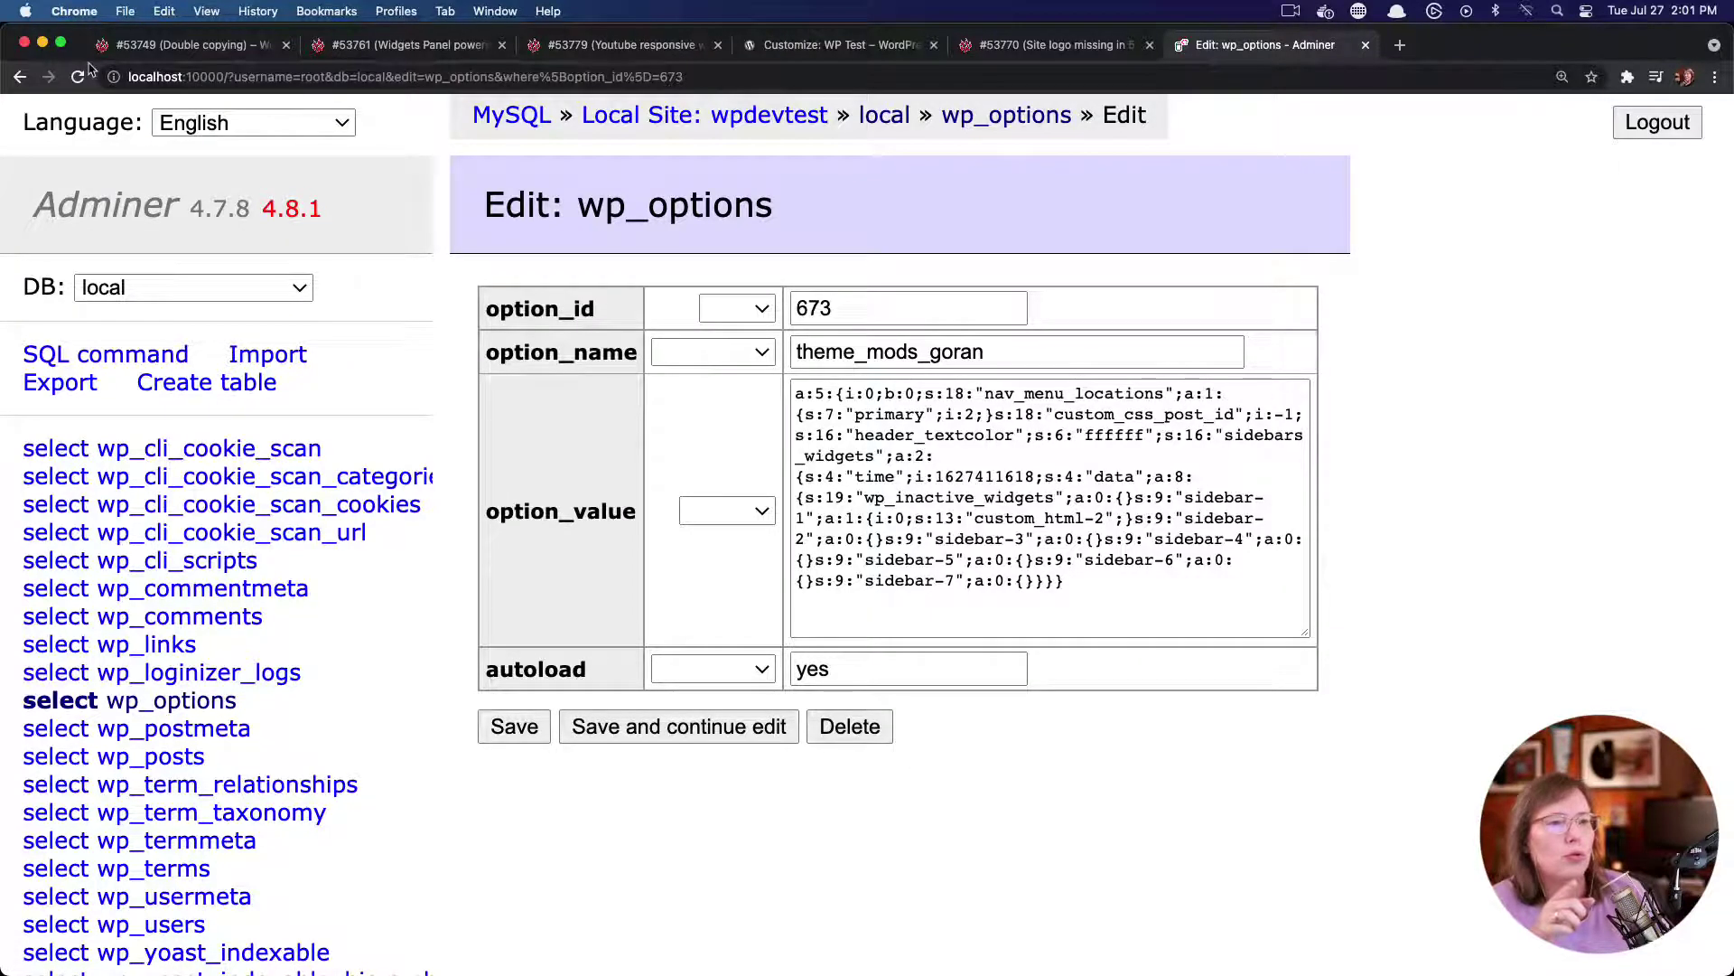
Open the theme_mods_twentytwenty record from the filtered rows and highlight custom_logo and its stored ID in option_value
click(19, 79)
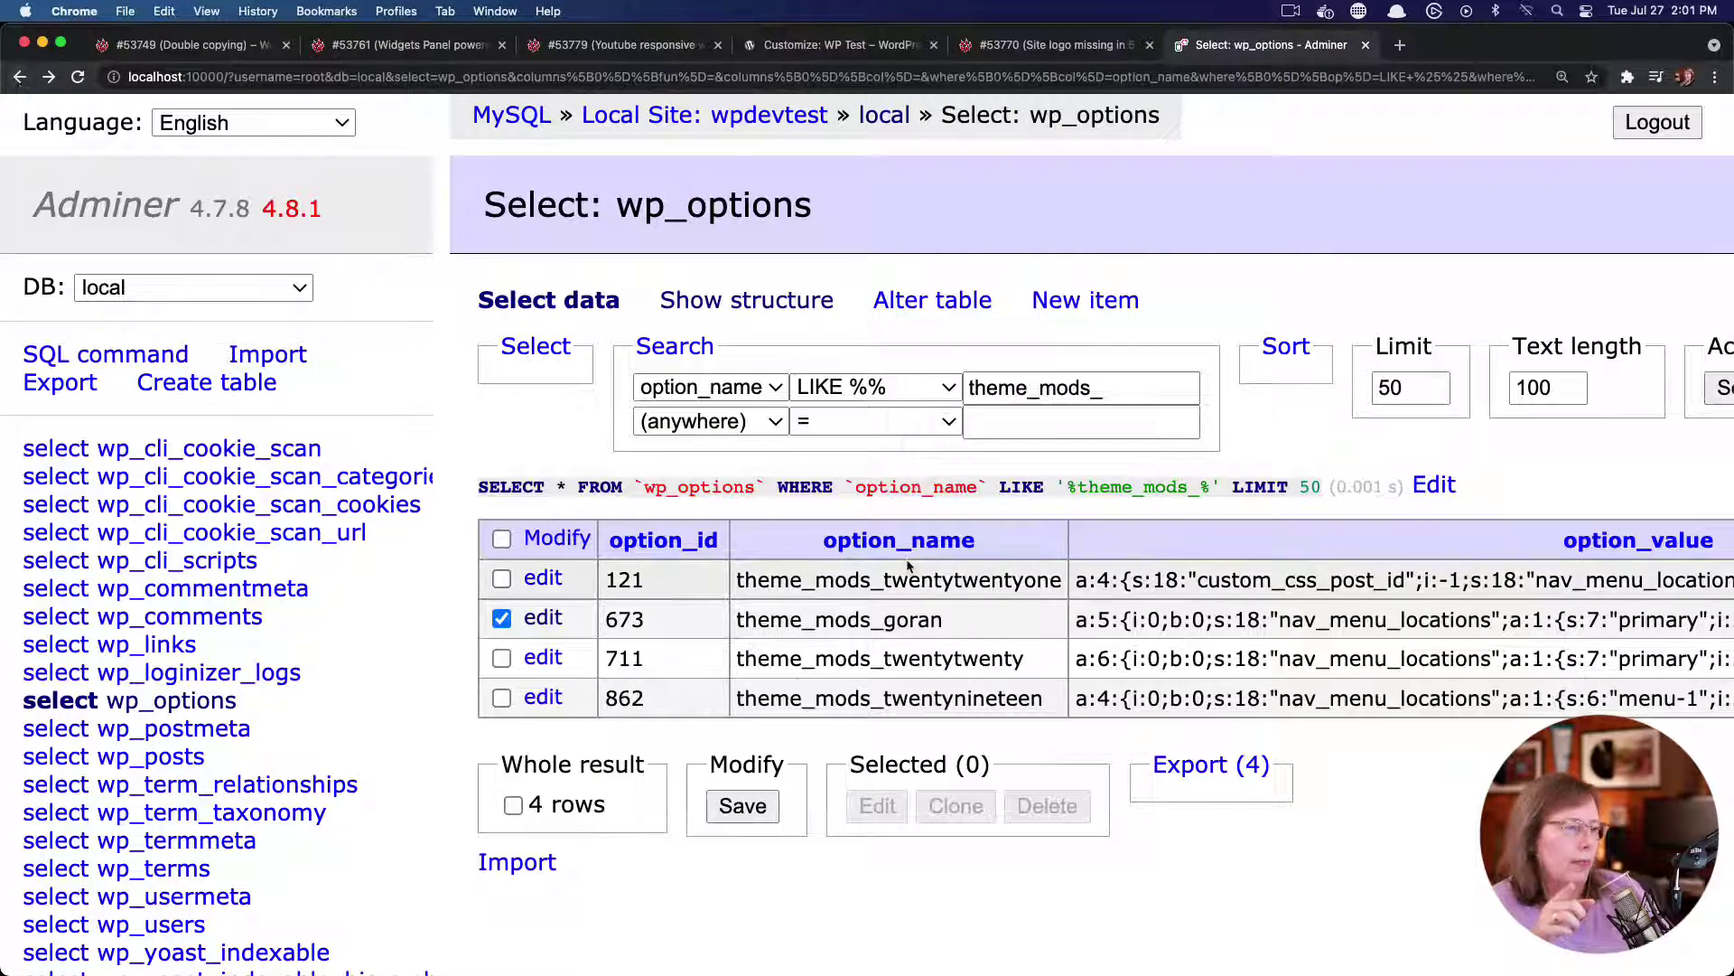
click(501, 619)
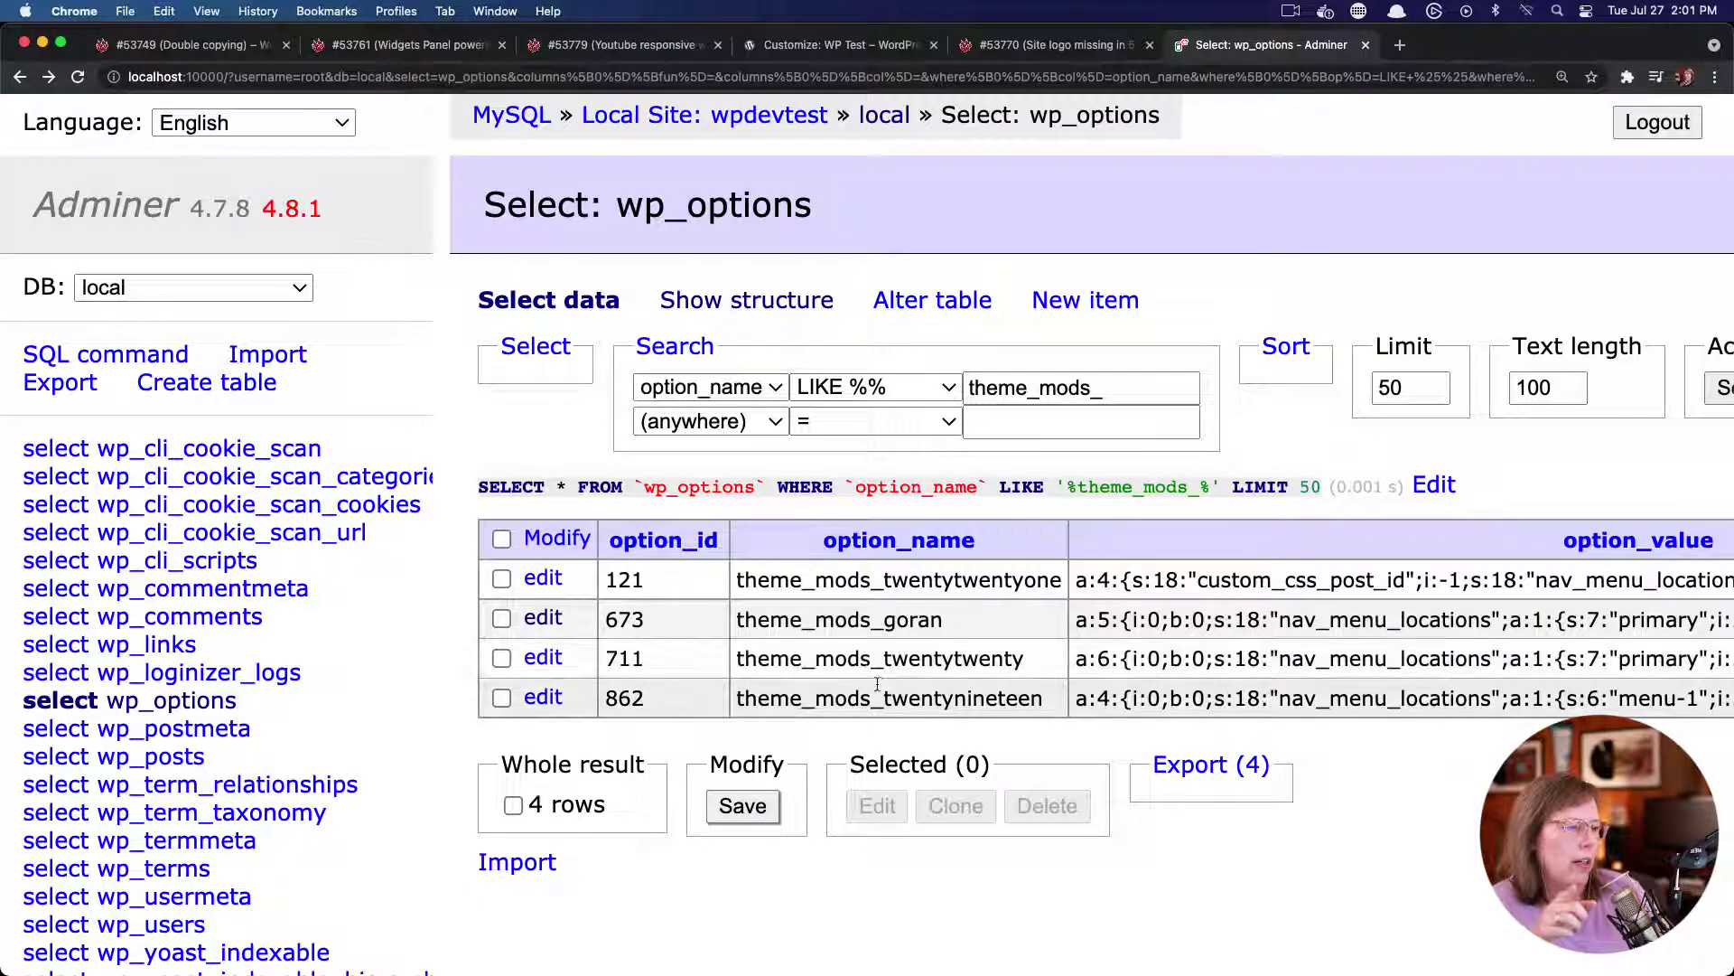
click(543, 657)
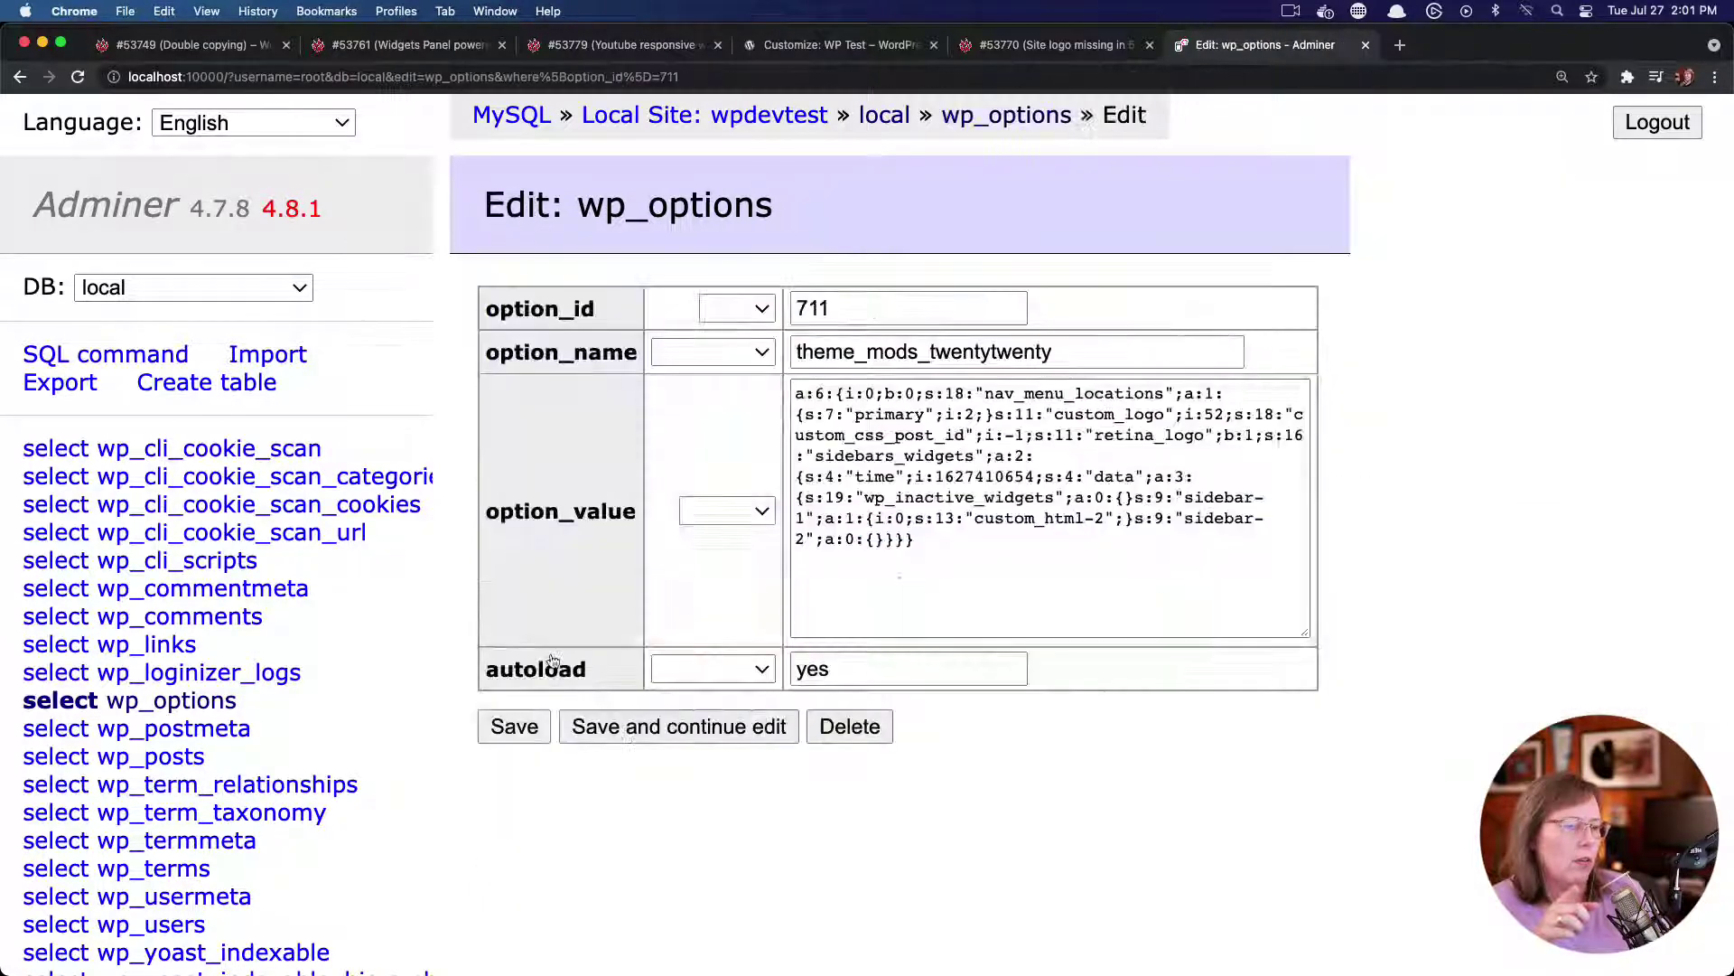
double_click(1108, 414)
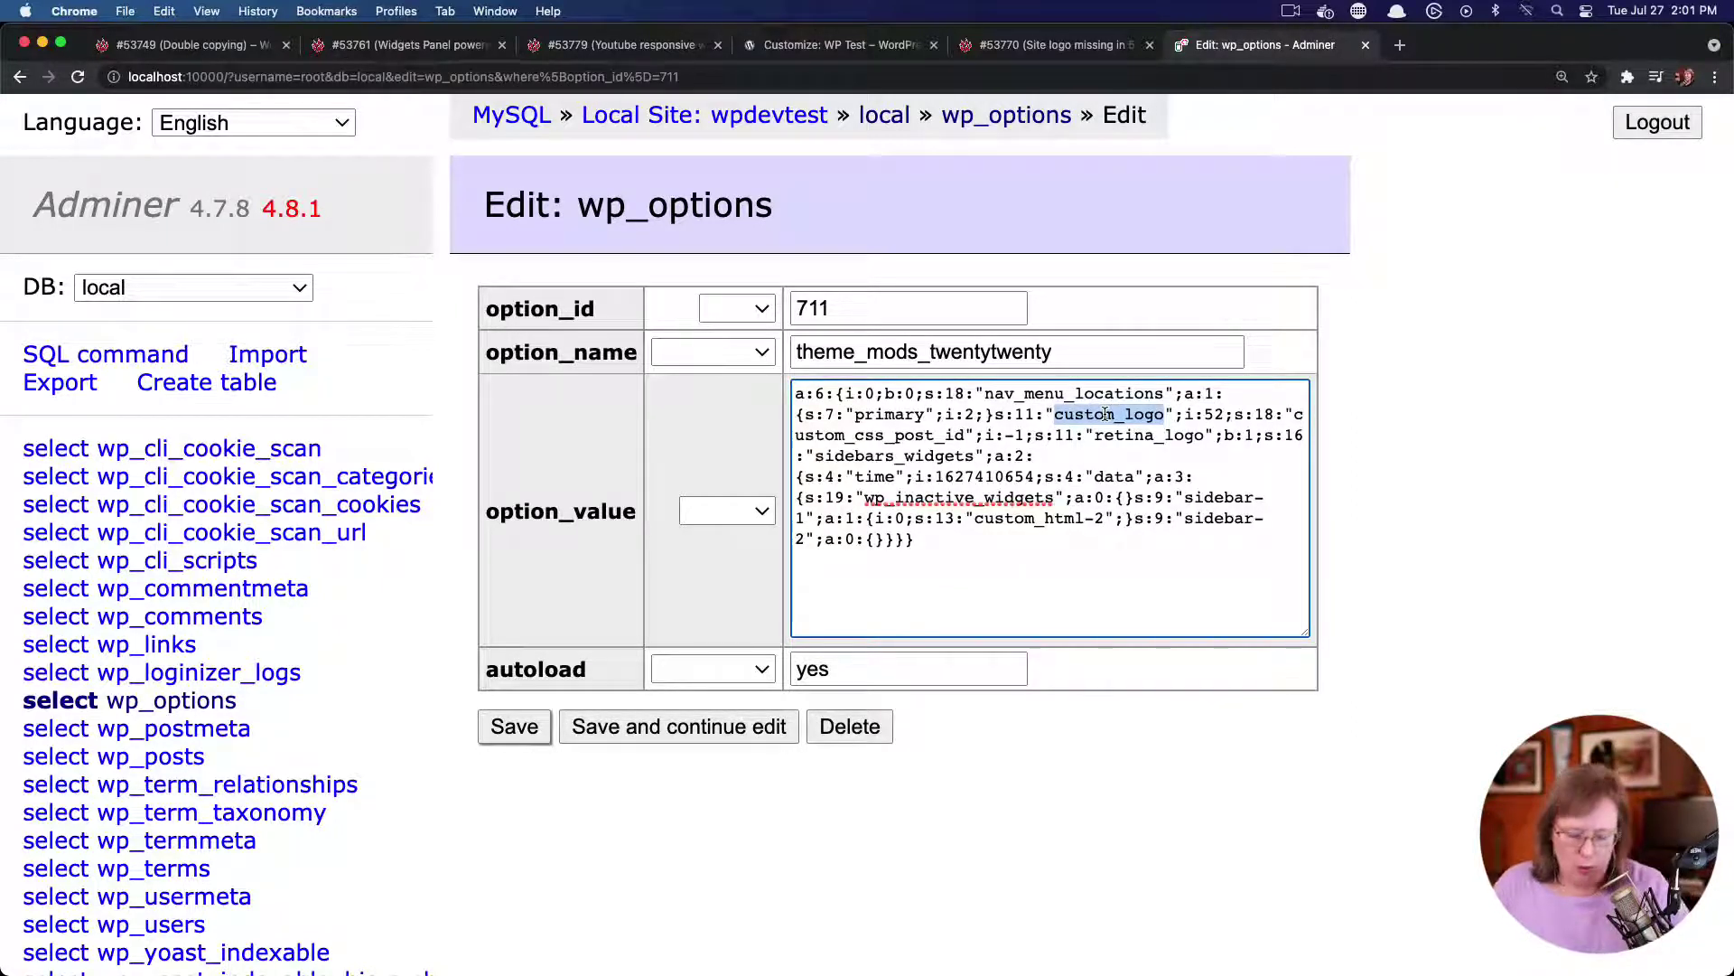
key(super+equal)
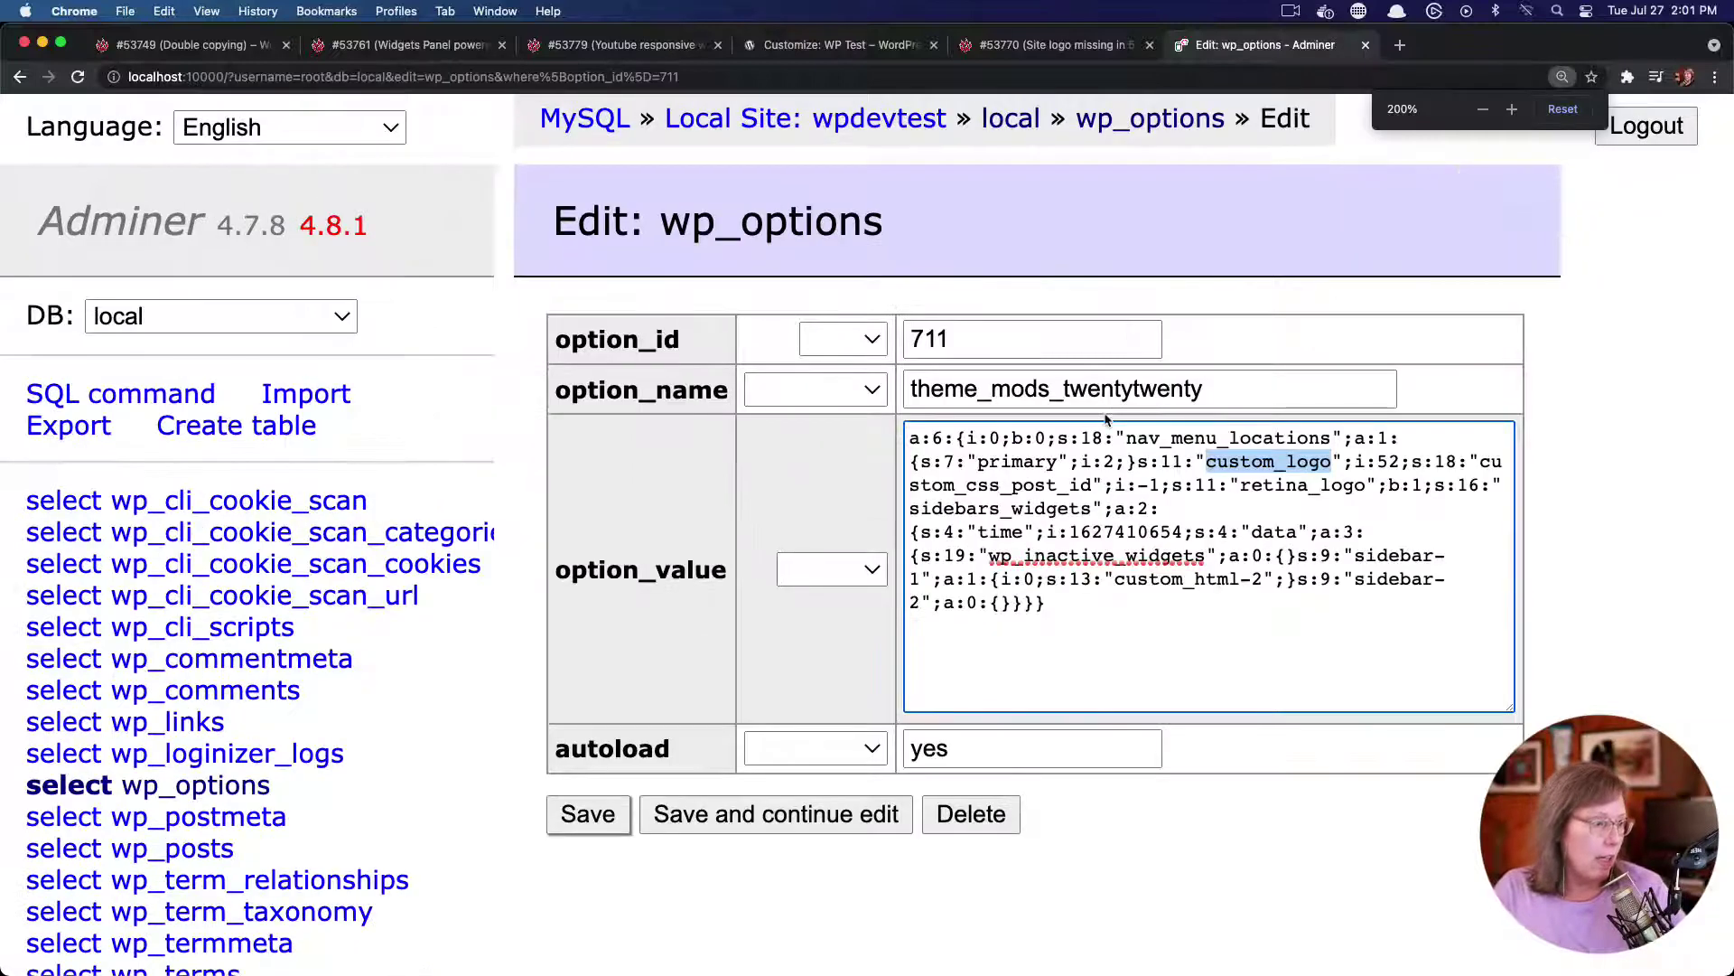
double_click(1389, 462)
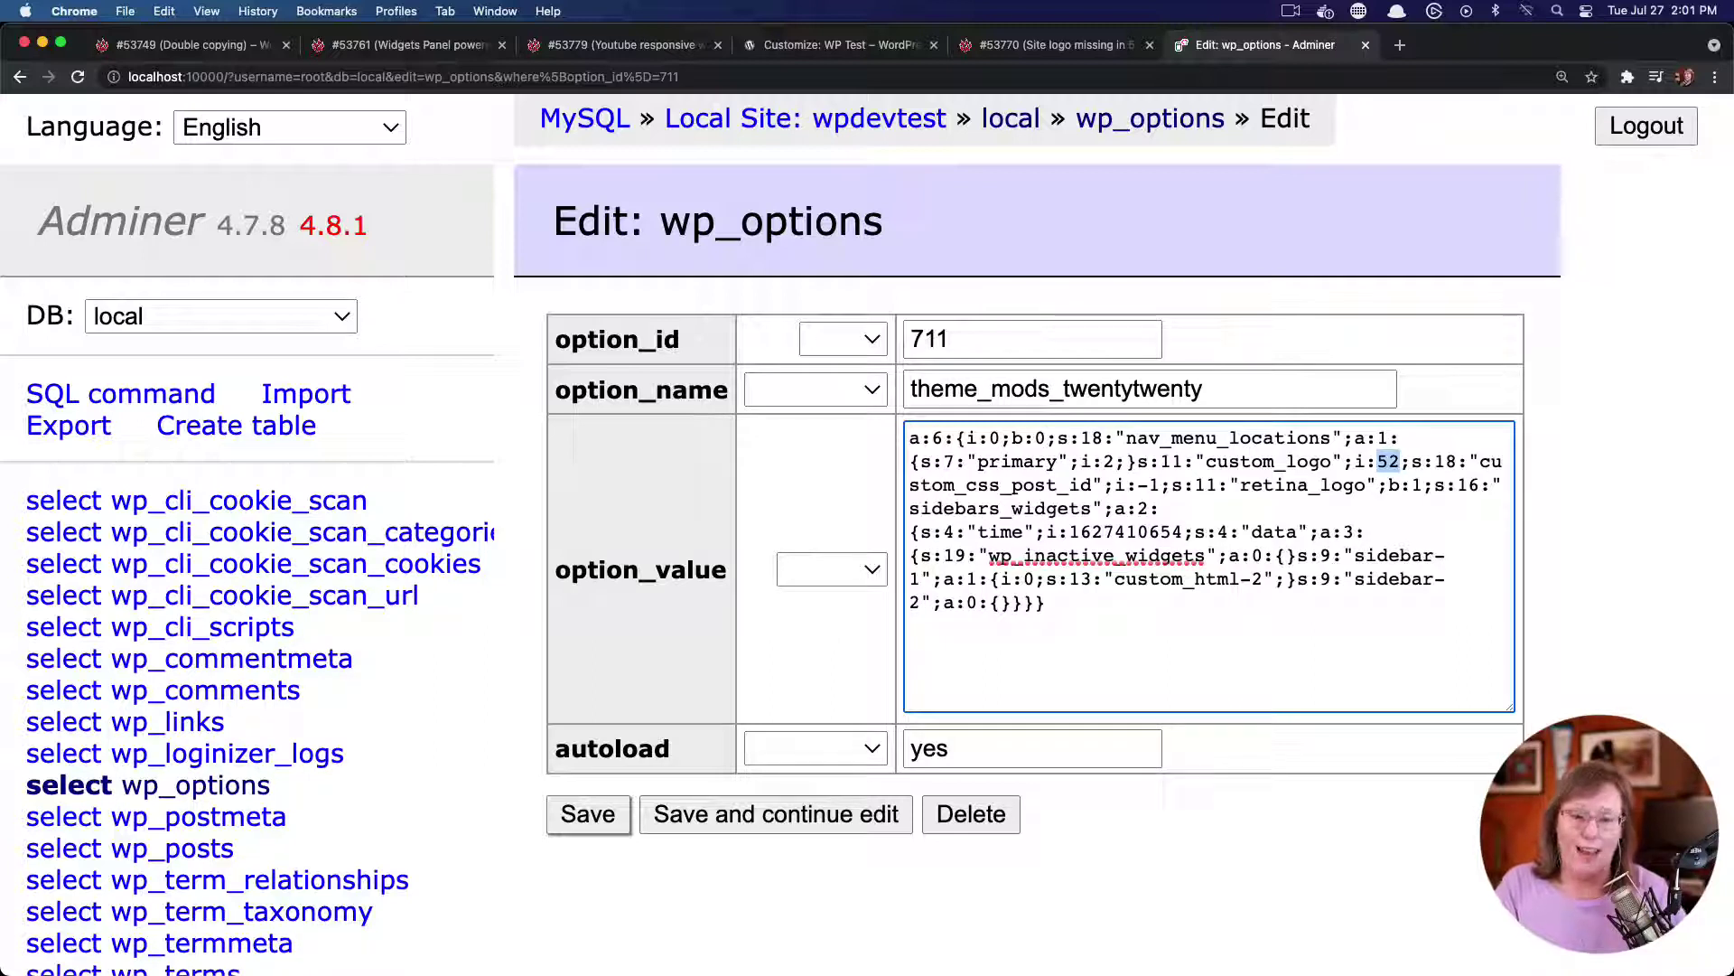
Switch to Visual Studio Code and delete the early return; statement from trac53770/test.php
key(super+Tab)
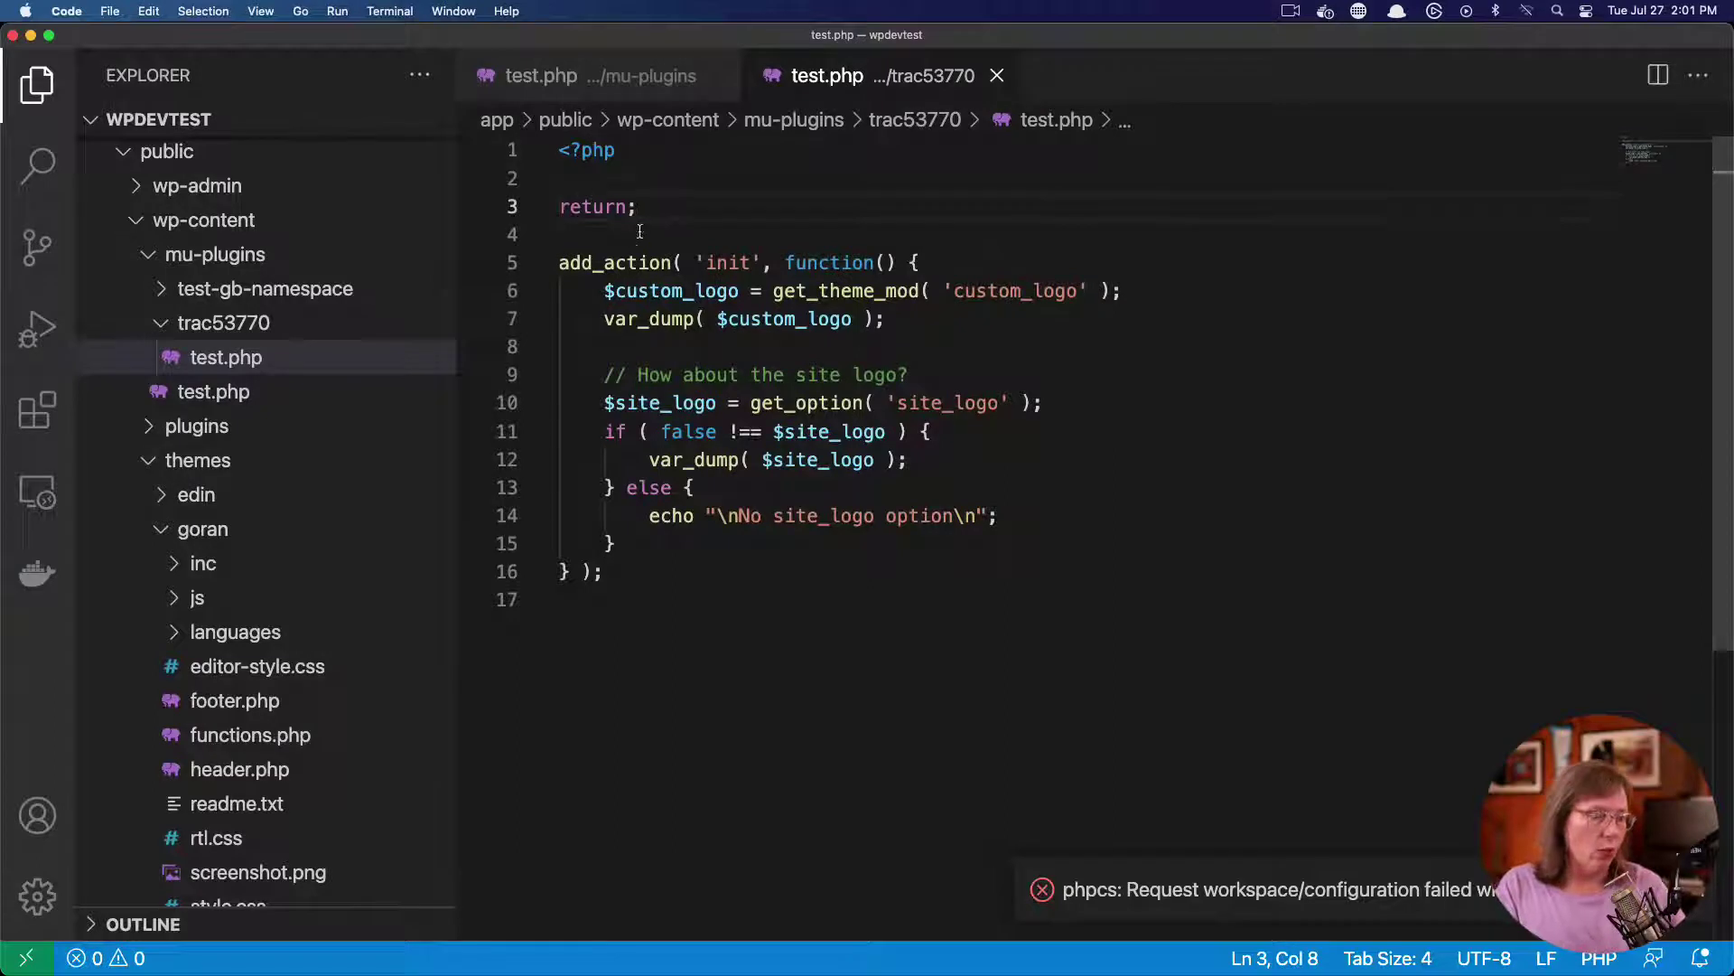
drag(640, 208, 545, 214)
key(BackSpace)
key(BackSpace)
key(BackSpace)
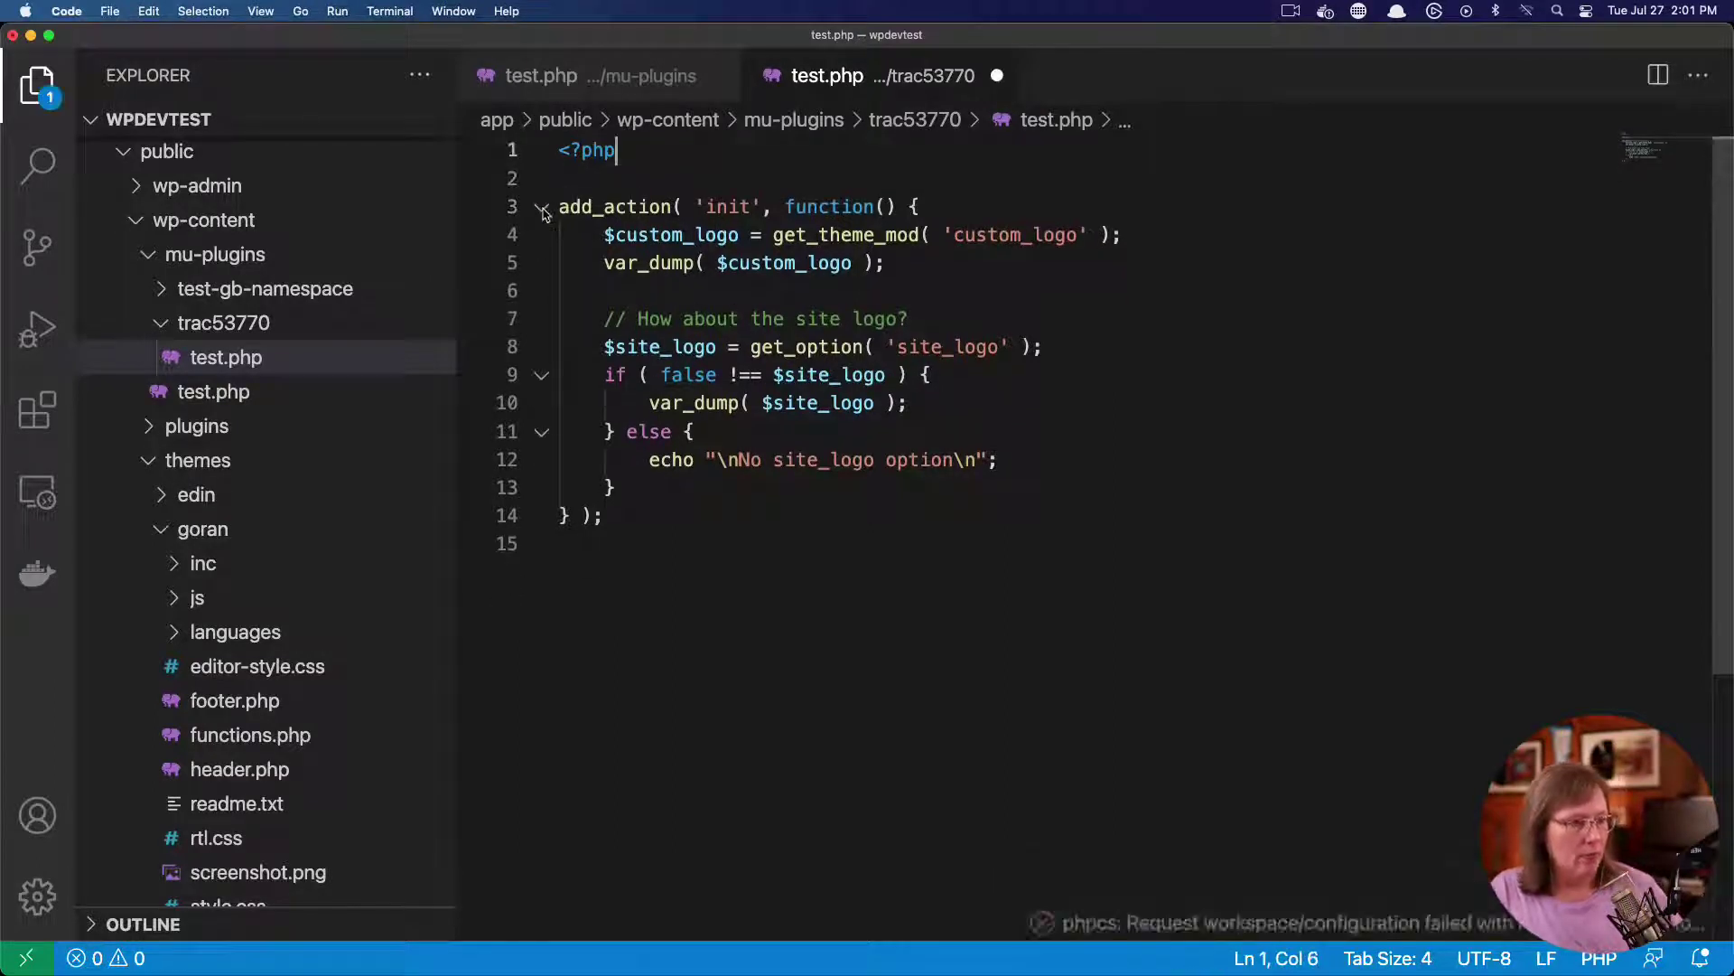
Highlight get_theme_mod, the dumped $custom_logo variable and the 'site_logo' option name in the test code
click(1084, 246)
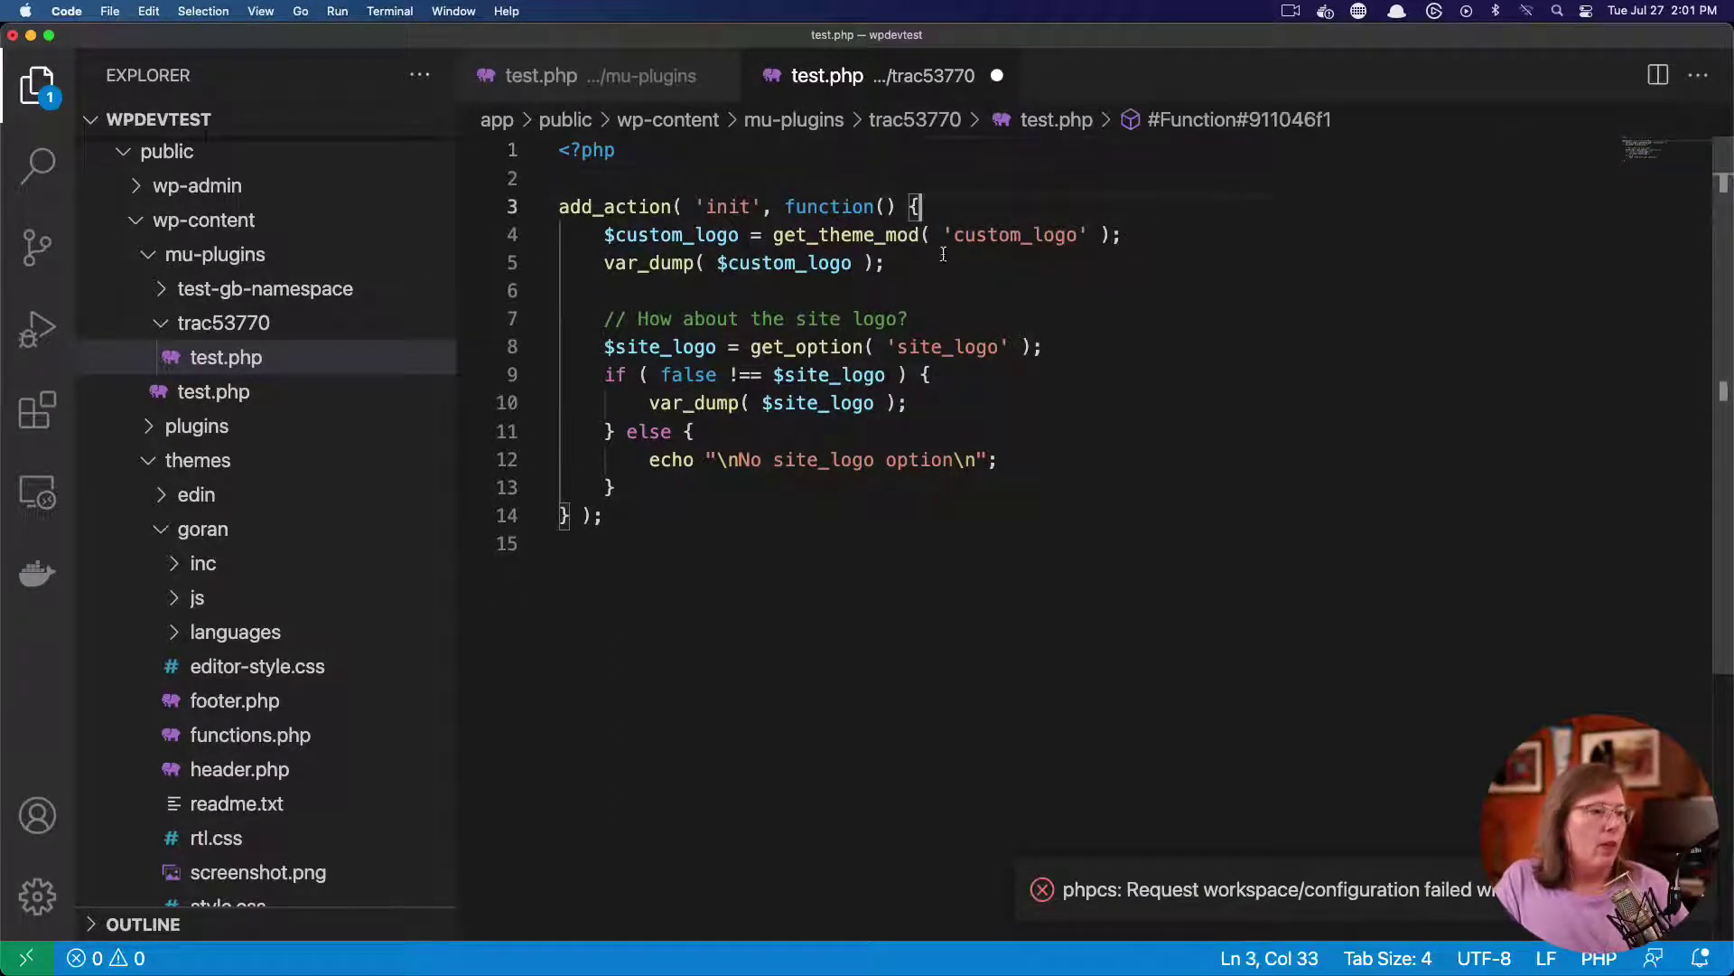
double_click(859, 237)
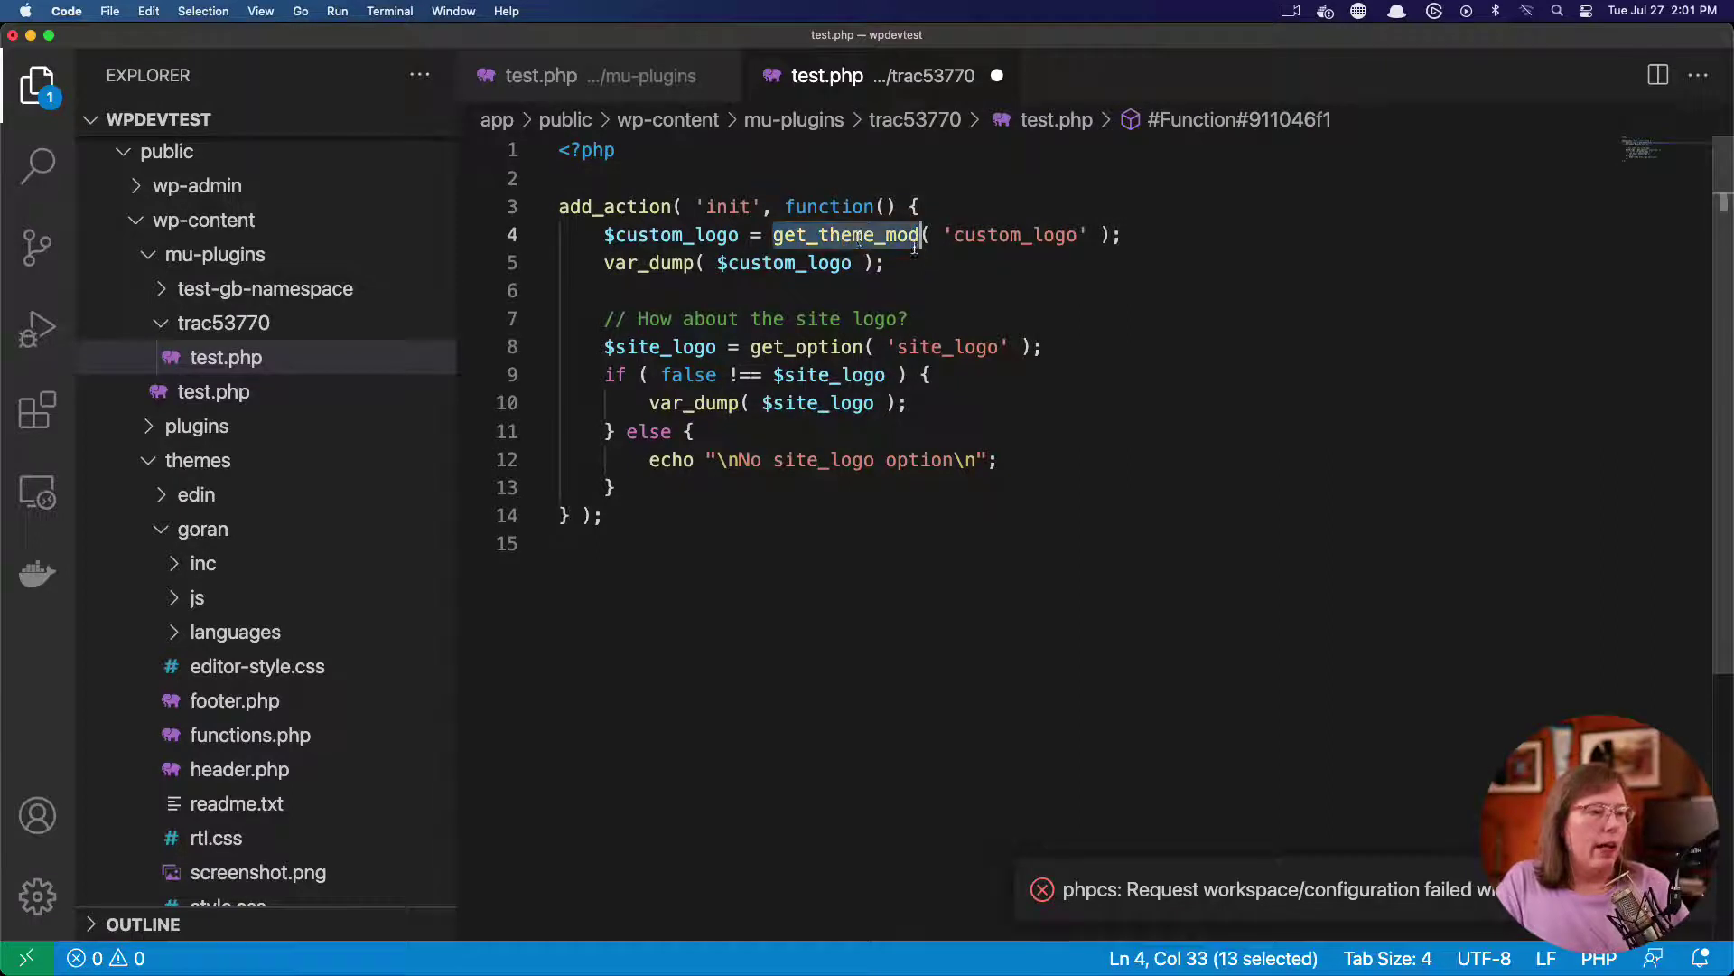
double_click(737, 265)
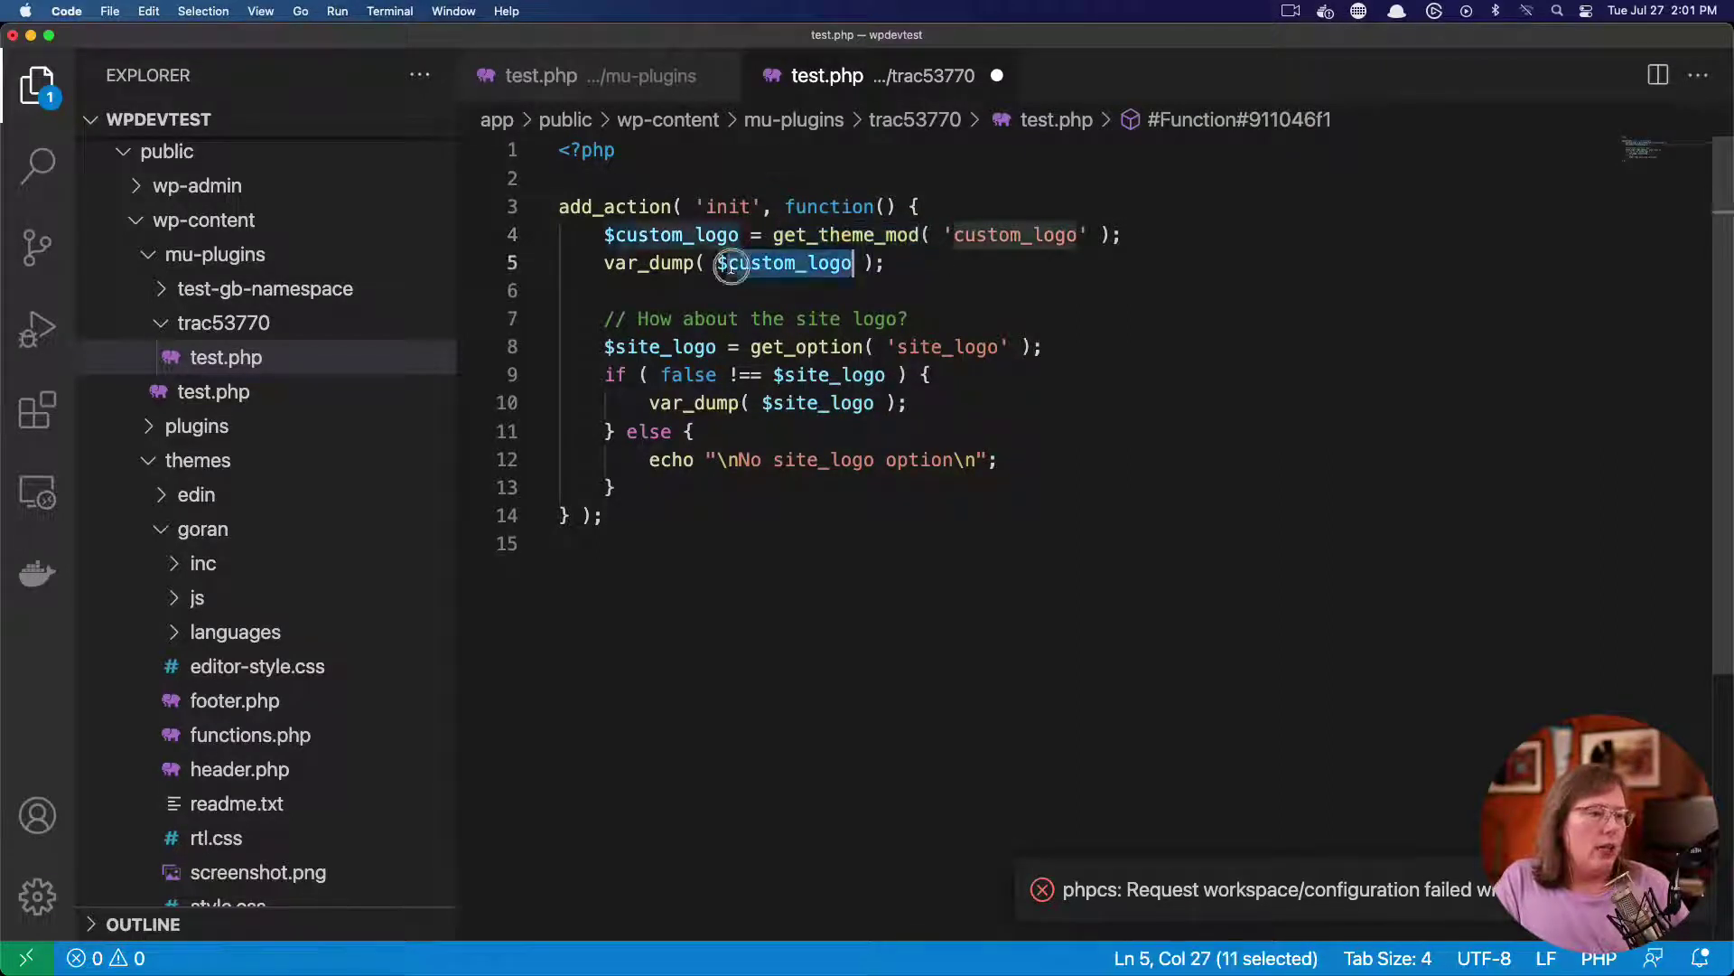
double_click(924, 350)
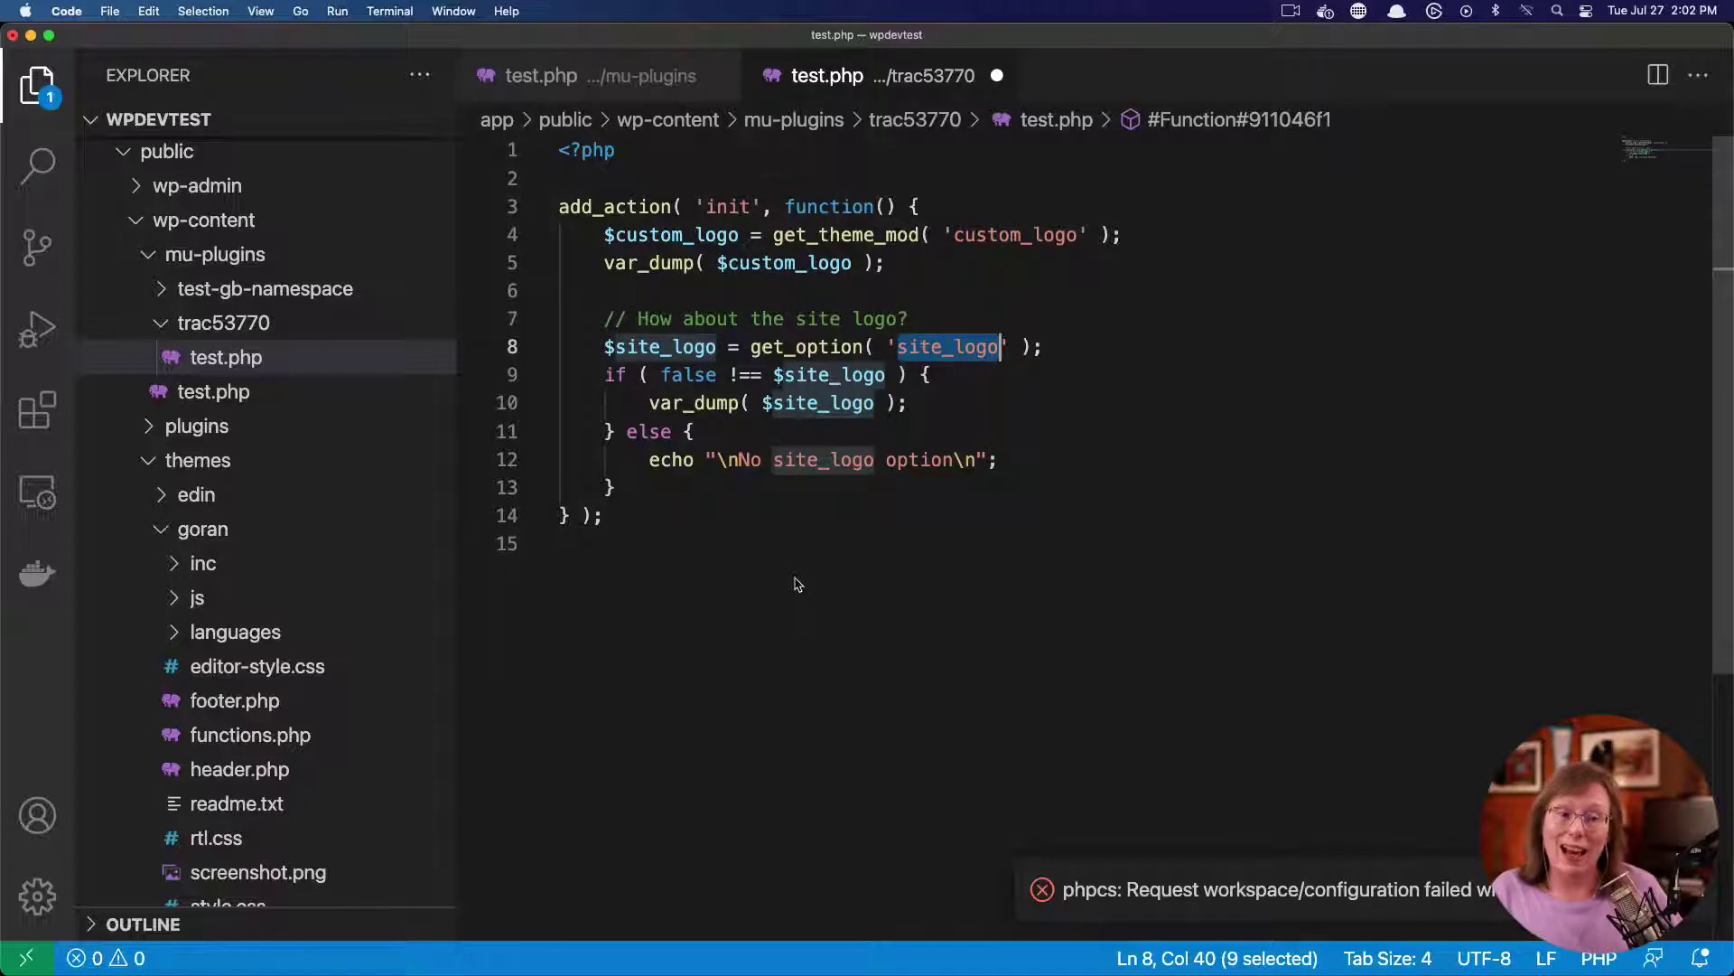
Save trac53770/test.php, minimize the editor, and return to the theme_mods_twentytwenty record in Chrome
click(782, 206)
key(super+s)
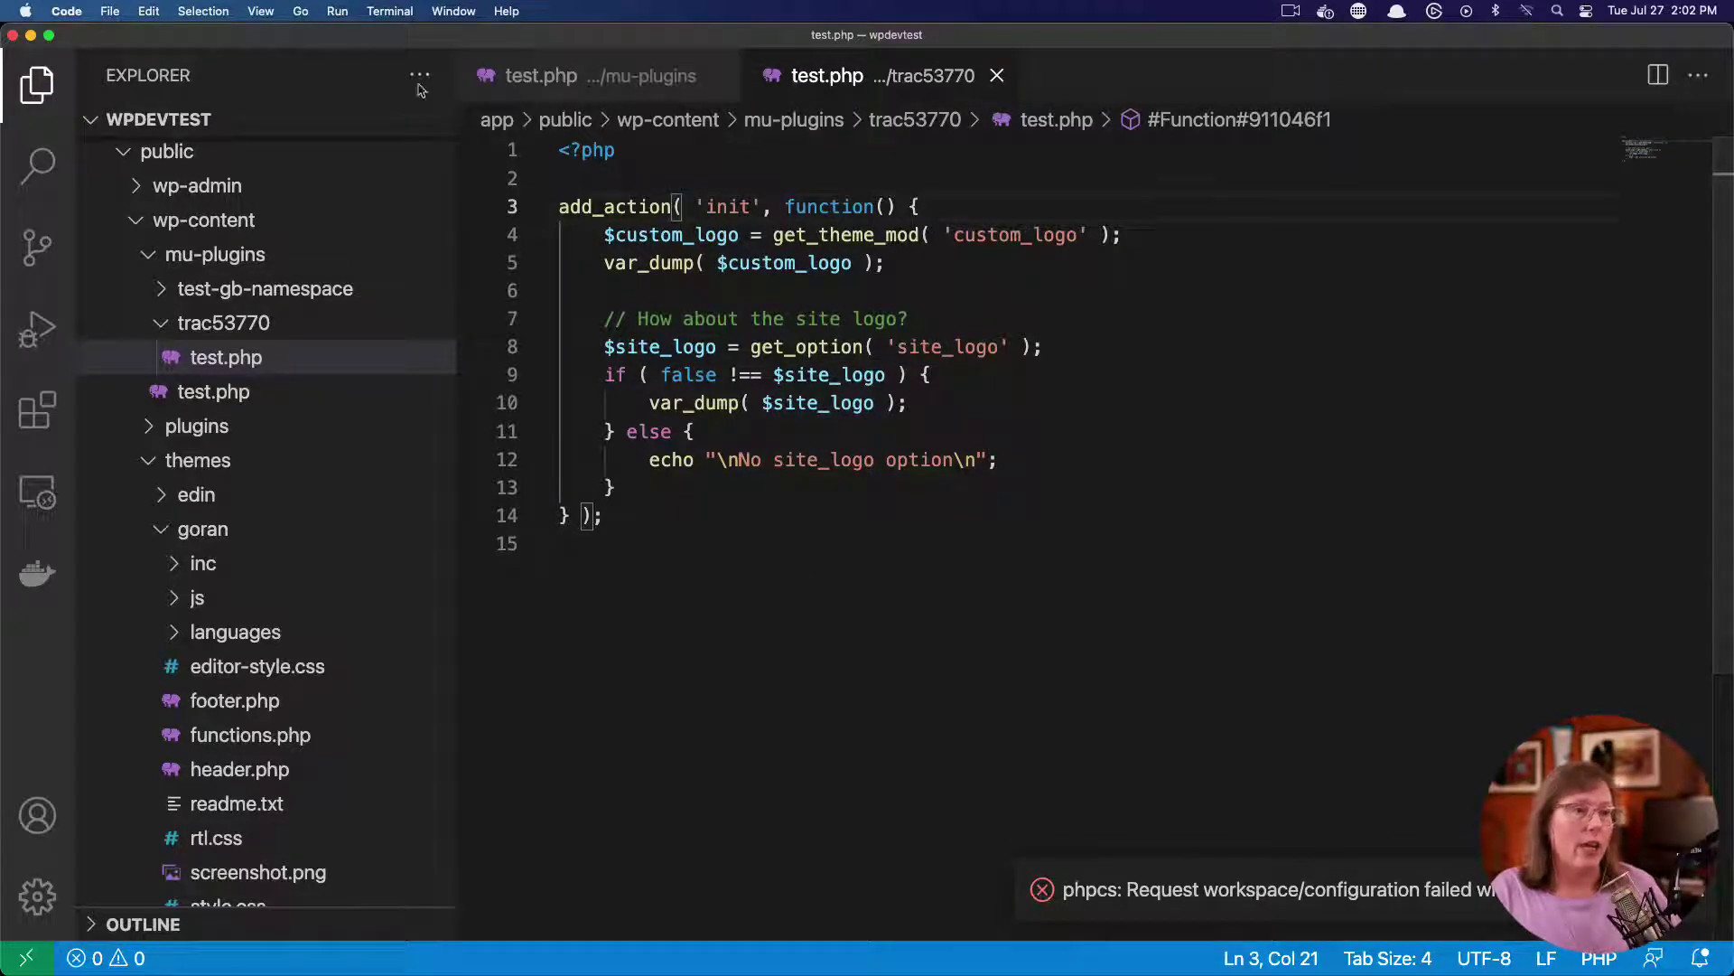
click(31, 37)
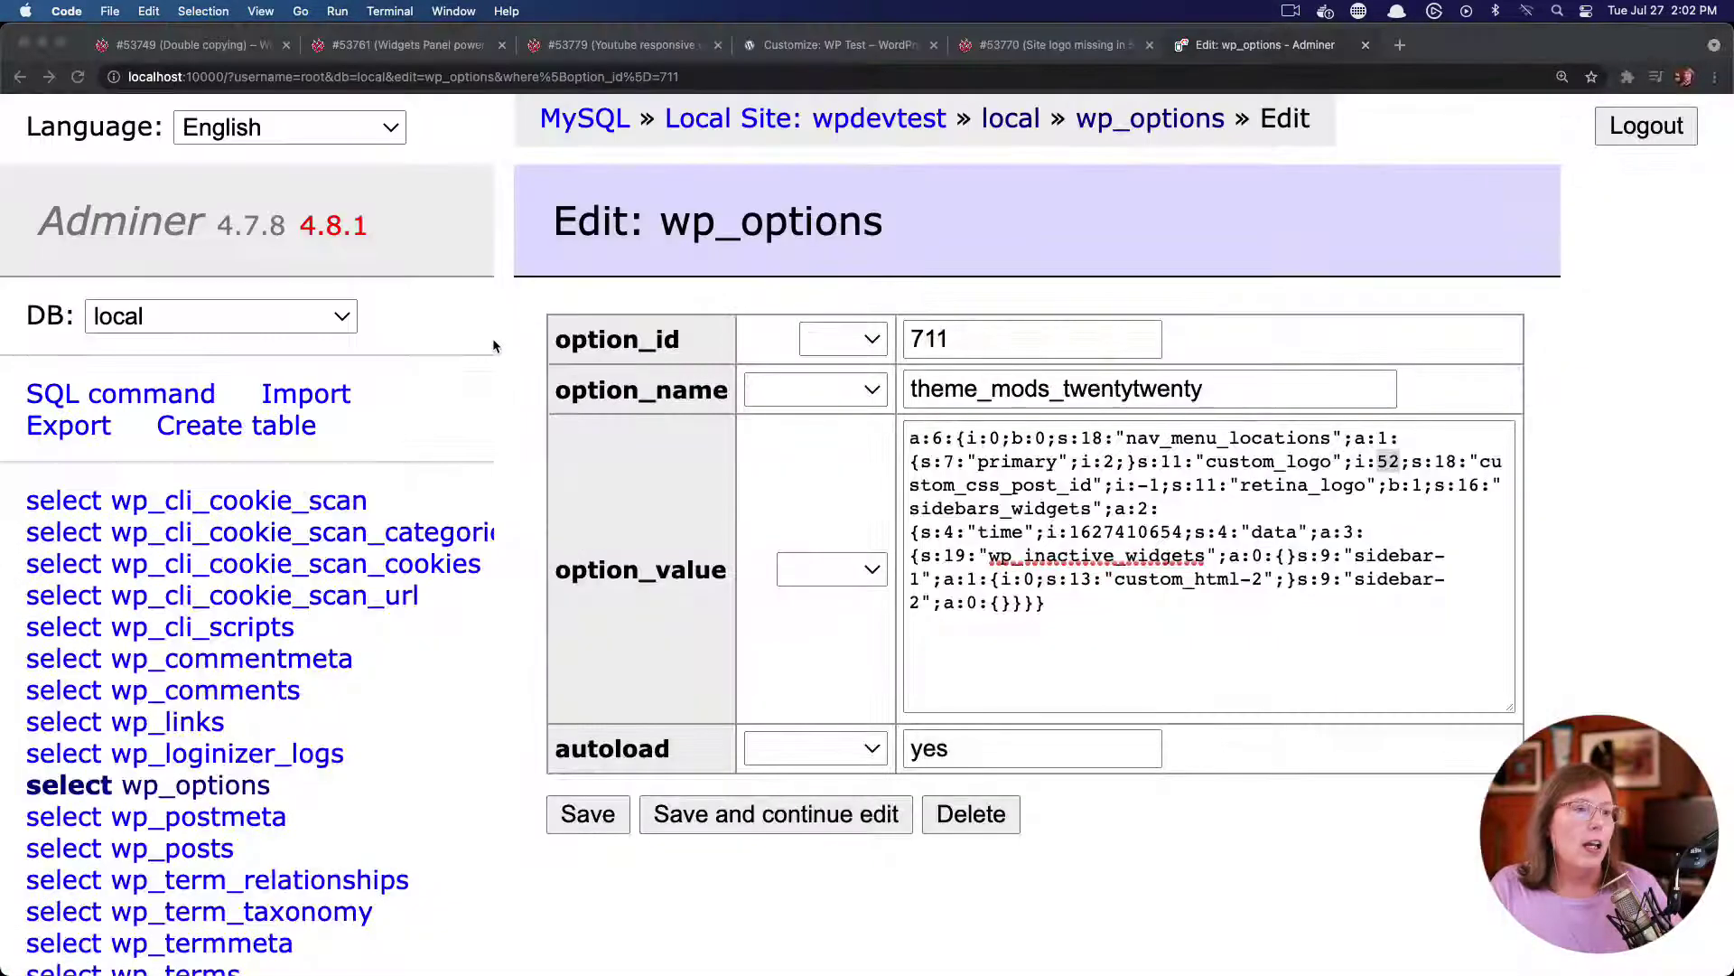
click(1185, 73)
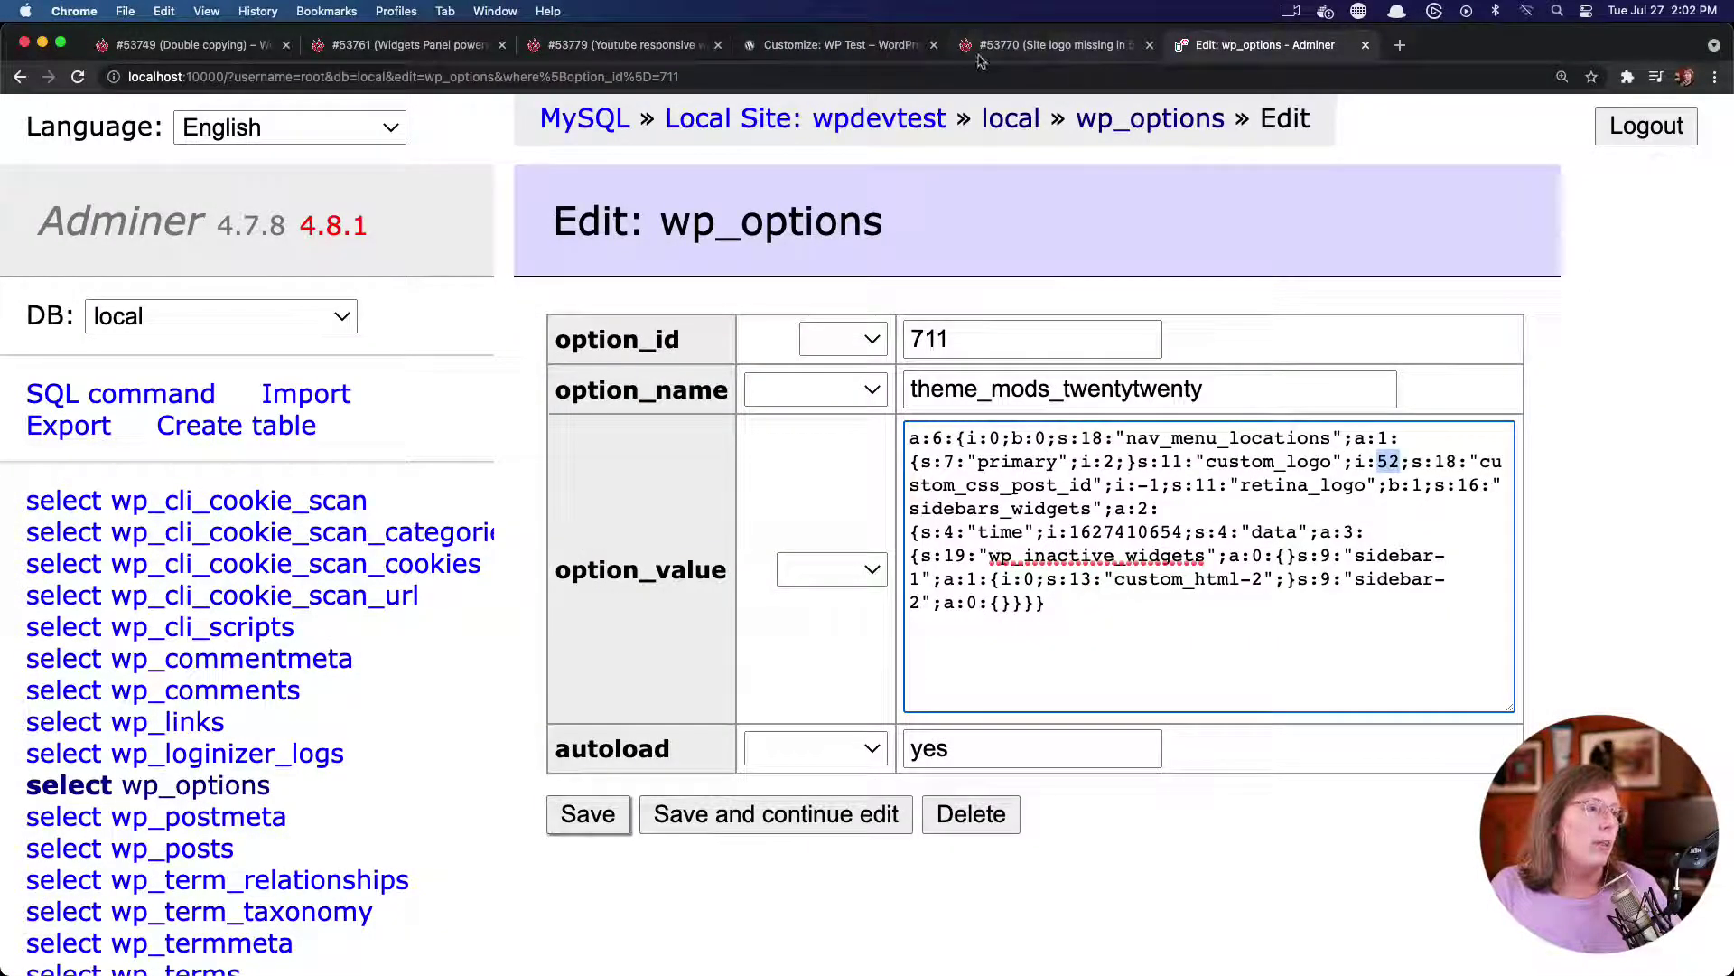
Close the Customizer for WP Test and enlarge the Themes page to read the variable dumps from trac53770/test.php
click(840, 44)
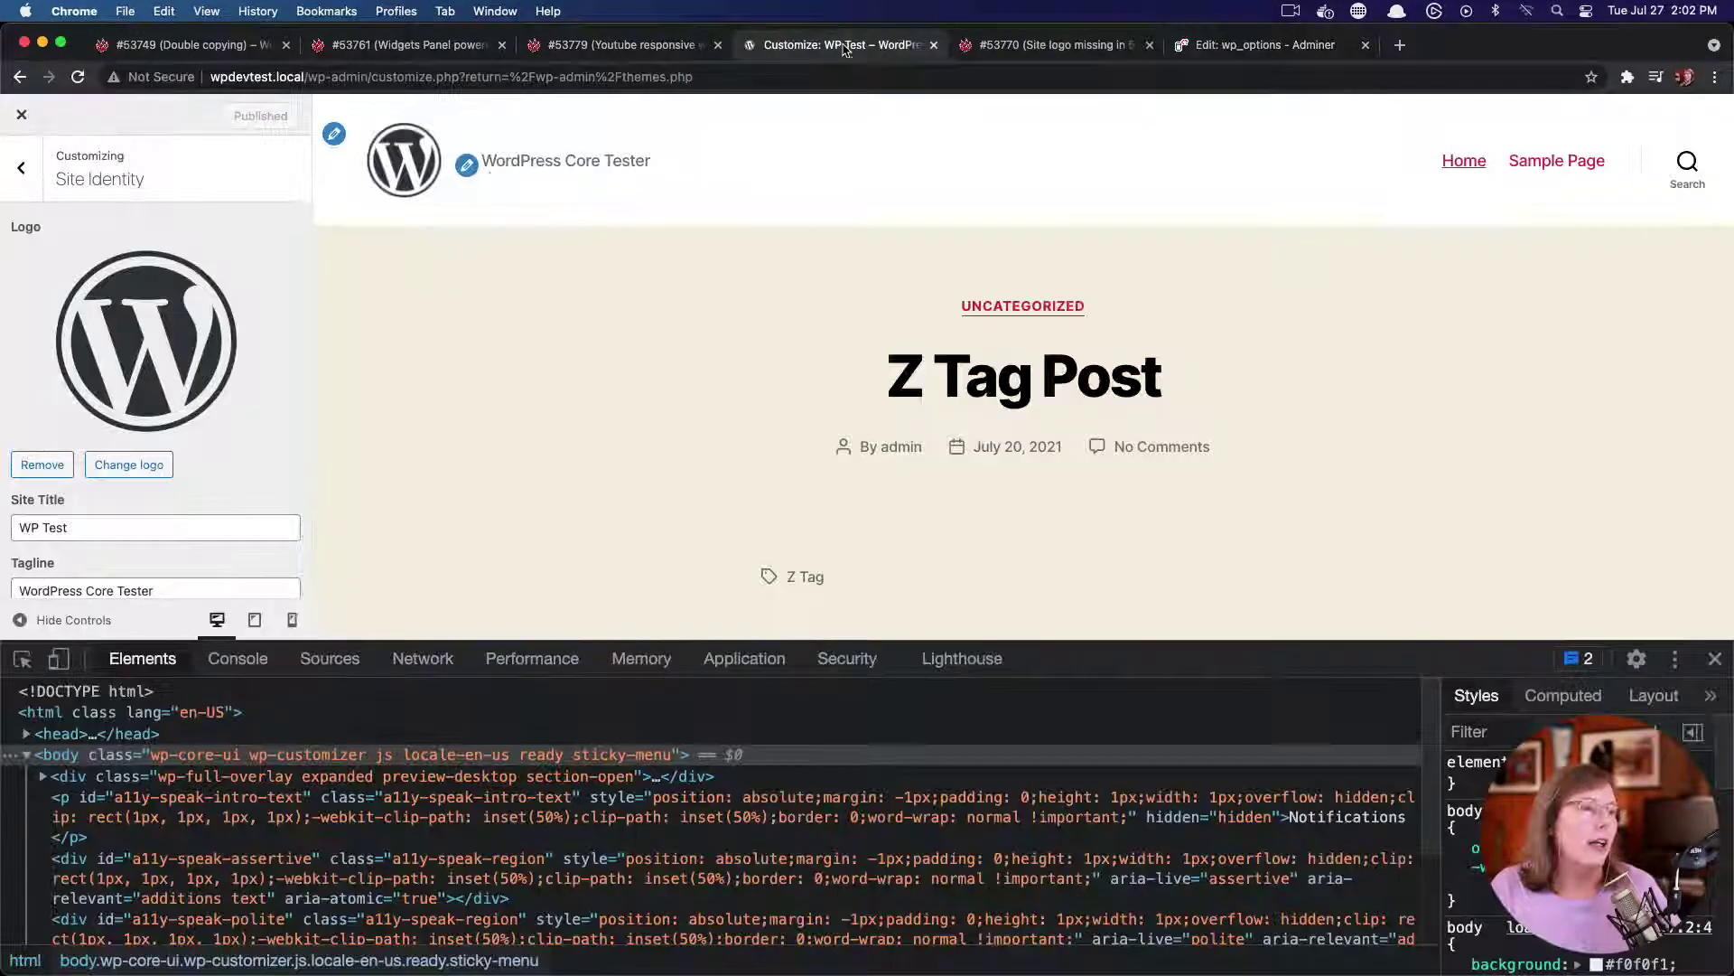
click(22, 115)
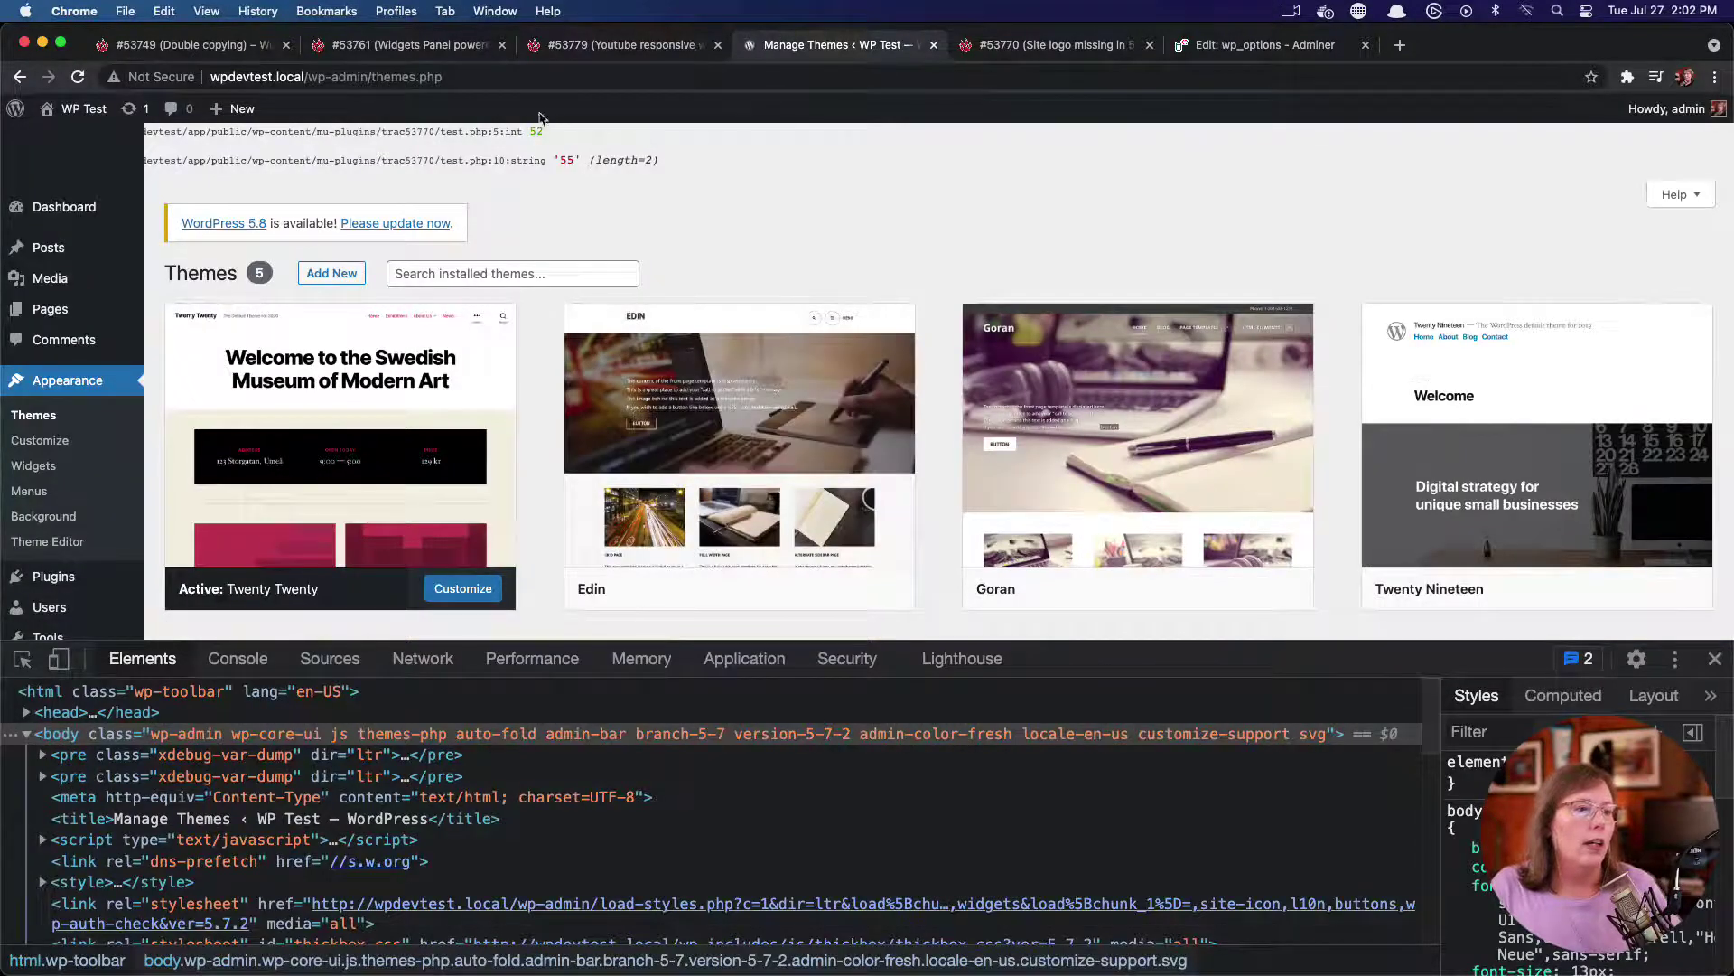
key(super+equal)
key(super+equal)
key(super+equal)
key(super+equal)
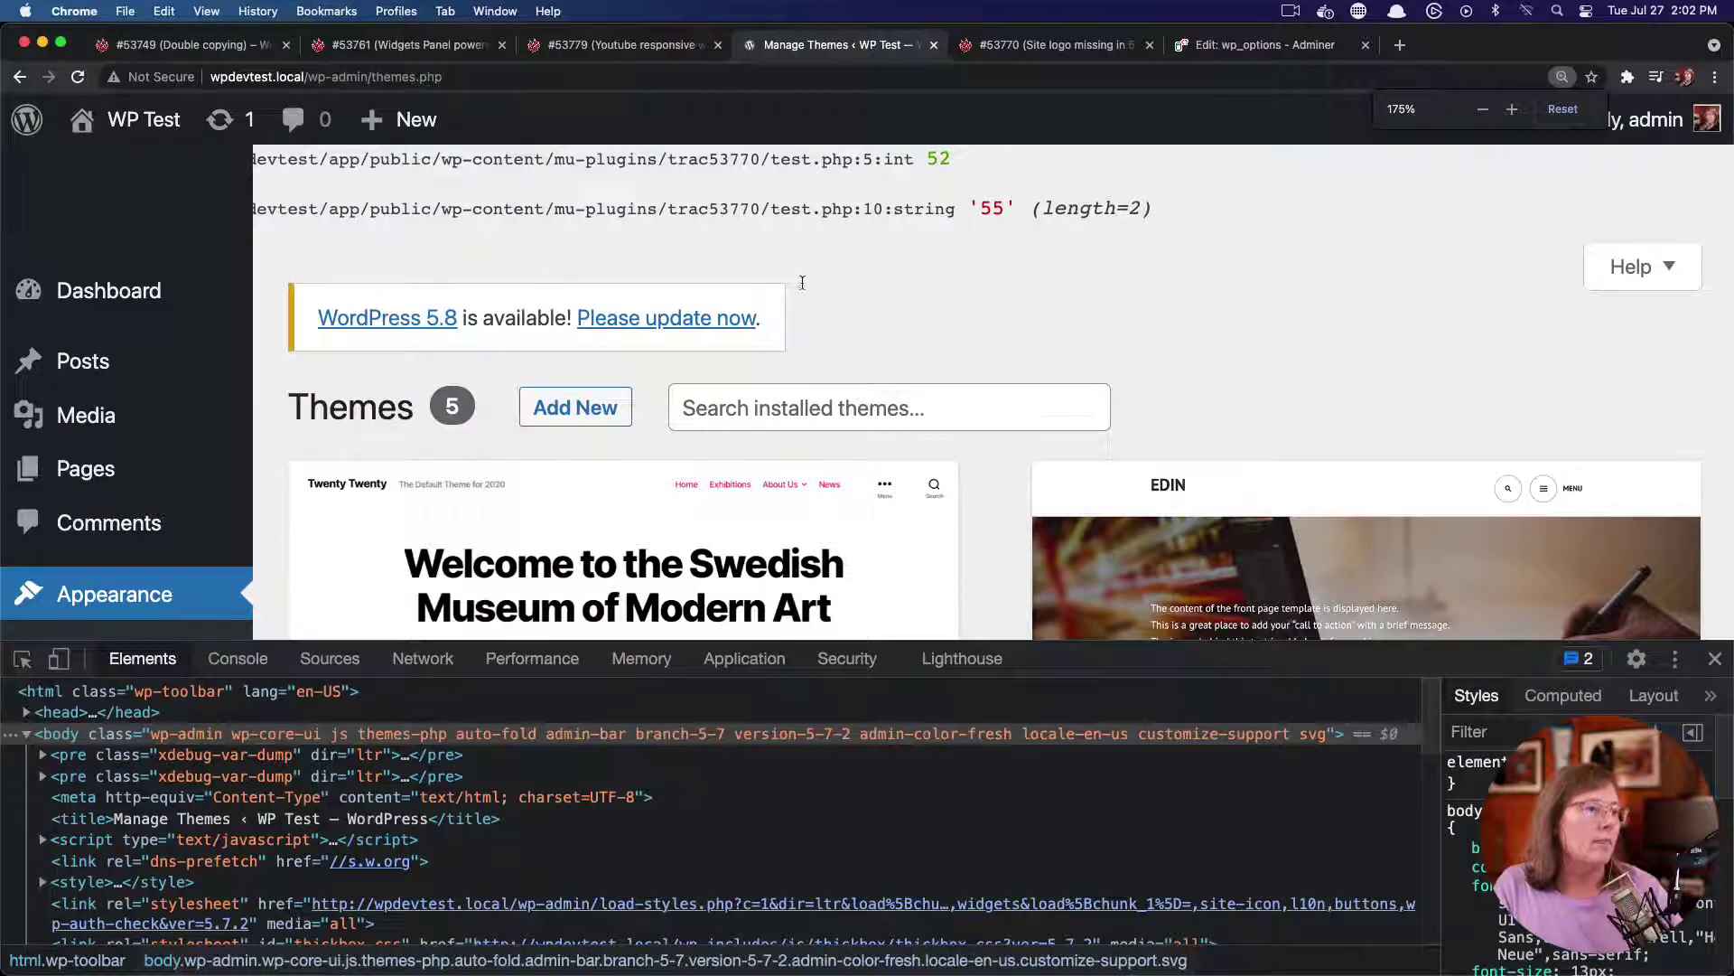
Highlight the two values dumped by lines 5 and 10 of test.php on the Themes page to compare them
double_click(938, 159)
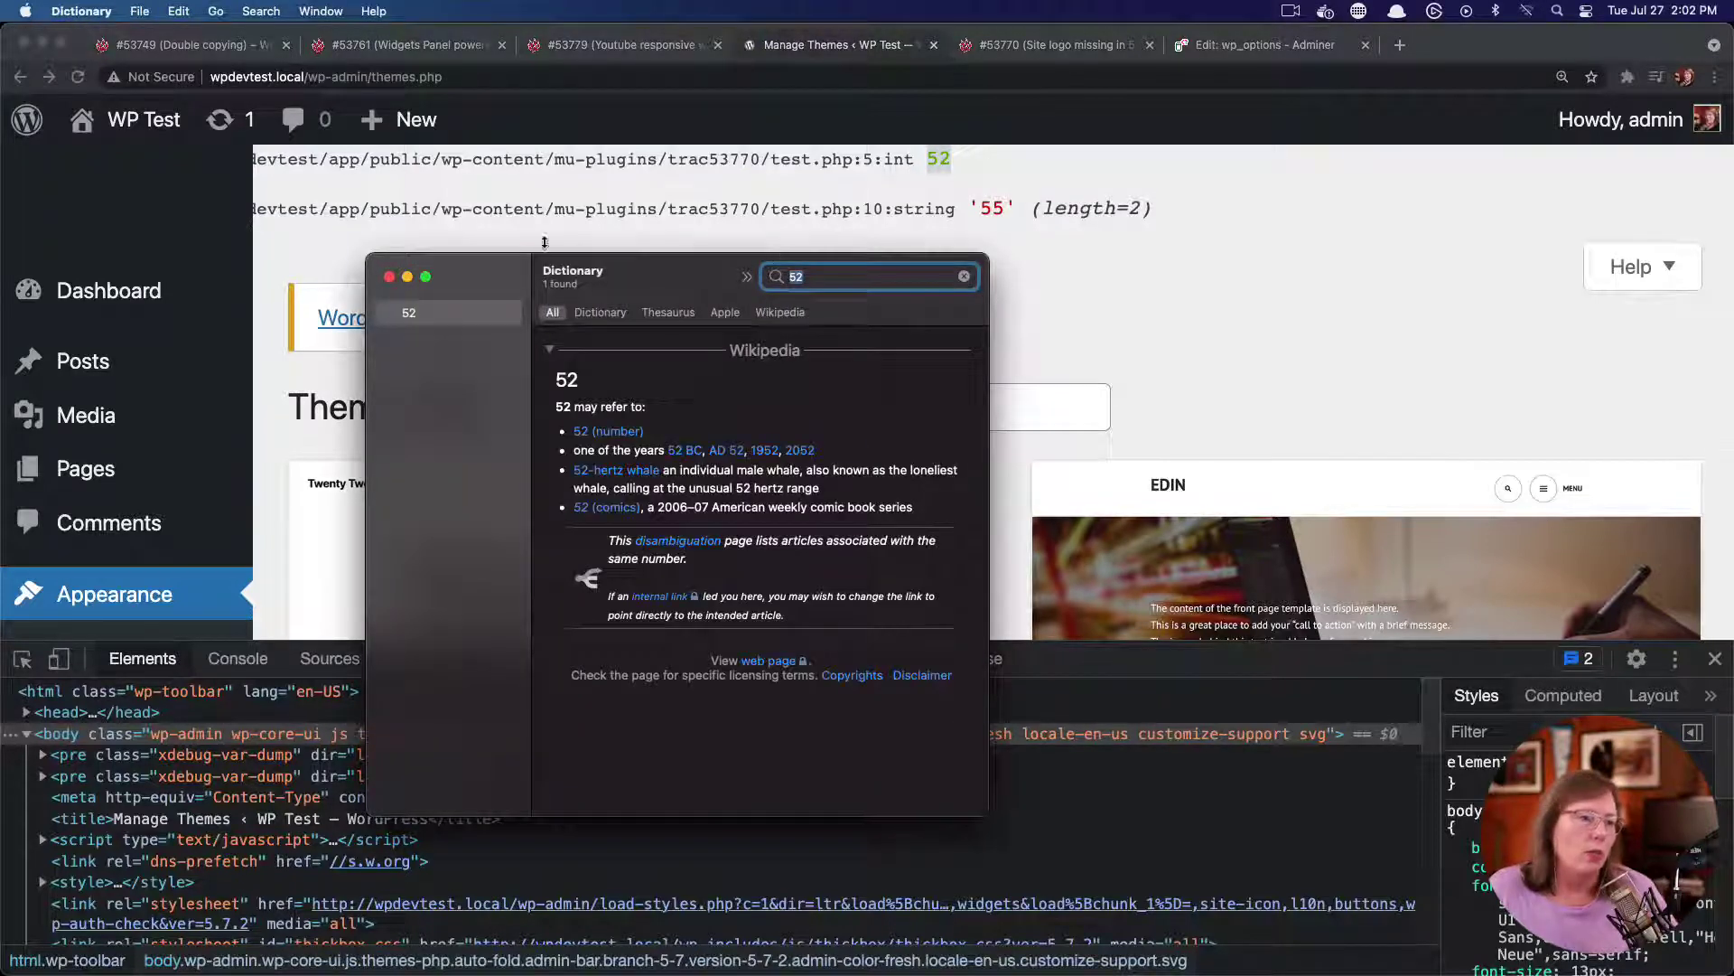
click(389, 277)
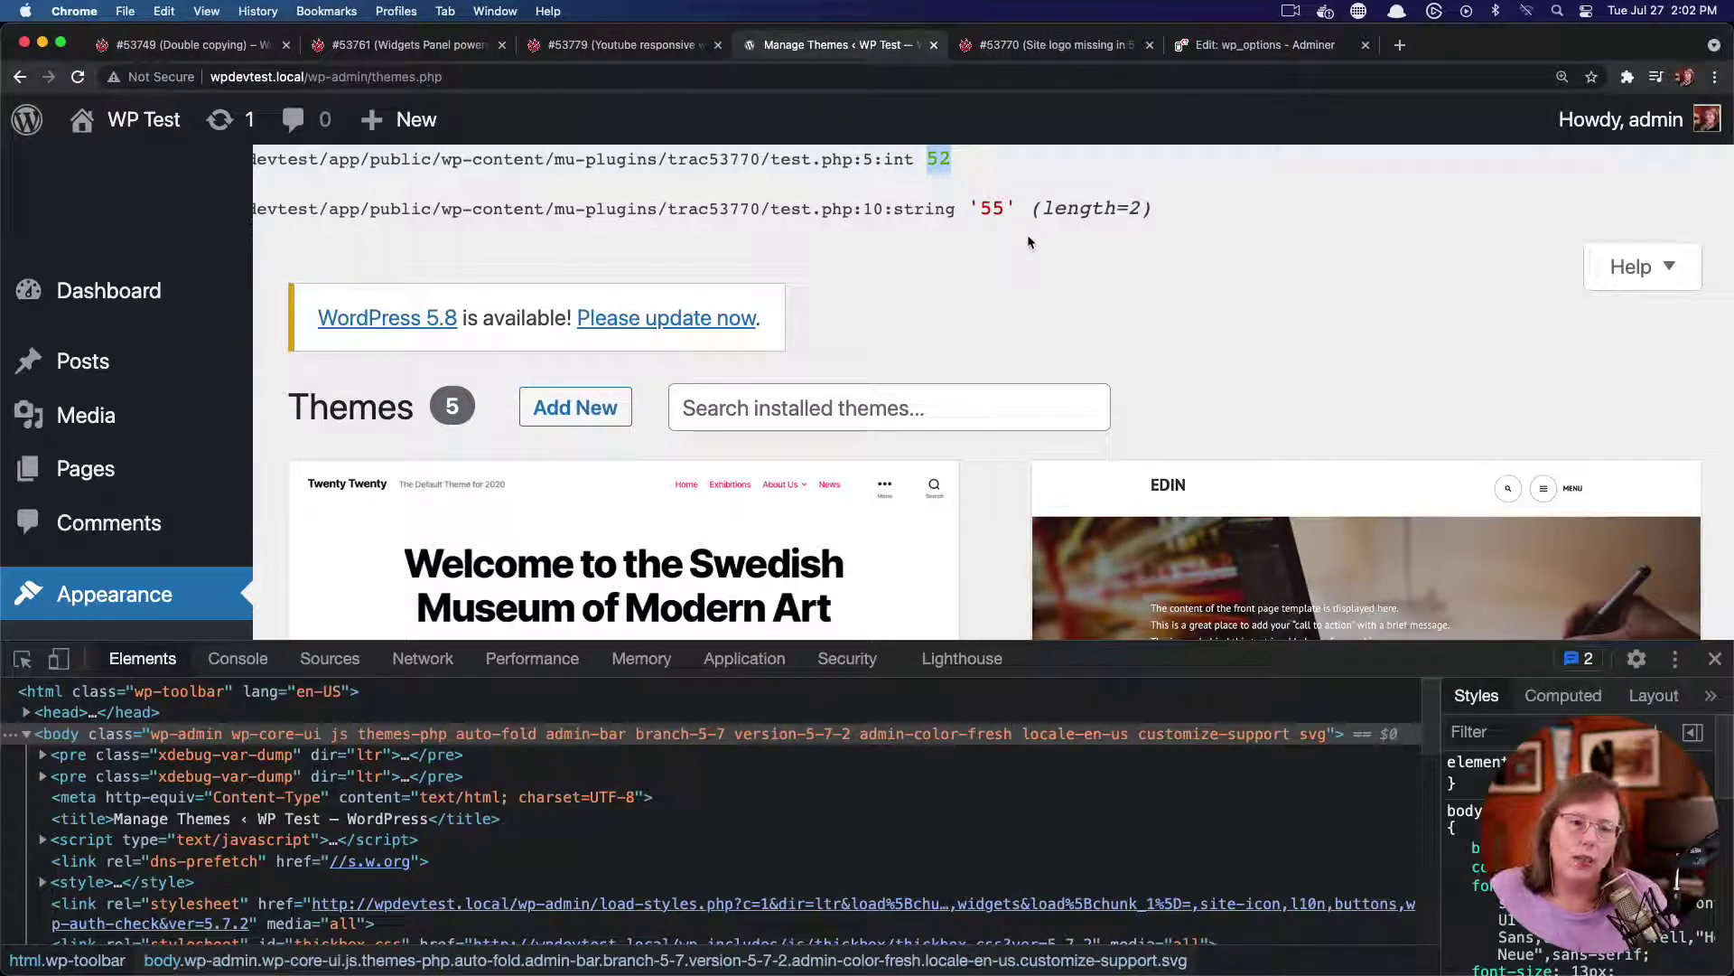
double_click(992, 209)
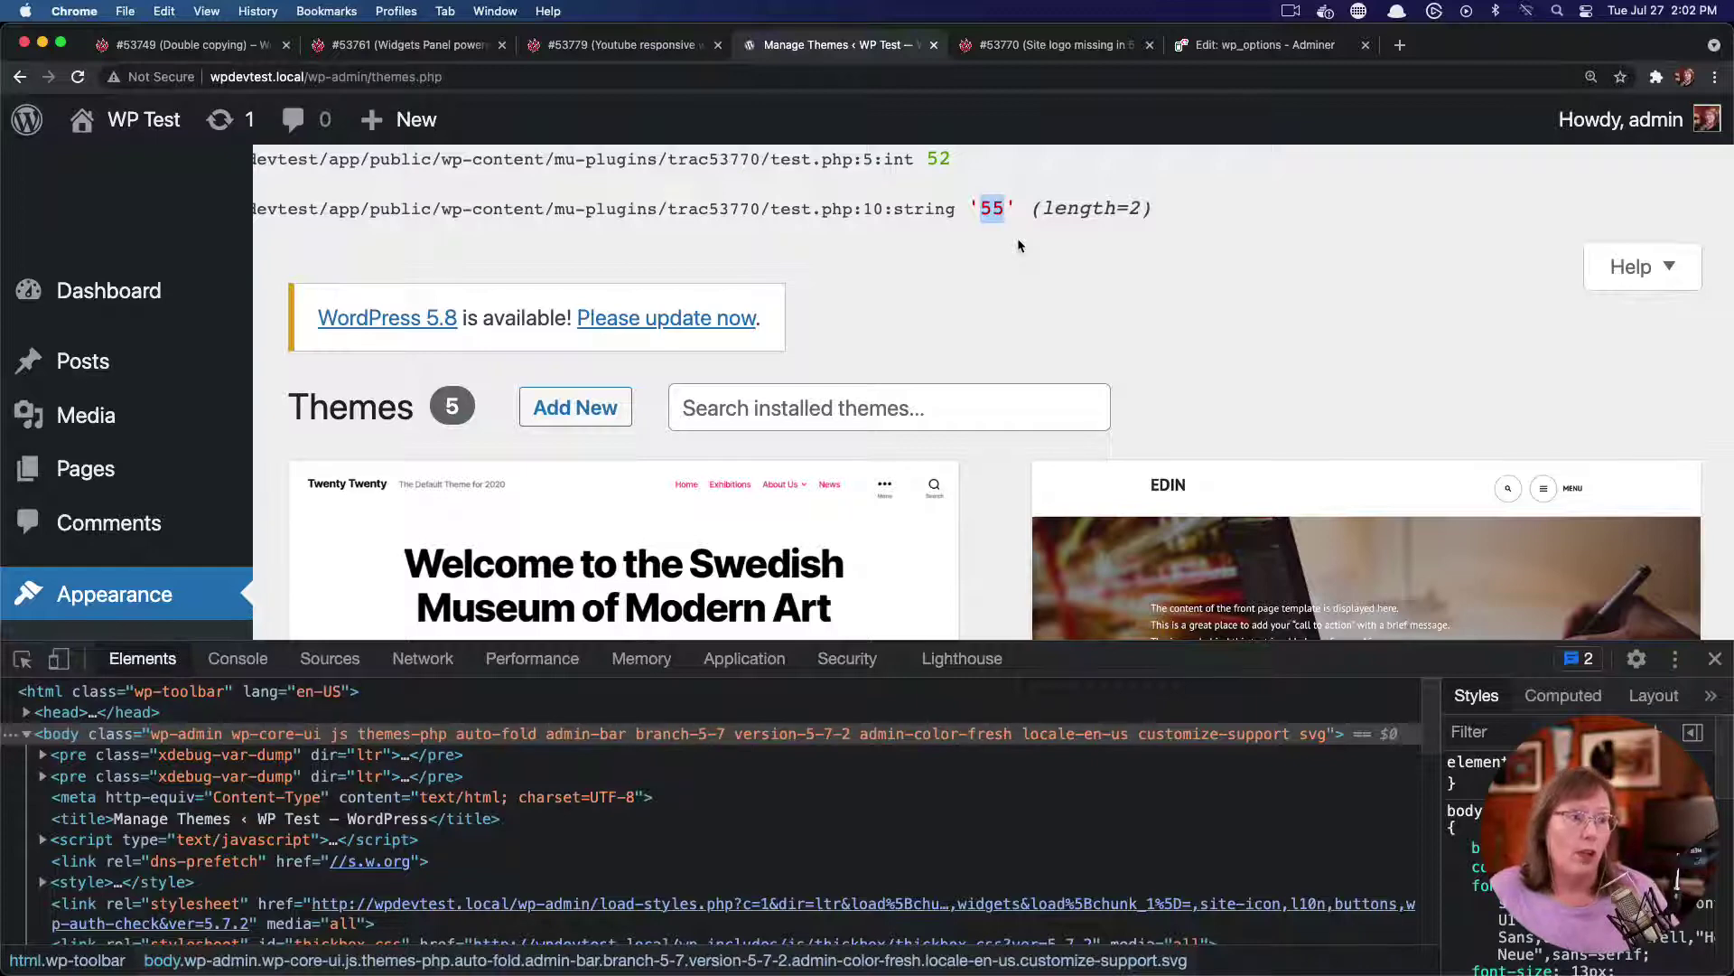
double_click(938, 159)
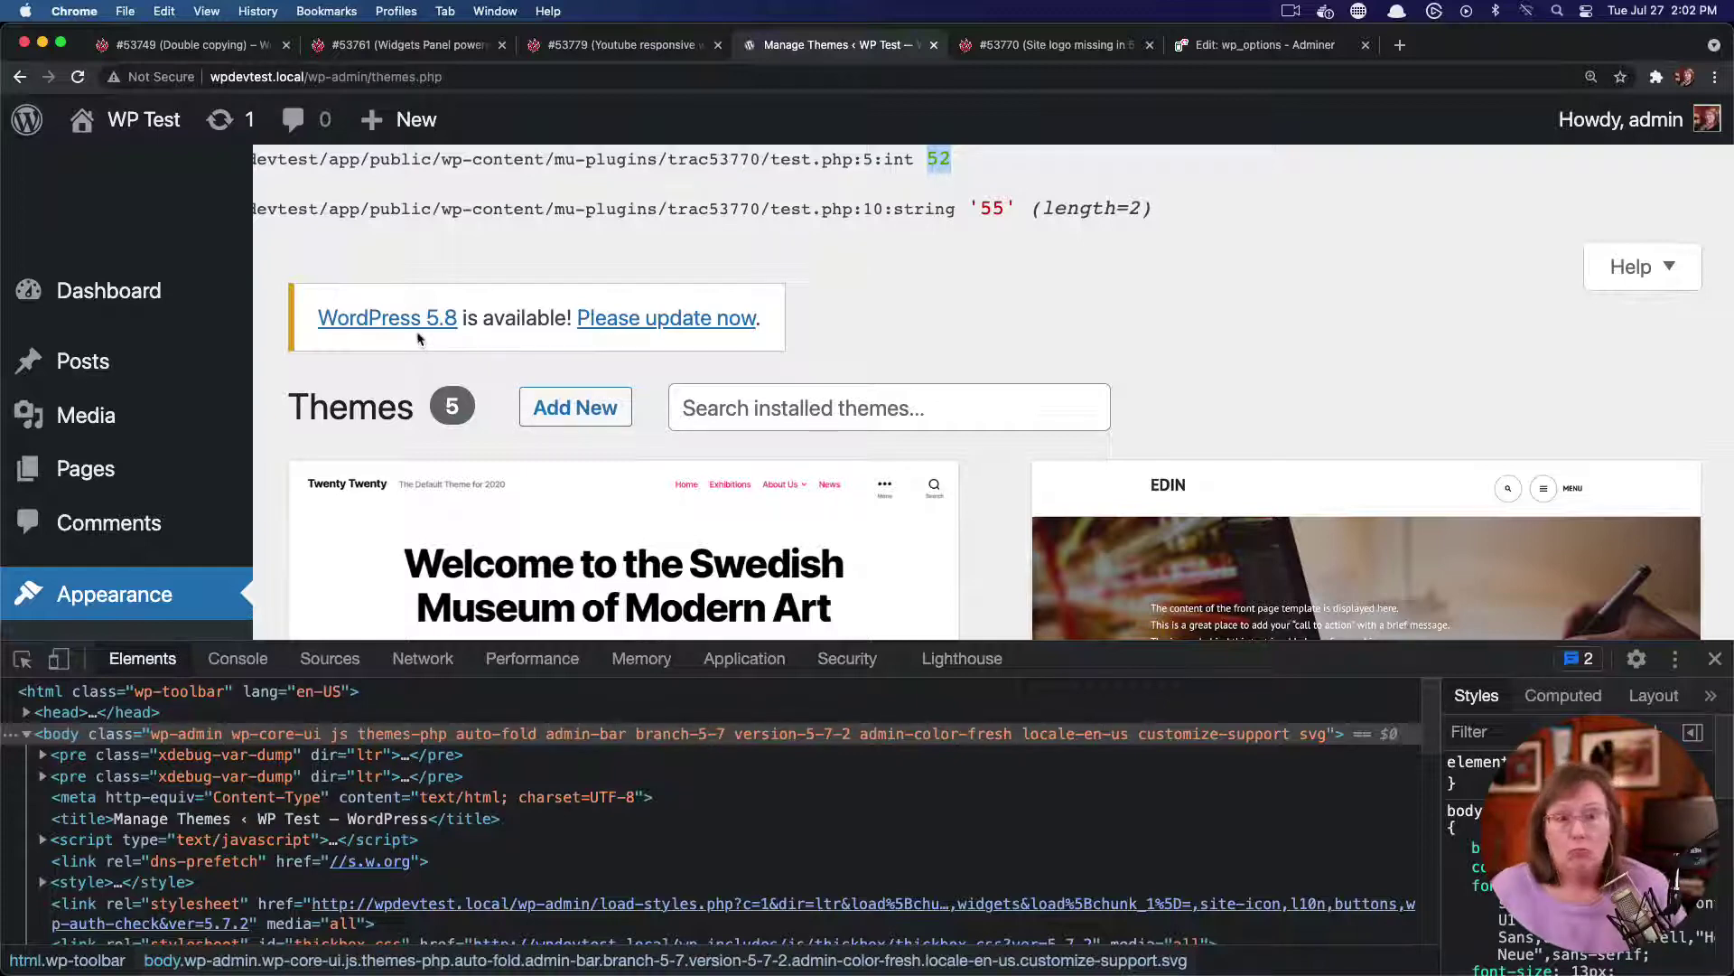
Close the developer tools and update the WP Test site to WordPress 5.8 from WordPress Updates
click(684, 329)
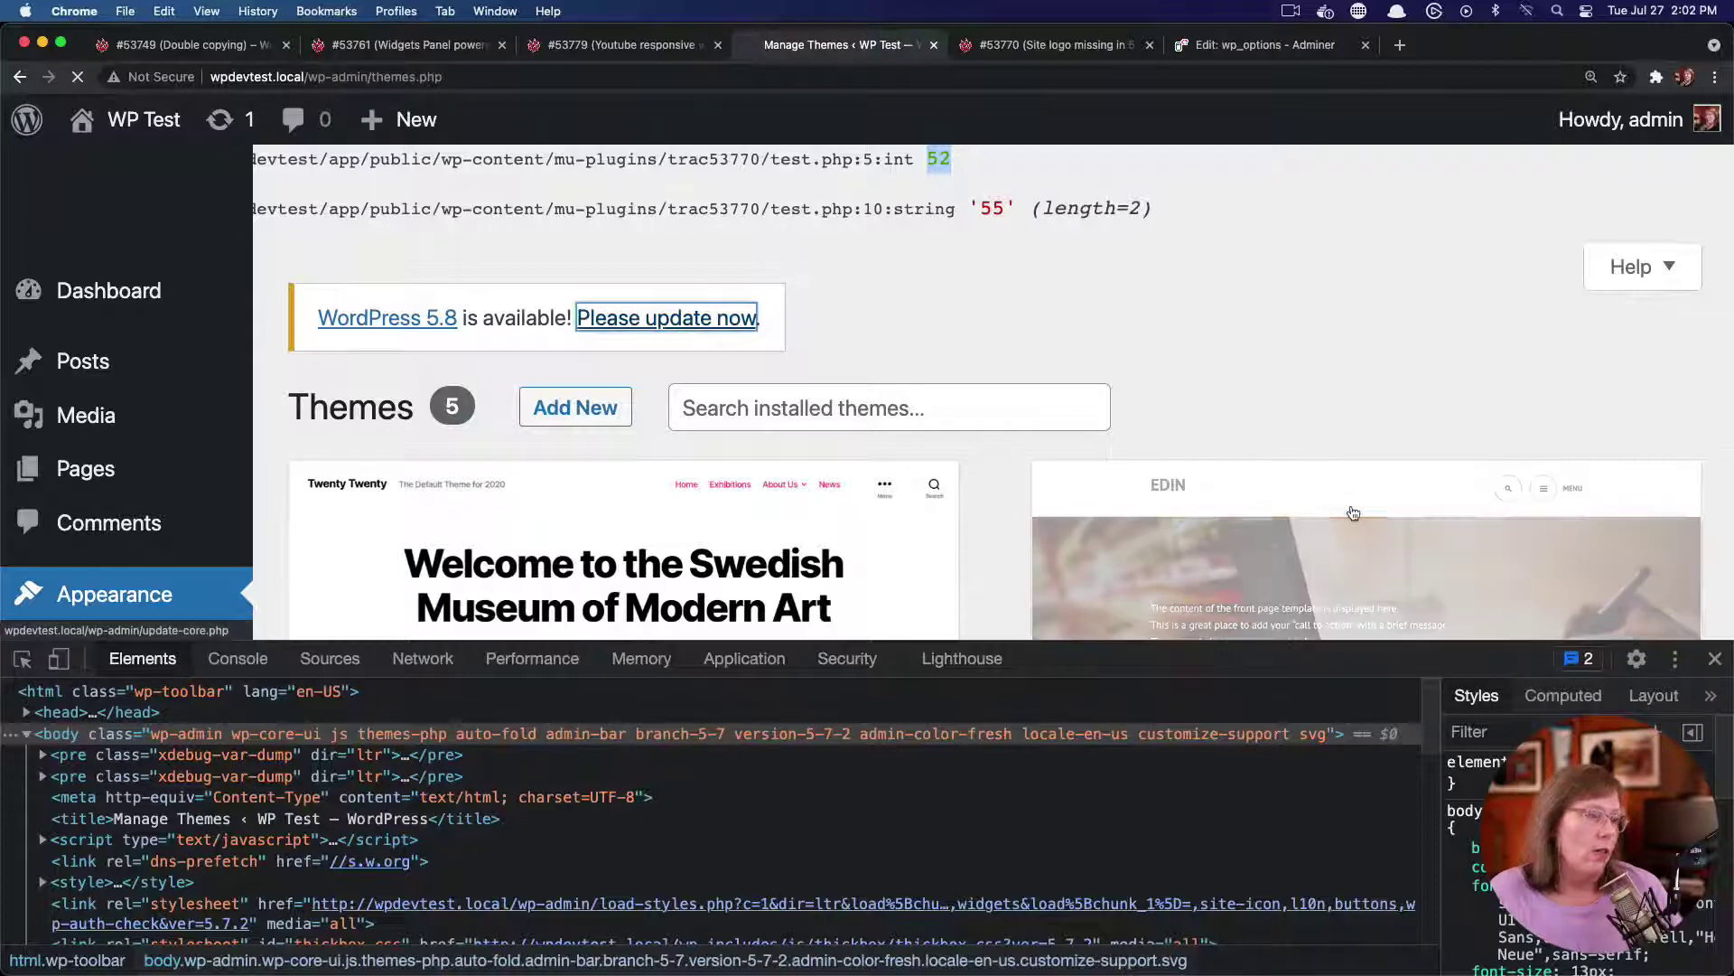
click(1715, 658)
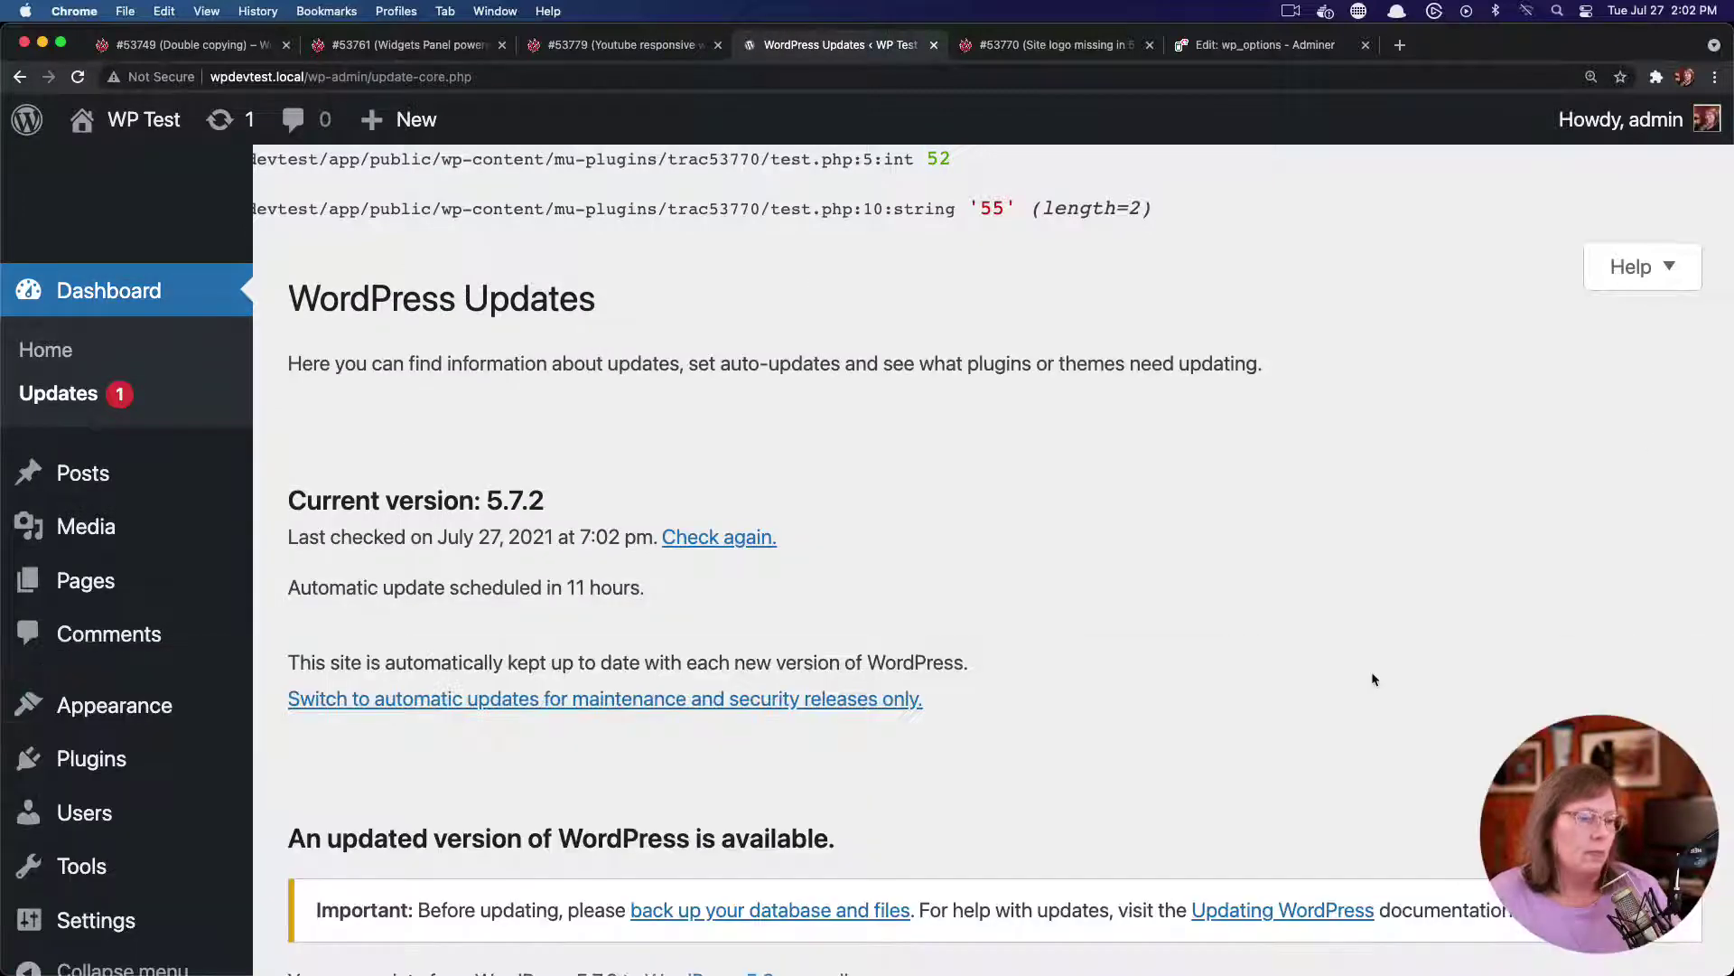
scroll(1371, 678, down, 5)
click(377, 640)
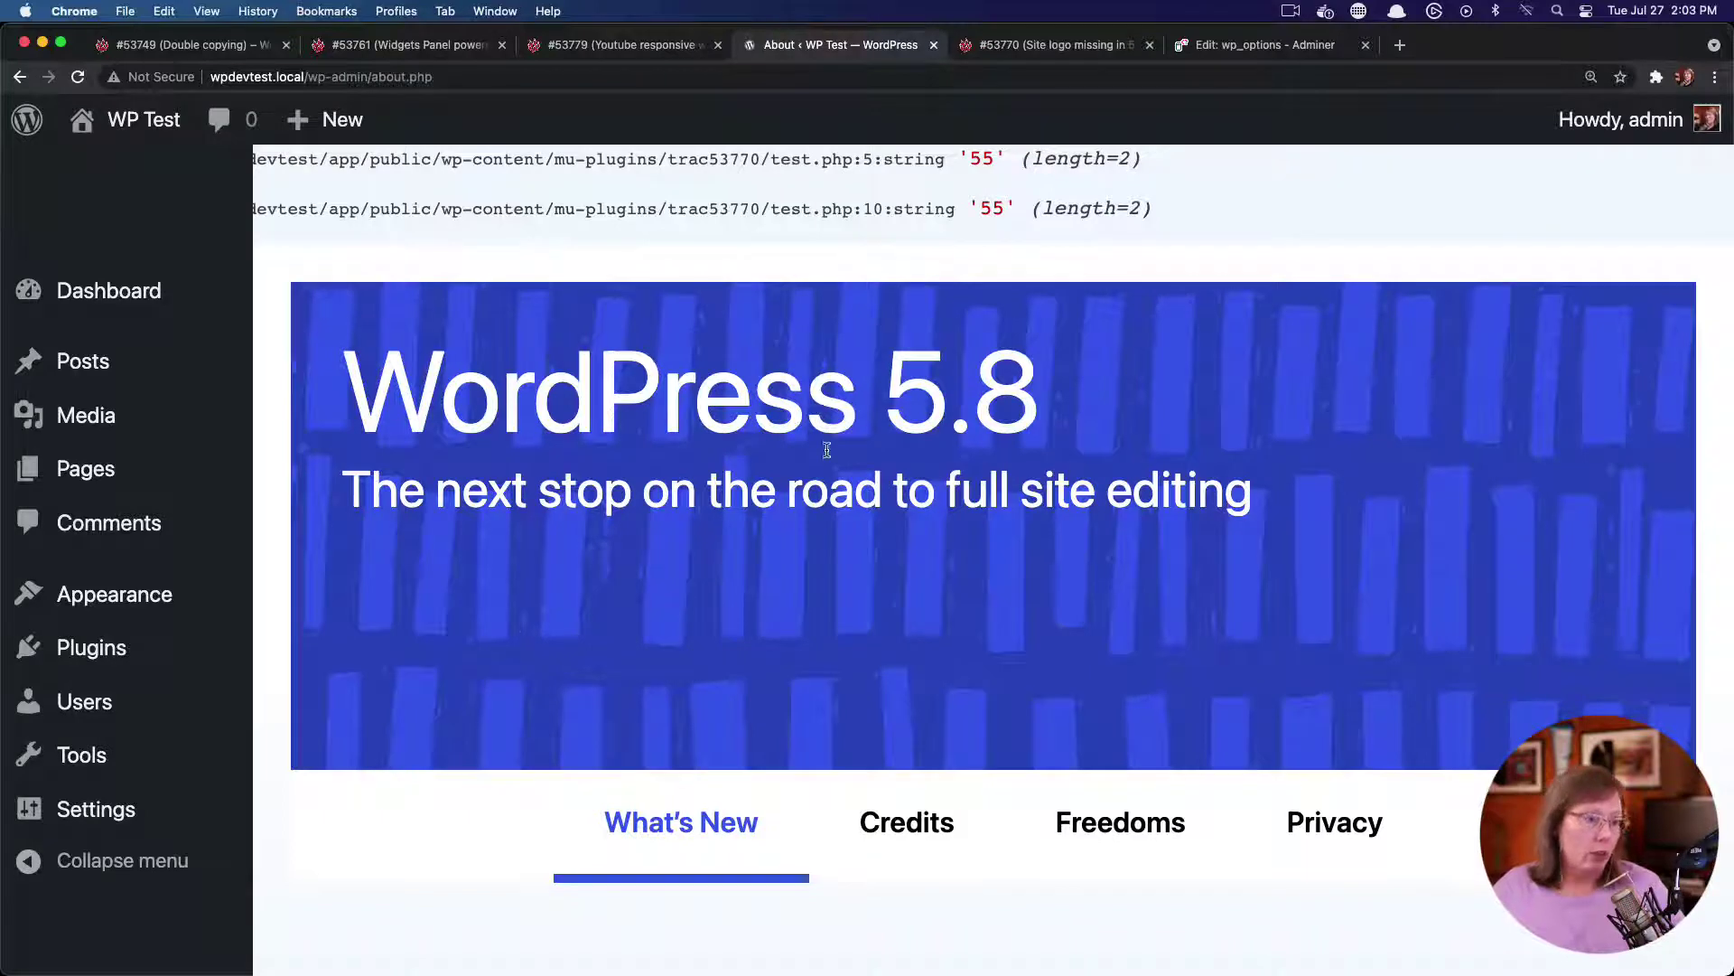
Highlight the values dumped by test.php lines 5 and 10 on the WordPress 5.8 About page to compare them
drag(992, 153, 990, 156)
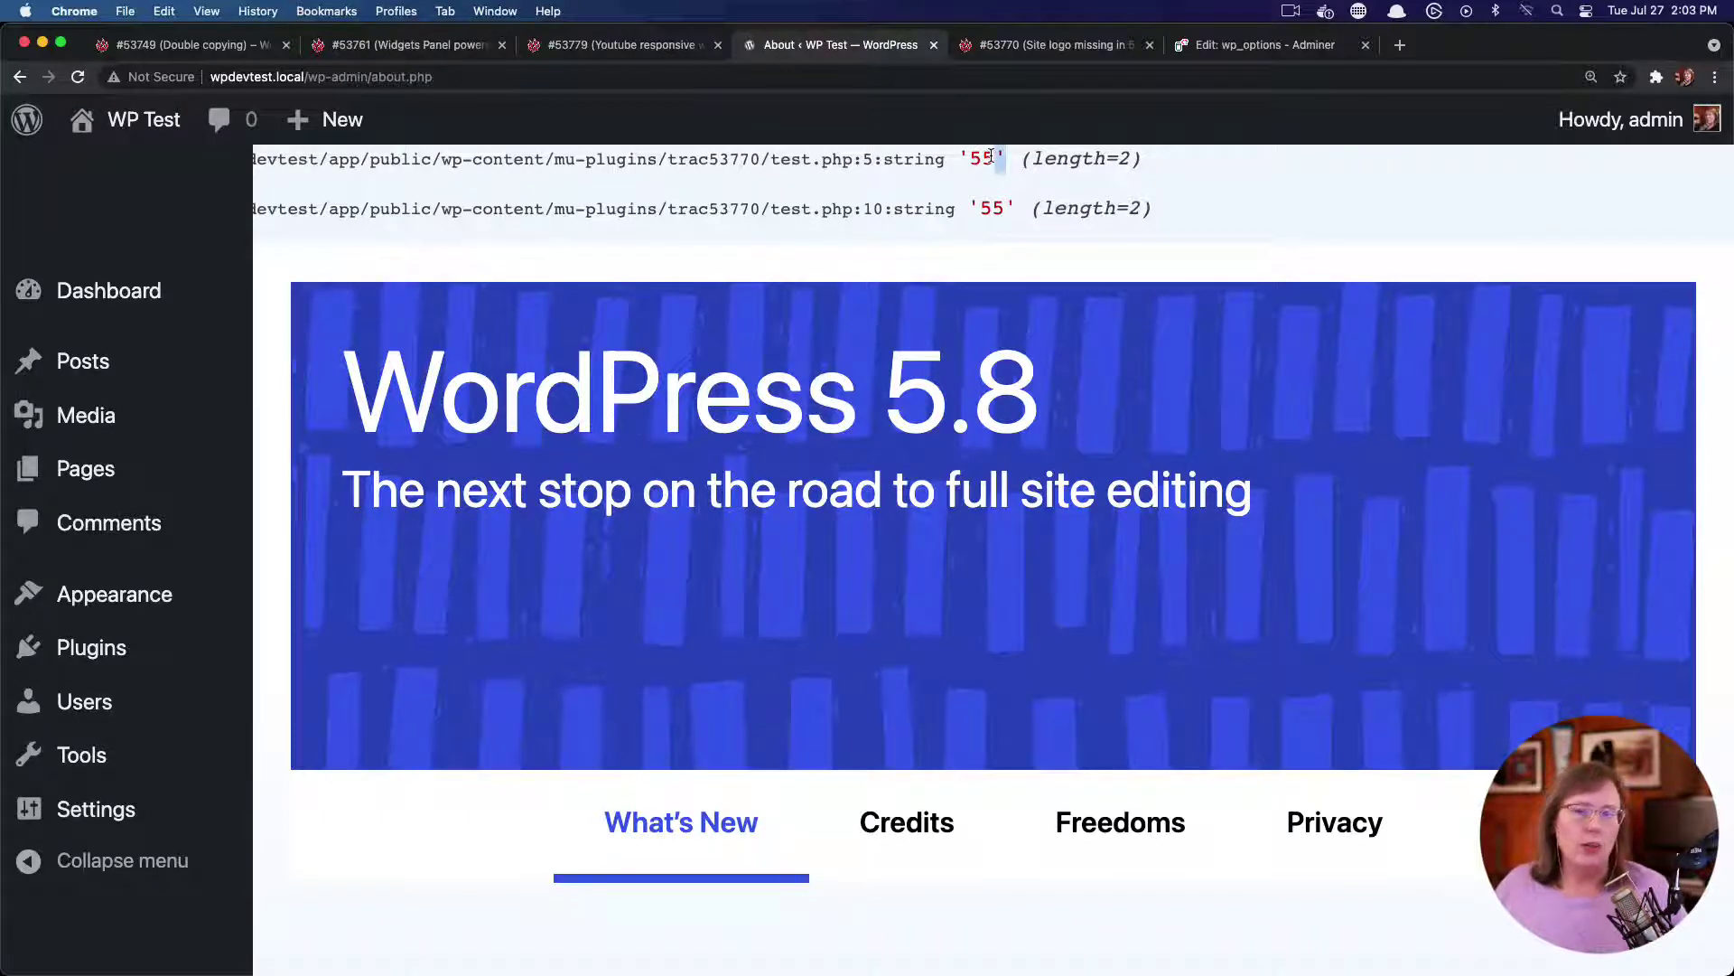
double_click(983, 158)
double_click(991, 208)
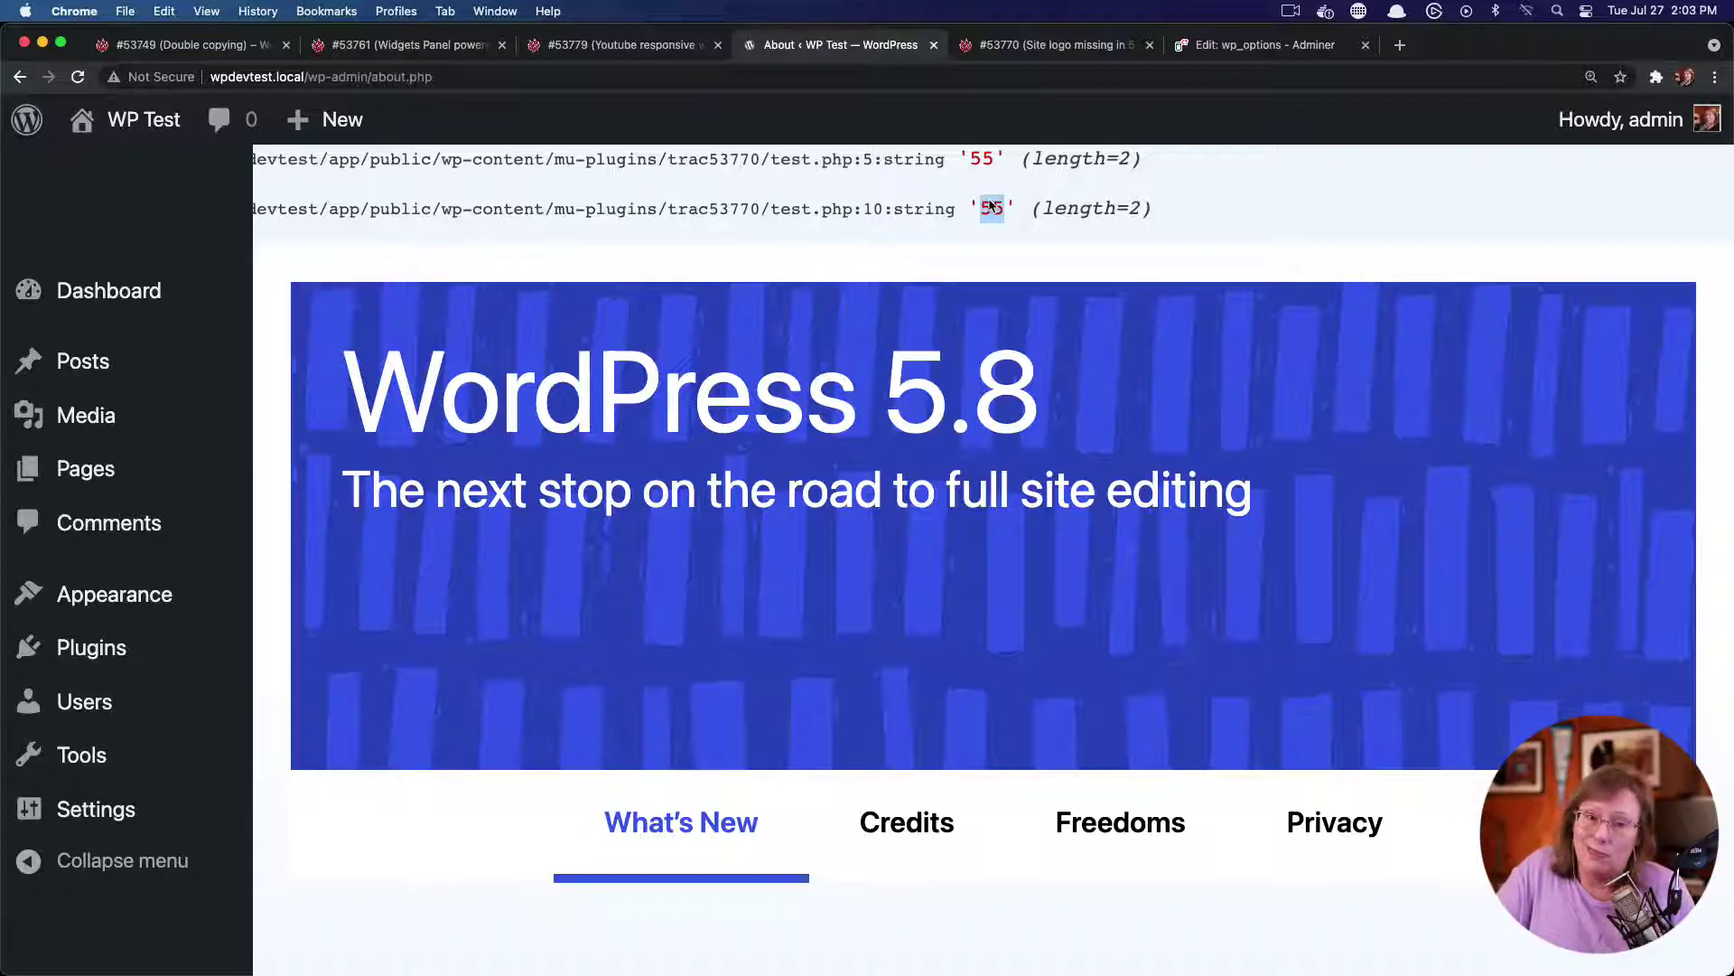
double_click(983, 160)
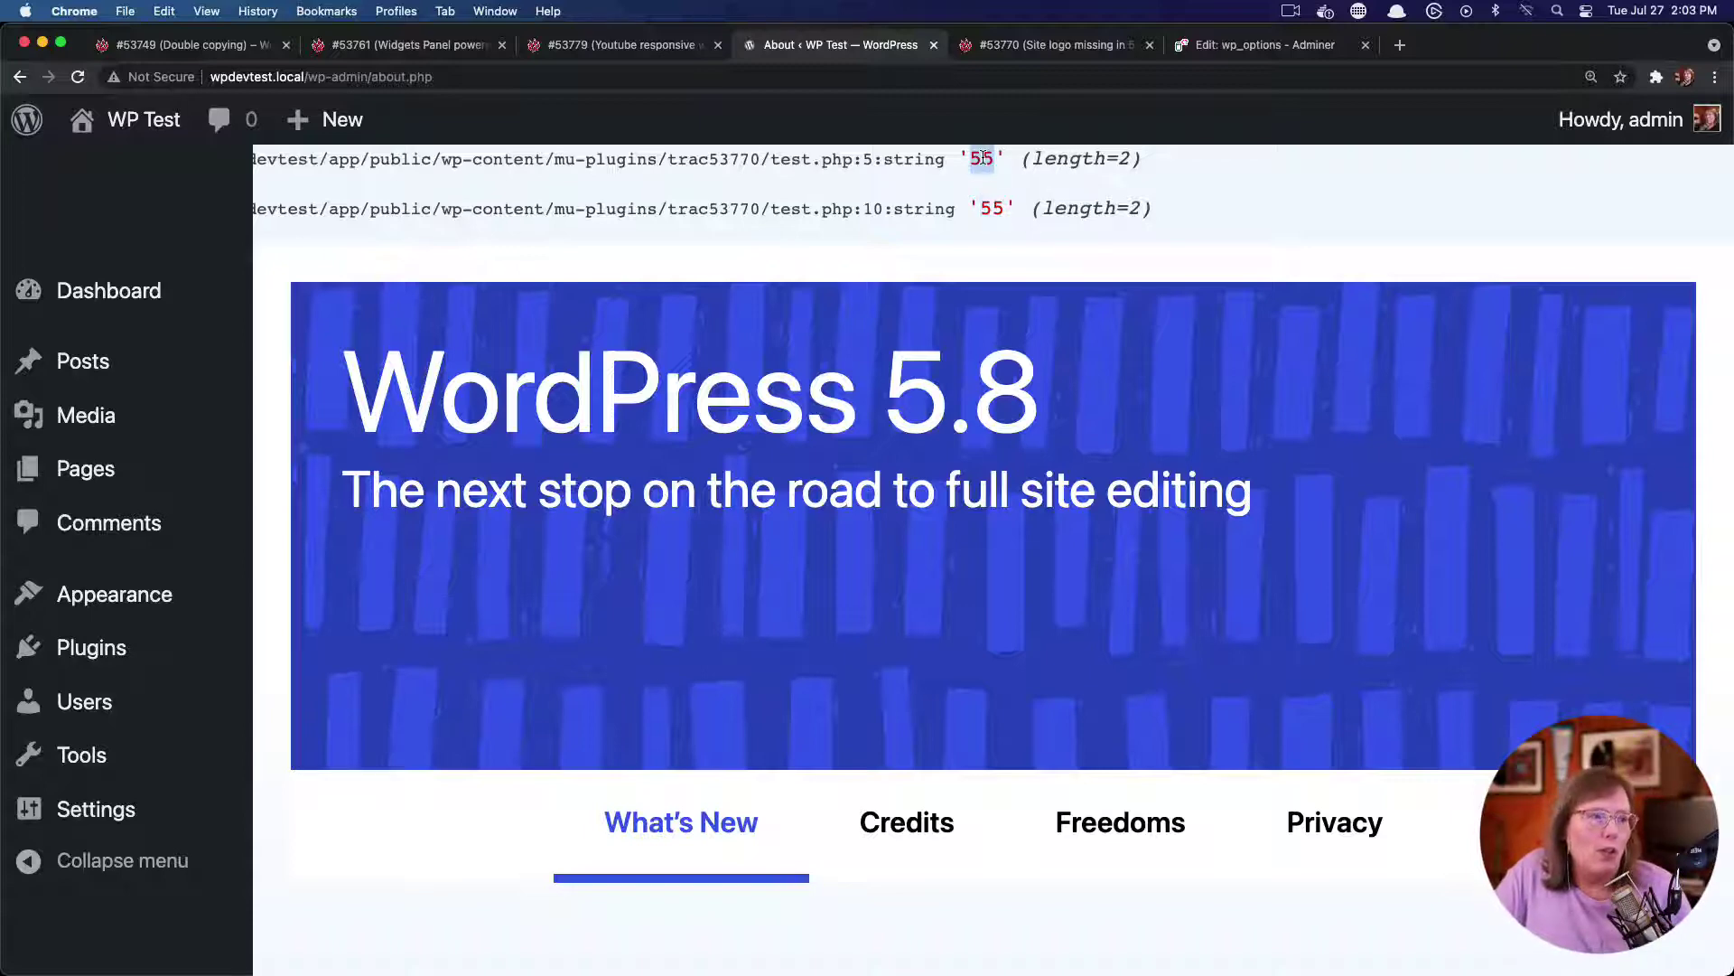
drag(959, 160, 1005, 160)
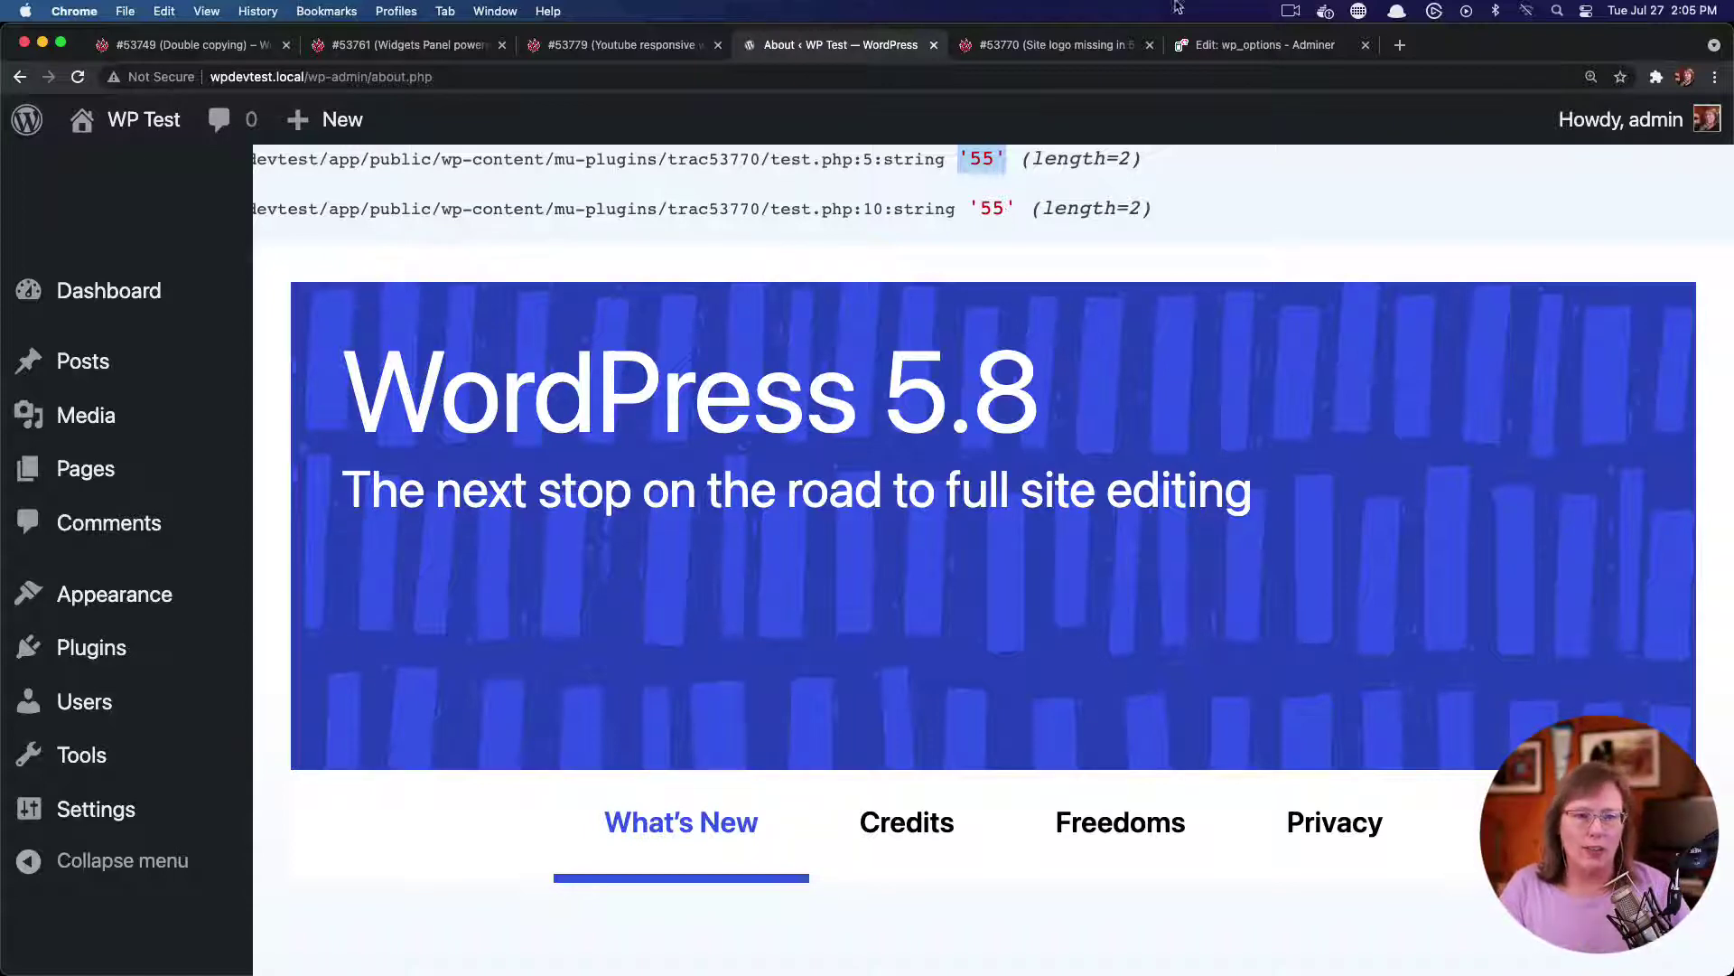
Bring up Trac ticket #53779 about the broken Youtube responsive widget, passing over ticket #53761
click(434, 56)
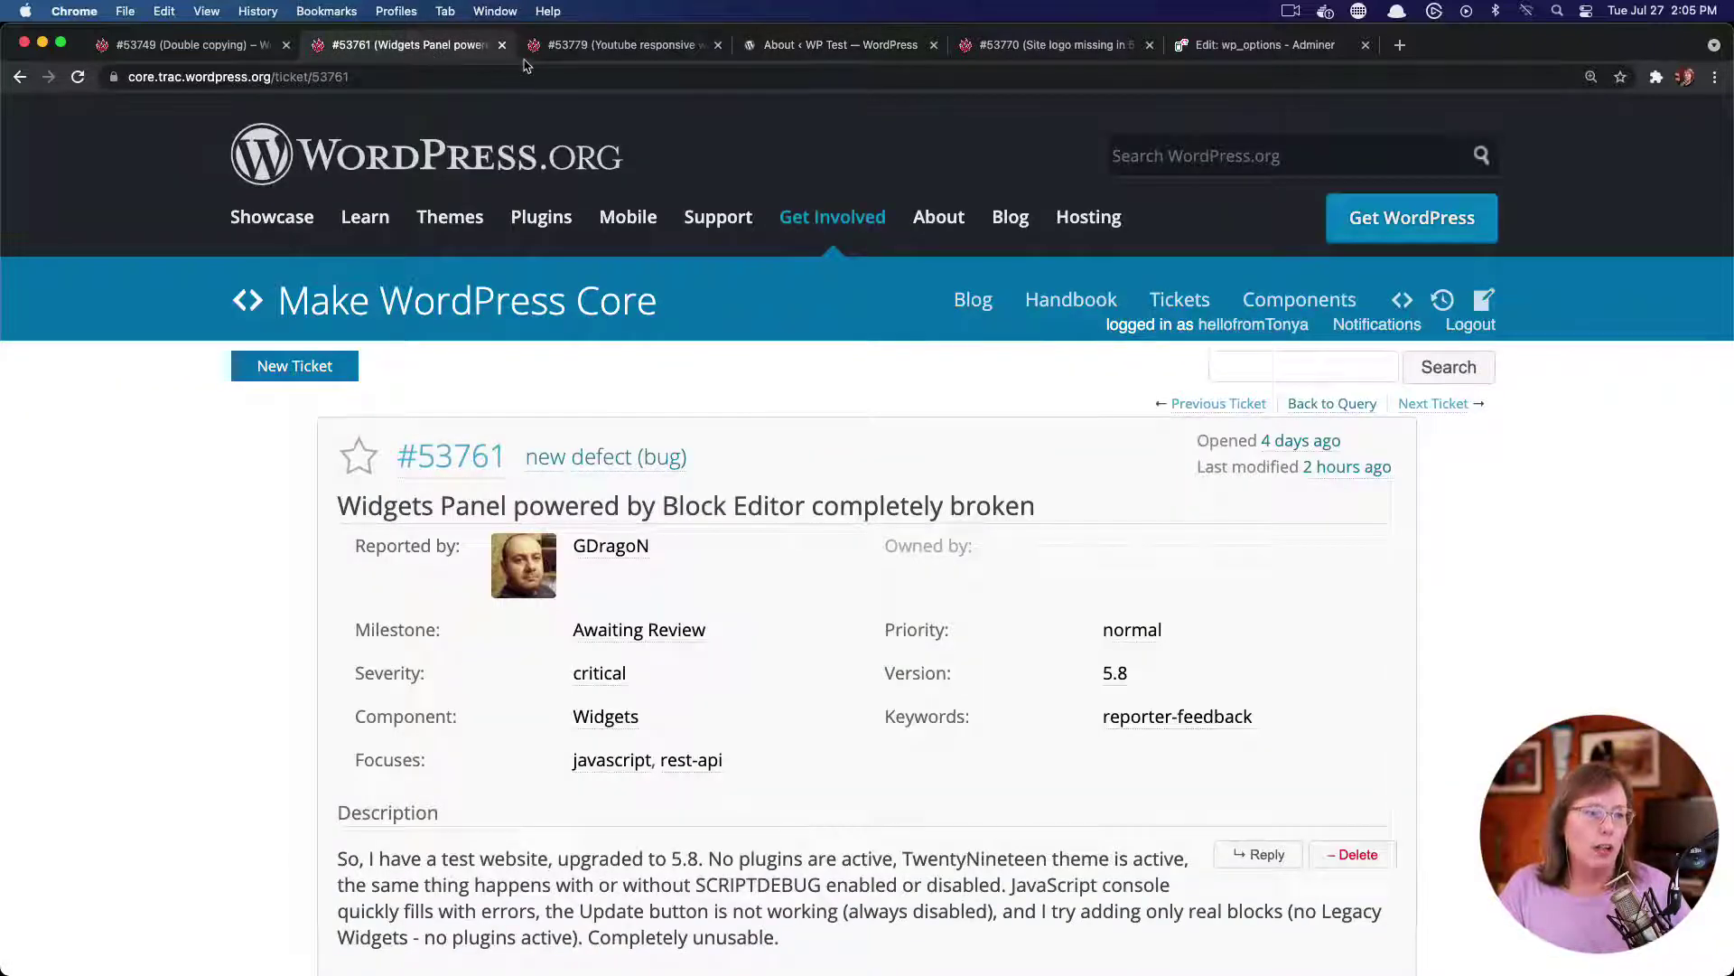
click(561, 54)
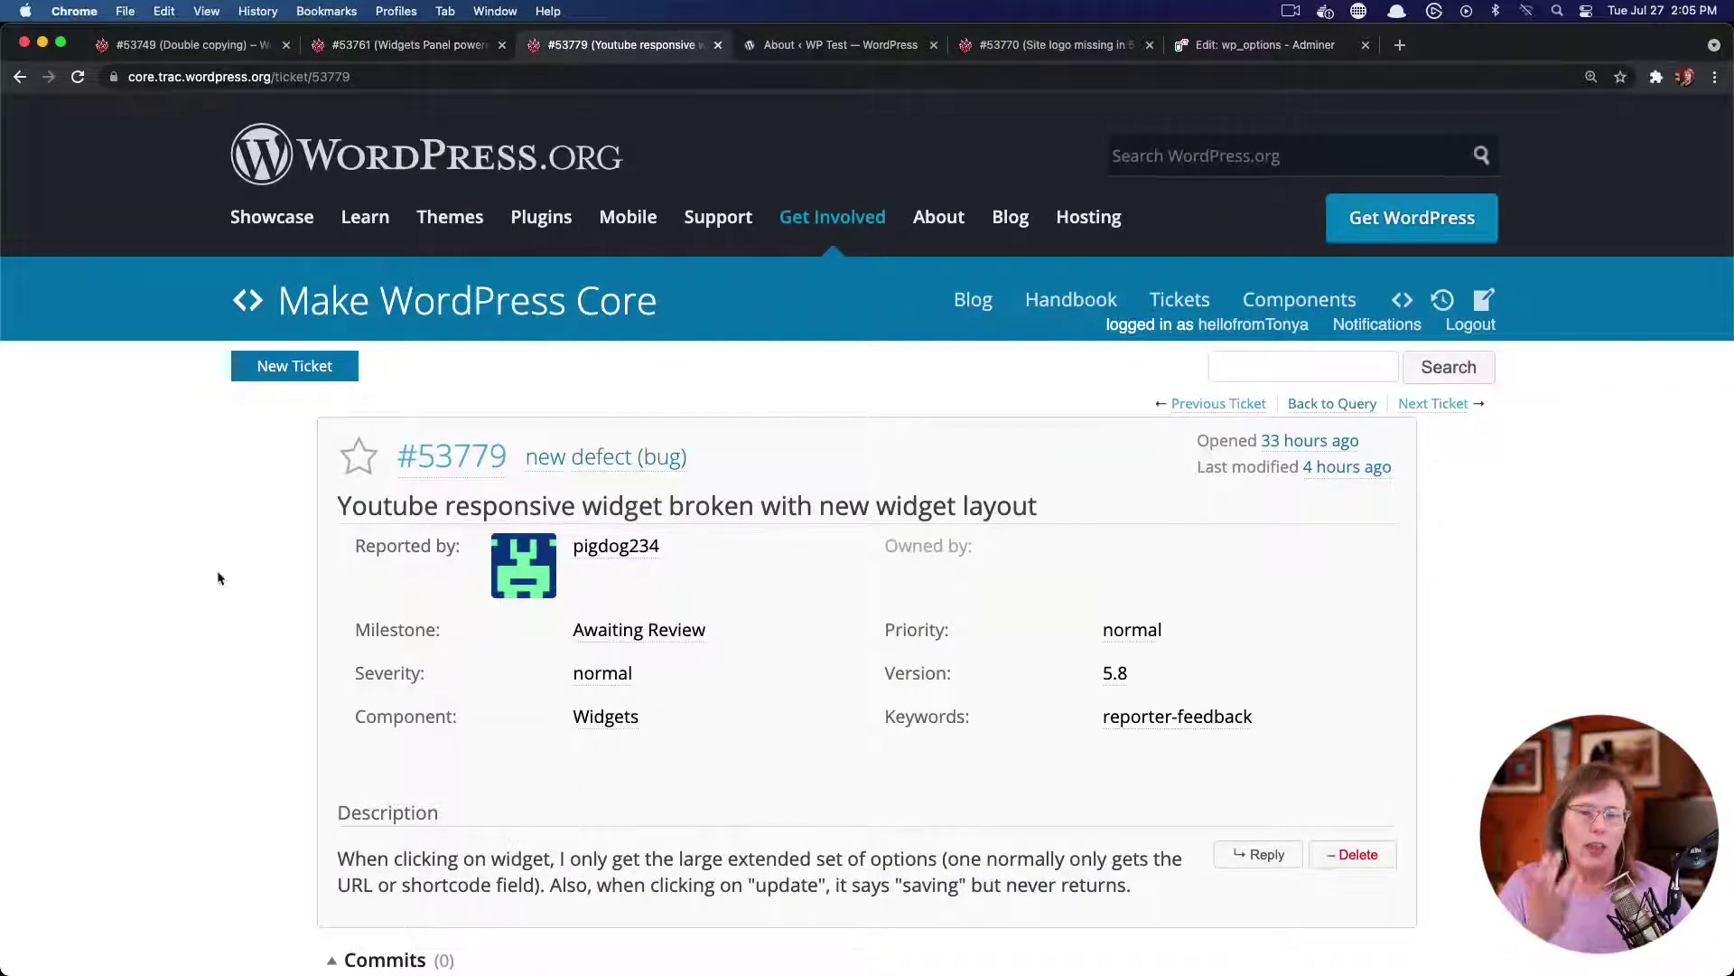